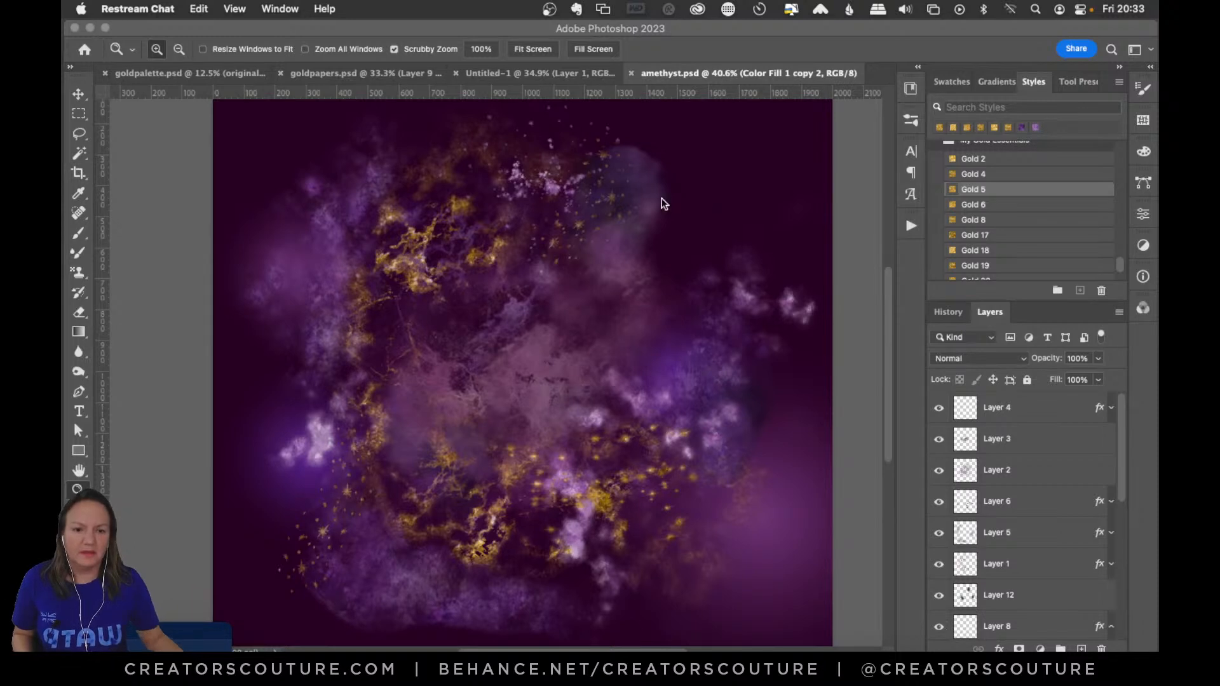
Examine the amethyst.psd artwork's gold veins, purple clouds and scattered speckles both close up and as a whole composition
{"action": "left_click", "coordinate": [890, 323]}
{"action": "scroll", "coordinate": [887, 319], "scroll_direction": "up", "scroll_amount": 2}
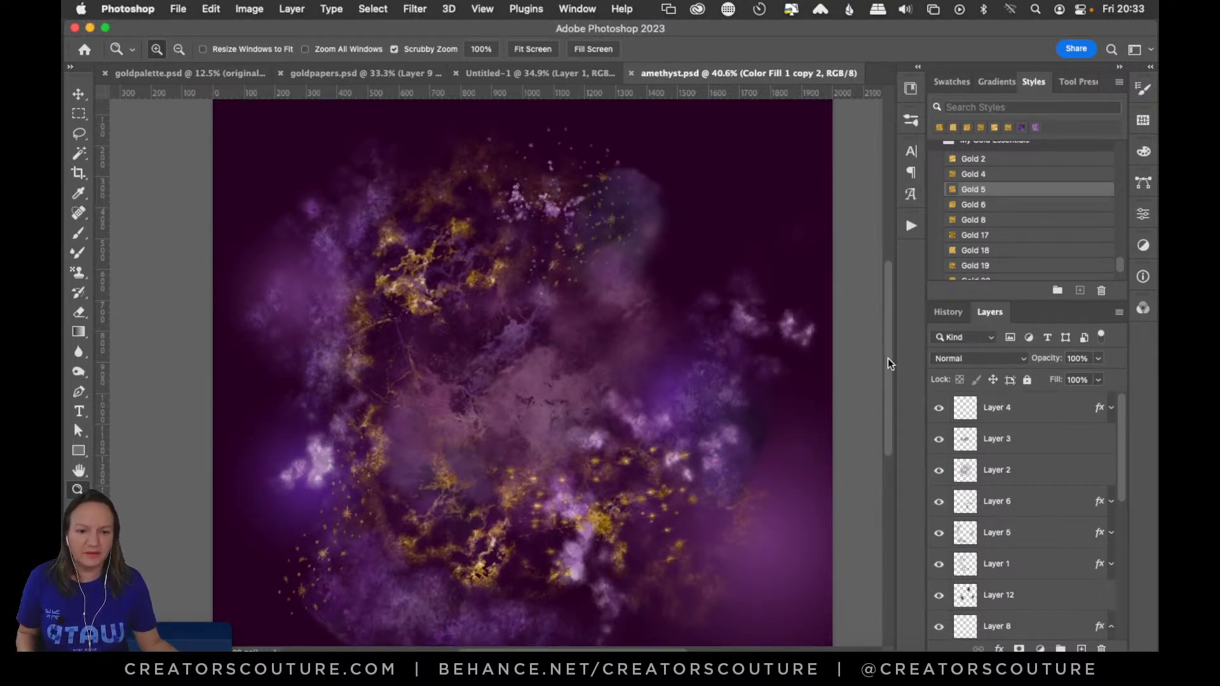
{"action": "scroll", "coordinate": [888, 357], "scroll_direction": "down", "scroll_amount": 3}
{"action": "scroll", "coordinate": [893, 372], "scroll_direction": "up", "scroll_amount": 2}
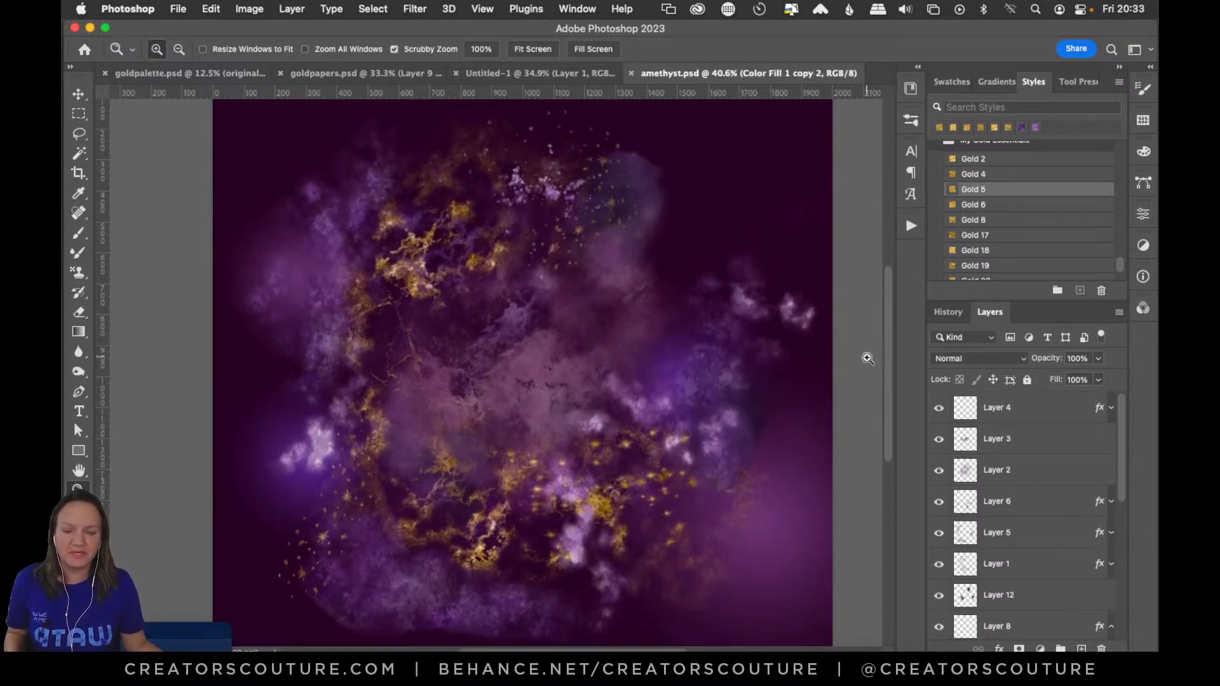
{"action": "left_click", "coordinate": [523, 322]}
{"action": "left_click_drag", "start_coordinate": [609, 303], "coordinate": [583, 318]}
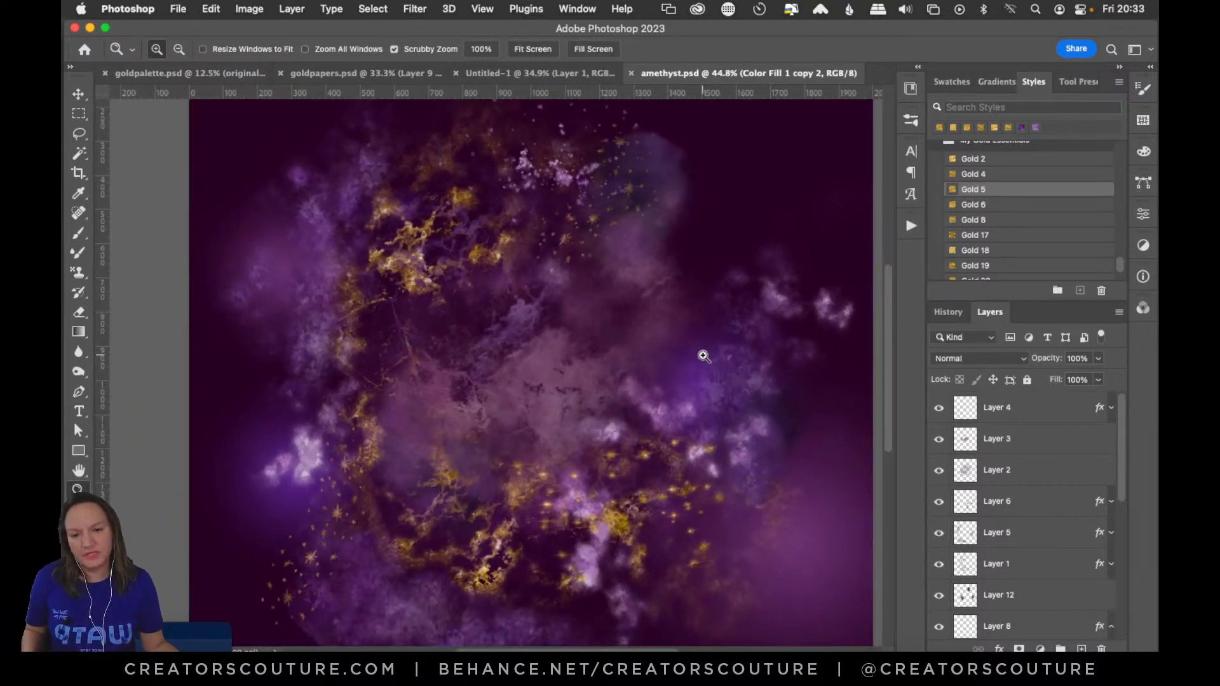
{"action": "left_click_drag", "start_coordinate": [889, 391], "coordinate": [884, 405]}
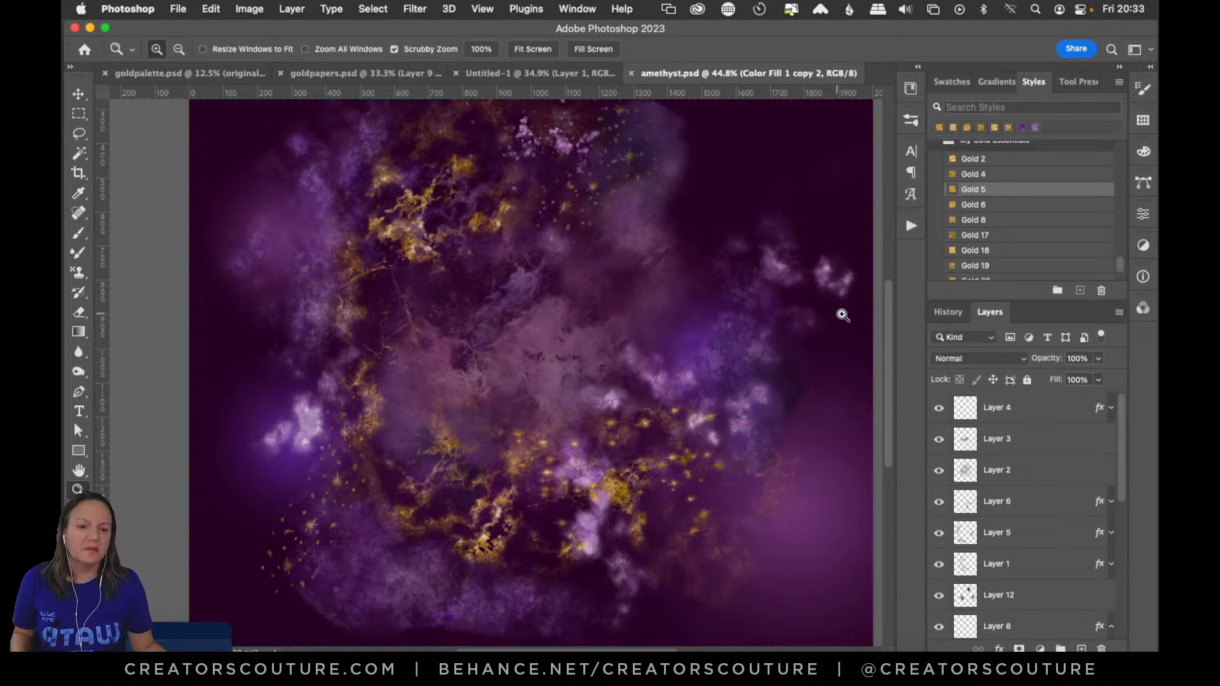
{"action": "scroll", "coordinate": [890, 320], "scroll_direction": "up", "scroll_amount": 3}
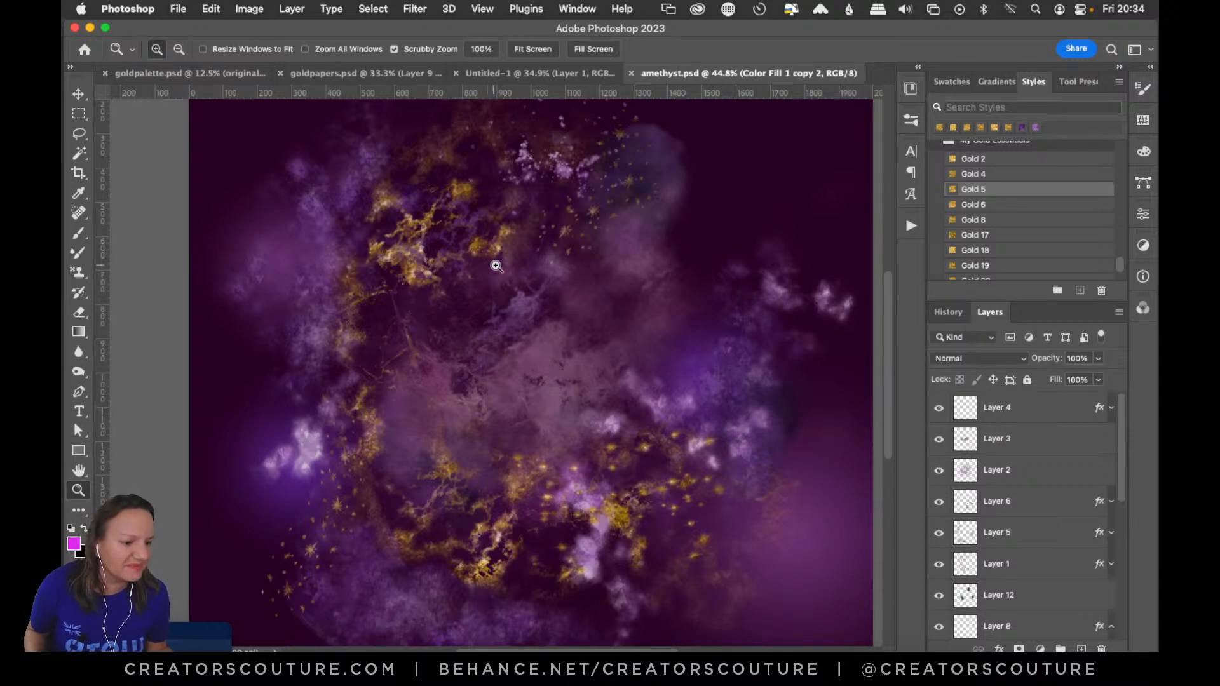
{"action": "left_click", "coordinate": [528, 245]}
{"action": "left_click_drag", "start_coordinate": [542, 295], "coordinate": [577, 285]}
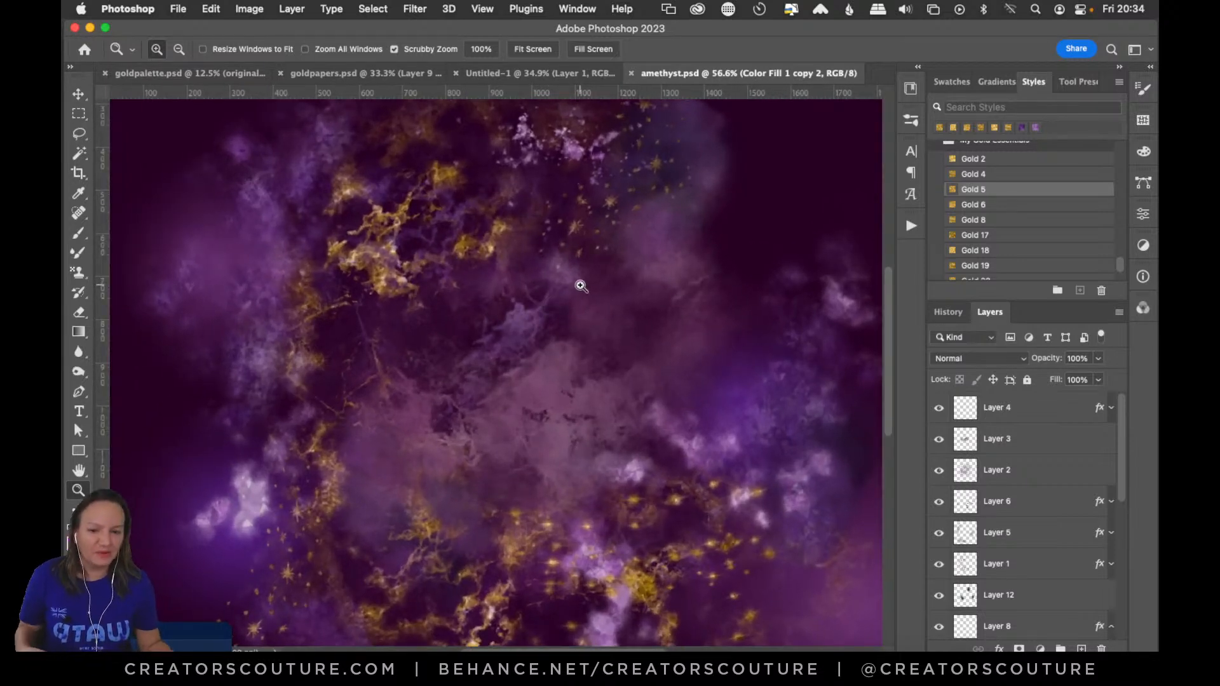
{"action": "key", "text": "super+0"}
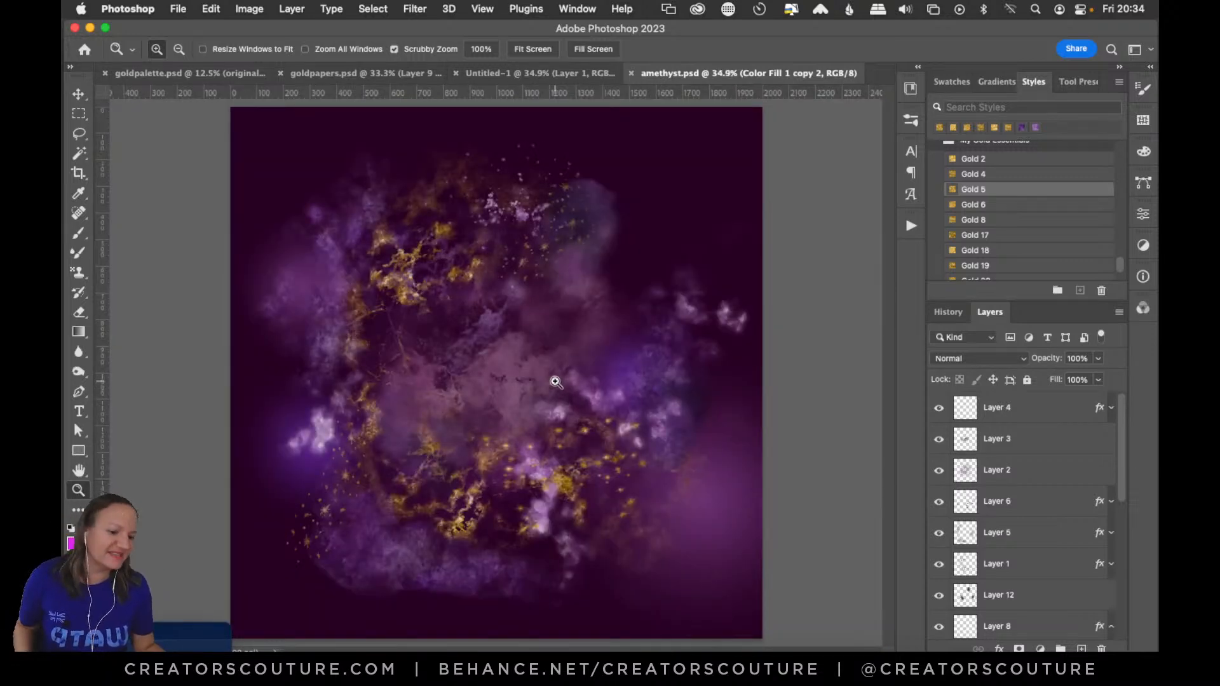
{"action": "left_click_drag", "start_coordinate": [566, 368], "coordinate": [599, 335]}
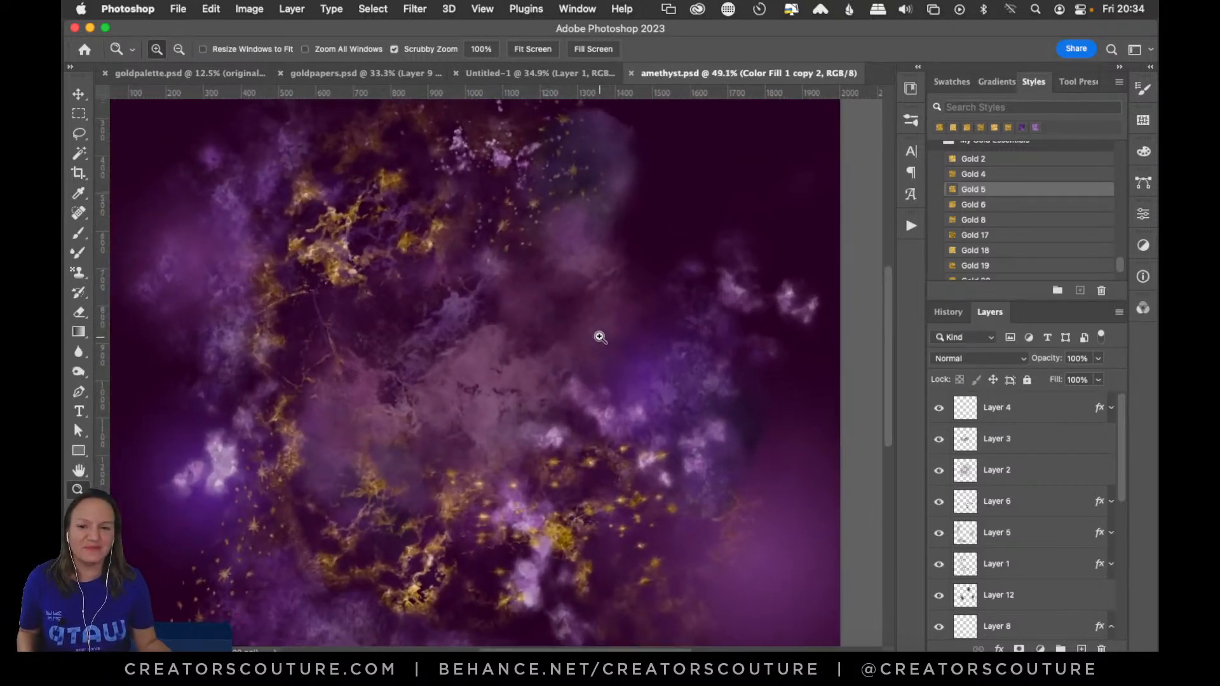
{"action": "left_click_drag", "start_coordinate": [557, 648], "coordinate": [537, 645]}
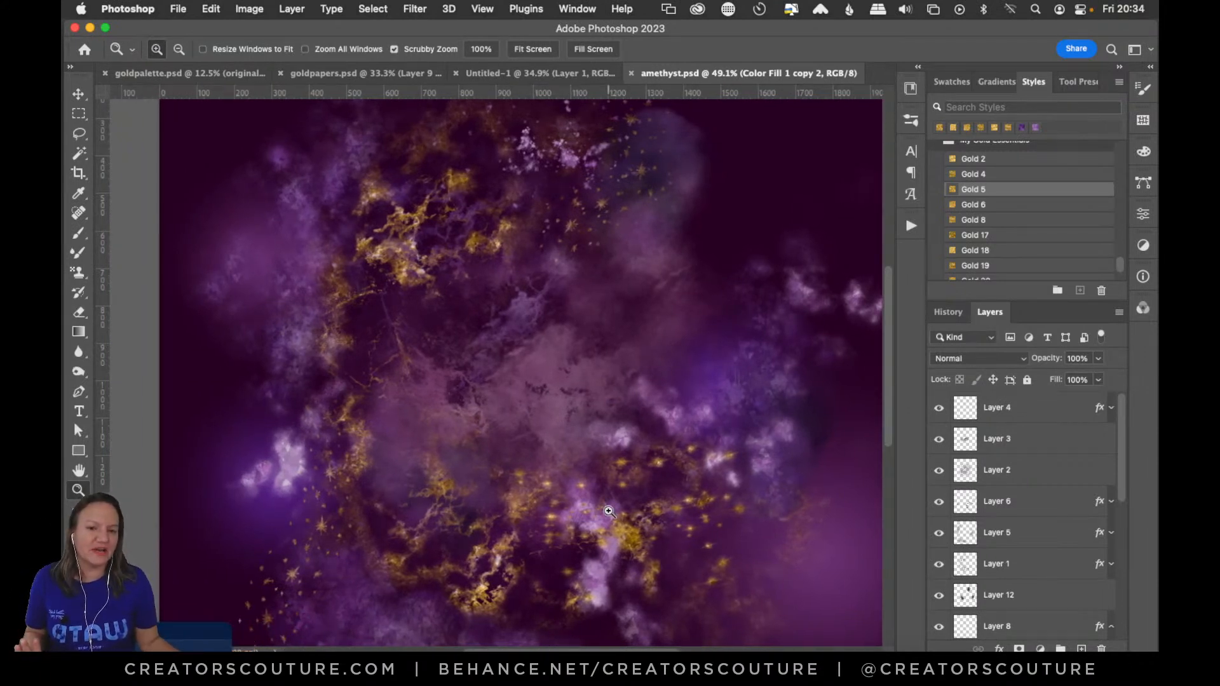
{"action": "left_click_drag", "start_coordinate": [549, 340], "coordinate": [526, 349]}
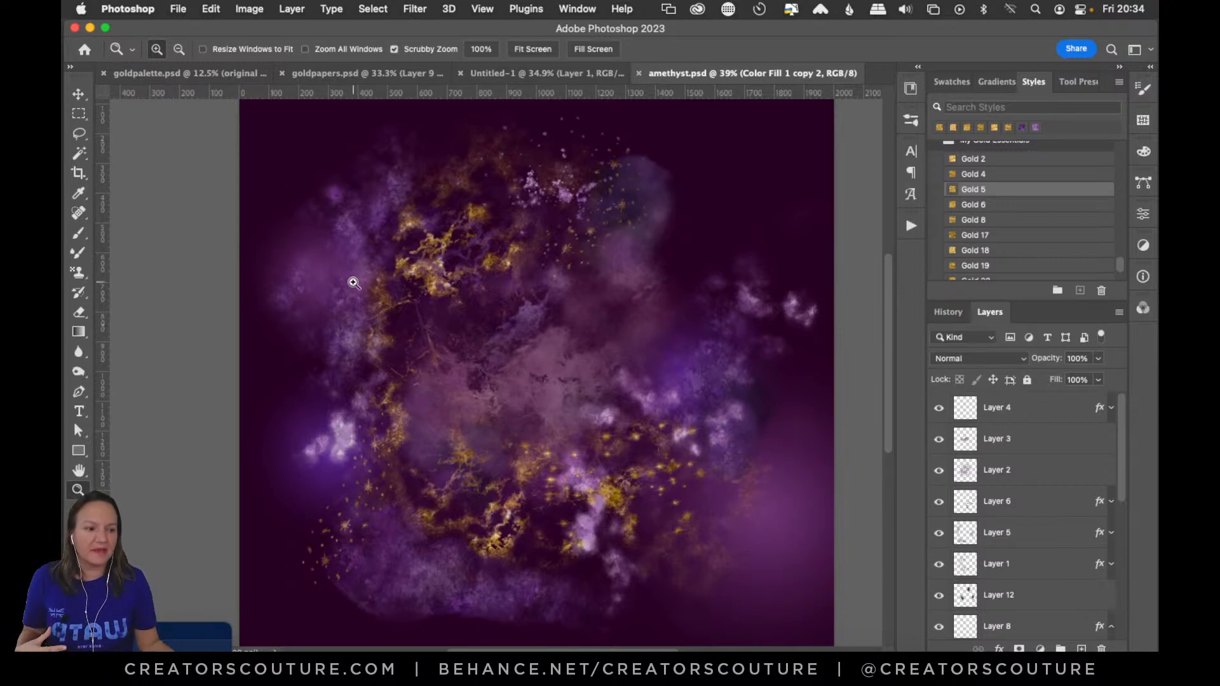
{"action": "left_click", "coordinate": [532, 372]}
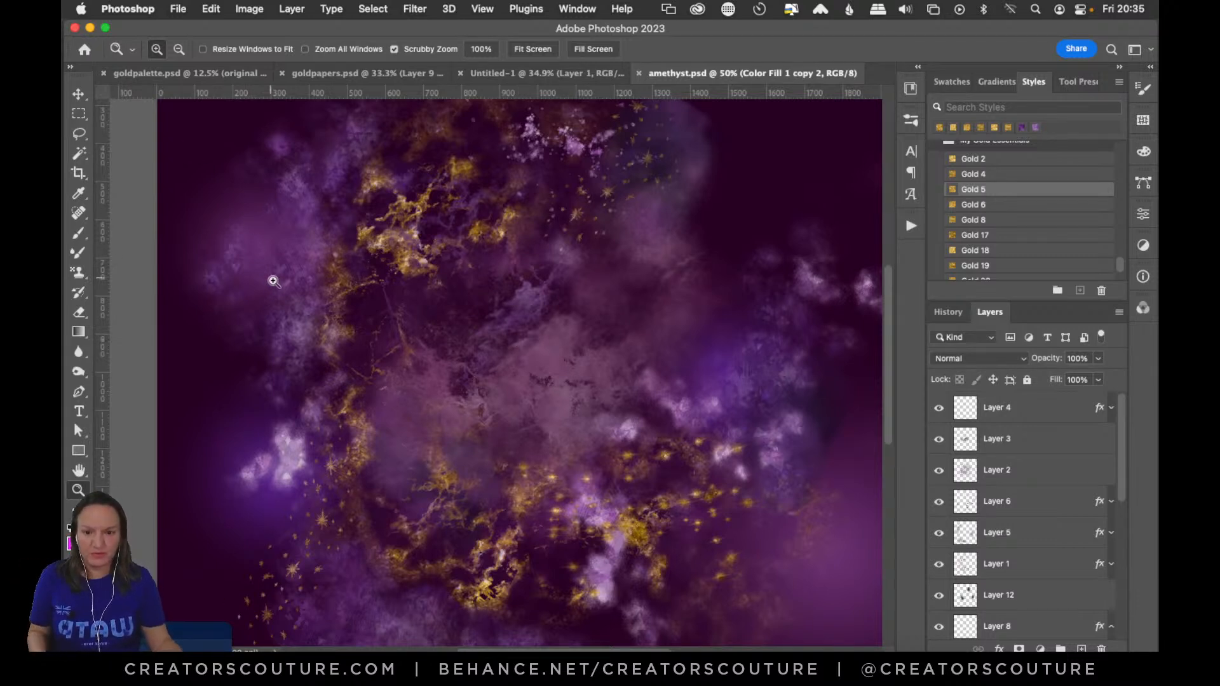
{"action": "left_click_drag", "start_coordinate": [540, 337], "coordinate": [531, 357]}
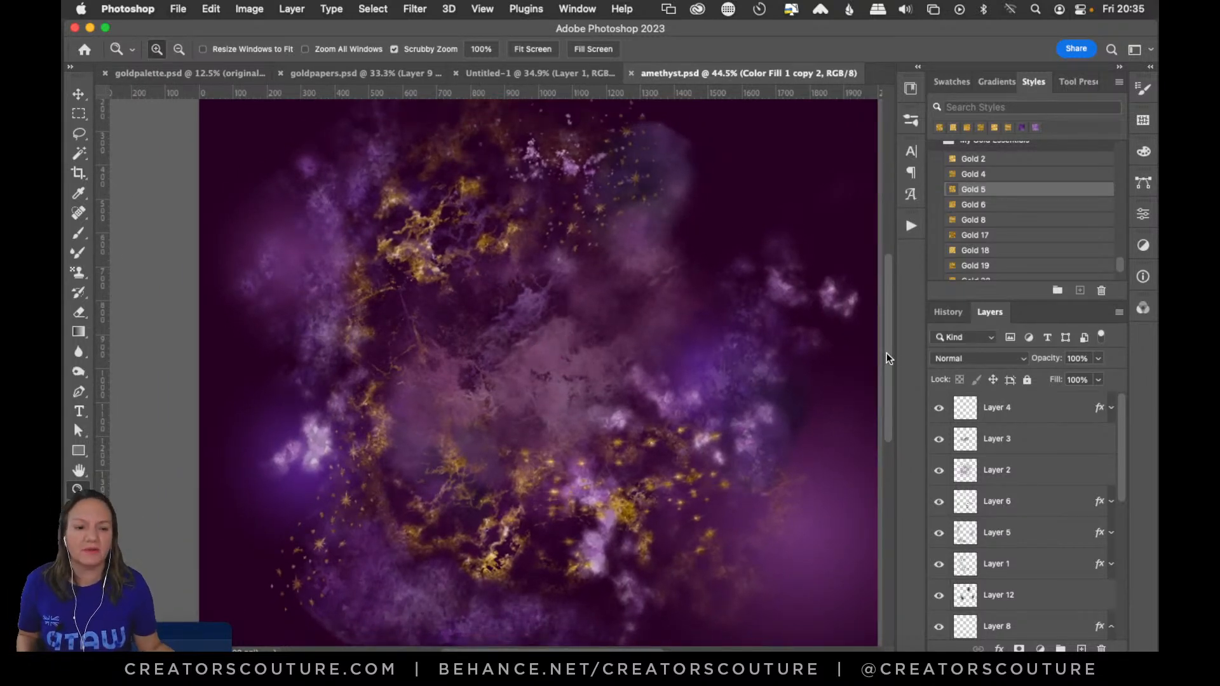
{"action": "scroll", "coordinate": [885, 360], "scroll_direction": "down", "scroll_amount": 5}
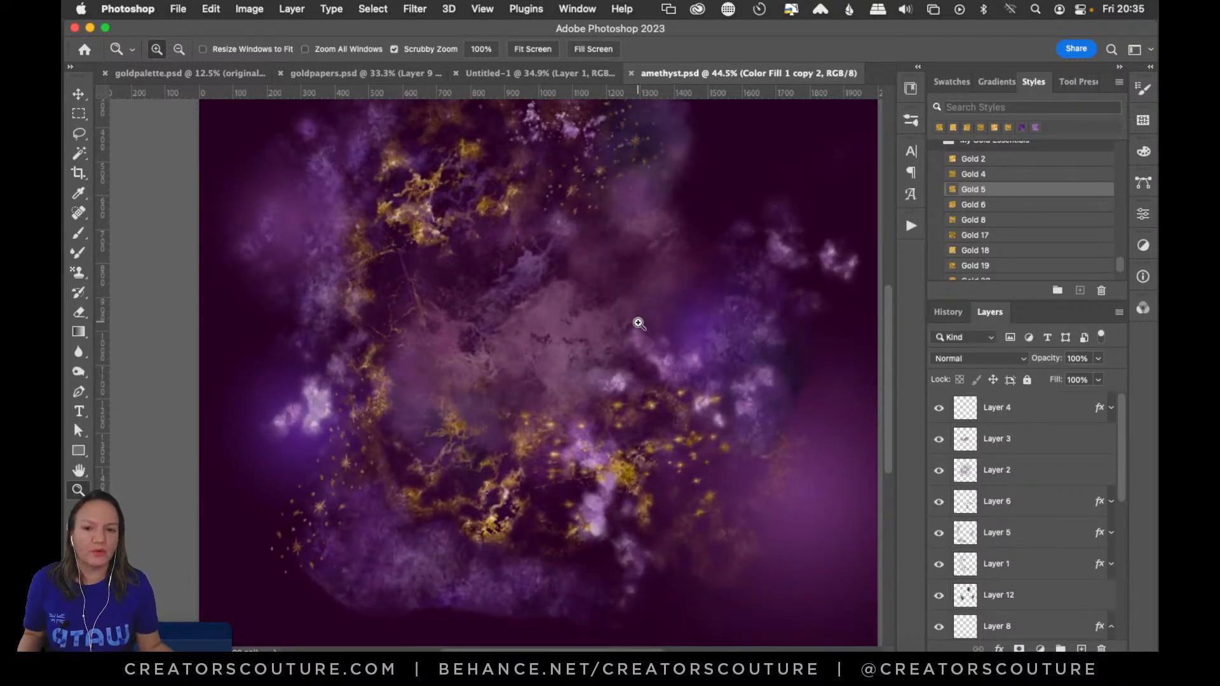
{"action": "left_click_drag", "start_coordinate": [535, 284], "coordinate": [578, 267]}
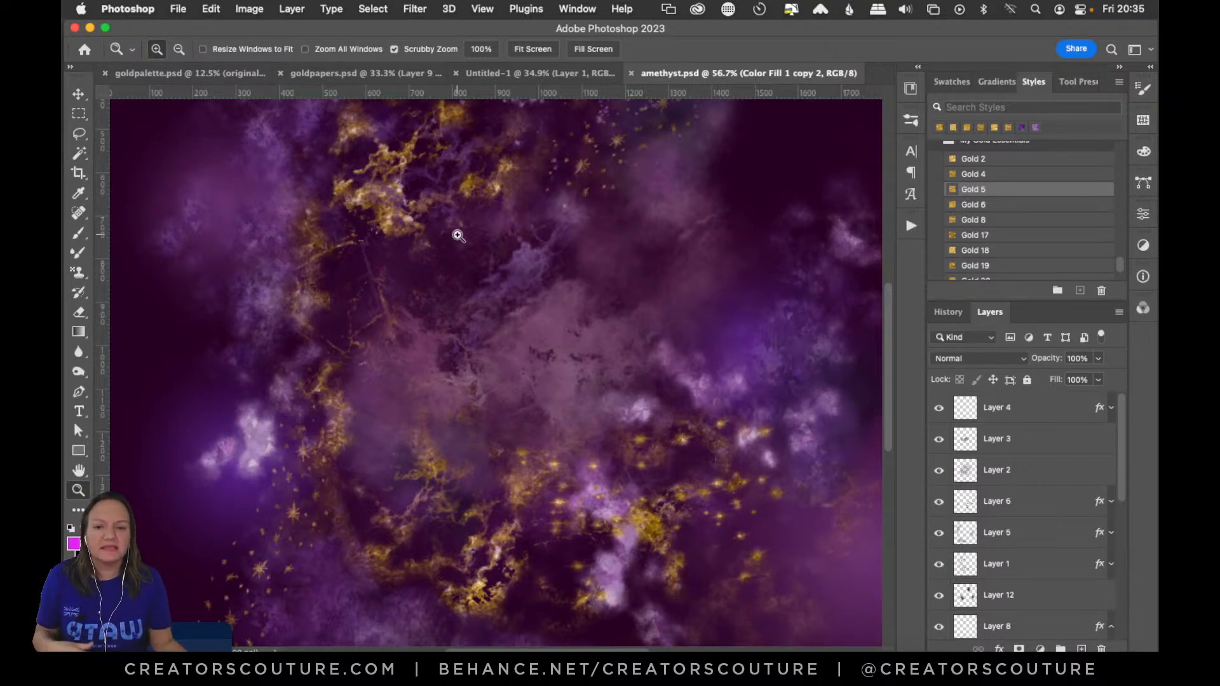
{"action": "left_click", "coordinate": [548, 287], "text": "alt"}
{"action": "left_click_drag", "start_coordinate": [548, 288], "coordinate": [534, 300]}
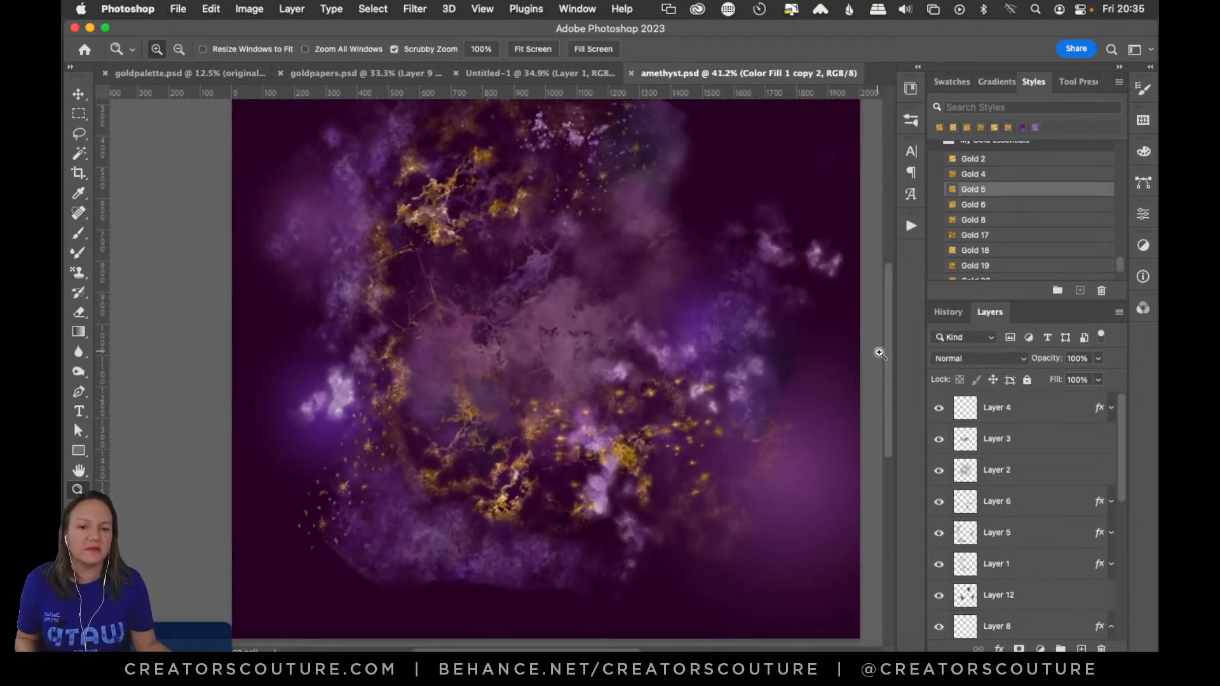
{"action": "scroll", "coordinate": [885, 352], "scroll_direction": "up", "scroll_amount": 5}
{"action": "scroll", "coordinate": [882, 349], "scroll_direction": "down", "scroll_amount": 2}
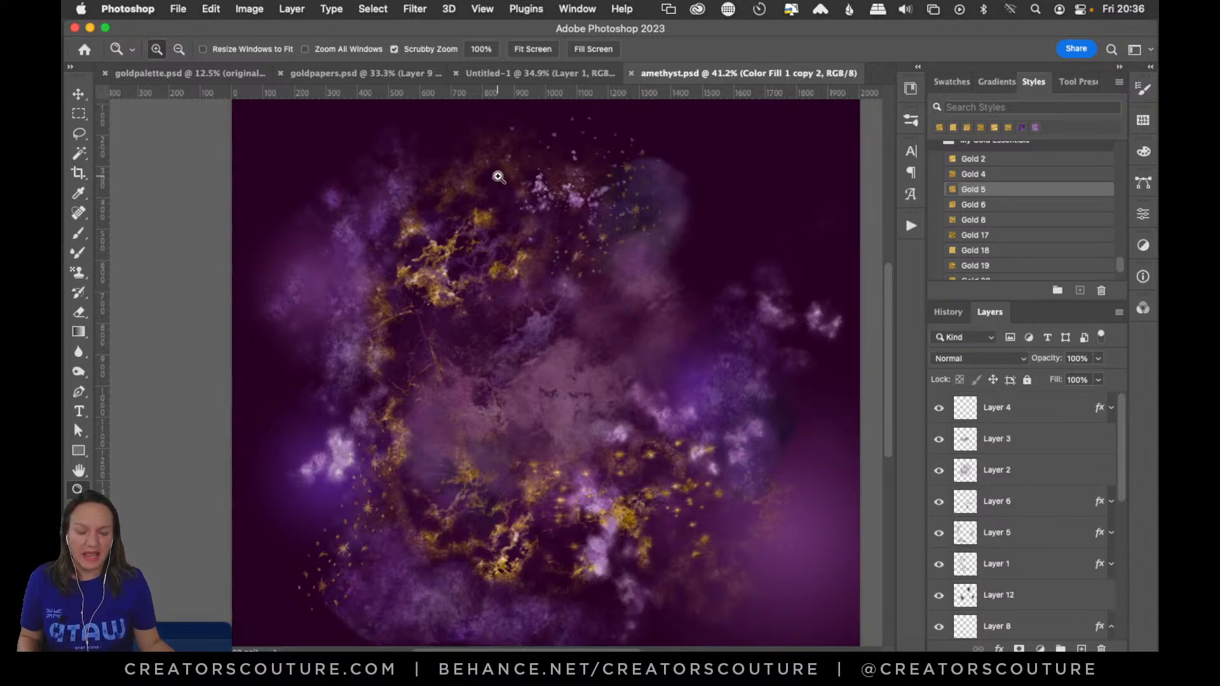
Arrange the documents 2-up vertical so amethyst.psd sits beside Untitled-1, and centre the gold-veined area of the amethyst artwork in its view
{"action": "left_click", "coordinate": [514, 75]}
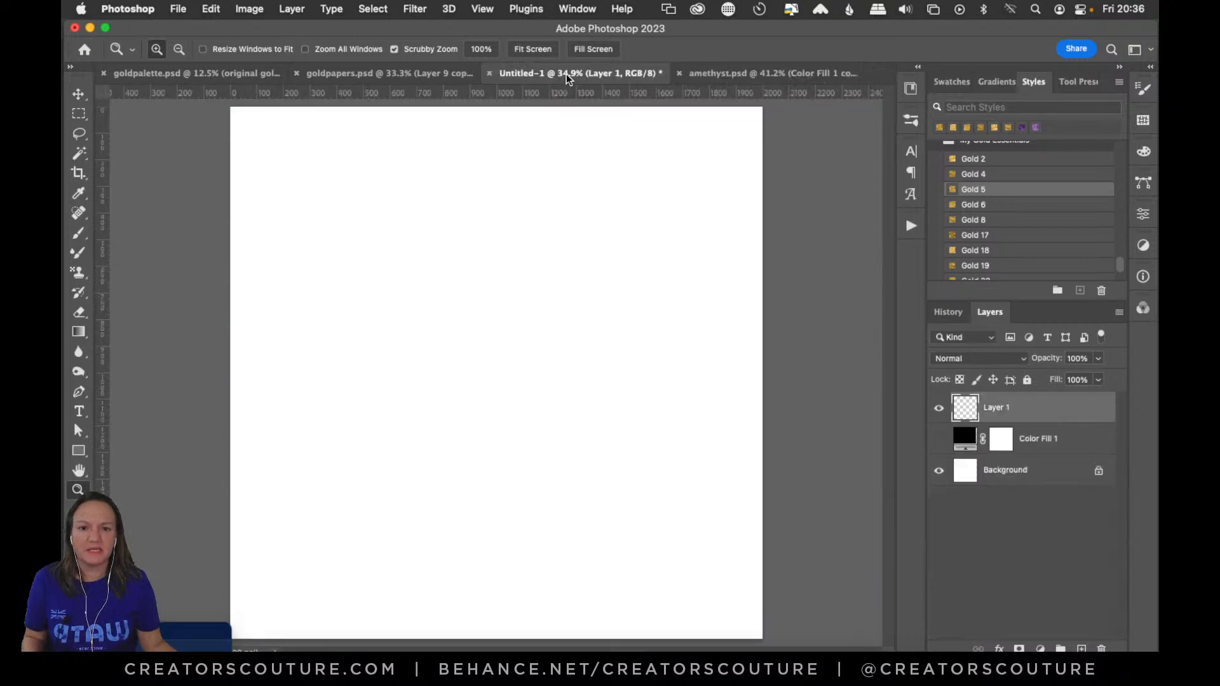
{"action": "left_click", "coordinate": [702, 72]}
{"action": "left_click", "coordinate": [571, 6]}
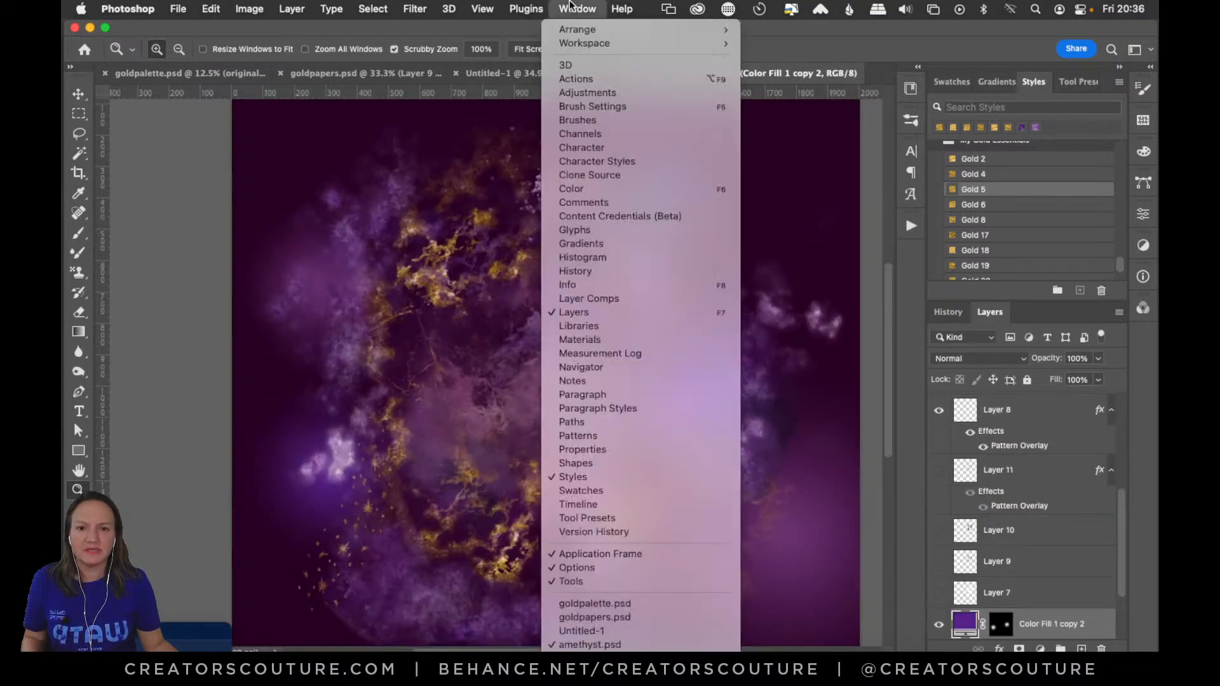
{"action": "mouse_move", "coordinate": [562, 32]}
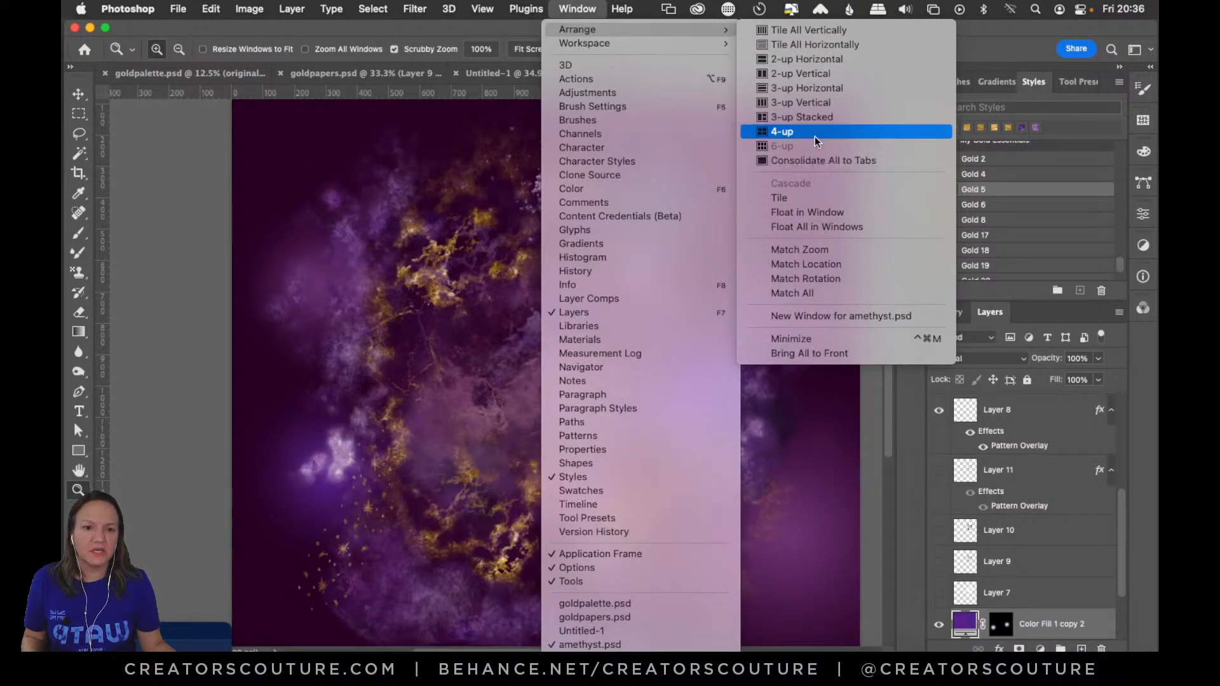
{"action": "left_click", "coordinate": [835, 74]}
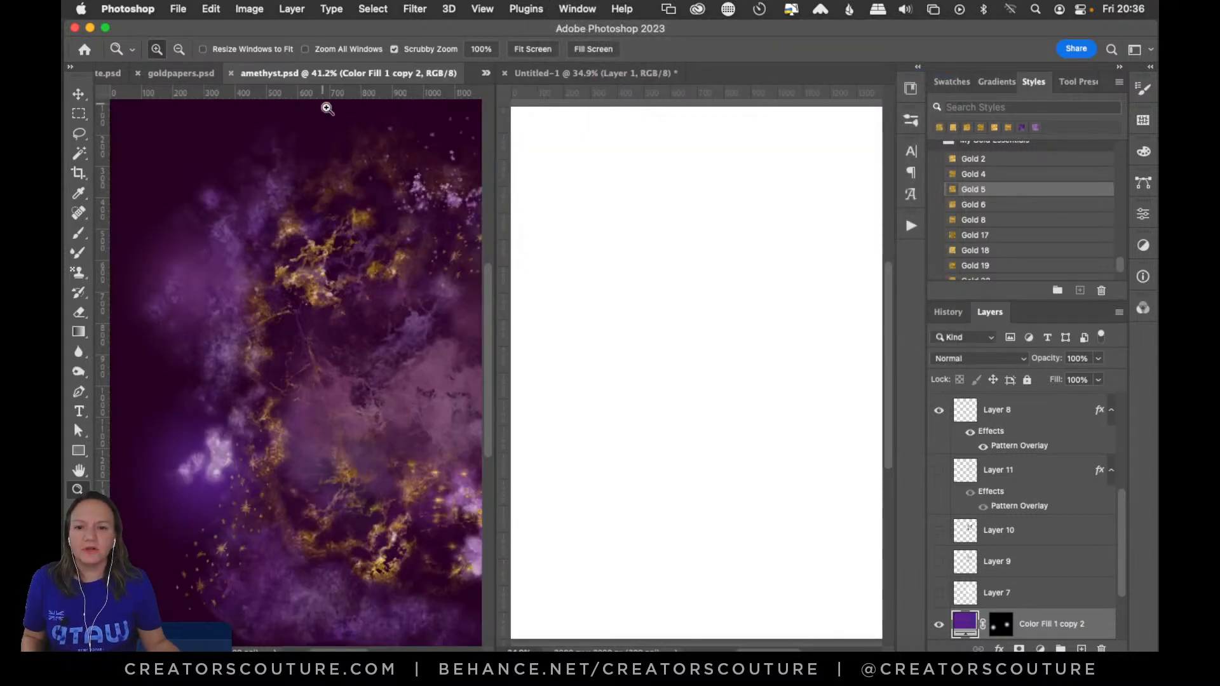
{"action": "left_click_drag", "start_coordinate": [333, 650], "coordinate": [385, 651]}
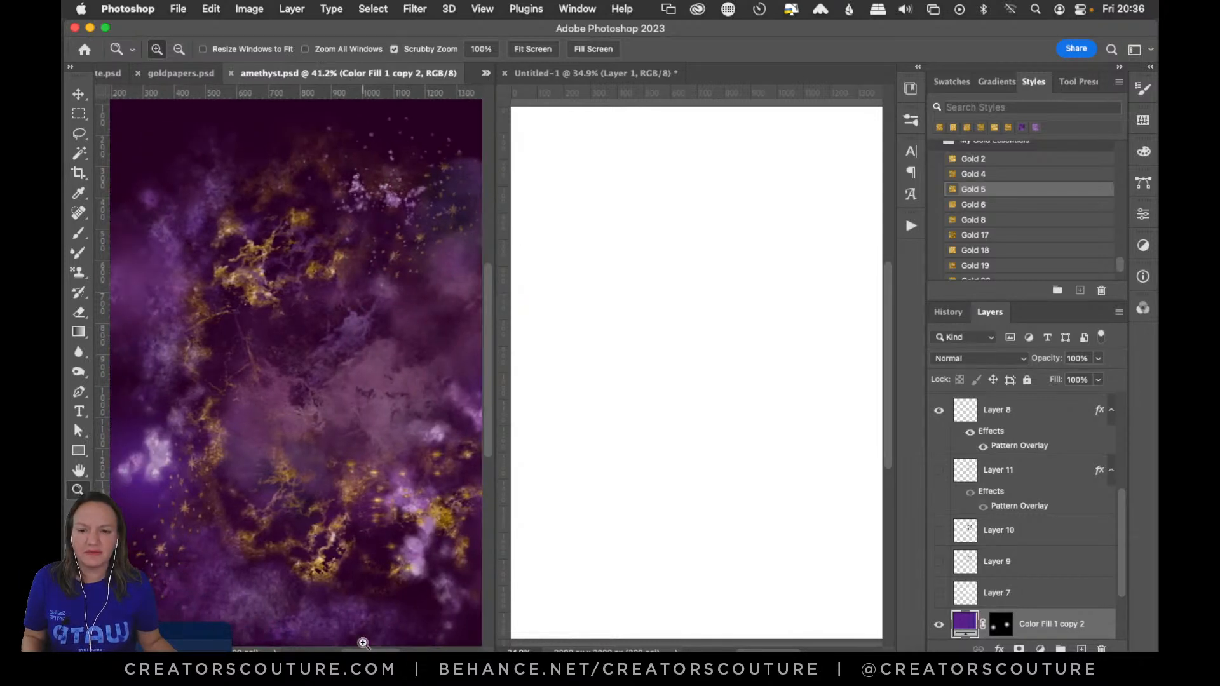
{"action": "scroll", "coordinate": [490, 380], "scroll_direction": "down", "scroll_amount": 3}
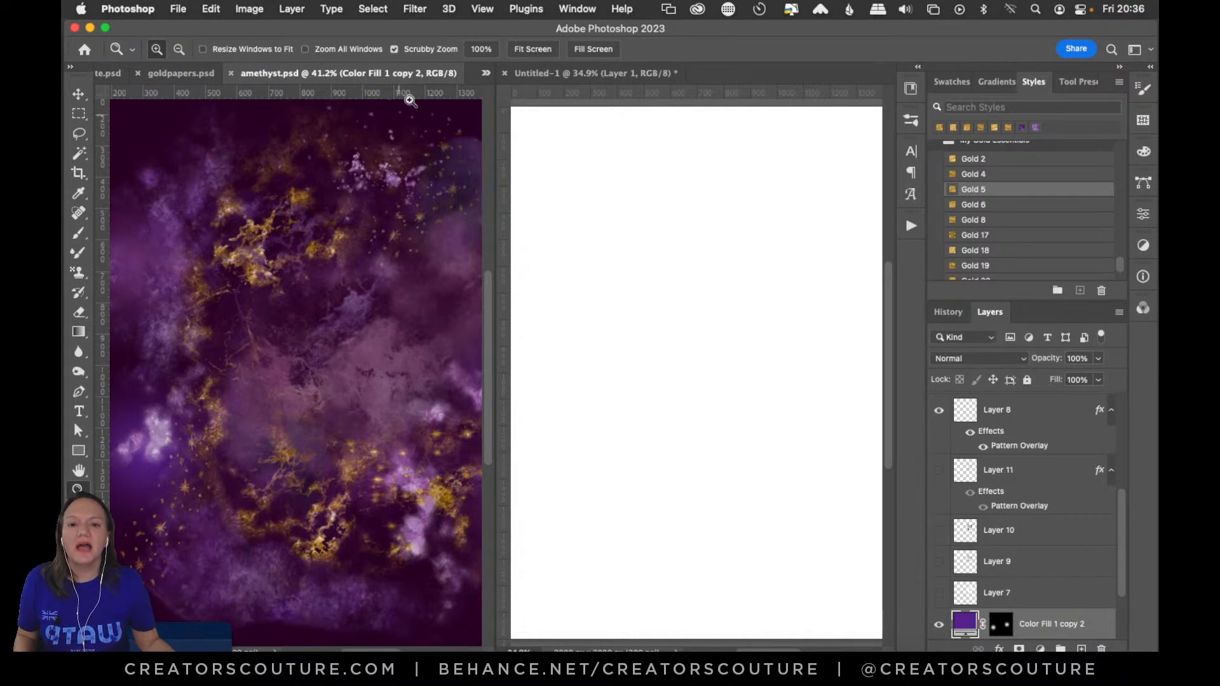
Make the black Color Fill 1 layer visible in the Untitled-1 document
{"action": "left_click", "coordinate": [565, 74]}
{"action": "left_click", "coordinate": [939, 439]}
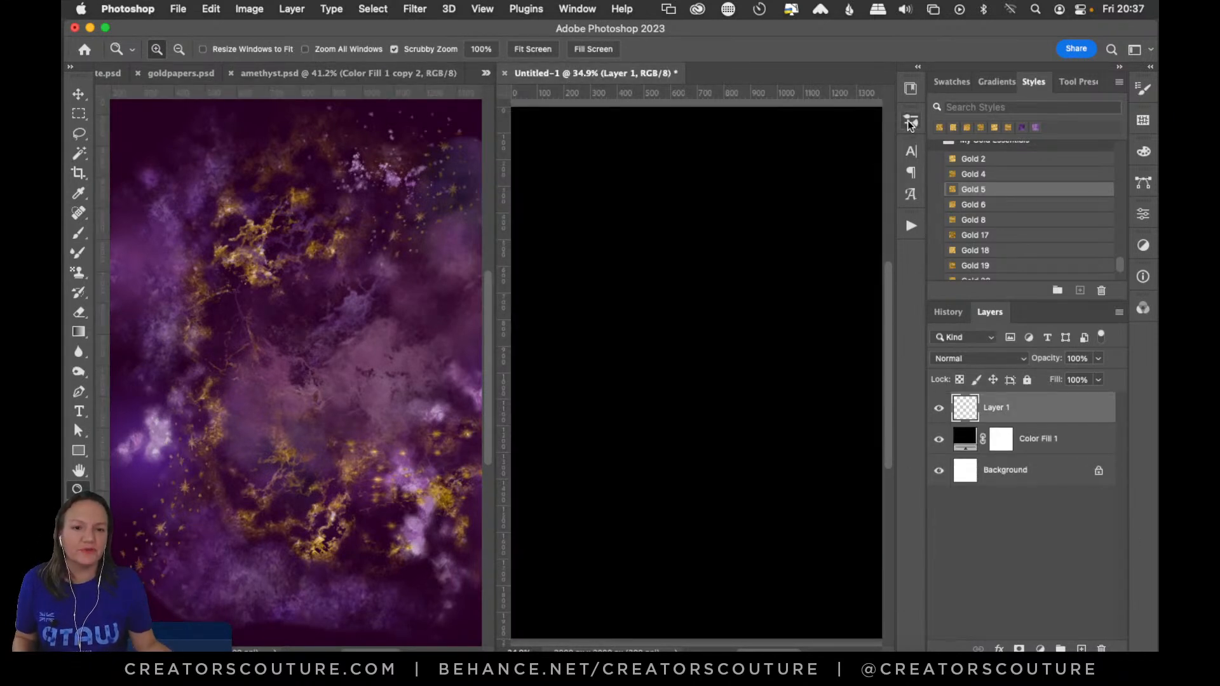
Show the Jewel Styles library as a list and look through its rose quartz, ruby-garnet and sapphire styles
{"action": "left_click", "coordinate": [912, 88]}
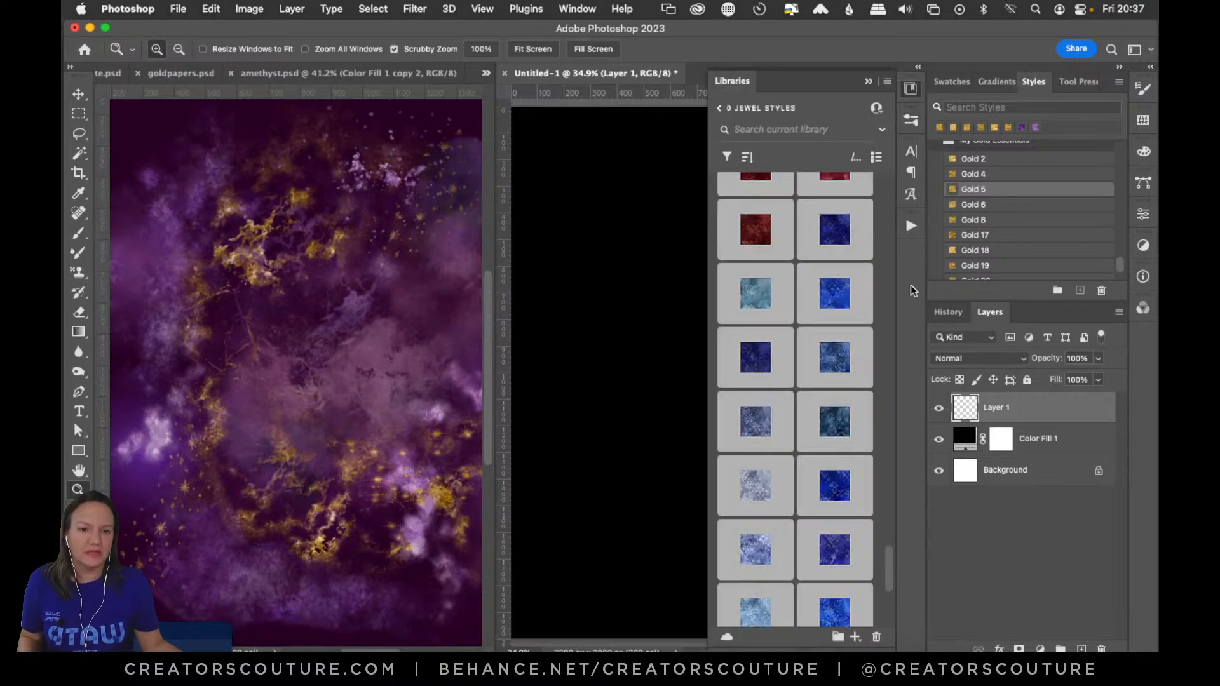
{"action": "left_click", "coordinate": [877, 158]}
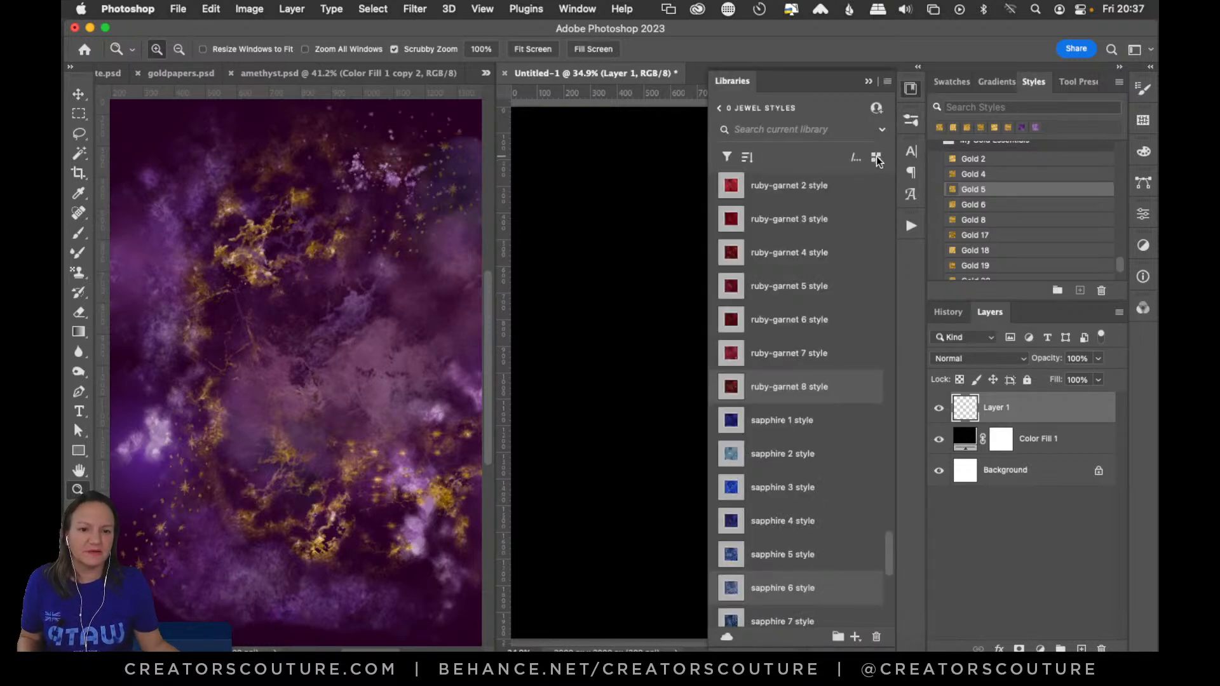
{"action": "left_click_drag", "start_coordinate": [888, 550], "coordinate": [894, 521]}
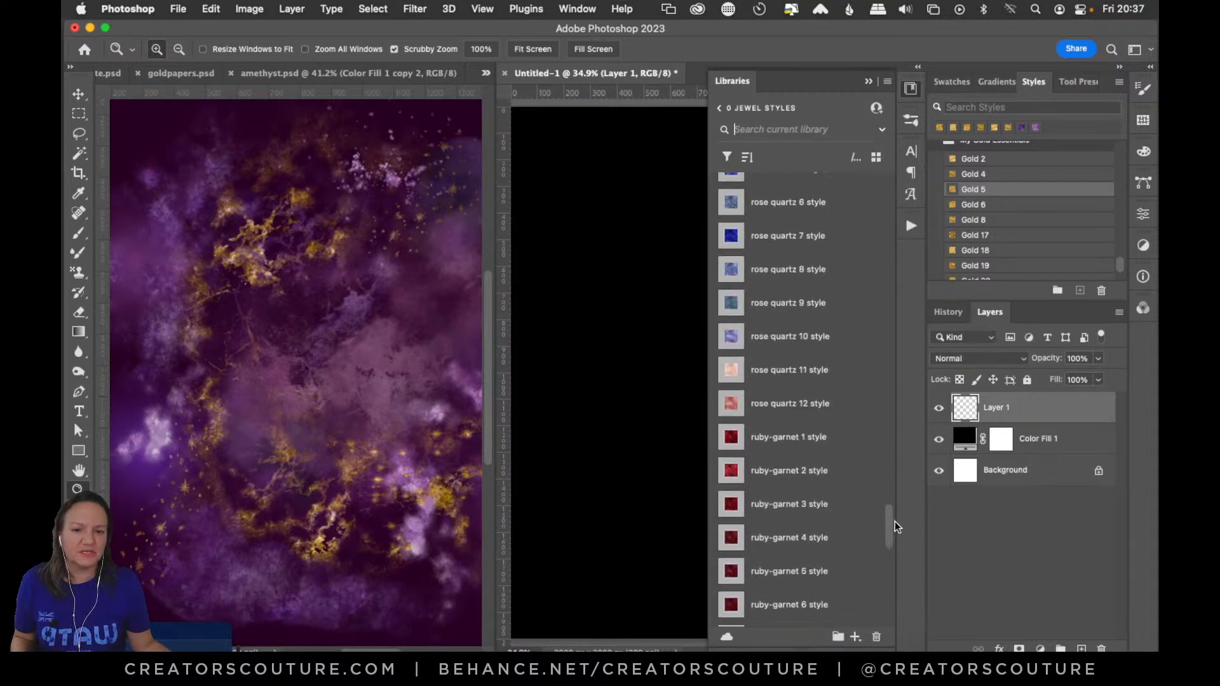
Activate the Pattern Stamp tool and look through the jewel patterns available for it
{"action": "left_click", "coordinate": [1142, 122]}
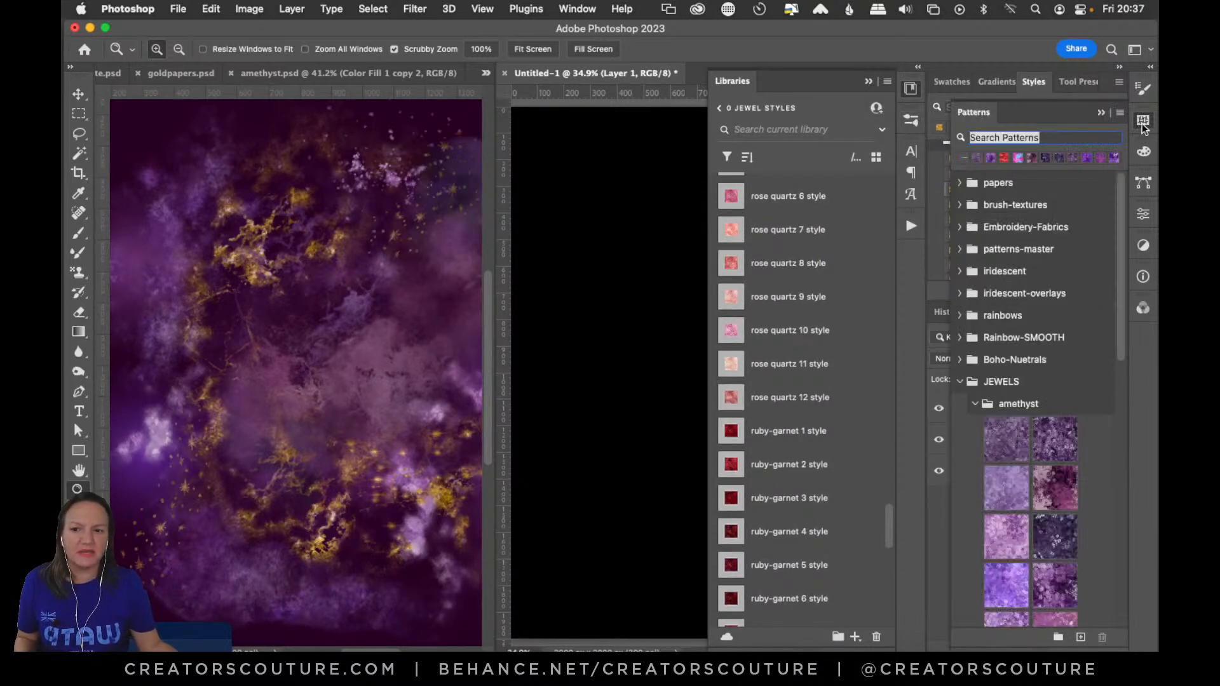
{"action": "left_click", "coordinate": [79, 272]}
{"action": "left_click", "coordinate": [598, 49]}
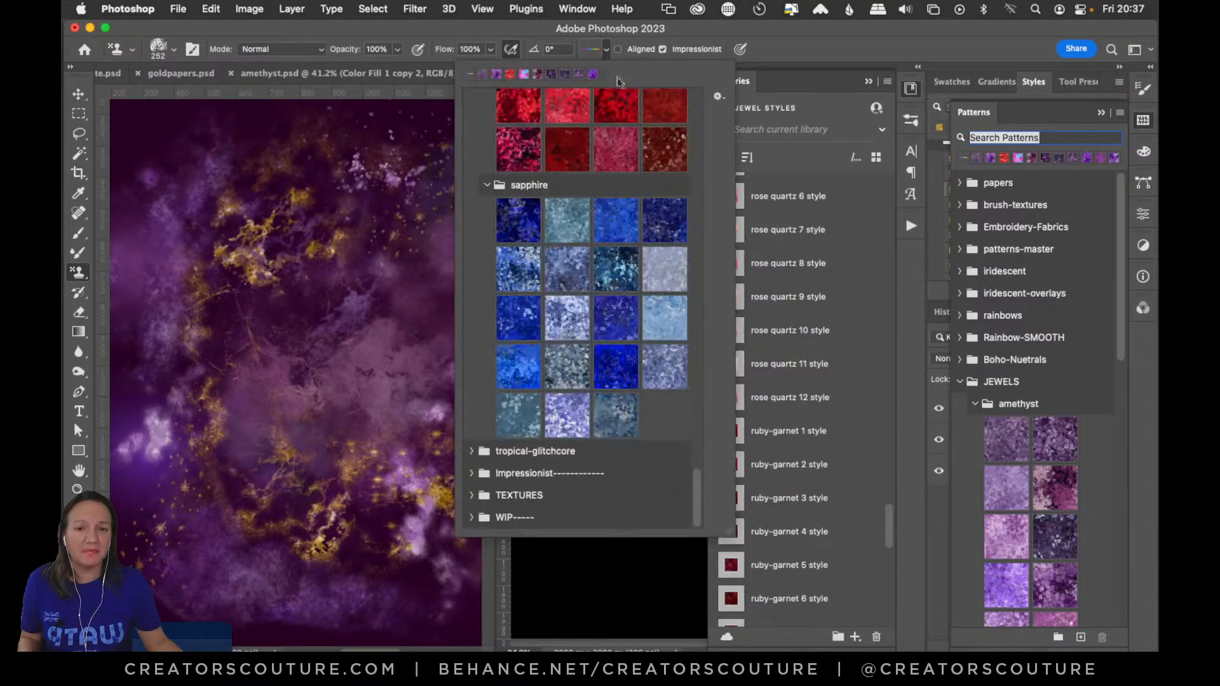
{"action": "left_click_drag", "start_coordinate": [695, 483], "coordinate": [699, 416]}
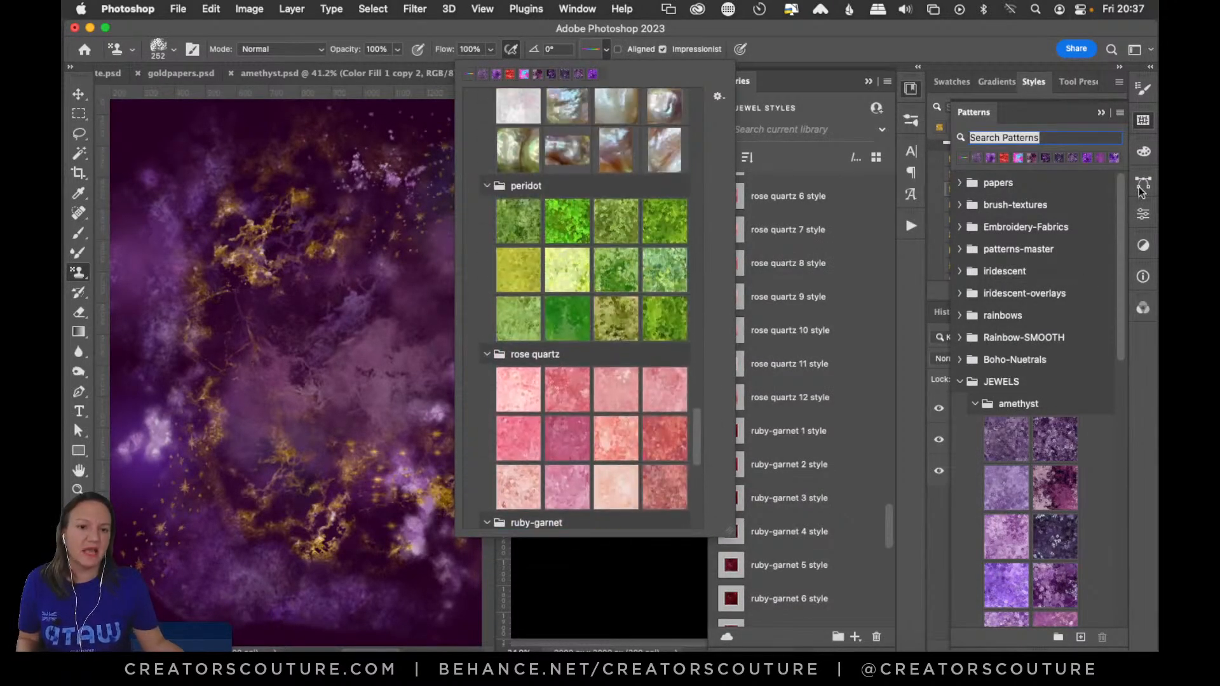
{"action": "left_click", "coordinate": [1147, 130]}
Review the peridot, rose quartz, ruby-garnet and sapphire sets in the Pattern Stamp's pattern picker, and make the picker shorter
{"action": "left_click", "coordinate": [583, 52]}
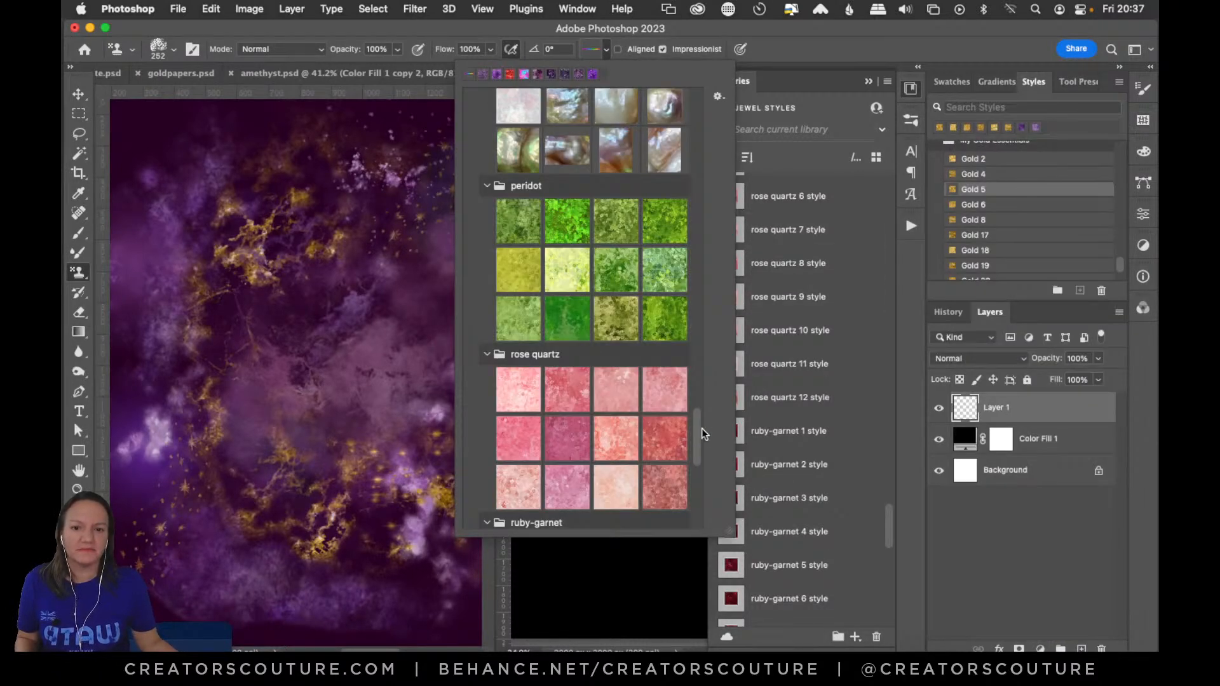
{"action": "scroll", "coordinate": [694, 430], "scroll_direction": "up", "scroll_amount": 2}
{"action": "scroll", "coordinate": [692, 421], "scroll_direction": "down", "scroll_amount": 4}
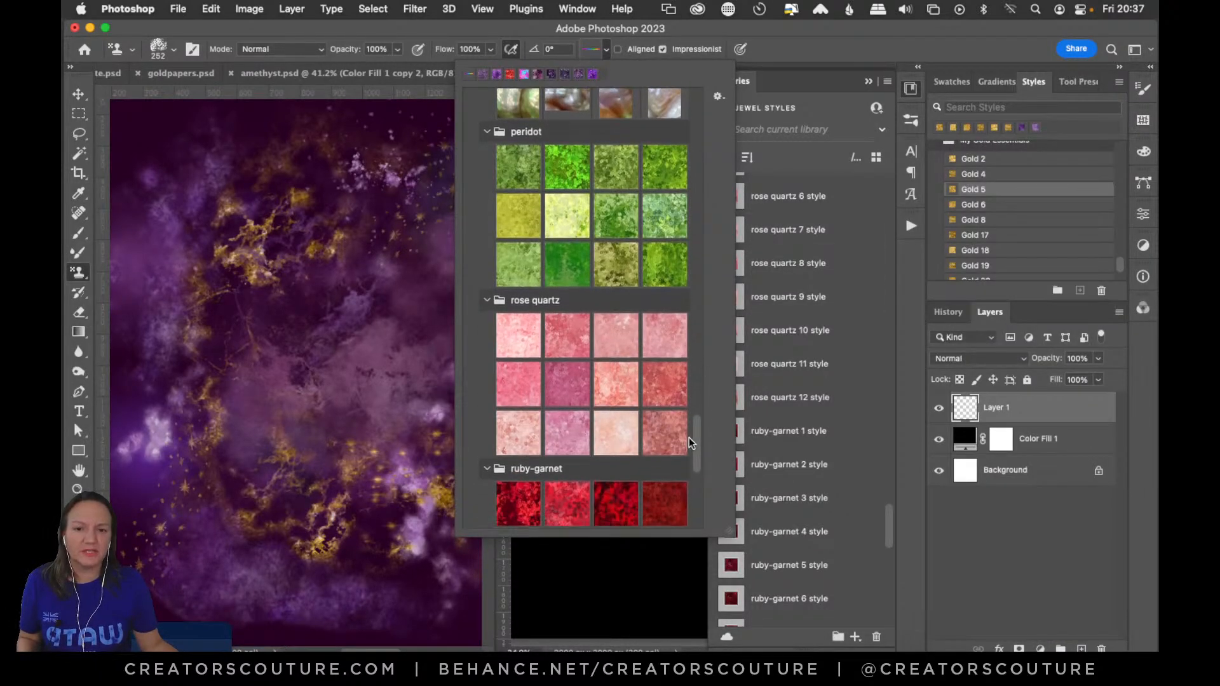
{"action": "scroll", "coordinate": [689, 441], "scroll_direction": "down", "scroll_amount": 8}
{"action": "scroll", "coordinate": [662, 493], "scroll_direction": "down", "scroll_amount": 3}
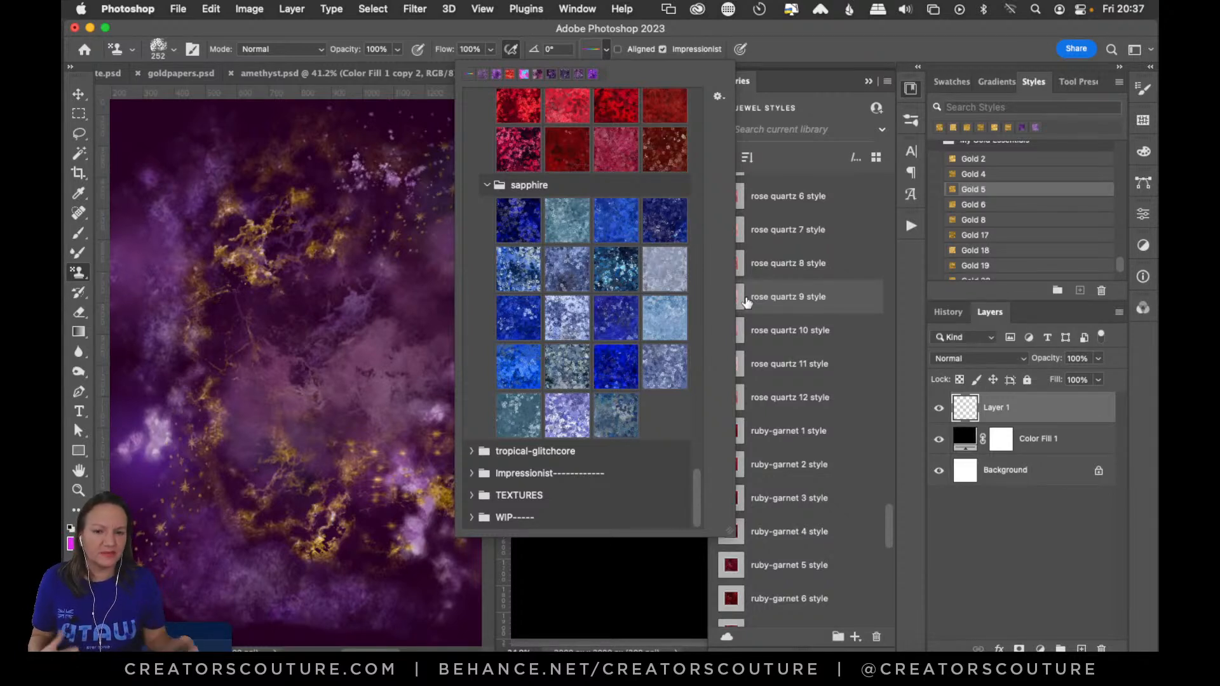
{"action": "left_click_drag", "start_coordinate": [727, 530], "coordinate": [737, 430]}
{"action": "left_click", "coordinate": [591, 50]}
{"action": "left_click", "coordinate": [594, 51]}
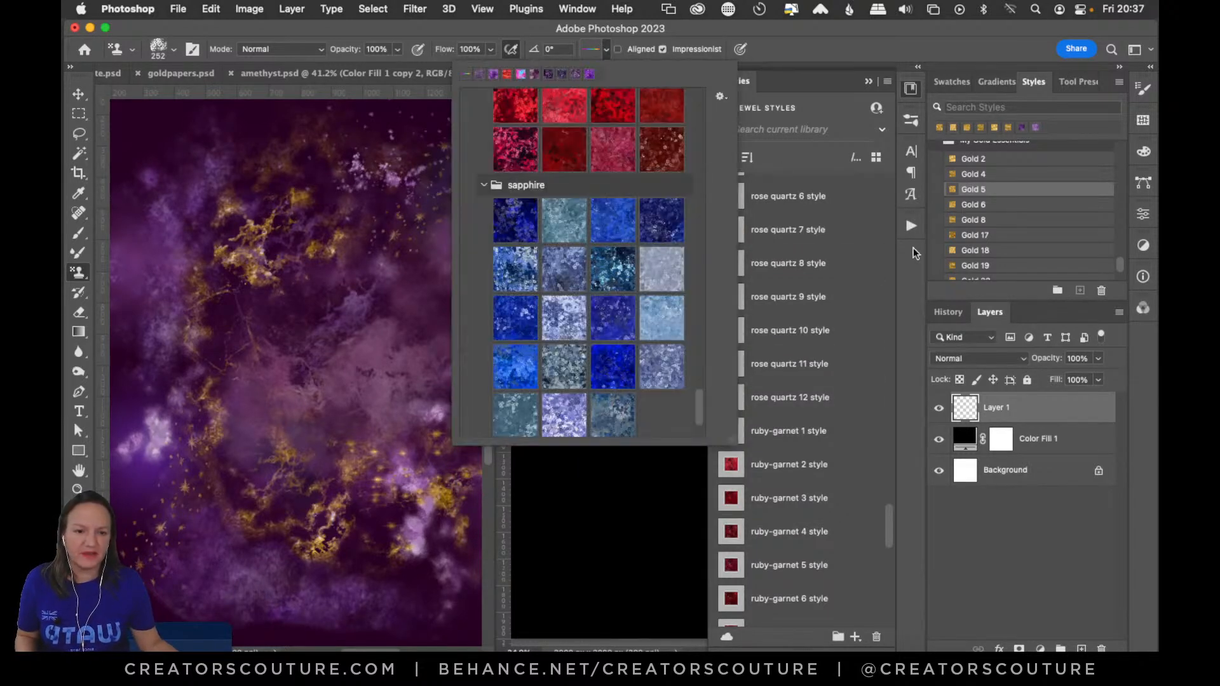
{"action": "left_click", "coordinate": [855, 56]}
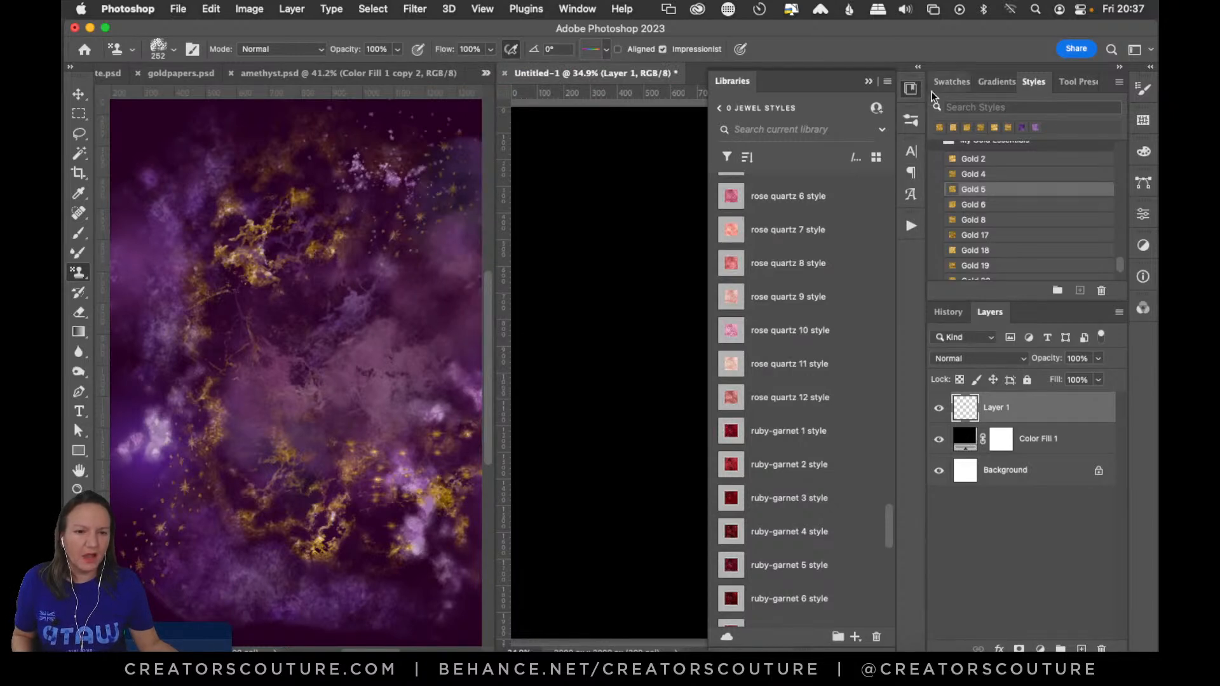
Recolor the Color Fill 1 layer with a deep navy blue swatch from the jewel colors listed above the tropical group
{"action": "left_click", "coordinate": [910, 89]}
{"action": "double_click", "coordinate": [964, 439]}
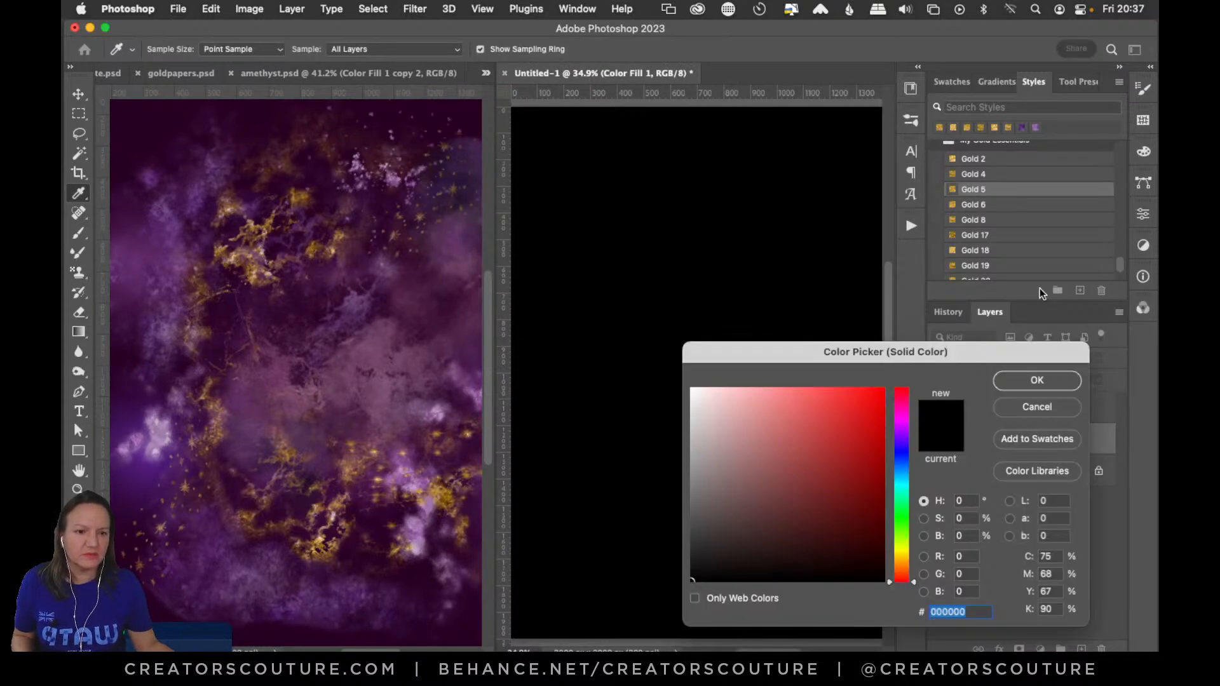
{"action": "left_click", "coordinate": [1025, 381]}
{"action": "left_click", "coordinate": [996, 82]}
{"action": "left_click", "coordinate": [953, 82]}
{"action": "mouse_move", "coordinate": [1119, 270]}
{"action": "left_mouse_down"}
{"action": "mouse_move", "coordinate": [1122, 240]}
{"action": "mouse_move", "coordinate": [1120, 255]}
{"action": "left_mouse_up"}
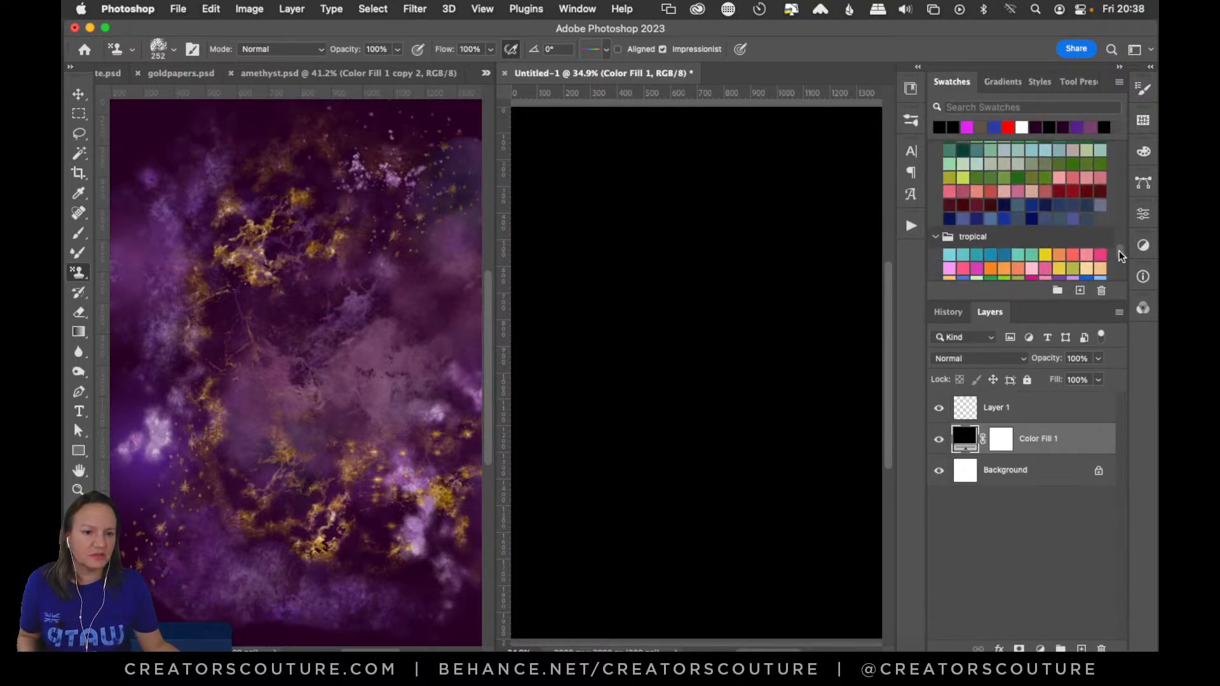
{"action": "left_click", "coordinate": [1004, 204]}
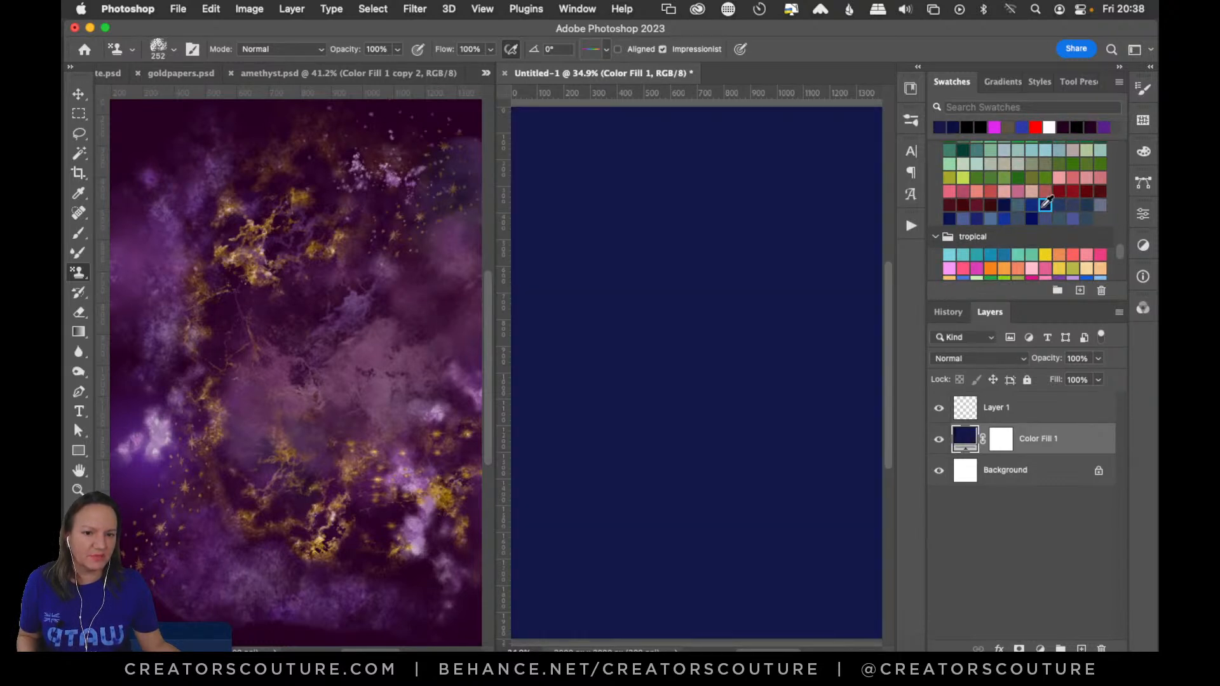
{"action": "left_click", "coordinate": [950, 219]}
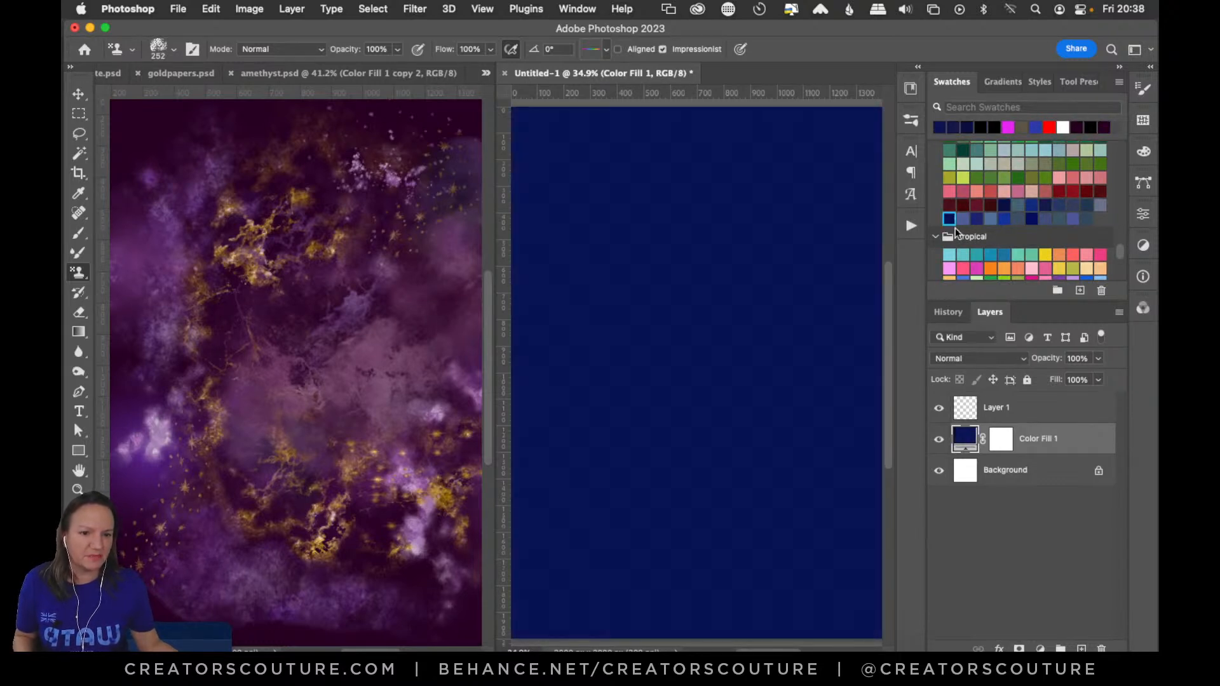
Darken the Color Fill 1 layer's color to #050a29, and narrow the amethyst reference to give Untitled-1 more room
{"action": "double_click", "coordinate": [965, 436]}
{"action": "left_click_drag", "start_coordinate": [858, 536], "coordinate": [862, 551]}
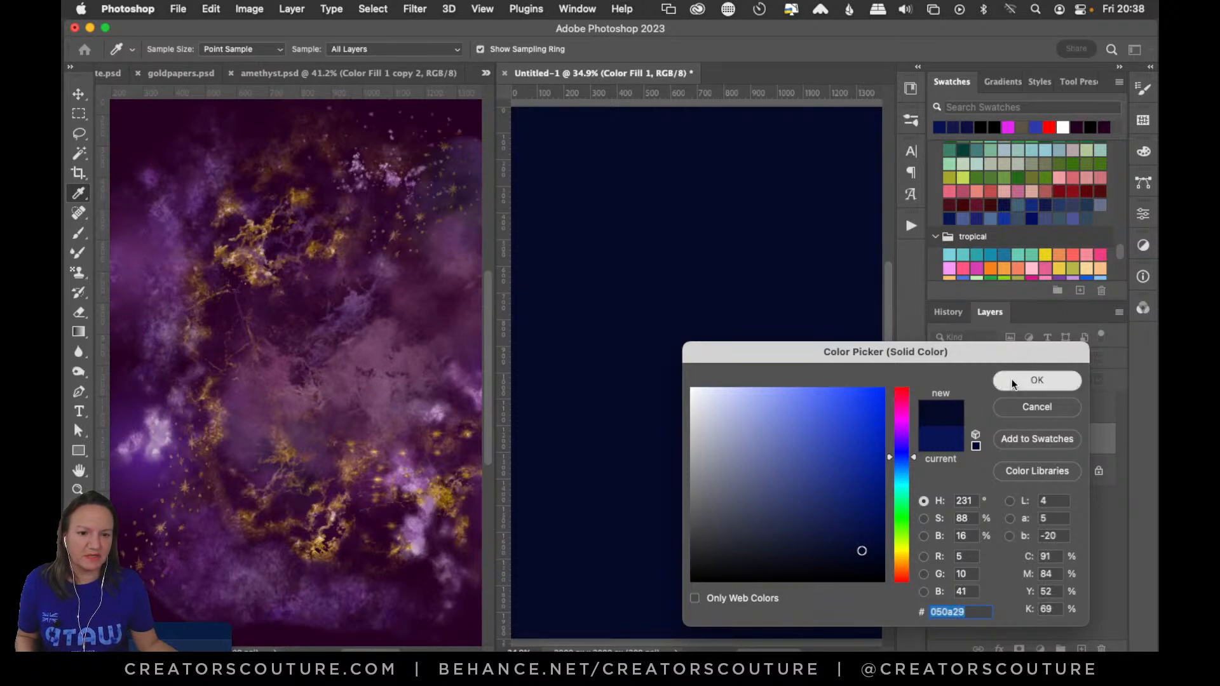
{"action": "left_click", "coordinate": [1012, 379]}
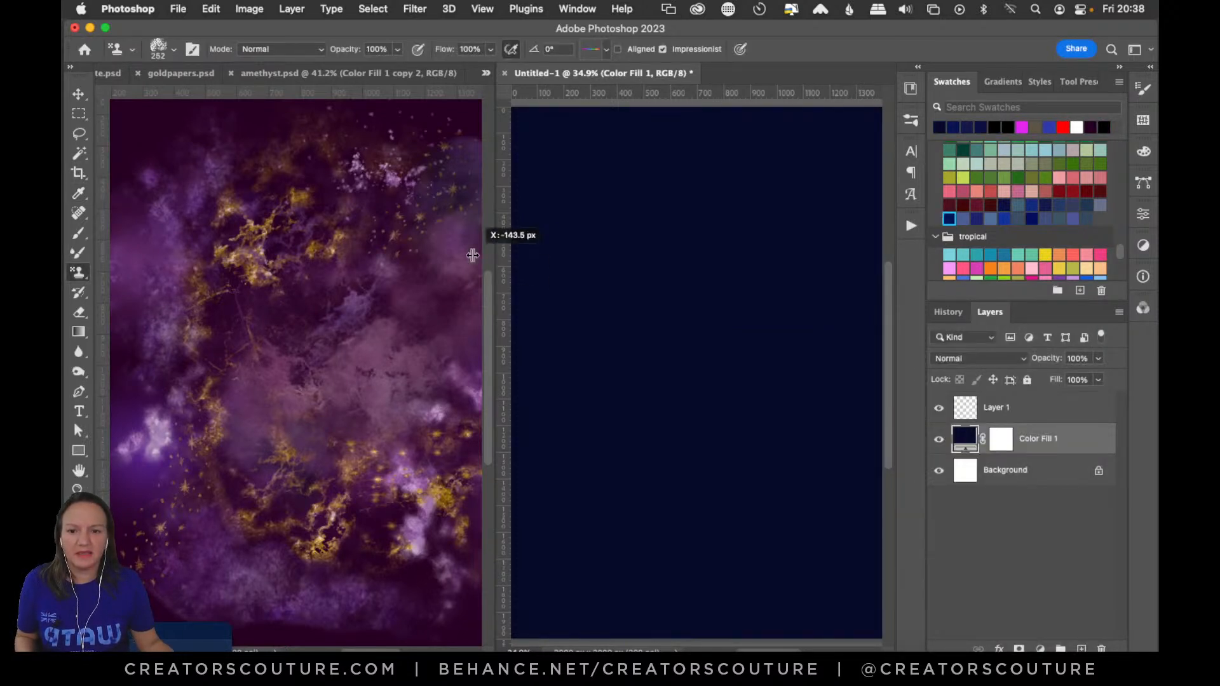
{"action": "left_click_drag", "start_coordinate": [496, 256], "coordinate": [337, 272]}
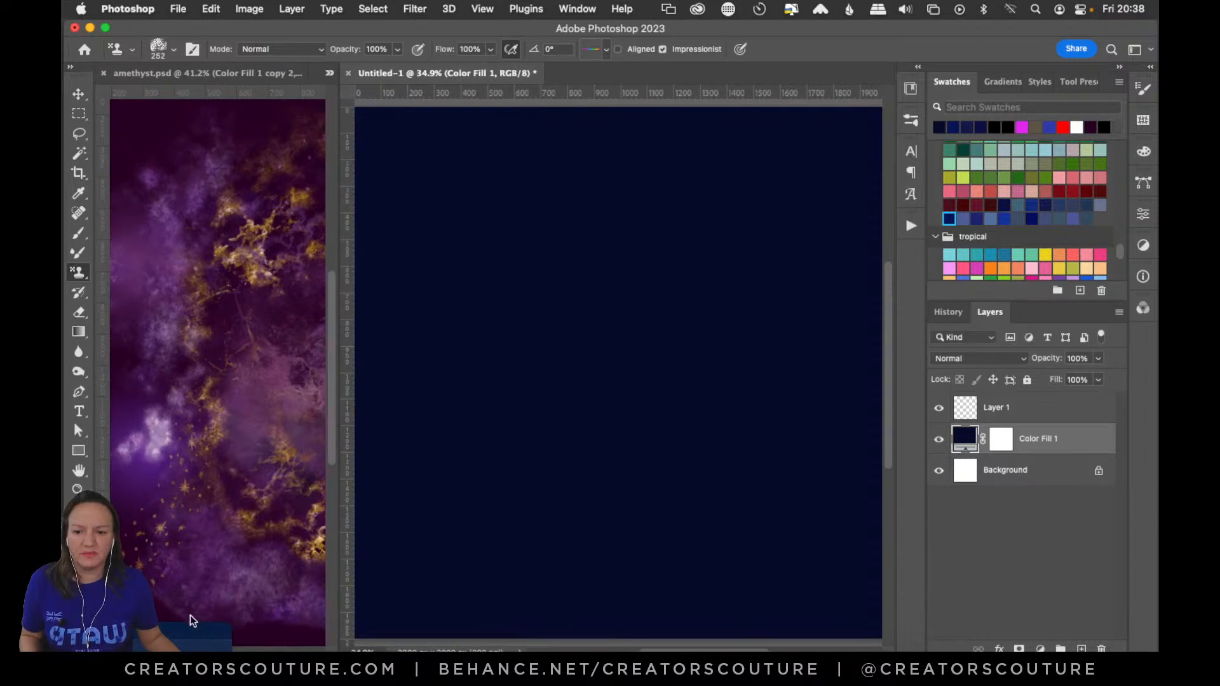
{"action": "left_click", "coordinate": [174, 635]}
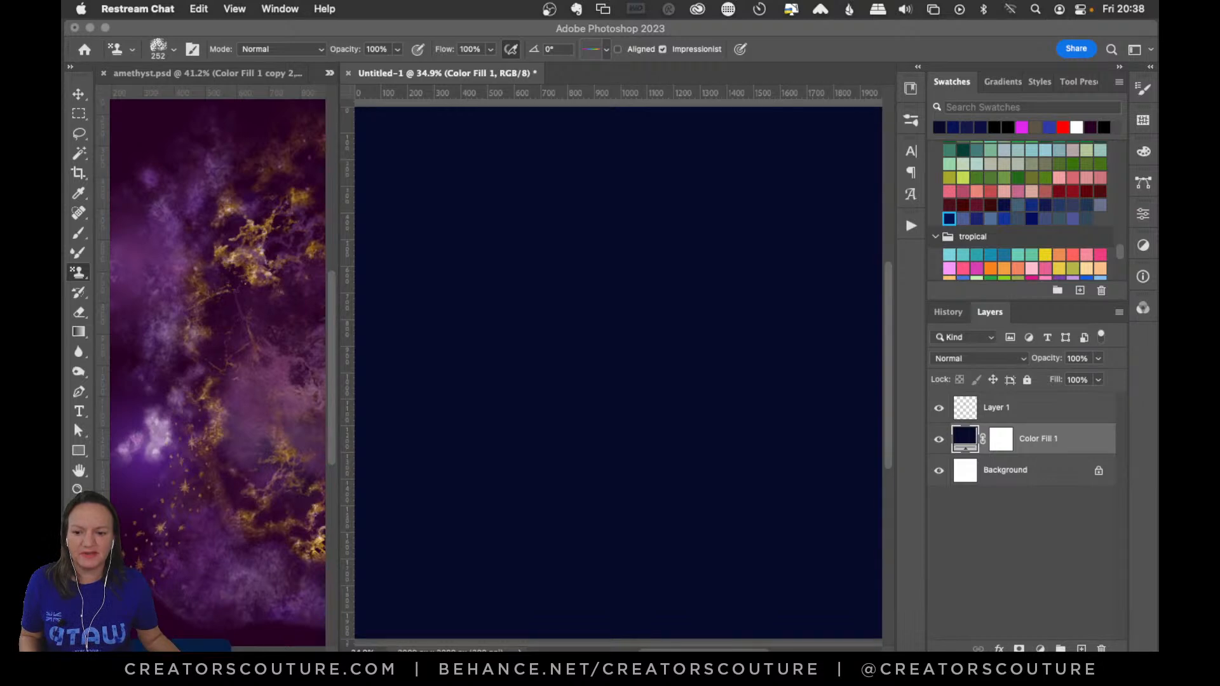
{"action": "left_click_drag", "start_coordinate": [189, 646], "coordinate": [217, 124]}
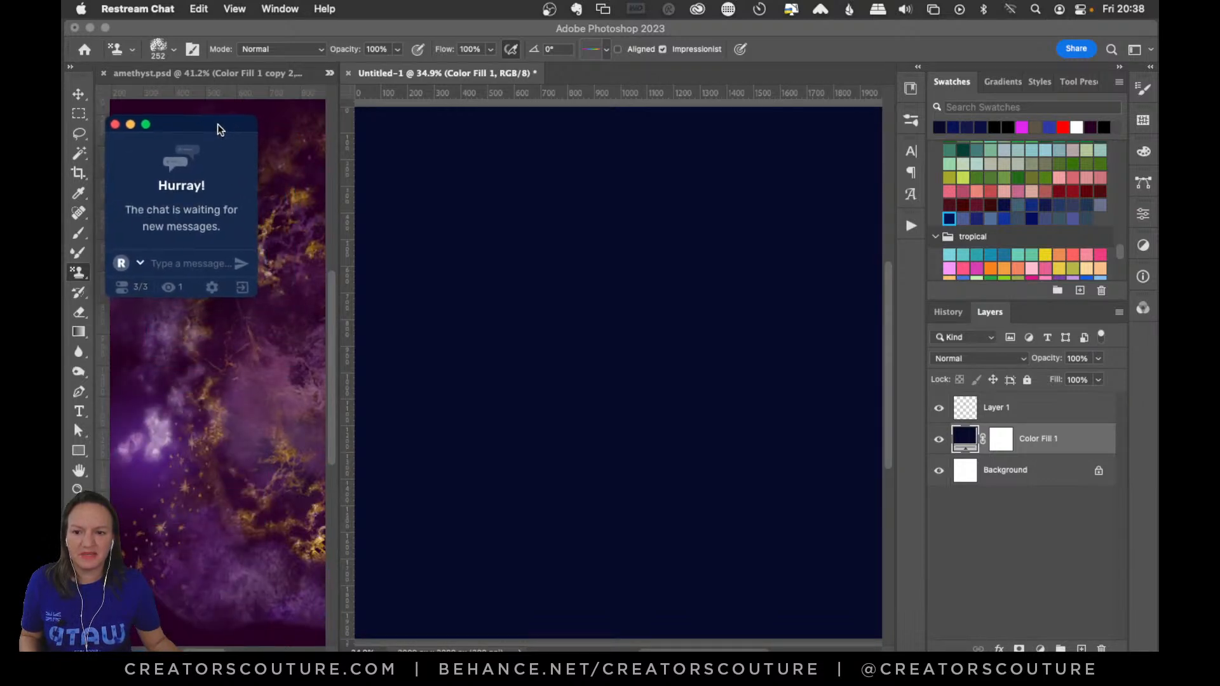
{"action": "left_click_drag", "start_coordinate": [204, 650], "coordinate": [214, 650]}
{"action": "left_click_drag", "start_coordinate": [209, 120], "coordinate": [181, 636]}
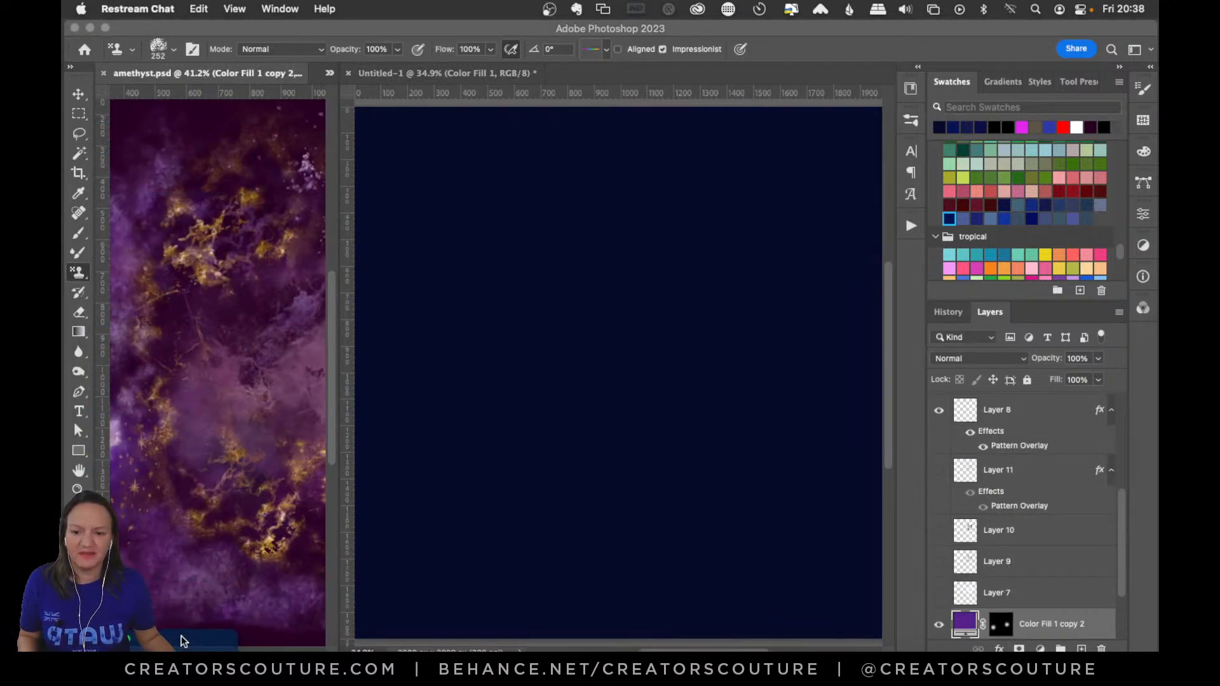
Return to the Untitled-1 document and make Layer 1 the active layer
{"action": "left_click", "coordinate": [425, 72]}
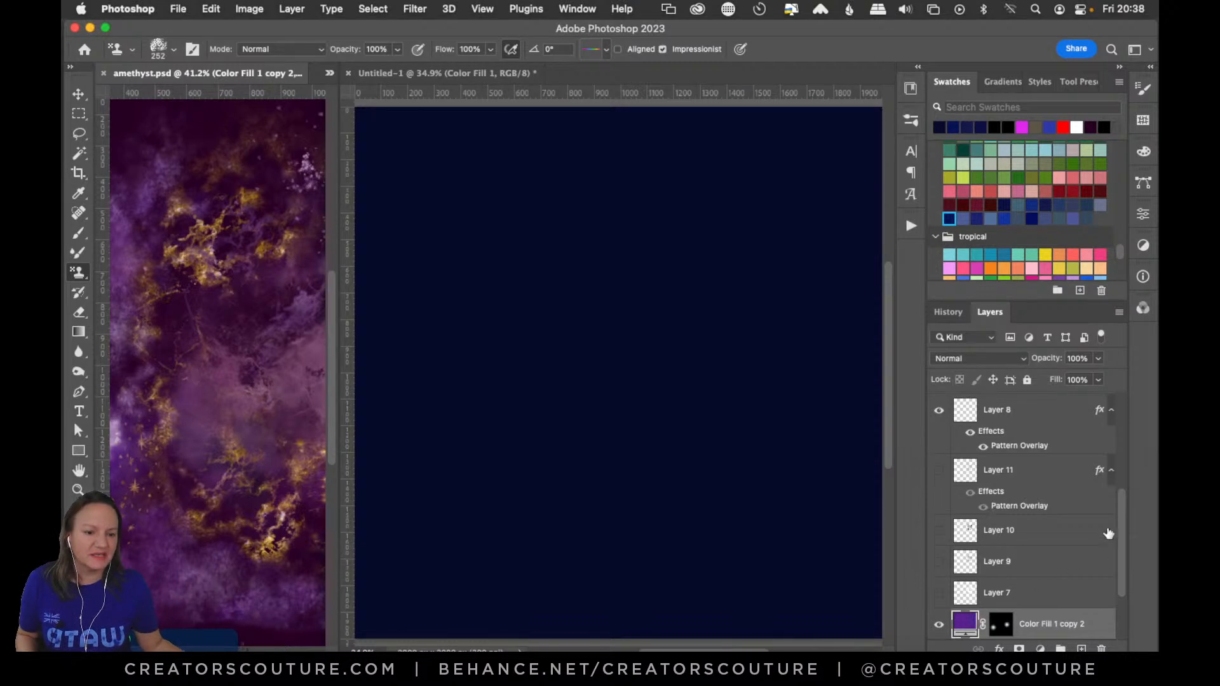
{"action": "left_click_drag", "start_coordinate": [1123, 512], "coordinate": [1123, 541]}
{"action": "left_click", "coordinate": [441, 76]}
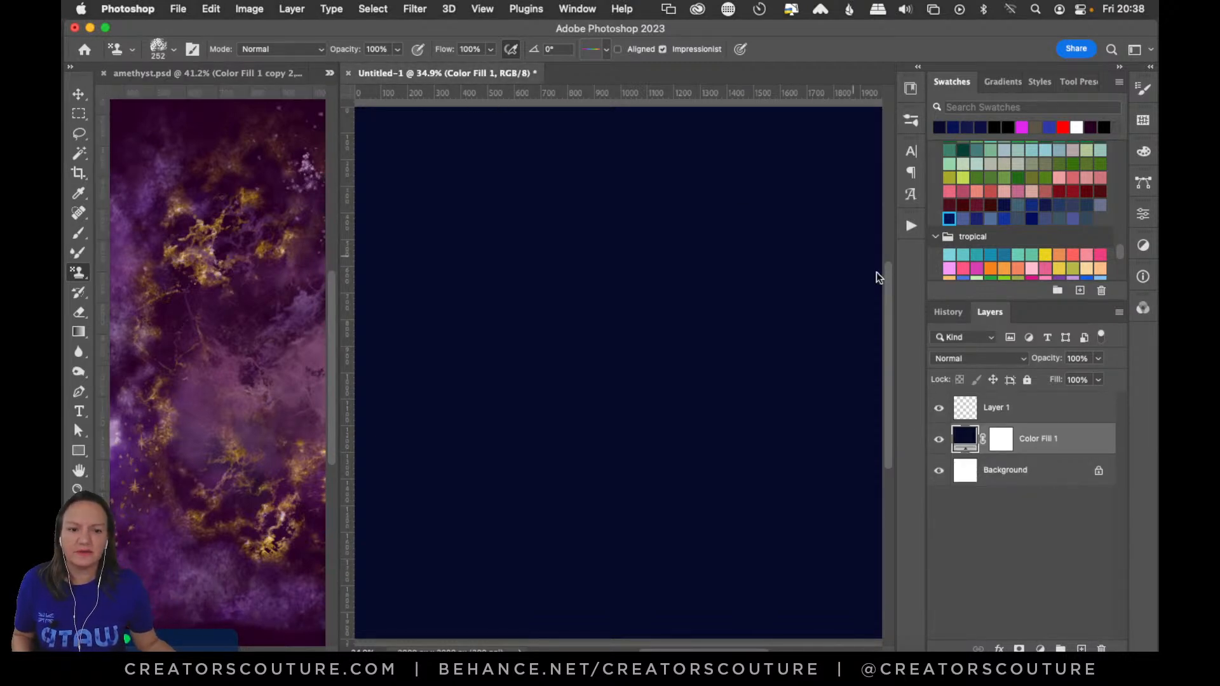
{"action": "left_click", "coordinate": [1027, 410]}
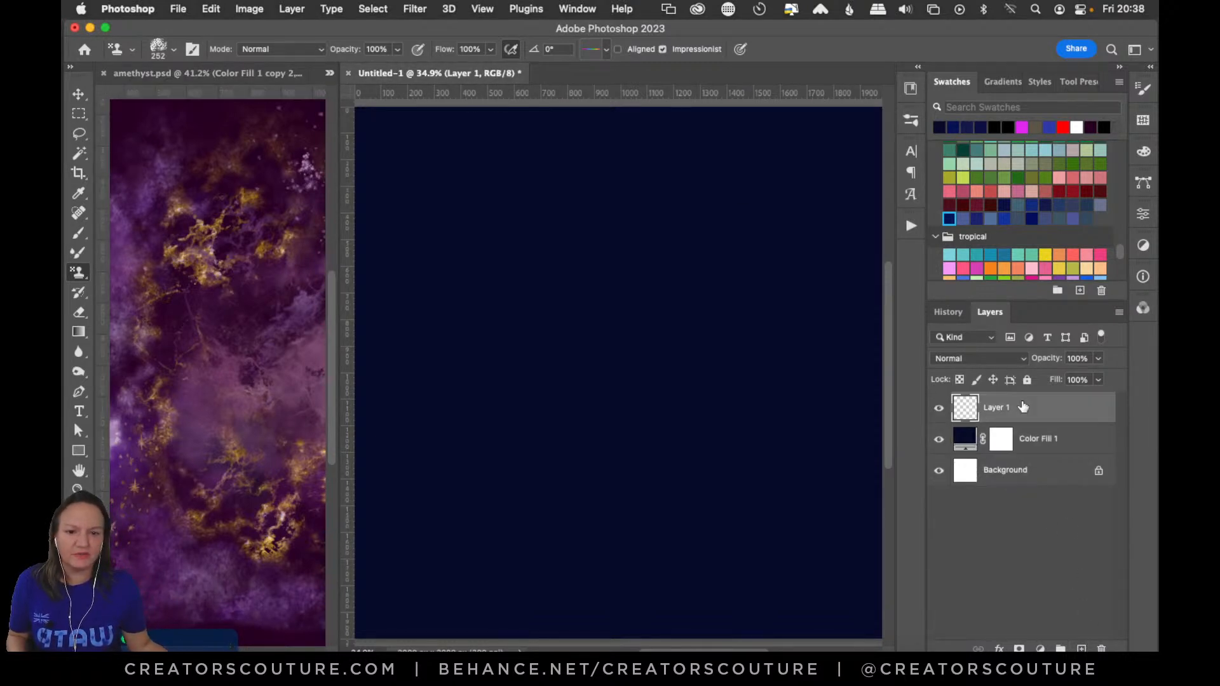
{"action": "scroll", "coordinate": [538, 308], "scroll_direction": "down", "scroll_amount": 1}
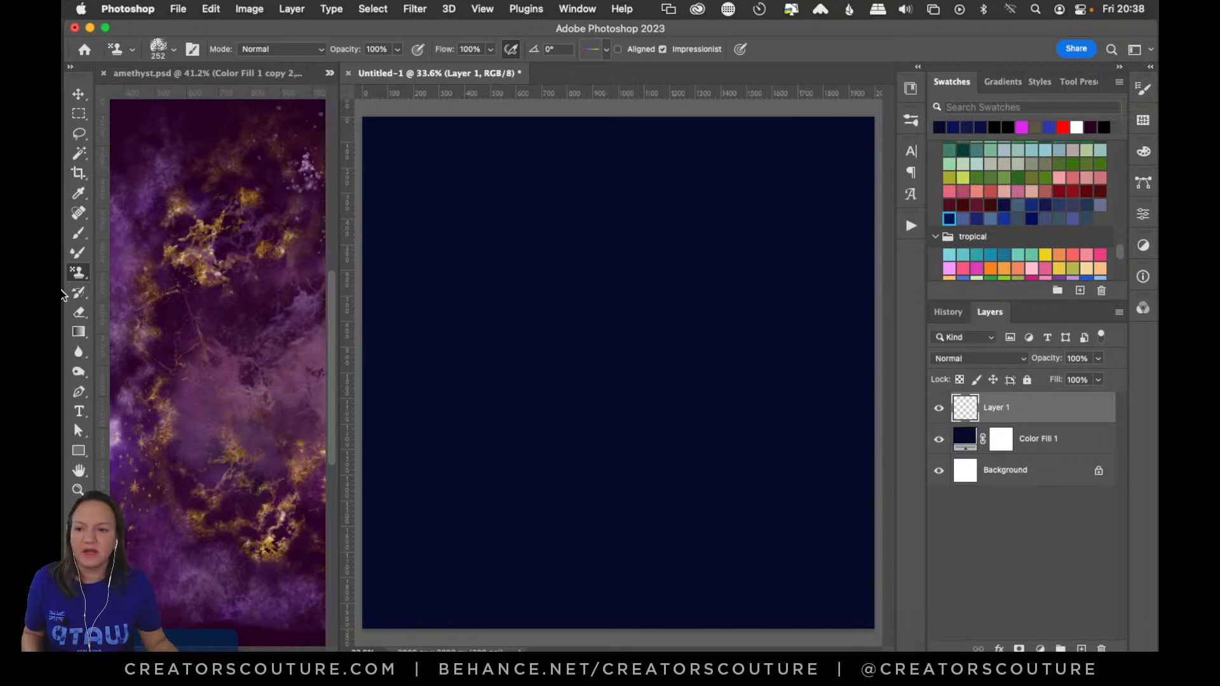
Set the Pattern Stamp tool to paint with the first, dark blue pattern of the sapphire set
{"action": "left_click", "coordinate": [78, 272]}
{"action": "left_click", "coordinate": [148, 271]}
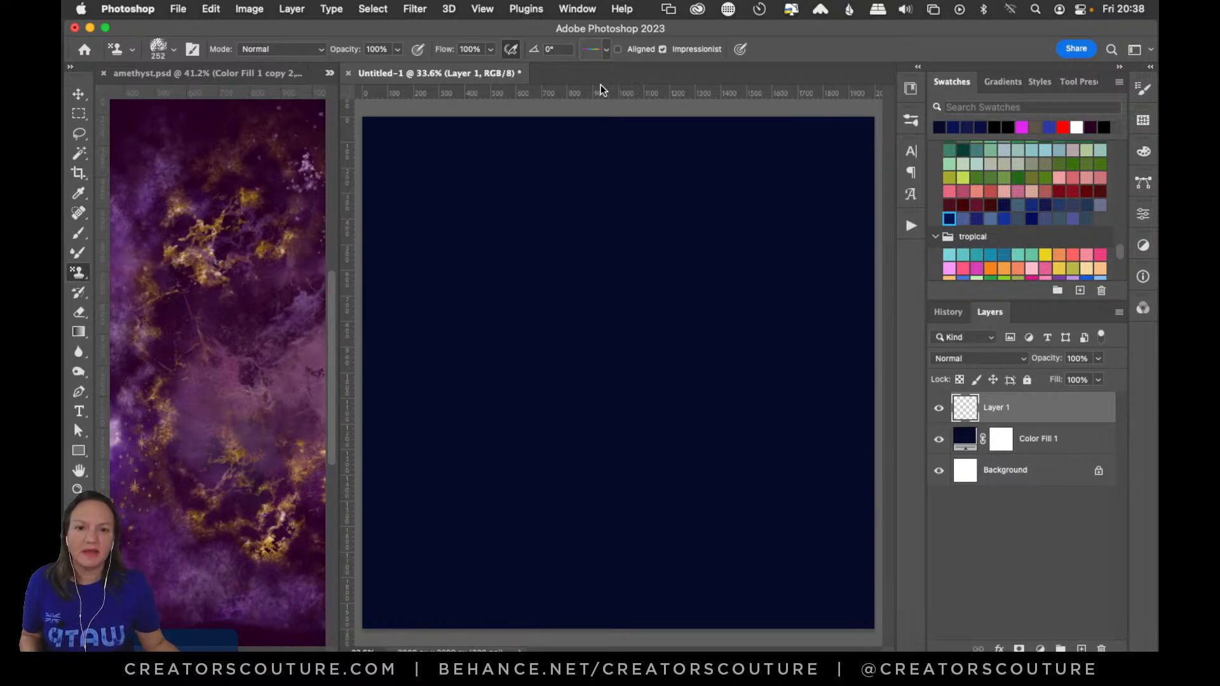
{"action": "left_click", "coordinate": [590, 50]}
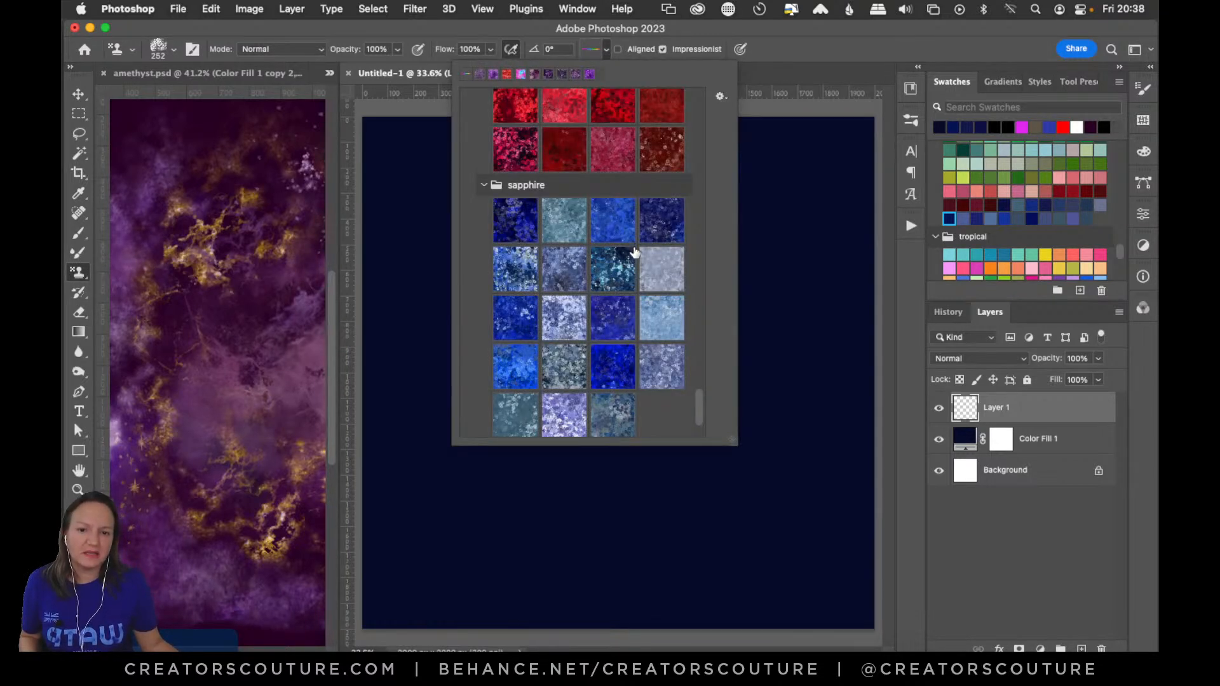
{"action": "left_click", "coordinate": [511, 228]}
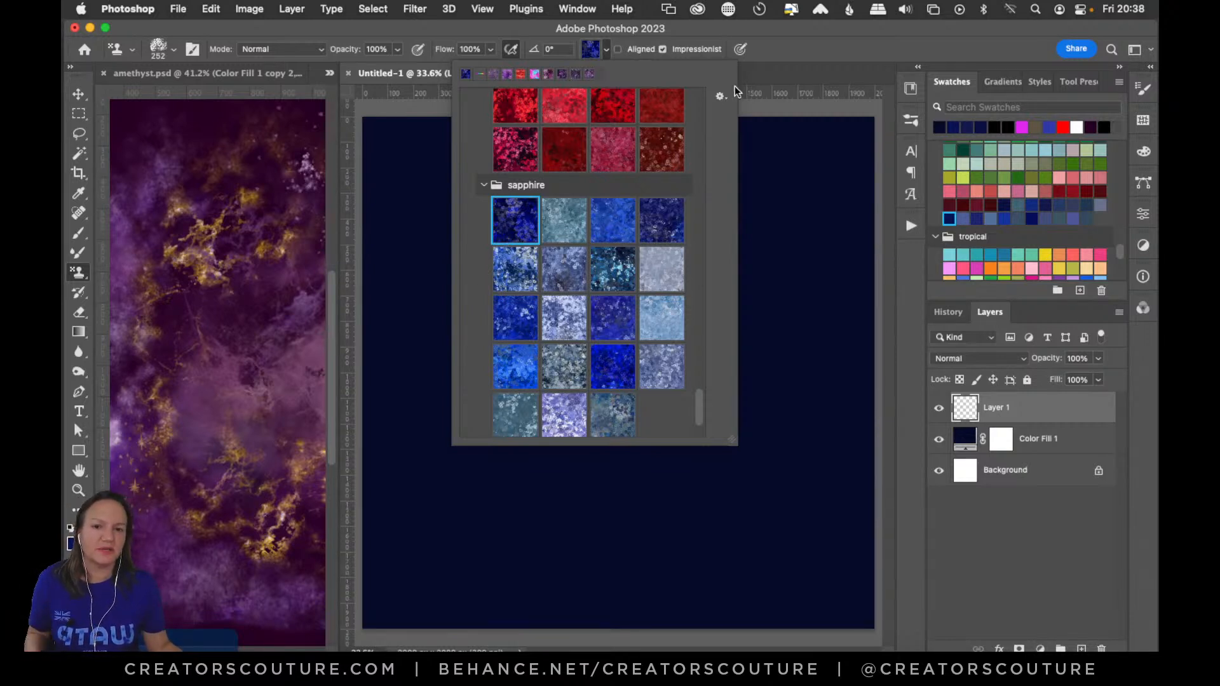
{"action": "left_click", "coordinate": [779, 48]}
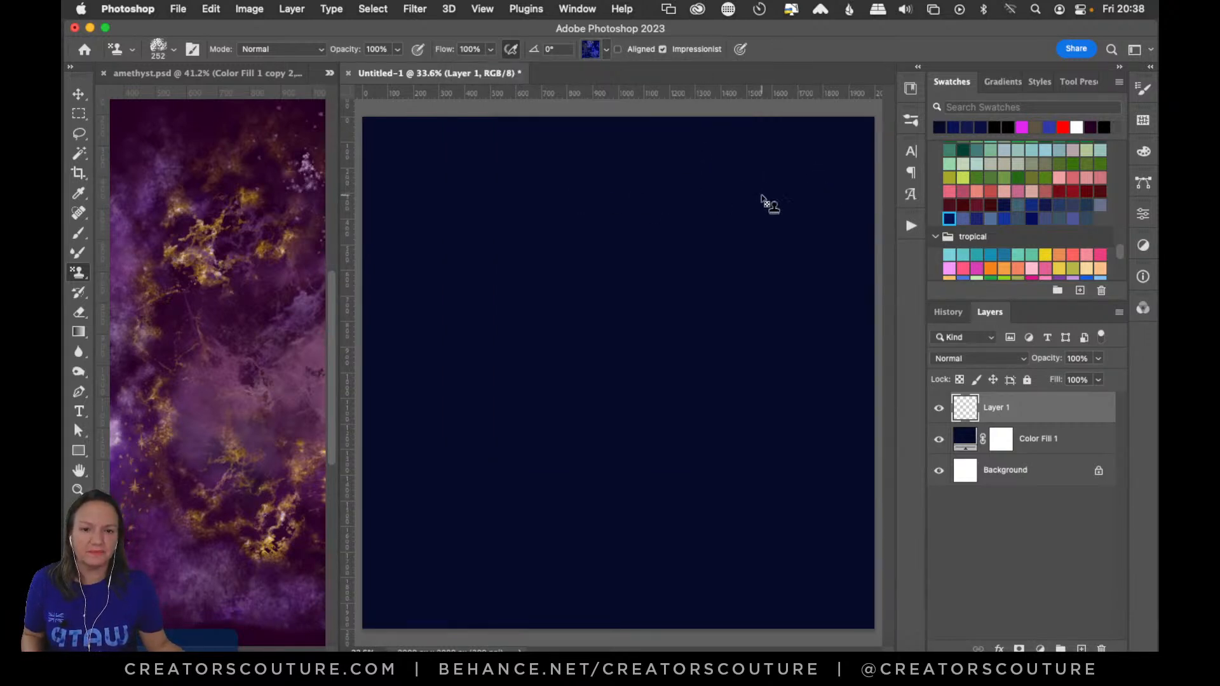
Collapse the Wet Paint Mixer Technique, Impressionist Multicolor Technique, InstaPressionist Photo to Artwork and PS Tie-Dye groups in the brush library
{"action": "left_click", "coordinate": [910, 122]}
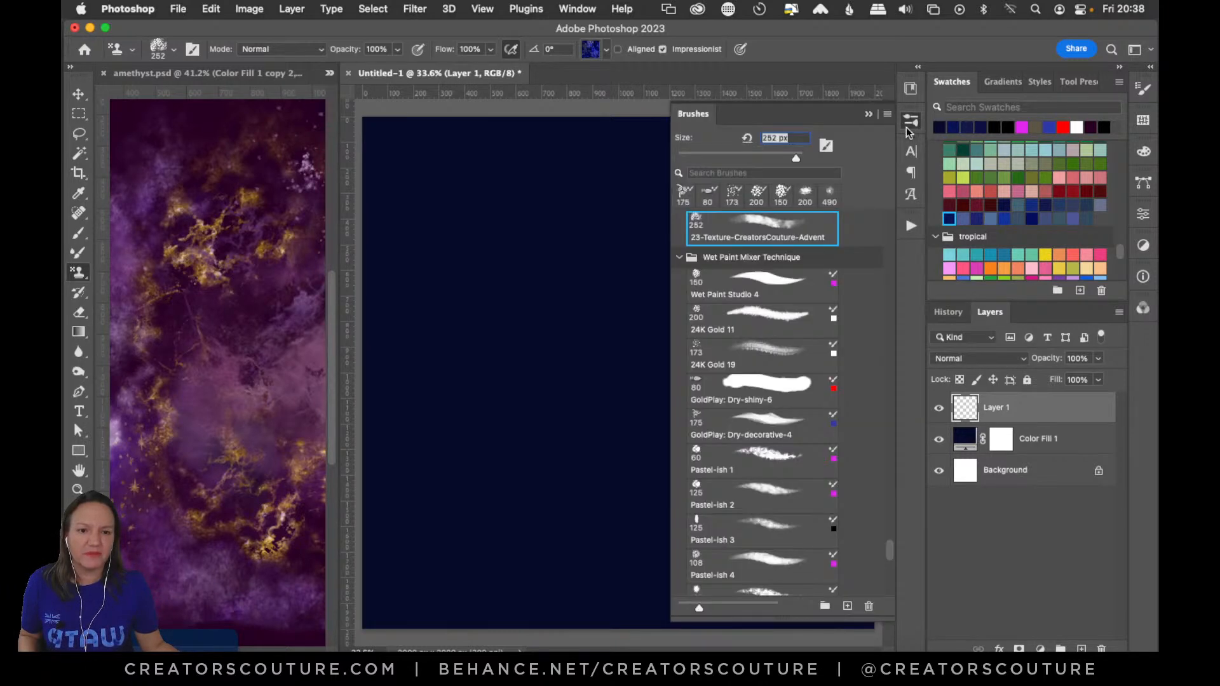
{"action": "scroll", "coordinate": [889, 550], "scroll_direction": "up", "scroll_amount": 5}
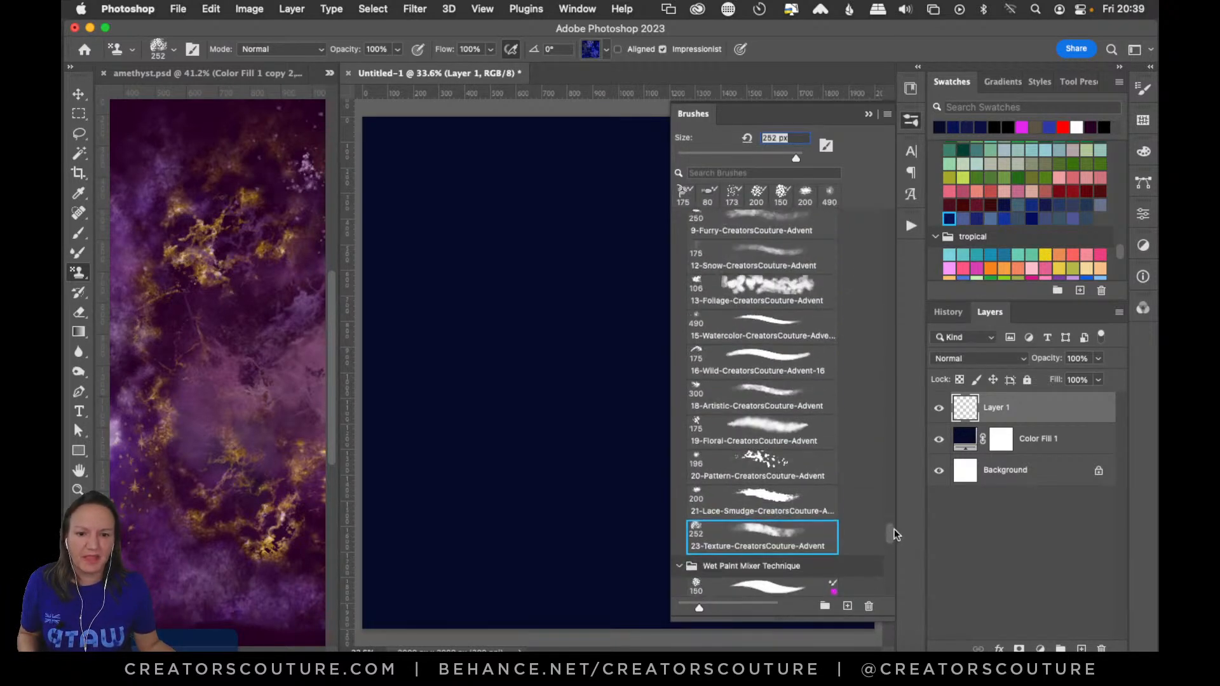
{"action": "left_click", "coordinate": [679, 566]}
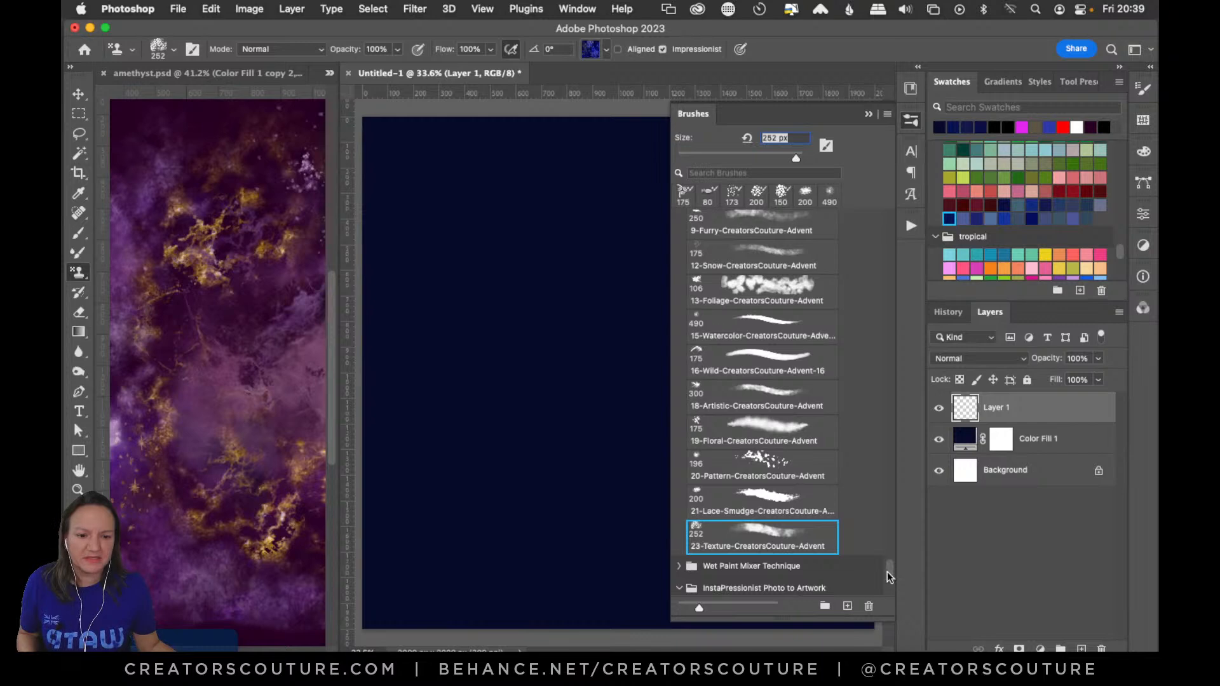
{"action": "left_click_drag", "start_coordinate": [890, 567], "coordinate": [896, 484]}
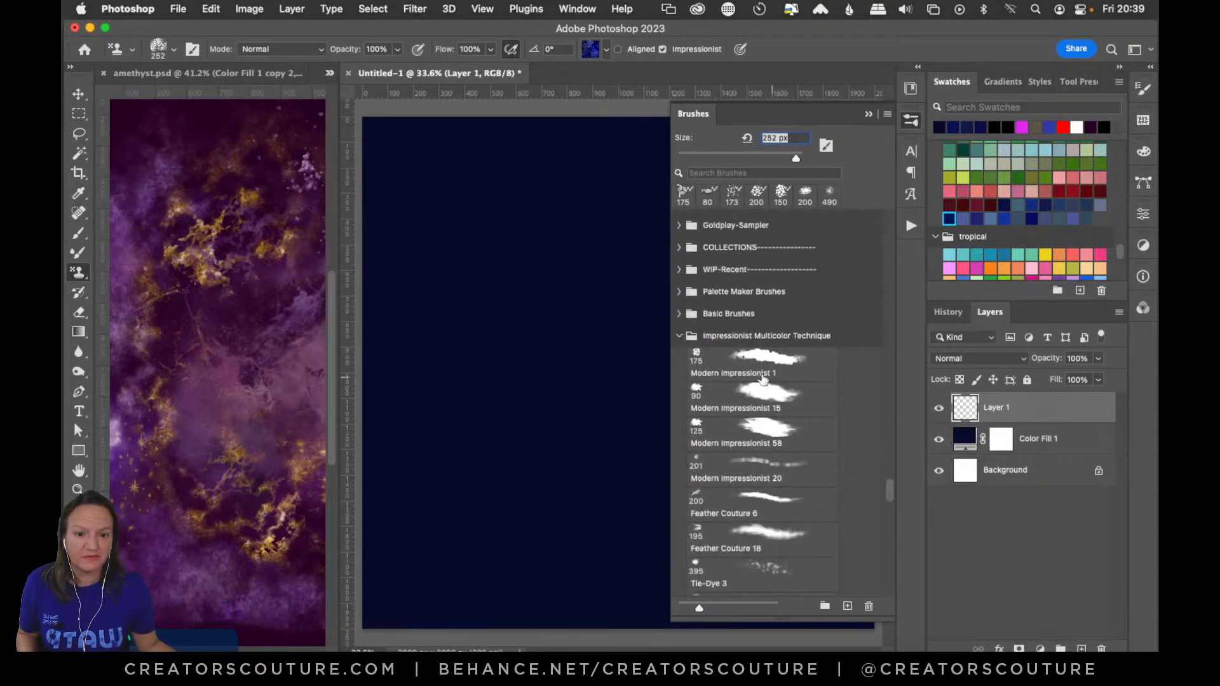
{"action": "left_click", "coordinate": [680, 338]}
{"action": "left_click", "coordinate": [680, 409]}
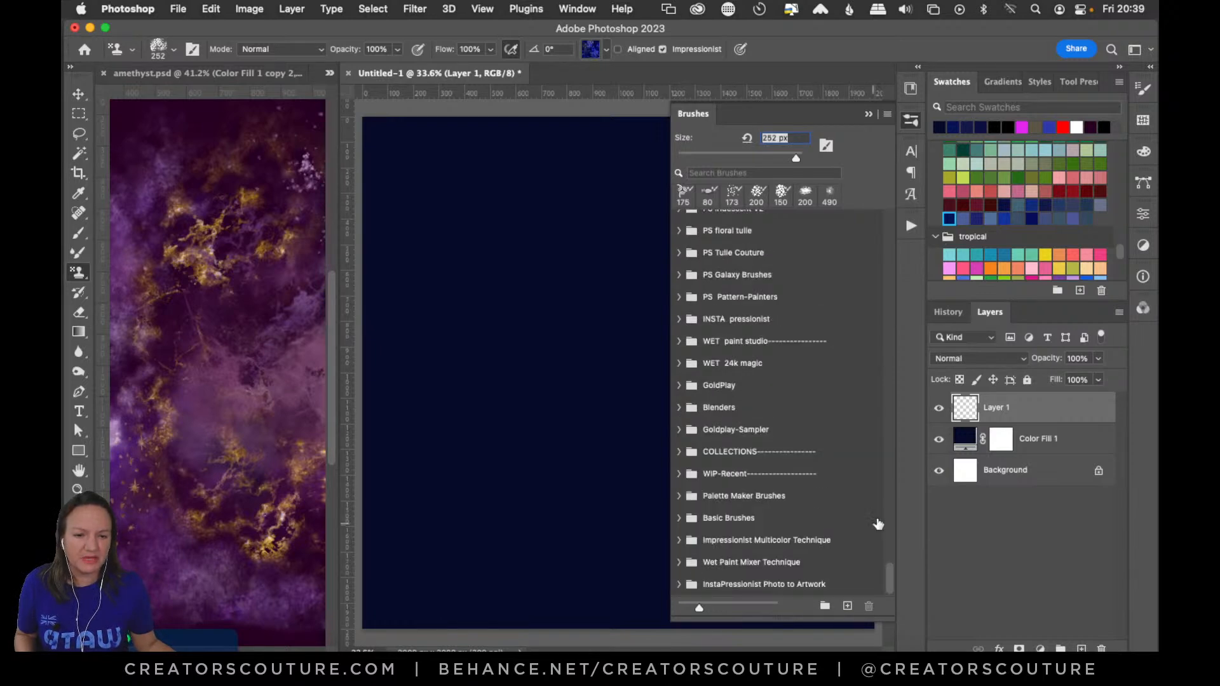
{"action": "mouse_move", "coordinate": [887, 574]}
{"action": "left_mouse_down"}
{"action": "mouse_move", "coordinate": [863, 218]}
{"action": "mouse_move", "coordinate": [864, 261]}
{"action": "mouse_move", "coordinate": [854, 248]}
{"action": "mouse_move", "coordinate": [891, 245]}
{"action": "left_mouse_up"}
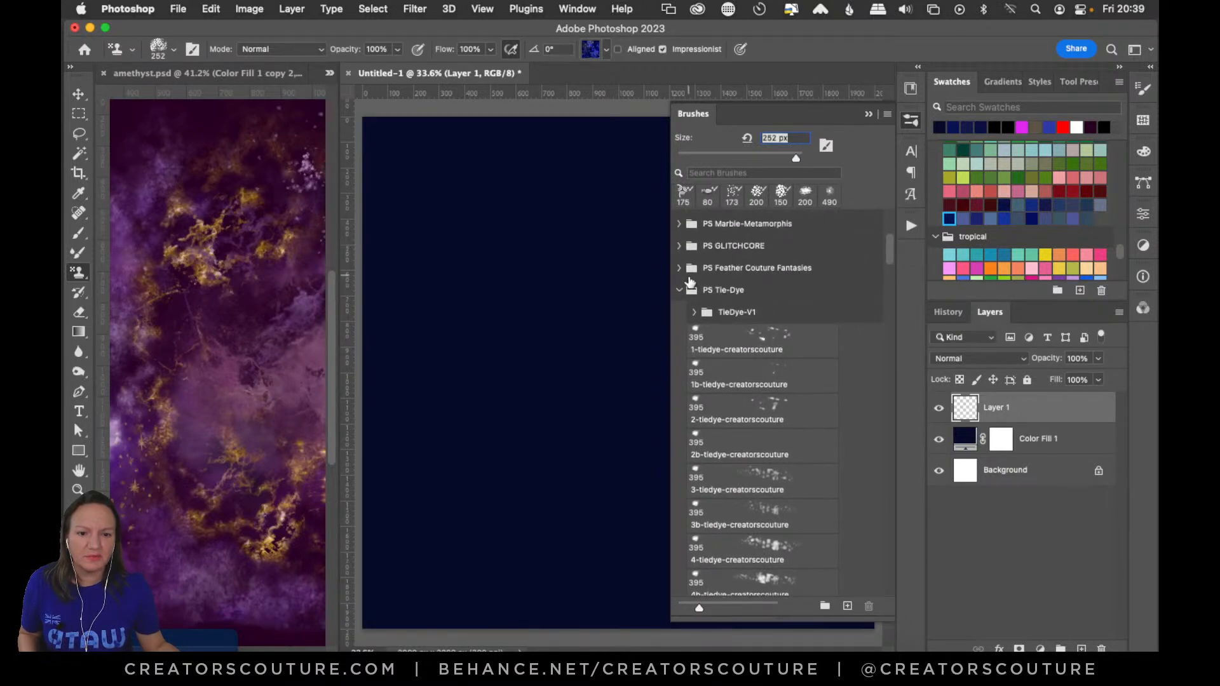
{"action": "left_click", "coordinate": [679, 290]}
Choose the 14-galaxy brush from the PS Galaxy Brushes group and make a test stroke on Layer 1, undoing it
{"action": "left_click_drag", "start_coordinate": [895, 398], "coordinate": [882, 448]}
{"action": "left_click", "coordinate": [680, 357]}
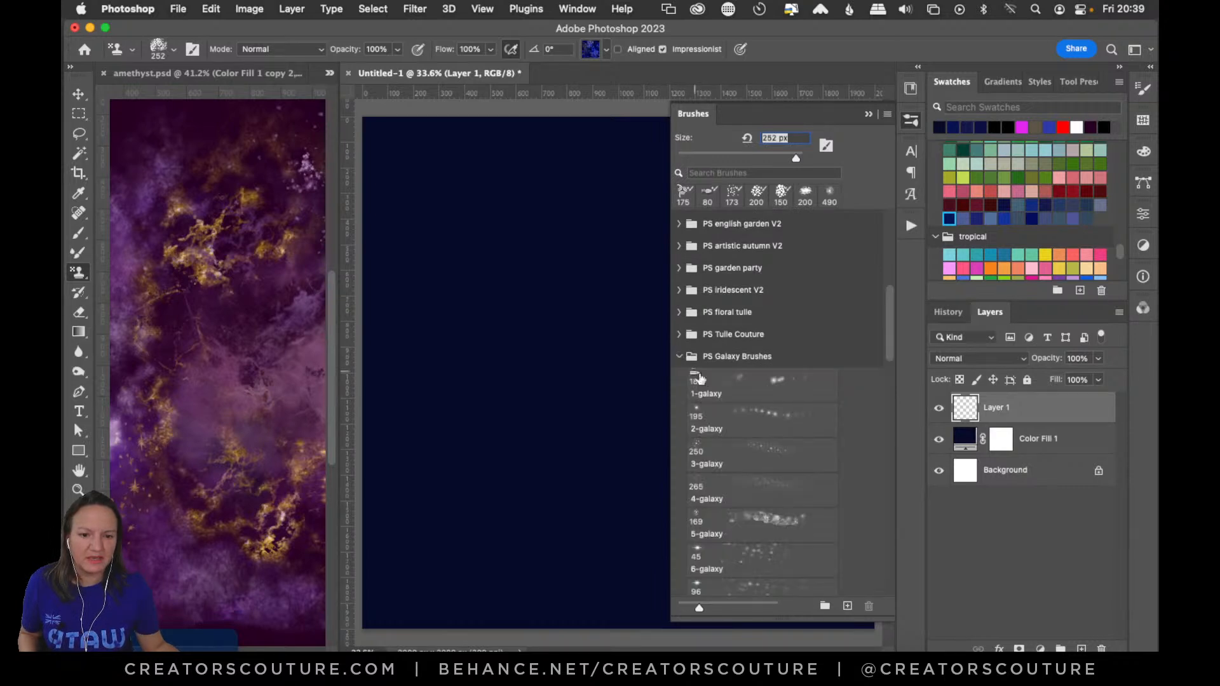
{"action": "mouse_move", "coordinate": [892, 352]}
{"action": "left_mouse_down"}
{"action": "mouse_move", "coordinate": [884, 454]}
{"action": "mouse_move", "coordinate": [834, 572]}
{"action": "mouse_move", "coordinate": [858, 265]}
{"action": "mouse_move", "coordinate": [829, 304]}
{"action": "left_mouse_up"}
{"action": "left_click", "coordinate": [690, 345]}
{"action": "left_click_drag", "start_coordinate": [888, 269], "coordinate": [854, 486]}
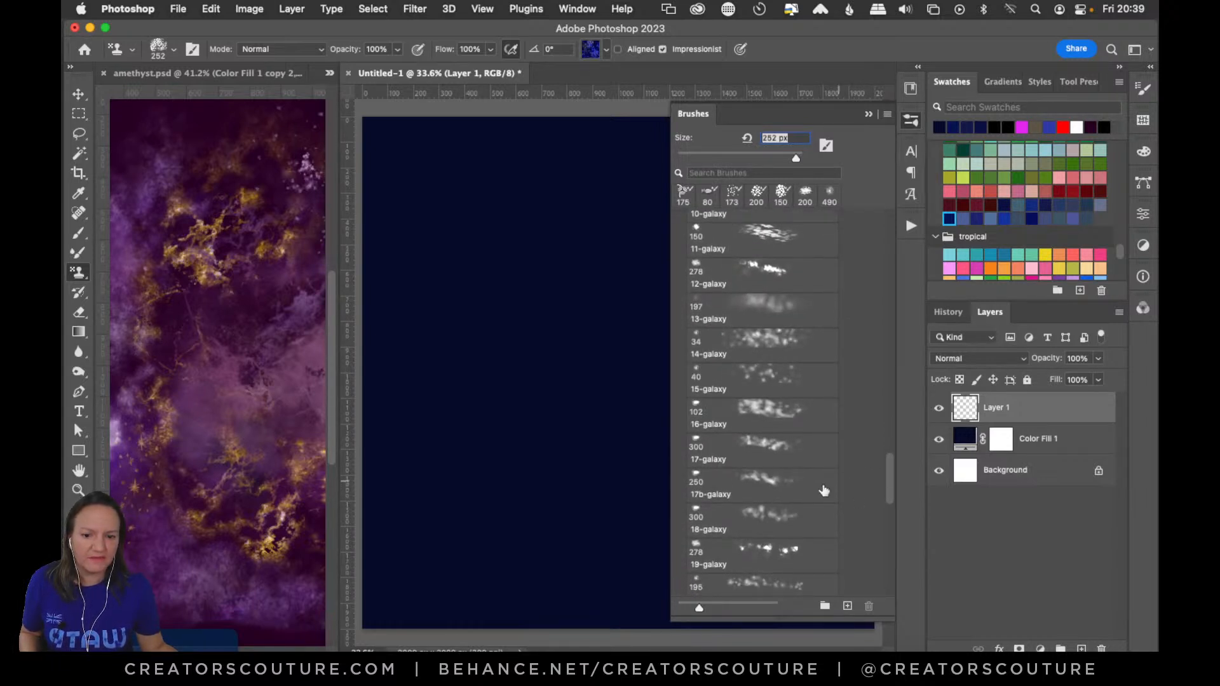
{"action": "left_click", "coordinate": [709, 343]}
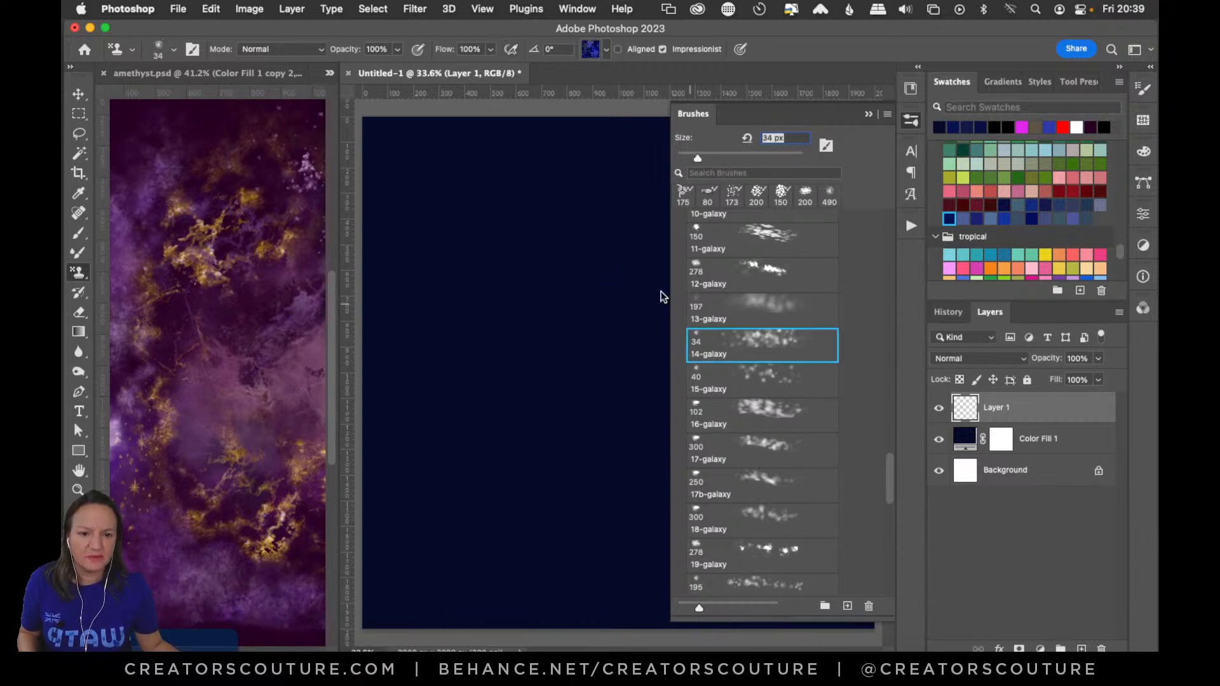
{"action": "left_click_drag", "start_coordinate": [539, 239], "coordinate": [560, 288]}
{"action": "key", "text": "super+z"}
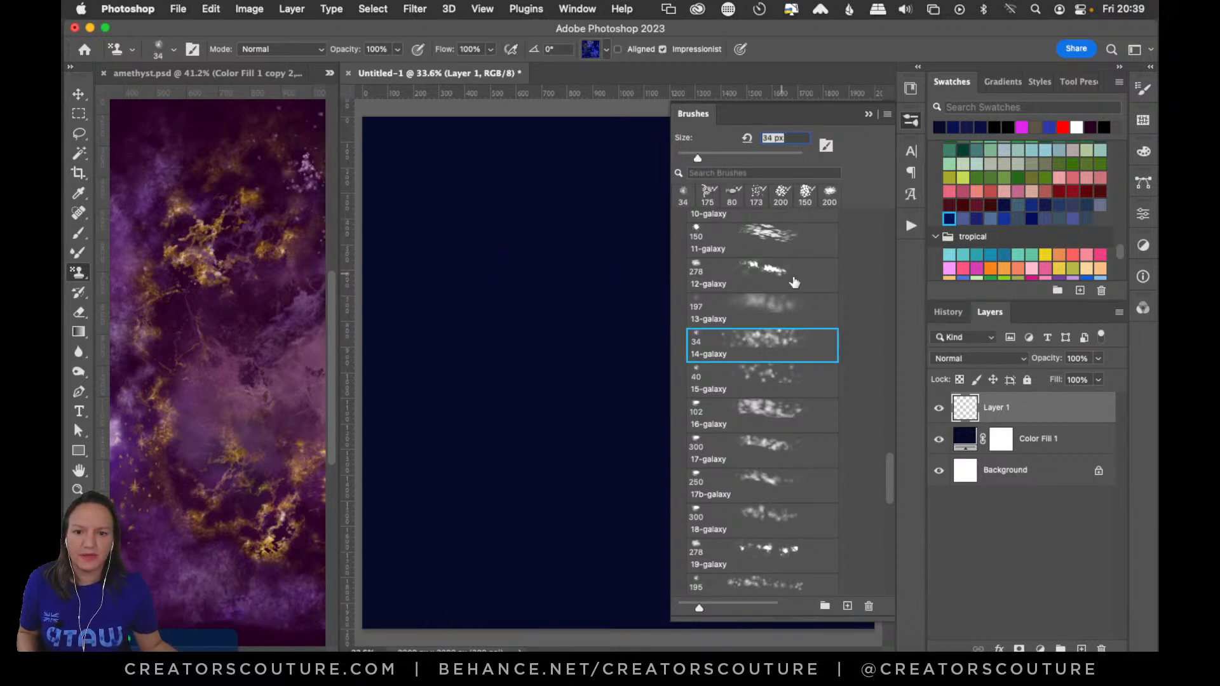
Switch to Chrome and examine the preview images of brushes 14 to 26 on the Galaxy brushes product page
{"action": "left_click", "coordinate": [401, 647]}
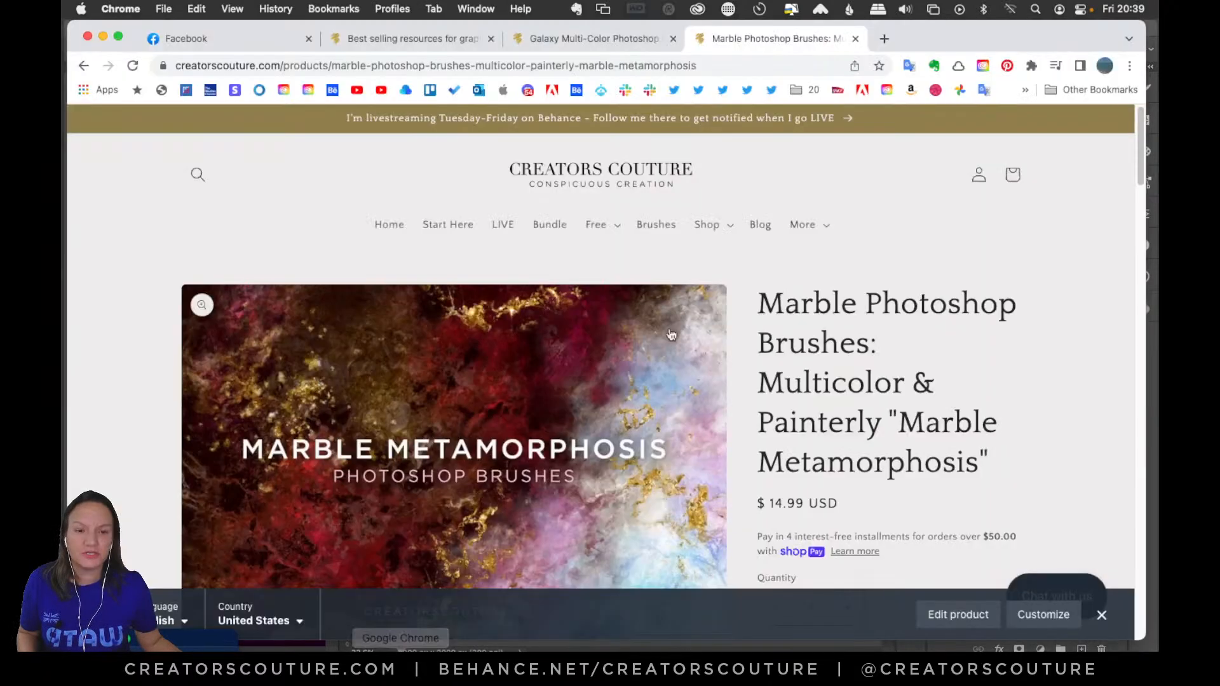
{"action": "left_click", "coordinate": [600, 42]}
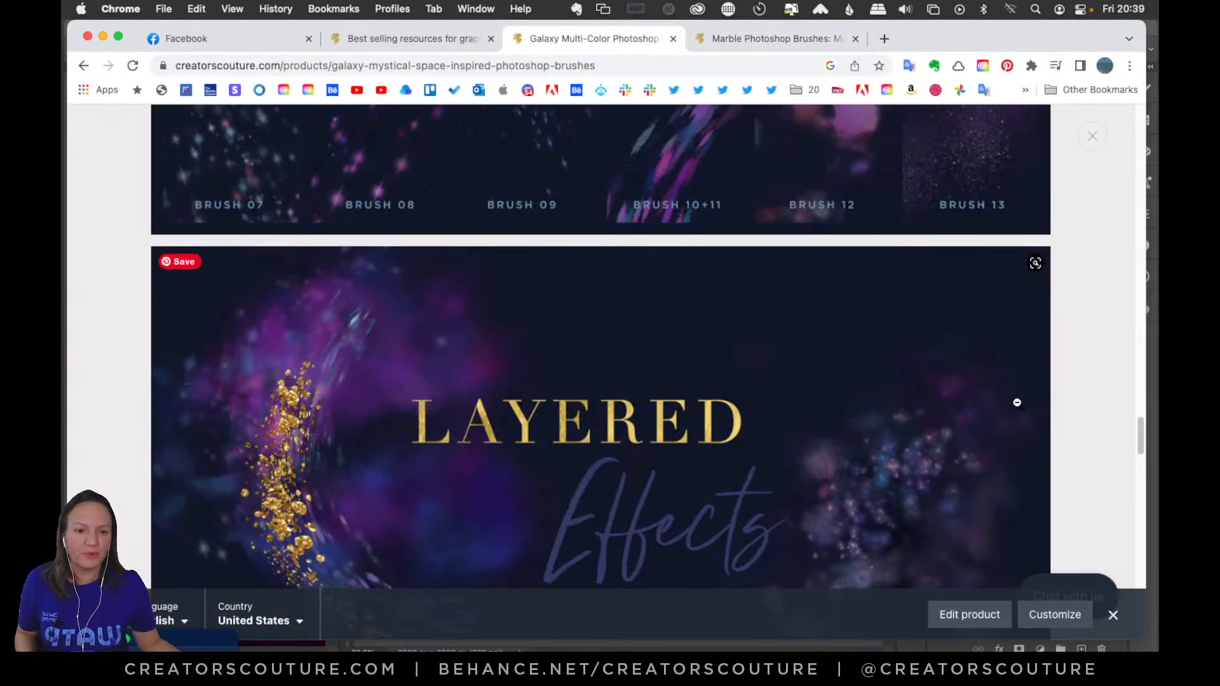
{"action": "mouse_move", "coordinate": [1139, 436]}
{"action": "left_mouse_down"}
{"action": "mouse_move", "coordinate": [1157, 219]}
{"action": "mouse_move", "coordinate": [1154, 230]}
{"action": "left_mouse_up"}
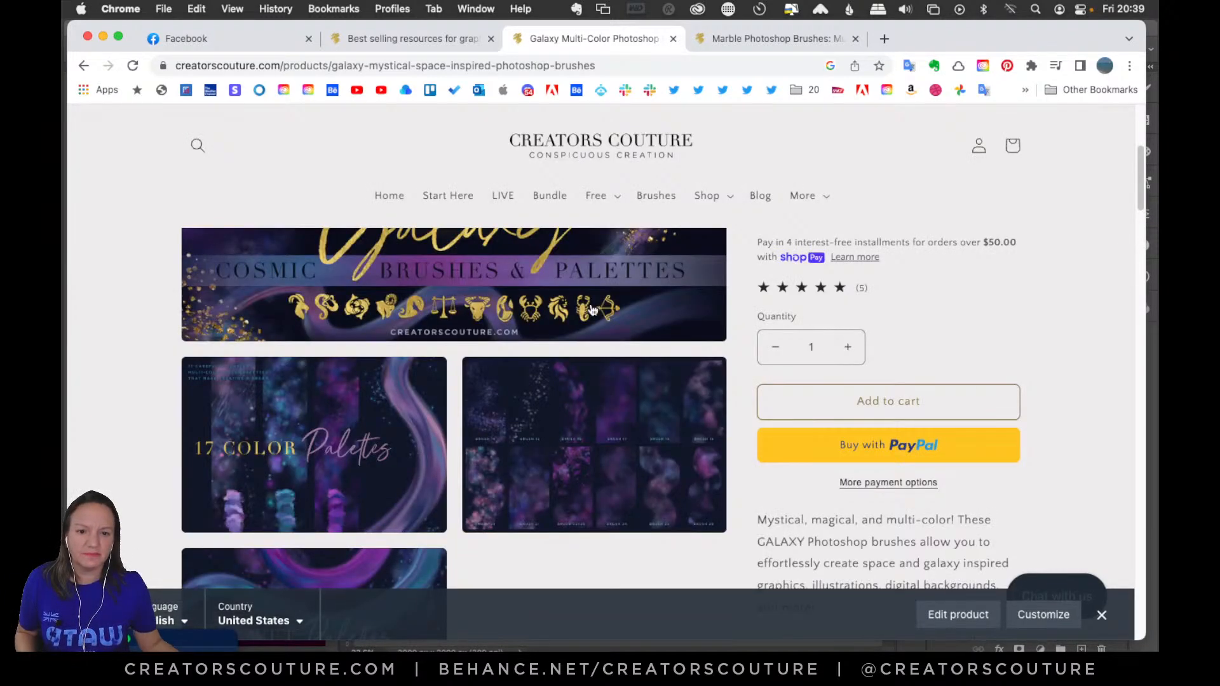
{"action": "left_click", "coordinate": [549, 414]}
{"action": "scroll", "coordinate": [359, 483], "scroll_direction": "down", "scroll_amount": 4}
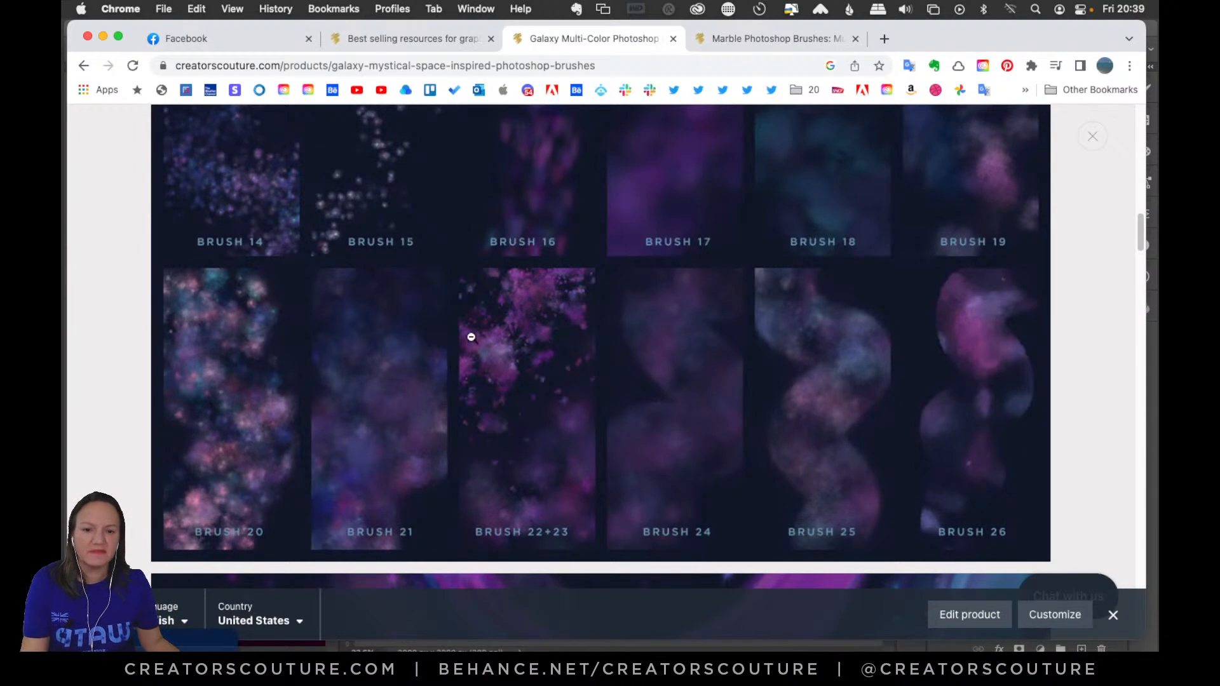
{"action": "scroll", "coordinate": [402, 359], "scroll_direction": "up", "scroll_amount": 1}
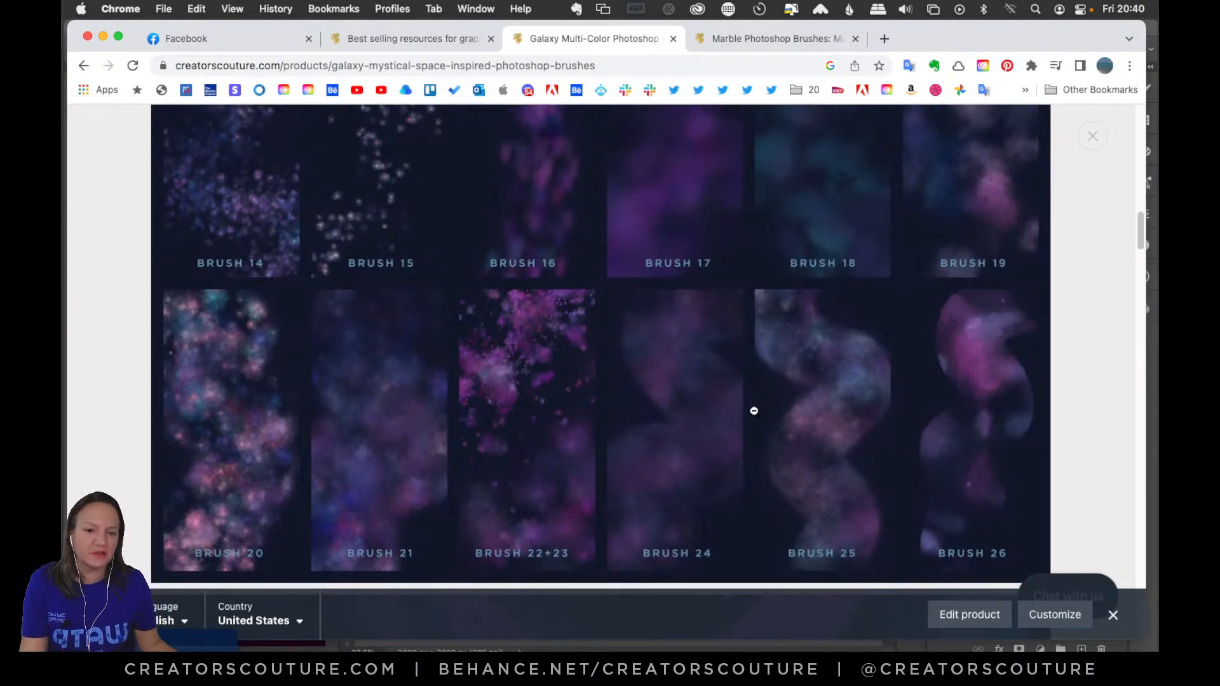
{"action": "scroll", "coordinate": [924, 455], "scroll_direction": "up", "scroll_amount": 4}
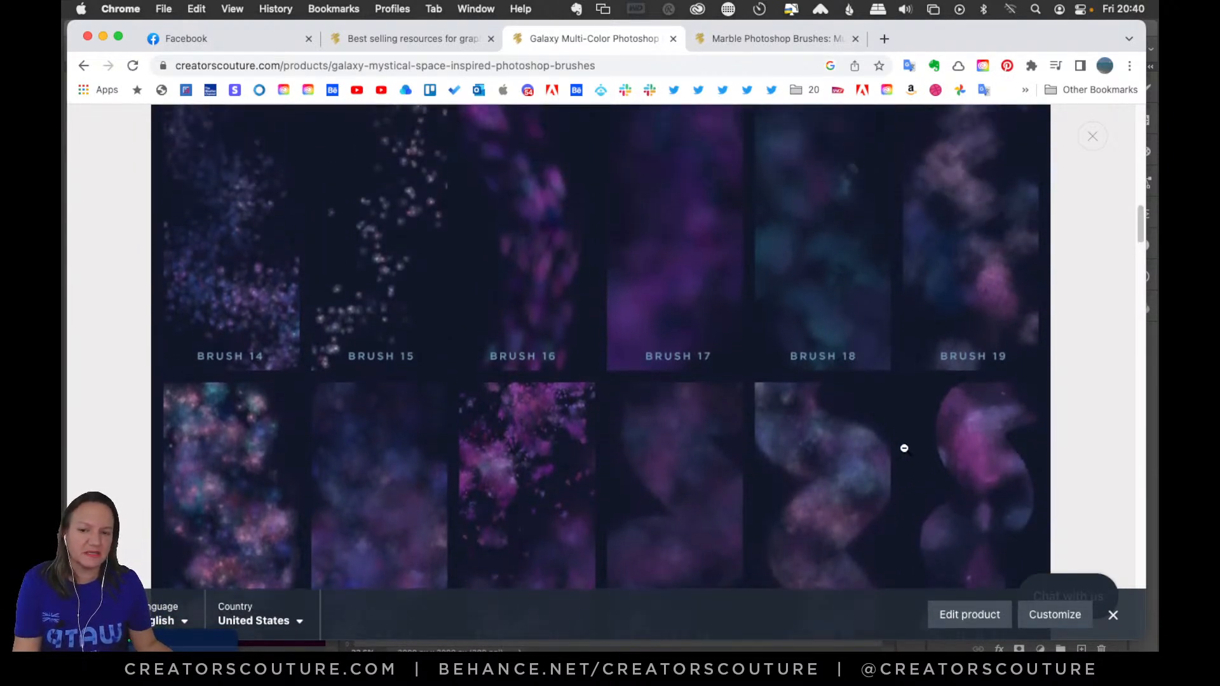
{"action": "scroll", "coordinate": [886, 439], "scroll_direction": "down", "scroll_amount": 5}
{"action": "scroll", "coordinate": [882, 440], "scroll_direction": "down", "scroll_amount": 7}
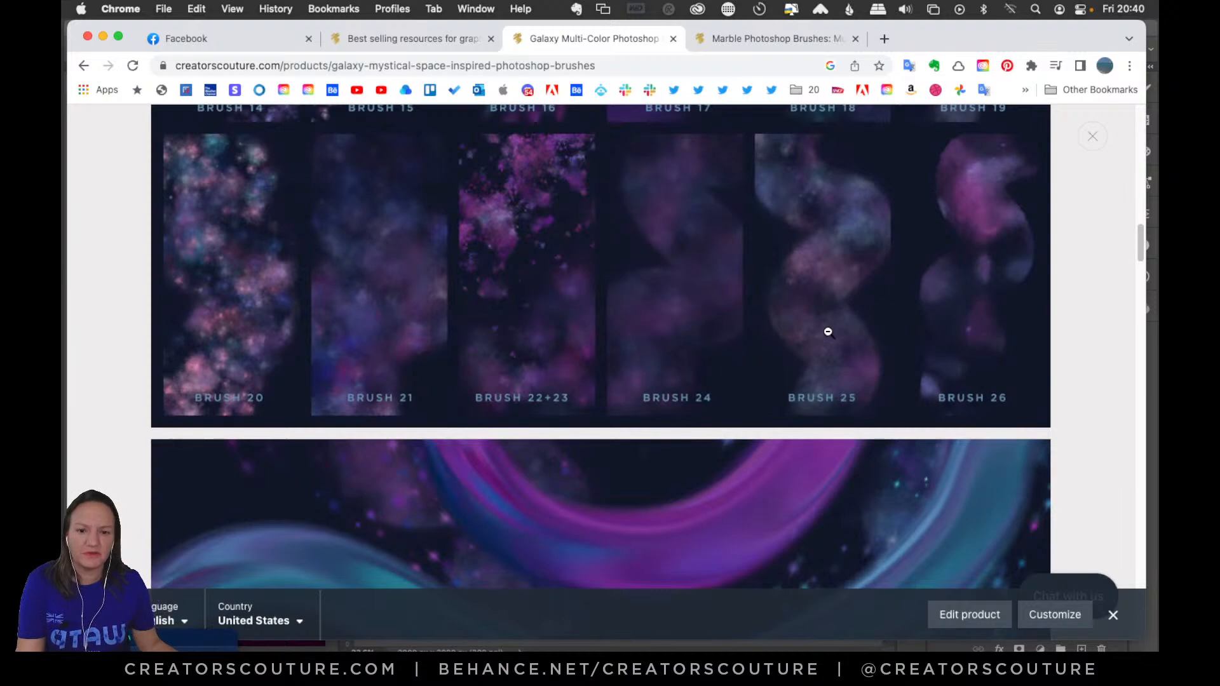
Examine the previews of brushes 01 to 13 and the Layered Effects image on the Galaxy brushes product page
{"action": "scroll", "coordinate": [828, 331], "scroll_direction": "down", "scroll_amount": 20}
{"action": "scroll", "coordinate": [825, 336], "scroll_direction": "down", "scroll_amount": 15}
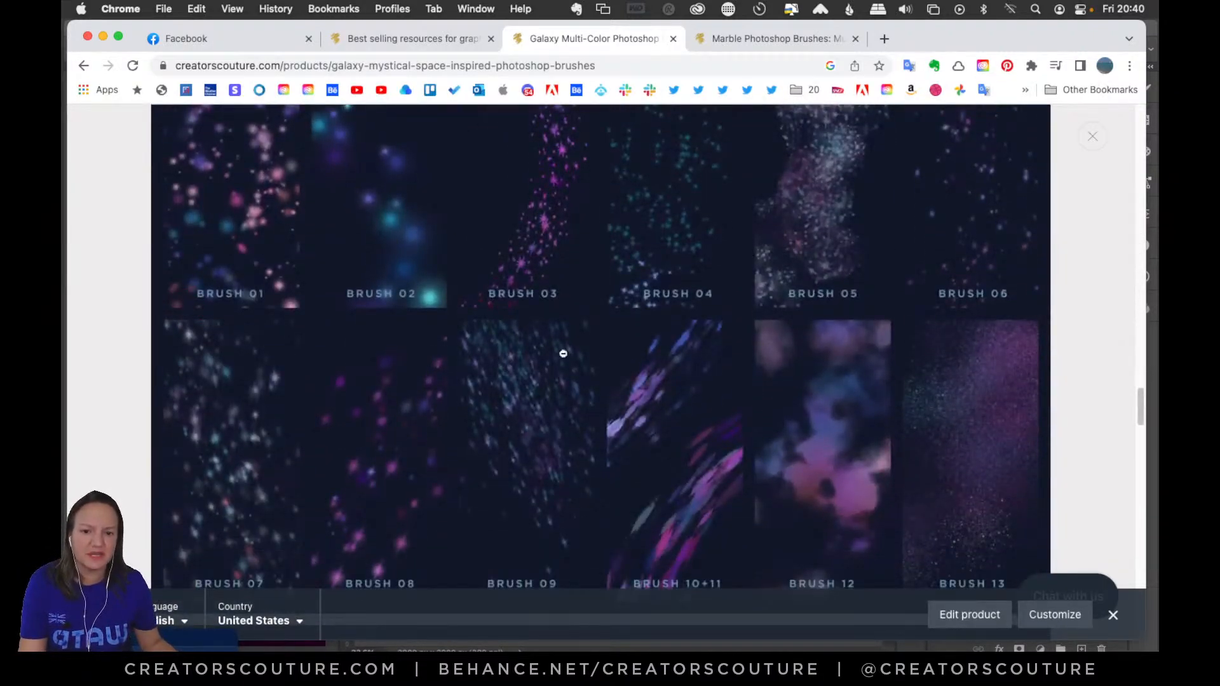
{"action": "scroll", "coordinate": [673, 444], "scroll_direction": "down", "scroll_amount": 6}
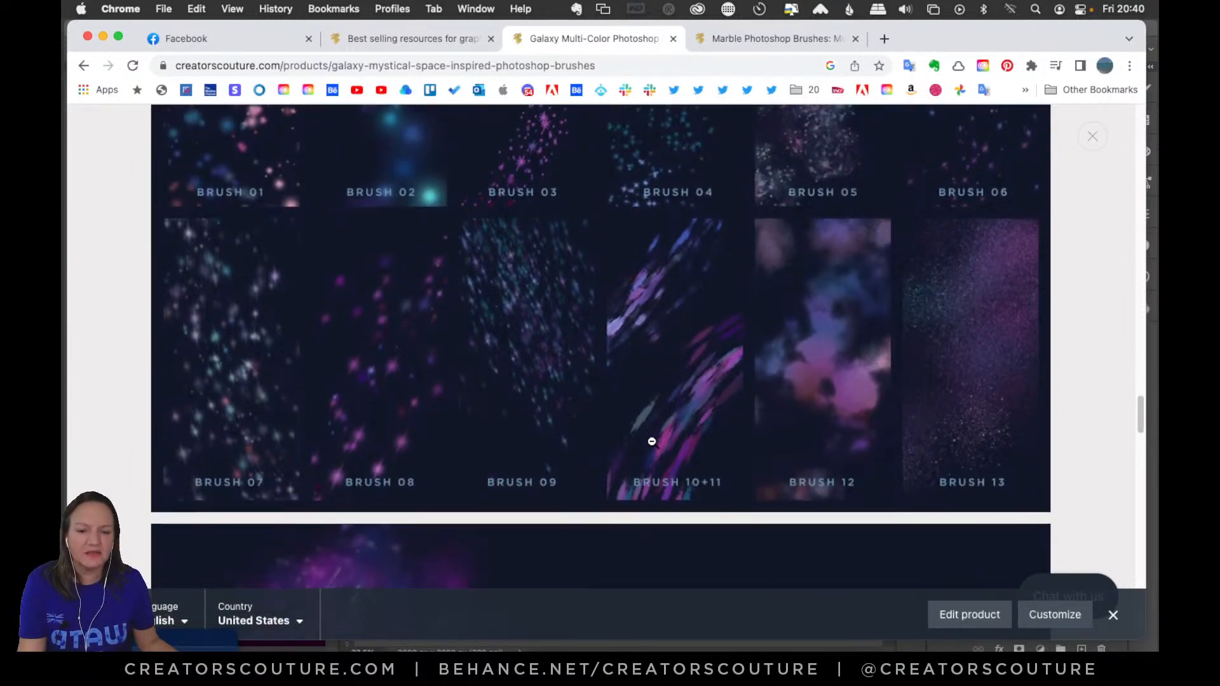
{"action": "scroll", "coordinate": [648, 444], "scroll_direction": "down", "scroll_amount": 3}
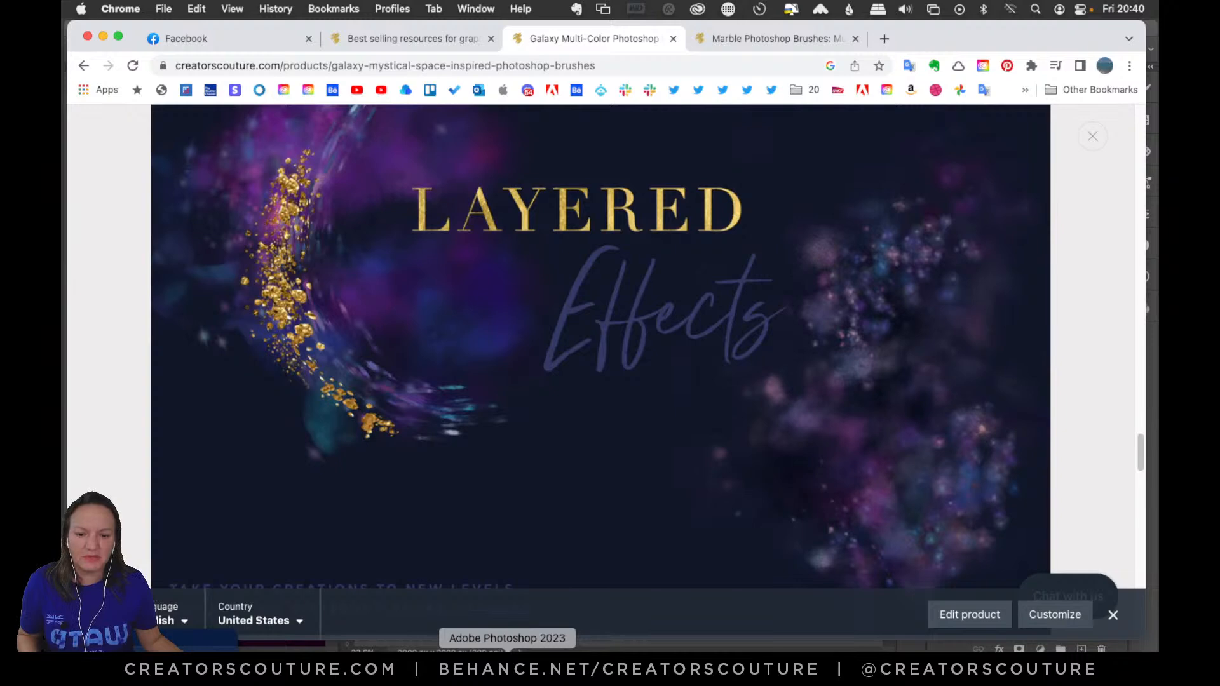
Look through the preview gallery on the Marble Metamorphosis brushes product page and enlarge the dark red and gold sample artwork
{"action": "left_click", "coordinate": [753, 37]}
{"action": "scroll", "coordinate": [697, 427], "scroll_direction": "down", "scroll_amount": 5}
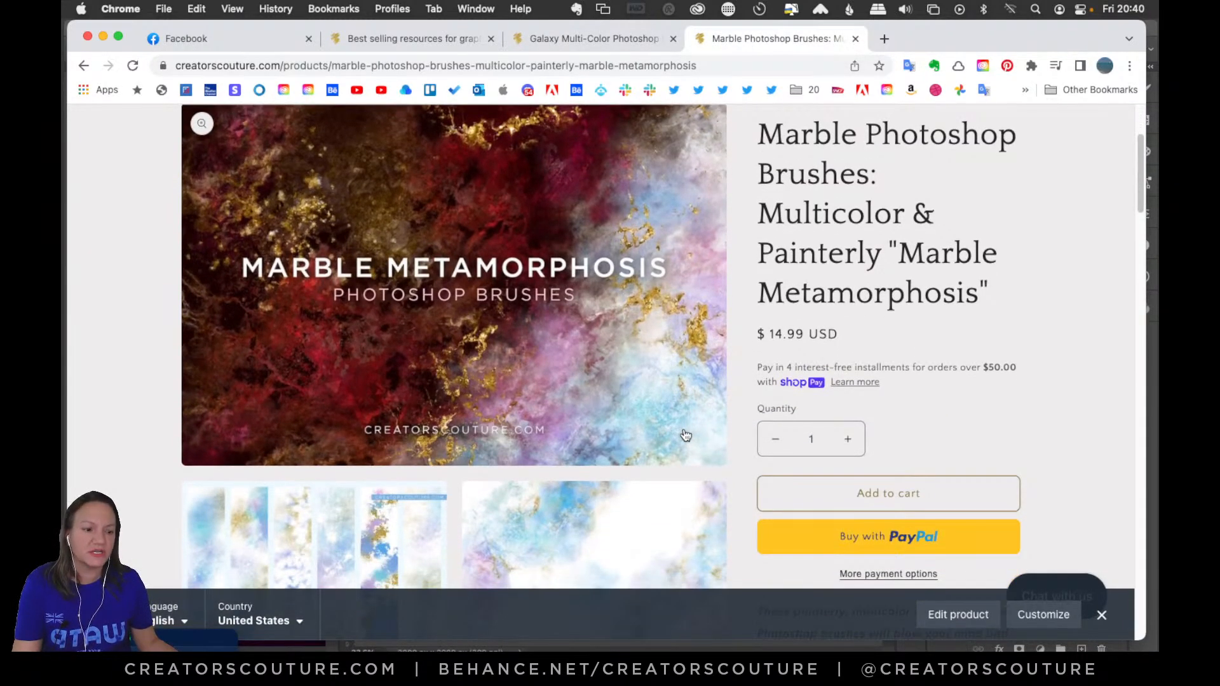
{"action": "scroll", "coordinate": [685, 437], "scroll_direction": "down", "scroll_amount": 5}
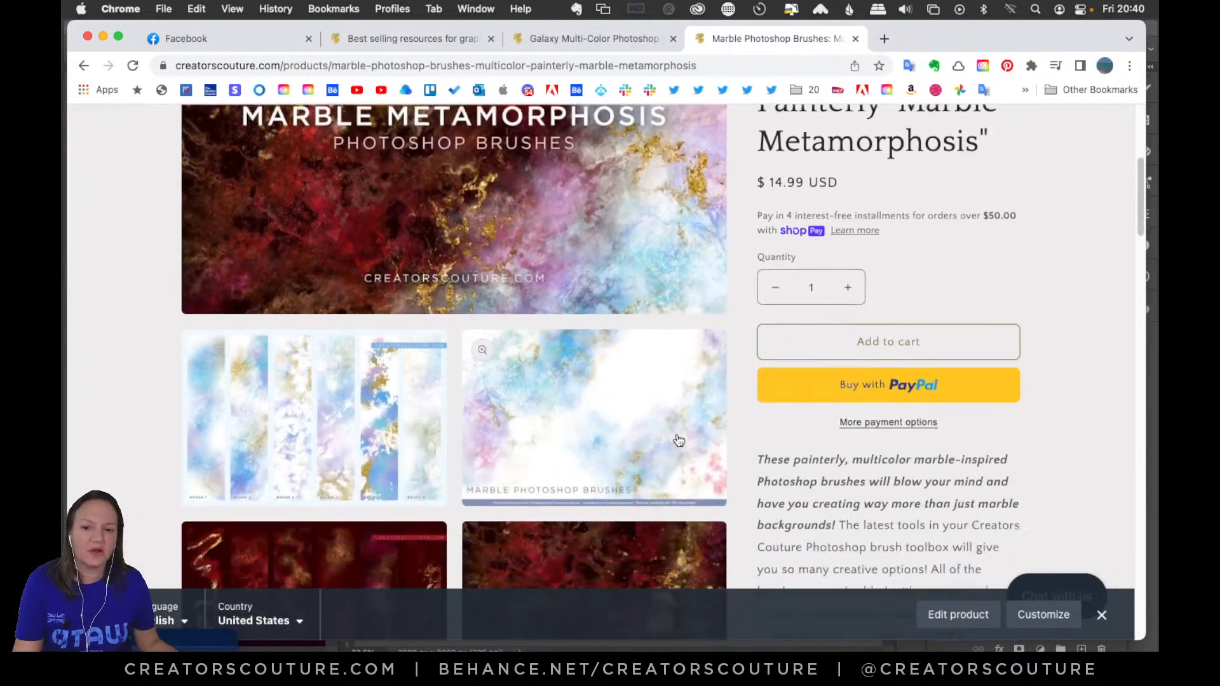
{"action": "scroll", "coordinate": [679, 441], "scroll_direction": "down", "scroll_amount": 5}
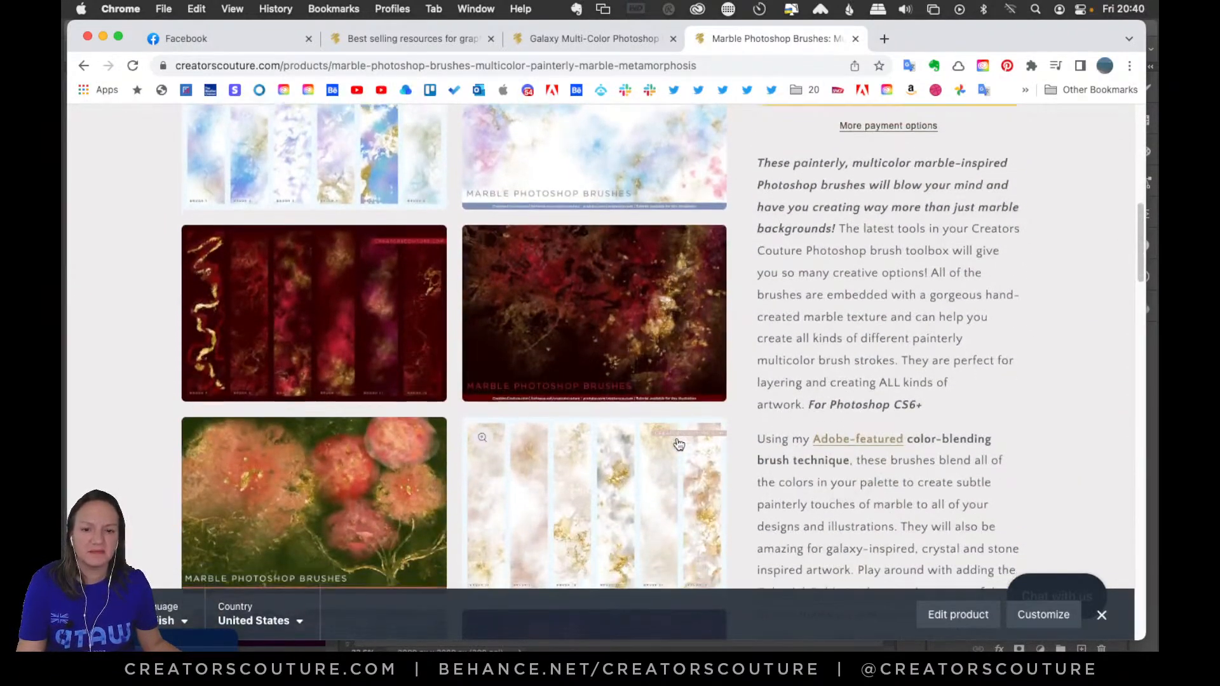
{"action": "scroll", "coordinate": [679, 445], "scroll_direction": "up", "scroll_amount": 10}
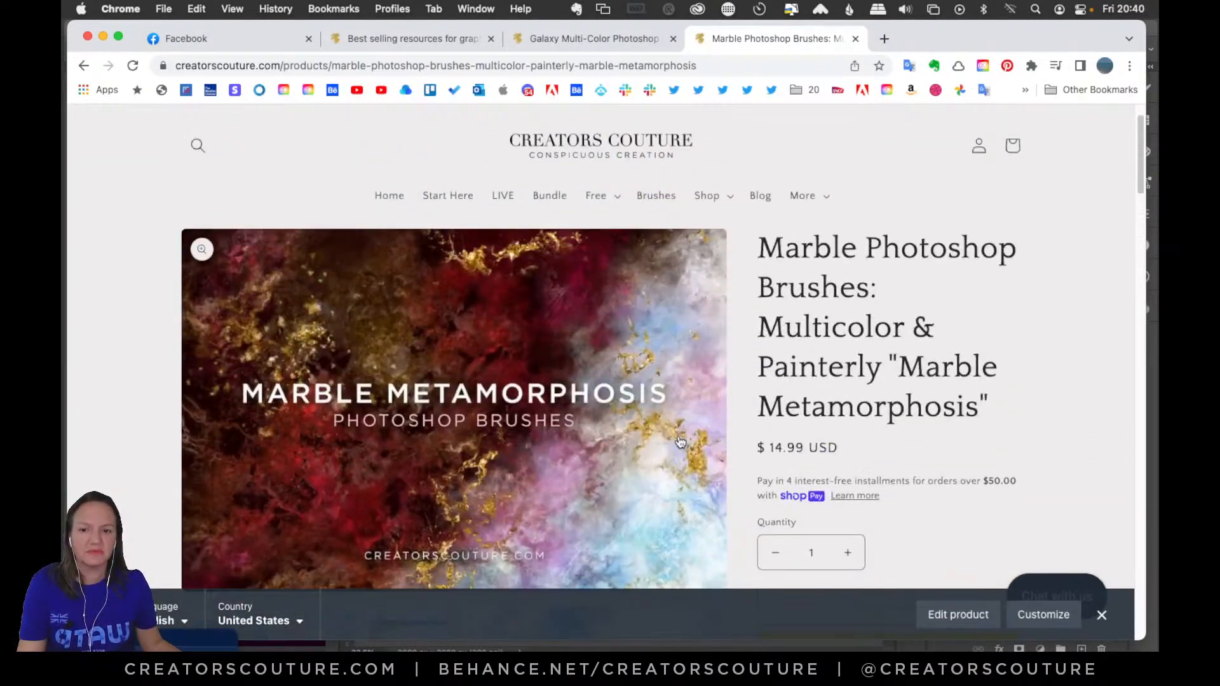
{"action": "scroll", "coordinate": [672, 432], "scroll_direction": "down", "scroll_amount": 4}
{"action": "scroll", "coordinate": [673, 431], "scroll_direction": "down", "scroll_amount": 3}
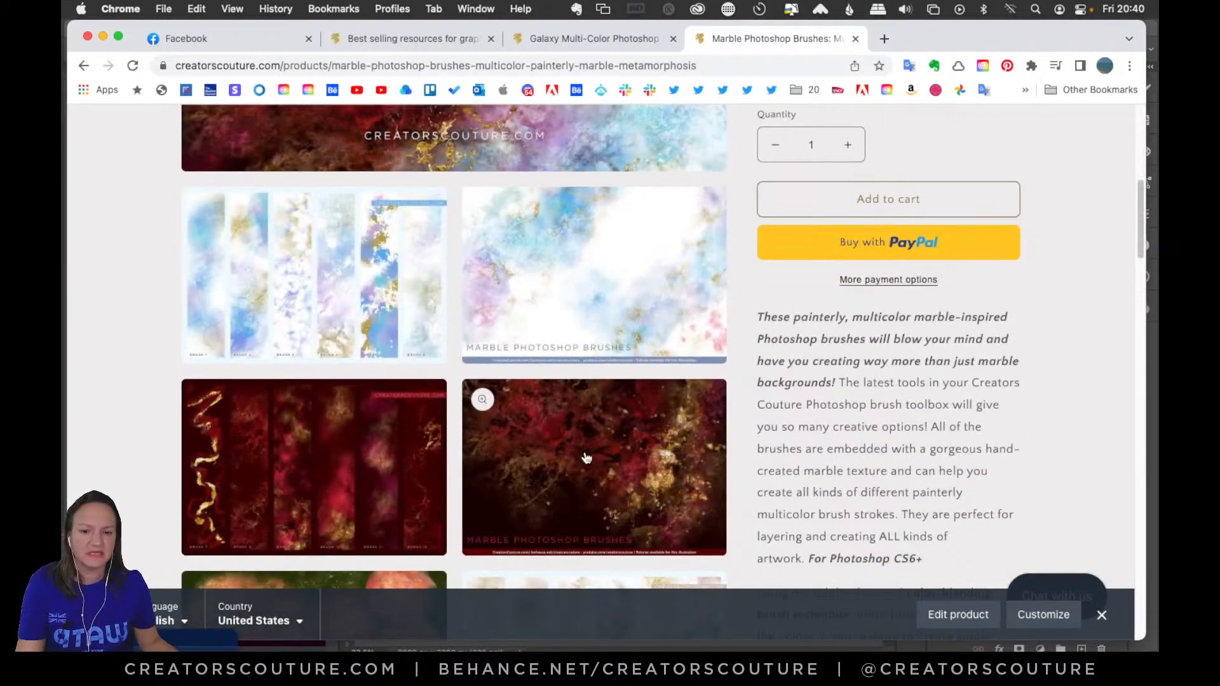
{"action": "left_click", "coordinate": [583, 458]}
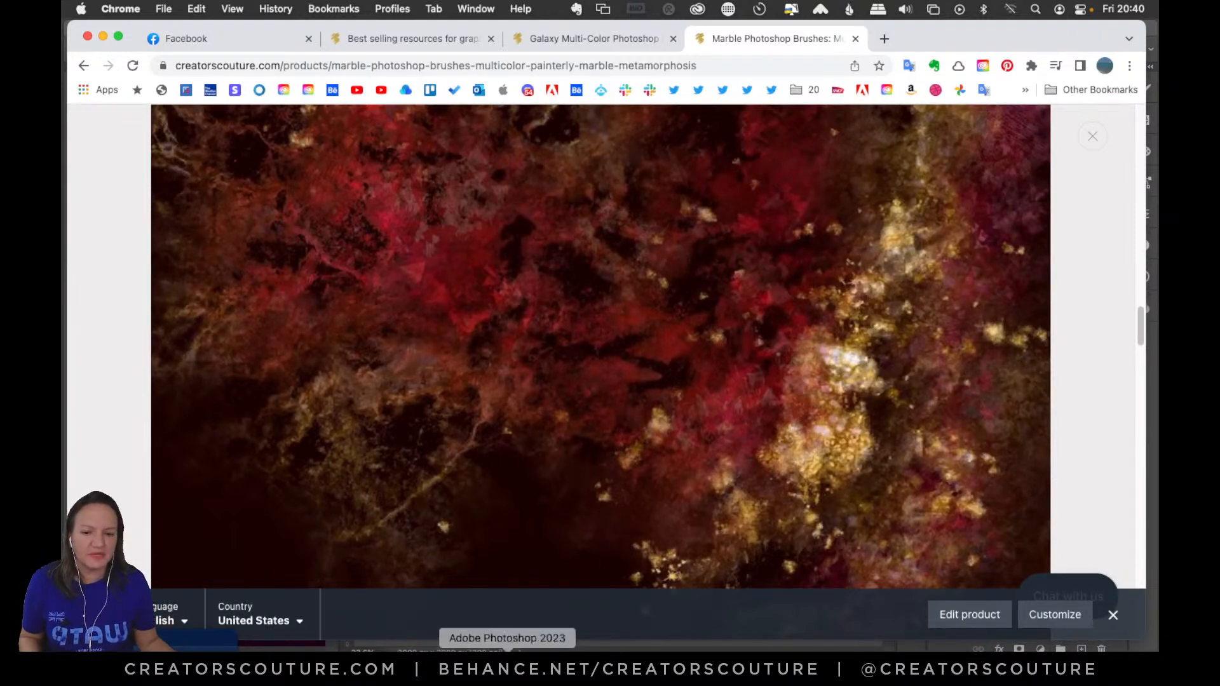
Switch to Photoshop, choose the 1-marble brush from the PS Marble-Metamorphis group and make a test stroke on Layer 1, undoing it
{"action": "left_click", "coordinate": [511, 659]}
{"action": "mouse_move", "coordinate": [888, 474]}
{"action": "left_mouse_down"}
{"action": "mouse_move", "coordinate": [872, 558]}
{"action": "mouse_move", "coordinate": [902, 246]}
{"action": "mouse_move", "coordinate": [894, 270]}
{"action": "left_mouse_up"}
{"action": "left_click", "coordinate": [769, 289]}
{"action": "left_click_drag", "start_coordinate": [540, 292], "coordinate": [534, 402]}
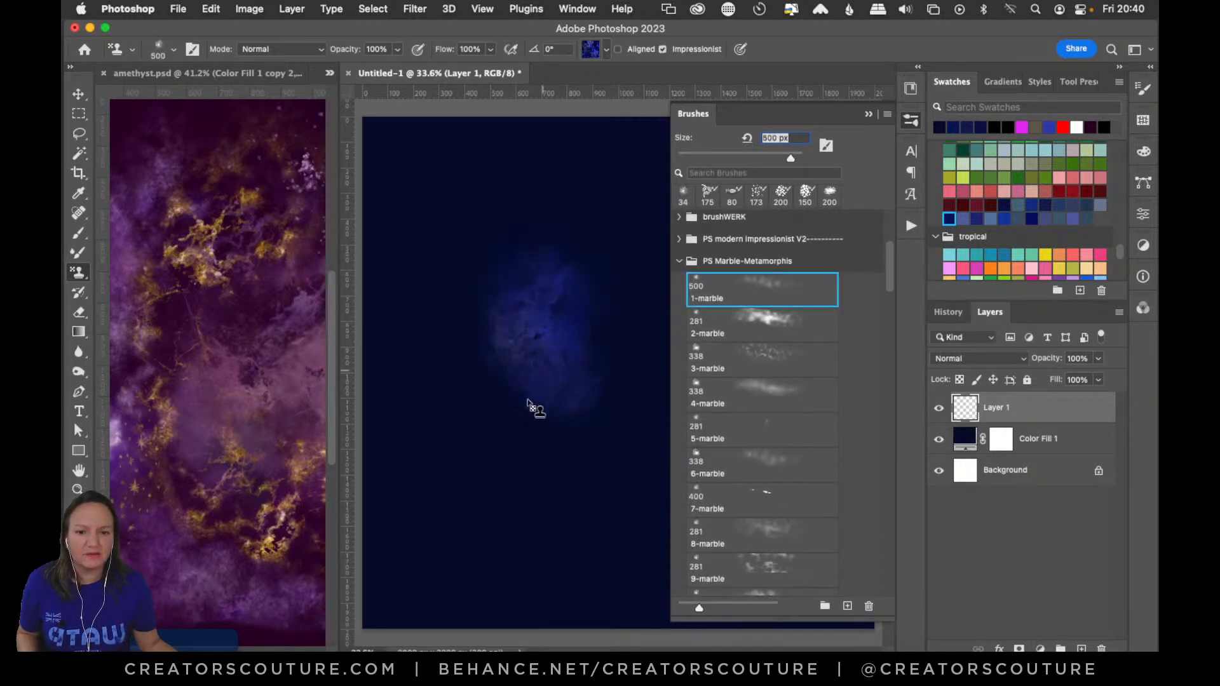
{"action": "key", "text": "ctrl+z"}
Choose the 2-marble brush and the dark teal seventh pattern of the sapphire set, then make a test stroke and undo it
{"action": "left_click", "coordinate": [763, 333]}
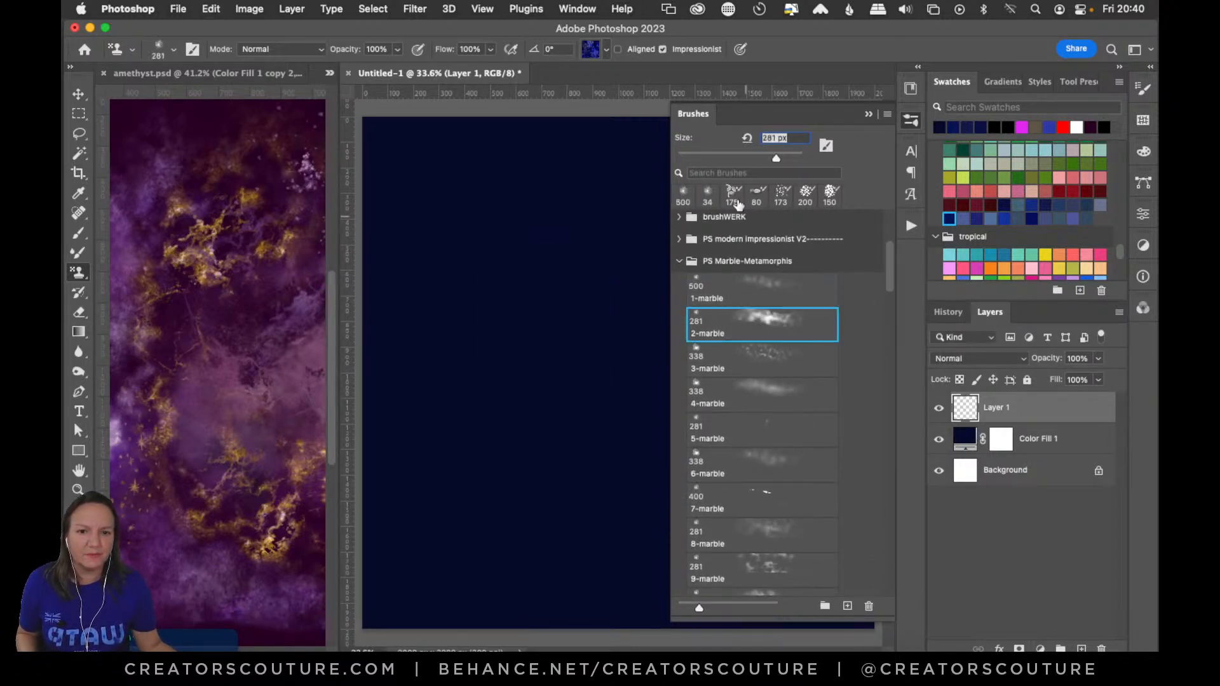
{"action": "left_click", "coordinate": [590, 51]}
{"action": "left_click", "coordinate": [611, 269]}
{"action": "left_click_drag", "start_coordinate": [427, 261], "coordinate": [445, 413]}
{"action": "key", "text": "ctrl+z"}
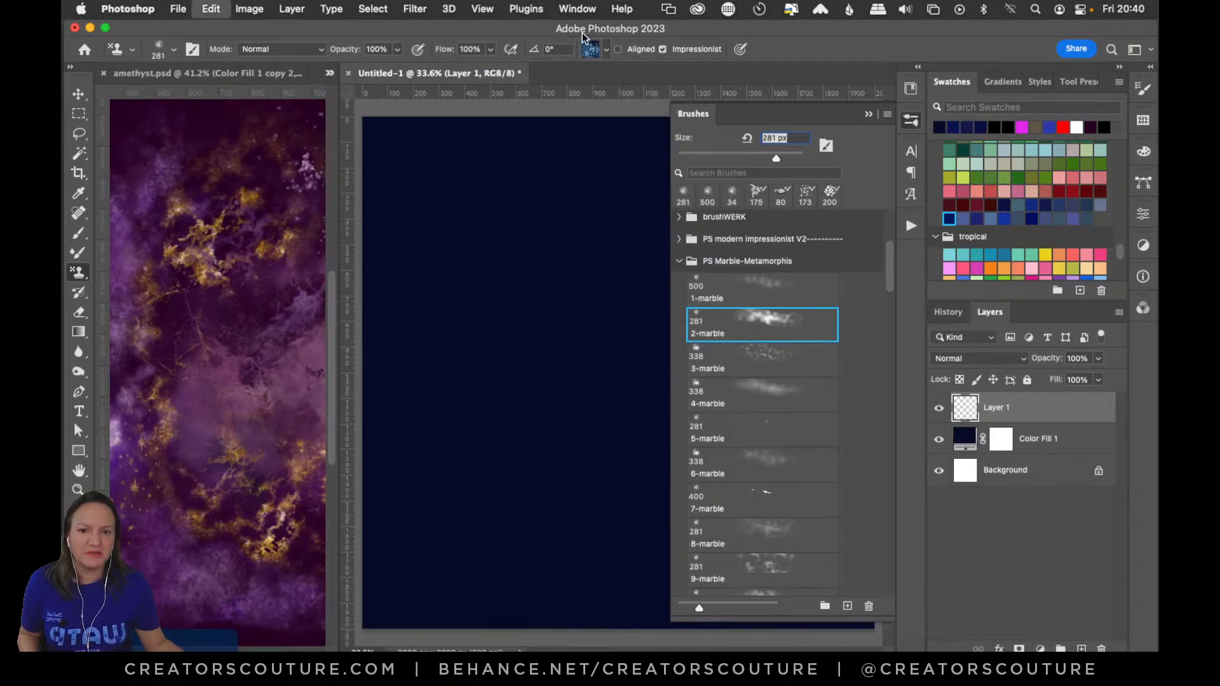
Paint a diagonal cloud of teal marble texture across the upper middle of the canvas on Layer 1
{"action": "left_click", "coordinate": [581, 54]}
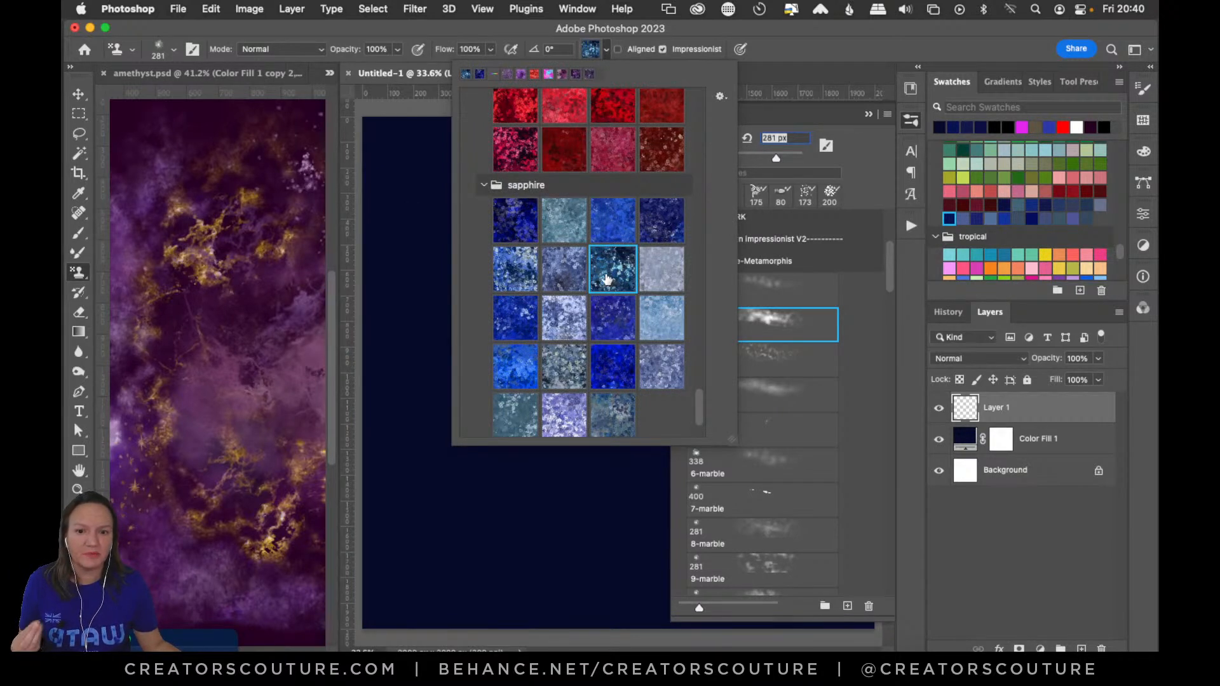
{"action": "left_click", "coordinate": [863, 46]}
{"action": "mouse_move", "coordinate": [588, 239]}
{"action": "left_mouse_down"}
{"action": "mouse_move", "coordinate": [544, 241]}
{"action": "mouse_move", "coordinate": [519, 285]}
{"action": "mouse_move", "coordinate": [464, 313]}
{"action": "mouse_move", "coordinate": [507, 350]}
{"action": "mouse_move", "coordinate": [558, 374]}
{"action": "left_mouse_up"}
Narrow the Brushes panel to expose more canvas and try the 3-marble brush below the painted cloud, undoing the strokes
{"action": "left_click", "coordinate": [743, 359]}
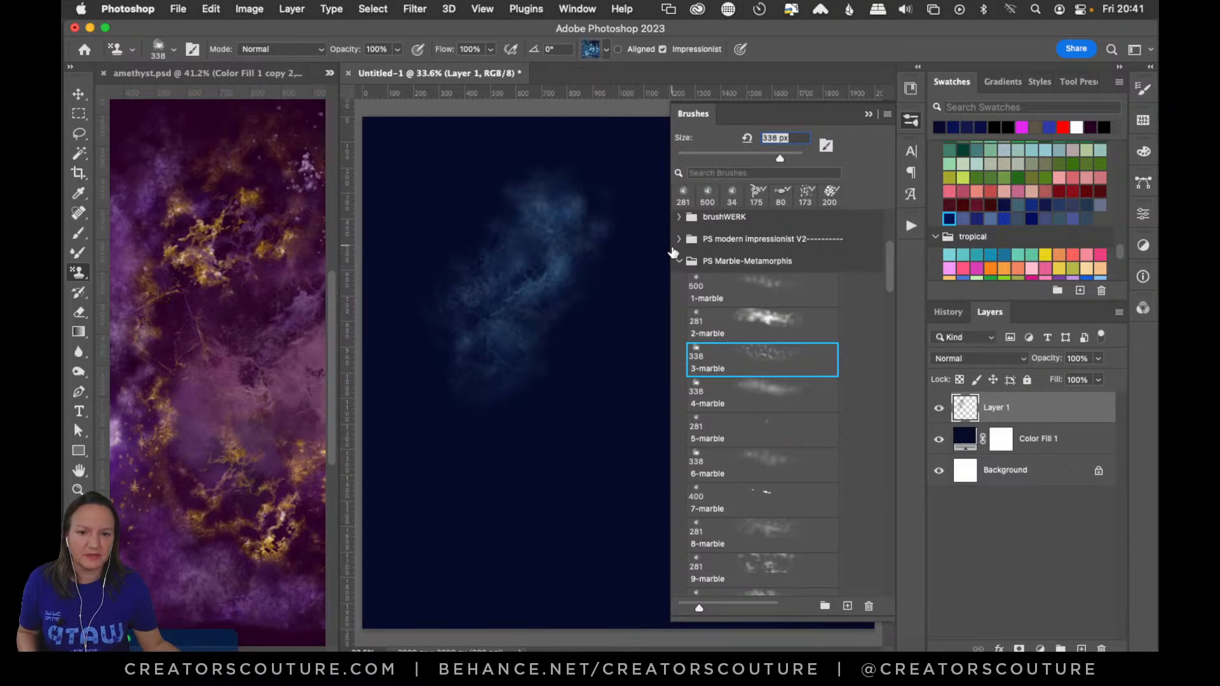
{"action": "left_click_drag", "start_coordinate": [669, 262], "coordinate": [784, 271]}
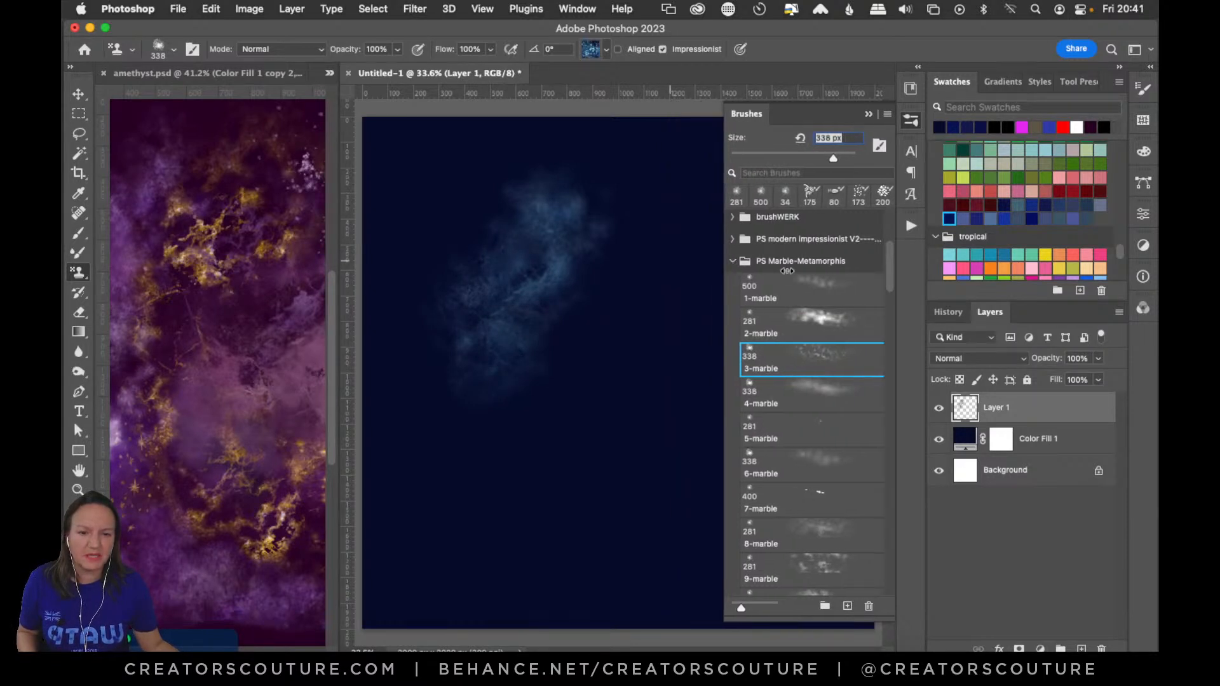
{"action": "mouse_move", "coordinate": [640, 332]}
{"action": "left_mouse_down"}
{"action": "mouse_move", "coordinate": [598, 406]}
{"action": "mouse_move", "coordinate": [574, 474]}
{"action": "mouse_move", "coordinate": [634, 427]}
{"action": "mouse_move", "coordinate": [556, 451]}
{"action": "mouse_move", "coordinate": [577, 535]}
{"action": "mouse_move", "coordinate": [610, 507]}
{"action": "left_mouse_up"}
{"action": "key", "text": "super+z"}
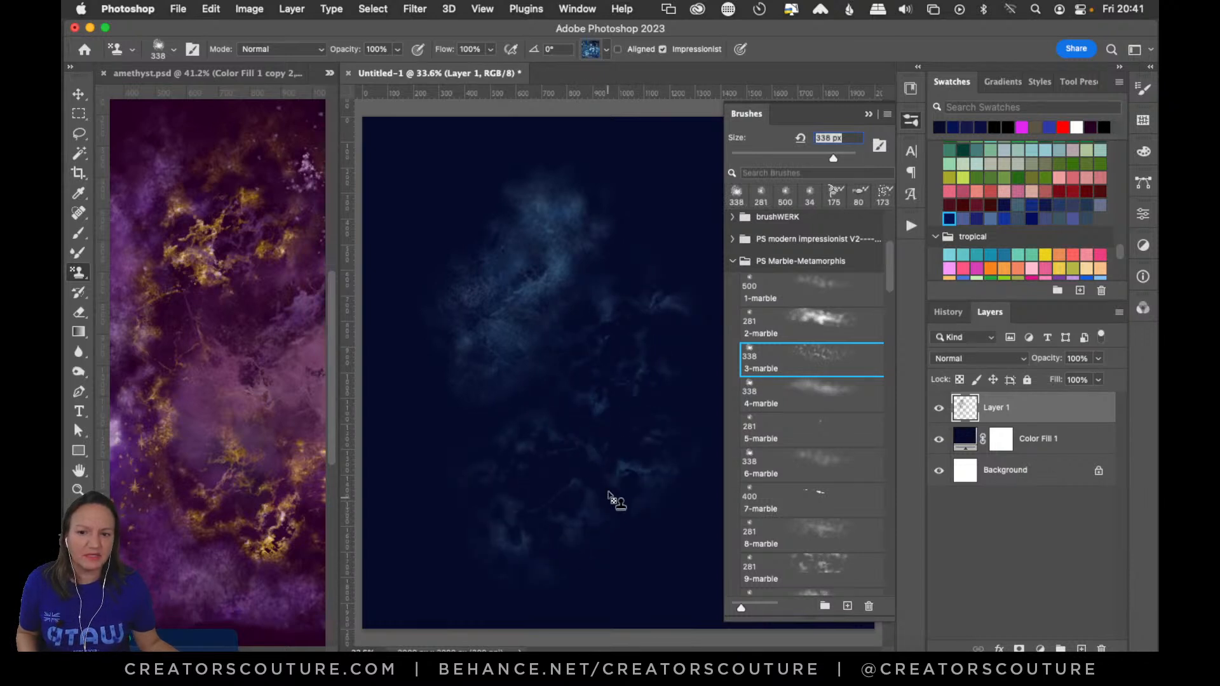
{"action": "key", "text": "super+z"}
{"action": "mouse_move", "coordinate": [633, 379]}
{"action": "left_mouse_down"}
{"action": "mouse_move", "coordinate": [577, 469]}
{"action": "mouse_move", "coordinate": [582, 541]}
{"action": "left_mouse_up"}
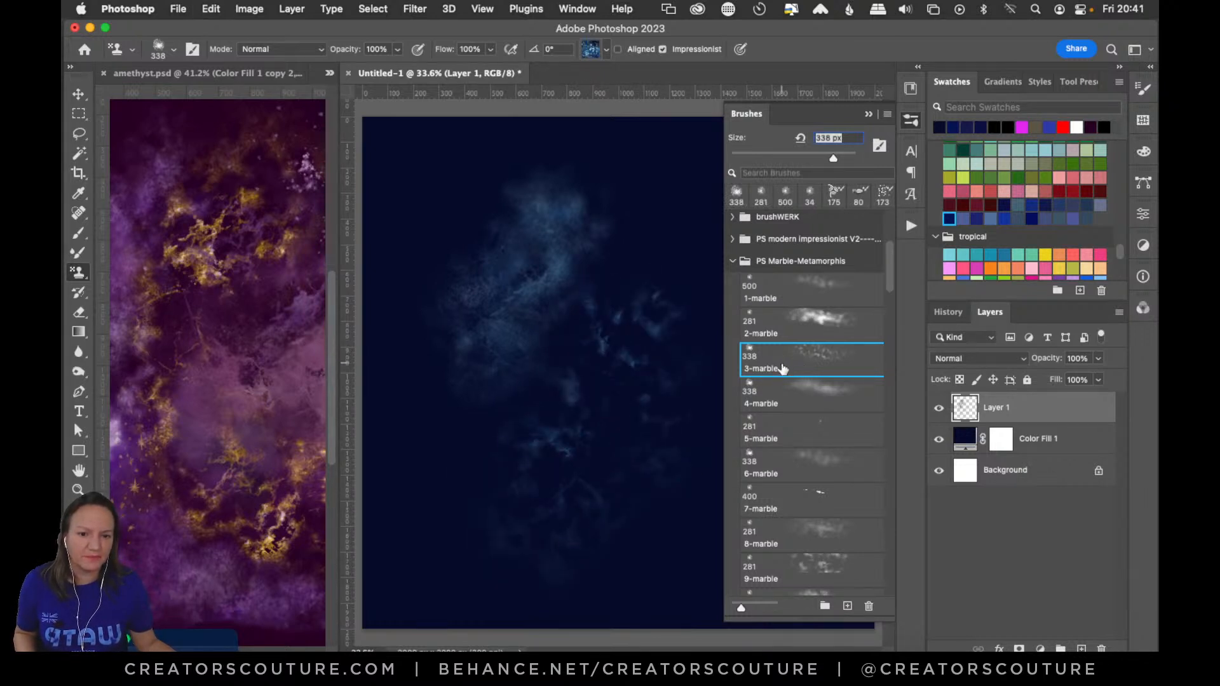
{"action": "key", "text": "super+z"}
Reselect the 3-marble brush and make two more trial strokes in the lower half of the canvas, undoing each
{"action": "left_click", "coordinate": [781, 333]}
{"action": "left_click", "coordinate": [793, 365]}
{"action": "mouse_move", "coordinate": [608, 391]}
{"action": "left_mouse_down"}
{"action": "mouse_move", "coordinate": [576, 489]}
{"action": "mouse_move", "coordinate": [479, 497]}
{"action": "left_mouse_up"}
{"action": "key", "text": "super+z"}
{"action": "mouse_move", "coordinate": [597, 381]}
{"action": "left_mouse_down"}
{"action": "mouse_move", "coordinate": [590, 484]}
{"action": "mouse_move", "coordinate": [490, 510]}
{"action": "mouse_move", "coordinate": [483, 563]}
{"action": "mouse_move", "coordinate": [517, 585]}
{"action": "left_mouse_up"}
{"action": "key", "text": "super+z"}
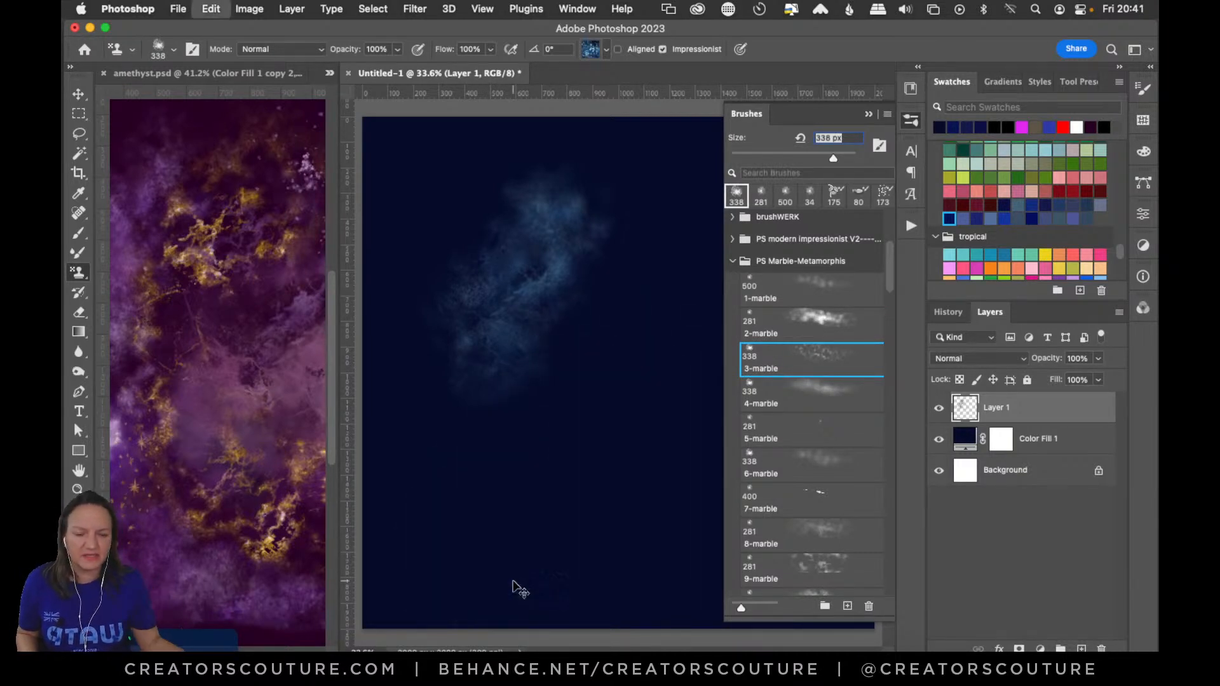
Paint a diagonal cloud in the lower half of Layer 1 with the 2-marble brush, undoing and redrawing it once
{"action": "left_click", "coordinate": [825, 312]}
{"action": "mouse_move", "coordinate": [675, 368]}
{"action": "left_mouse_down"}
{"action": "mouse_move", "coordinate": [636, 429]}
{"action": "mouse_move", "coordinate": [544, 528]}
{"action": "left_mouse_up"}
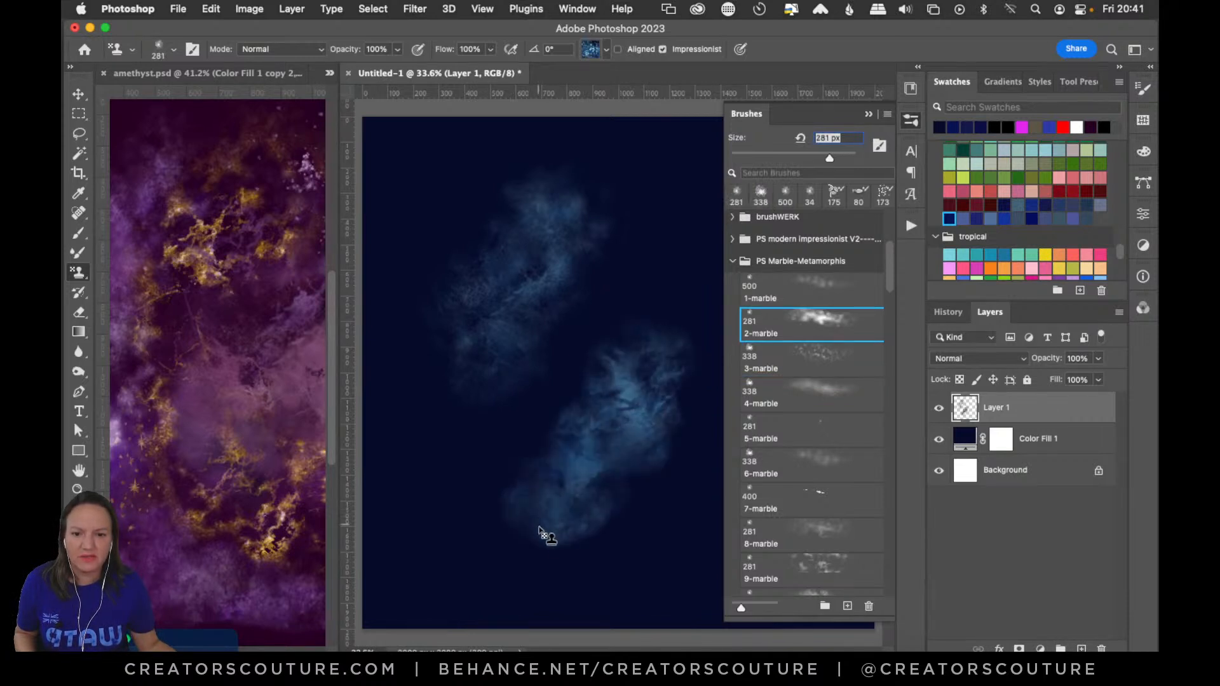
{"action": "key", "text": "super+z"}
{"action": "mouse_move", "coordinate": [670, 410]}
{"action": "left_mouse_down"}
{"action": "mouse_move", "coordinate": [605, 464]}
{"action": "mouse_move", "coordinate": [502, 509]}
{"action": "left_mouse_up"}
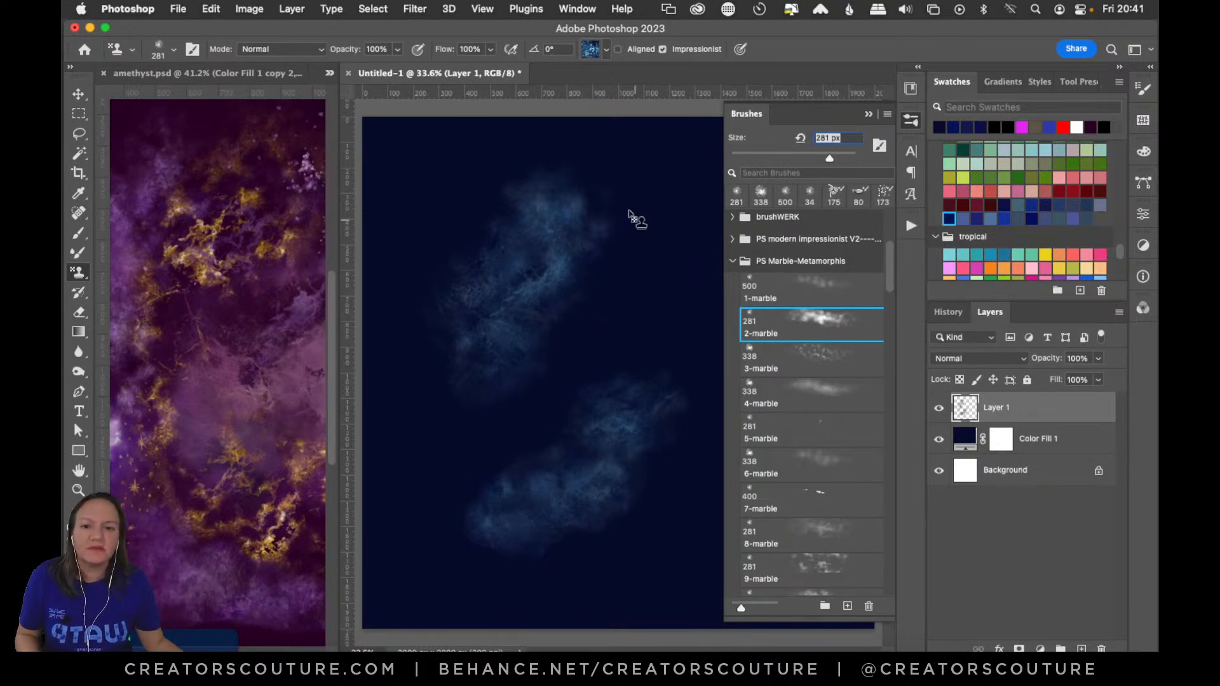
Clear all painted strokes from Layer 1
{"action": "key", "text": "super+1"}
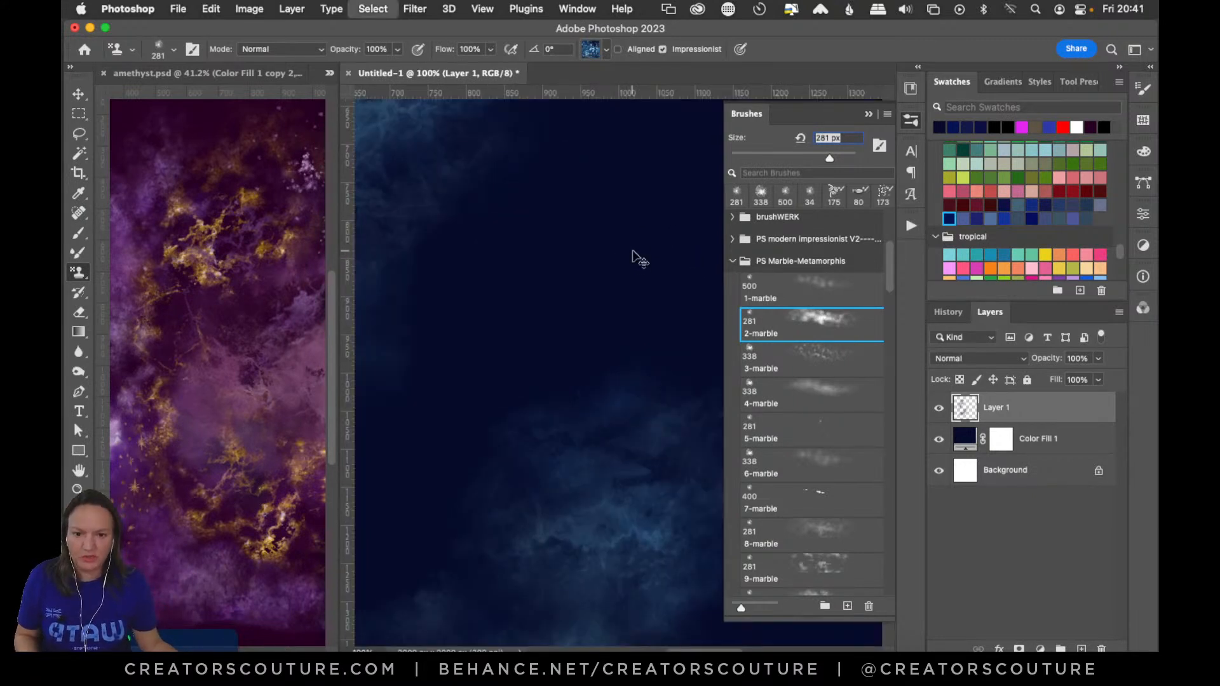
{"action": "key", "text": "super+a"}
{"action": "key", "text": "BackSpace"}
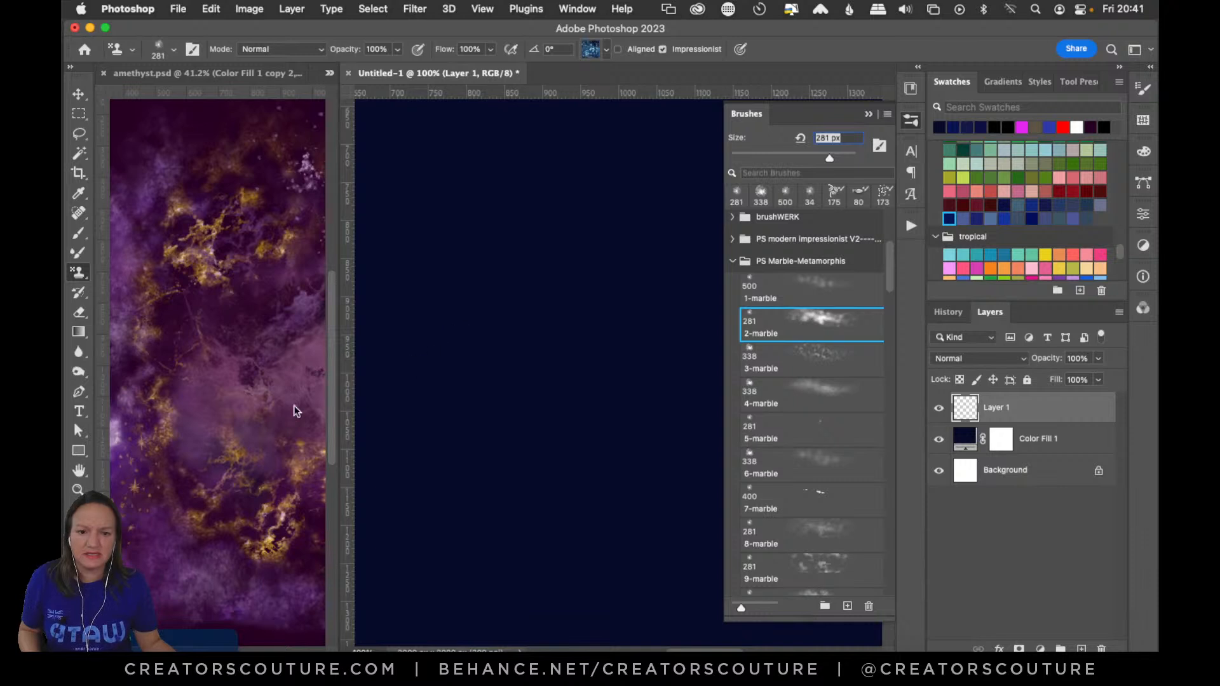
Paint a close-up cloud of marble texture near the middle of Layer 1 with the Pattern Stamp and the 2-marble brush
{"action": "key", "text": "z"}
{"action": "left_click", "coordinate": [510, 332]}
{"action": "left_click_drag", "start_coordinate": [519, 374], "coordinate": [117, 243]}
{"action": "left_click", "coordinate": [77, 273]}
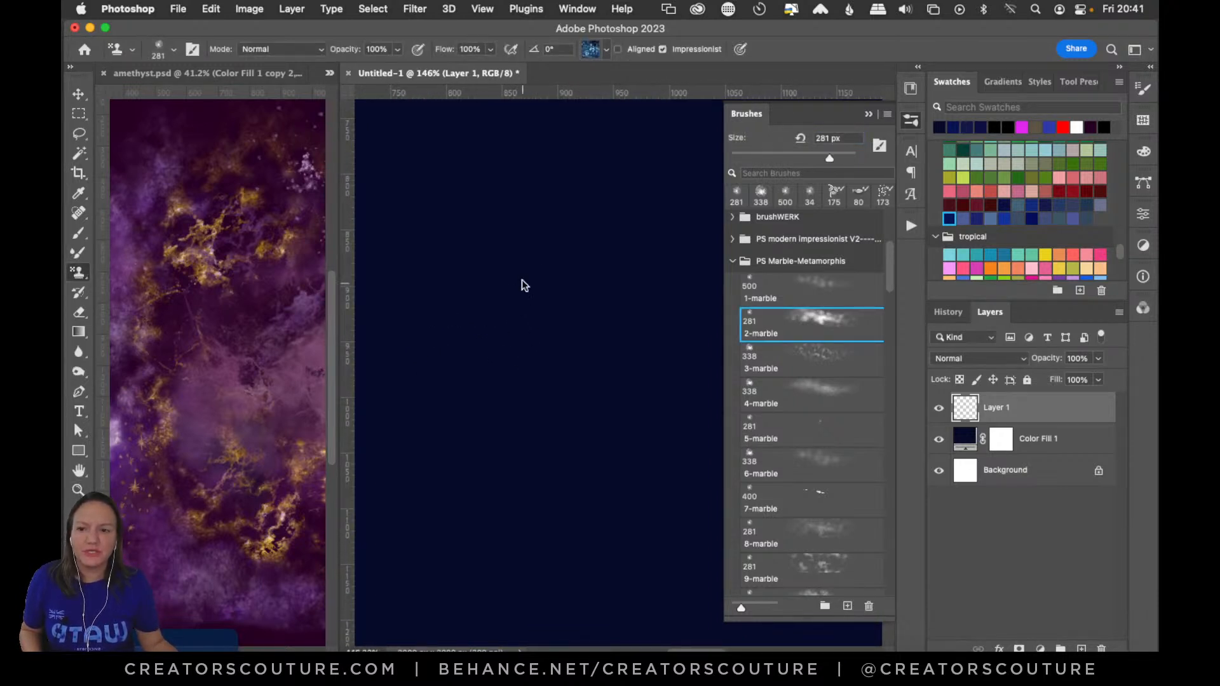
{"action": "mouse_move", "coordinate": [548, 223]}
{"action": "left_mouse_down"}
{"action": "mouse_move", "coordinate": [575, 289]}
{"action": "mouse_move", "coordinate": [512, 337]}
{"action": "left_mouse_up"}
{"action": "left_click", "coordinate": [78, 489]}
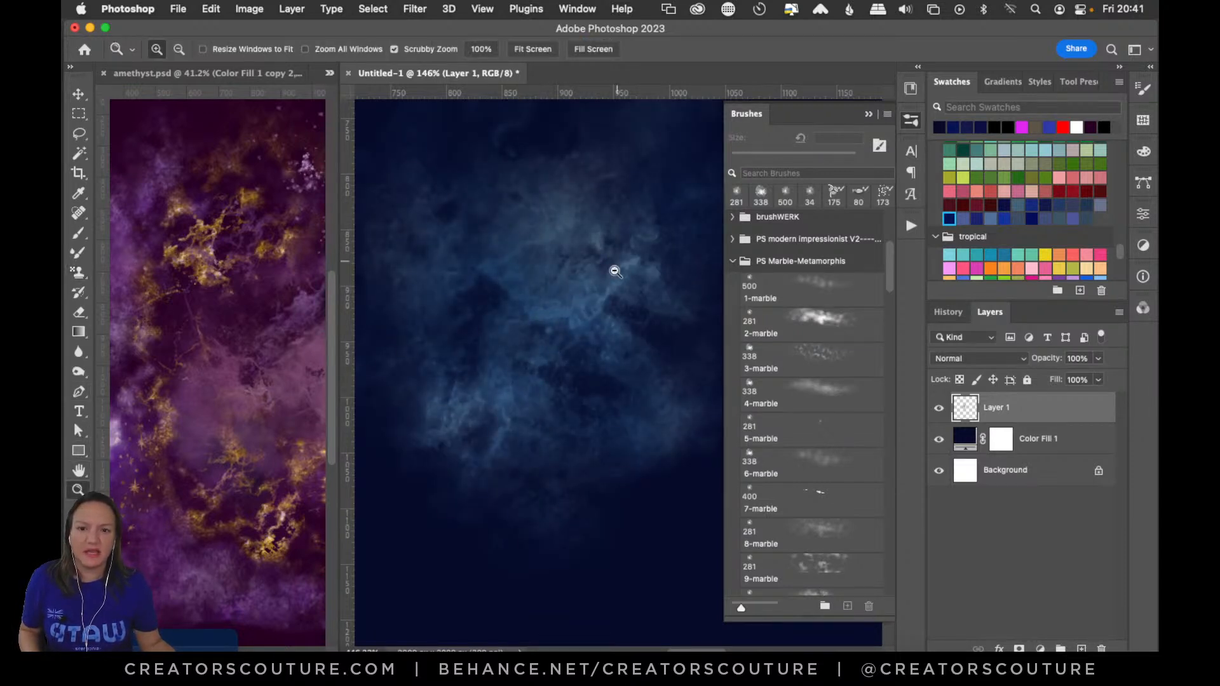
{"action": "left_click_drag", "start_coordinate": [619, 267], "coordinate": [572, 330]}
{"action": "left_click", "coordinate": [78, 273]}
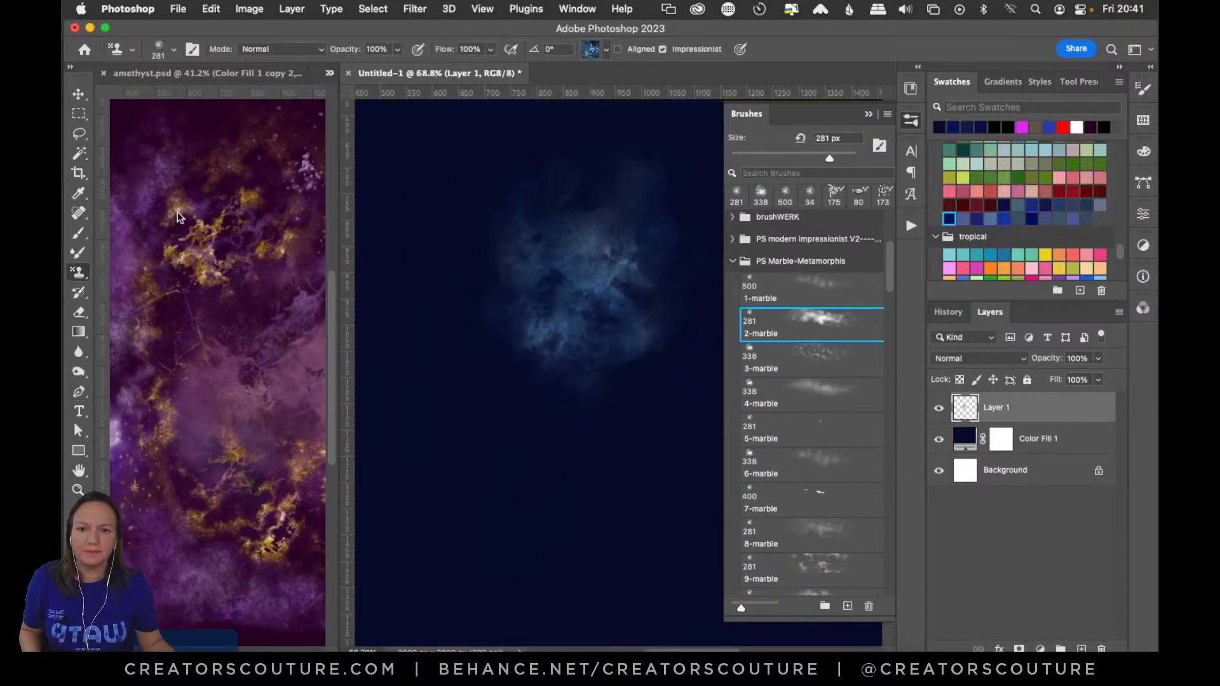
Keep the teal sapphire pattern and paint a tall cloudy marble column on the left side of the canvas, redoing the first stroke
{"action": "left_click", "coordinate": [606, 50]}
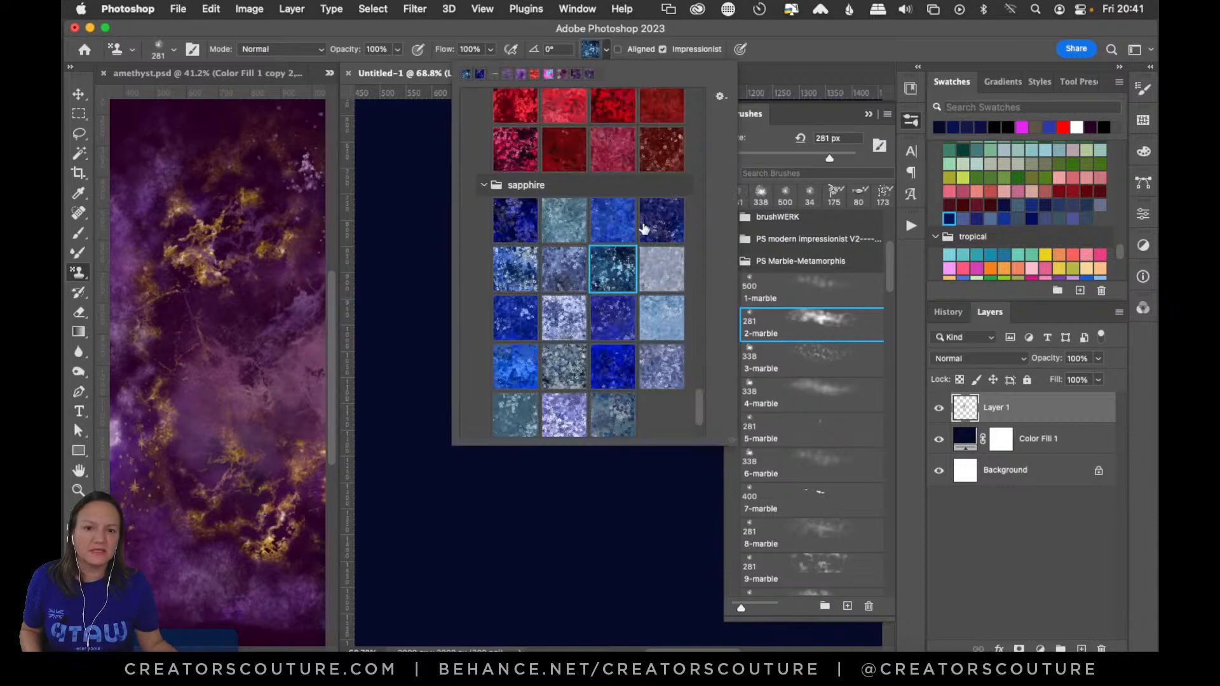
{"action": "left_click", "coordinate": [441, 250]}
{"action": "mouse_move", "coordinate": [458, 248]}
{"action": "left_mouse_down"}
{"action": "mouse_move", "coordinate": [477, 239]}
{"action": "mouse_move", "coordinate": [458, 361]}
{"action": "mouse_move", "coordinate": [483, 515]}
{"action": "left_mouse_up"}
{"action": "key", "text": "super+z"}
{"action": "mouse_move", "coordinate": [547, 201]}
{"action": "left_mouse_down"}
{"action": "mouse_move", "coordinate": [483, 279]}
{"action": "mouse_move", "coordinate": [455, 403]}
{"action": "mouse_move", "coordinate": [482, 523]}
{"action": "mouse_move", "coordinate": [468, 537]}
{"action": "left_mouse_up"}
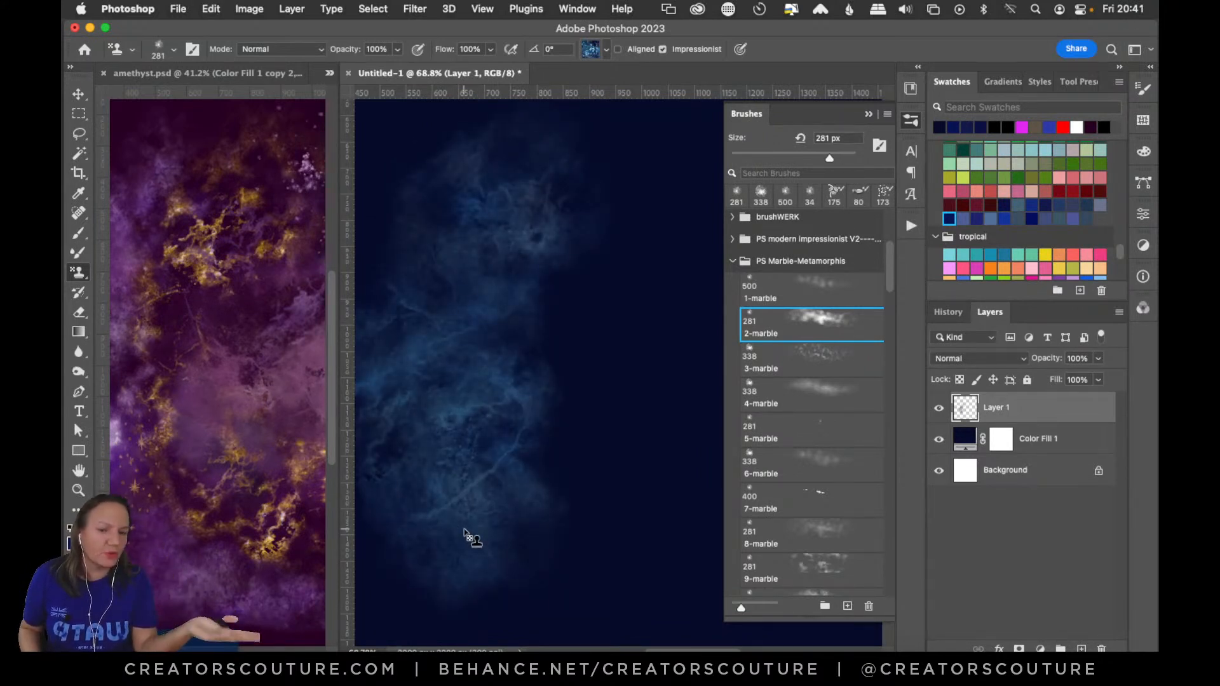
Apply the sapphire 7 style from the 0 Jewel Styles library to Layer 1, matching the current Pattern Stamp pattern
{"action": "left_click", "coordinate": [910, 121]}
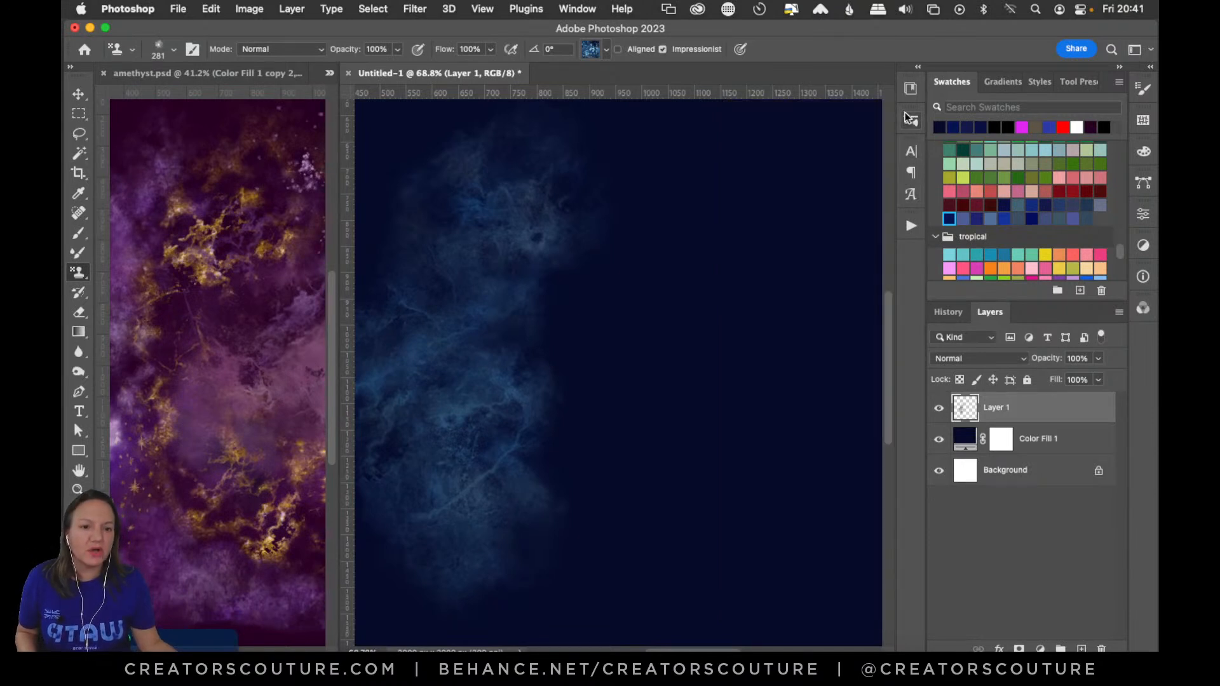
{"action": "left_click", "coordinate": [910, 90]}
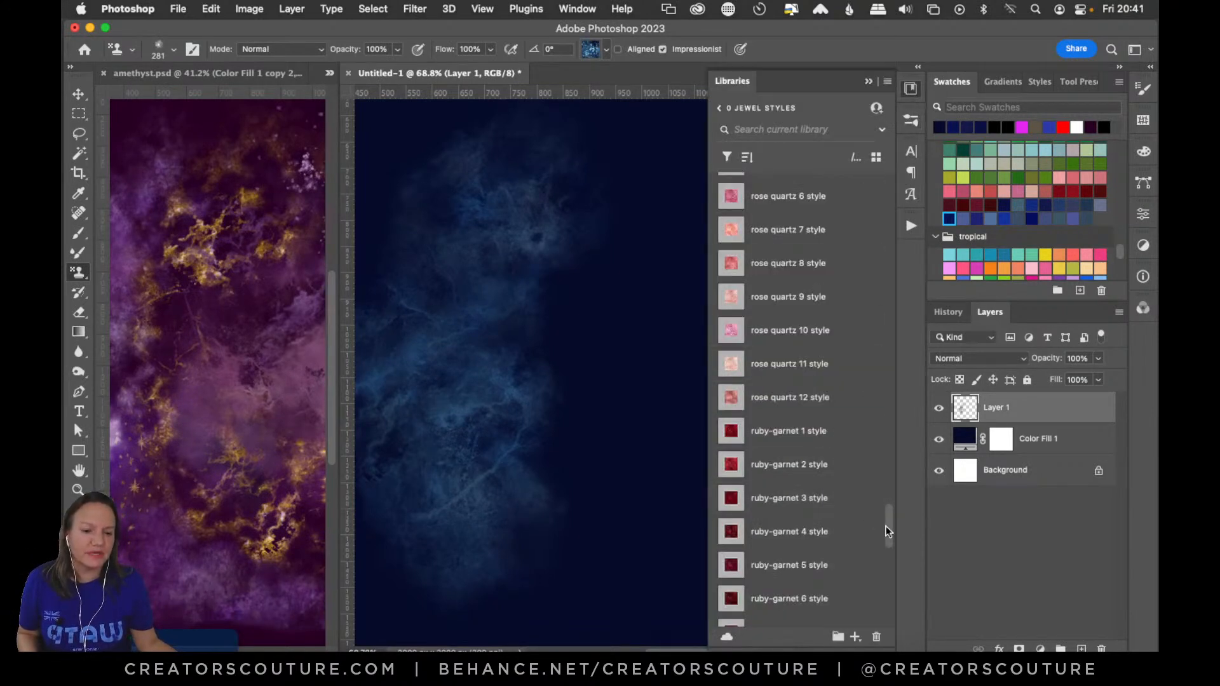
{"action": "mouse_move", "coordinate": [890, 526]}
{"action": "left_mouse_down"}
{"action": "mouse_move", "coordinate": [906, 352]}
{"action": "mouse_move", "coordinate": [883, 409]}
{"action": "mouse_move", "coordinate": [875, 513]}
{"action": "left_mouse_up"}
{"action": "scroll", "coordinate": [887, 540], "scroll_direction": "down", "scroll_amount": 2}
{"action": "scroll", "coordinate": [887, 541], "scroll_direction": "down", "scroll_amount": 8}
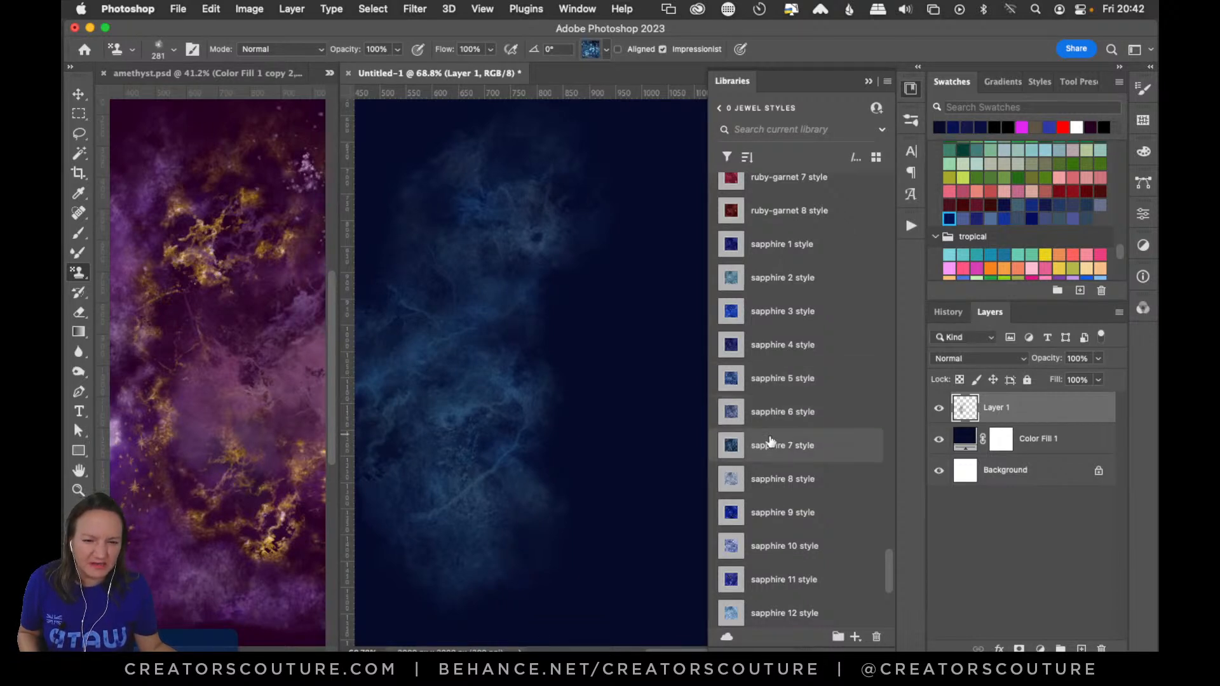
{"action": "left_click", "coordinate": [605, 50]}
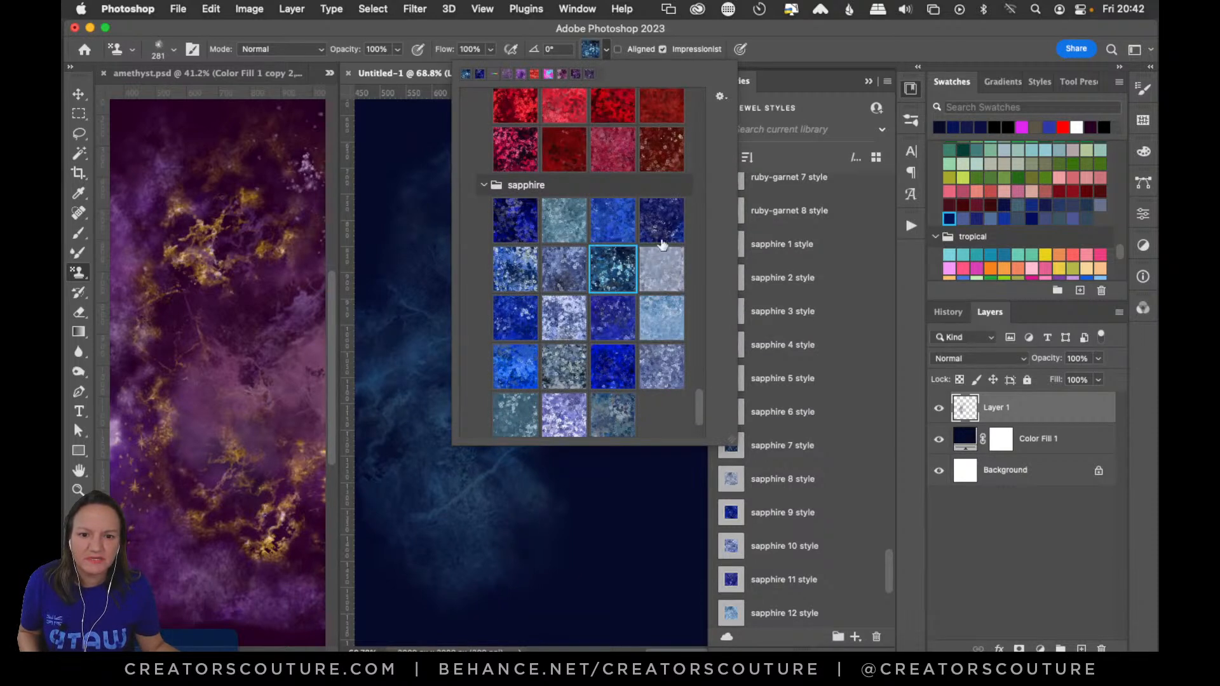
{"action": "left_click", "coordinate": [812, 52]}
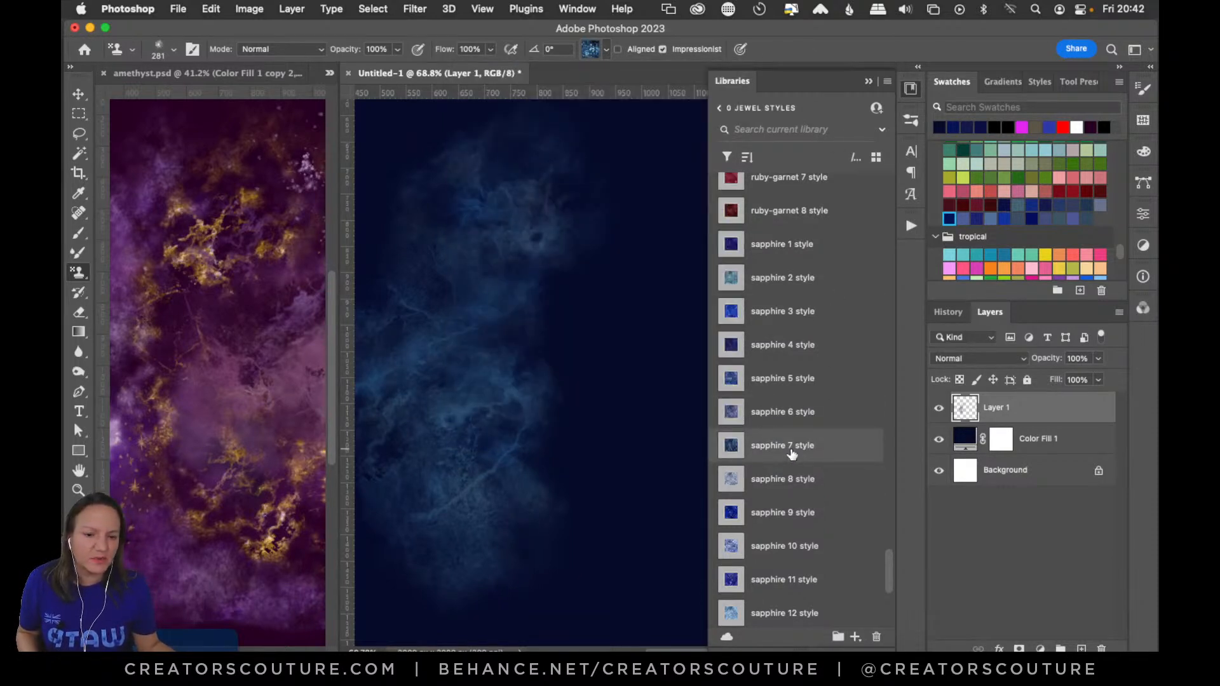
{"action": "left_click", "coordinate": [792, 454]}
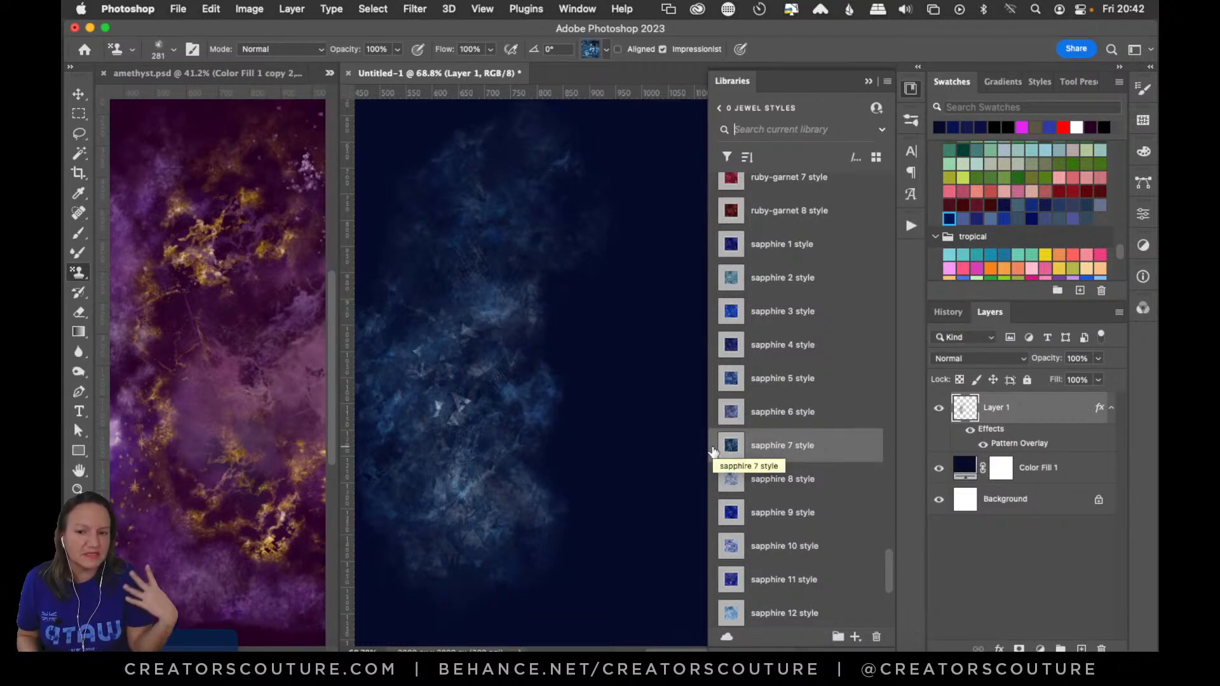
Close the Libraries panel and add a new empty layer above Layer 1
{"action": "left_click", "coordinate": [910, 89]}
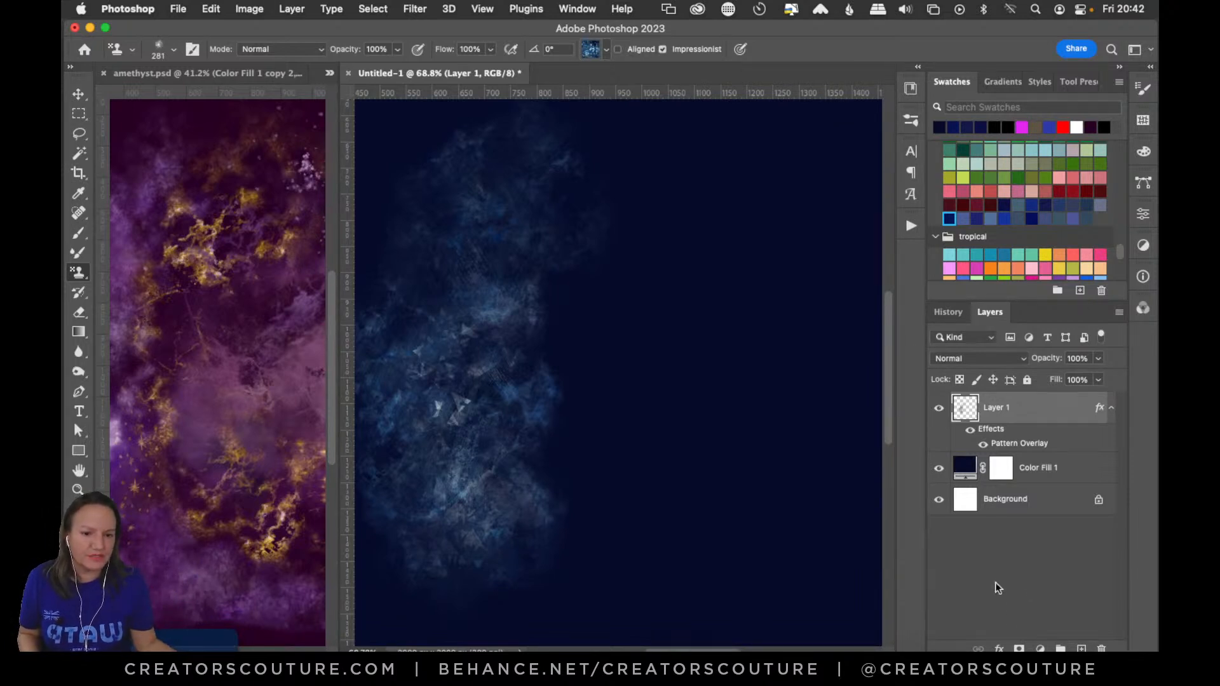
{"action": "left_click", "coordinate": [1082, 649]}
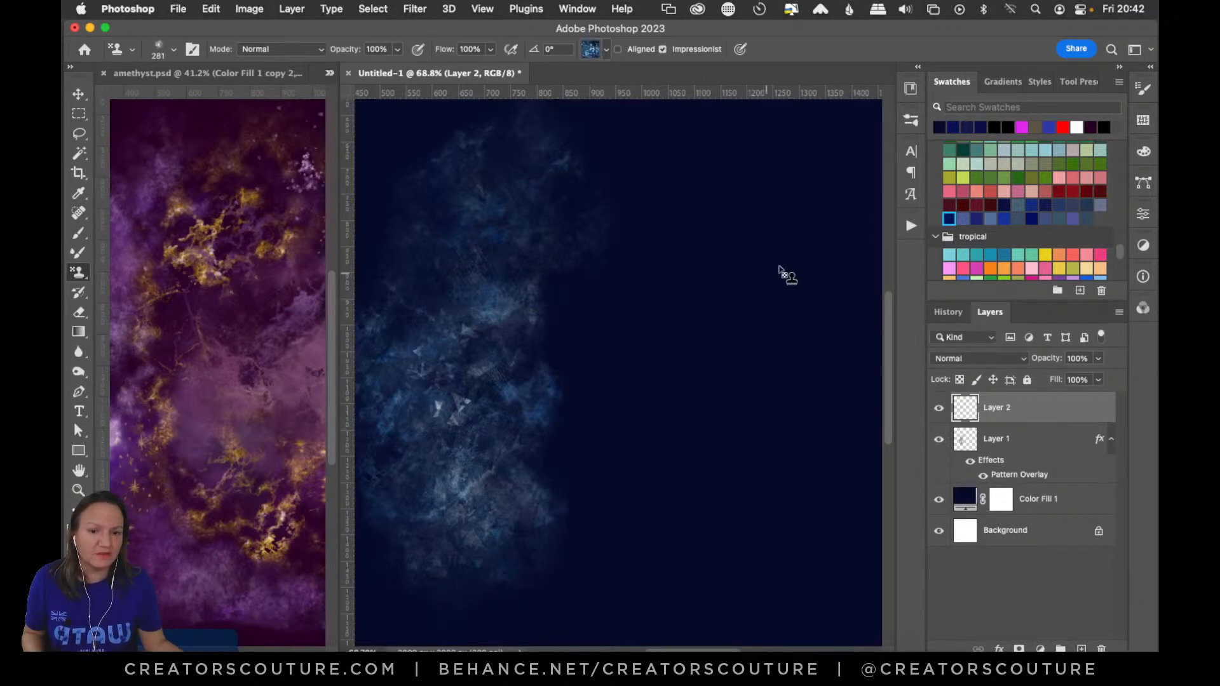
Try painting a tall marble cloud beside the existing column on Layer 2, redoing the stroke once and removing it
{"action": "mouse_move", "coordinate": [785, 234]}
{"action": "left_mouse_down"}
{"action": "mouse_move", "coordinate": [731, 254]}
{"action": "mouse_move", "coordinate": [776, 287]}
{"action": "mouse_move", "coordinate": [733, 393]}
{"action": "mouse_move", "coordinate": [762, 490]}
{"action": "left_mouse_up"}
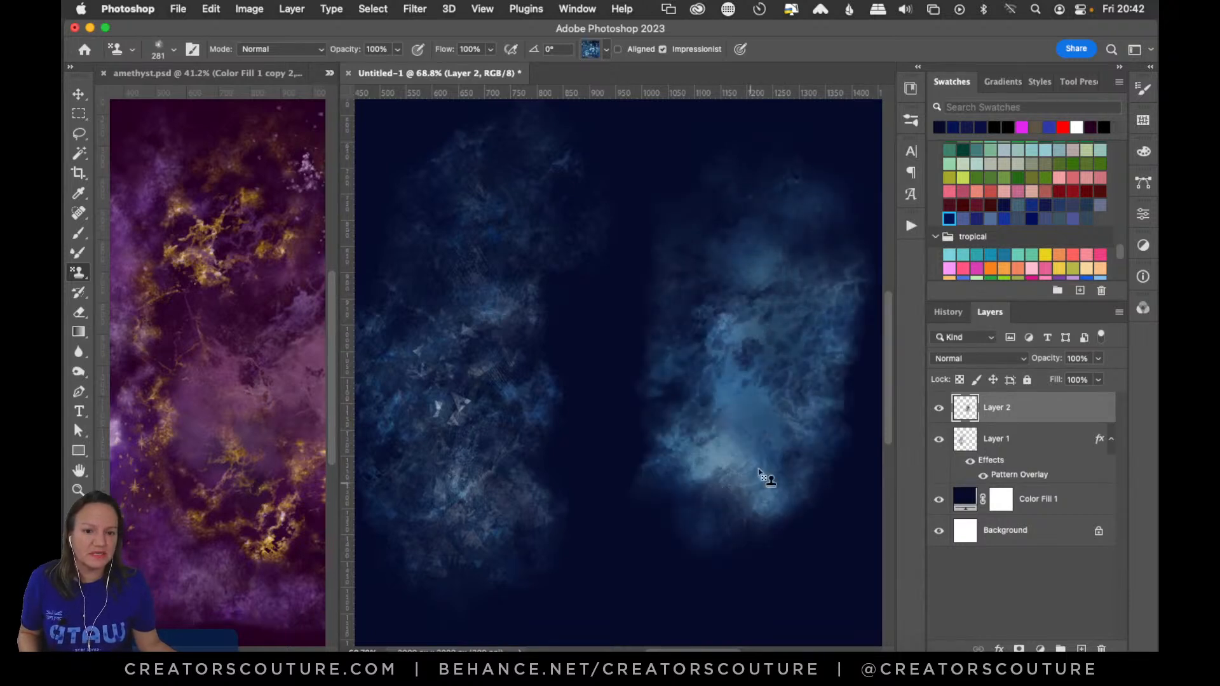
{"action": "key", "text": "super+z"}
{"action": "mouse_move", "coordinate": [782, 235]}
{"action": "left_mouse_down"}
{"action": "mouse_move", "coordinate": [749, 352]}
{"action": "mouse_move", "coordinate": [703, 412]}
{"action": "mouse_move", "coordinate": [736, 473]}
{"action": "mouse_move", "coordinate": [793, 485]}
{"action": "left_mouse_up"}
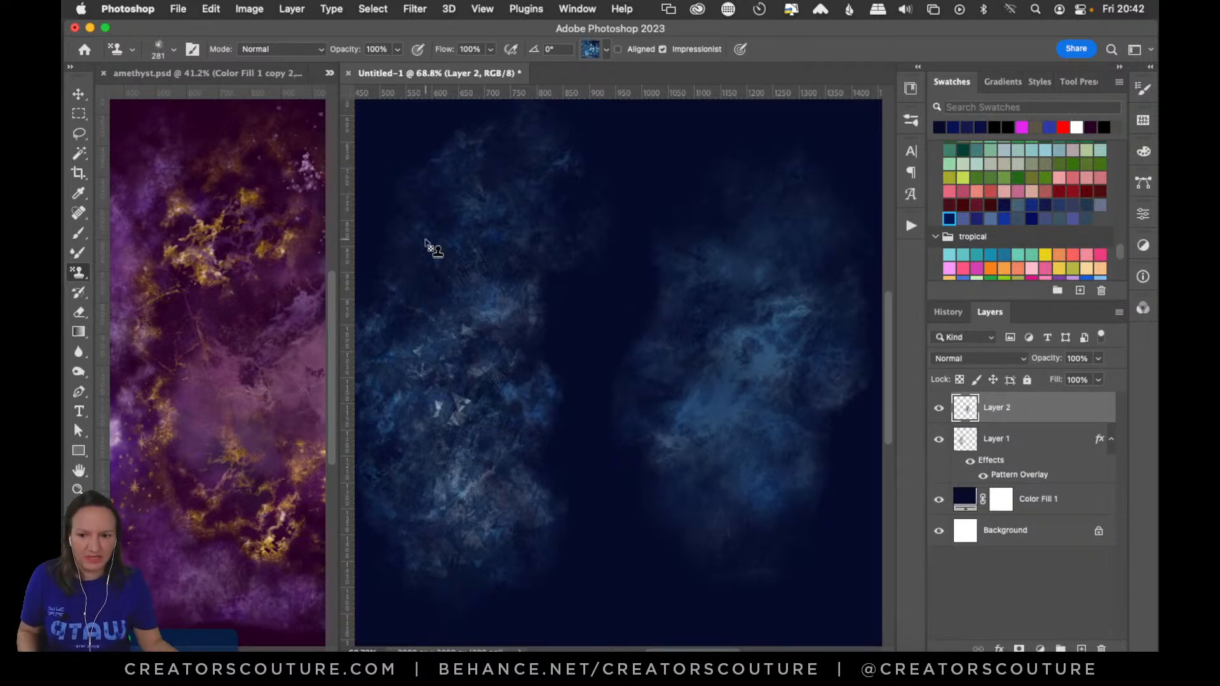
{"action": "key", "text": "super+0"}
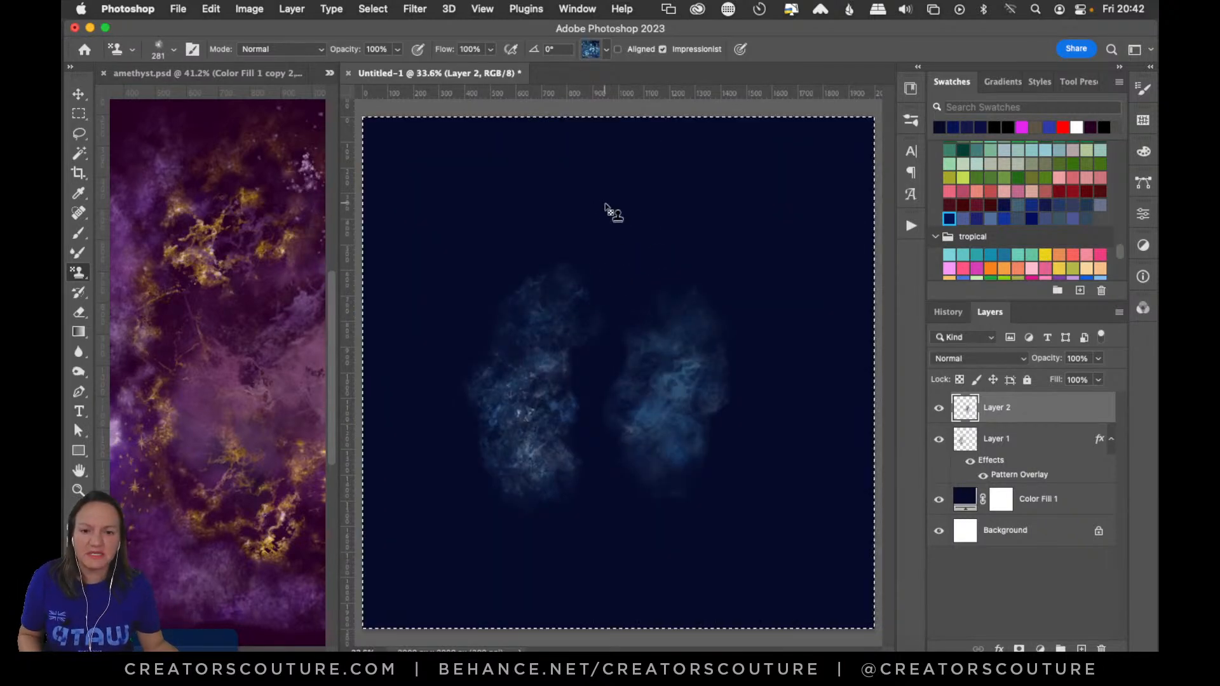
{"action": "key", "text": "super+z"}
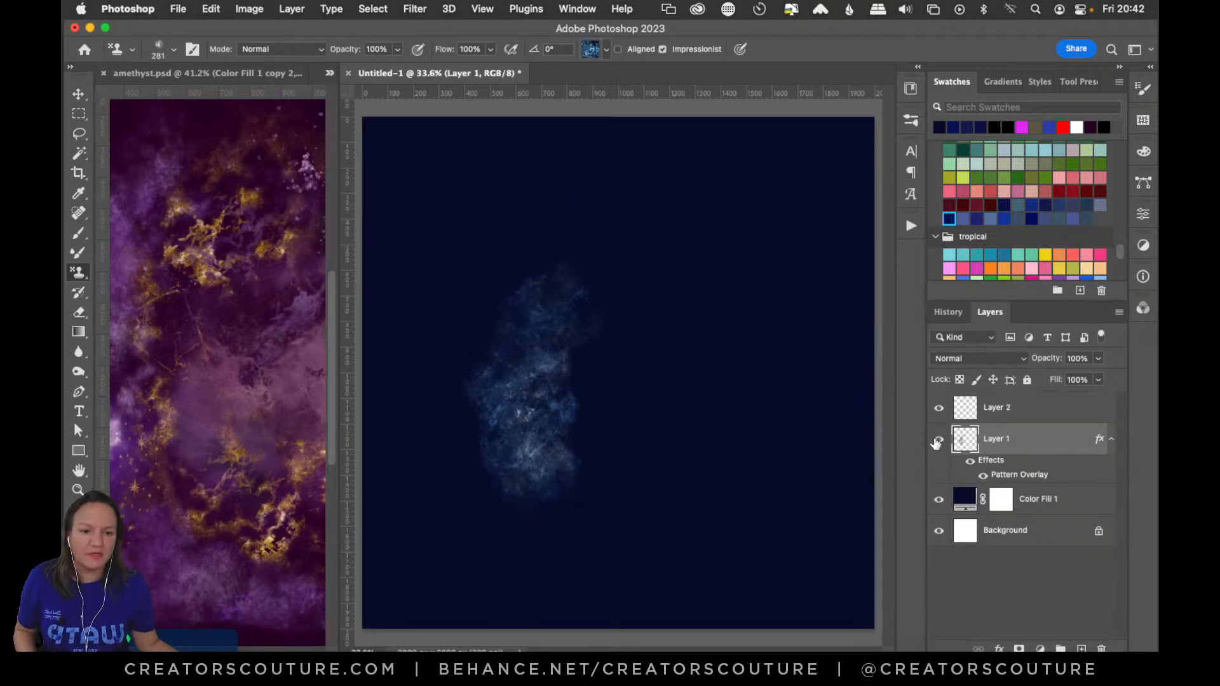
Hide Layer 1 and paint marble clouds on Layer 2 in the canvas's upper left, right side and lower middle
{"action": "left_click", "coordinate": [939, 439]}
{"action": "mouse_move", "coordinate": [573, 202]}
{"action": "left_mouse_down"}
{"action": "mouse_move", "coordinate": [531, 250]}
{"action": "mouse_move", "coordinate": [545, 264]}
{"action": "left_mouse_up"}
{"action": "key", "text": "super+z"}
{"action": "mouse_move", "coordinate": [561, 194]}
{"action": "left_mouse_down"}
{"action": "mouse_move", "coordinate": [505, 256]}
{"action": "mouse_move", "coordinate": [467, 263]}
{"action": "mouse_move", "coordinate": [476, 313]}
{"action": "mouse_move", "coordinate": [426, 328]}
{"action": "mouse_move", "coordinate": [443, 367]}
{"action": "left_mouse_up"}
{"action": "mouse_move", "coordinate": [759, 263]}
{"action": "left_mouse_down"}
{"action": "mouse_move", "coordinate": [724, 338]}
{"action": "mouse_move", "coordinate": [693, 370]}
{"action": "mouse_move", "coordinate": [758, 378]}
{"action": "mouse_move", "coordinate": [783, 397]}
{"action": "mouse_move", "coordinate": [776, 374]}
{"action": "mouse_move", "coordinate": [809, 362]}
{"action": "left_mouse_up"}
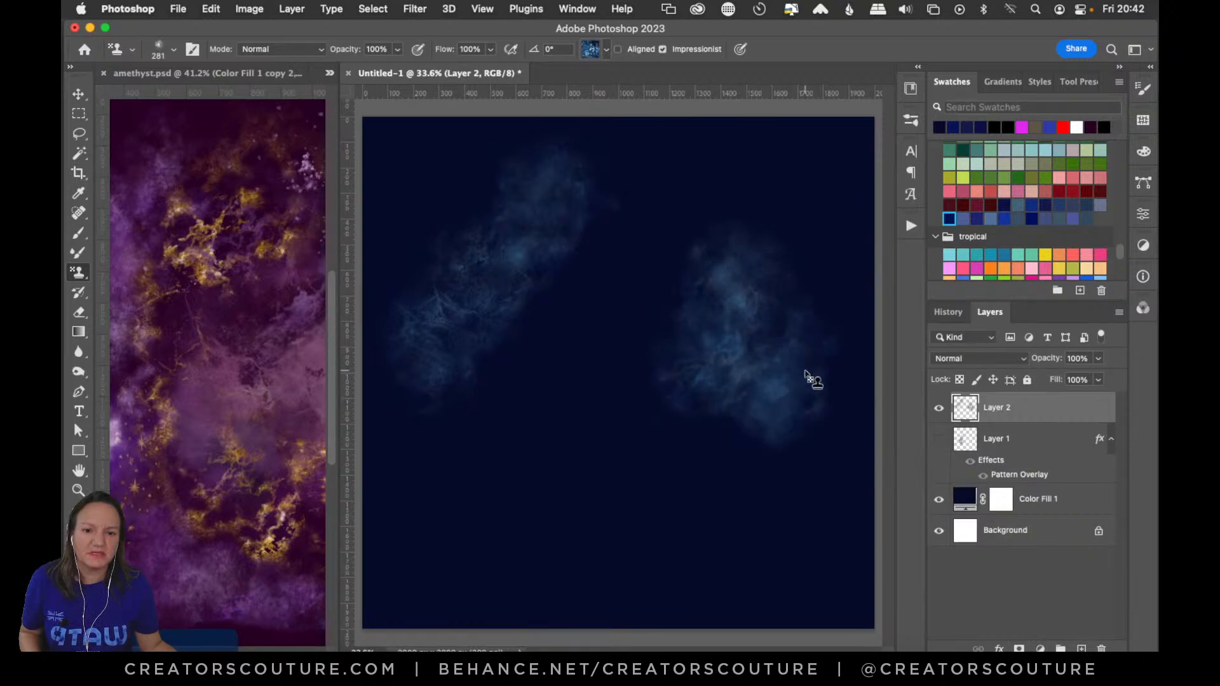
{"action": "mouse_move", "coordinate": [569, 382]}
{"action": "left_mouse_down"}
{"action": "mouse_move", "coordinate": [600, 485]}
{"action": "mouse_move", "coordinate": [503, 517]}
{"action": "mouse_move", "coordinate": [495, 569]}
{"action": "left_mouse_up"}
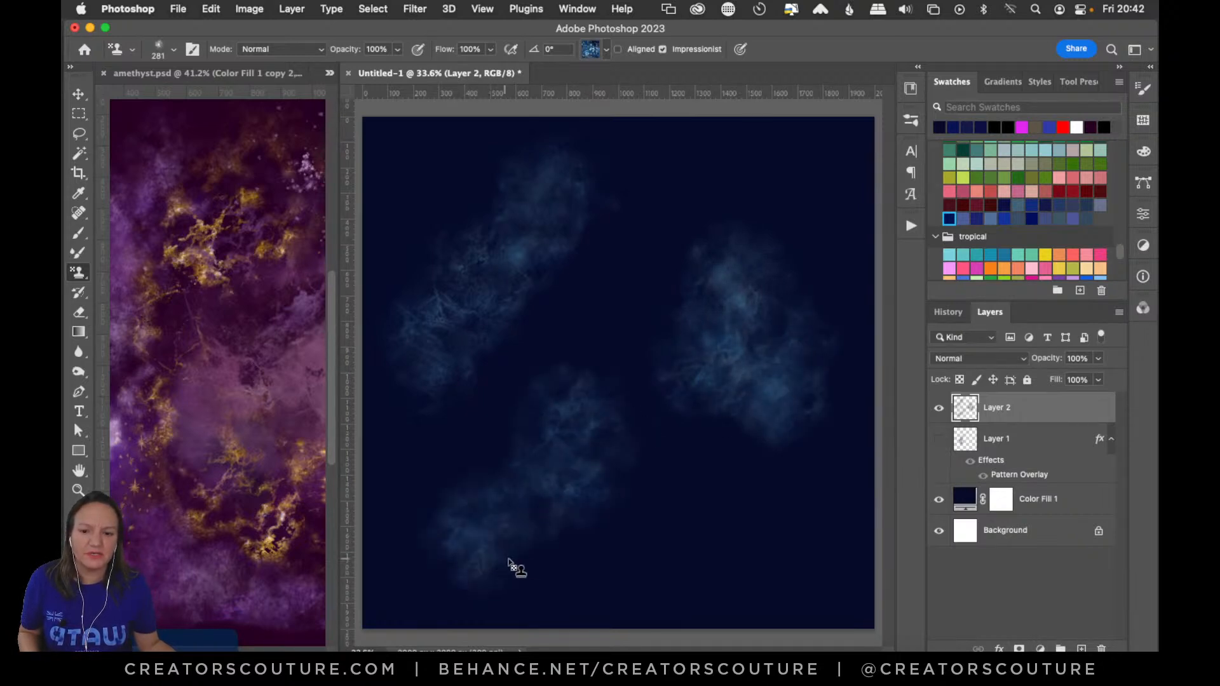
{"action": "mouse_move", "coordinate": [605, 521]}
{"action": "left_mouse_down"}
{"action": "mouse_move", "coordinate": [637, 480]}
{"action": "mouse_move", "coordinate": [649, 515]}
{"action": "left_mouse_up"}
{"action": "key", "text": "super+z"}
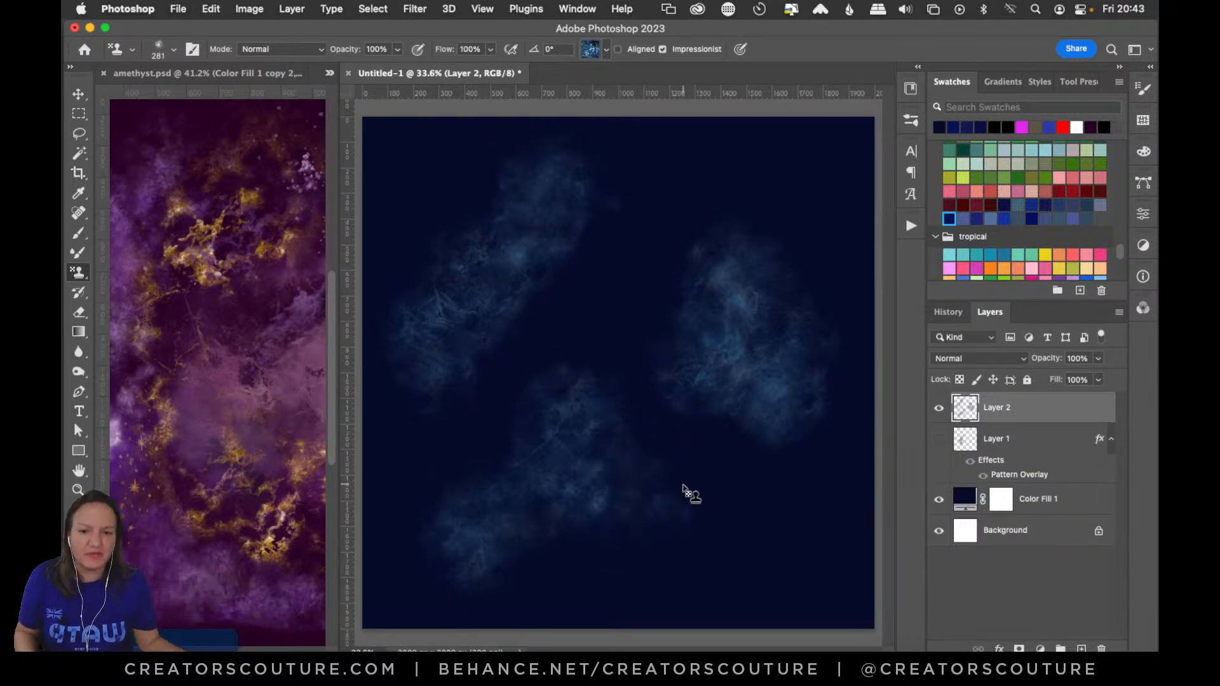
Add a new layer above Layer 2 and choose the fifth sapphire pattern for the Pattern Stamp
{"action": "left_click", "coordinate": [912, 120]}
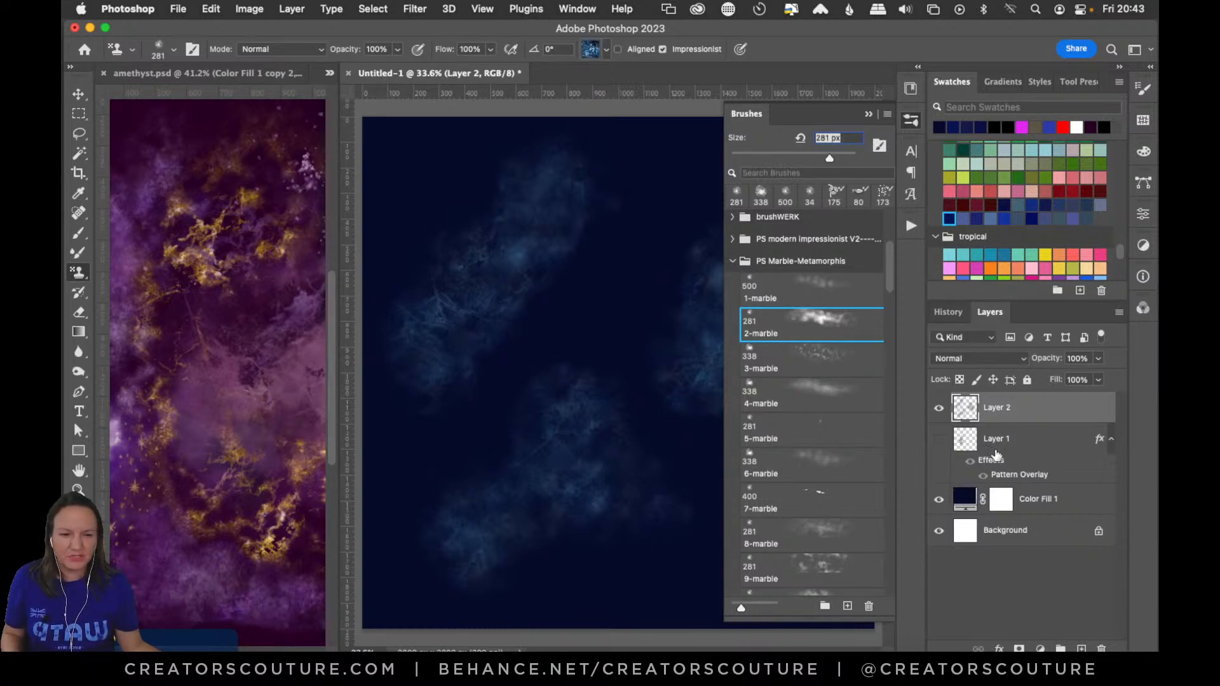
{"action": "left_click", "coordinate": [1083, 649]}
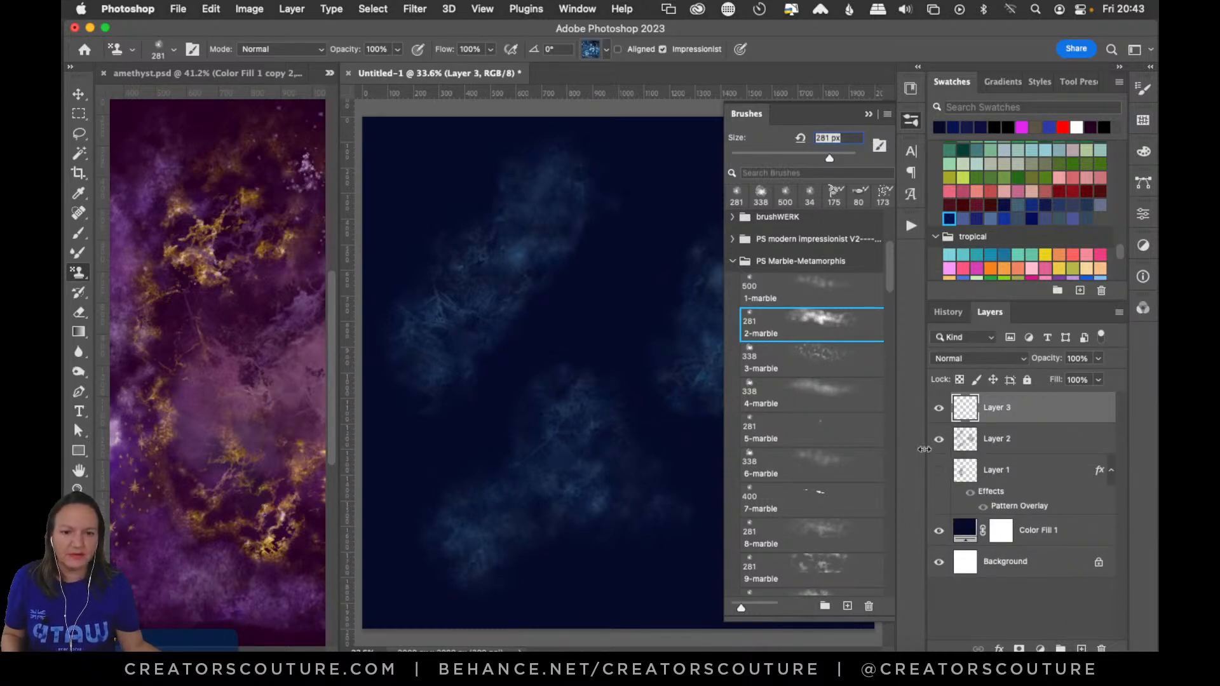
{"action": "left_click", "coordinate": [596, 50]}
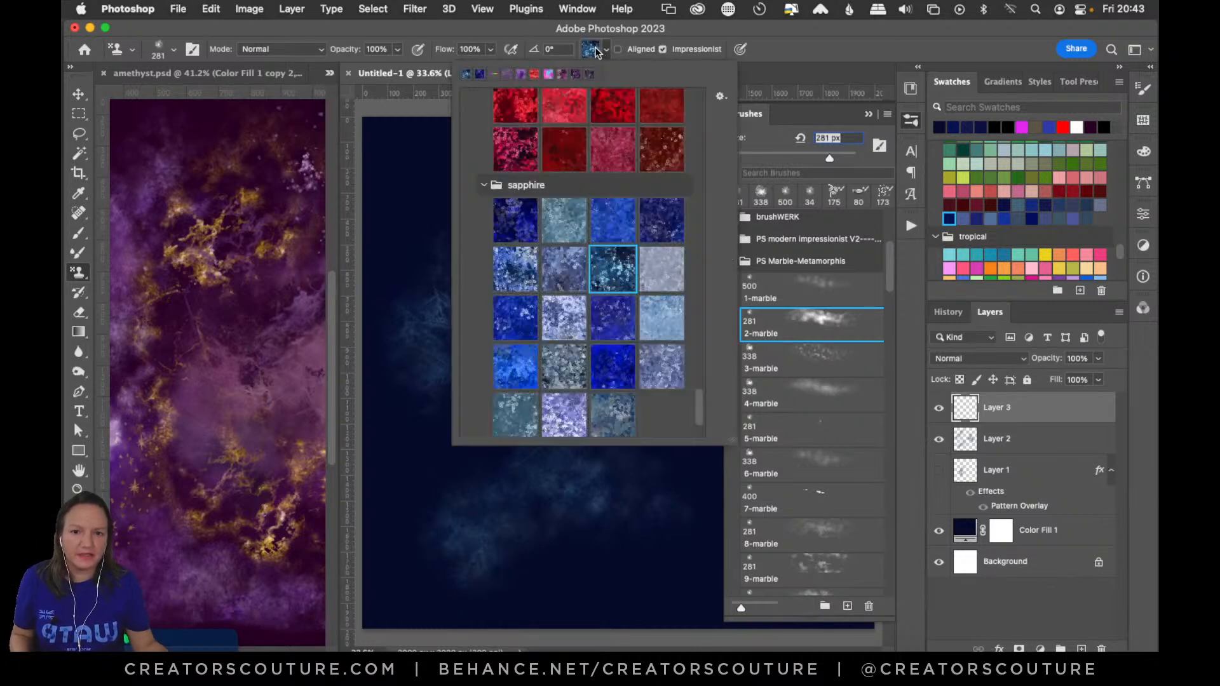
{"action": "left_click", "coordinate": [510, 275]}
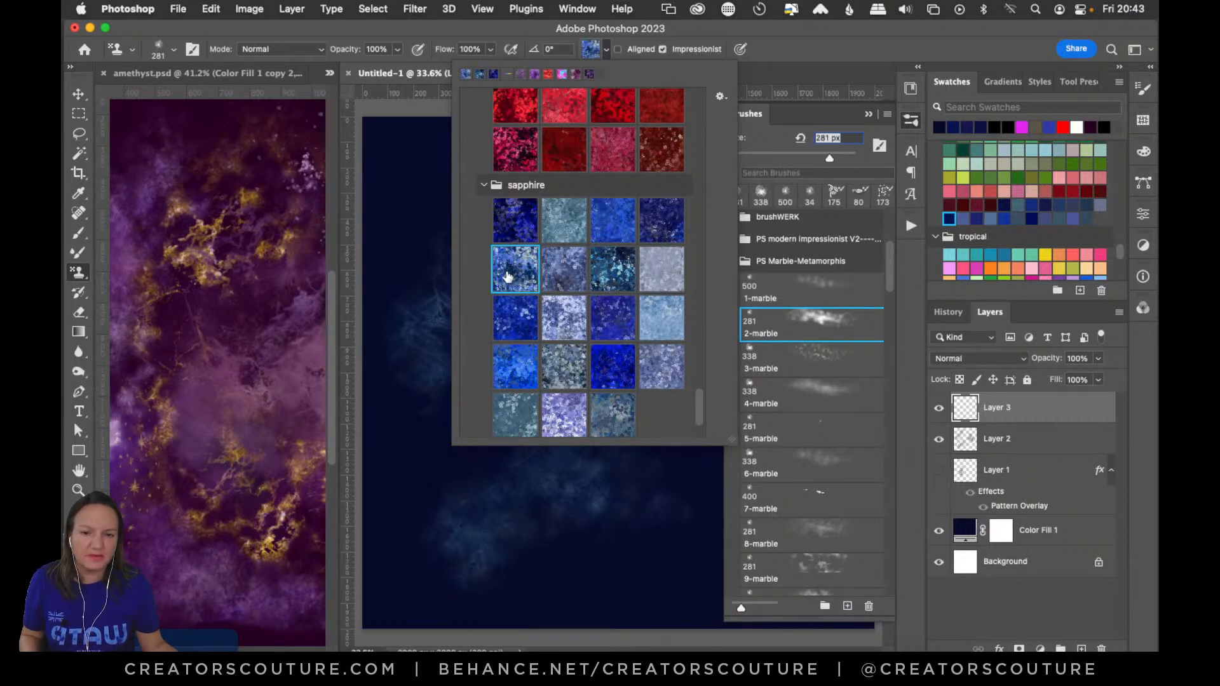
Try the 1-galaxy and 2-galaxy brushes from PS Galaxy Brushes with diagonal test strokes on Layer 3, undoing each
{"action": "left_click", "coordinate": [887, 269]}
{"action": "left_click_drag", "start_coordinate": [887, 269], "coordinate": [863, 425]}
{"action": "left_click", "coordinate": [809, 267]}
{"action": "mouse_move", "coordinate": [641, 228]}
{"action": "left_mouse_down"}
{"action": "mouse_move", "coordinate": [570, 306]}
{"action": "mouse_move", "coordinate": [500, 347]}
{"action": "mouse_move", "coordinate": [558, 375]}
{"action": "mouse_move", "coordinate": [440, 491]}
{"action": "left_mouse_up"}
{"action": "key", "text": "super+z"}
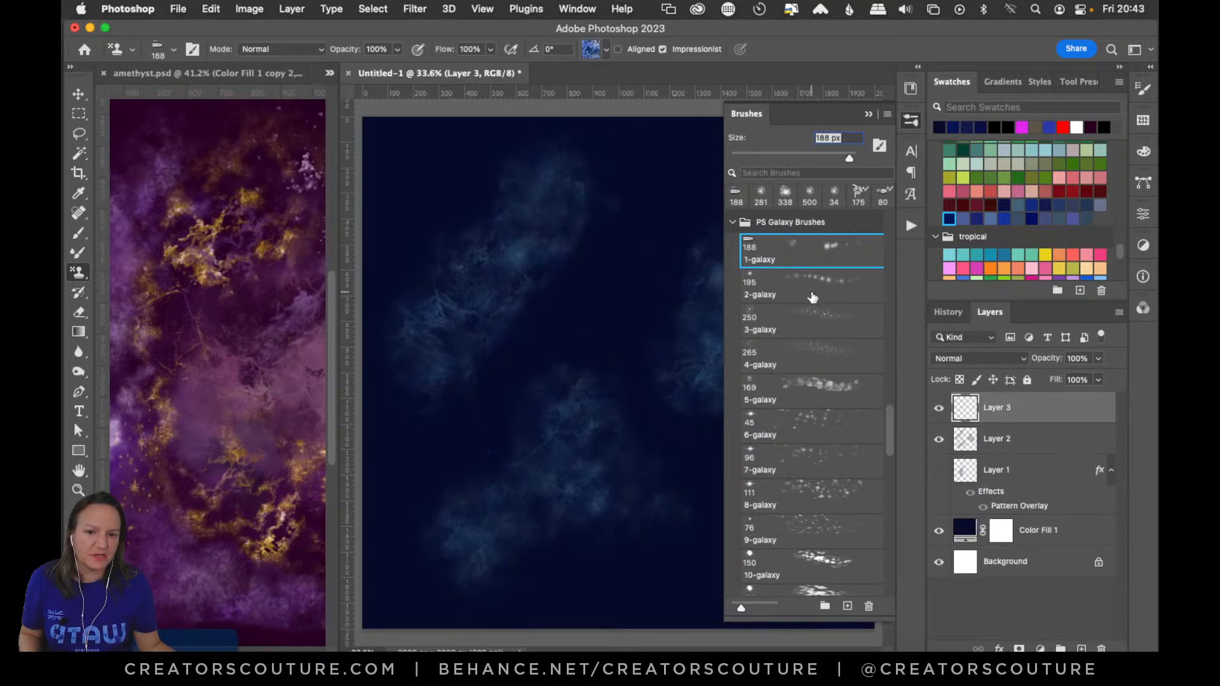
{"action": "left_click", "coordinate": [815, 294]}
{"action": "mouse_move", "coordinate": [656, 240]}
{"action": "left_mouse_down"}
{"action": "mouse_move", "coordinate": [592, 260]}
{"action": "mouse_move", "coordinate": [501, 399]}
{"action": "left_mouse_up"}
{"action": "key", "text": "super+z"}
Try the 3-galaxy and 4-galaxy brushes with short test strokes on Layer 3, undoing each
{"action": "left_click", "coordinate": [783, 332]}
{"action": "mouse_move", "coordinate": [623, 231]}
{"action": "left_mouse_down"}
{"action": "mouse_move", "coordinate": [602, 308]}
{"action": "mouse_move", "coordinate": [545, 390]}
{"action": "left_mouse_up"}
{"action": "key", "text": "super+z"}
{"action": "left_click", "coordinate": [804, 353]}
{"action": "mouse_move", "coordinate": [651, 266]}
{"action": "left_mouse_down"}
{"action": "mouse_move", "coordinate": [620, 318]}
{"action": "mouse_move", "coordinate": [546, 376]}
{"action": "left_mouse_up"}
{"action": "key", "text": "super+z"}
Try the 5-galaxy and 6-galaxy brushes with diagonal test strokes on Layer 3, undoing each
{"action": "left_click", "coordinate": [807, 395]}
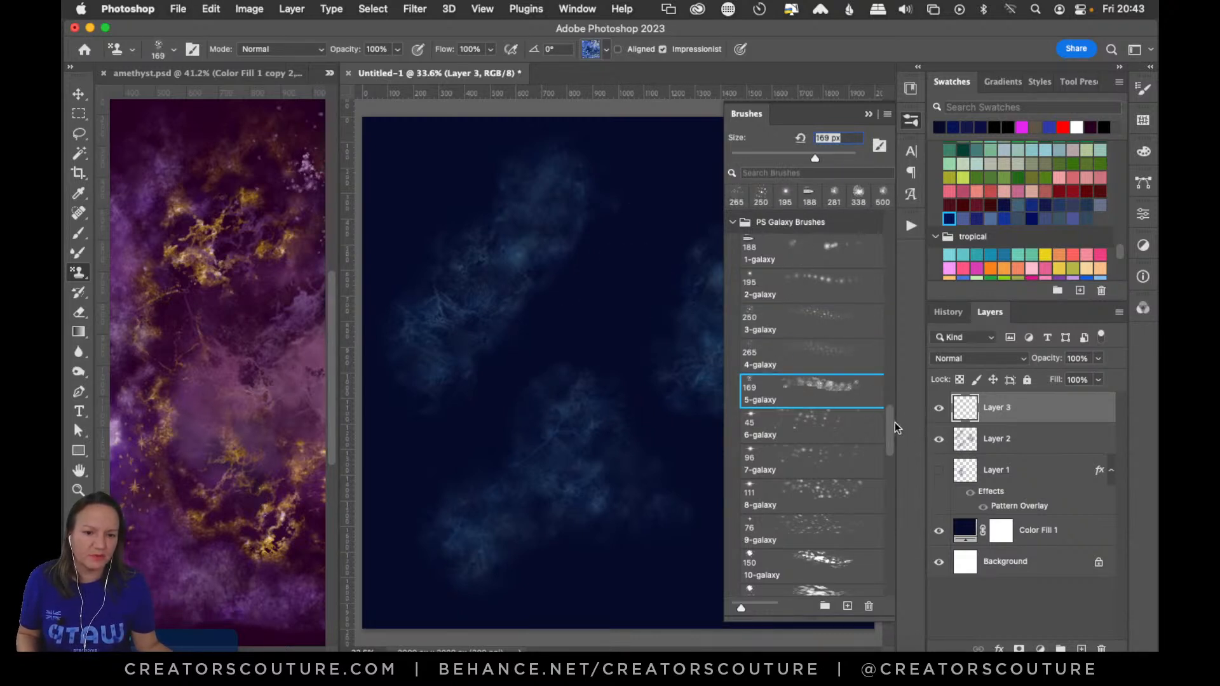
{"action": "scroll", "coordinate": [892, 428], "scroll_direction": "down", "scroll_amount": 3}
{"action": "mouse_move", "coordinate": [626, 274]}
{"action": "left_mouse_down"}
{"action": "mouse_move", "coordinate": [596, 335]}
{"action": "mouse_move", "coordinate": [541, 333]}
{"action": "mouse_move", "coordinate": [516, 393]}
{"action": "left_mouse_up"}
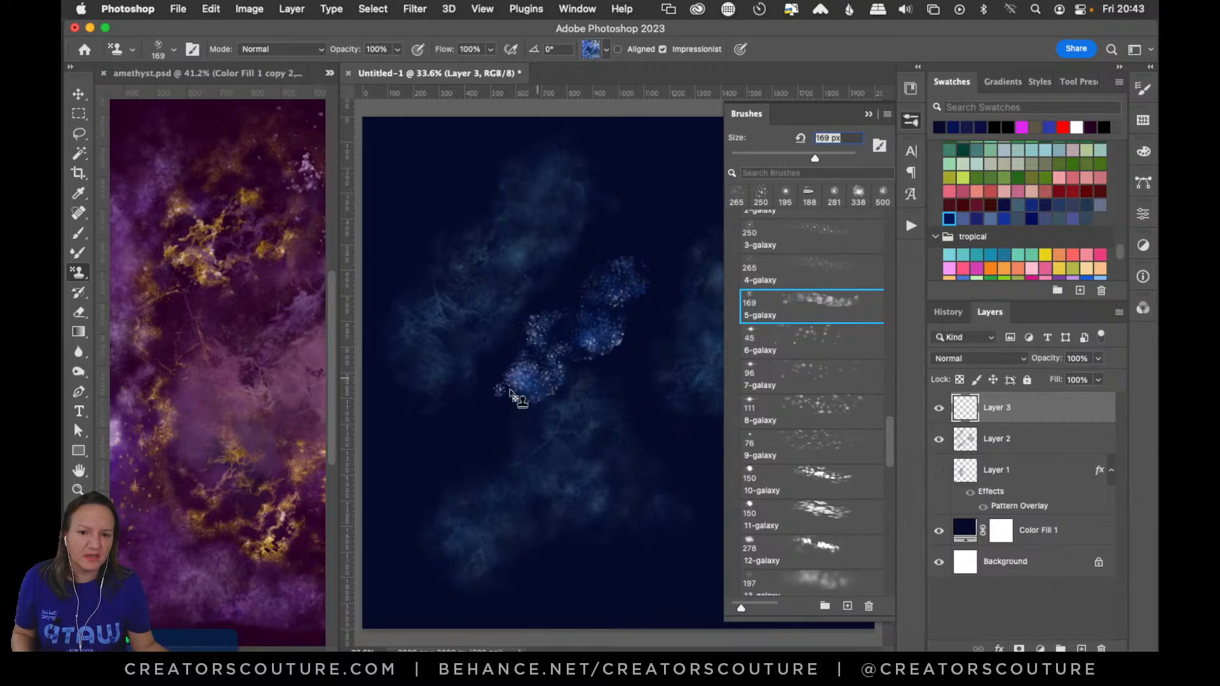
{"action": "key", "text": "super+z"}
{"action": "left_click", "coordinate": [799, 340]}
{"action": "mouse_move", "coordinate": [626, 255]}
{"action": "left_mouse_down"}
{"action": "mouse_move", "coordinate": [555, 344]}
{"action": "mouse_move", "coordinate": [476, 431]}
{"action": "left_mouse_up"}
{"action": "key", "text": "super+z"}
Paint bright galaxy clouds on the left and centre of Layer 3 with the 12-galaxy brush, redoing the first strokes
{"action": "scroll", "coordinate": [889, 446], "scroll_direction": "down", "scroll_amount": 6}
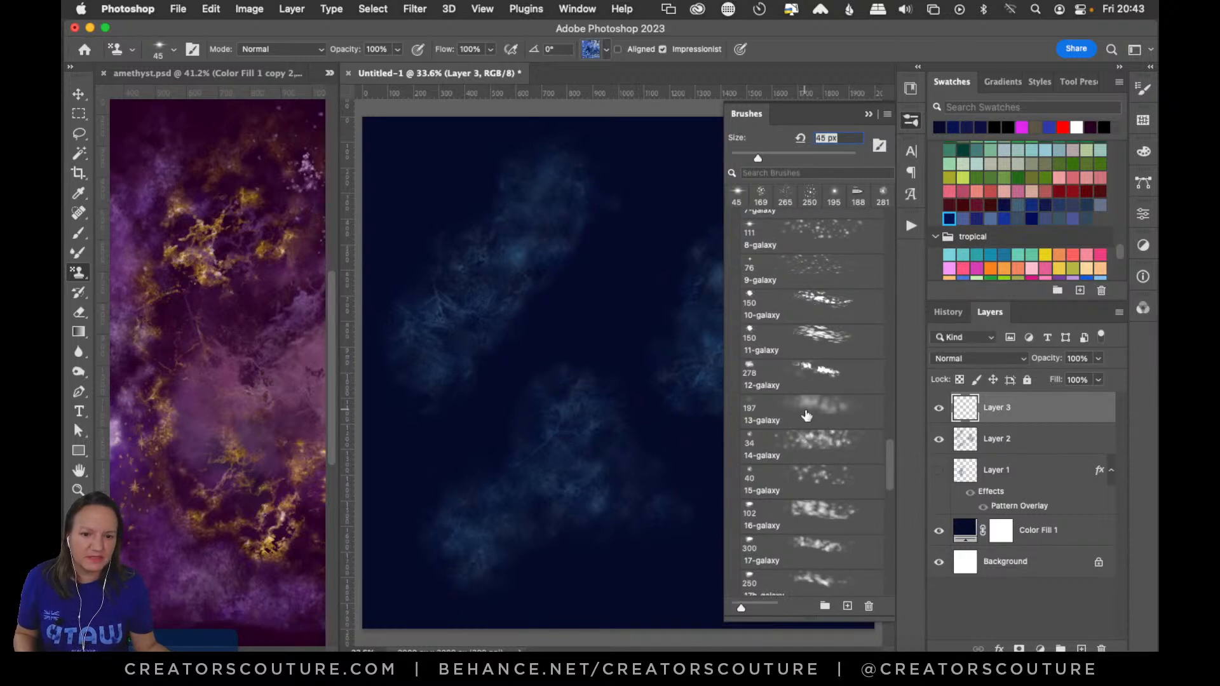
{"action": "left_click", "coordinate": [802, 384]}
{"action": "mouse_move", "coordinate": [572, 326]}
{"action": "left_mouse_down"}
{"action": "mouse_move", "coordinate": [486, 325]}
{"action": "mouse_move", "coordinate": [452, 344]}
{"action": "mouse_move", "coordinate": [601, 178]}
{"action": "mouse_move", "coordinate": [645, 176]}
{"action": "mouse_move", "coordinate": [557, 247]}
{"action": "mouse_move", "coordinate": [453, 410]}
{"action": "left_mouse_up"}
{"action": "key", "text": "super+z"}
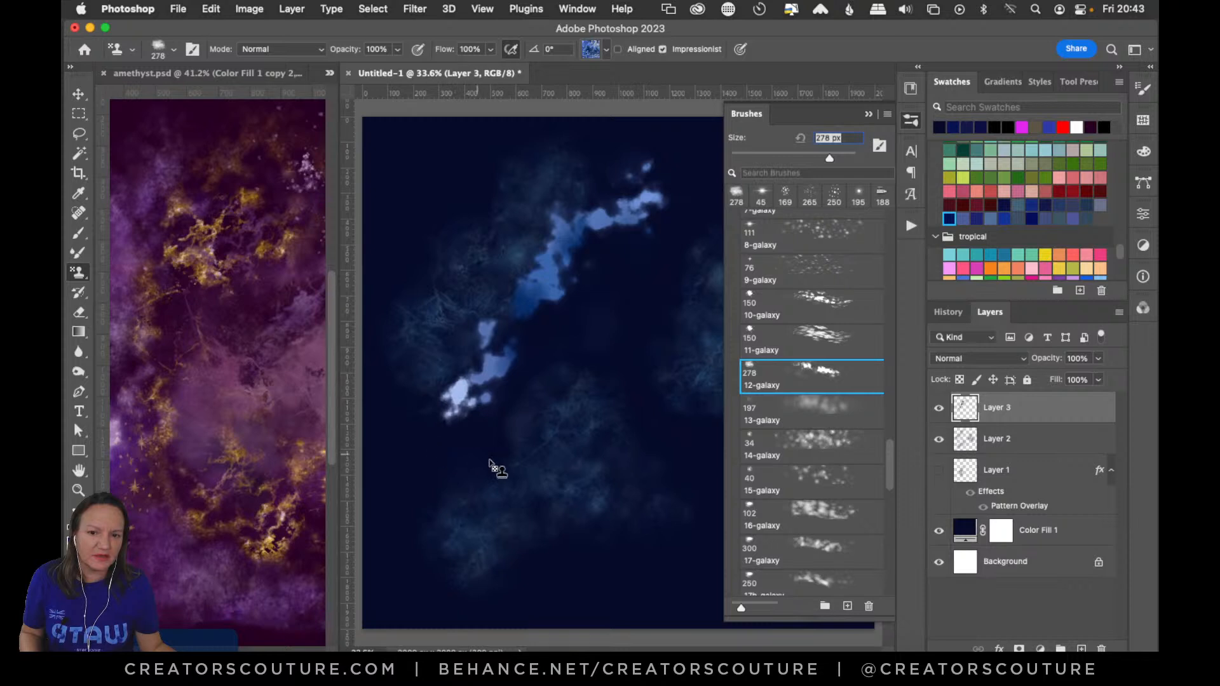
{"action": "key", "text": "super+z"}
{"action": "mouse_move", "coordinate": [450, 267]}
{"action": "left_mouse_down"}
{"action": "mouse_move", "coordinate": [477, 345]}
{"action": "mouse_move", "coordinate": [435, 451]}
{"action": "mouse_move", "coordinate": [510, 443]}
{"action": "mouse_move", "coordinate": [634, 401]}
{"action": "mouse_move", "coordinate": [654, 454]}
{"action": "left_mouse_up"}
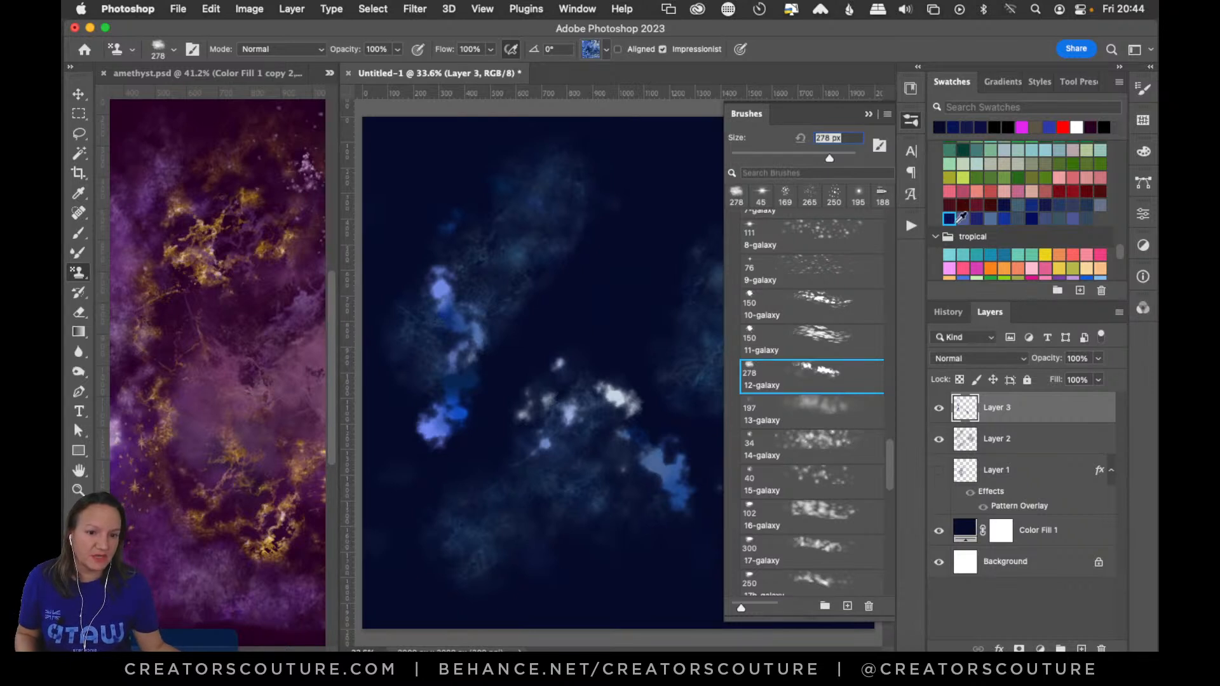
Apply the sapphire 5 style from the 0 Jewel Styles library to Layer 3
{"action": "left_click", "coordinate": [911, 89]}
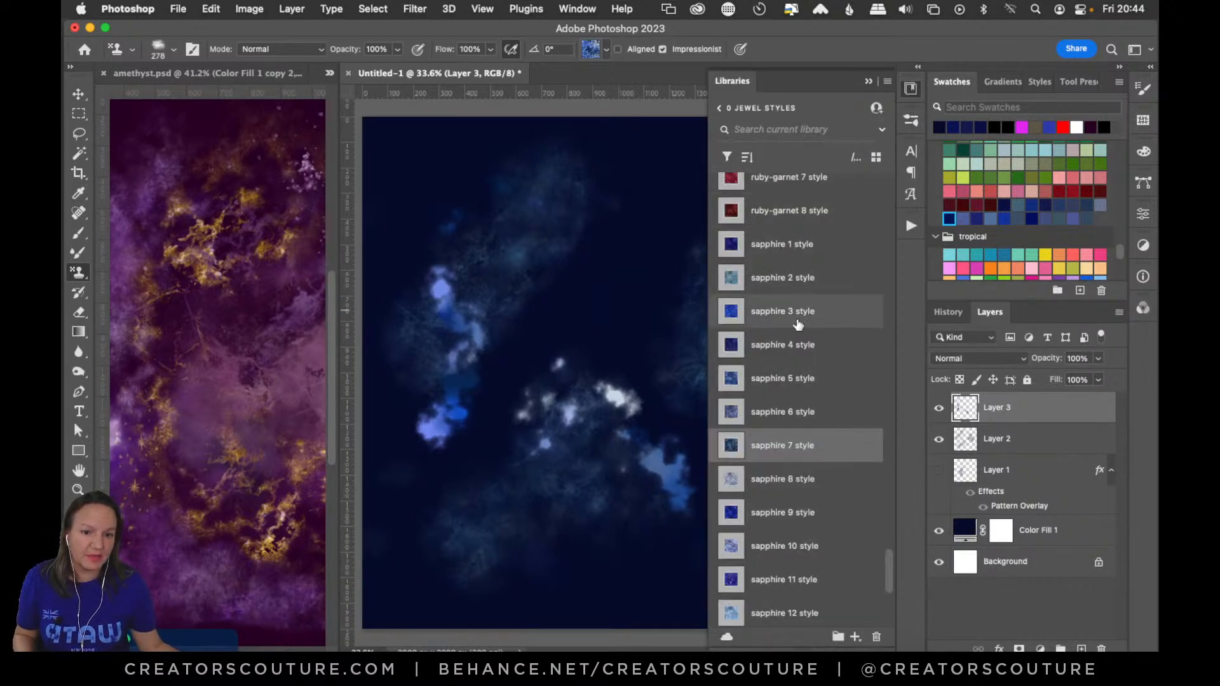
{"action": "left_click", "coordinate": [773, 379]}
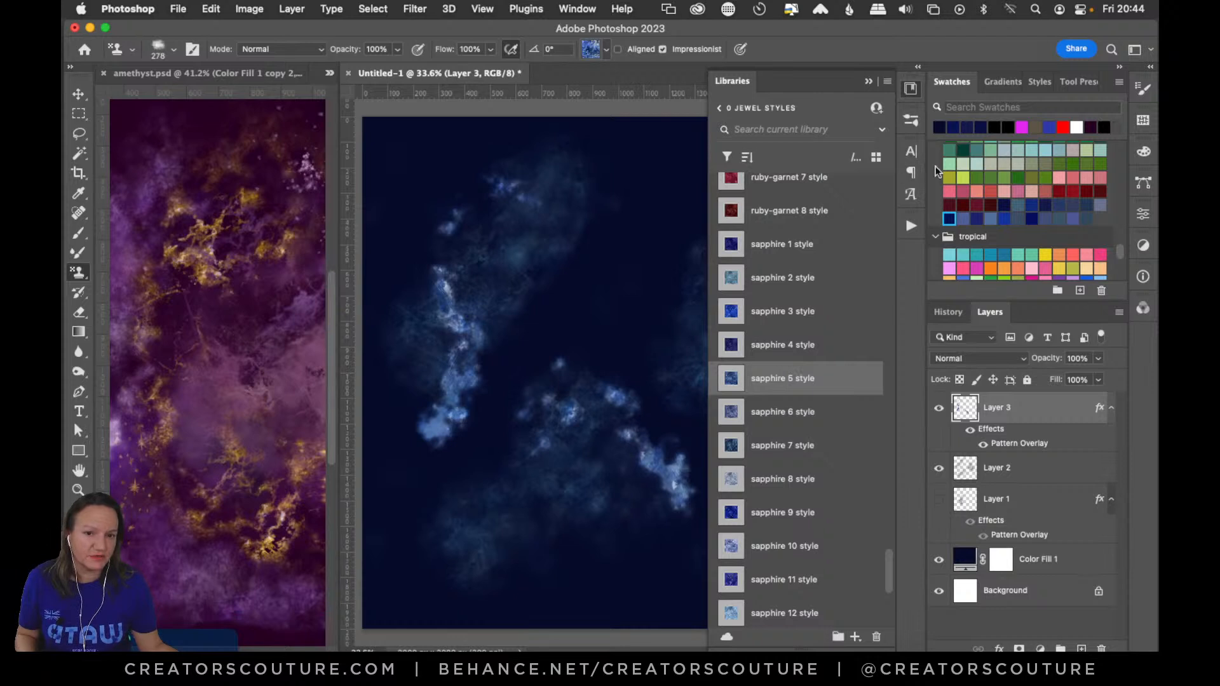
Erase all paint from Layer 3 and add a new empty layer above it
{"action": "left_click", "coordinate": [910, 94]}
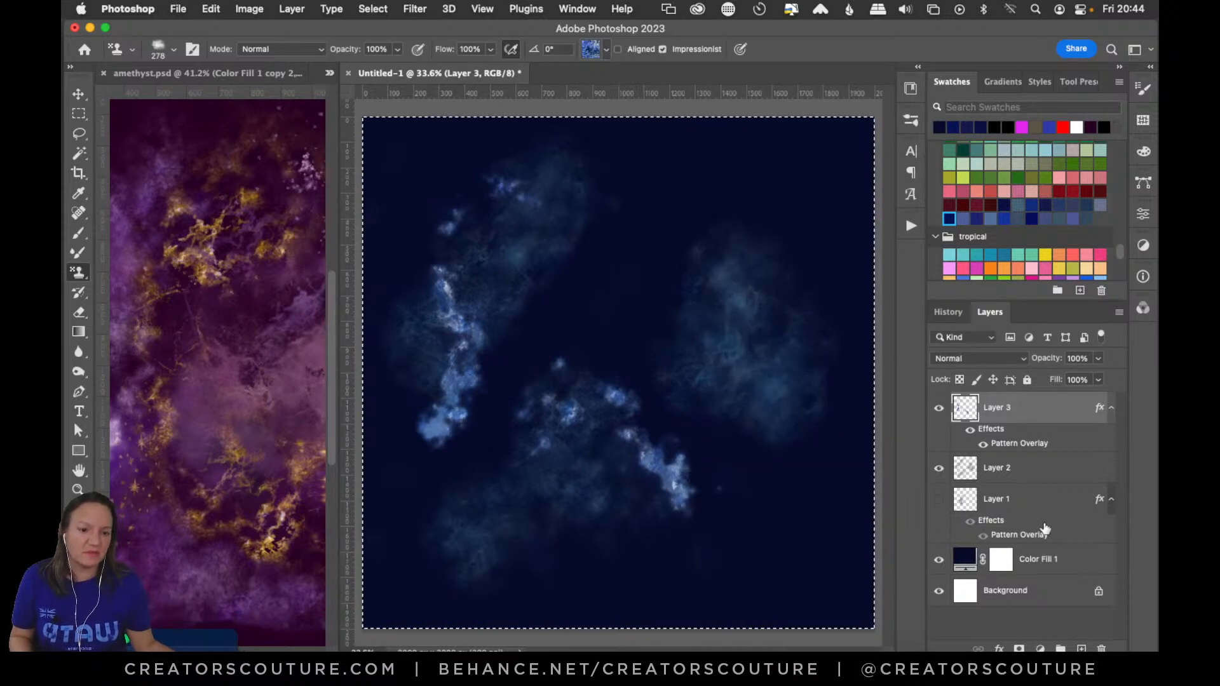
{"action": "left_click", "coordinate": [1082, 649]}
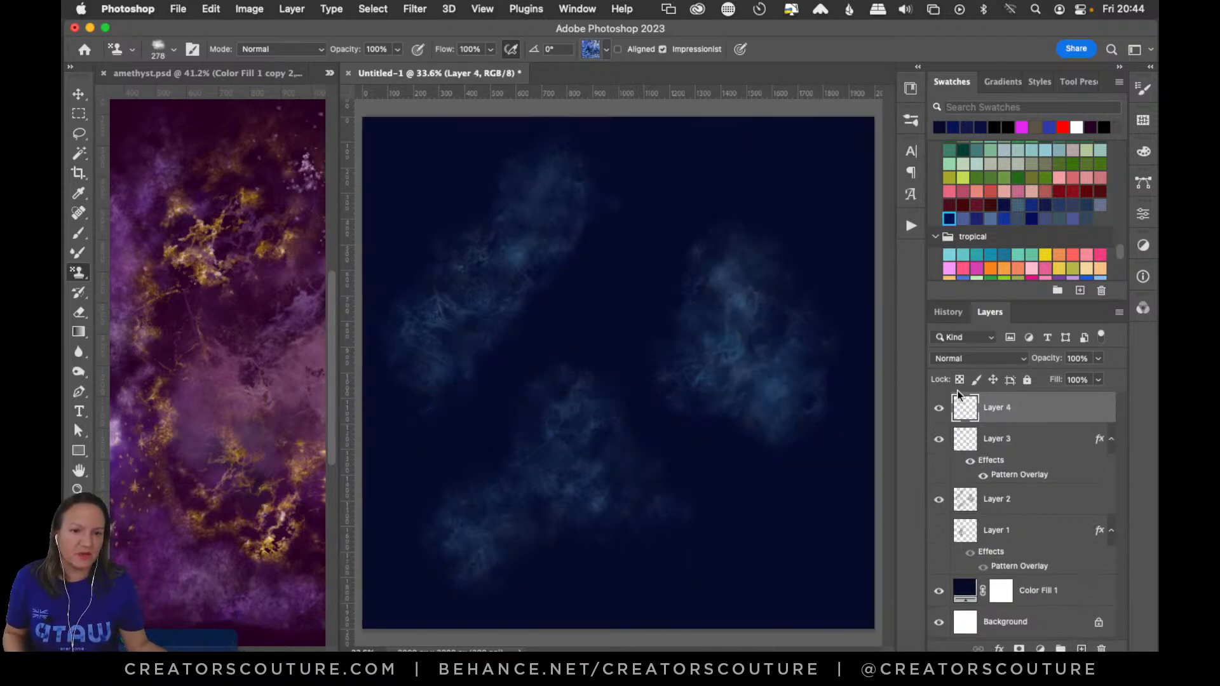
Try the 13-galaxy brush with several soft strokes across the centre of Layer 4, undoing each
{"action": "left_click", "coordinate": [910, 124]}
{"action": "left_click", "coordinate": [822, 420]}
{"action": "mouse_move", "coordinate": [647, 318]}
{"action": "left_mouse_down"}
{"action": "mouse_move", "coordinate": [607, 313]}
{"action": "mouse_move", "coordinate": [566, 342]}
{"action": "mouse_move", "coordinate": [616, 410]}
{"action": "left_mouse_up"}
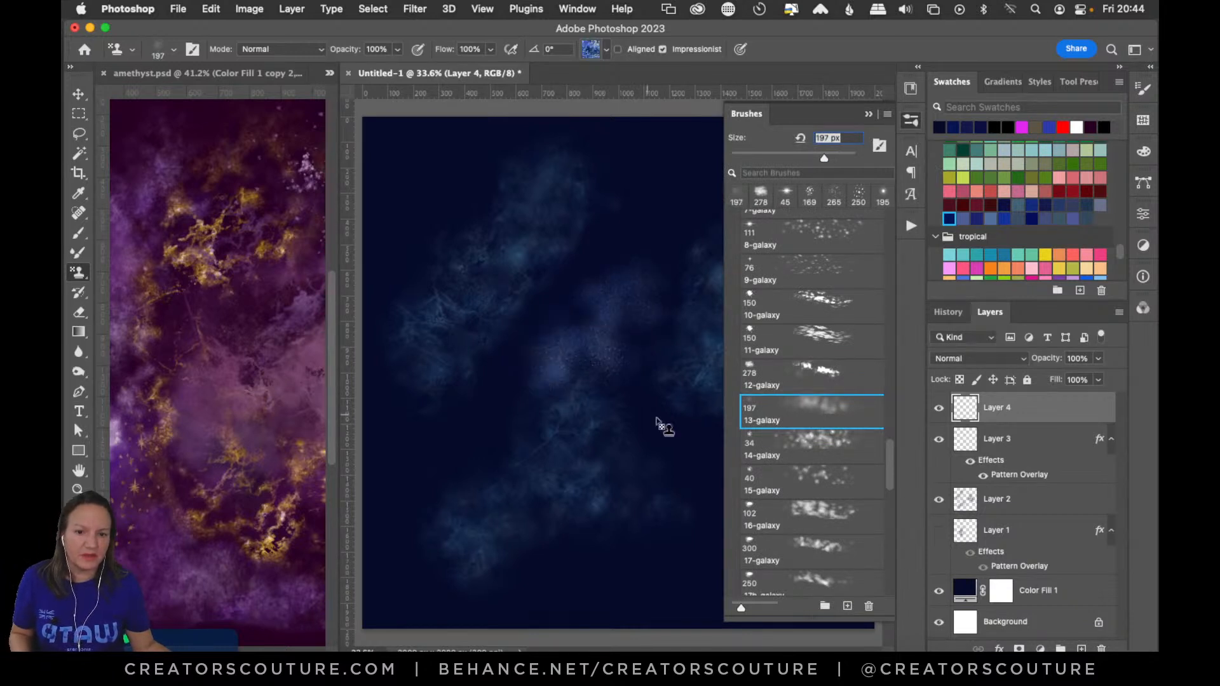
{"action": "key", "text": "super+z"}
{"action": "mouse_move", "coordinate": [586, 369]}
{"action": "left_mouse_down"}
{"action": "mouse_move", "coordinate": [516, 435]}
{"action": "mouse_move", "coordinate": [432, 466]}
{"action": "left_mouse_up"}
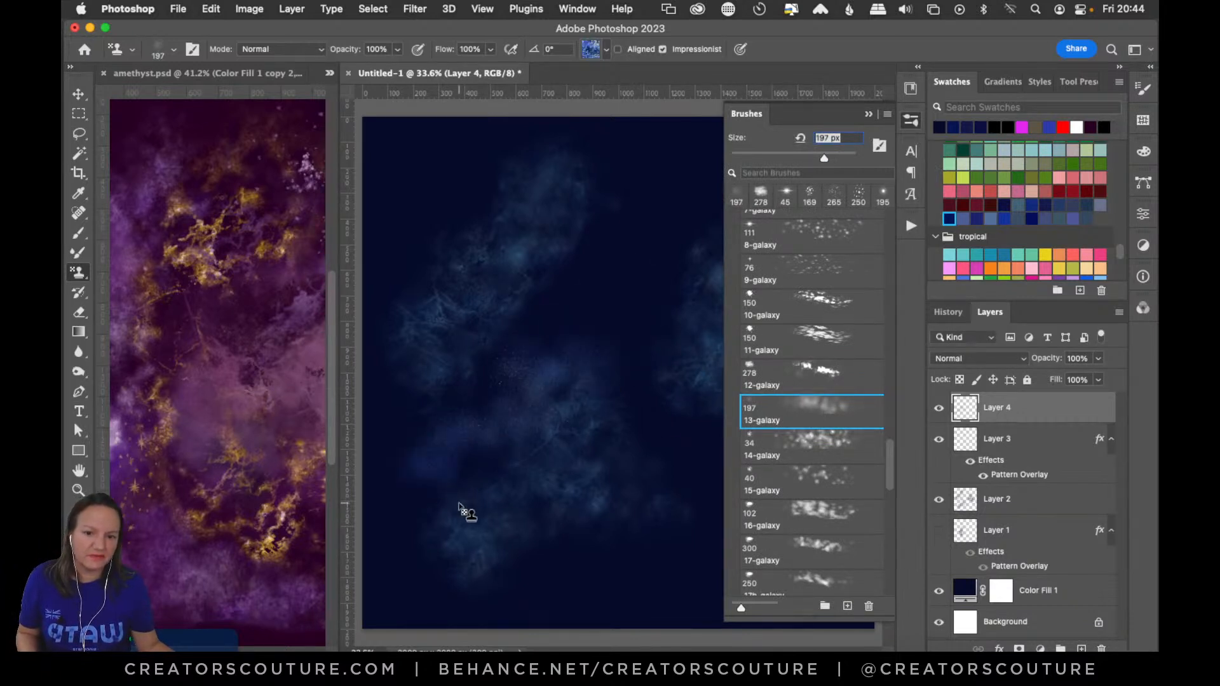
{"action": "key", "text": "super+z"}
{"action": "left_click_drag", "start_coordinate": [626, 251], "coordinate": [547, 400]}
{"action": "key", "text": "super+z"}
{"action": "mouse_move", "coordinate": [641, 289]}
{"action": "left_mouse_down"}
{"action": "mouse_move", "coordinate": [554, 324]}
{"action": "mouse_move", "coordinate": [468, 444]}
{"action": "left_mouse_up"}
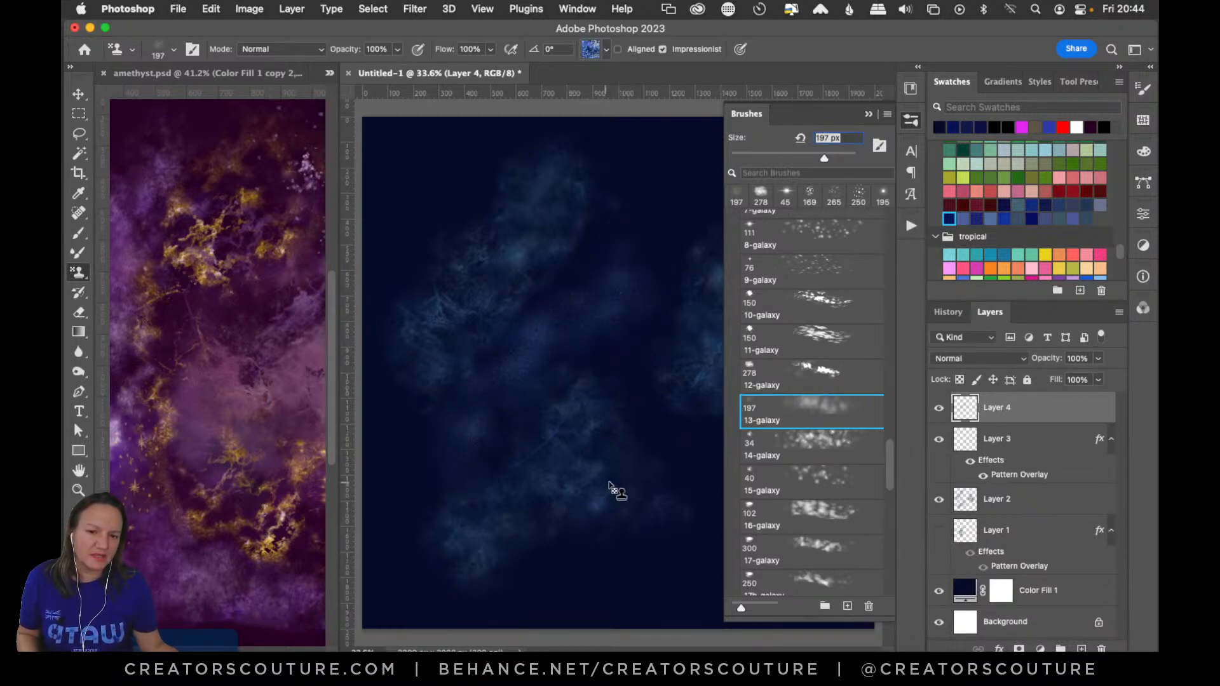
{"action": "key", "text": "super+z"}
Try the 14-galaxy brush with a test stroke on Layer 4 and undo it
{"action": "left_click", "coordinate": [789, 448]}
{"action": "left_click_drag", "start_coordinate": [591, 287], "coordinate": [619, 383]}
{"action": "key", "text": "super+z"}
Select a 195 px brush further down PS Galaxy Brushes and test it on Layer 4, including at 100% zoom, undoing each stroke
{"action": "left_click_drag", "start_coordinate": [894, 468], "coordinate": [887, 498]}
{"action": "left_click", "coordinate": [819, 445]}
{"action": "mouse_move", "coordinate": [648, 305]}
{"action": "left_mouse_down"}
{"action": "mouse_move", "coordinate": [629, 373]}
{"action": "mouse_move", "coordinate": [649, 404]}
{"action": "left_mouse_up"}
{"action": "key", "text": "super+z"}
{"action": "left_click", "coordinate": [909, 122]}
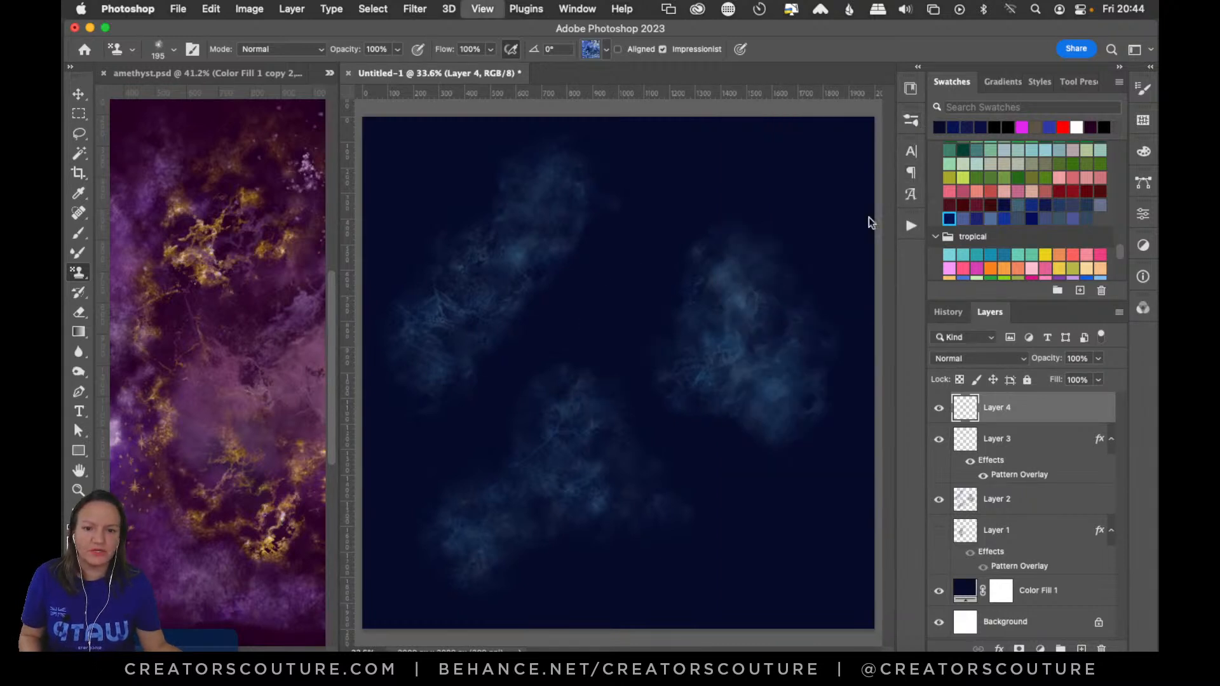
{"action": "key", "text": "super+1"}
{"action": "mouse_move", "coordinate": [635, 239]}
{"action": "left_mouse_down"}
{"action": "mouse_move", "coordinate": [584, 259]}
{"action": "mouse_move", "coordinate": [638, 331]}
{"action": "mouse_move", "coordinate": [596, 395]}
{"action": "mouse_move", "coordinate": [538, 445]}
{"action": "mouse_move", "coordinate": [643, 512]}
{"action": "left_mouse_up"}
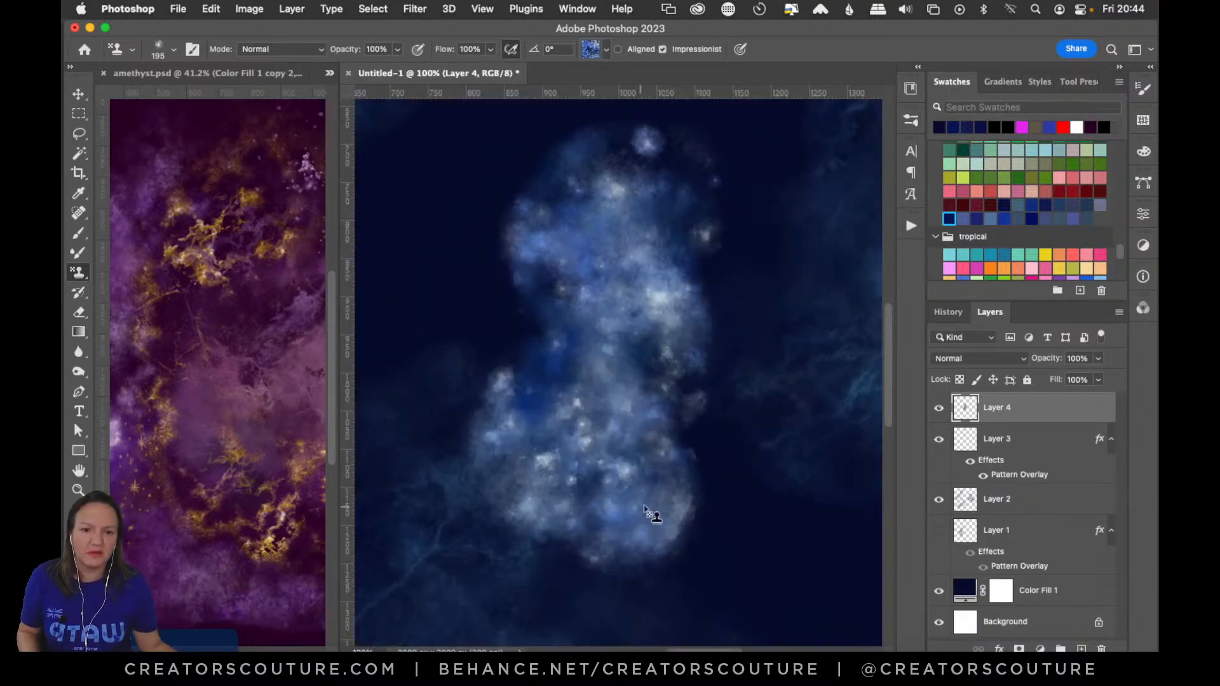
{"action": "key", "text": "super+z"}
{"action": "mouse_move", "coordinate": [539, 215]}
{"action": "left_mouse_down"}
{"action": "mouse_move", "coordinate": [533, 291]}
{"action": "mouse_move", "coordinate": [586, 416]}
{"action": "mouse_move", "coordinate": [686, 496]}
{"action": "mouse_move", "coordinate": [705, 559]}
{"action": "left_mouse_up"}
{"action": "key", "text": "super+z"}
Try the first sapphire pattern with a galaxy brush stroke on Layer 4 and undo it
{"action": "left_click", "coordinate": [591, 49]}
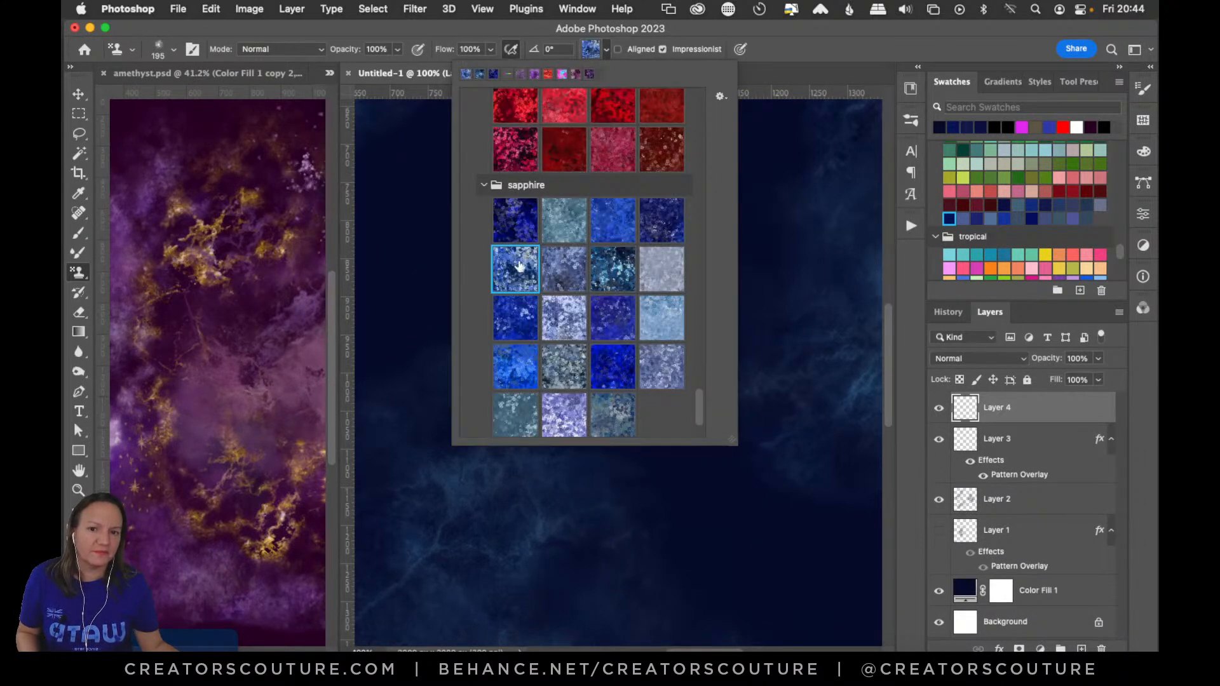
{"action": "left_click", "coordinate": [513, 220]}
{"action": "mouse_move", "coordinate": [439, 191]}
{"action": "left_mouse_down"}
{"action": "mouse_move", "coordinate": [418, 229]}
{"action": "mouse_move", "coordinate": [510, 226]}
{"action": "mouse_move", "coordinate": [540, 277]}
{"action": "mouse_move", "coordinate": [503, 372]}
{"action": "mouse_move", "coordinate": [602, 356]}
{"action": "mouse_move", "coordinate": [616, 432]}
{"action": "left_mouse_up"}
{"action": "key", "text": "super+z"}
Switch to the seventh, teal sapphire pattern, test it with a stroke on Layer 4 and undo it
{"action": "left_click", "coordinate": [589, 52]}
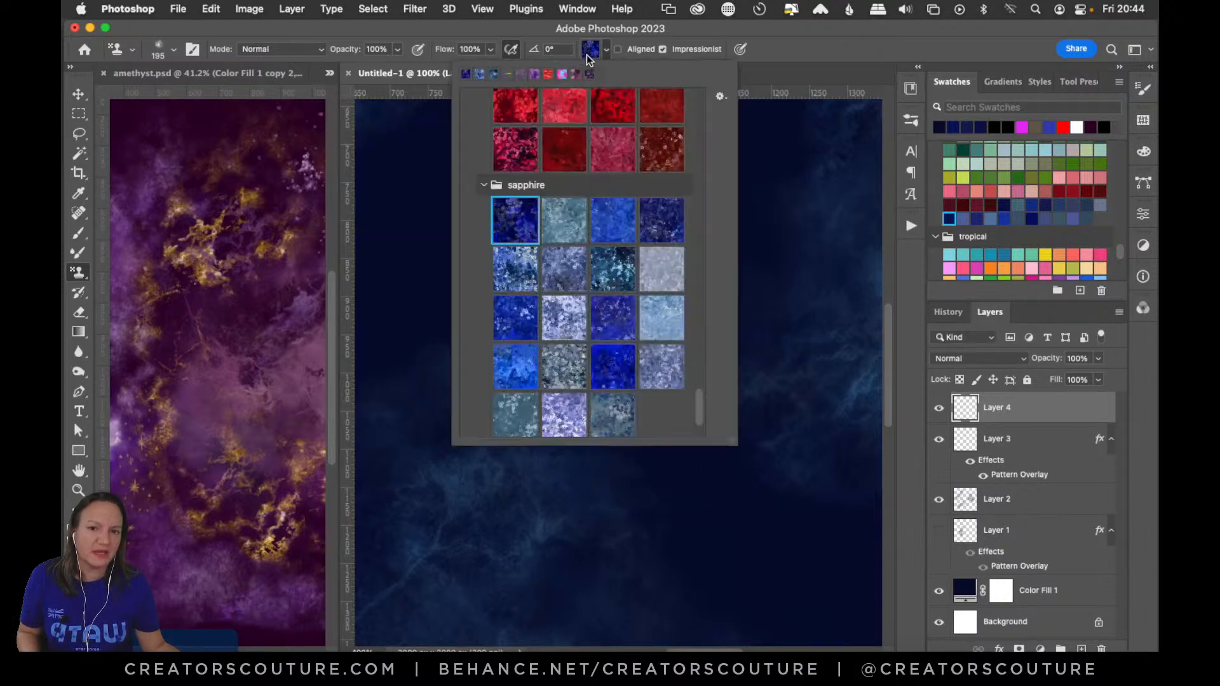
{"action": "left_click", "coordinate": [621, 286]}
{"action": "left_click", "coordinate": [731, 452]}
{"action": "mouse_move", "coordinate": [782, 283]}
{"action": "left_mouse_down"}
{"action": "mouse_move", "coordinate": [757, 305]}
{"action": "mouse_move", "coordinate": [594, 363]}
{"action": "mouse_move", "coordinate": [620, 436]}
{"action": "left_mouse_up"}
{"action": "key", "text": "super+z"}
Try the last sapphire pattern on Layer 4 at 100% and at full-canvas view, undoing both strokes
{"action": "left_click", "coordinate": [591, 49]}
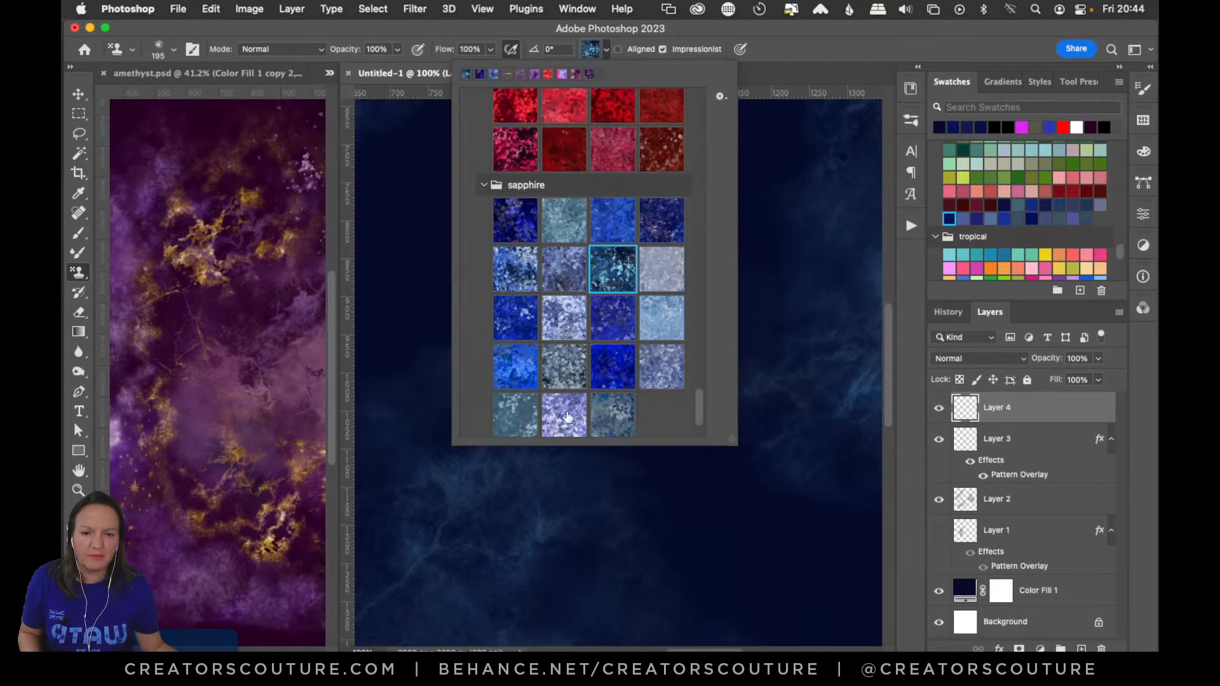
{"action": "double_click", "coordinate": [604, 419]}
{"action": "mouse_move", "coordinate": [809, 225]}
{"action": "left_mouse_down"}
{"action": "mouse_move", "coordinate": [653, 346]}
{"action": "mouse_move", "coordinate": [737, 425]}
{"action": "left_mouse_up"}
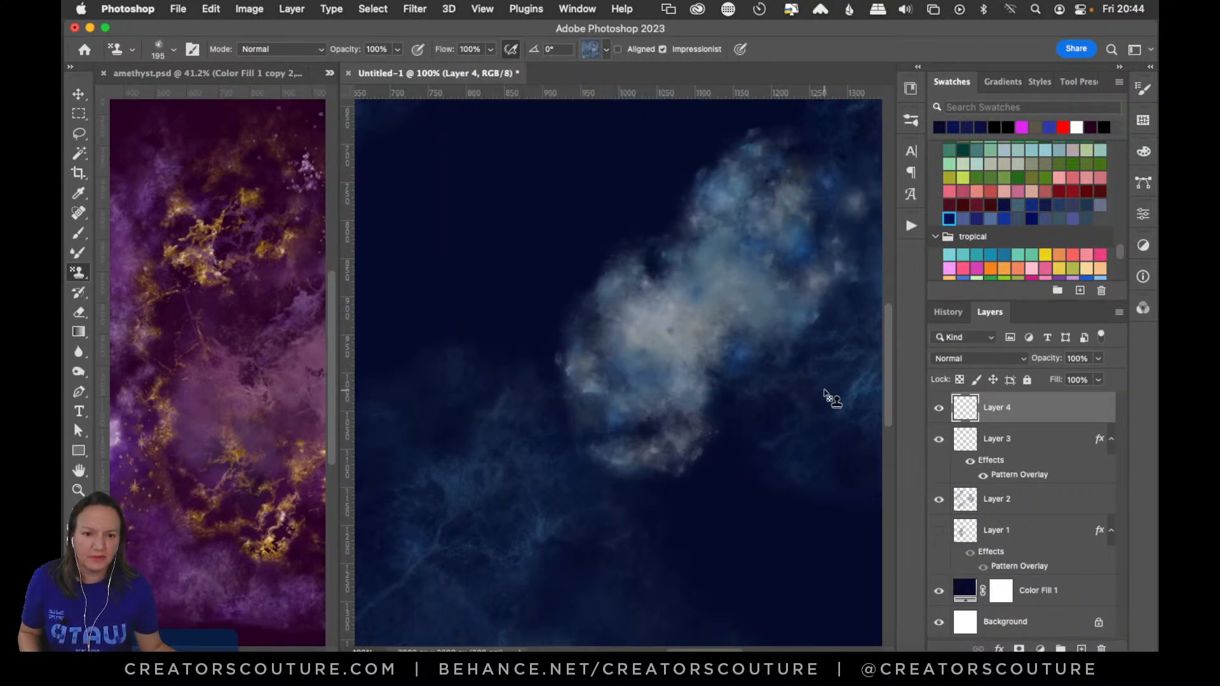
{"action": "key", "text": "super+z"}
{"action": "key", "text": "super+0"}
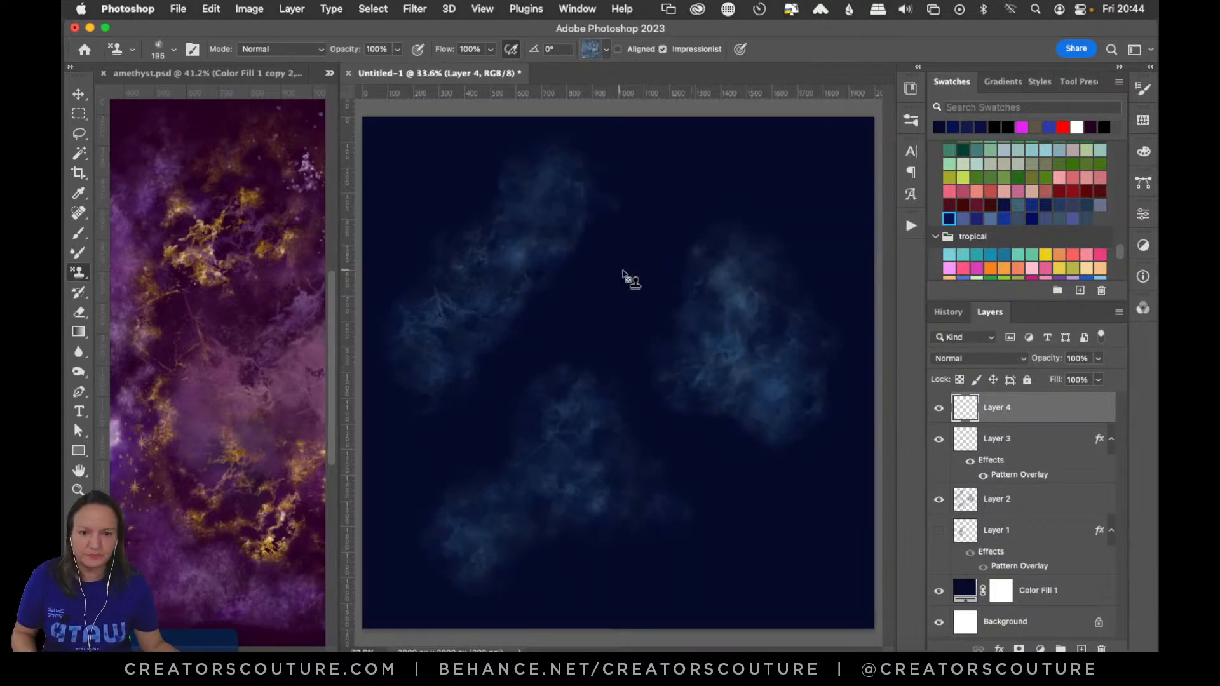
{"action": "mouse_move", "coordinate": [691, 242]}
{"action": "left_mouse_down"}
{"action": "mouse_move", "coordinate": [604, 314]}
{"action": "mouse_move", "coordinate": [562, 372]}
{"action": "left_mouse_up"}
{"action": "key", "text": "super+z"}
Try the fourth, dark blue sapphire pattern with a stroke on Layer 4 and undo it
{"action": "left_click", "coordinate": [588, 48]}
{"action": "left_click", "coordinate": [659, 225]}
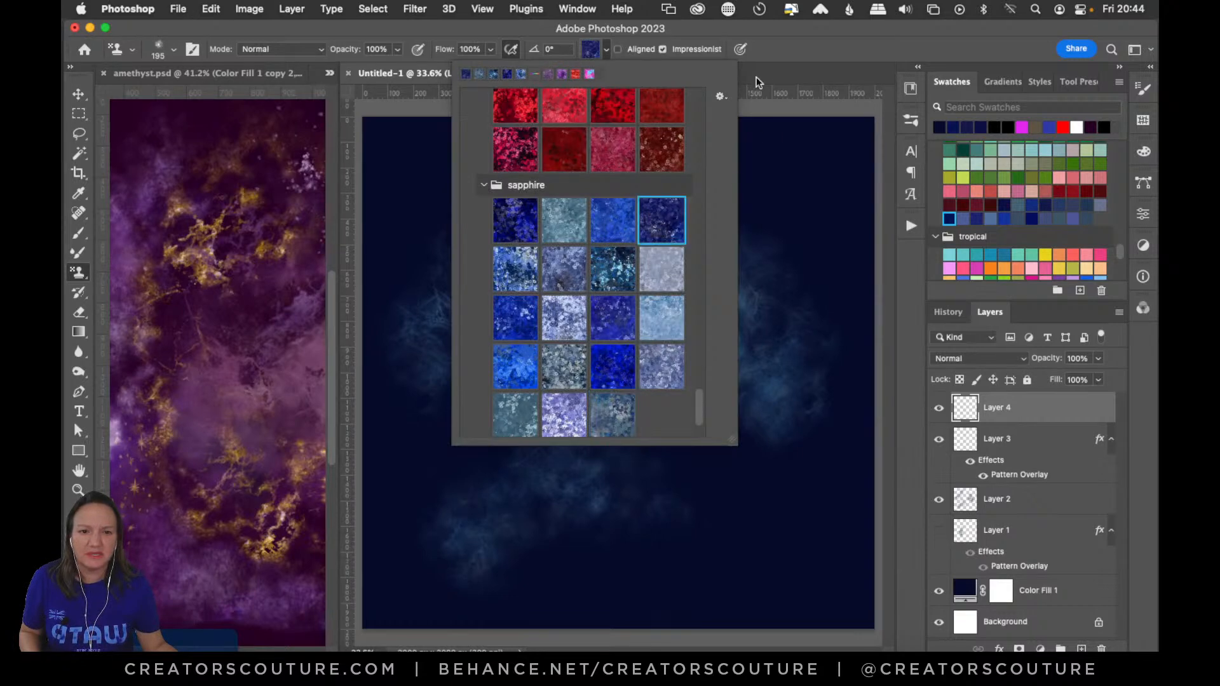
{"action": "left_click", "coordinate": [775, 75]}
{"action": "mouse_move", "coordinate": [671, 220]}
{"action": "left_mouse_down"}
{"action": "mouse_move", "coordinate": [650, 297]}
{"action": "mouse_move", "coordinate": [589, 313]}
{"action": "left_mouse_up"}
{"action": "key", "text": "super+z"}
Choose the sixth, grey-blue sapphire pattern, test it with a diagonal stroke on Layer 4 and undo the stroke
{"action": "left_click", "coordinate": [591, 49]}
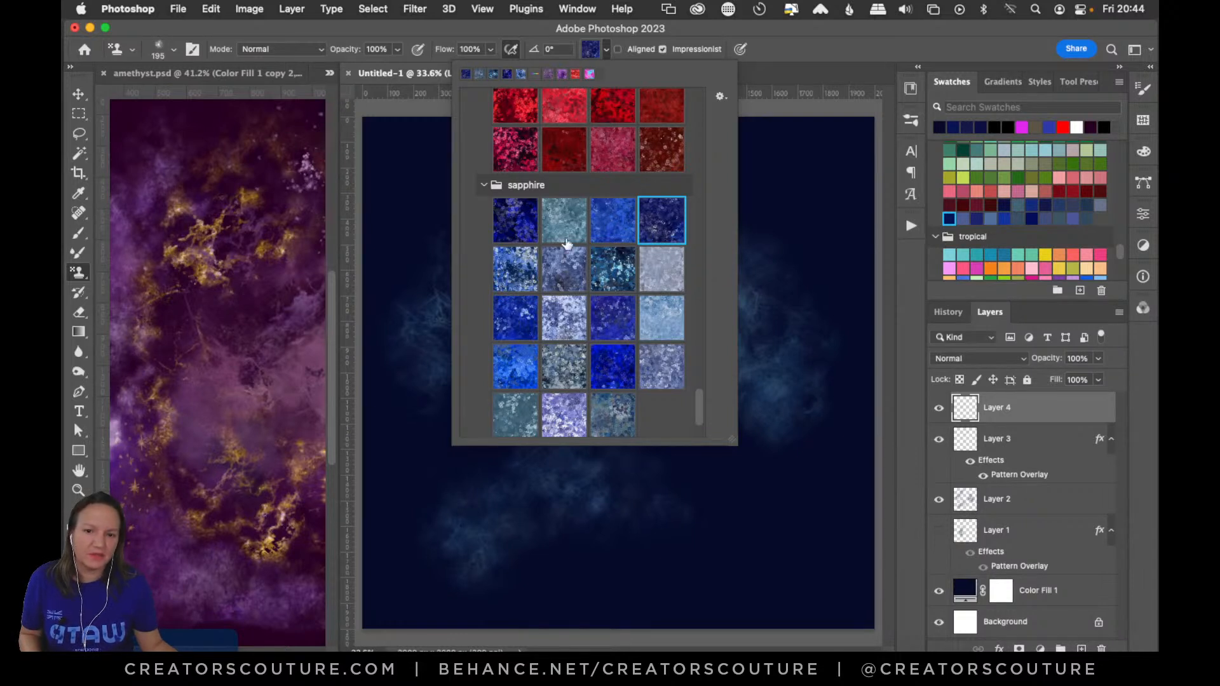
{"action": "left_click", "coordinate": [578, 283]}
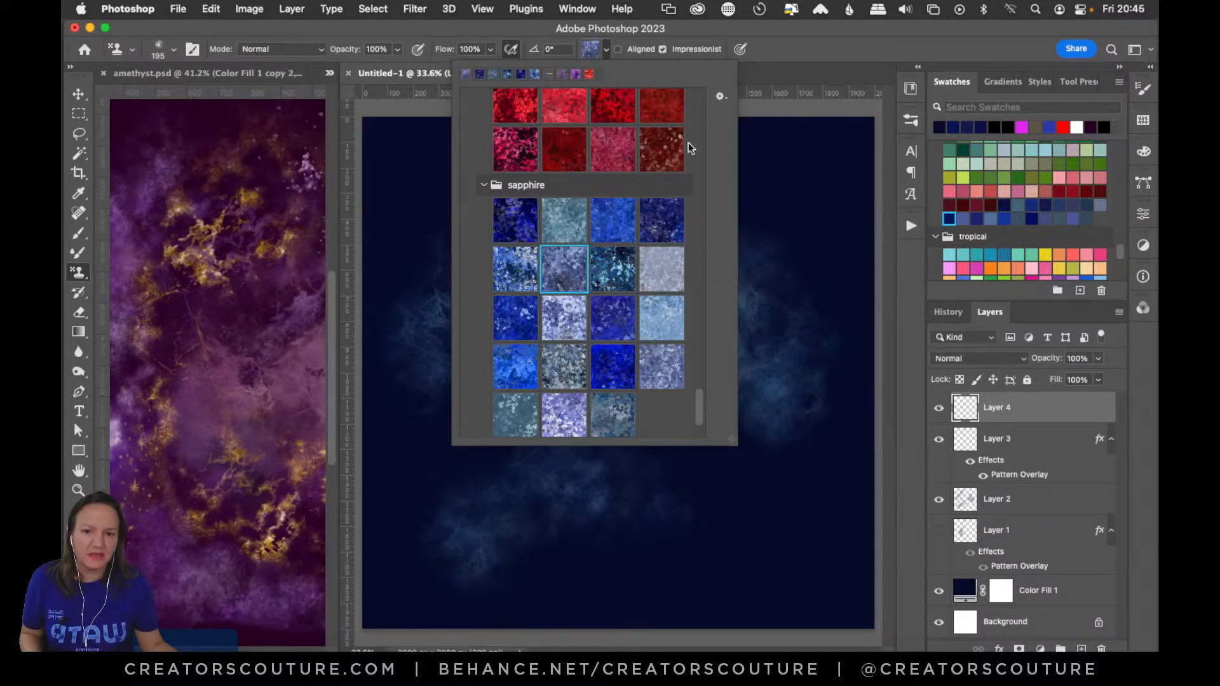
{"action": "left_click", "coordinate": [784, 54]}
{"action": "mouse_move", "coordinate": [658, 242]}
{"action": "left_mouse_down"}
{"action": "mouse_move", "coordinate": [591, 294]}
{"action": "mouse_move", "coordinate": [533, 305]}
{"action": "mouse_move", "coordinate": [486, 378]}
{"action": "left_mouse_up"}
{"action": "key", "text": "super+z"}
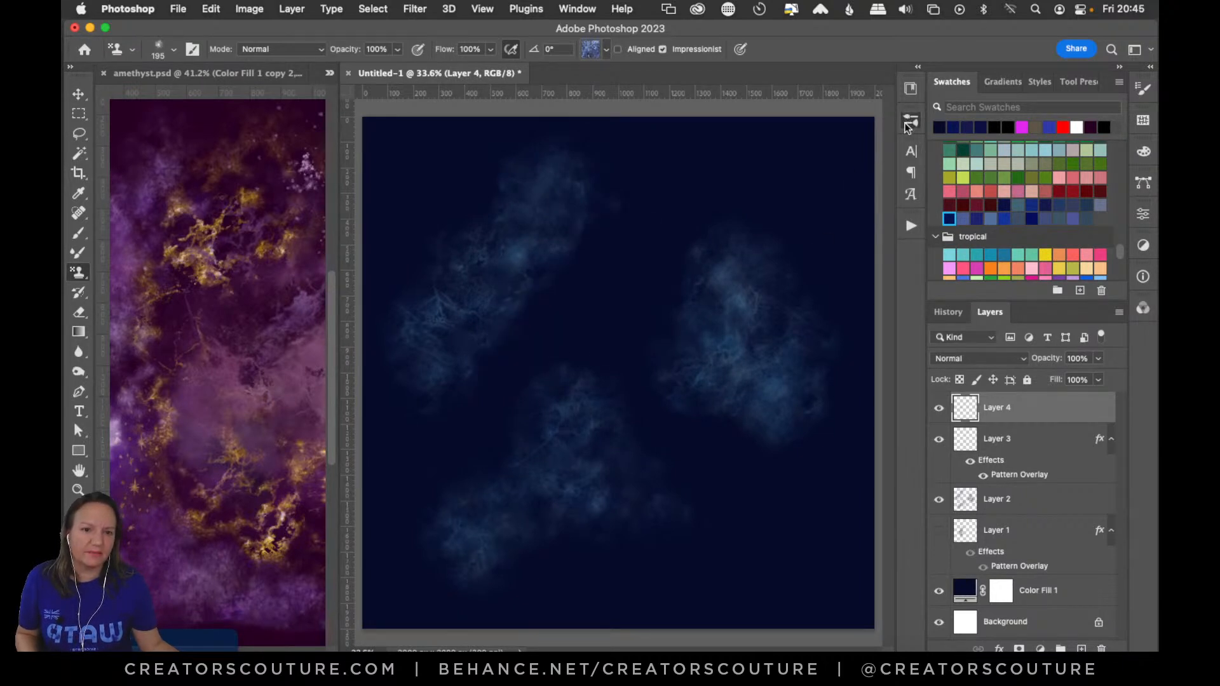
Try the 21-galaxy brush with two diagonal strokes on Layer 4 and undo both
{"action": "left_click", "coordinate": [911, 119]}
{"action": "left_click", "coordinate": [799, 462]}
{"action": "mouse_move", "coordinate": [580, 267]}
{"action": "left_mouse_down"}
{"action": "mouse_move", "coordinate": [539, 337]}
{"action": "mouse_move", "coordinate": [492, 373]}
{"action": "mouse_move", "coordinate": [486, 416]}
{"action": "left_mouse_up"}
{"action": "key", "text": "super+z"}
{"action": "mouse_move", "coordinate": [649, 252]}
{"action": "left_mouse_down"}
{"action": "mouse_move", "coordinate": [604, 291]}
{"action": "mouse_move", "coordinate": [531, 323]}
{"action": "mouse_move", "coordinate": [493, 363]}
{"action": "mouse_move", "coordinate": [536, 427]}
{"action": "left_mouse_up"}
{"action": "key", "text": "super+z"}
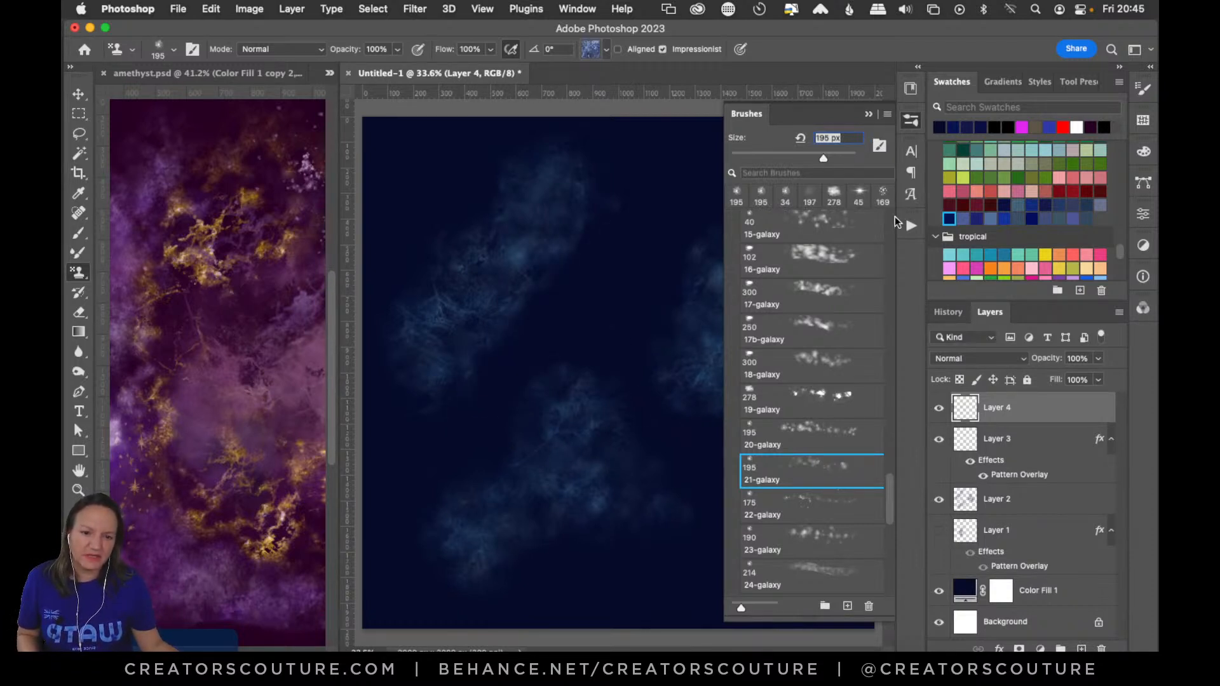
Choose the 23-galaxy brush and stamp the grey-blue pattern on Layer 4, diagonally through the canvas centre and in its lower-left area
{"action": "left_click", "coordinate": [810, 547]}
{"action": "mouse_move", "coordinate": [612, 270]}
{"action": "left_mouse_down"}
{"action": "mouse_move", "coordinate": [551, 270]}
{"action": "mouse_move", "coordinate": [439, 452]}
{"action": "left_mouse_up"}
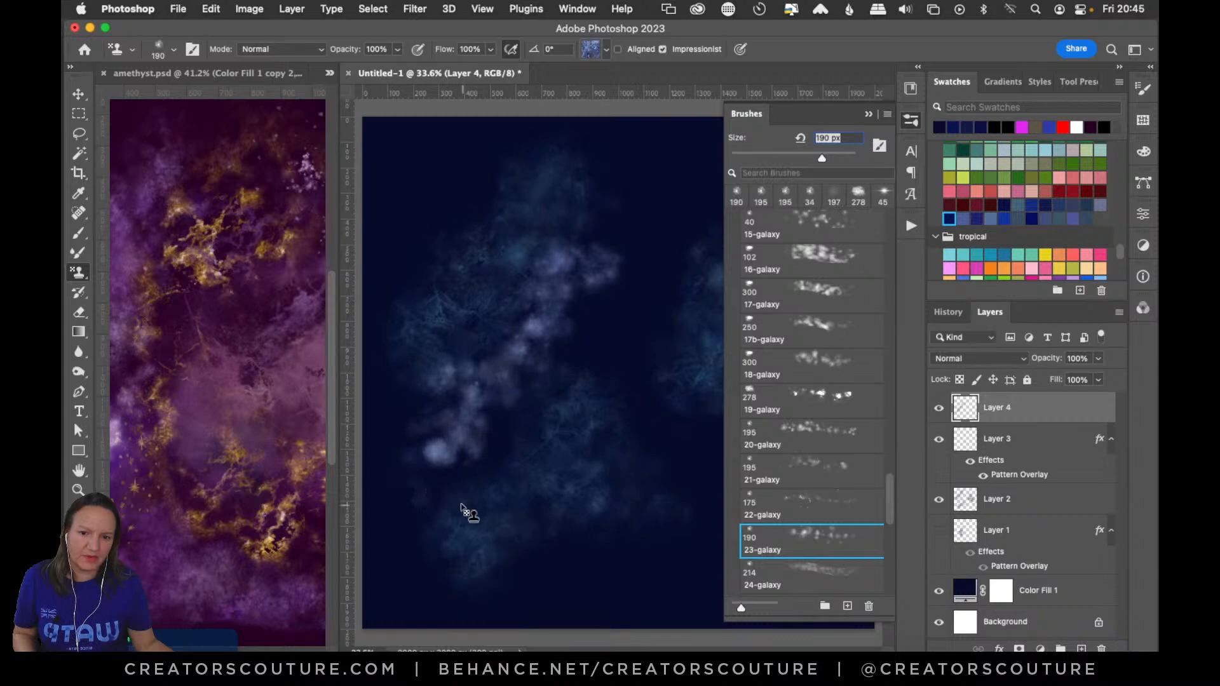
{"action": "left_click", "coordinate": [912, 125]}
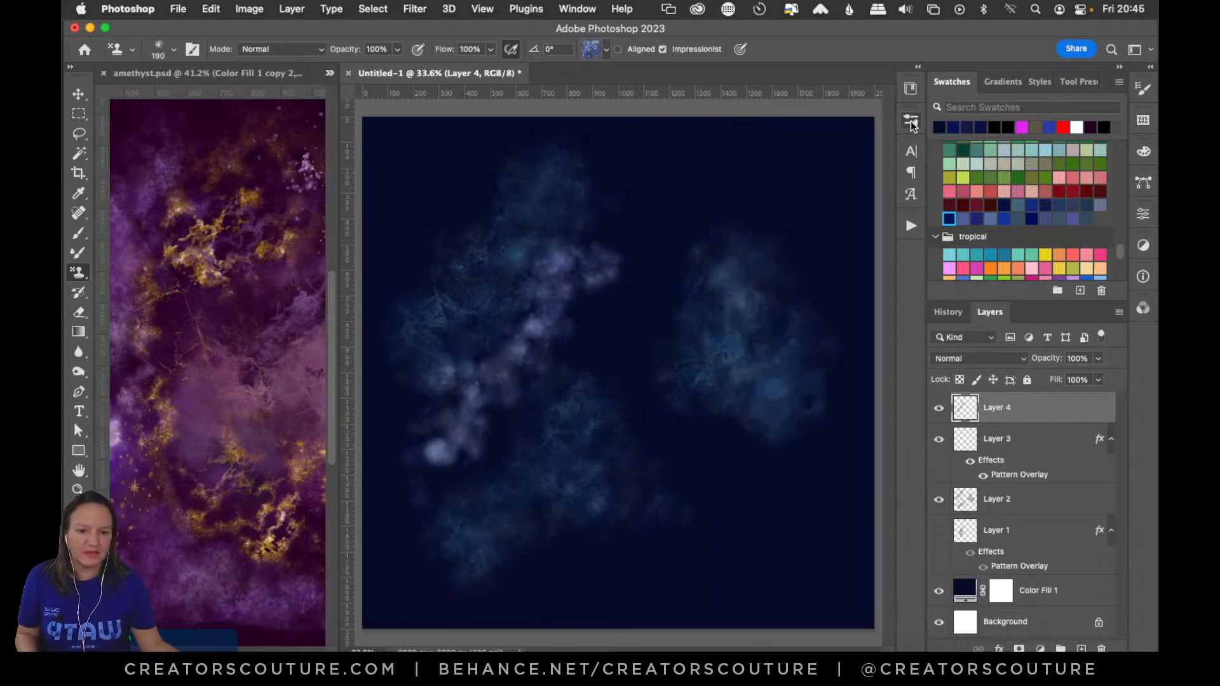
{"action": "key", "text": "super+z"}
{"action": "mouse_move", "coordinate": [654, 222]}
{"action": "left_mouse_down"}
{"action": "mouse_move", "coordinate": [614, 265]}
{"action": "mouse_move", "coordinate": [630, 382]}
{"action": "mouse_move", "coordinate": [667, 418]}
{"action": "mouse_move", "coordinate": [675, 461]}
{"action": "mouse_move", "coordinate": [737, 481]}
{"action": "mouse_move", "coordinate": [779, 545]}
{"action": "left_mouse_up"}
{"action": "mouse_move", "coordinate": [569, 463]}
{"action": "left_mouse_down"}
{"action": "mouse_move", "coordinate": [477, 468]}
{"action": "mouse_move", "coordinate": [427, 504]}
{"action": "mouse_move", "coordinate": [417, 566]}
{"action": "left_mouse_up"}
{"action": "key", "text": "super+z"}
{"action": "mouse_move", "coordinate": [455, 482]}
{"action": "left_mouse_down"}
{"action": "mouse_move", "coordinate": [424, 498]}
{"action": "mouse_move", "coordinate": [407, 568]}
{"action": "left_mouse_up"}
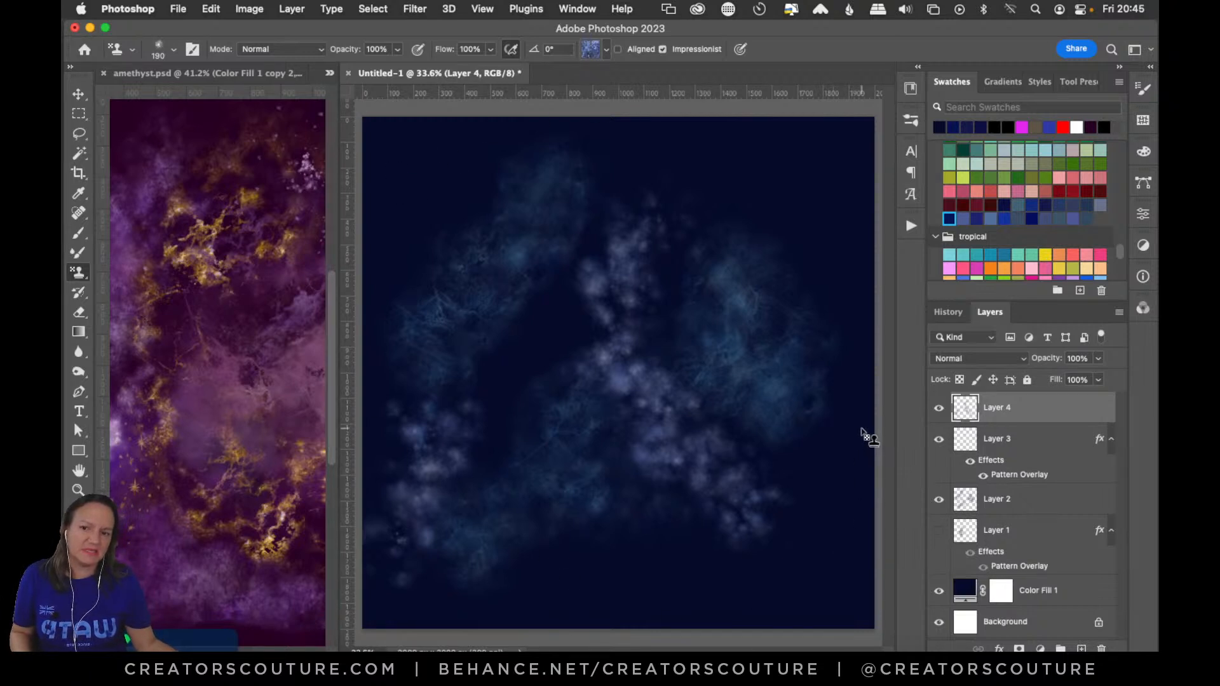
Add a new layer above Layer 4 and apply the Gold 8 style to it
{"action": "left_click", "coordinate": [1081, 648]}
{"action": "left_click", "coordinate": [1035, 80]}
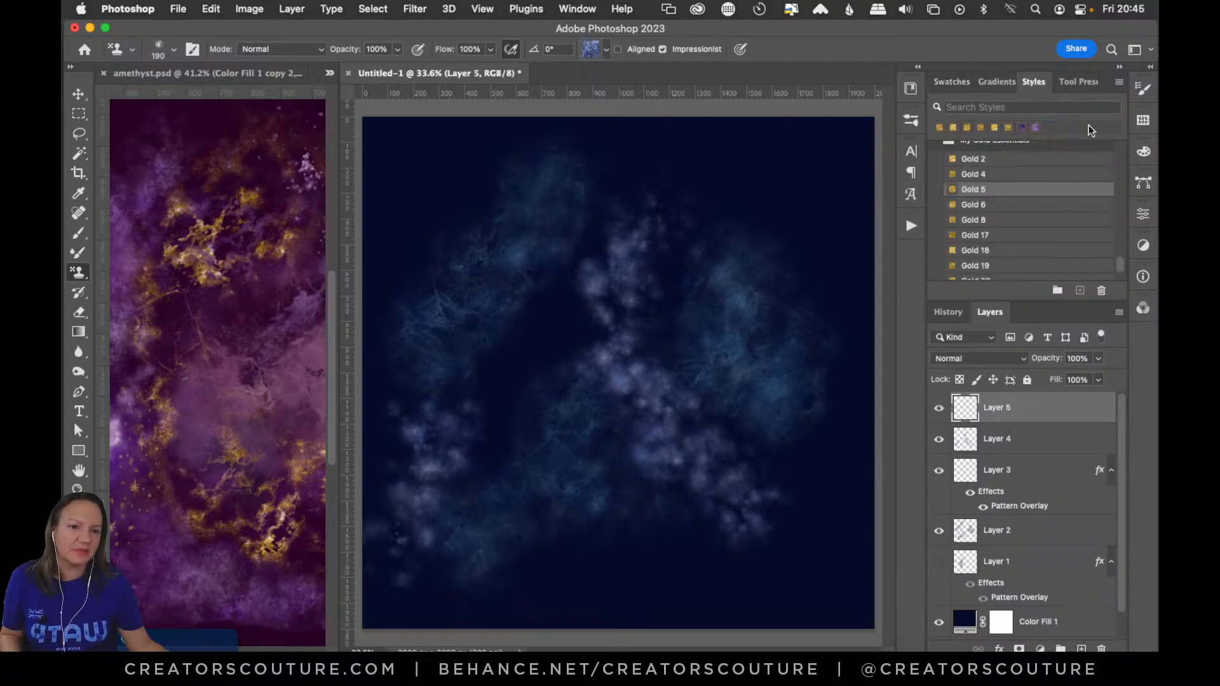
{"action": "left_click", "coordinate": [997, 225]}
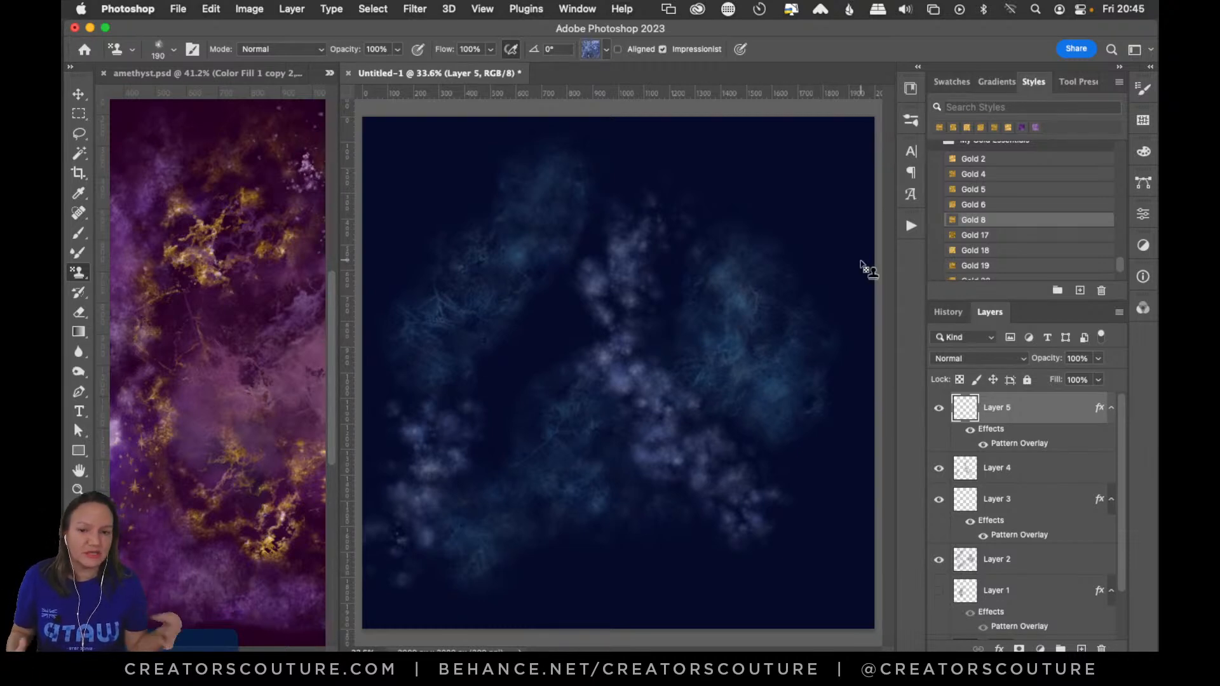
Choose the 3-marble brush and stamp gold veining on Layer 5 down the artwork's left side to its lower-left corner
{"action": "left_click", "coordinate": [911, 120]}
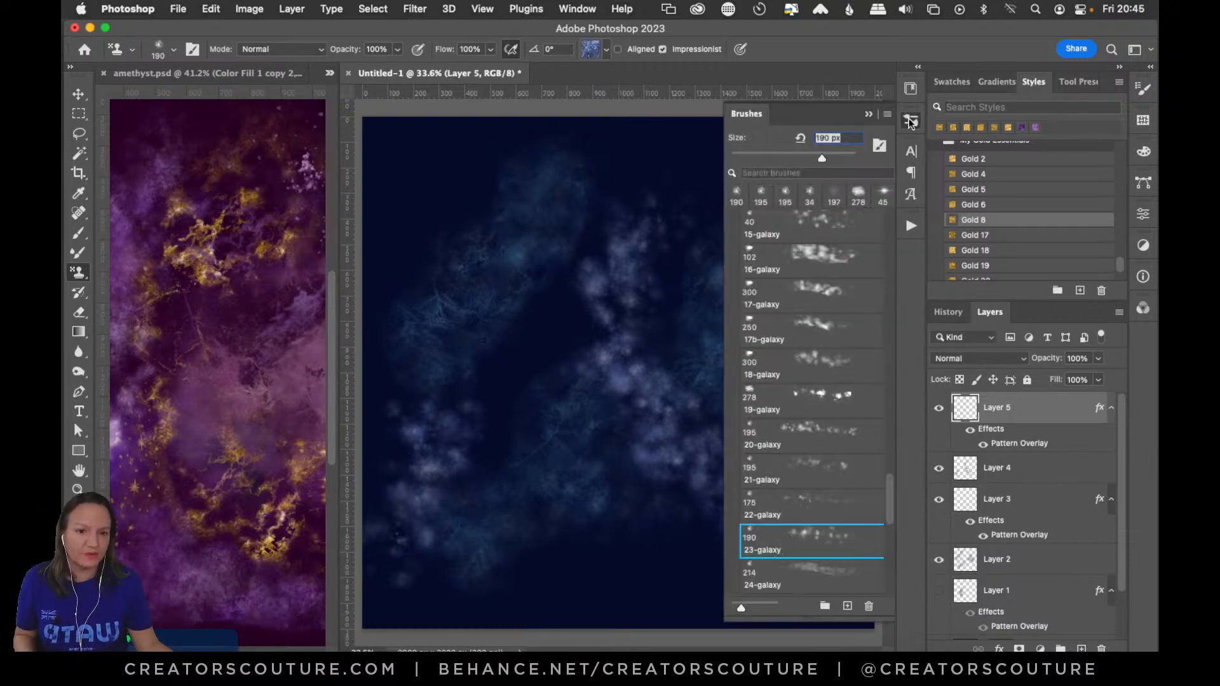
{"action": "mouse_move", "coordinate": [887, 497]}
{"action": "left_mouse_down"}
{"action": "mouse_move", "coordinate": [902, 343]}
{"action": "mouse_move", "coordinate": [859, 342]}
{"action": "mouse_move", "coordinate": [888, 262]}
{"action": "mouse_move", "coordinate": [882, 284]}
{"action": "left_mouse_up"}
{"action": "left_click", "coordinate": [829, 241]}
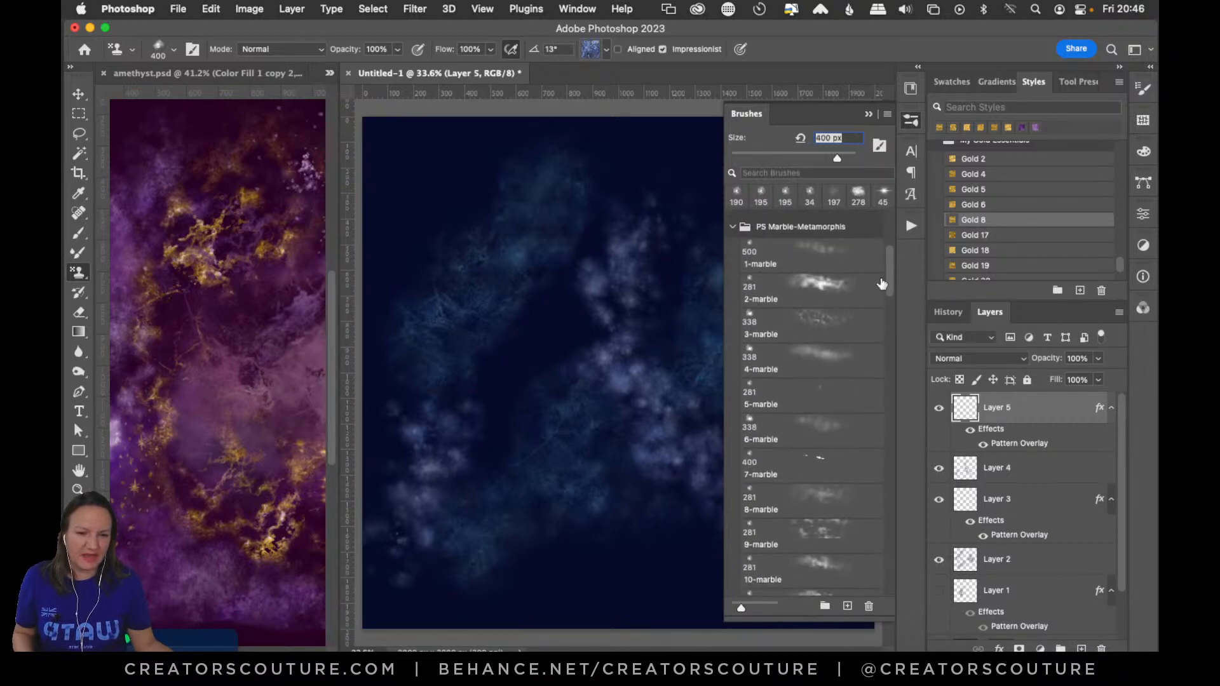
{"action": "left_click", "coordinate": [811, 340]}
{"action": "left_click_drag", "start_coordinate": [638, 258], "coordinate": [490, 428]}
{"action": "key", "text": "super+z"}
{"action": "mouse_move", "coordinate": [574, 216]}
{"action": "left_mouse_down"}
{"action": "mouse_move", "coordinate": [534, 333]}
{"action": "mouse_move", "coordinate": [468, 397]}
{"action": "mouse_move", "coordinate": [462, 540]}
{"action": "left_mouse_up"}
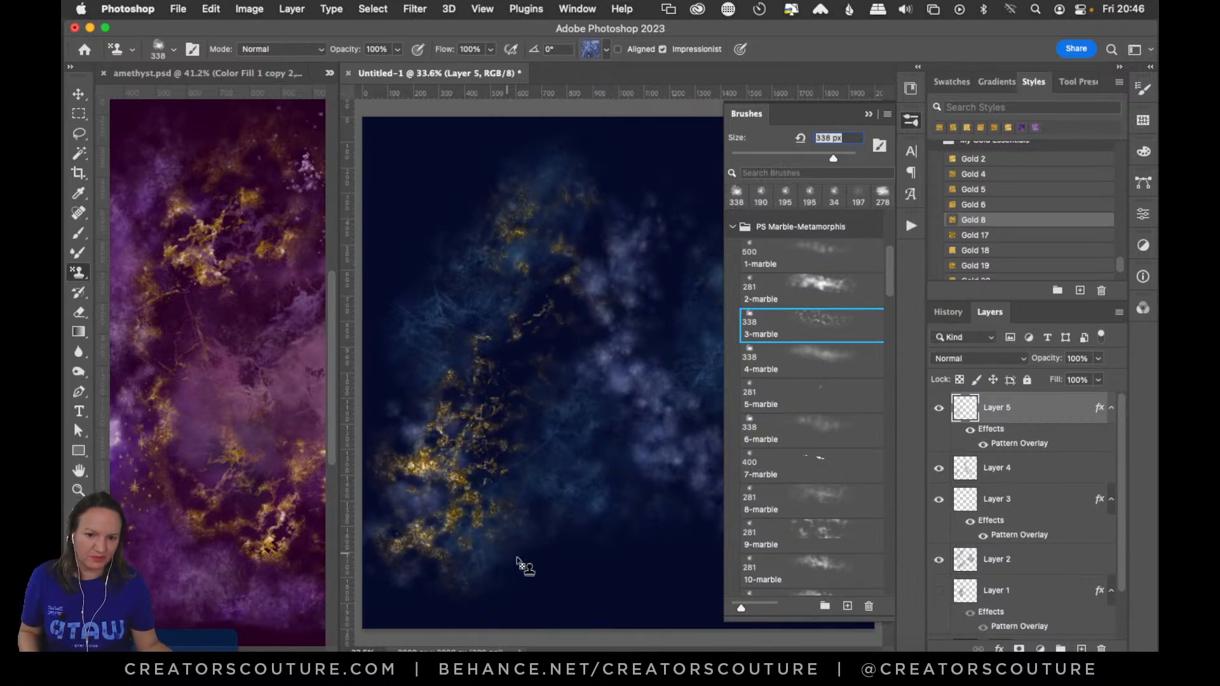
{"action": "left_click", "coordinate": [911, 122]}
Stamp more gold veining on Layer 5, from the upper centre down the right side of the artwork
{"action": "left_click", "coordinate": [78, 491]}
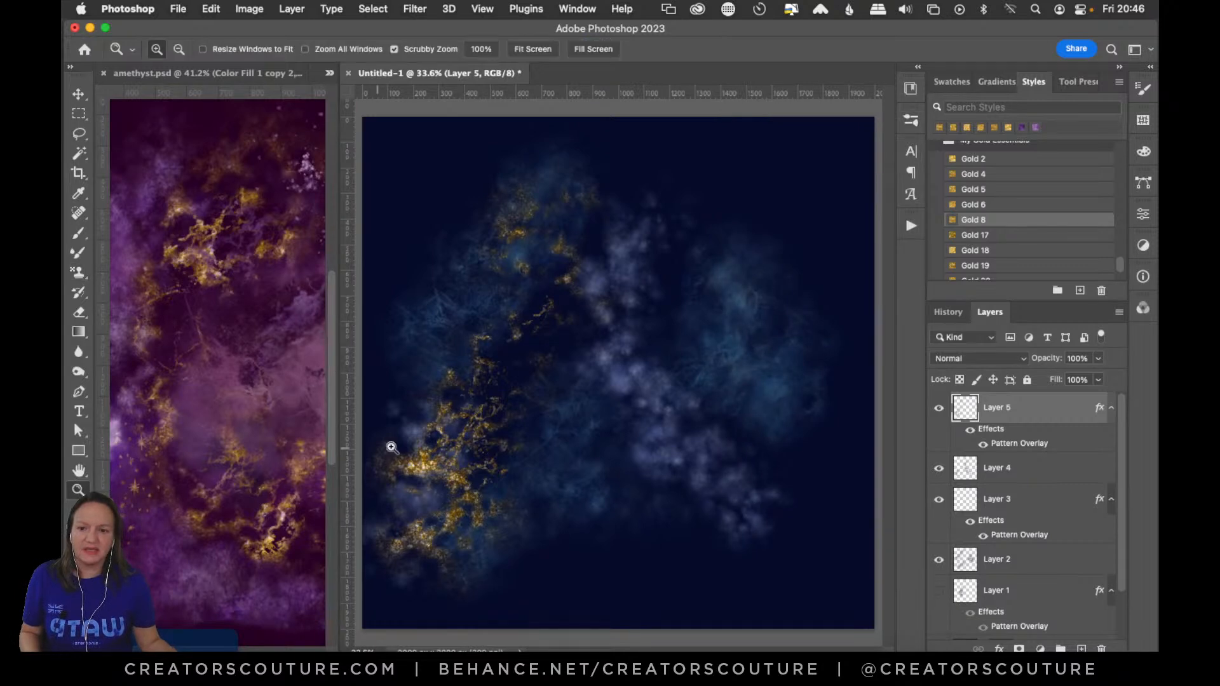
{"action": "left_click_drag", "start_coordinate": [490, 401], "coordinate": [531, 486]}
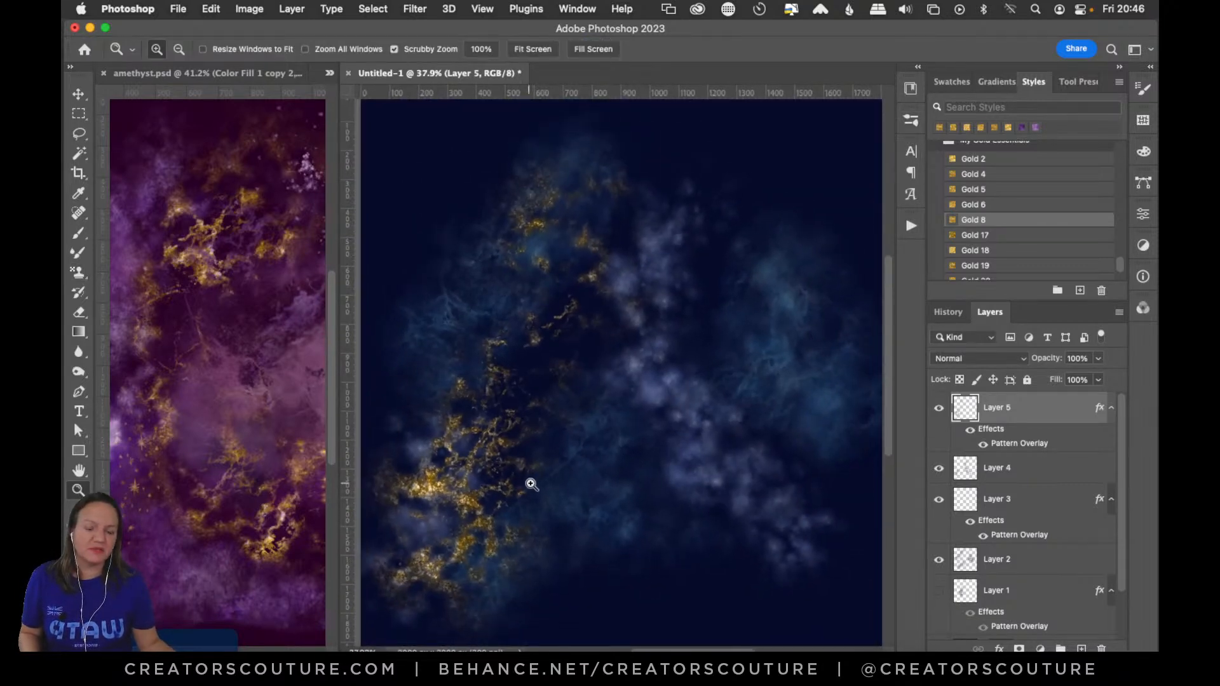
{"action": "left_click", "coordinate": [78, 273]}
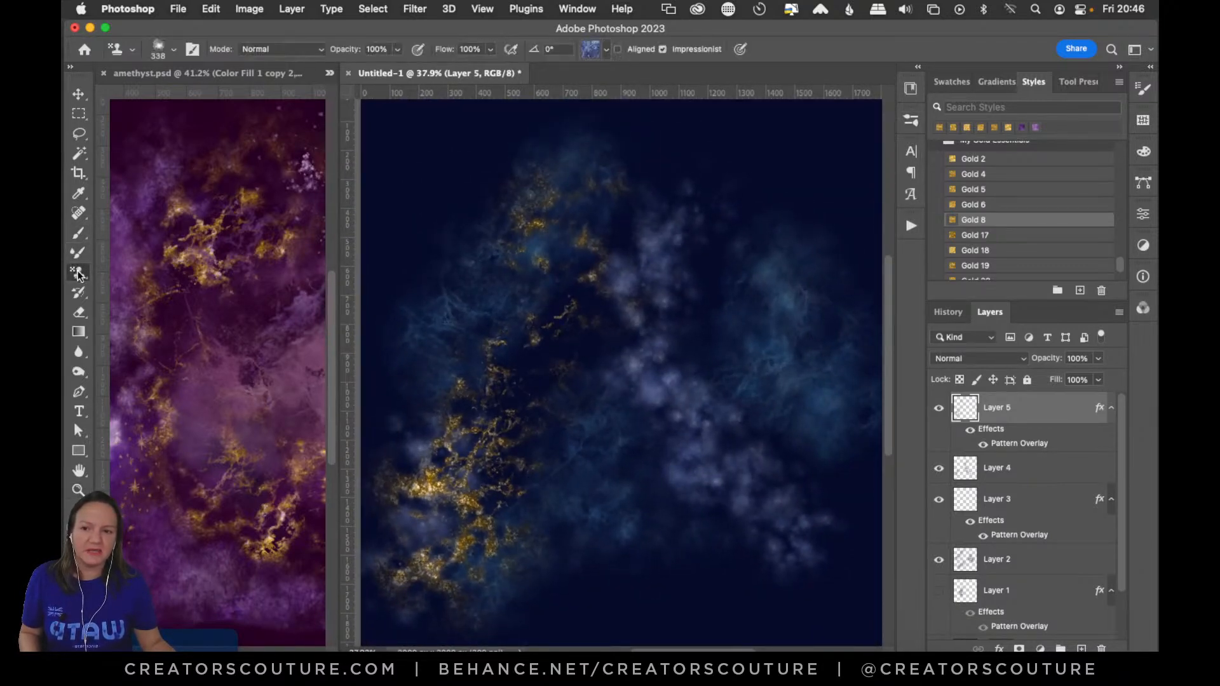
{"action": "mouse_move", "coordinate": [669, 258]}
{"action": "left_mouse_down"}
{"action": "mouse_move", "coordinate": [734, 239]}
{"action": "mouse_move", "coordinate": [703, 338]}
{"action": "mouse_move", "coordinate": [745, 403]}
{"action": "mouse_move", "coordinate": [783, 532]}
{"action": "mouse_move", "coordinate": [772, 441]}
{"action": "mouse_move", "coordinate": [799, 504]}
{"action": "mouse_move", "coordinate": [776, 567]}
{"action": "left_mouse_up"}
{"action": "key", "text": "super+z"}
{"action": "mouse_move", "coordinate": [772, 286]}
{"action": "left_mouse_down"}
{"action": "mouse_move", "coordinate": [733, 301]}
{"action": "mouse_move", "coordinate": [721, 383]}
{"action": "left_mouse_up"}
{"action": "key", "text": "super+z"}
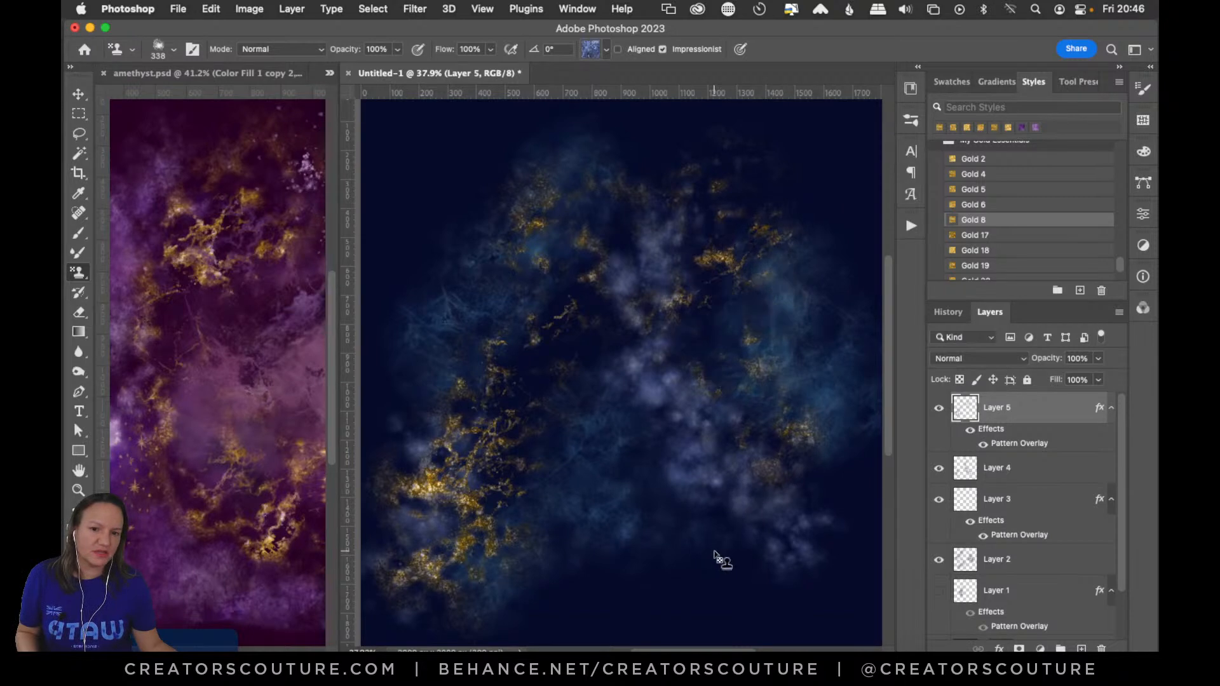
Try gold marble strokes along the lower centre of Layer 5 and undo both
{"action": "mouse_move", "coordinate": [735, 539]}
{"action": "left_mouse_down"}
{"action": "mouse_move", "coordinate": [629, 517]}
{"action": "mouse_move", "coordinate": [621, 599]}
{"action": "left_mouse_up"}
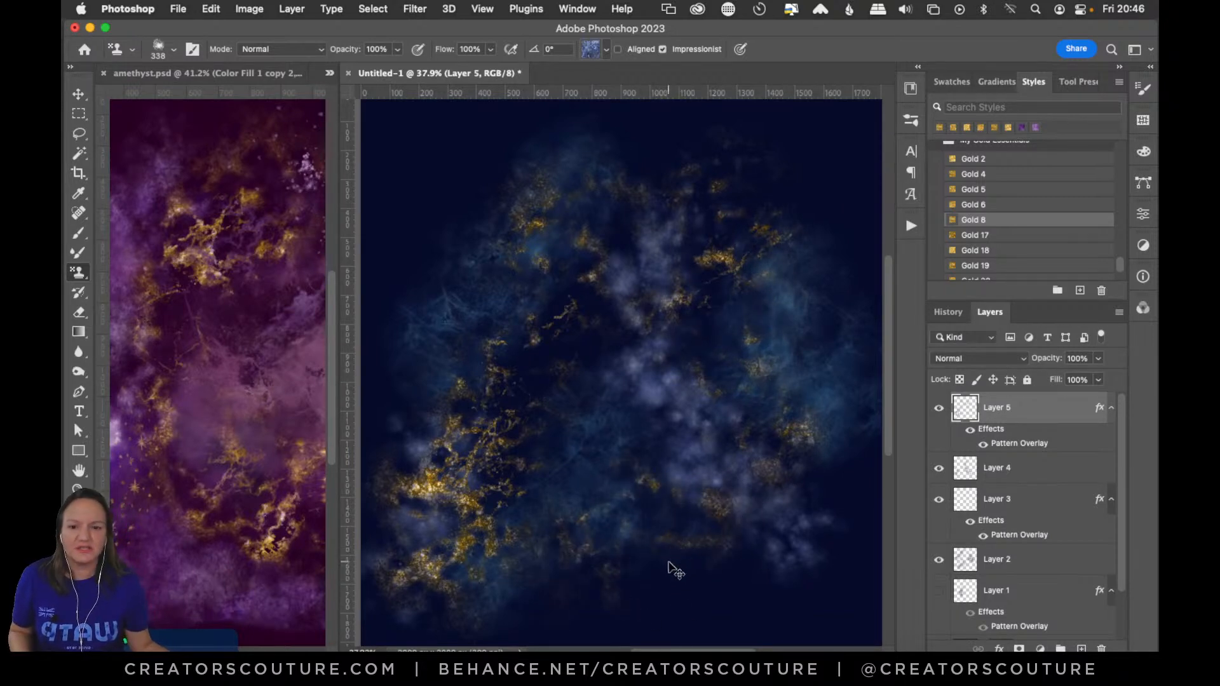
{"action": "key", "text": "super+z"}
{"action": "left_click_drag", "start_coordinate": [642, 553], "coordinate": [741, 588]}
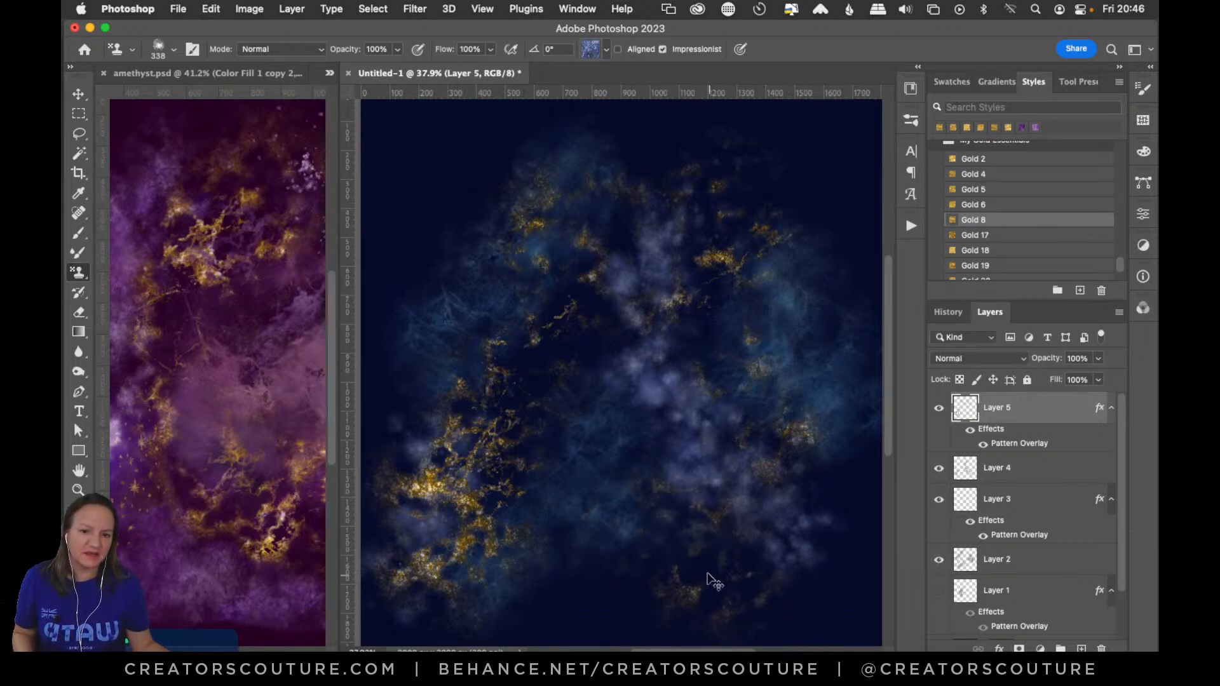
{"action": "key", "text": "super+z"}
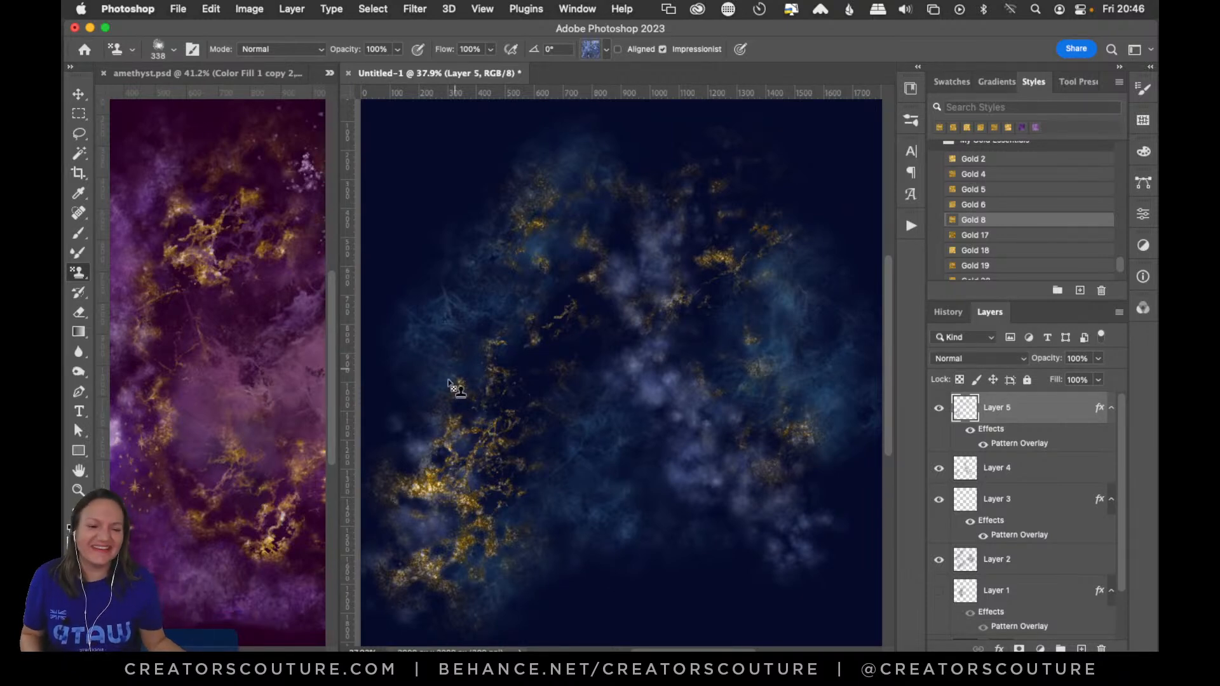
Check which brush is in use and rename Layer 5 as "marble 3"
{"action": "left_click", "coordinate": [911, 120]}
{"action": "left_click", "coordinate": [910, 120]}
{"action": "double_click", "coordinate": [1009, 408]}
{"action": "type", "text": "marble 3"}
{"action": "key", "text": "Return"}
Save the document to the Desktop in Photoshop format as sapphire.psd
{"action": "key", "text": "super+s"}
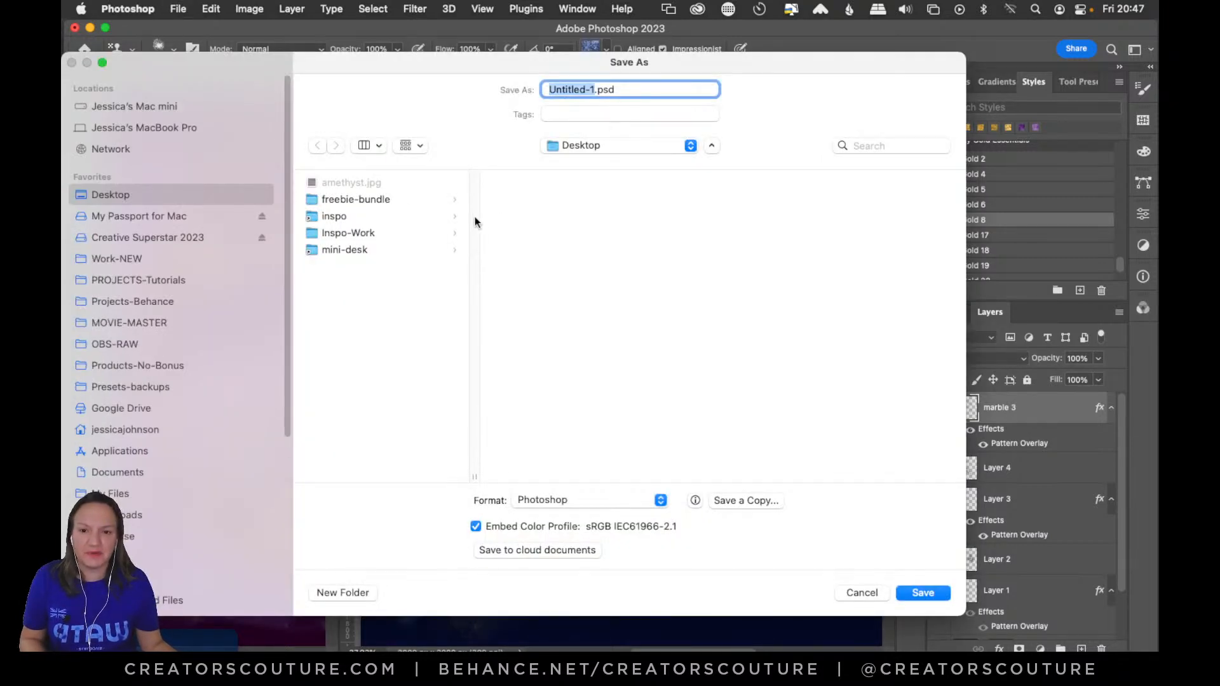
{"action": "type", "text": "sapphire"}
{"action": "key", "text": "Return"}
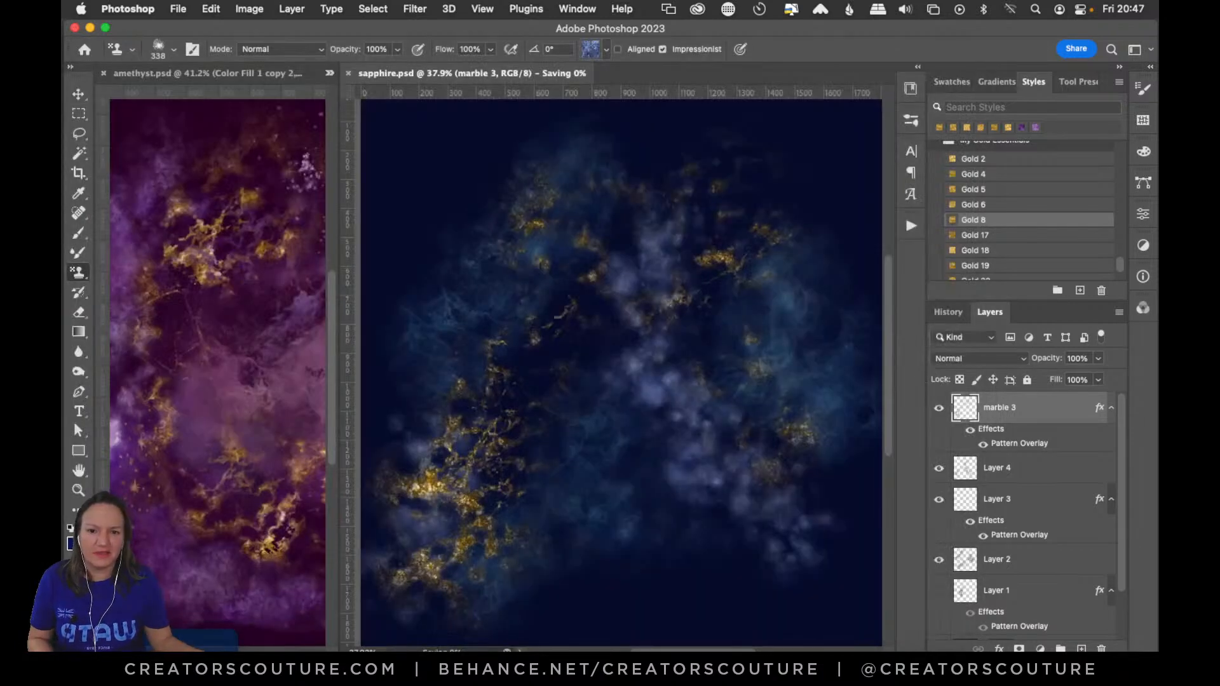
Examine the gold veining up close, and bring the whole canvas back into view
{"action": "left_click", "coordinate": [79, 488]}
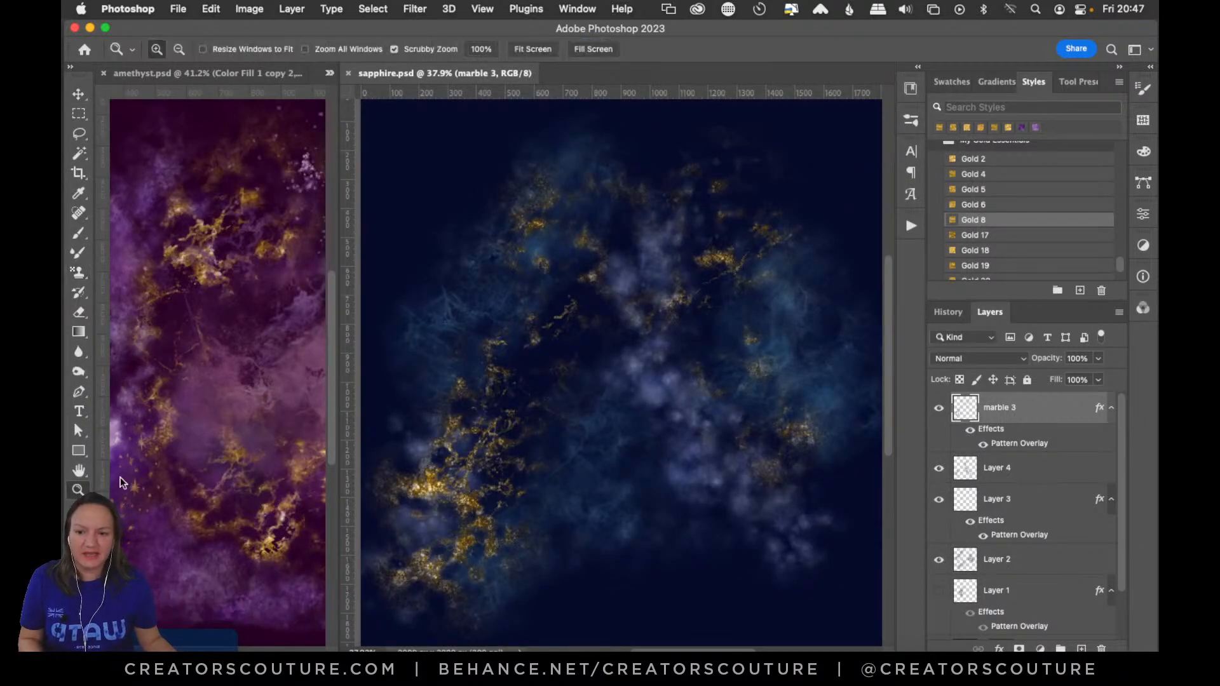
{"action": "left_click", "coordinate": [473, 511]}
{"action": "left_click", "coordinate": [528, 515]}
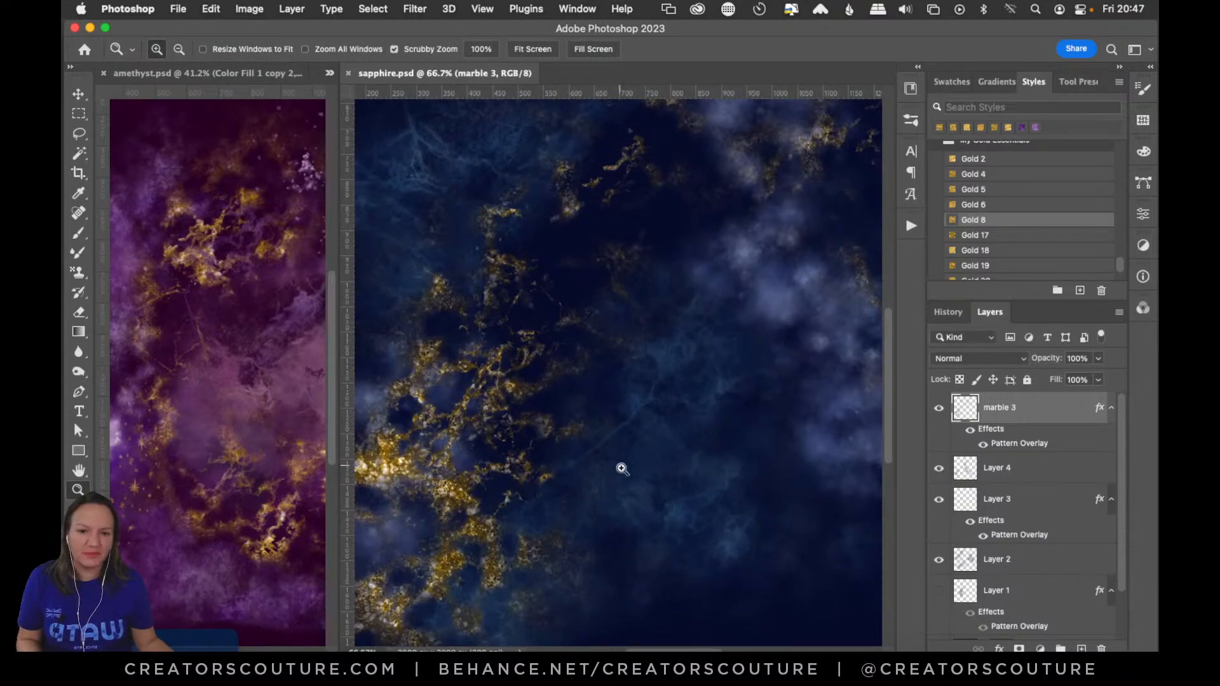
{"action": "left_click_drag", "start_coordinate": [620, 466], "coordinate": [580, 506]}
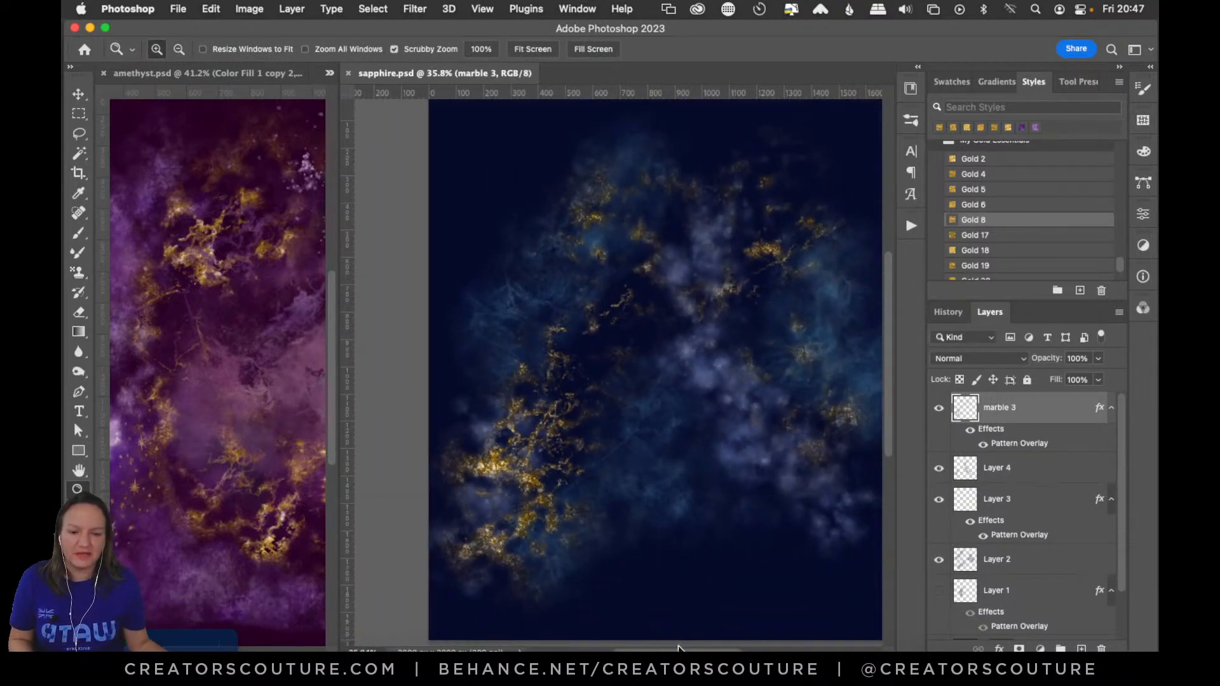
{"action": "left_click_drag", "start_coordinate": [675, 651], "coordinate": [710, 651]}
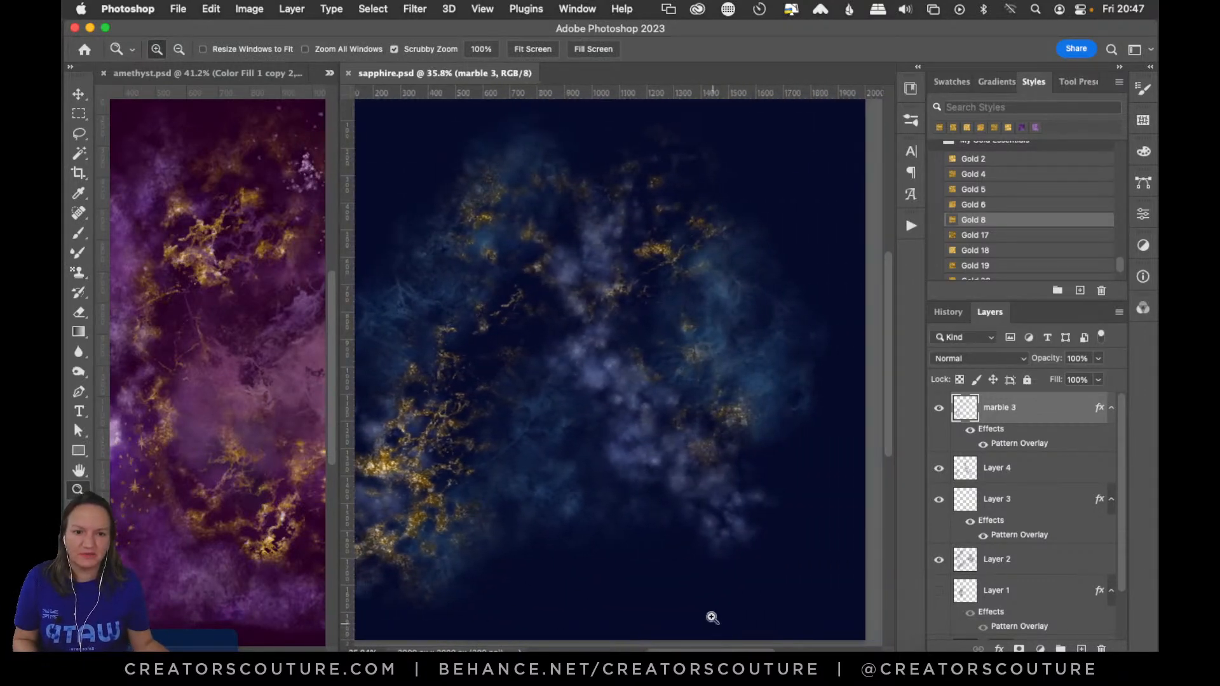
{"action": "left_click_drag", "start_coordinate": [609, 429], "coordinate": [597, 435]}
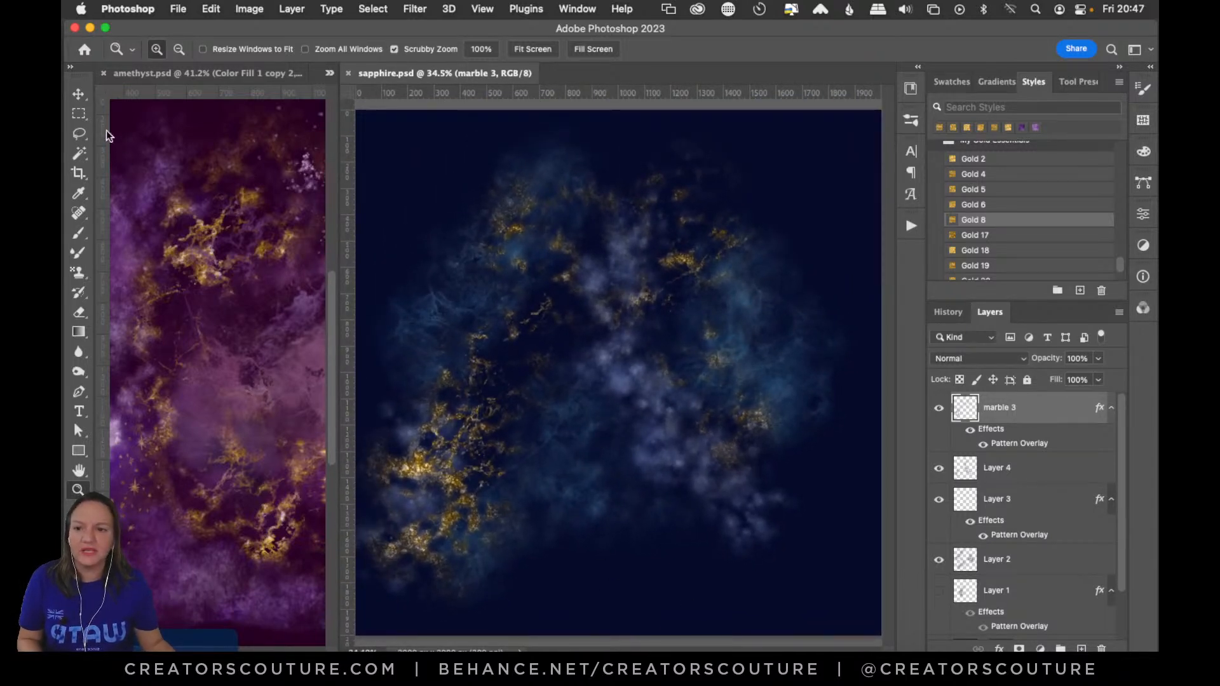
Compare the Gold 6, Gold 5, Gold 4 and Gold 18 styles on the marble 3 layer, and return to Gold 8
{"action": "left_click", "coordinate": [82, 89]}
{"action": "left_click", "coordinate": [985, 205]}
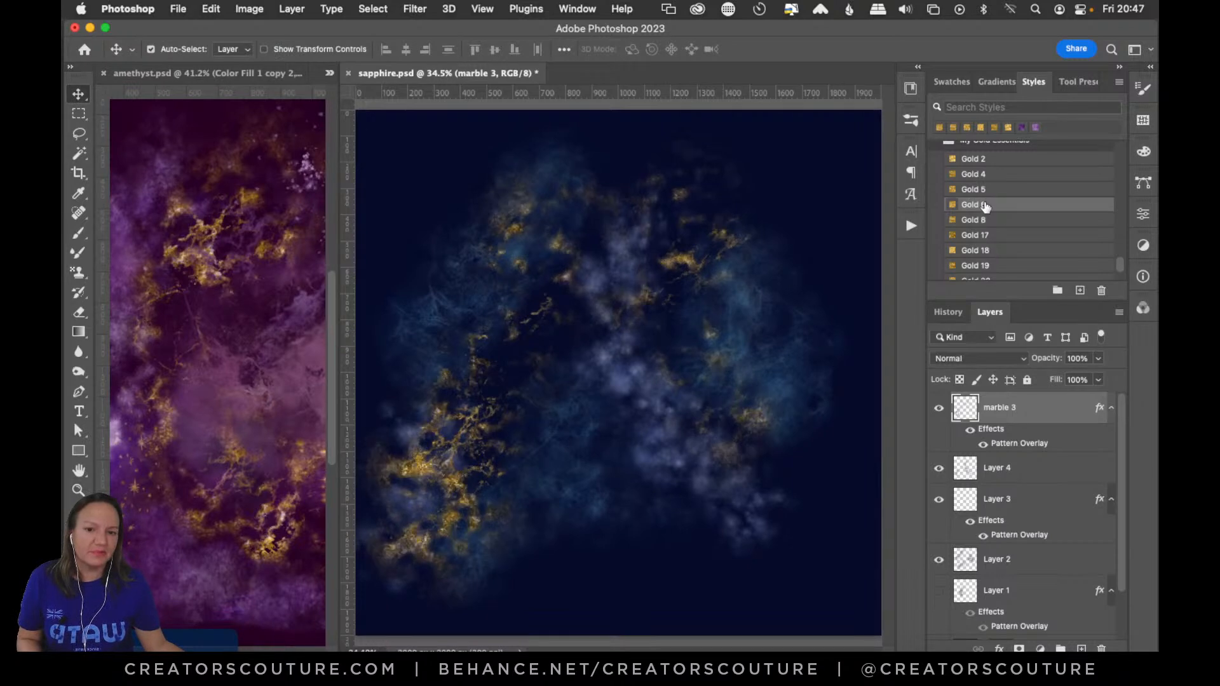
{"action": "left_click", "coordinate": [985, 190]}
{"action": "left_click", "coordinate": [988, 174]}
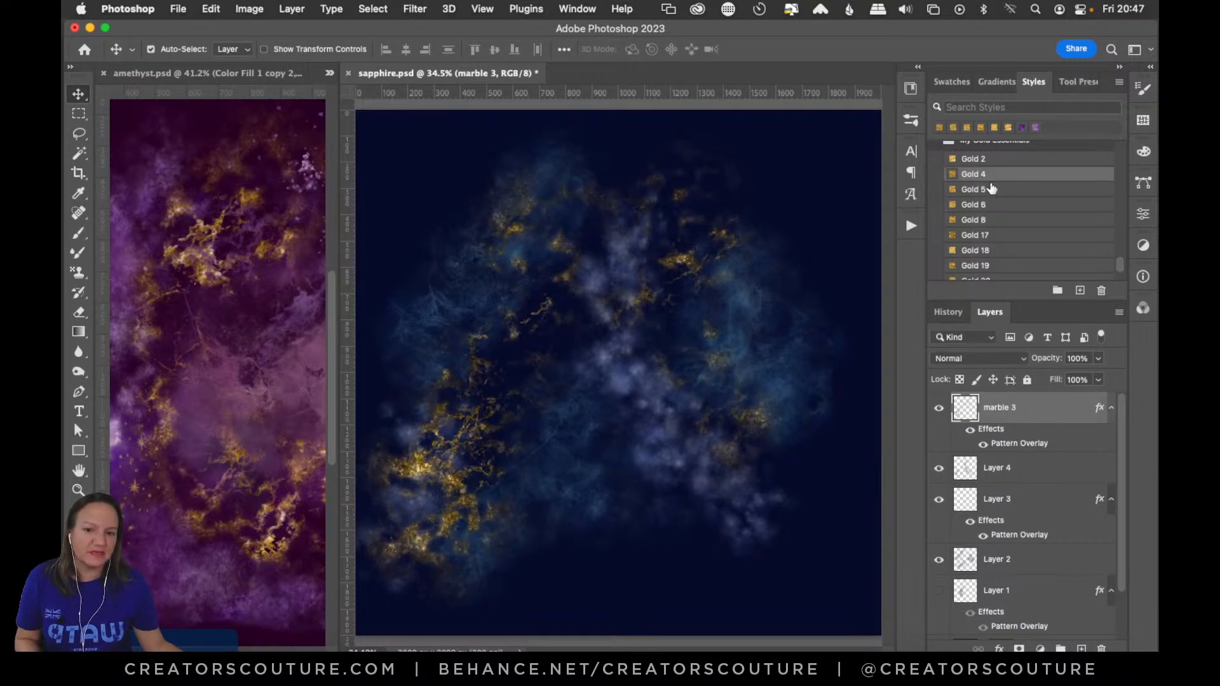
{"action": "left_click", "coordinate": [986, 255]}
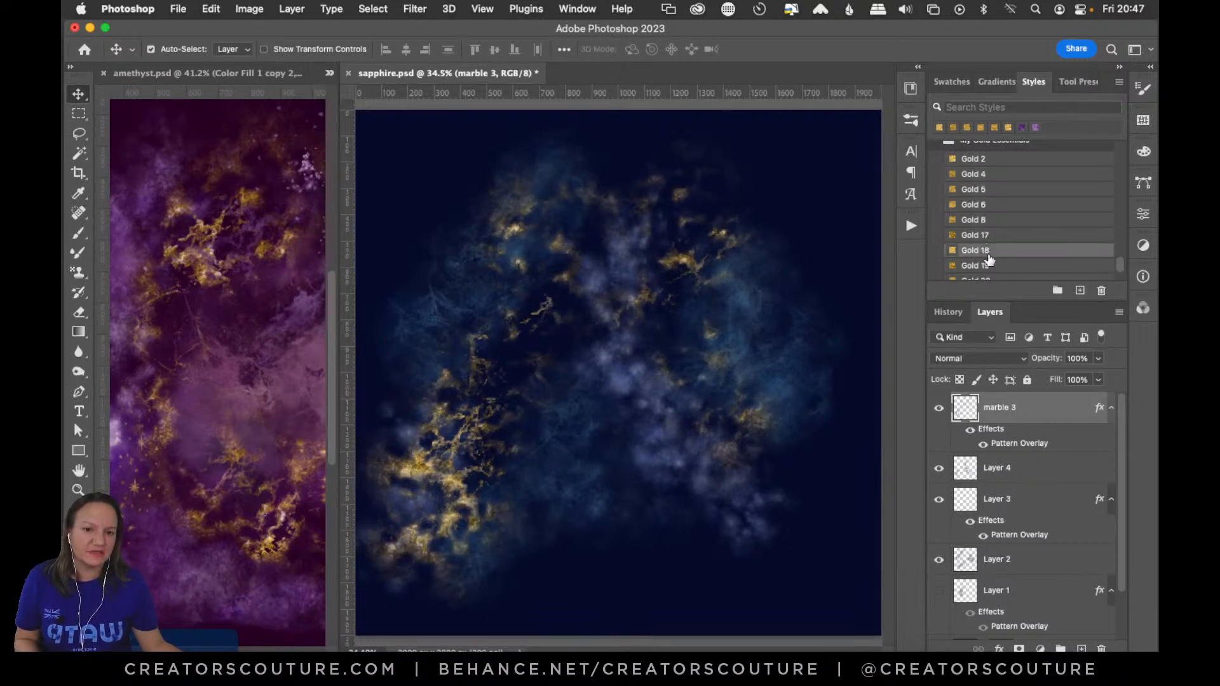
{"action": "left_click", "coordinate": [995, 224]}
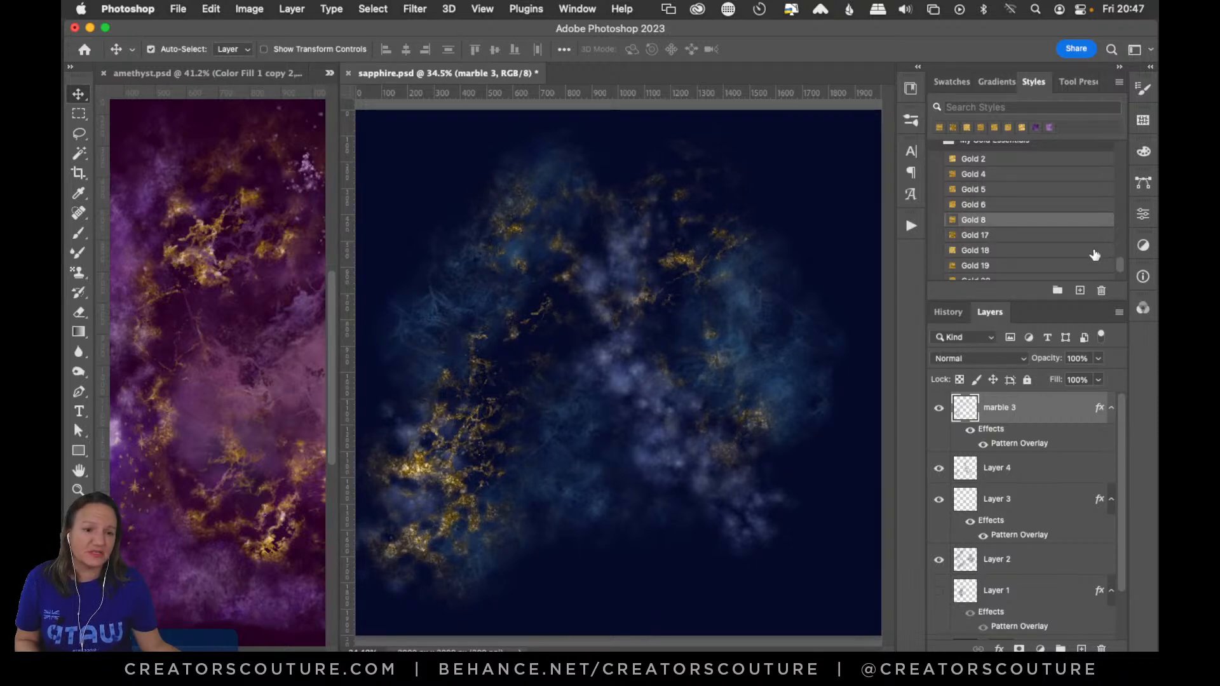
{"action": "scroll", "coordinate": [1118, 264], "scroll_direction": "down", "scroll_amount": 3}
{"action": "scroll", "coordinate": [1118, 263], "scroll_direction": "up", "scroll_amount": 2}
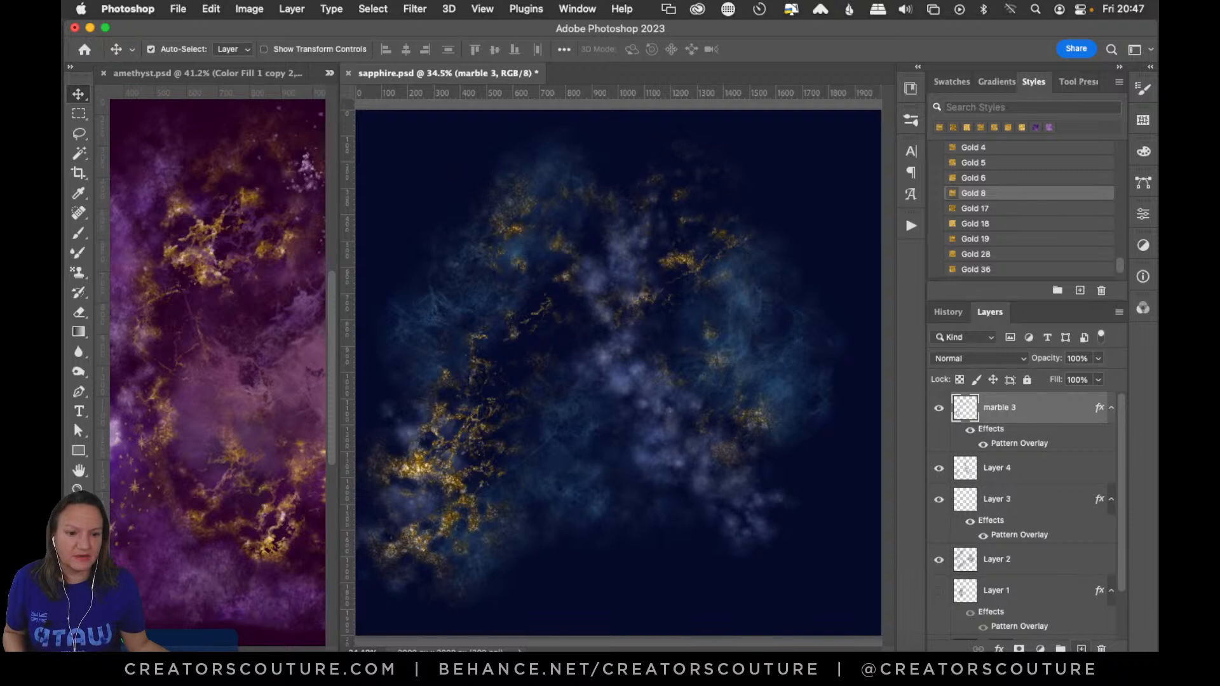
Add a new layer above marble 3 and select the 25-marble brush
{"action": "key", "text": "super+alt+shift+n"}
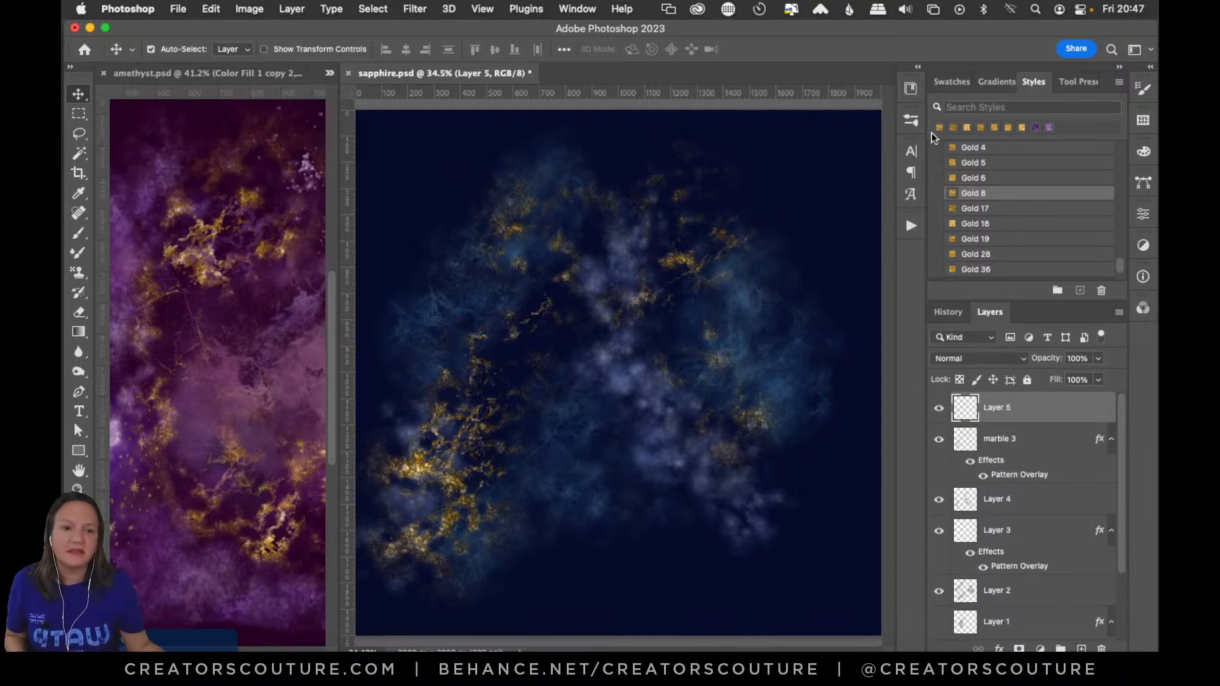
{"action": "left_click", "coordinate": [915, 119]}
{"action": "scroll", "coordinate": [873, 361], "scroll_direction": "down", "scroll_amount": 15}
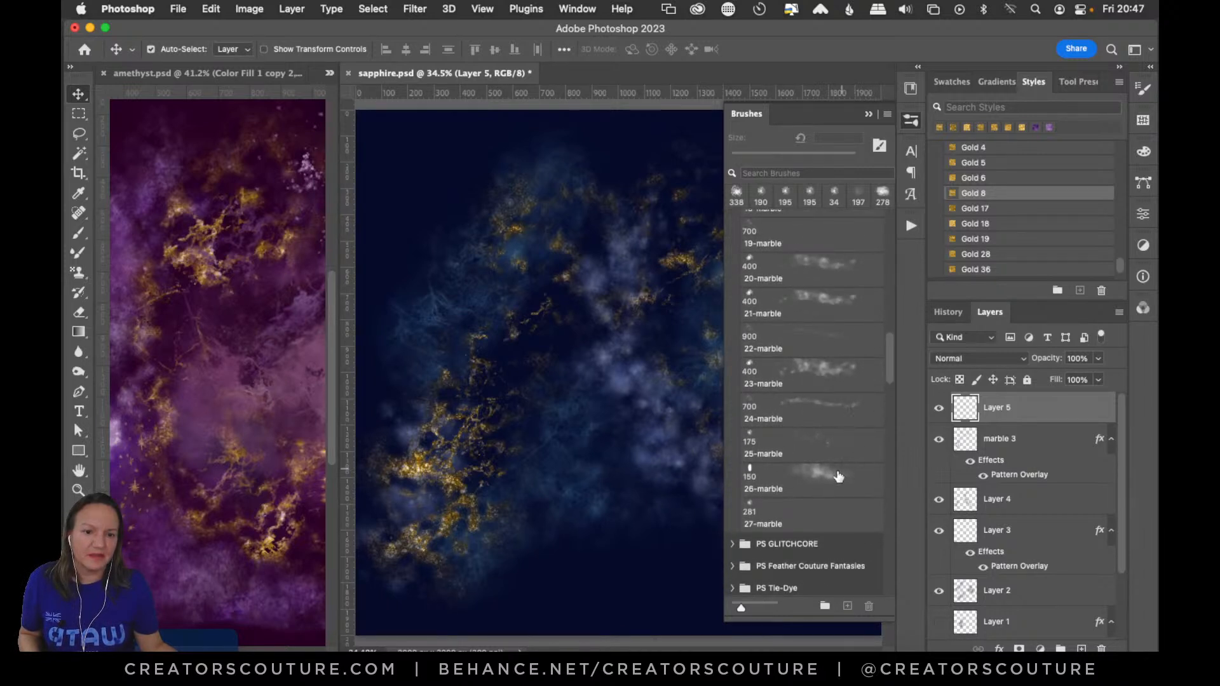
{"action": "left_click", "coordinate": [815, 446]}
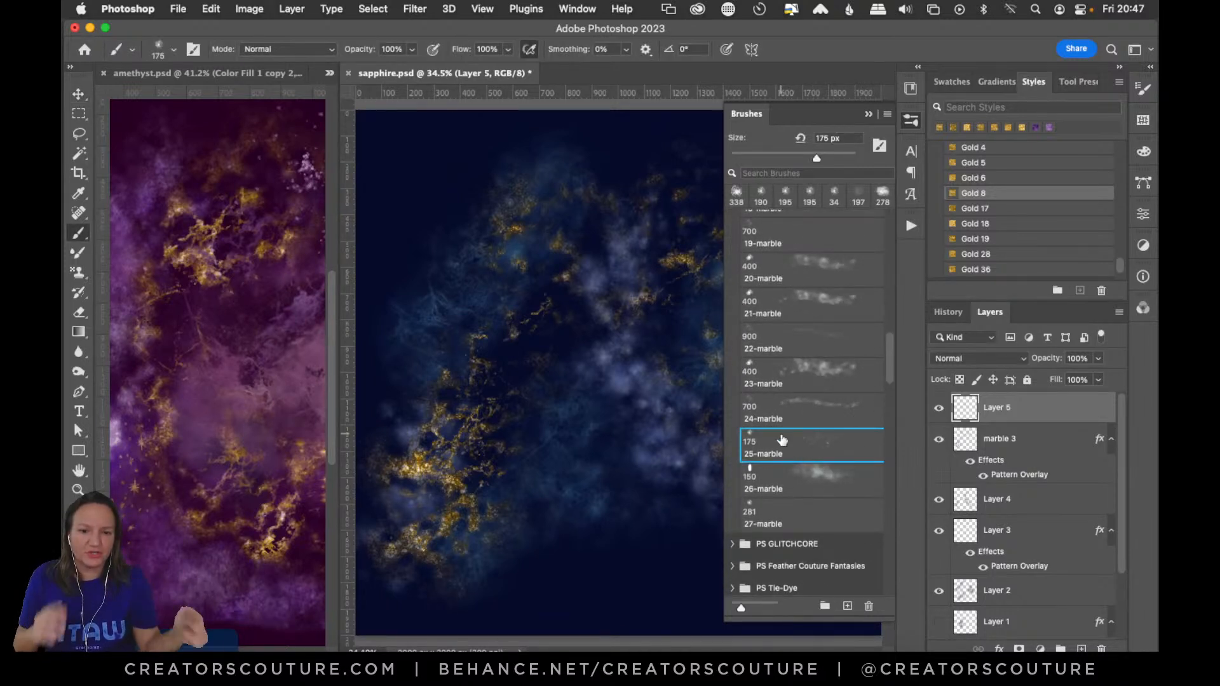
Set up the Pattern Stamp with the pale lavender-blue pattern in the sapphire set's third row and the 24-marble brush
{"action": "left_click", "coordinate": [83, 279]}
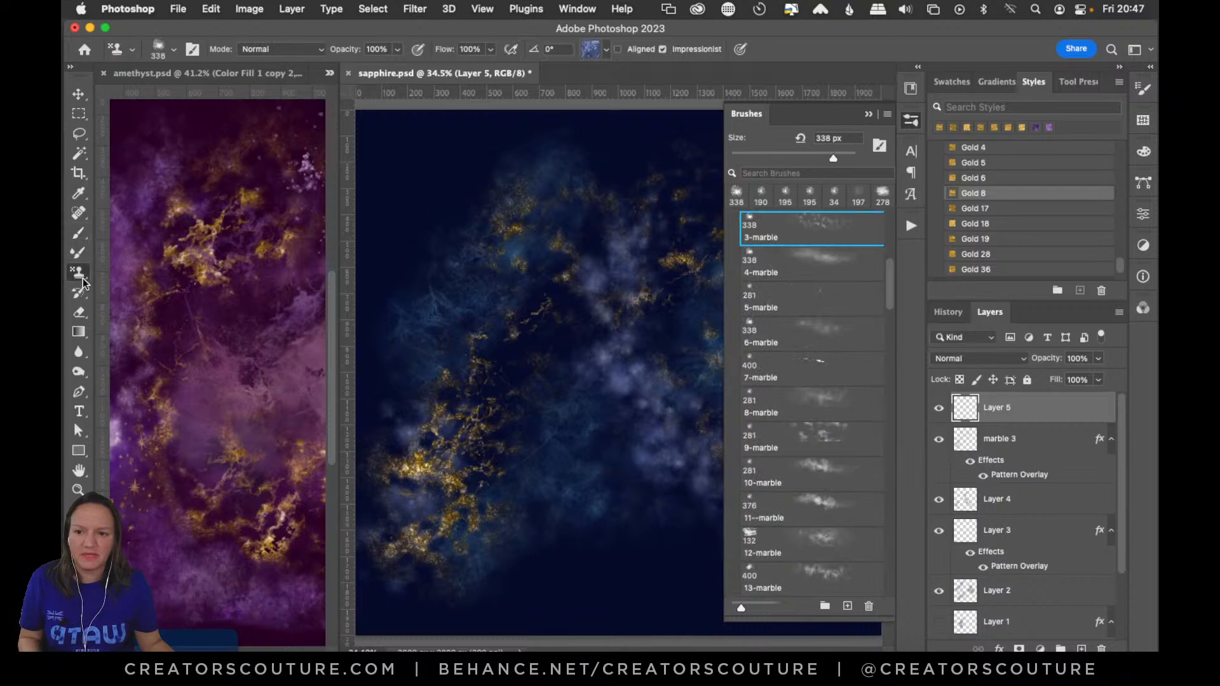
{"action": "left_click", "coordinate": [595, 54]}
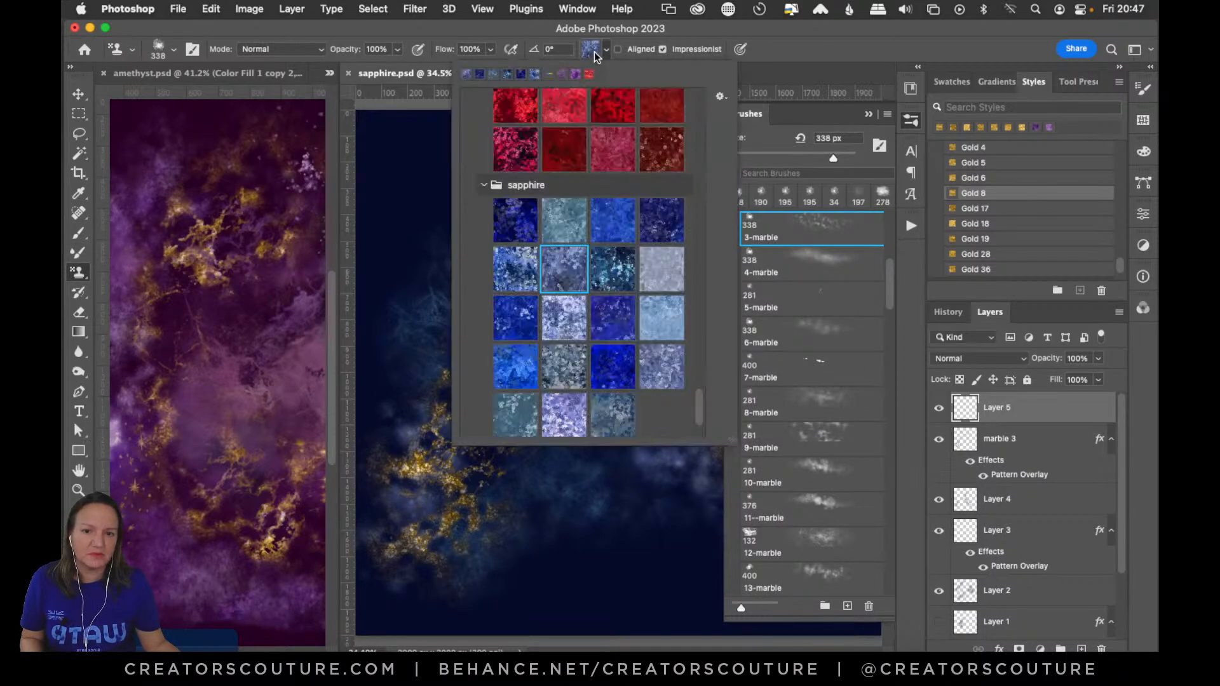
{"action": "left_click", "coordinate": [561, 323]}
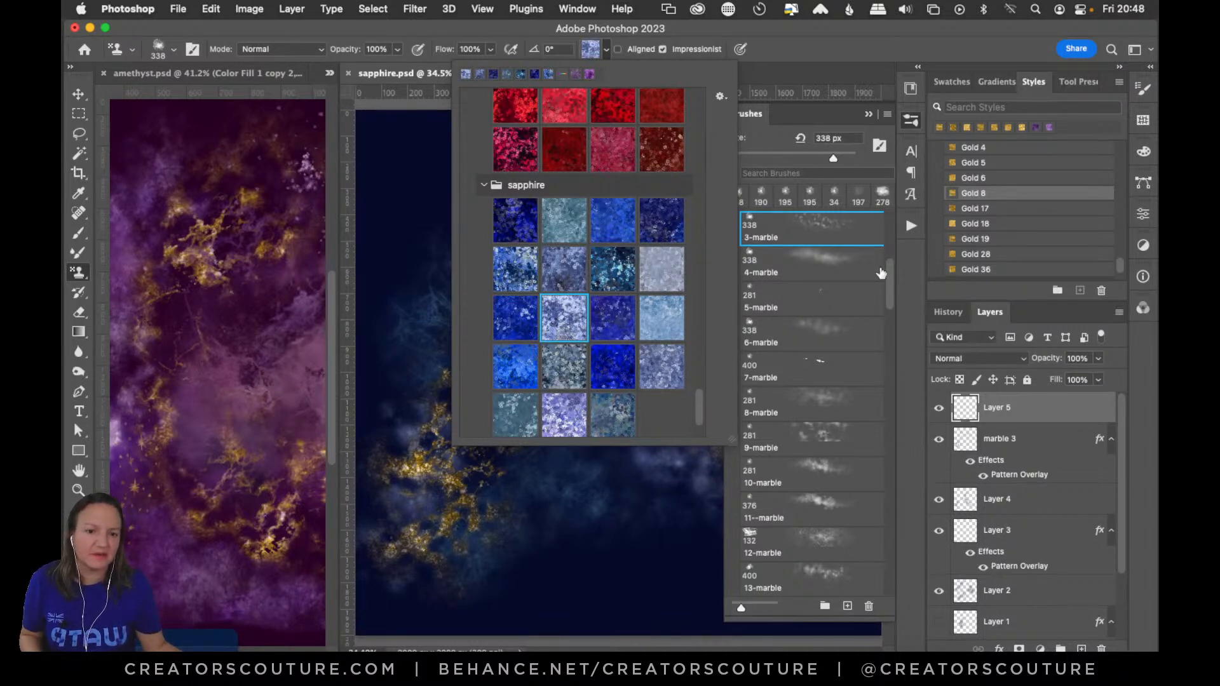
{"action": "left_click", "coordinate": [838, 54]}
{"action": "left_click_drag", "start_coordinate": [887, 285], "coordinate": [865, 376]}
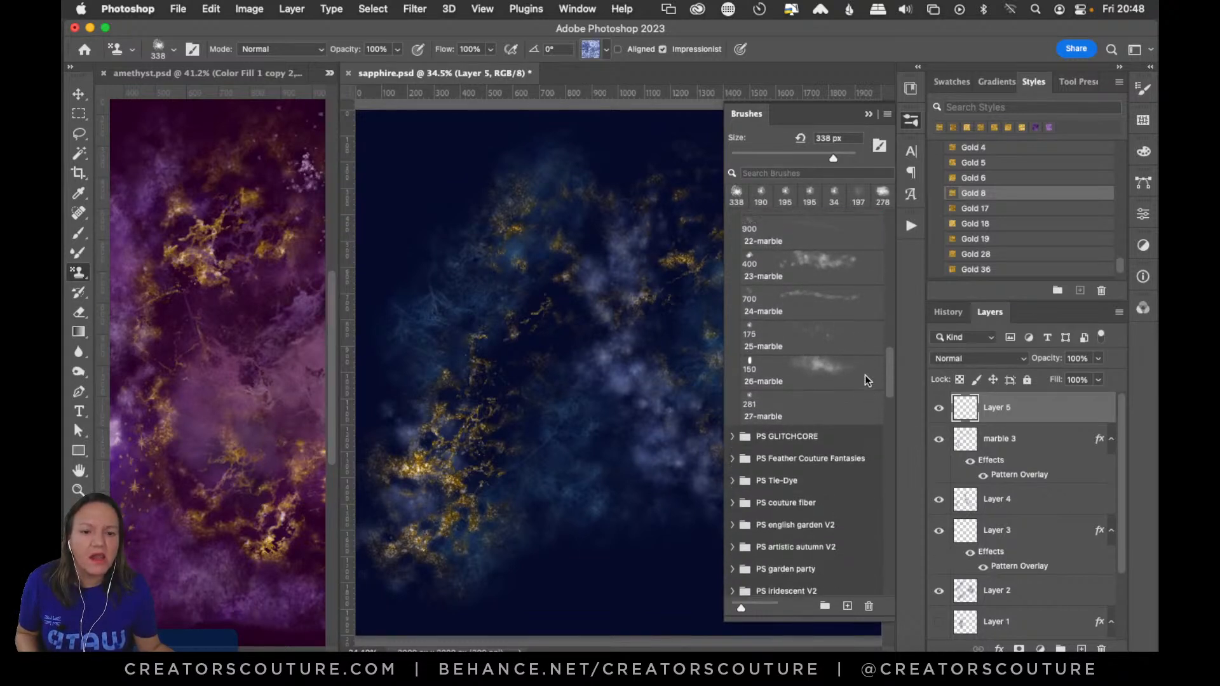
{"action": "left_click", "coordinate": [802, 354]}
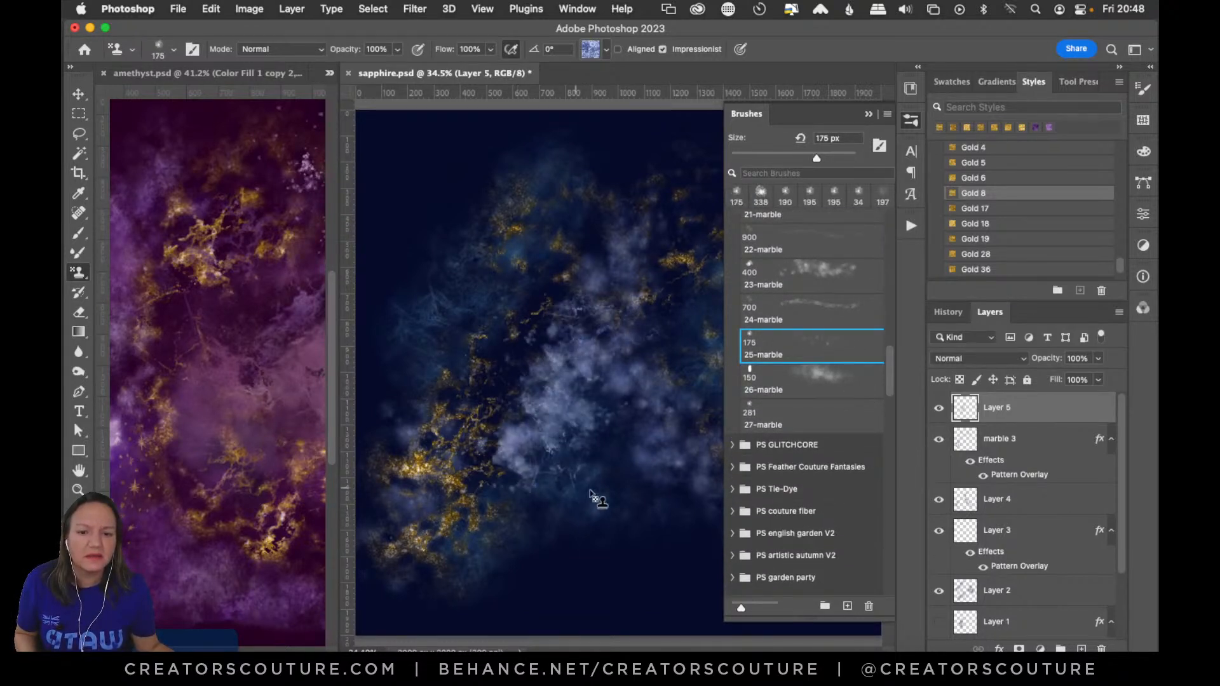
{"action": "left_click", "coordinate": [798, 313]}
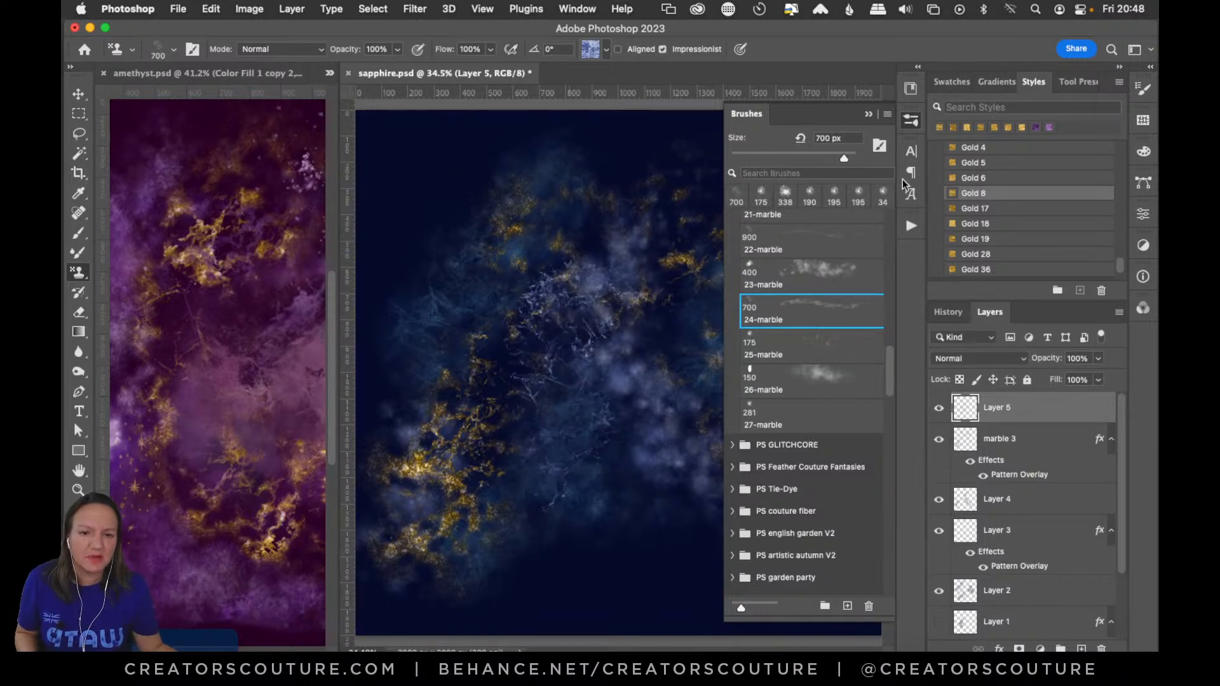
{"action": "left_click", "coordinate": [912, 122]}
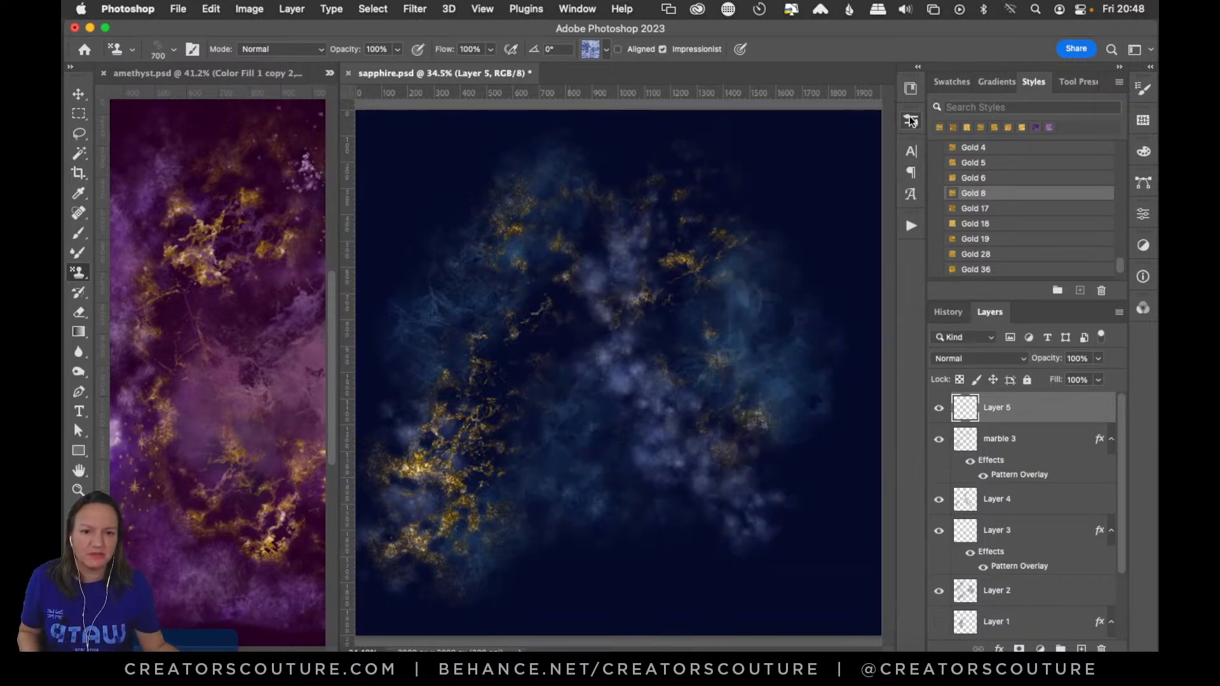
Stamp pale marble veins on Layer 5 over the left blue cloud and around the upper-right gold veining with the 700 px brush
{"action": "left_click", "coordinate": [79, 490]}
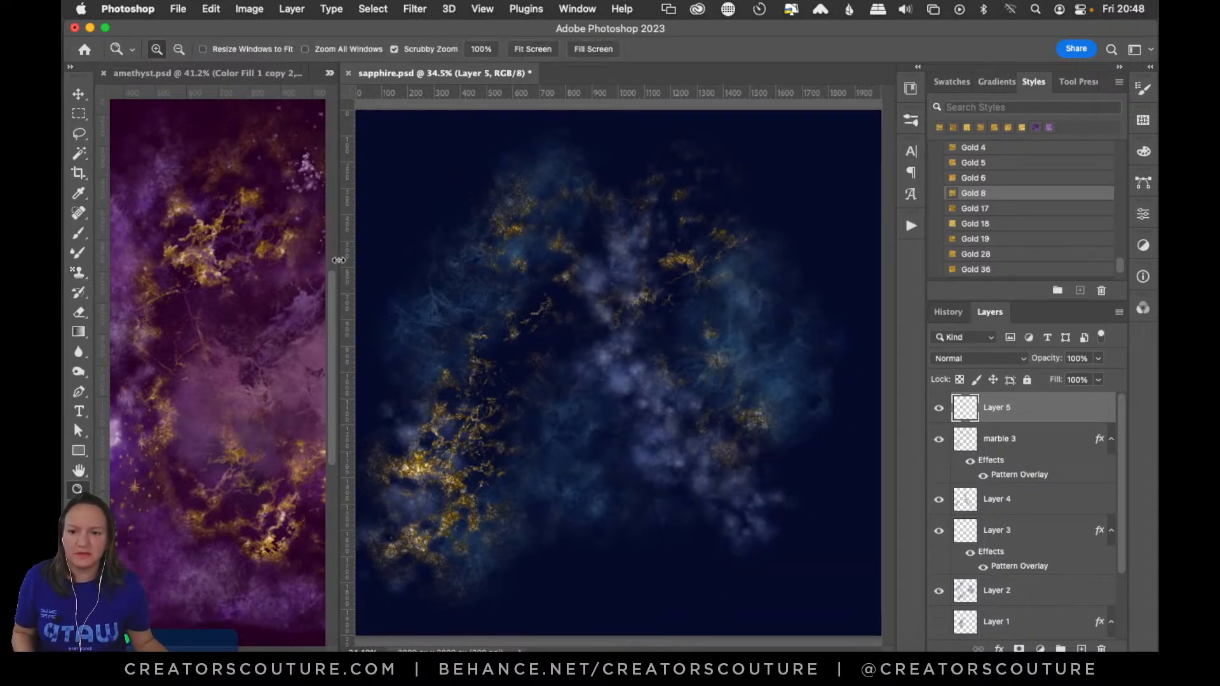
{"action": "left_click_drag", "start_coordinate": [339, 260], "coordinate": [250, 262]}
{"action": "left_click", "coordinate": [581, 372]}
{"action": "left_click_drag", "start_coordinate": [622, 380], "coordinate": [594, 401]}
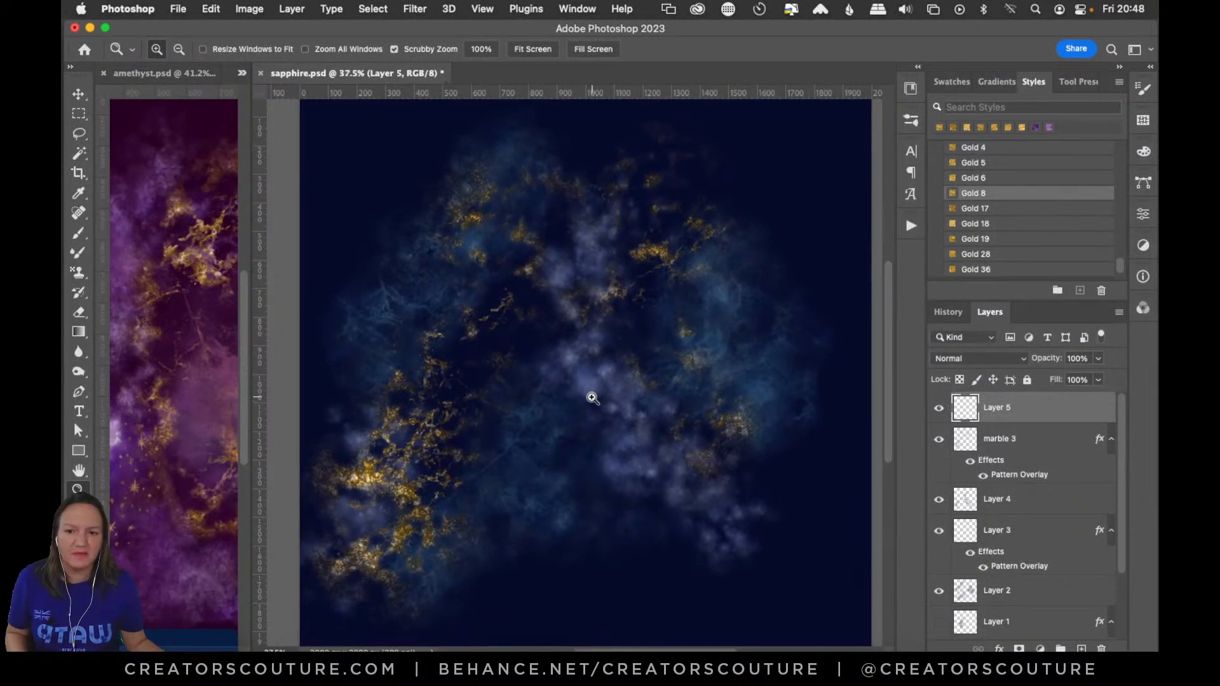
{"action": "left_click", "coordinate": [79, 272]}
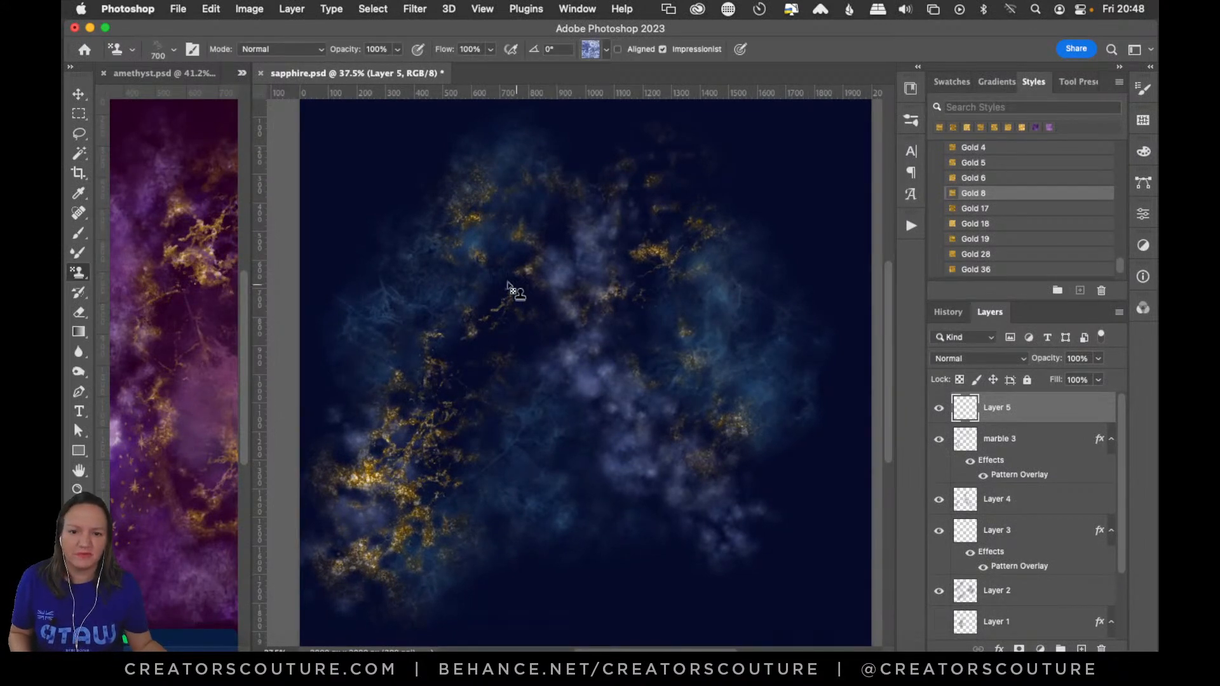
{"action": "left_click", "coordinate": [444, 320]}
{"action": "left_click_drag", "start_coordinate": [573, 198], "coordinate": [649, 216]}
{"action": "key", "text": "super+z"}
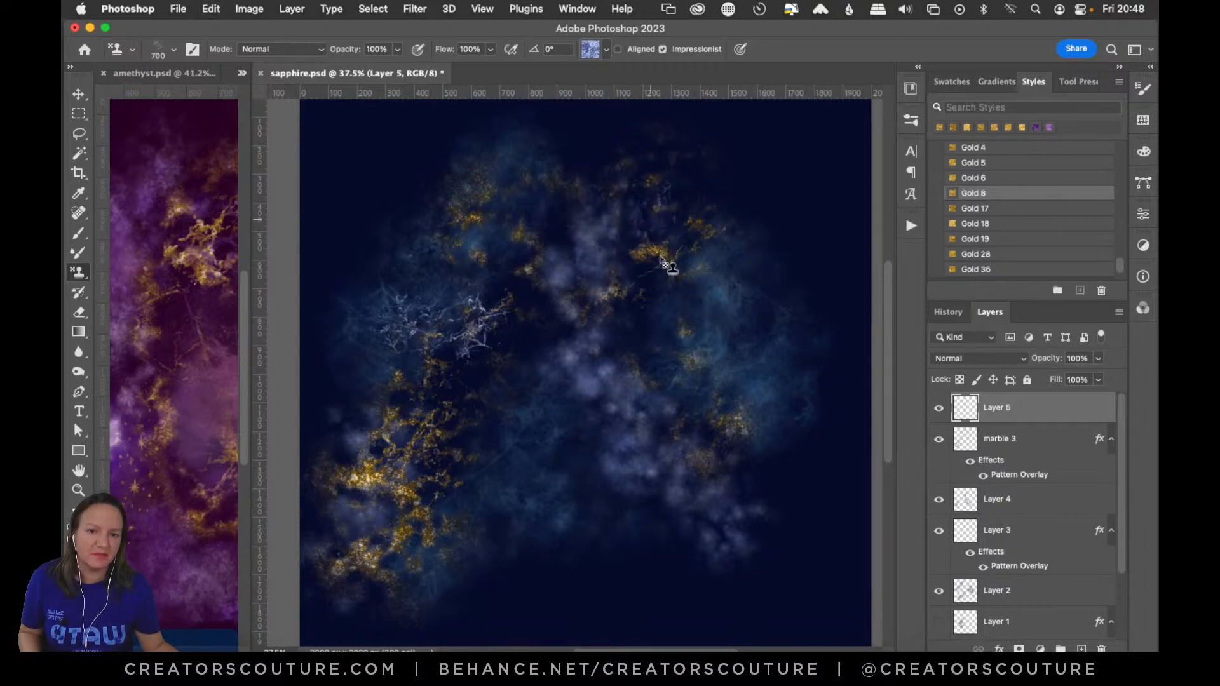
{"action": "left_click", "coordinate": [655, 243]}
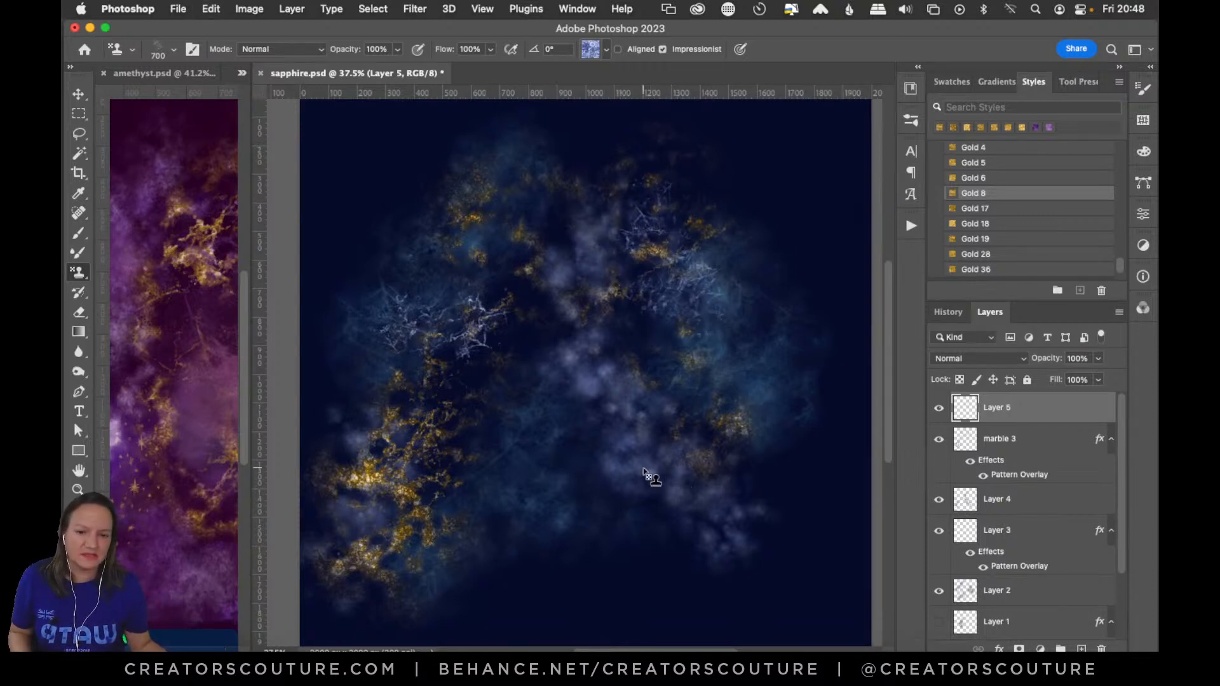
{"action": "left_click", "coordinate": [567, 525]}
{"action": "key", "text": "super+z"}
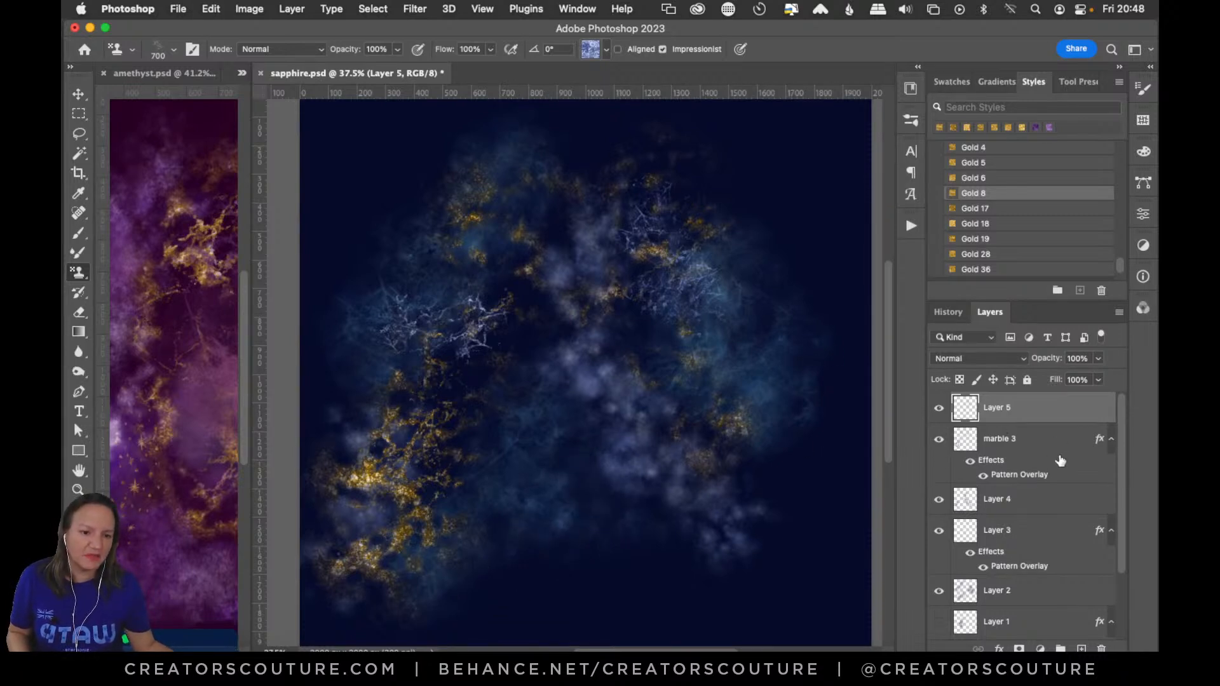
Collapse the marble 3 effects and rename Layer 5 as 24, after its marble brush
{"action": "left_click", "coordinate": [1110, 441]}
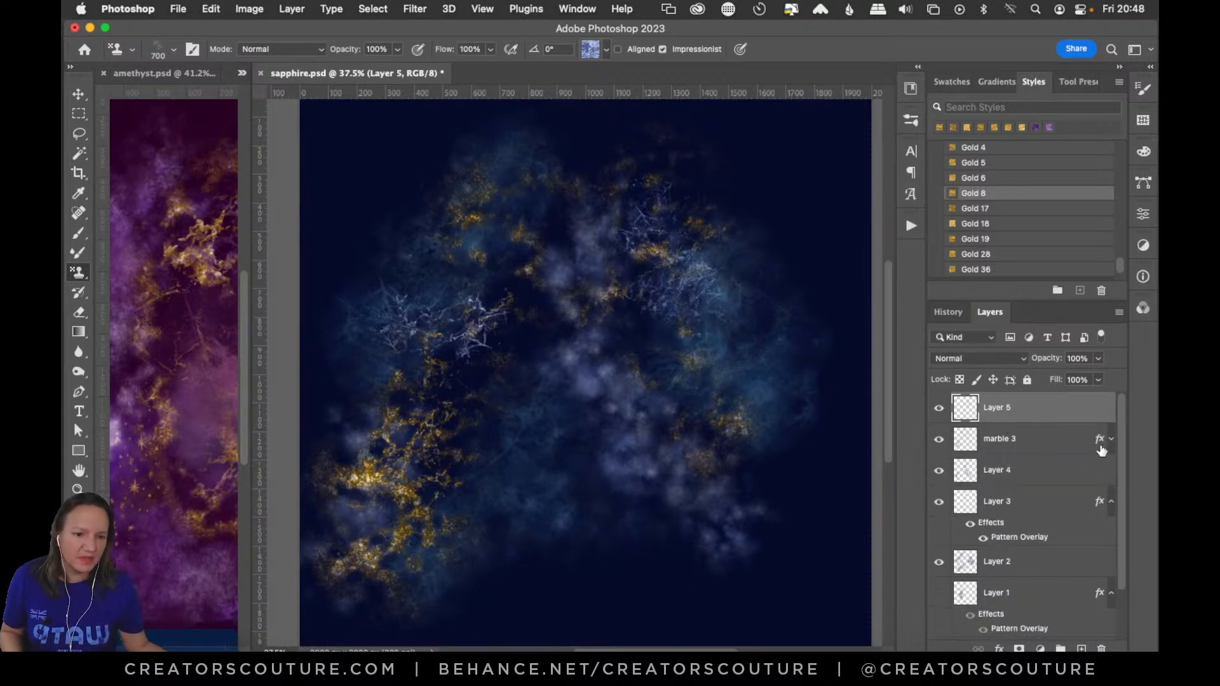
{"action": "left_click", "coordinate": [911, 122]}
{"action": "left_click", "coordinate": [912, 121]}
{"action": "double_click", "coordinate": [1005, 407]}
{"action": "type", "text": "24"}
{"action": "key", "text": "Return"}
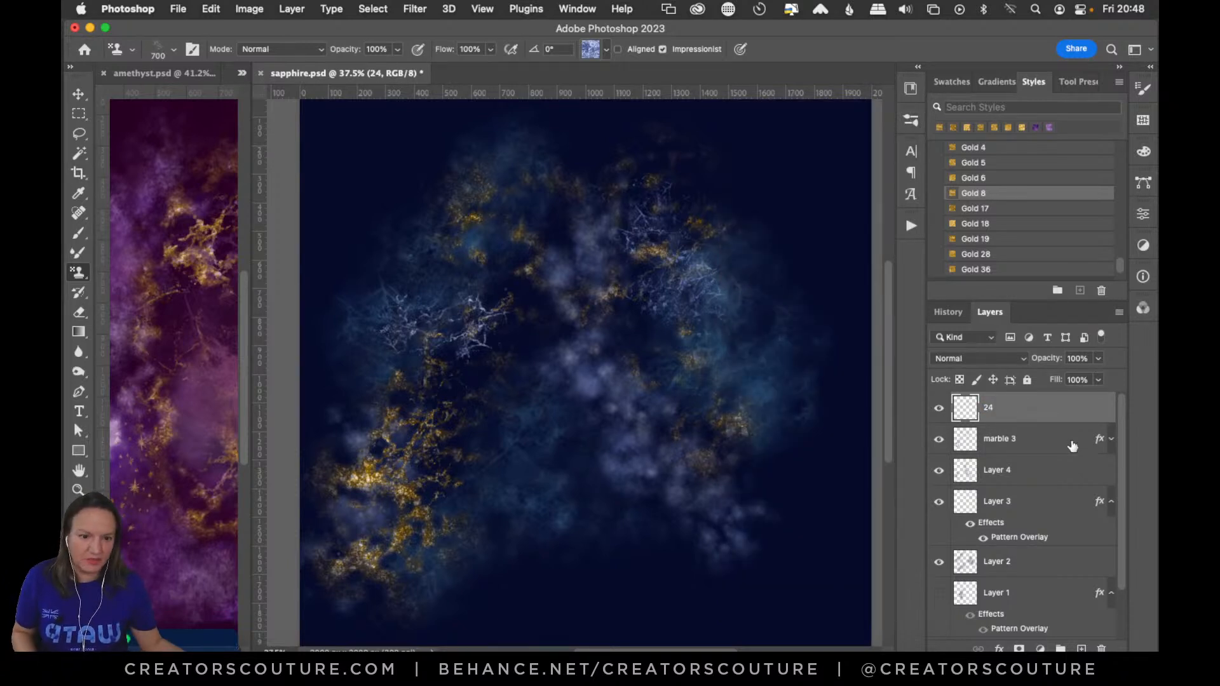
Collapse the Layer 3 effects and delete the hidden Layer 1
{"action": "left_click", "coordinate": [1107, 505]}
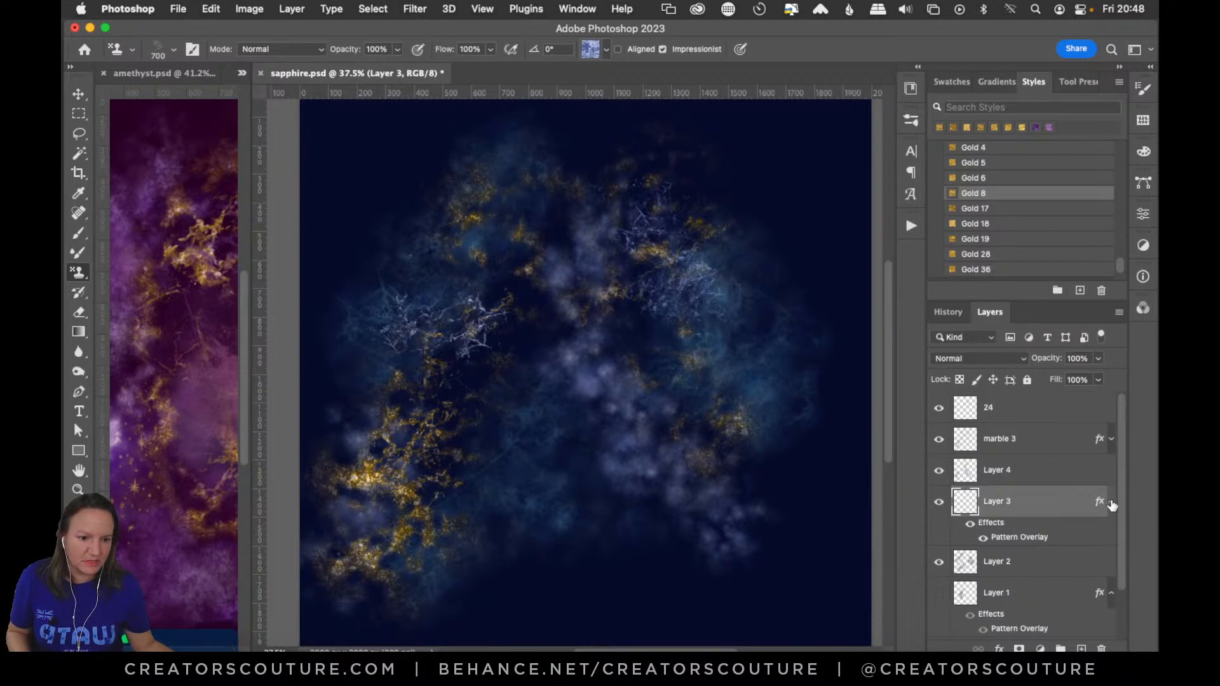
{"action": "left_click", "coordinate": [1112, 505]}
{"action": "left_click", "coordinate": [1042, 540]}
{"action": "left_click", "coordinate": [1013, 566]}
{"action": "left_click", "coordinate": [940, 565]}
{"action": "left_click", "coordinate": [940, 565]}
{"action": "key", "text": "Delete"}
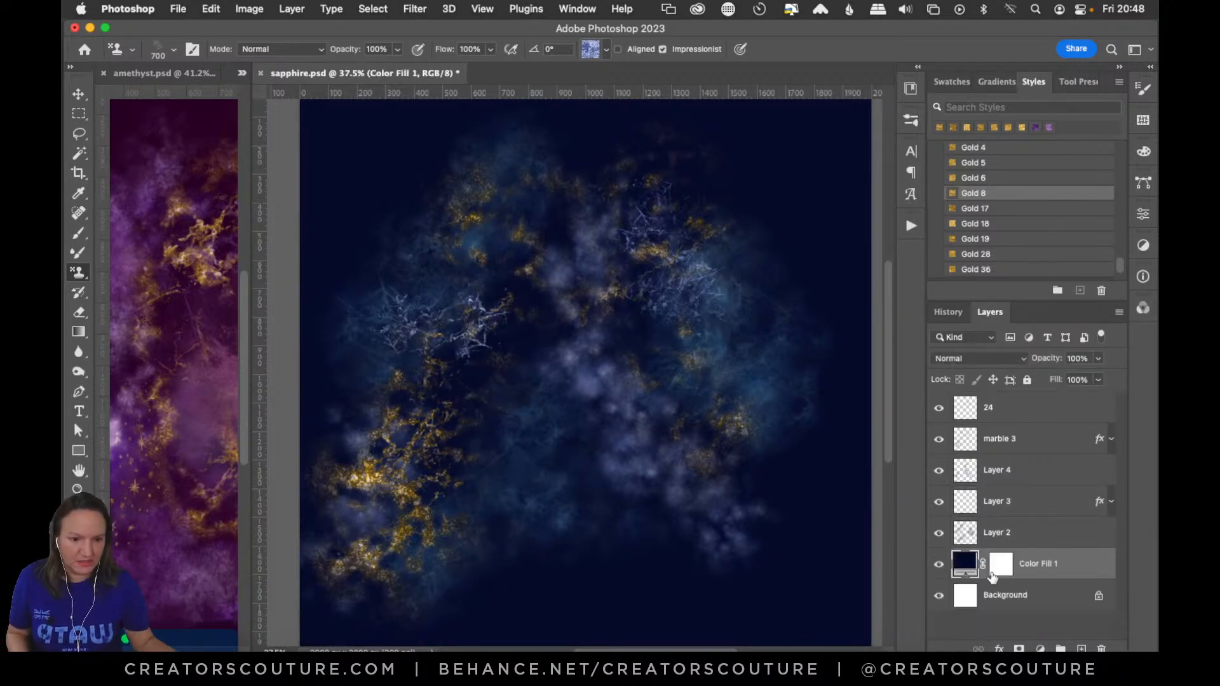
On a new layer above Color Fill 1, stamp sparse marble veins beside the lower-left gold veining, and save the document
{"action": "left_click", "coordinate": [1081, 649]}
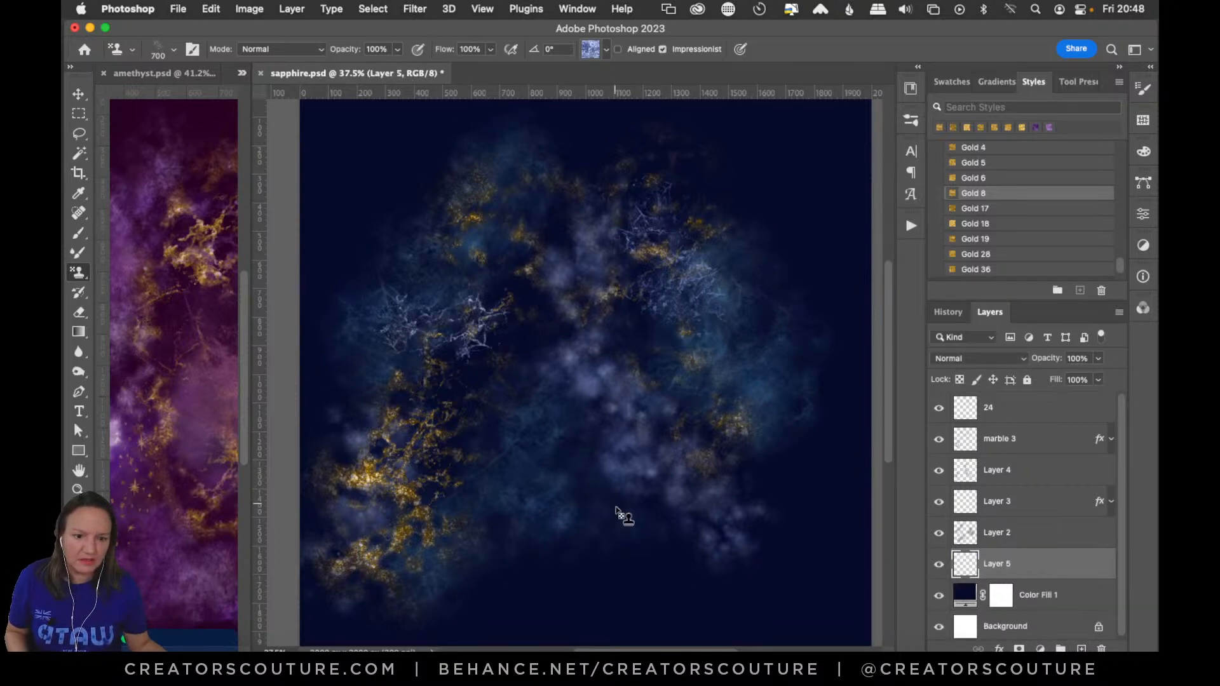
{"action": "key", "text": "super+z"}
{"action": "left_click", "coordinate": [621, 446]}
{"action": "key", "text": "super+z"}
{"action": "left_click", "coordinate": [591, 438]}
{"action": "key", "text": "super+z"}
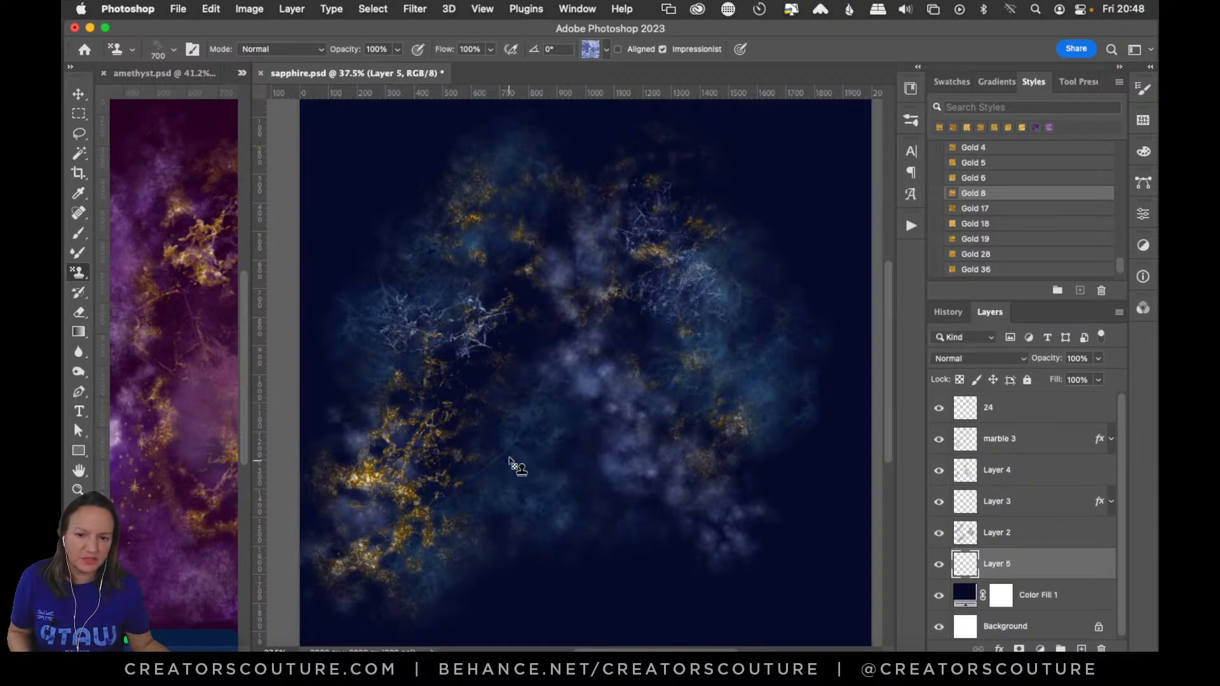
{"action": "left_click", "coordinate": [510, 484]}
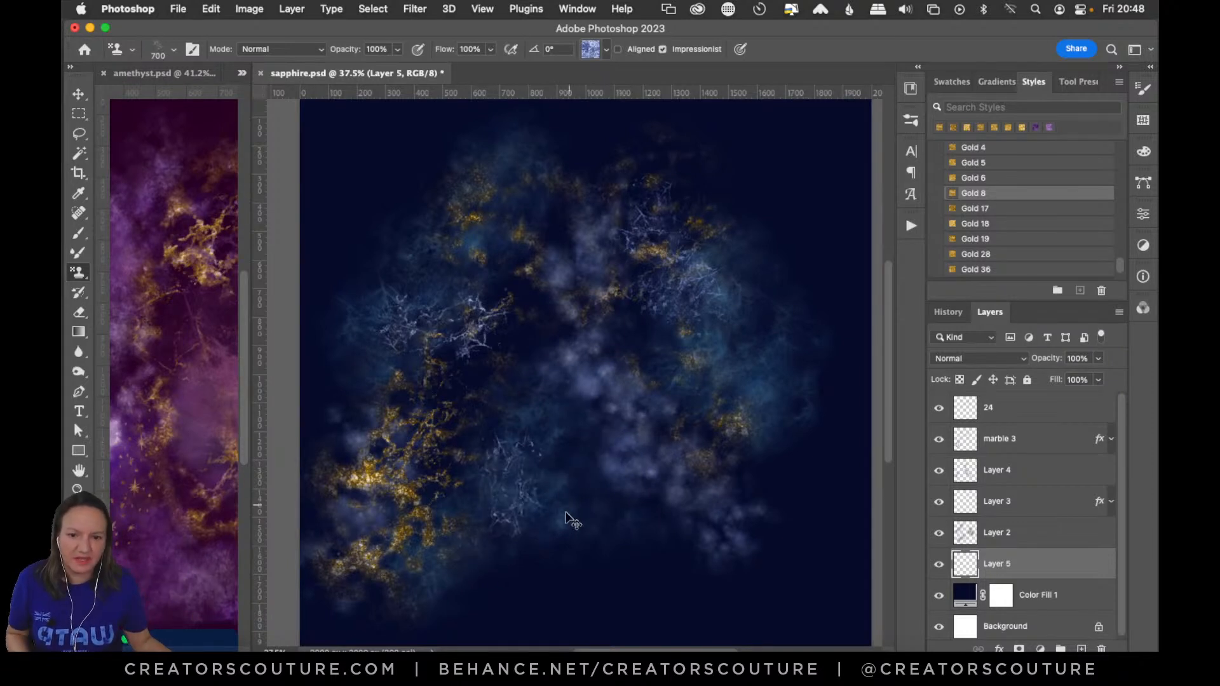
{"action": "key", "text": "super+z"}
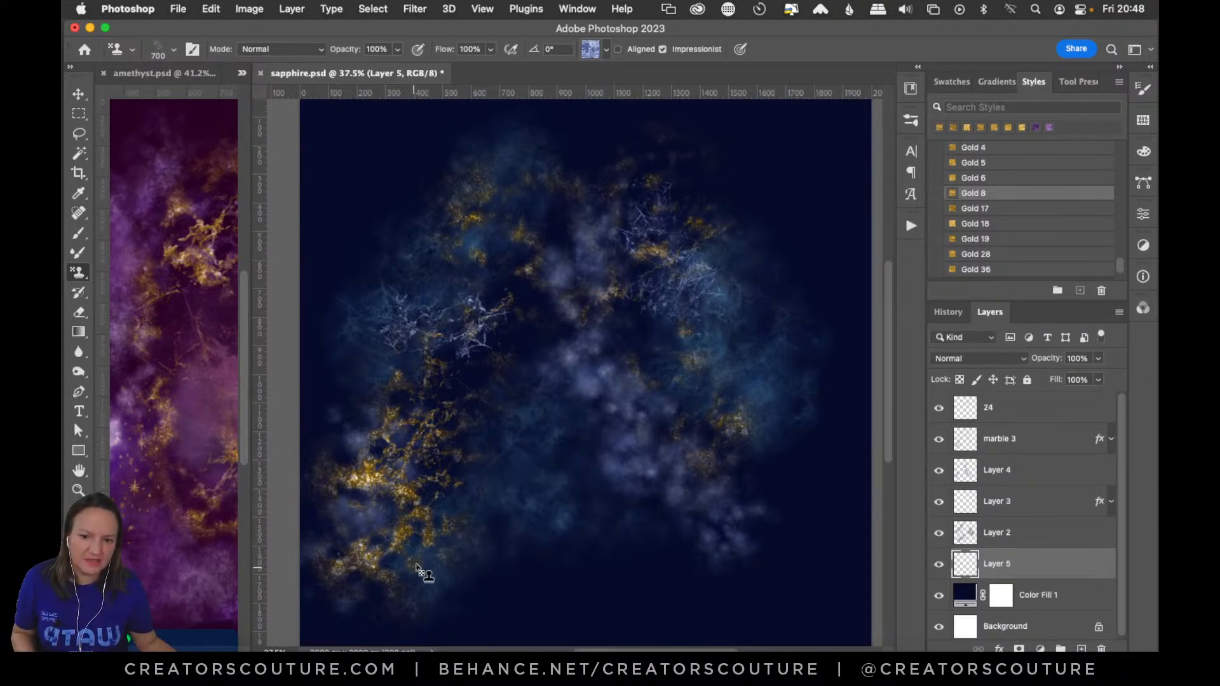
{"action": "left_click", "coordinate": [469, 522]}
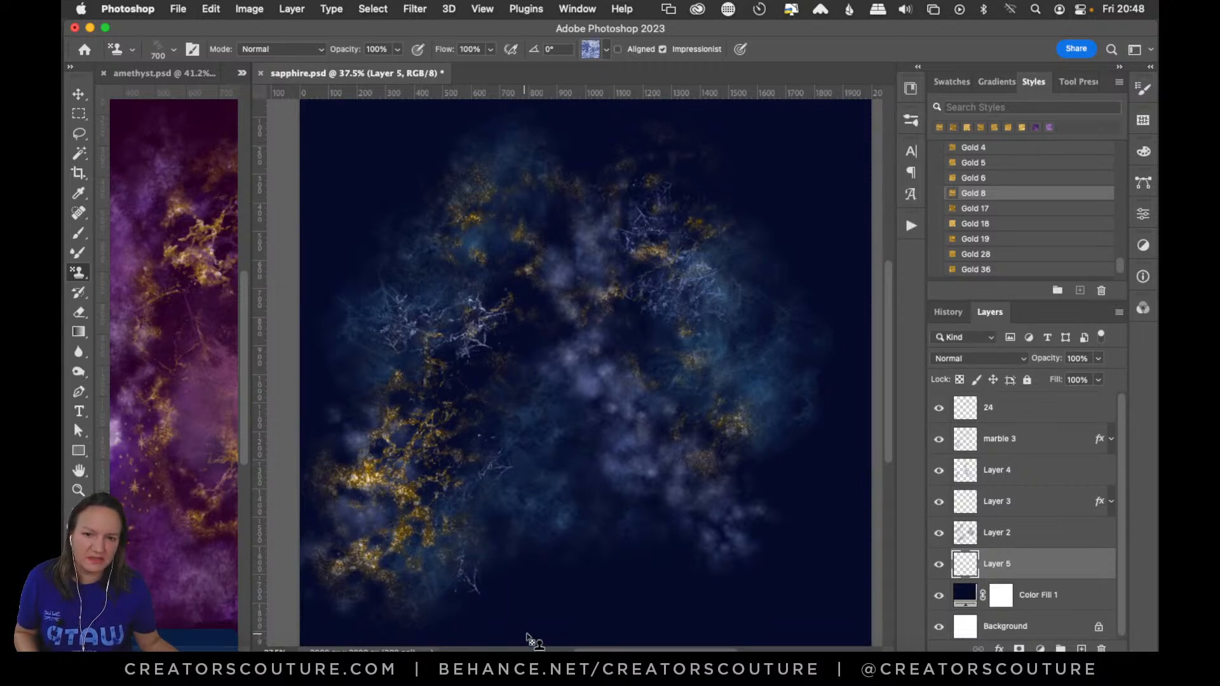
{"action": "left_click_drag", "start_coordinate": [629, 651], "coordinate": [626, 651]}
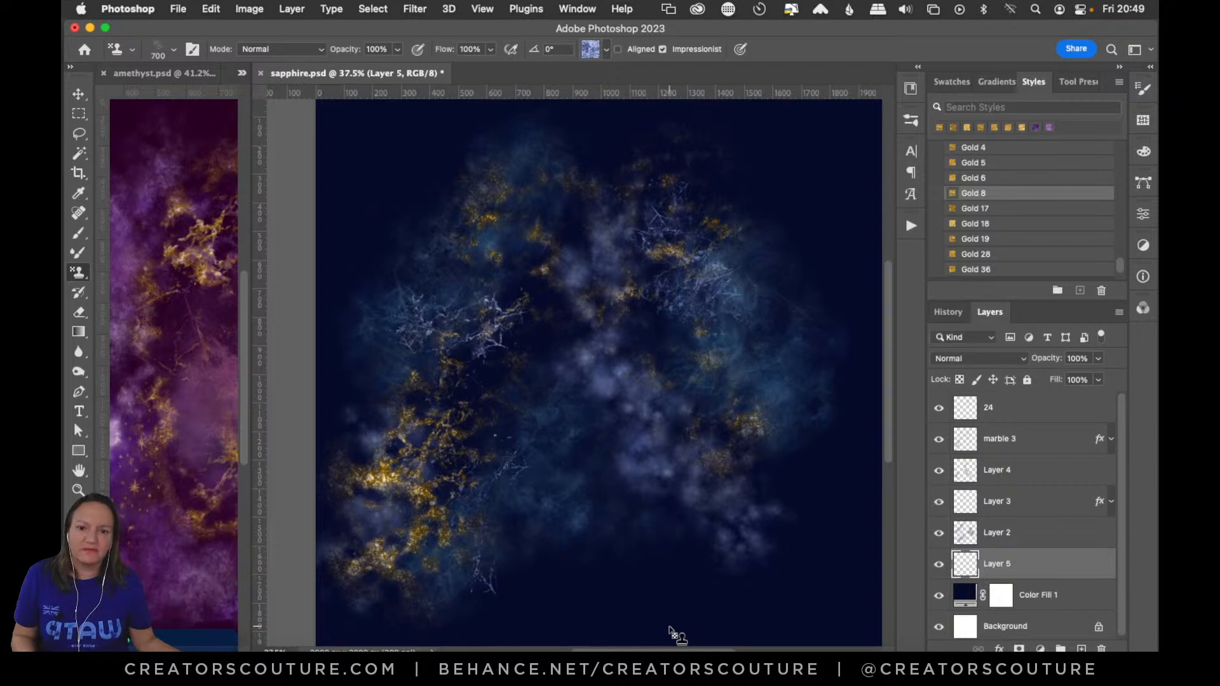
{"action": "key", "text": "super+s"}
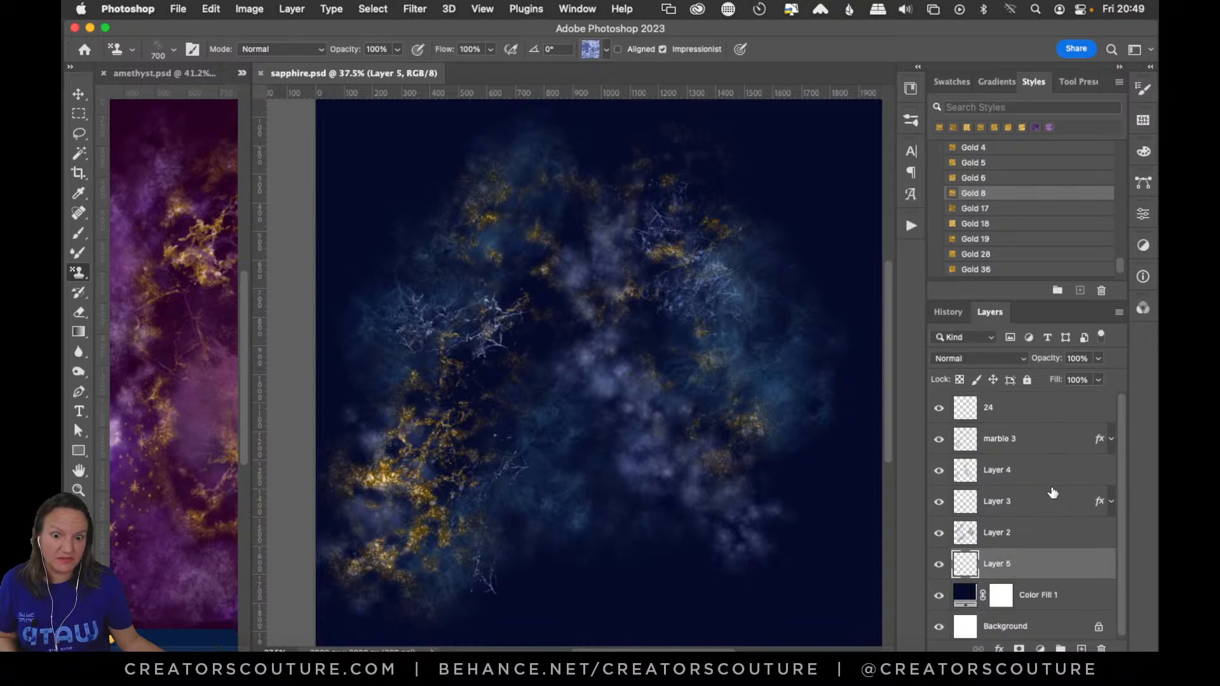
Toggle the visibility of Layer 4 and marble 3 to examine what each contributes to the artwork
{"action": "left_click", "coordinate": [938, 470]}
{"action": "left_click", "coordinate": [938, 471]}
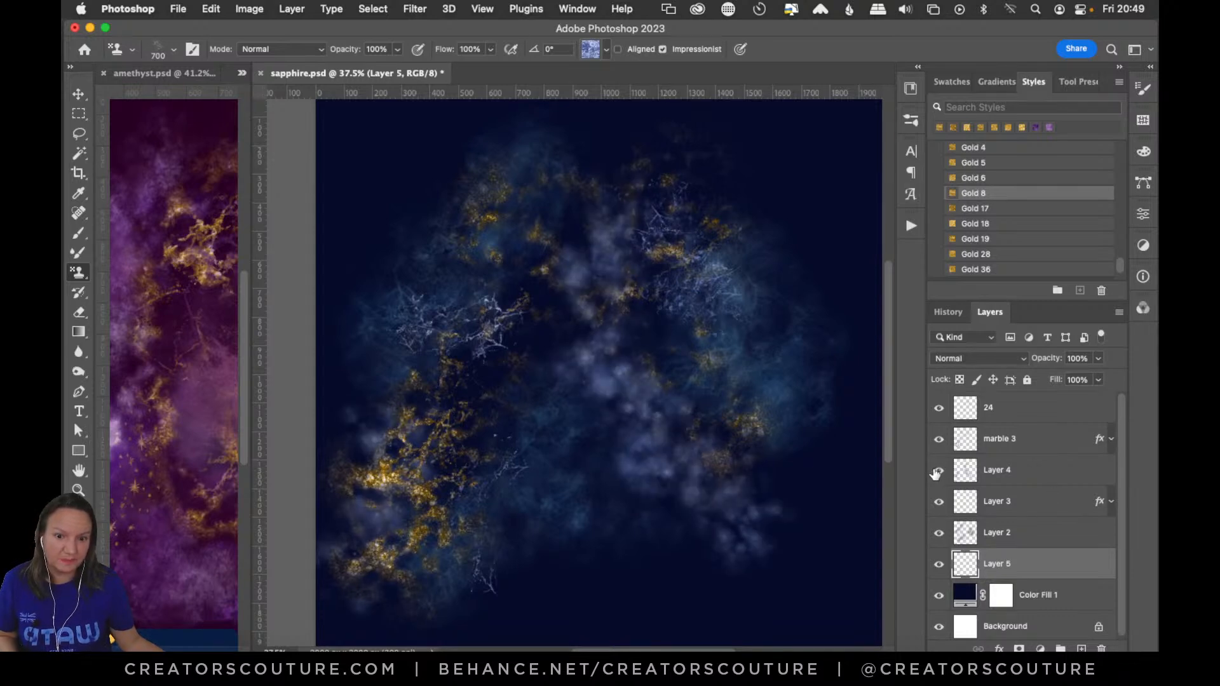
{"action": "left_click", "coordinate": [1011, 482]}
{"action": "left_click", "coordinate": [939, 440]}
{"action": "left_click", "coordinate": [938, 441]}
{"action": "double_click", "coordinate": [1008, 439]}
{"action": "key", "text": "Return"}
{"action": "left_click", "coordinate": [990, 473]}
{"action": "left_click", "coordinate": [940, 470]}
{"action": "left_click", "coordinate": [940, 471]}
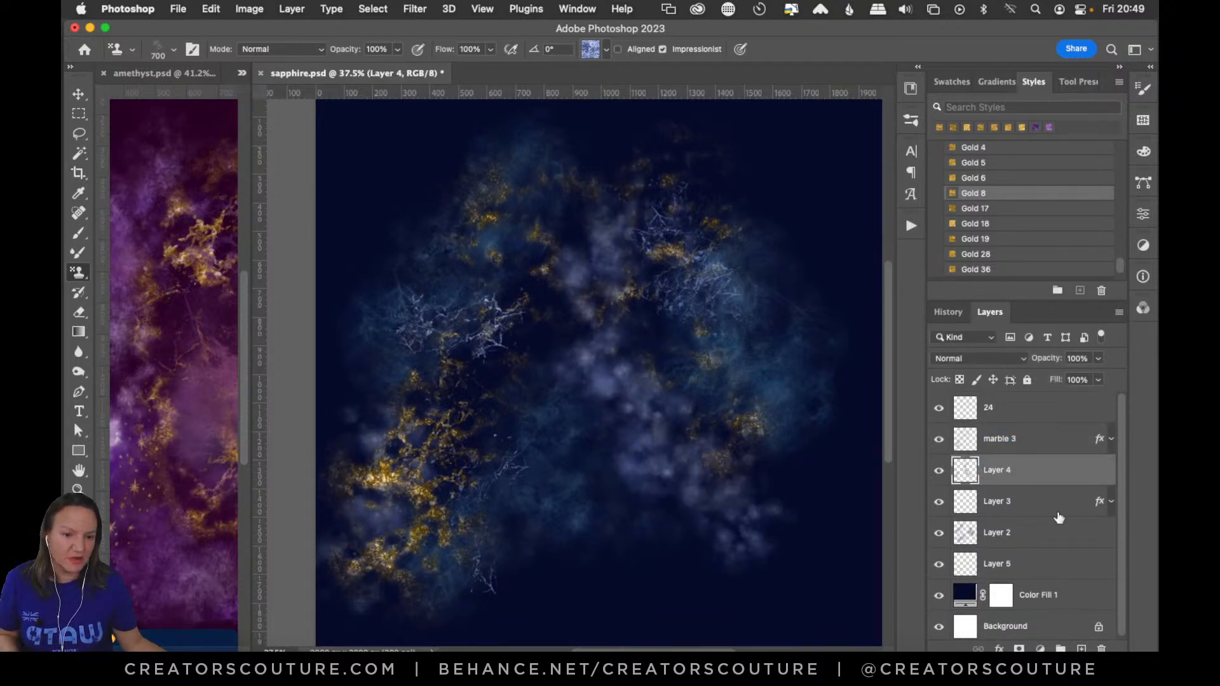
Add a new layer above Layer 4 and apply the sapphire 2 style from the 0 JEWEL STYLES library to it
{"action": "left_click", "coordinate": [1081, 649]}
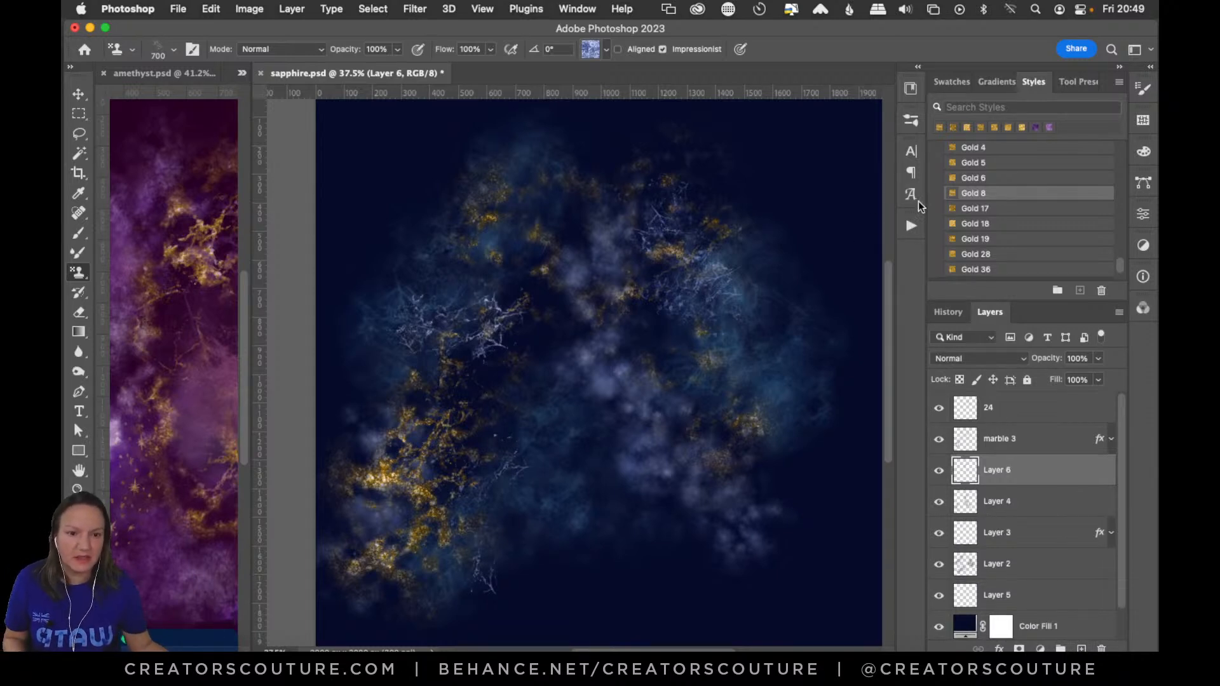
{"action": "left_click", "coordinate": [913, 124]}
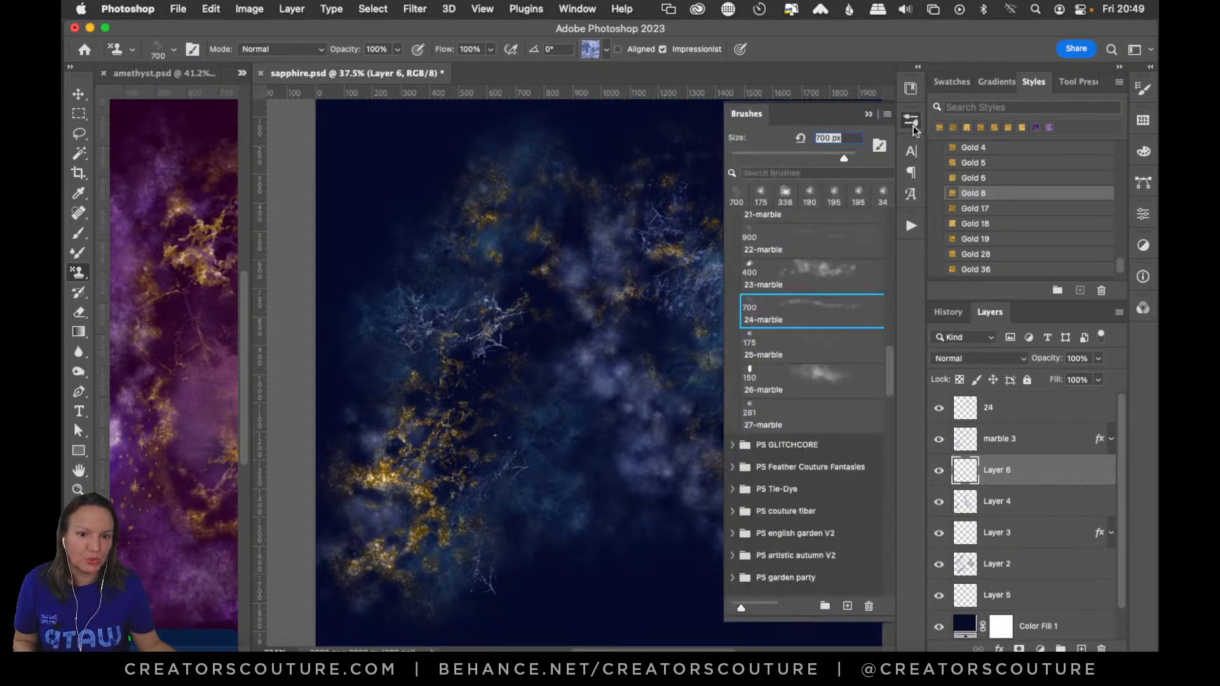
{"action": "scroll", "coordinate": [887, 363], "scroll_direction": "up", "scroll_amount": 1}
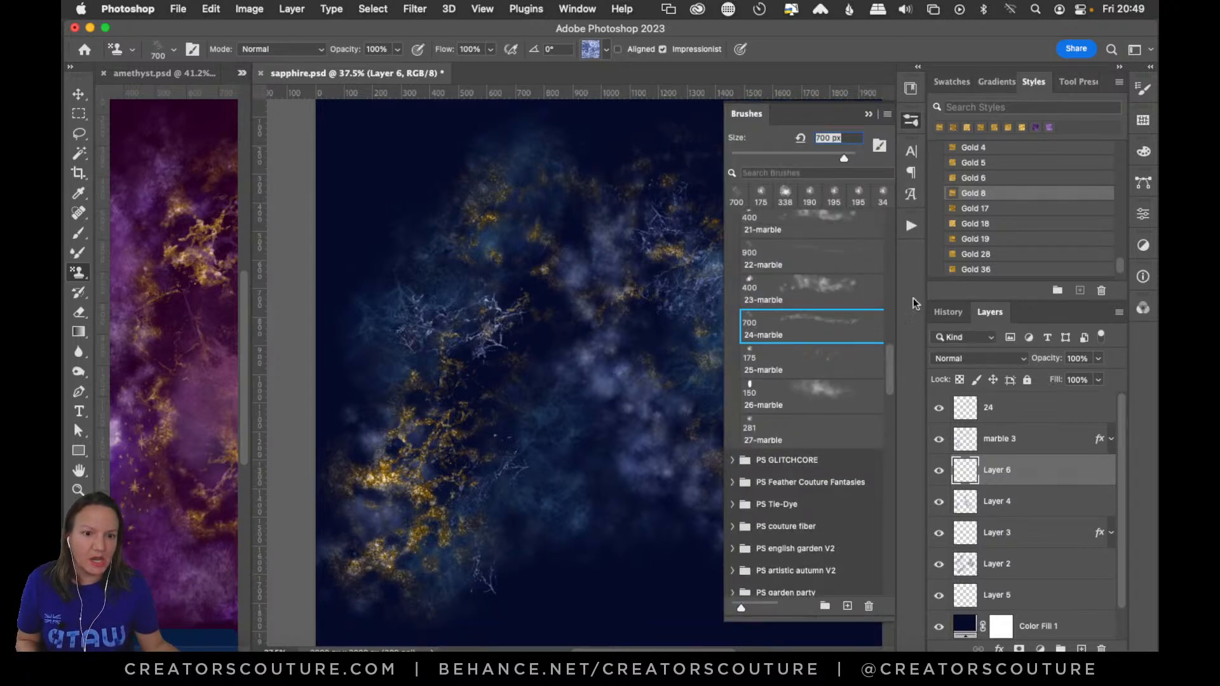
{"action": "left_click", "coordinate": [911, 88]}
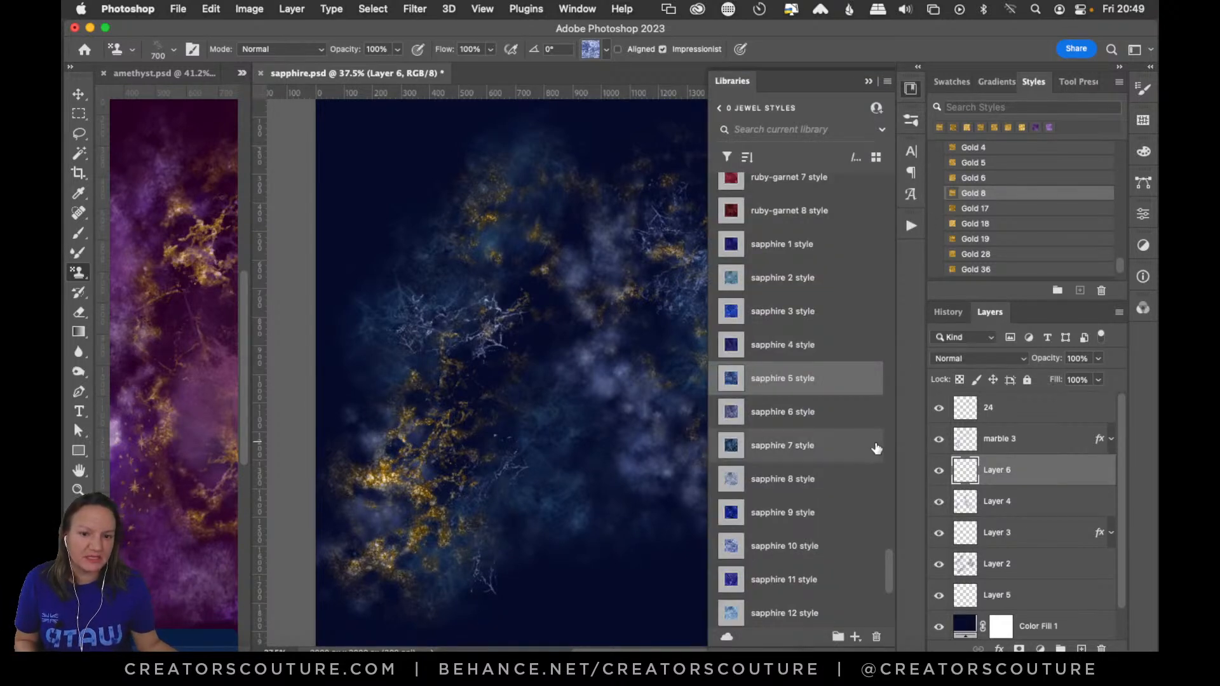
{"action": "left_click", "coordinate": [876, 157]}
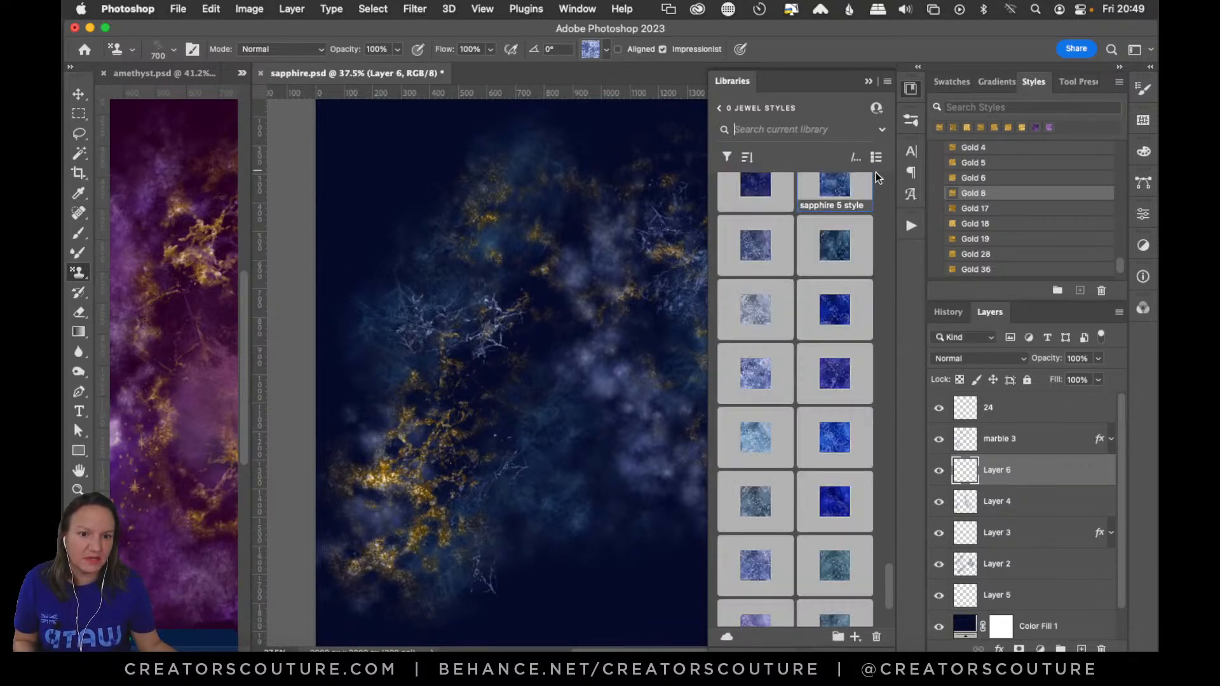
{"action": "left_click_drag", "start_coordinate": [890, 583], "coordinate": [890, 572]}
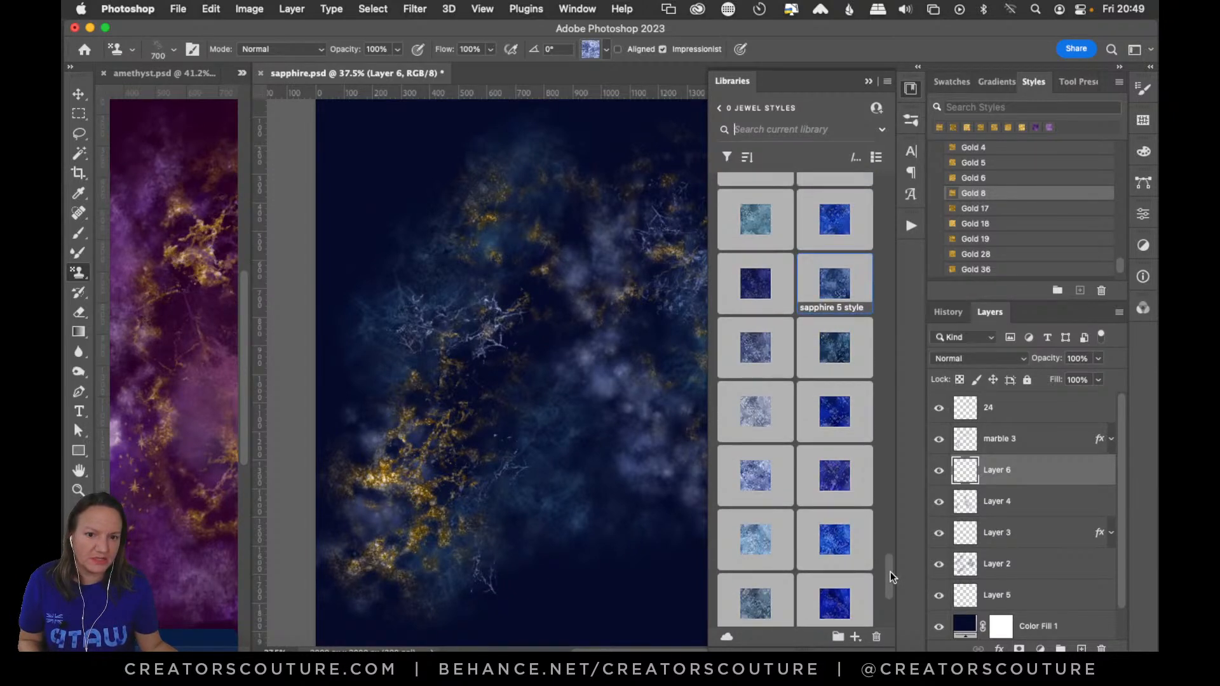
{"action": "scroll", "coordinate": [890, 572], "scroll_direction": "down", "scroll_amount": 1}
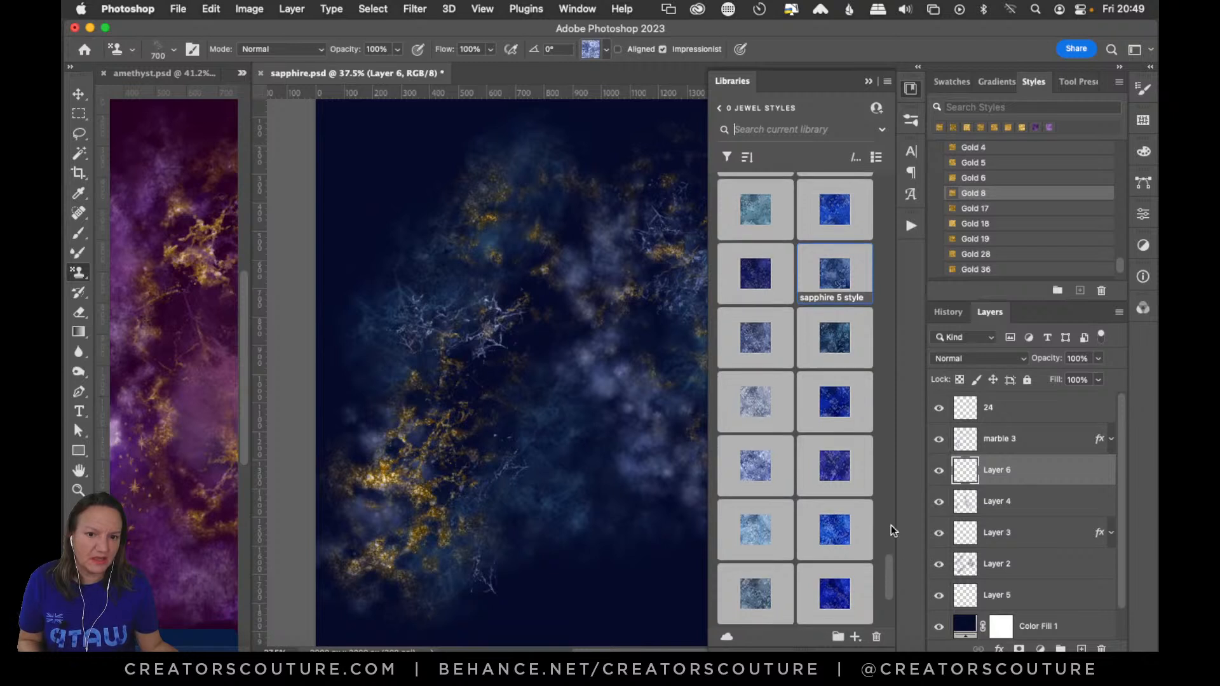
{"action": "left_click", "coordinate": [757, 210]}
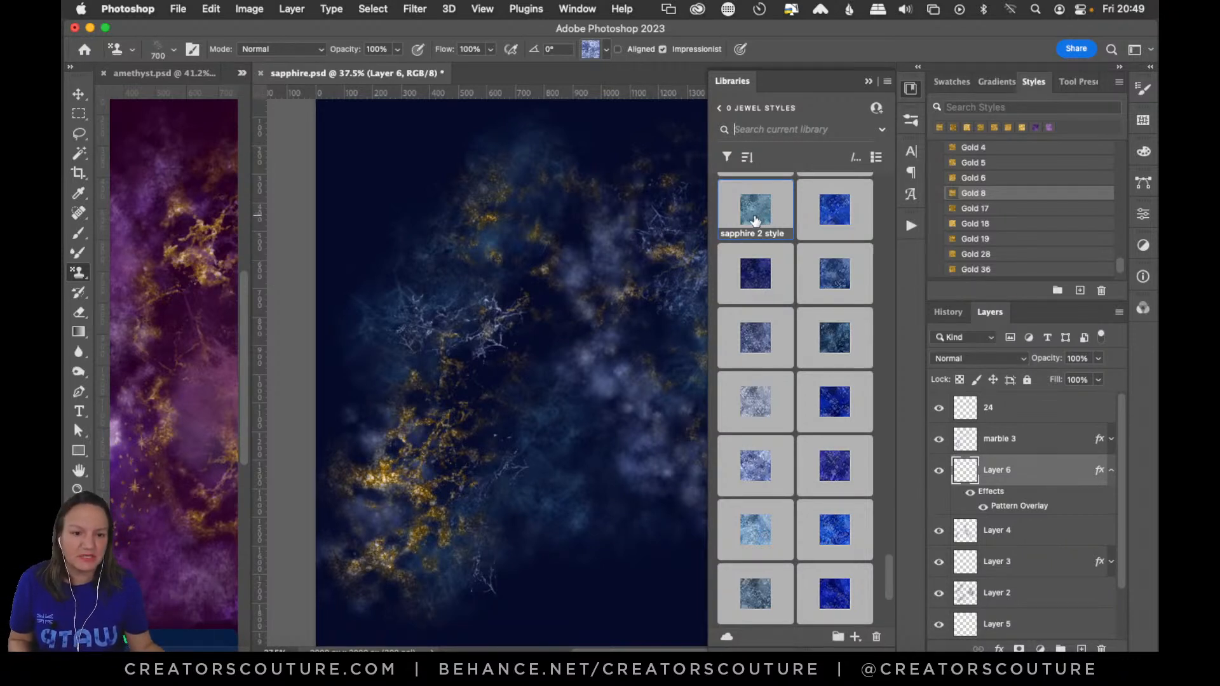
{"action": "left_click", "coordinate": [910, 90]}
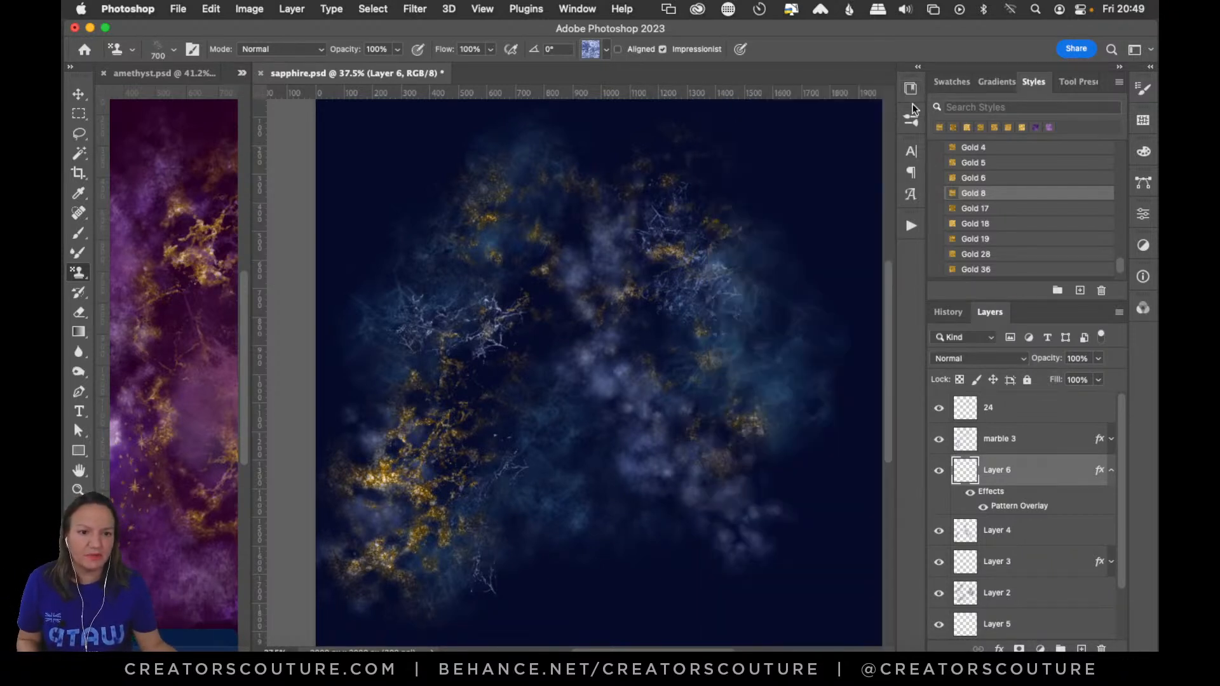
Try the 5-galaxy brush at 169 px with the Pattern Stamp in the dark area below the artwork's center on Layer 6, and undo the stroke
{"action": "left_click", "coordinate": [910, 121]}
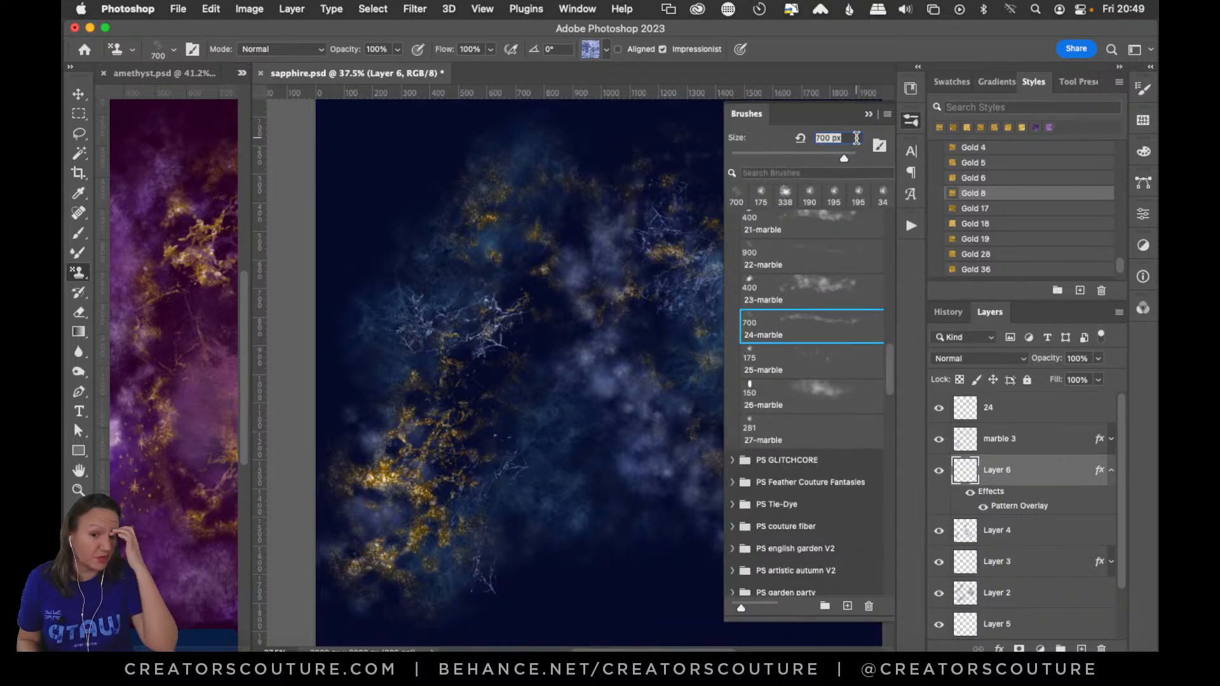
{"action": "mouse_move", "coordinate": [890, 373]}
{"action": "left_mouse_down"}
{"action": "mouse_move", "coordinate": [891, 341]}
{"action": "mouse_move", "coordinate": [862, 434]}
{"action": "left_mouse_up"}
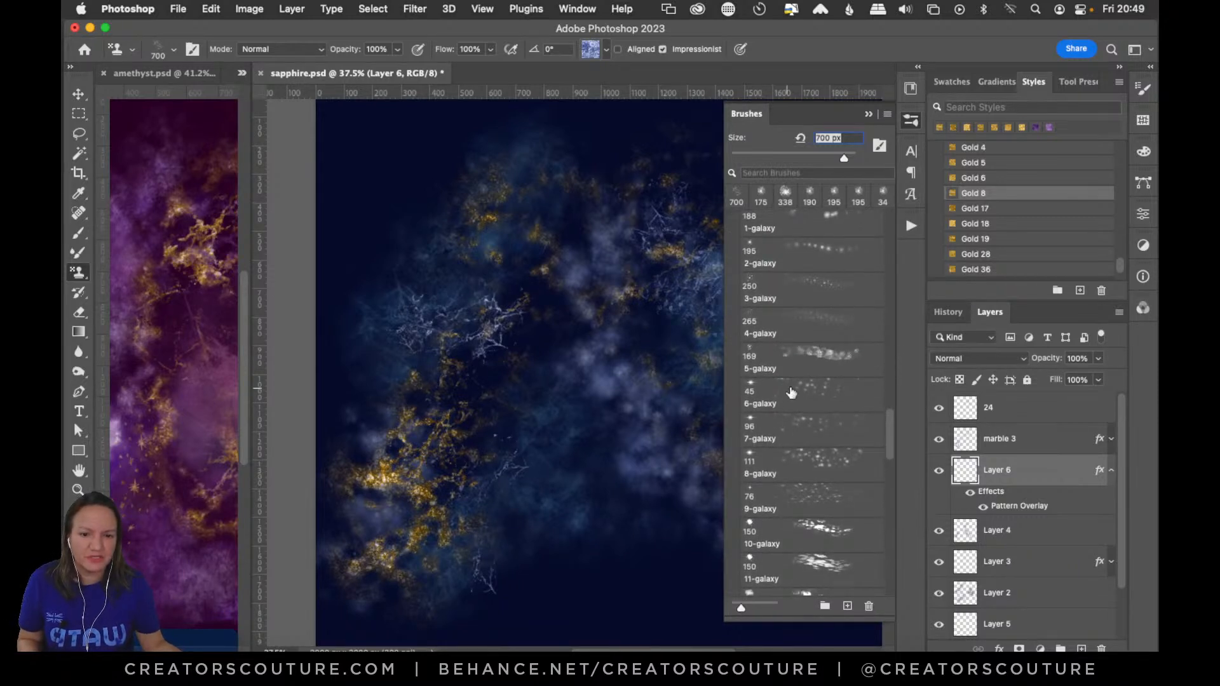
{"action": "left_click", "coordinate": [804, 366]}
{"action": "mouse_move", "coordinate": [572, 470]}
{"action": "left_mouse_down"}
{"action": "mouse_move", "coordinate": [595, 511]}
{"action": "mouse_move", "coordinate": [607, 575]}
{"action": "left_mouse_up"}
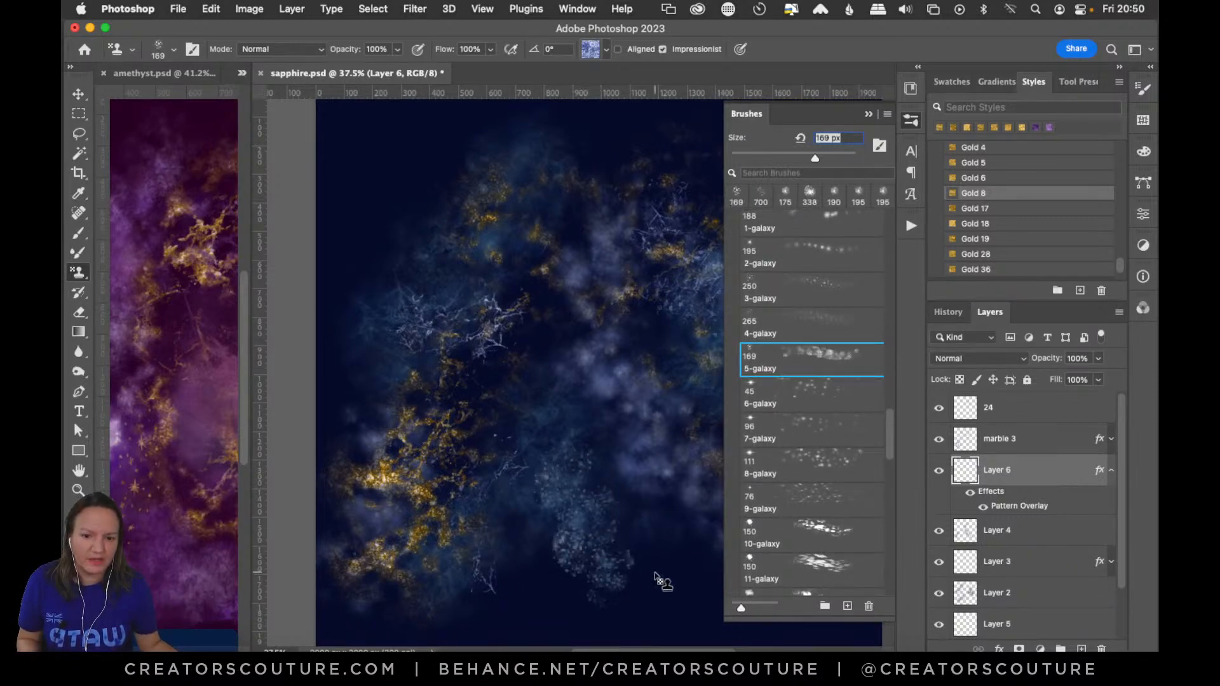
{"action": "key", "text": "super+z"}
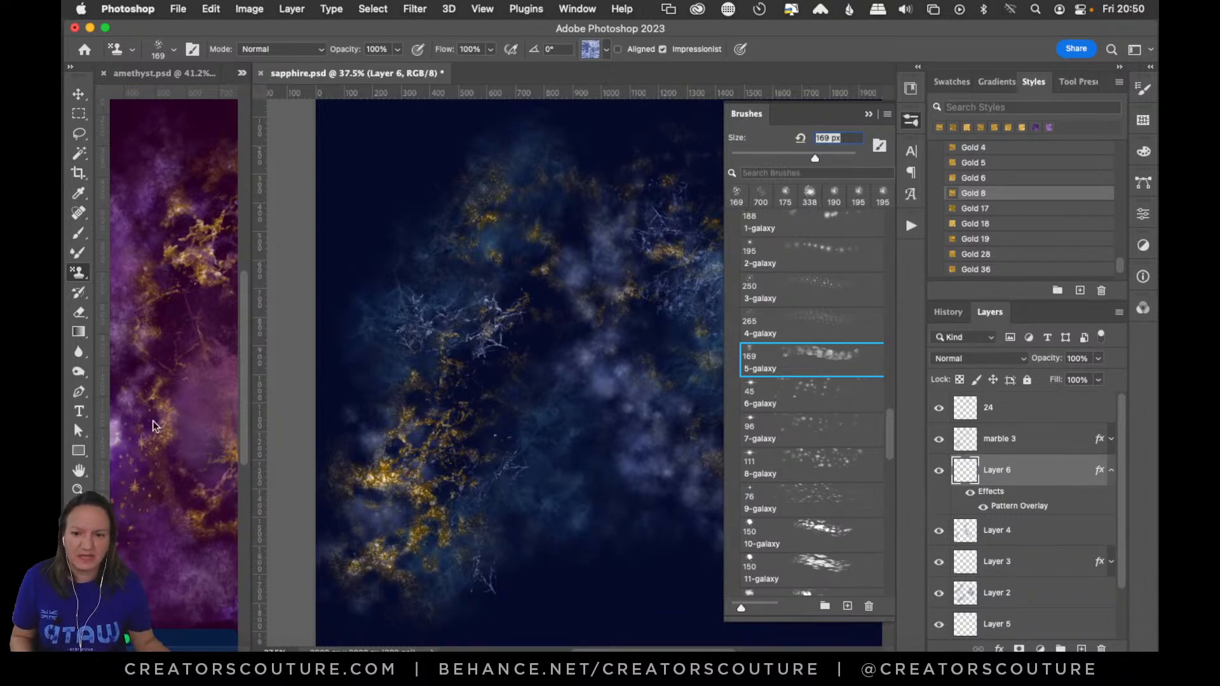
Try the 8-galaxy brush at 111 px in two test strokes over the lower center of Layer 6, undoing each one
{"action": "key", "text": "z"}
{"action": "left_click", "coordinate": [637, 546]}
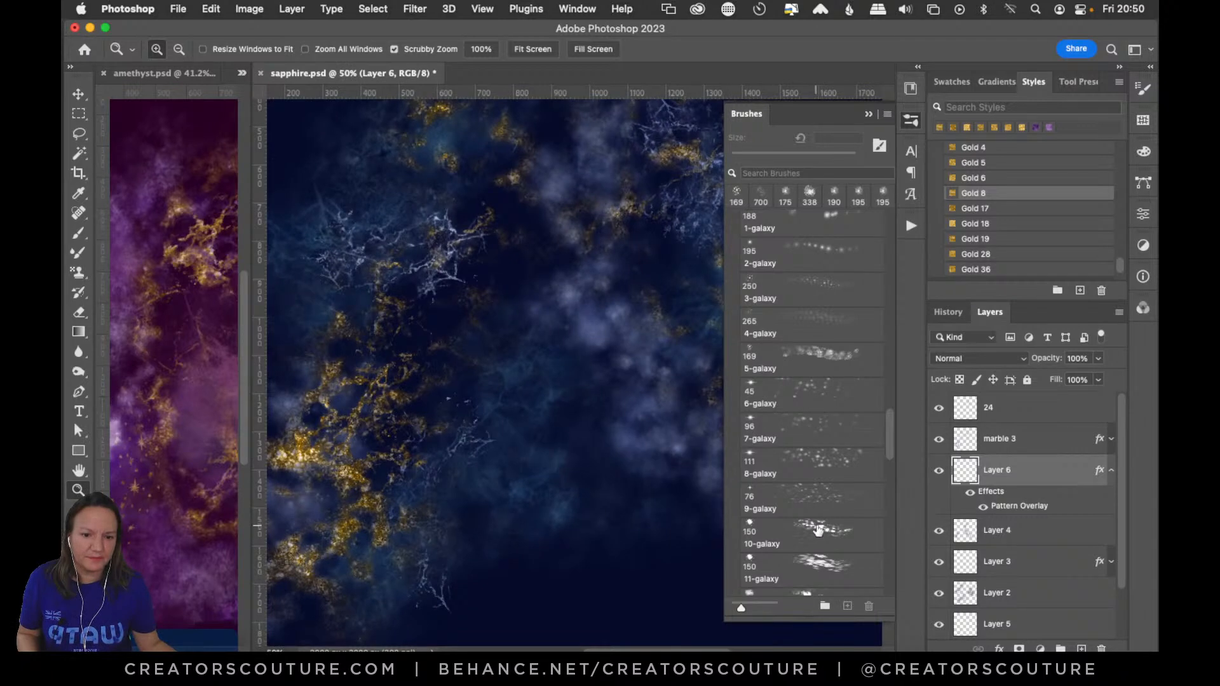
{"action": "left_click", "coordinate": [818, 464]}
{"action": "left_click_drag", "start_coordinate": [622, 372], "coordinate": [584, 566]}
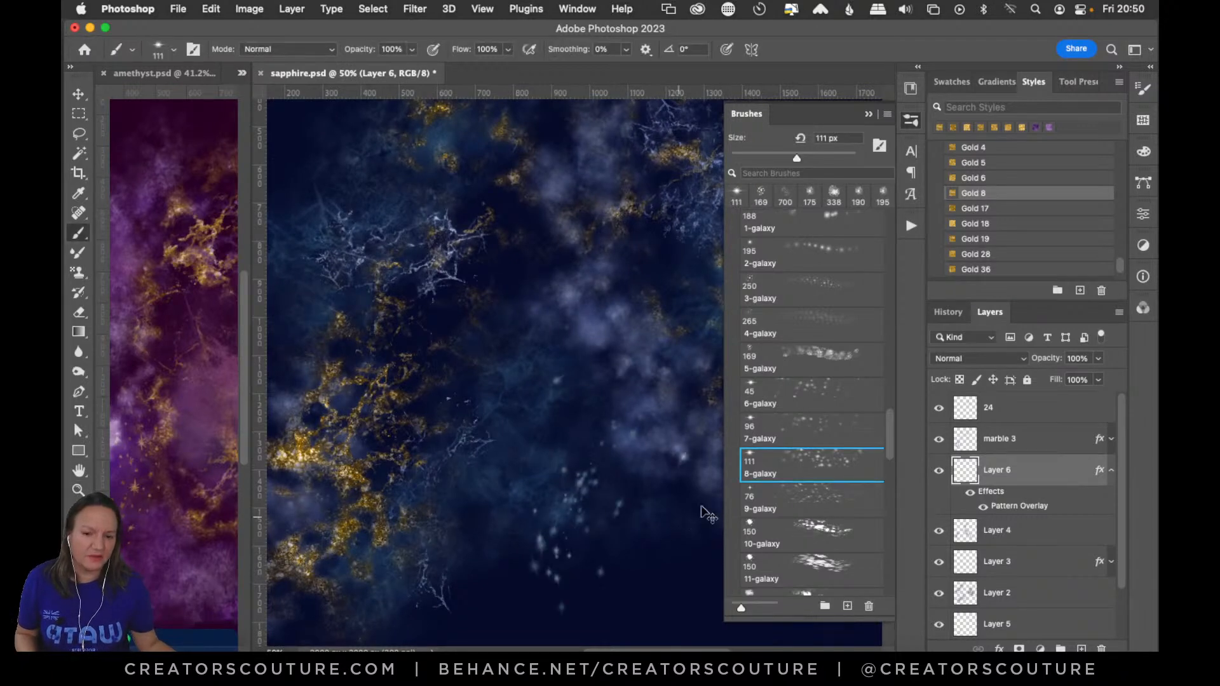
{"action": "key", "text": "super+z"}
{"action": "mouse_move", "coordinate": [601, 387]}
{"action": "left_mouse_down"}
{"action": "mouse_move", "coordinate": [572, 564]}
{"action": "mouse_move", "coordinate": [583, 570]}
{"action": "left_mouse_up"}
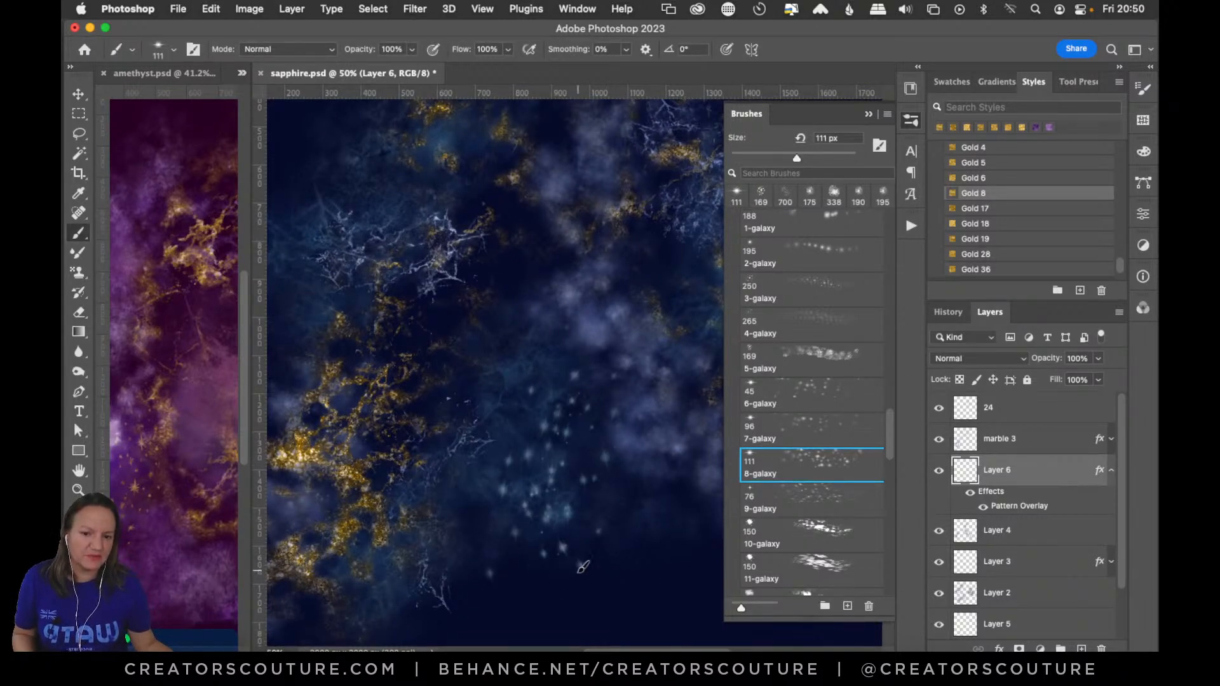
{"action": "key", "text": "super+z"}
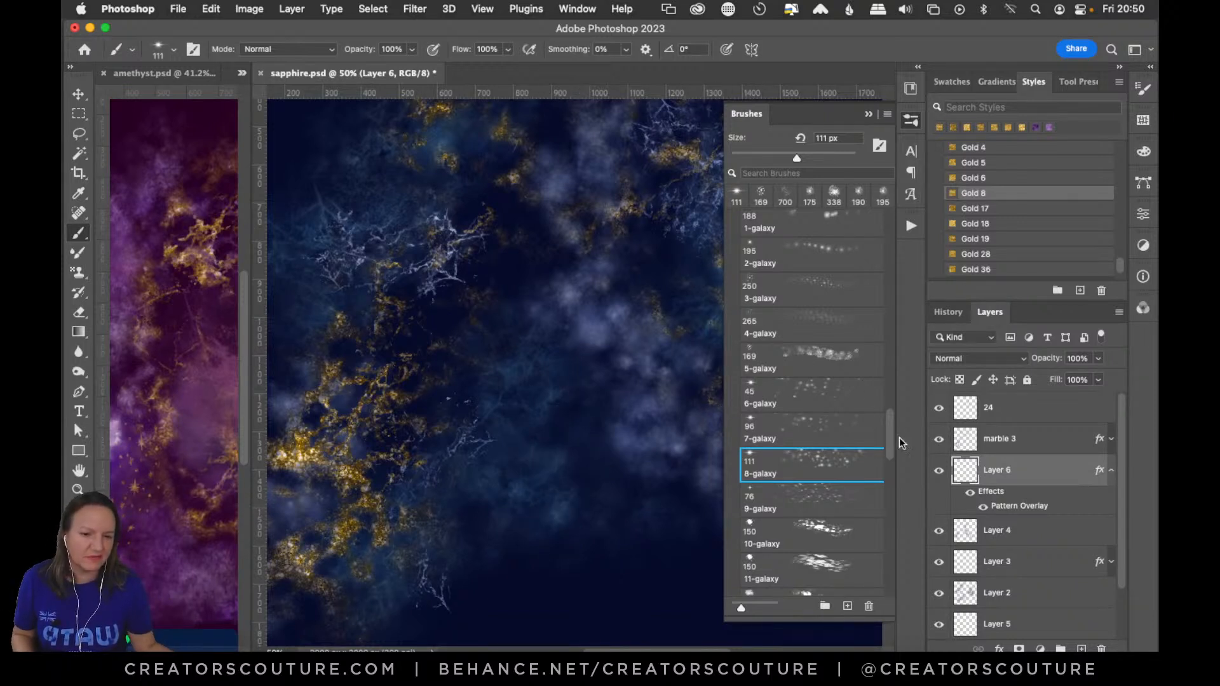
Test the 14-galaxy brush at 34 px and the 16-galaxy brush at 102 px on Layer 6, undoing every stroke
{"action": "scroll", "coordinate": [890, 442], "scroll_direction": "down", "scroll_amount": 5}
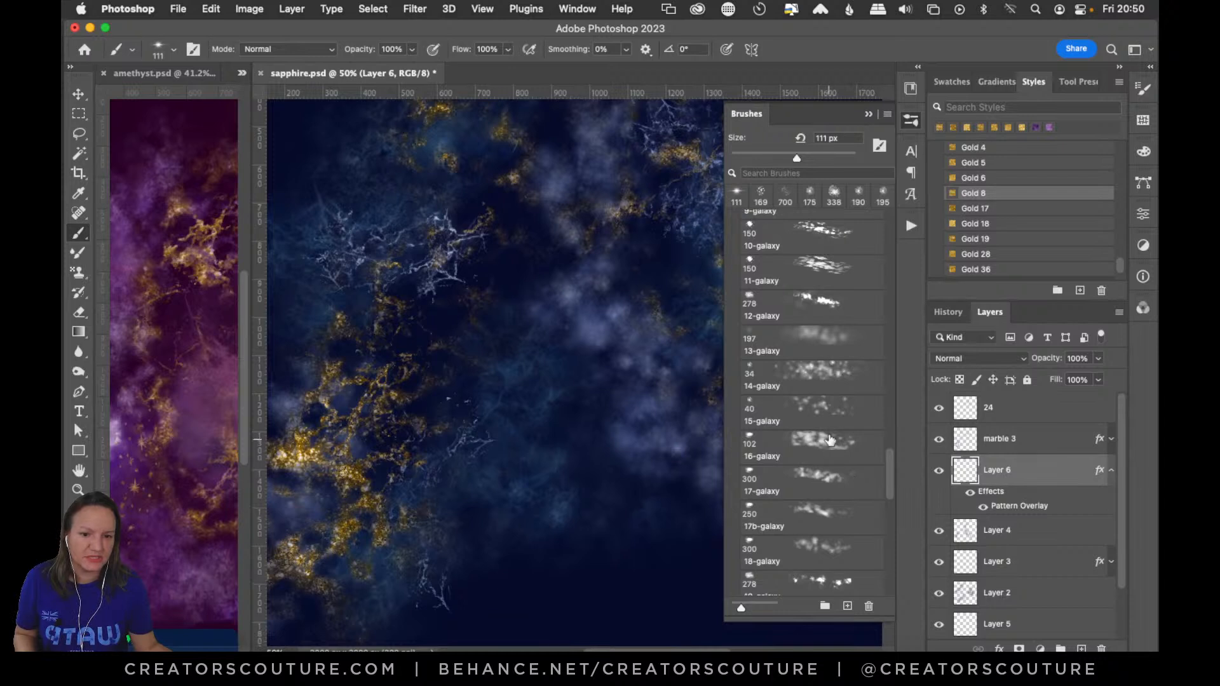
{"action": "left_click", "coordinate": [819, 372]}
{"action": "mouse_move", "coordinate": [610, 435]}
{"action": "left_mouse_down"}
{"action": "mouse_move", "coordinate": [567, 475]}
{"action": "mouse_move", "coordinate": [552, 531]}
{"action": "mouse_move", "coordinate": [512, 540]}
{"action": "left_mouse_up"}
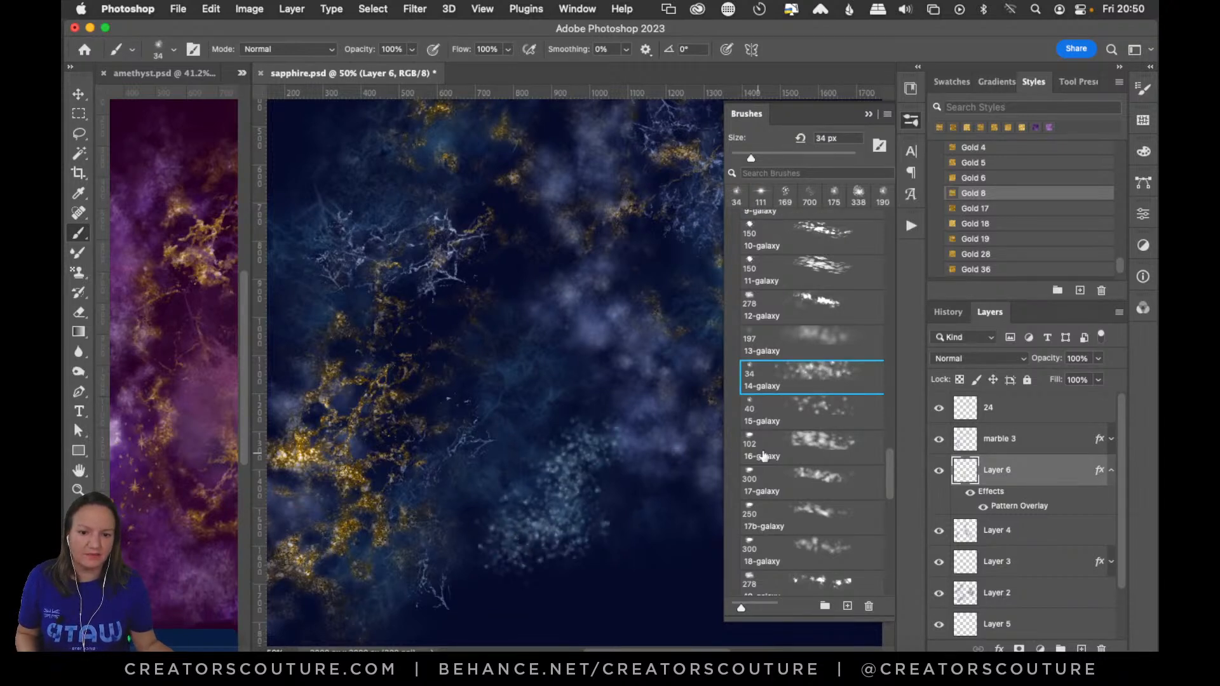
{"action": "key", "text": "super+z"}
{"action": "left_click", "coordinate": [801, 438]}
{"action": "left_click_drag", "start_coordinate": [632, 397], "coordinate": [483, 572]}
{"action": "key", "text": "super+z"}
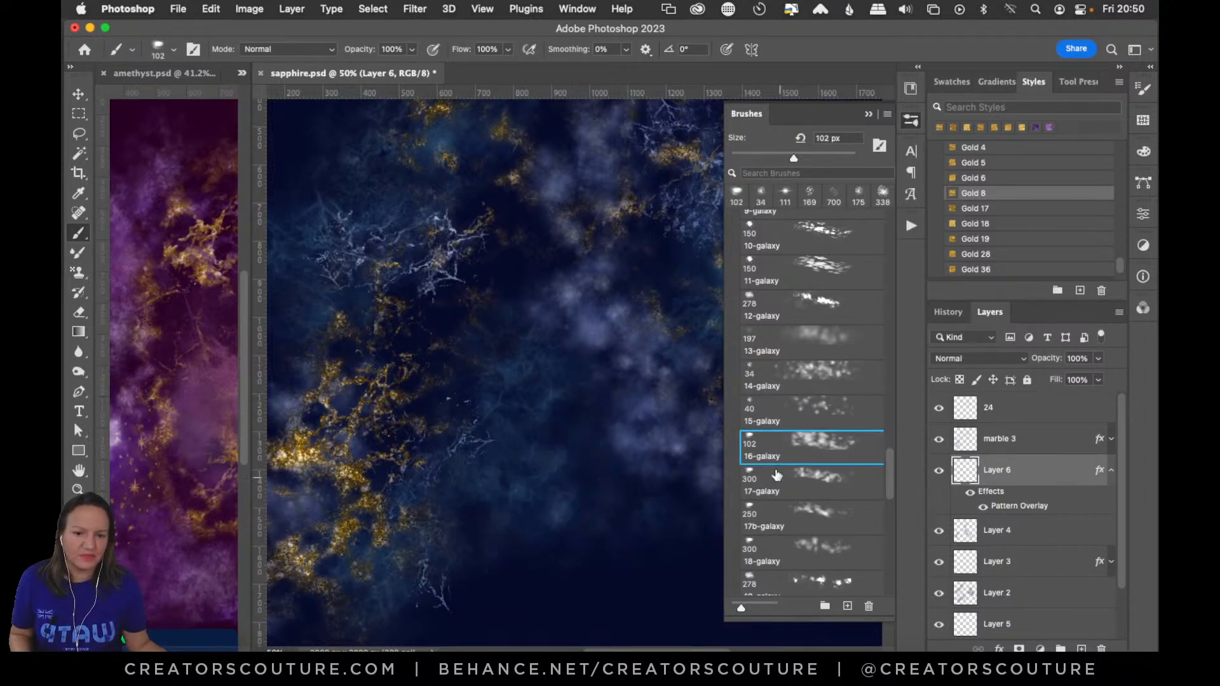
{"action": "mouse_move", "coordinate": [601, 396]}
{"action": "left_mouse_down"}
{"action": "mouse_move", "coordinate": [527, 528]}
{"action": "mouse_move", "coordinate": [521, 569]}
{"action": "left_mouse_up"}
{"action": "key", "text": "super+z"}
{"action": "mouse_move", "coordinate": [559, 369]}
{"action": "left_mouse_down"}
{"action": "mouse_move", "coordinate": [556, 552]}
{"action": "mouse_move", "coordinate": [585, 577]}
{"action": "left_mouse_up"}
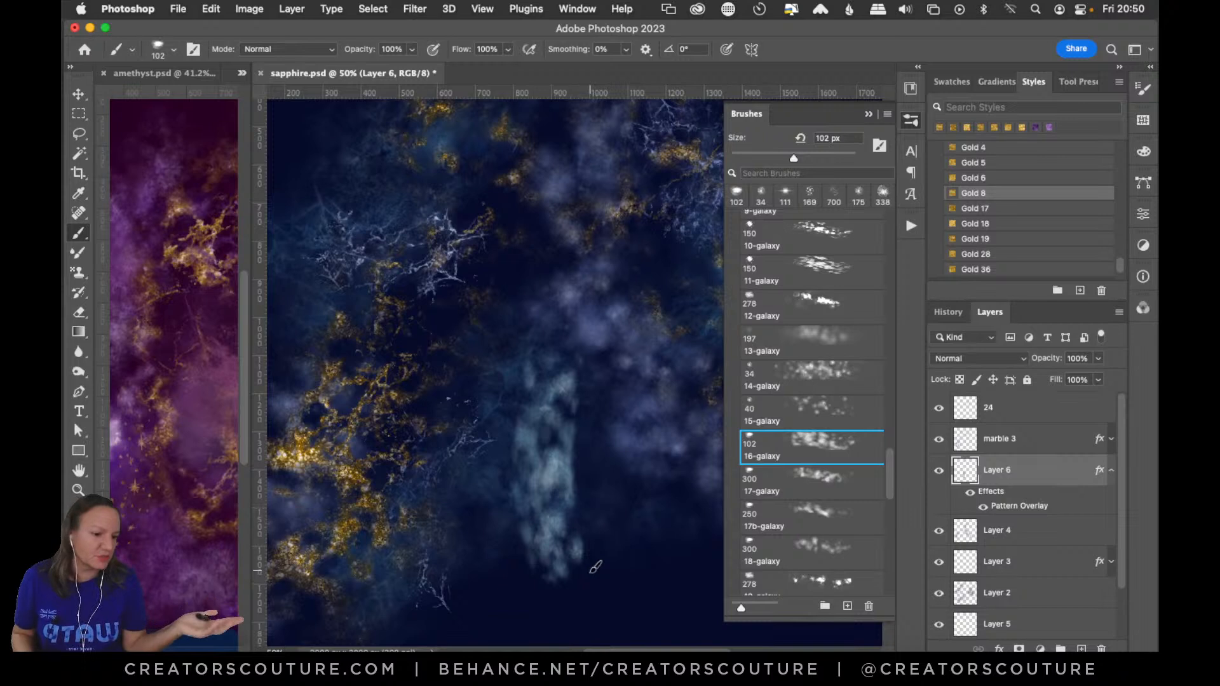
{"action": "key", "text": "super+z"}
Test the 19-galaxy brush at 278 px and the 20-galaxy brush at 195 px on Layer 6, undoing every stroke
{"action": "scroll", "coordinate": [890, 488], "scroll_direction": "down", "scroll_amount": 2}
{"action": "scroll", "coordinate": [889, 488], "scroll_direction": "down", "scroll_amount": 3}
{"action": "left_click", "coordinate": [811, 424]}
{"action": "left_click", "coordinate": [635, 454]}
{"action": "mouse_move", "coordinate": [581, 498]}
{"action": "left_mouse_down"}
{"action": "mouse_move", "coordinate": [507, 483]}
{"action": "mouse_move", "coordinate": [420, 541]}
{"action": "mouse_move", "coordinate": [400, 528]}
{"action": "mouse_move", "coordinate": [318, 562]}
{"action": "left_mouse_up"}
{"action": "key", "text": "super+z"}
{"action": "left_click", "coordinate": [814, 454]}
{"action": "mouse_move", "coordinate": [661, 407]}
{"action": "left_mouse_down"}
{"action": "mouse_move", "coordinate": [559, 471]}
{"action": "mouse_move", "coordinate": [553, 559]}
{"action": "left_mouse_up"}
{"action": "key", "text": "super+z"}
{"action": "mouse_move", "coordinate": [559, 407]}
{"action": "left_mouse_down"}
{"action": "mouse_move", "coordinate": [540, 490]}
{"action": "mouse_move", "coordinate": [477, 591]}
{"action": "left_mouse_up"}
{"action": "key", "text": "super+z"}
{"action": "mouse_move", "coordinate": [585, 413]}
{"action": "left_mouse_down"}
{"action": "mouse_move", "coordinate": [547, 464]}
{"action": "mouse_move", "coordinate": [534, 521]}
{"action": "mouse_move", "coordinate": [603, 584]}
{"action": "left_mouse_up"}
{"action": "key", "text": "super+z"}
Try the 22-galaxy brush at 175 px in several strokes across the center of Layer 6, undoing each one
{"action": "left_click", "coordinate": [812, 531]}
{"action": "mouse_move", "coordinate": [486, 222]}
{"action": "left_mouse_down"}
{"action": "mouse_move", "coordinate": [565, 481]}
{"action": "mouse_move", "coordinate": [621, 513]}
{"action": "left_mouse_up"}
{"action": "key", "text": "super+z"}
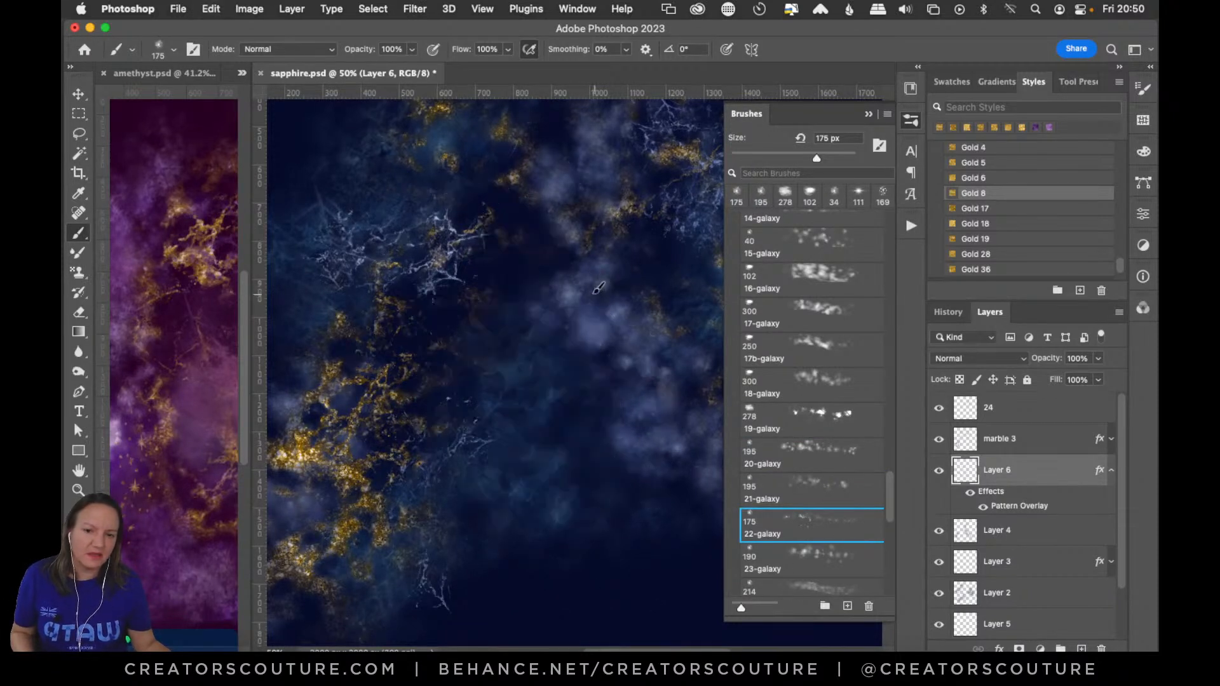
{"action": "left_click_drag", "start_coordinate": [588, 311], "coordinate": [527, 523]}
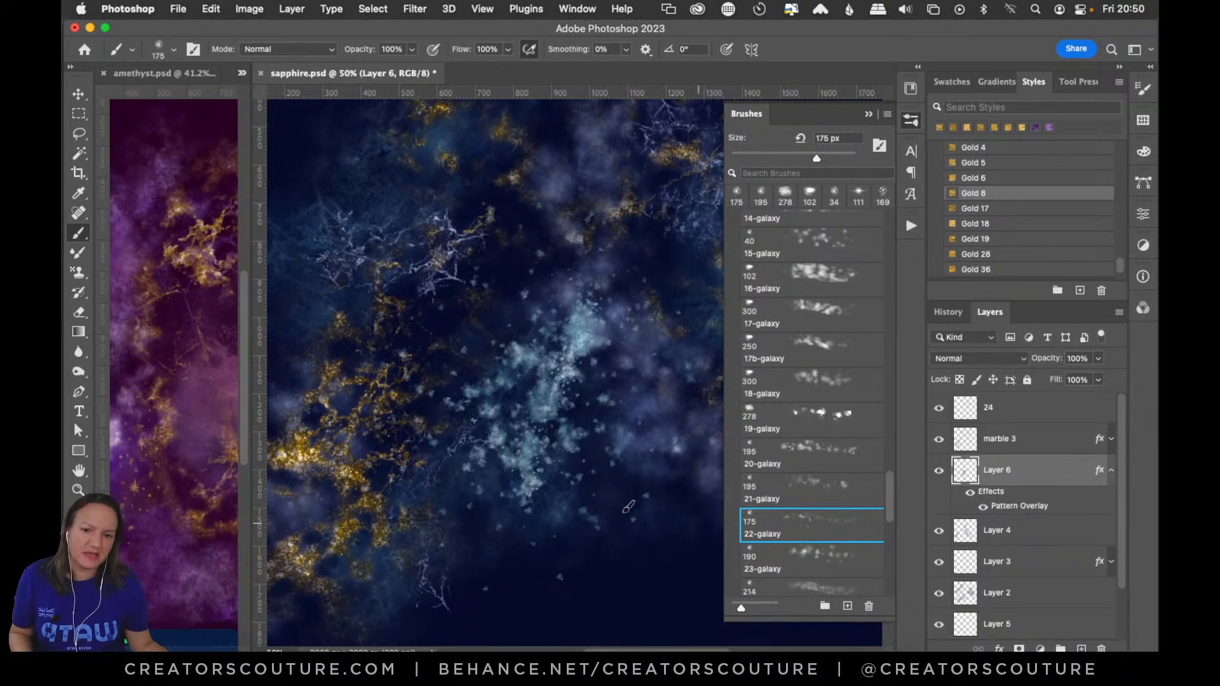
{"action": "key", "text": "super+z"}
{"action": "left_click_drag", "start_coordinate": [572, 387], "coordinate": [462, 557]}
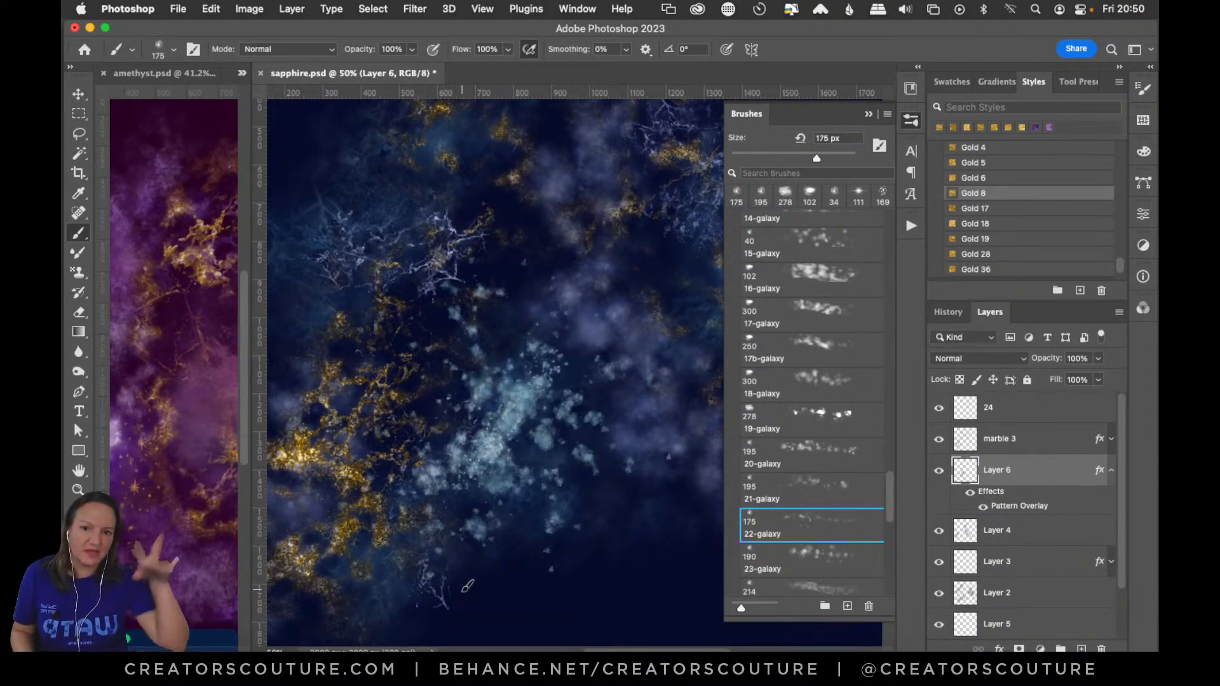
{"action": "key", "text": "super+z"}
Try the 18-marble brush at 400 px on Layer 6, and undo the stroke
{"action": "mouse_move", "coordinate": [890, 507]}
{"action": "left_mouse_down"}
{"action": "mouse_move", "coordinate": [883, 531]}
{"action": "mouse_move", "coordinate": [901, 353]}
{"action": "left_mouse_up"}
{"action": "left_click", "coordinate": [816, 271]}
{"action": "mouse_move", "coordinate": [597, 401]}
{"action": "left_mouse_down"}
{"action": "mouse_move", "coordinate": [570, 423]}
{"action": "mouse_move", "coordinate": [553, 492]}
{"action": "mouse_move", "coordinate": [594, 423]}
{"action": "left_mouse_up"}
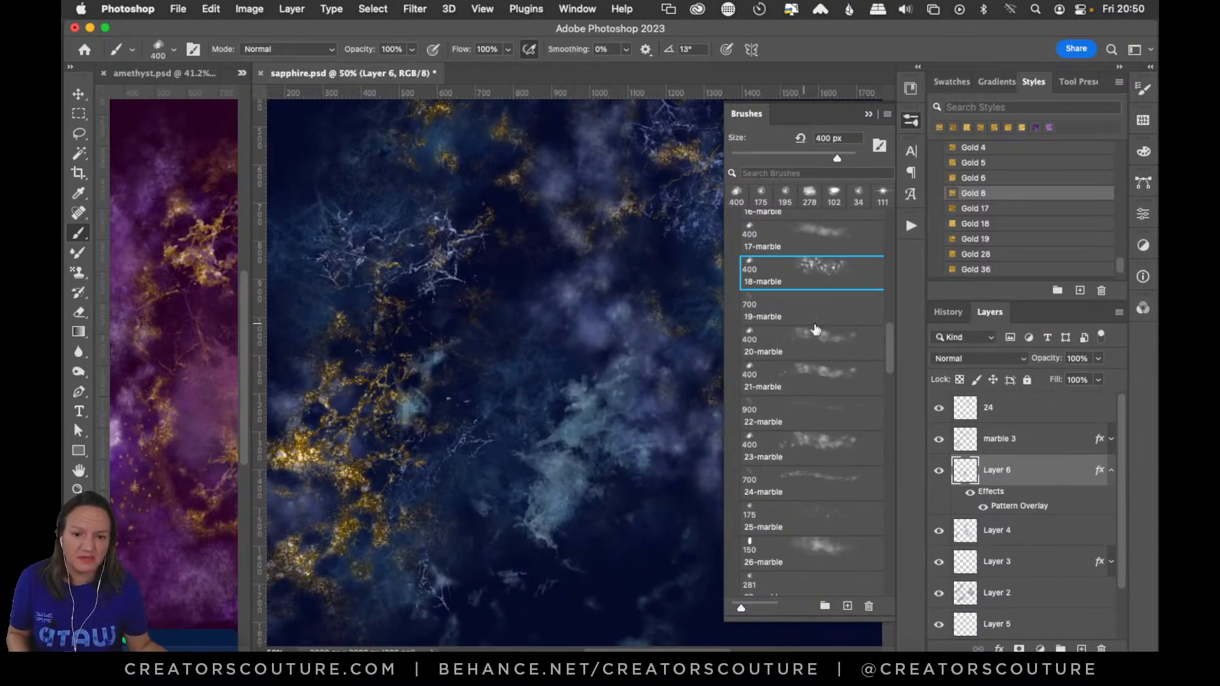
{"action": "left_click", "coordinate": [911, 120]}
{"action": "key", "text": "super+z"}
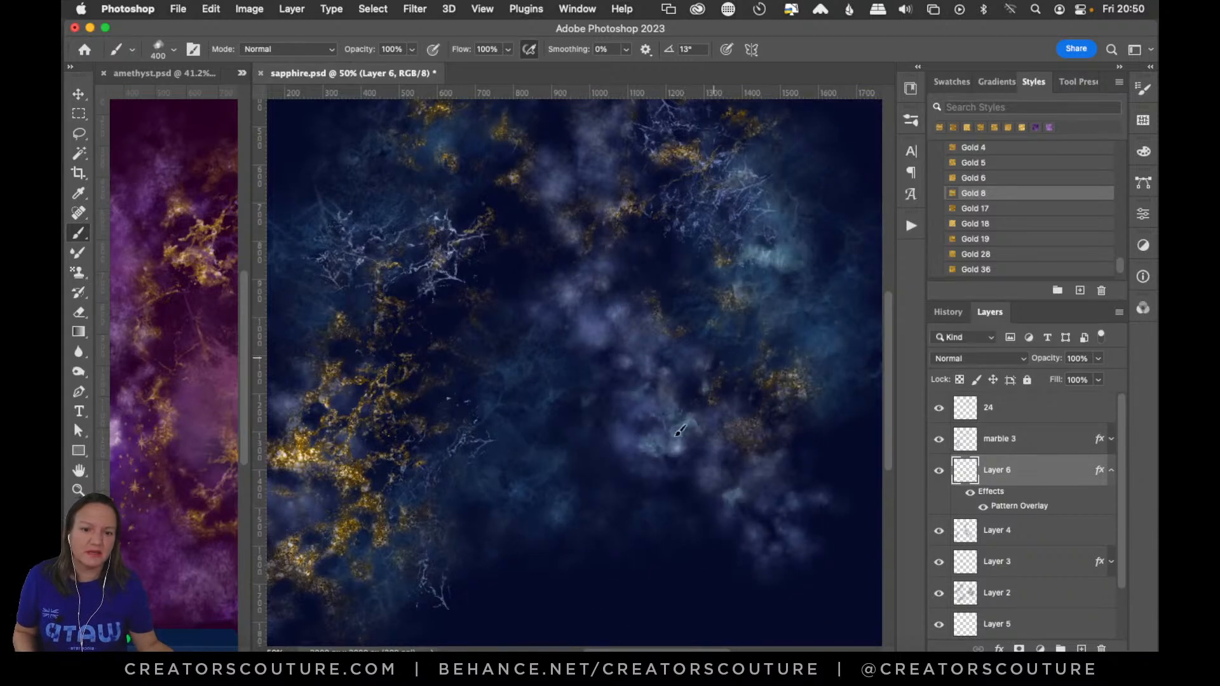
Open marble-brush-chart.psd from the 00 brush charts library as a reference
{"action": "left_click", "coordinate": [912, 121]}
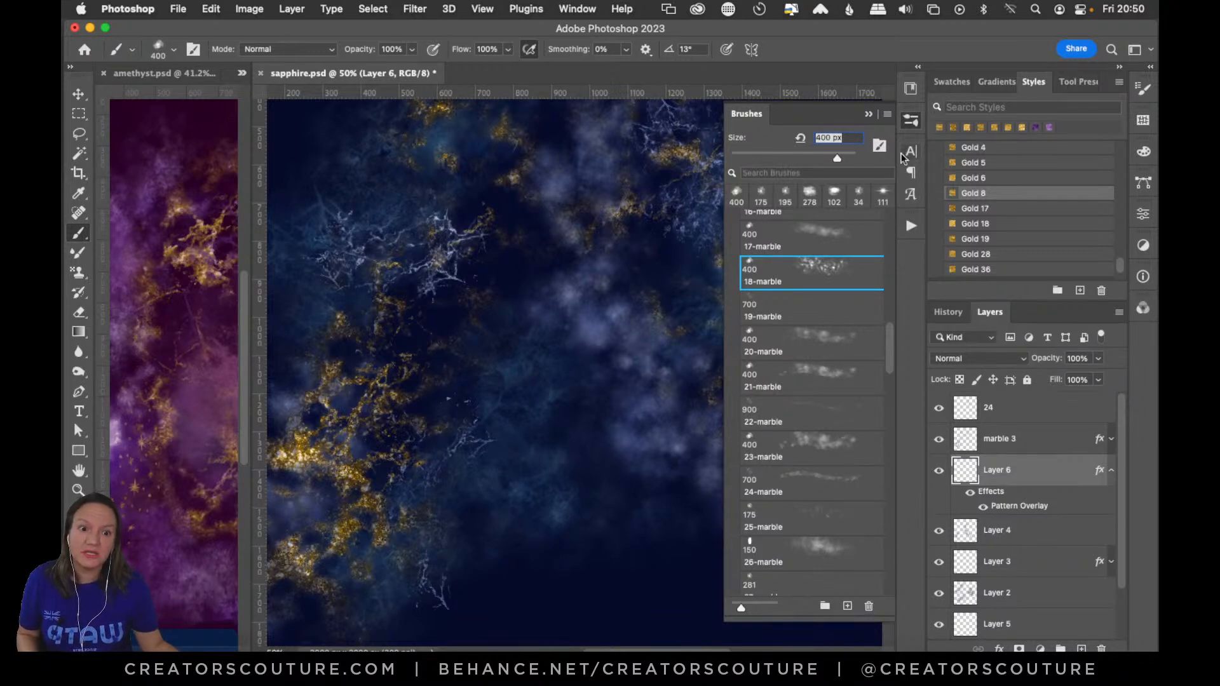
{"action": "left_click", "coordinate": [915, 87]}
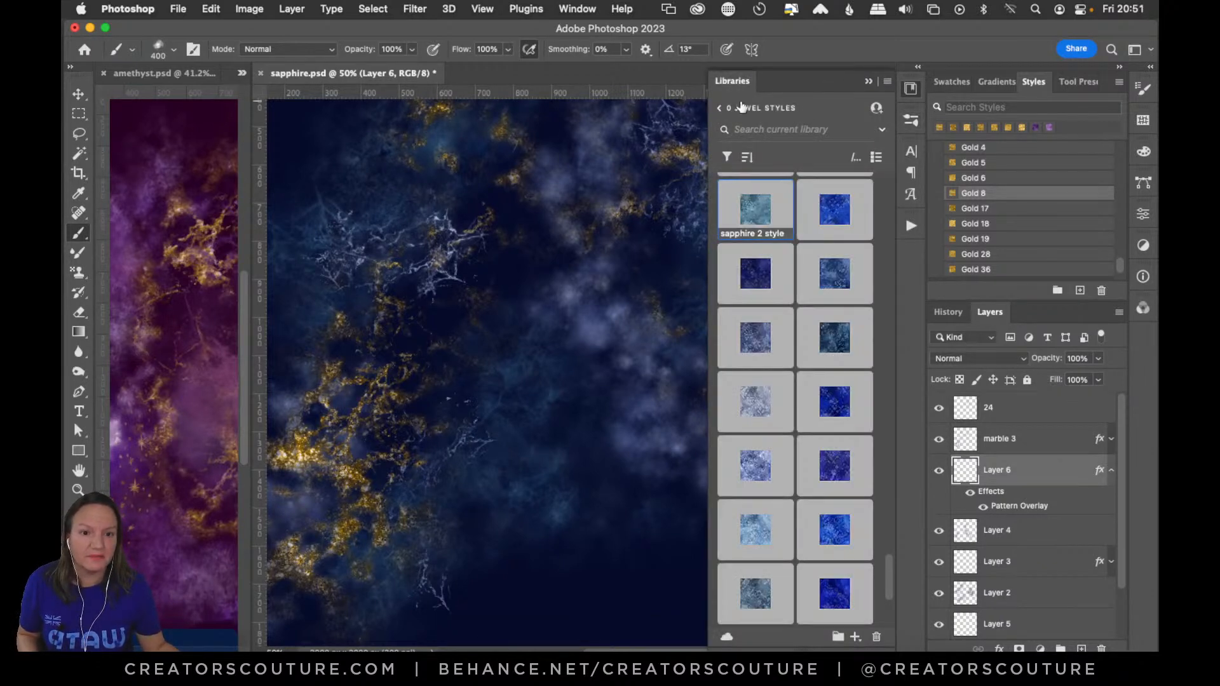
{"action": "left_click", "coordinate": [722, 109]}
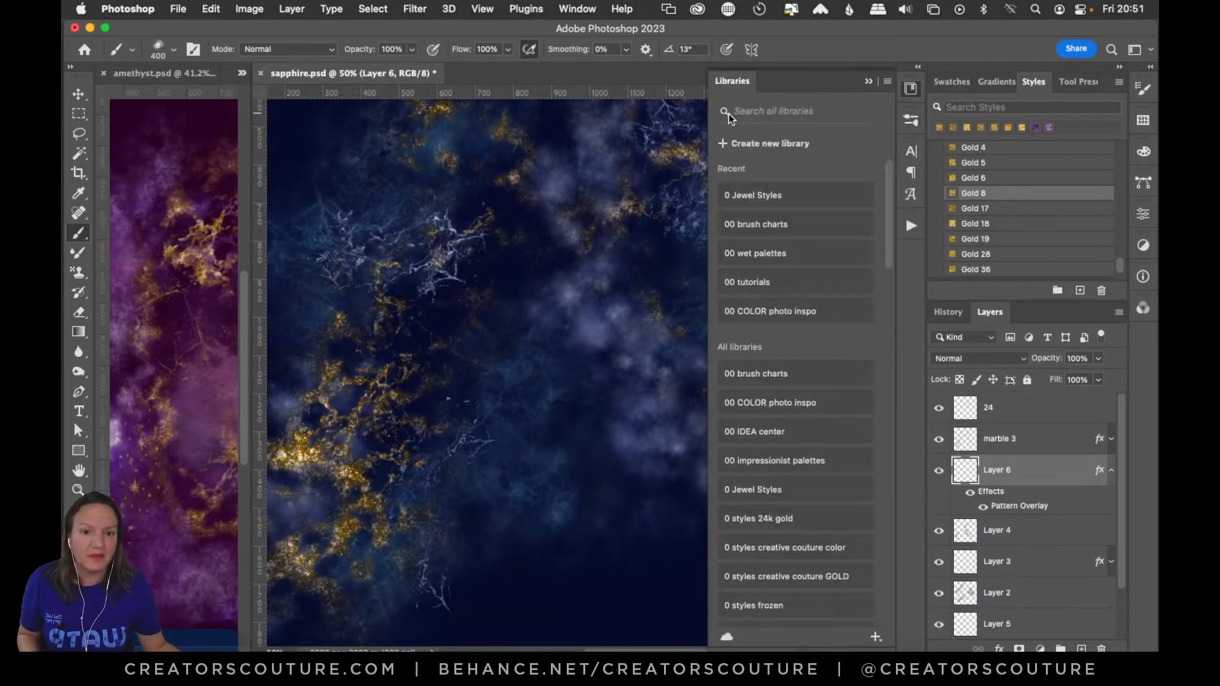
{"action": "left_click", "coordinate": [792, 227]}
{"action": "left_click_drag", "start_coordinate": [891, 277], "coordinate": [887, 612]}
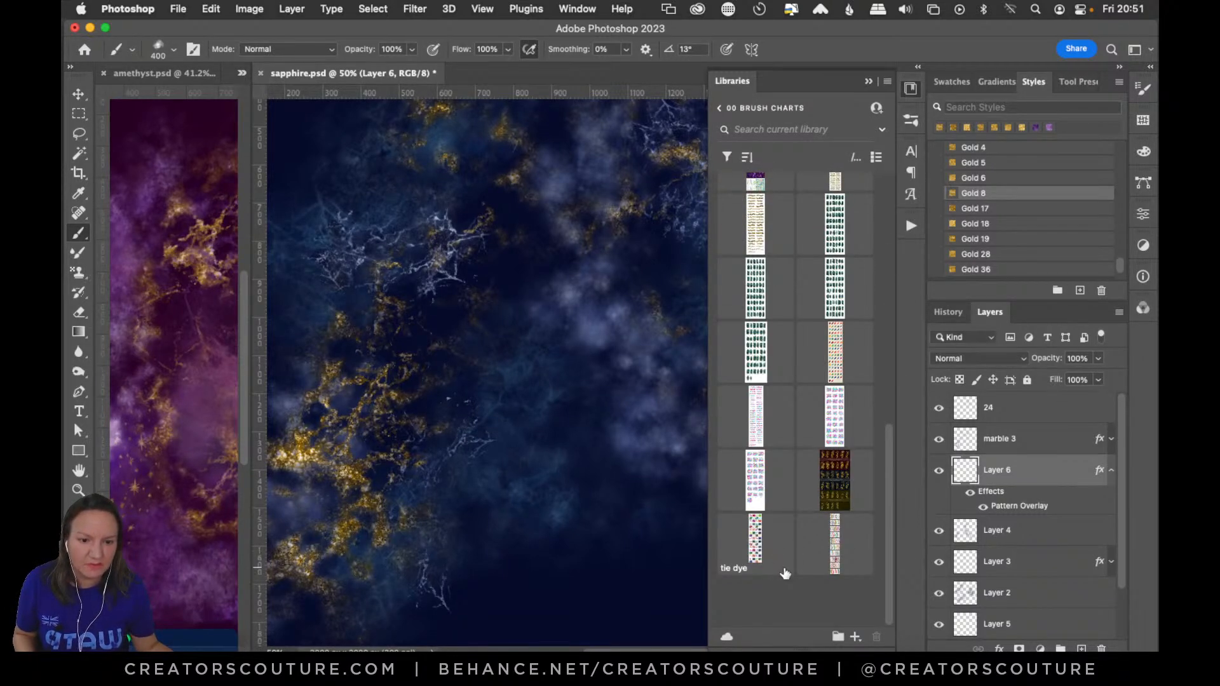
{"action": "left_click_drag", "start_coordinate": [895, 531], "coordinate": [889, 410]}
{"action": "double_click", "coordinate": [783, 409]}
{"action": "left_click", "coordinate": [912, 92]}
Examine the brush 1 to 24 samples in the marble brush chart to find a suitable texture for the sapphire artwork
{"action": "key", "text": "super+1"}
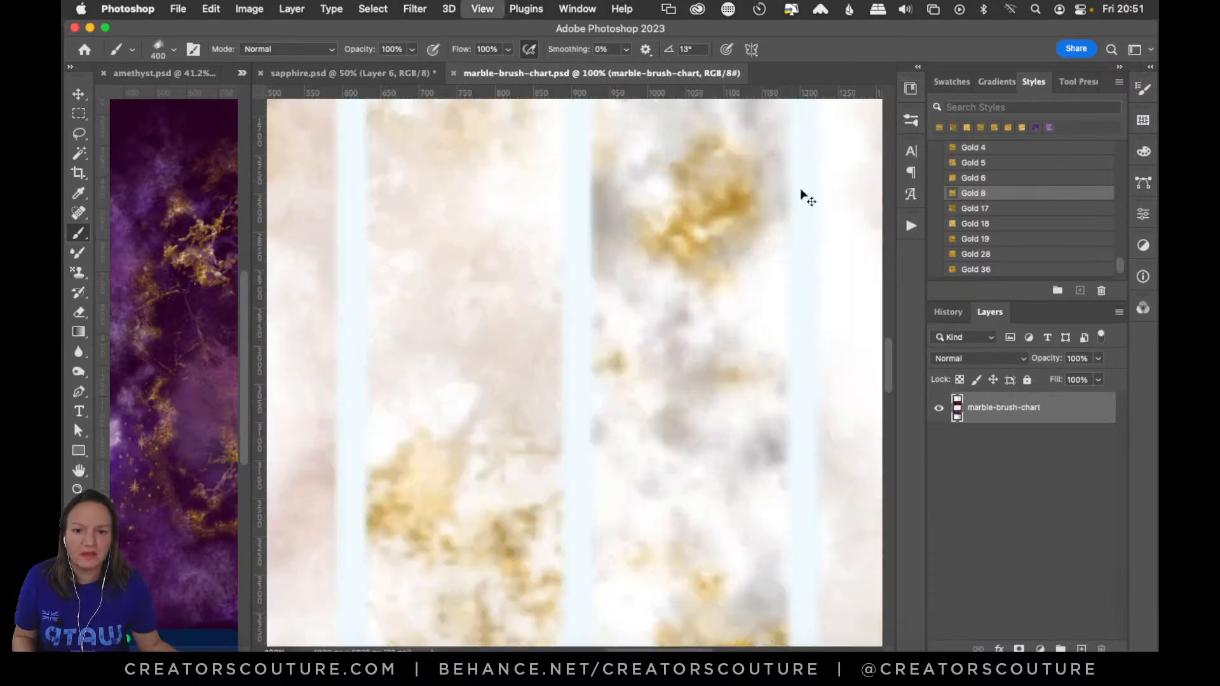
{"action": "key", "text": "super+0"}
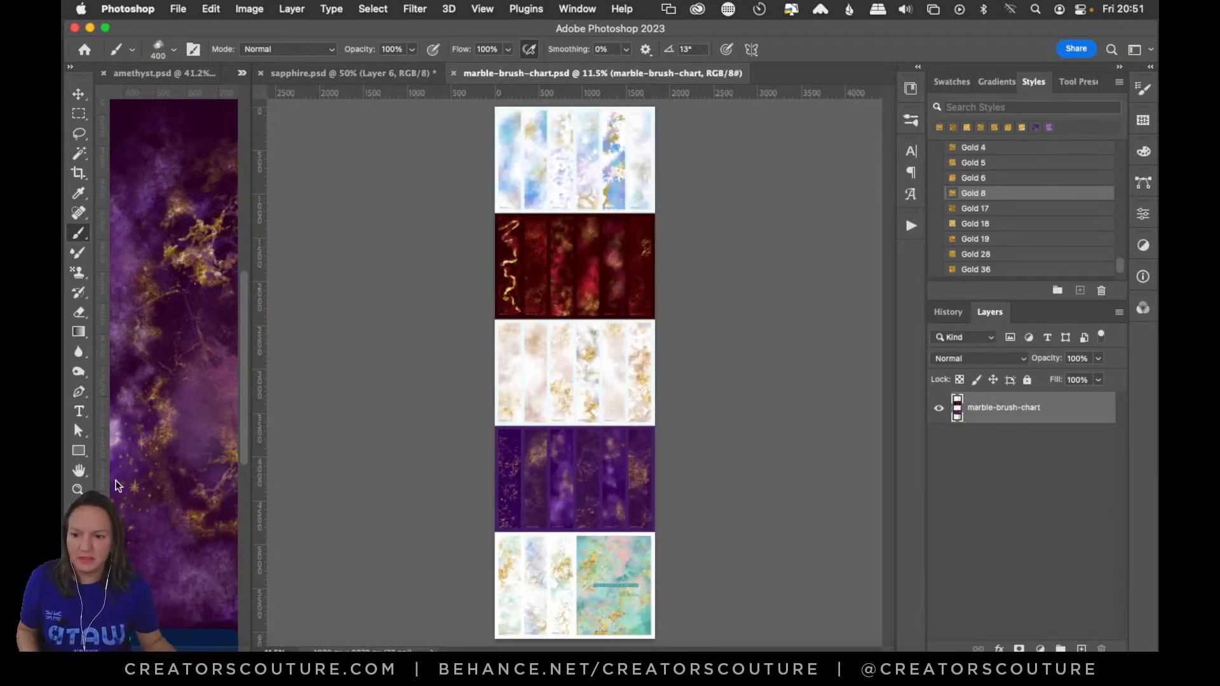
{"action": "left_click", "coordinate": [77, 490]}
{"action": "left_click_drag", "start_coordinate": [575, 123], "coordinate": [717, 175]}
{"action": "left_click_drag", "start_coordinate": [732, 280], "coordinate": [719, 290]}
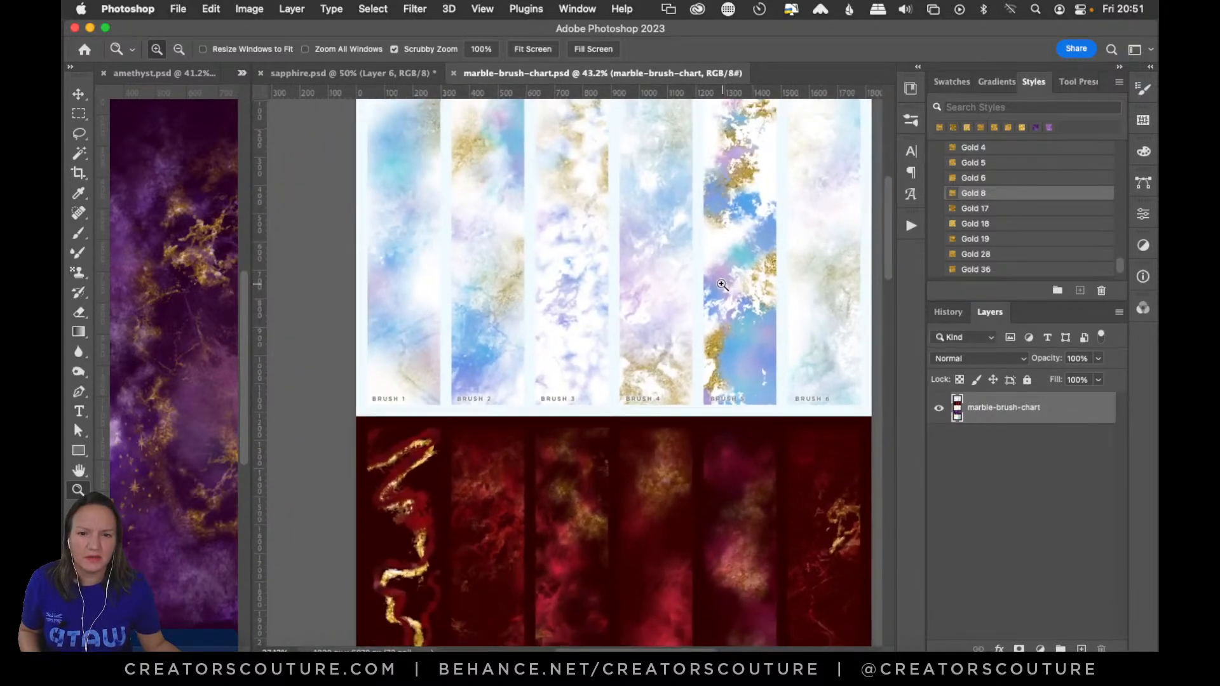
{"action": "left_click", "coordinate": [719, 290]}
{"action": "left_click_drag", "start_coordinate": [729, 349], "coordinate": [713, 362]}
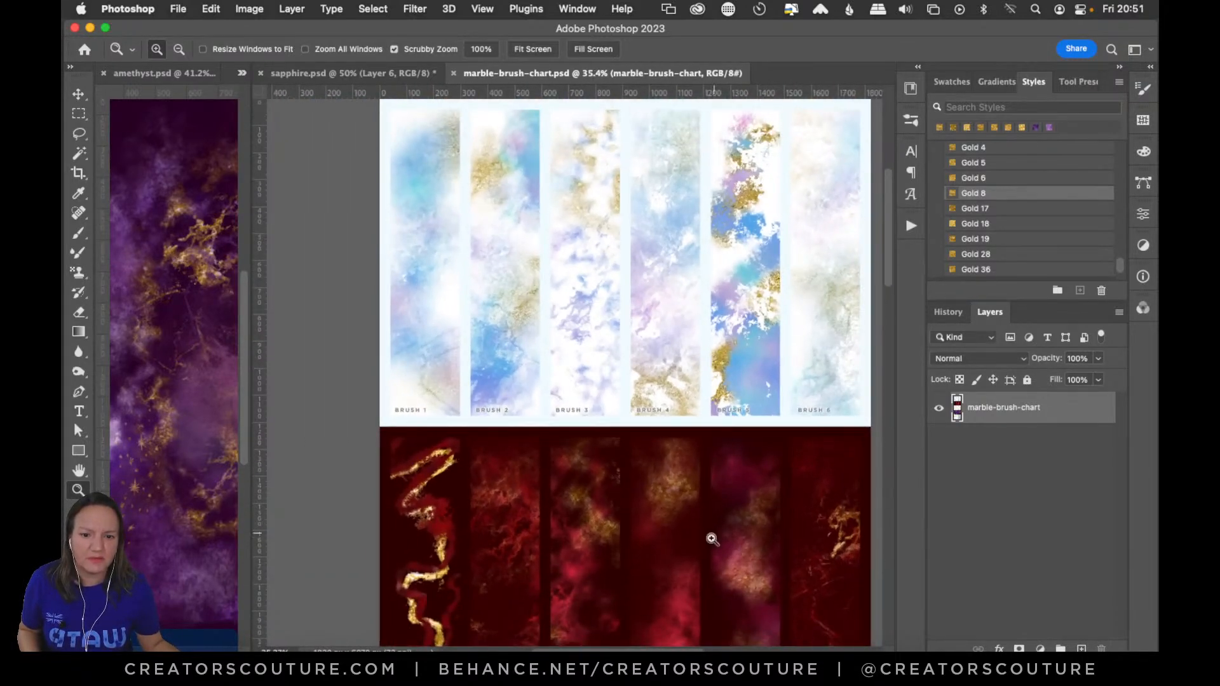
{"action": "left_click_drag", "start_coordinate": [888, 273], "coordinate": [866, 362]}
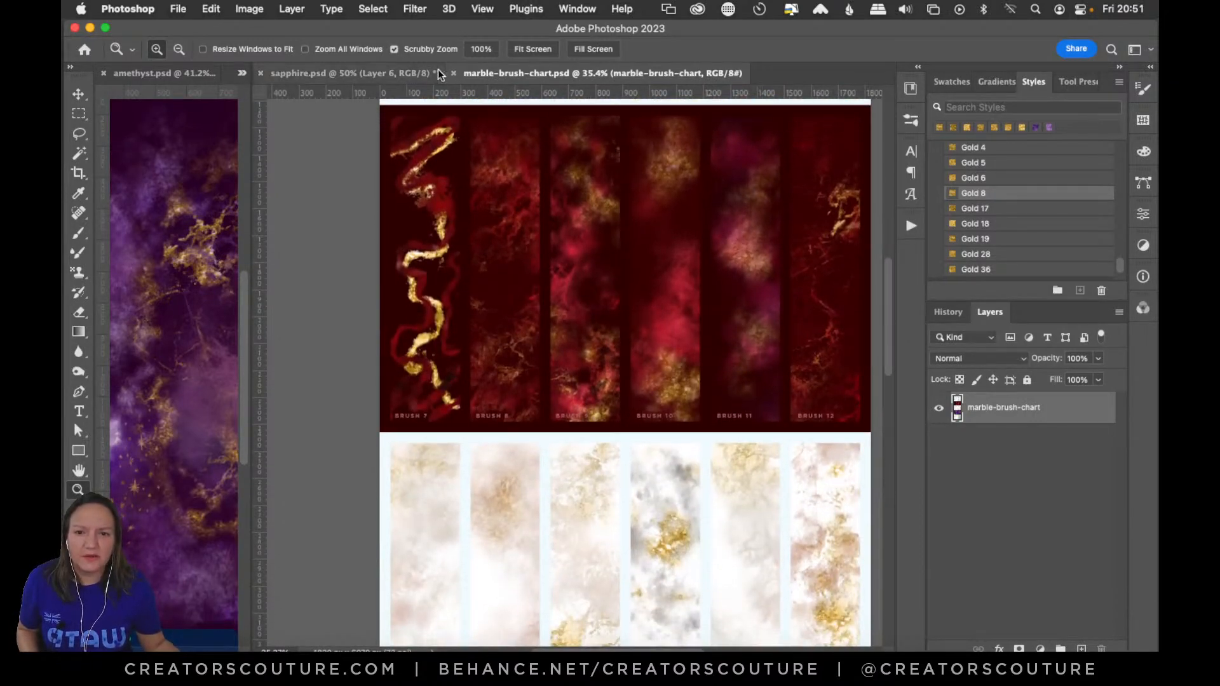
{"action": "left_click", "coordinate": [408, 71]}
{"action": "left_click", "coordinate": [576, 78]}
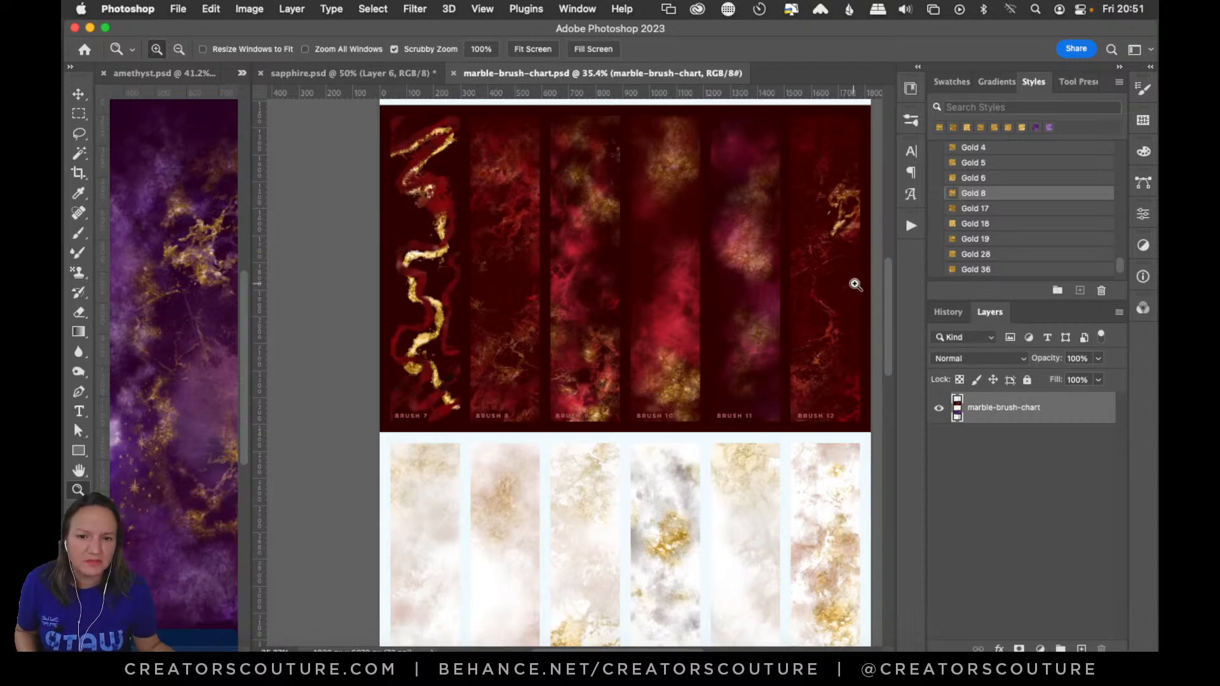
{"action": "mouse_move", "coordinate": [888, 279]}
{"action": "left_mouse_down"}
{"action": "mouse_move", "coordinate": [876, 363]}
{"action": "mouse_move", "coordinate": [855, 396]}
{"action": "left_mouse_up"}
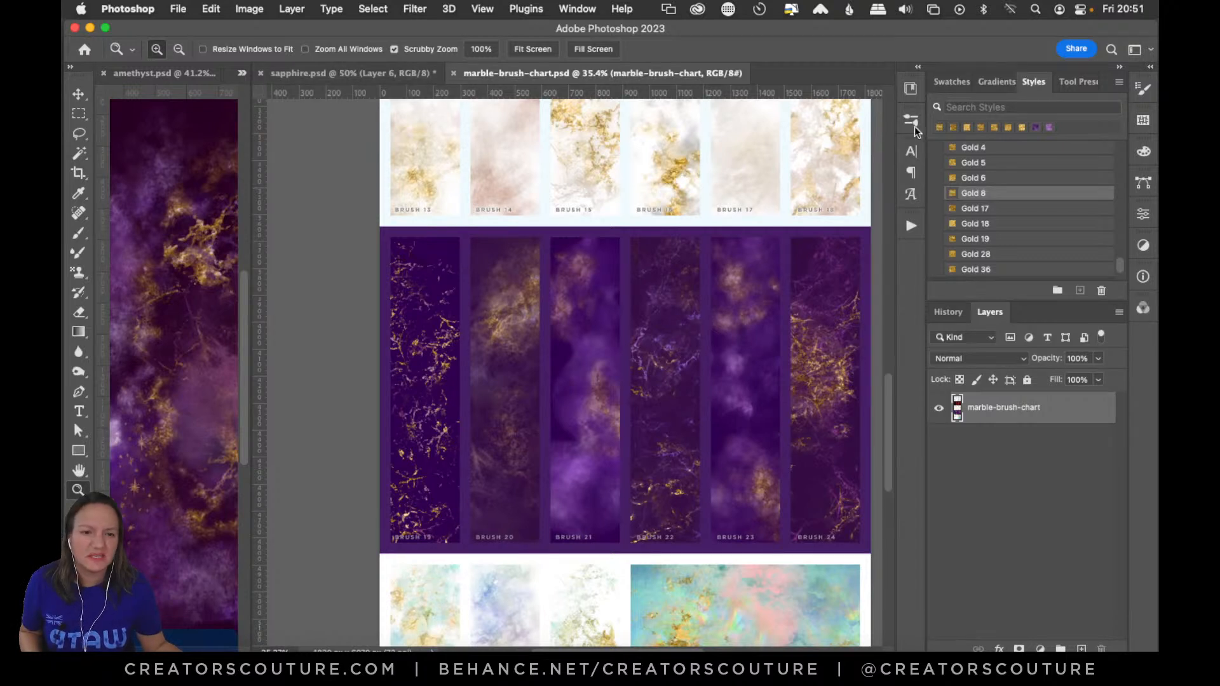
Browse the other charts in the 00 brush charts library, and return to sapphire.psd
{"action": "left_click", "coordinate": [911, 91]}
{"action": "mouse_move", "coordinate": [890, 343]}
{"action": "left_mouse_down"}
{"action": "mouse_move", "coordinate": [898, 179]}
{"action": "mouse_move", "coordinate": [854, 505]}
{"action": "mouse_move", "coordinate": [907, 203]}
{"action": "left_mouse_up"}
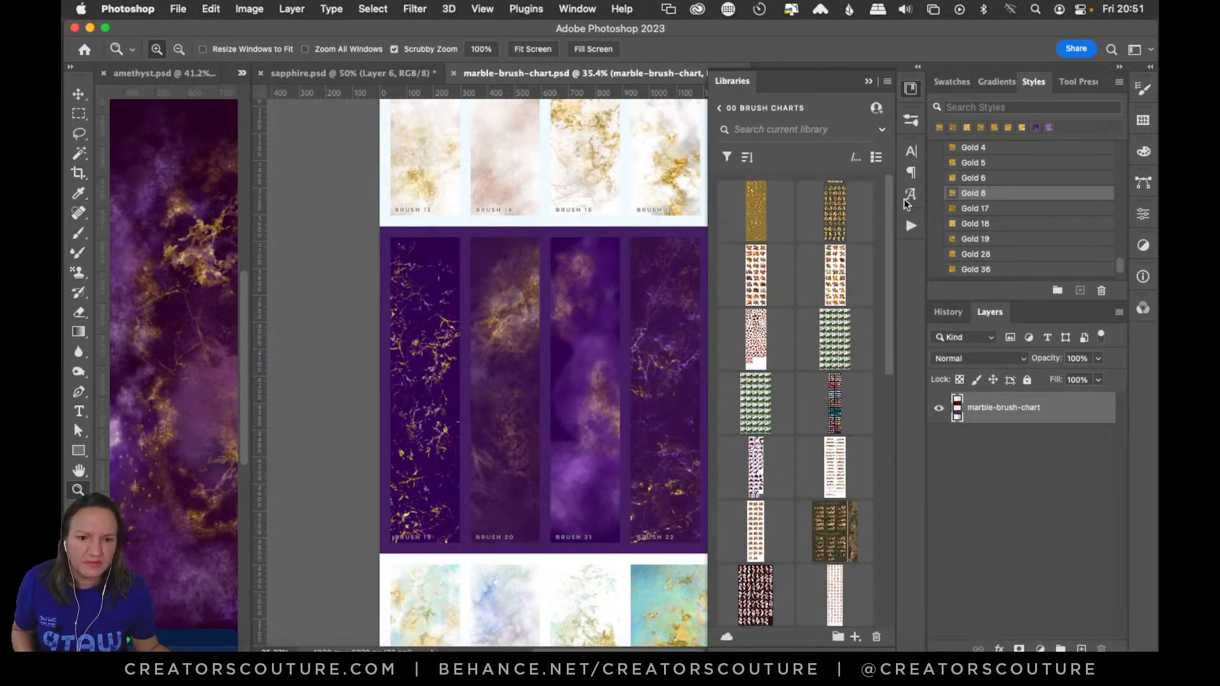
{"action": "left_click", "coordinate": [910, 91]}
{"action": "left_click", "coordinate": [390, 74]}
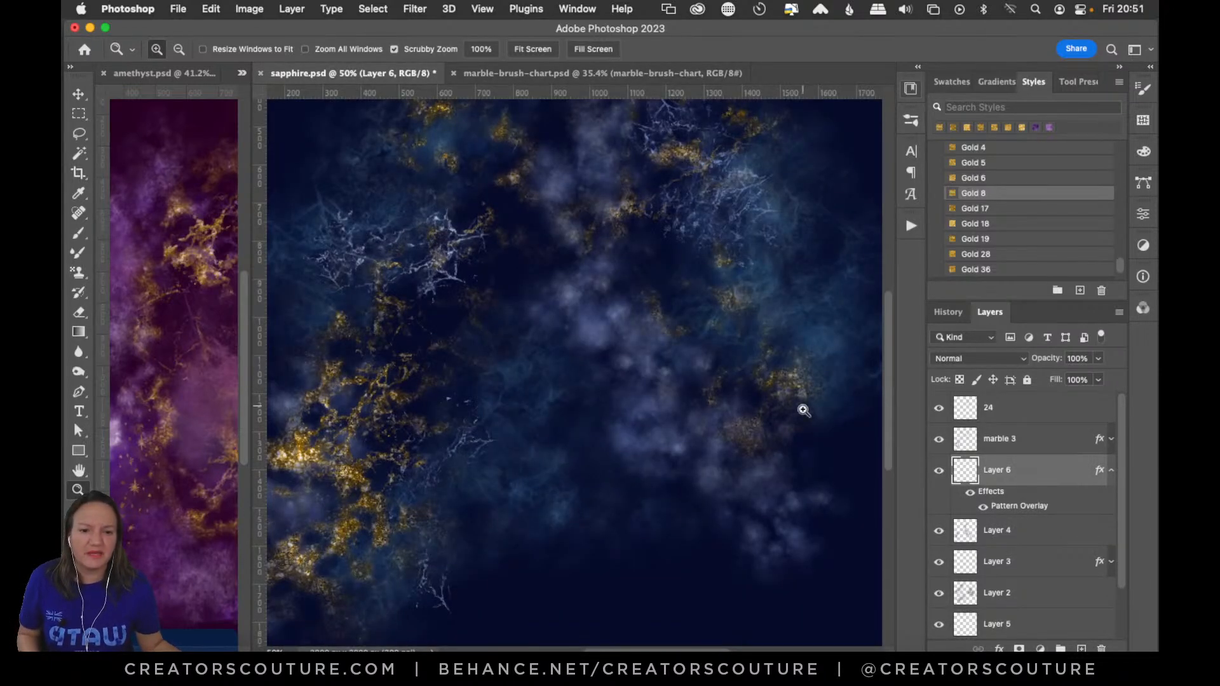
Toggle the visibility of Layer 6 to check whether it holds any paint
{"action": "left_click", "coordinate": [938, 470]}
{"action": "left_click", "coordinate": [939, 470]}
{"action": "left_click", "coordinate": [938, 472]}
{"action": "left_click", "coordinate": [938, 470]}
Examine the brush 7 to 24 samples in marble-brush-chart.psd to choose a brush, and return to sapphire.psd
{"action": "left_click", "coordinate": [911, 121]}
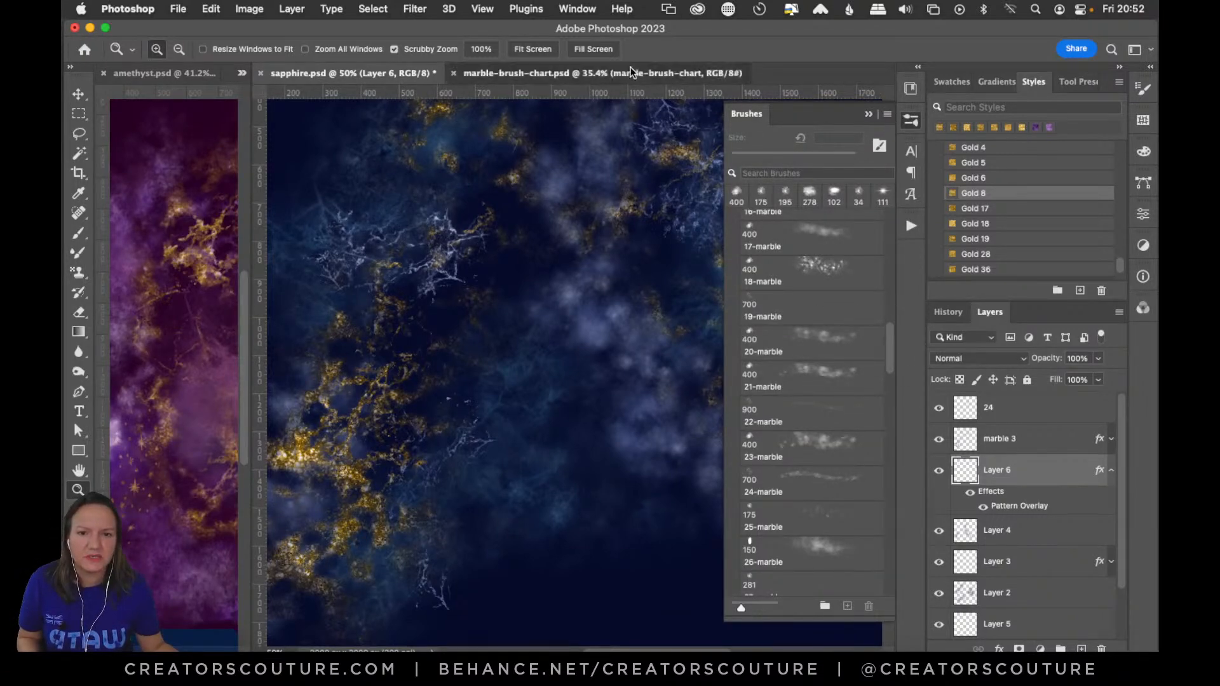
{"action": "left_click", "coordinate": [706, 73]}
{"action": "left_click", "coordinate": [919, 135]}
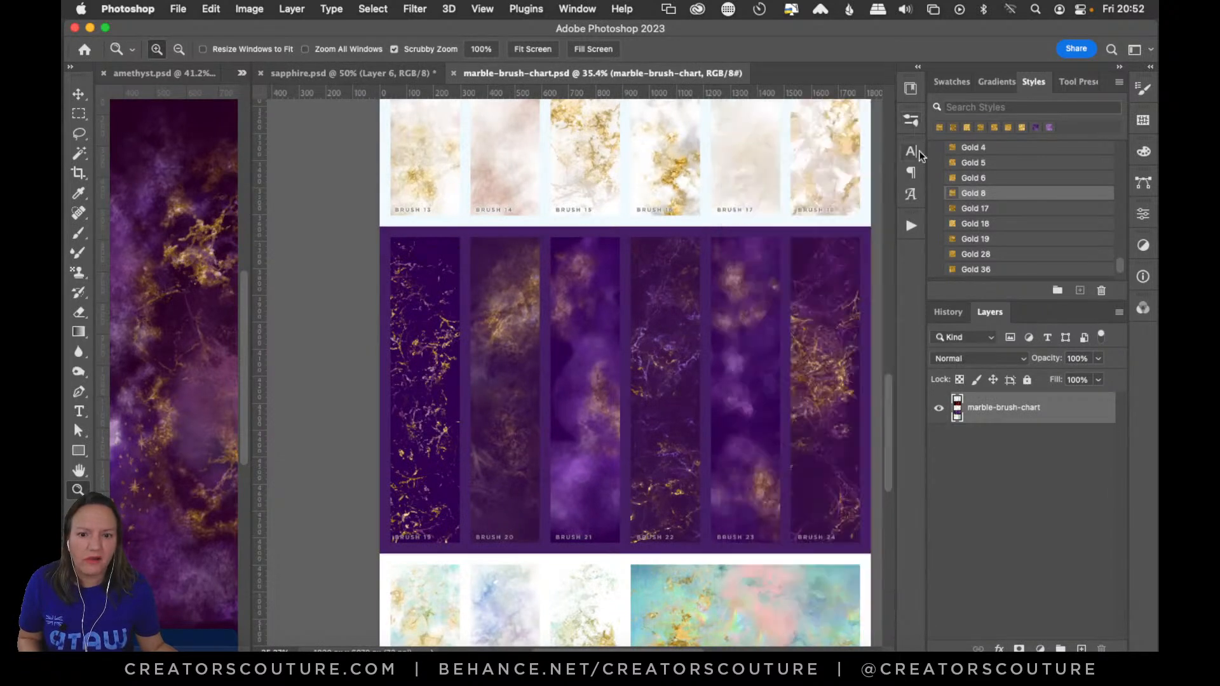
{"action": "left_click_drag", "start_coordinate": [883, 397], "coordinate": [901, 283]}
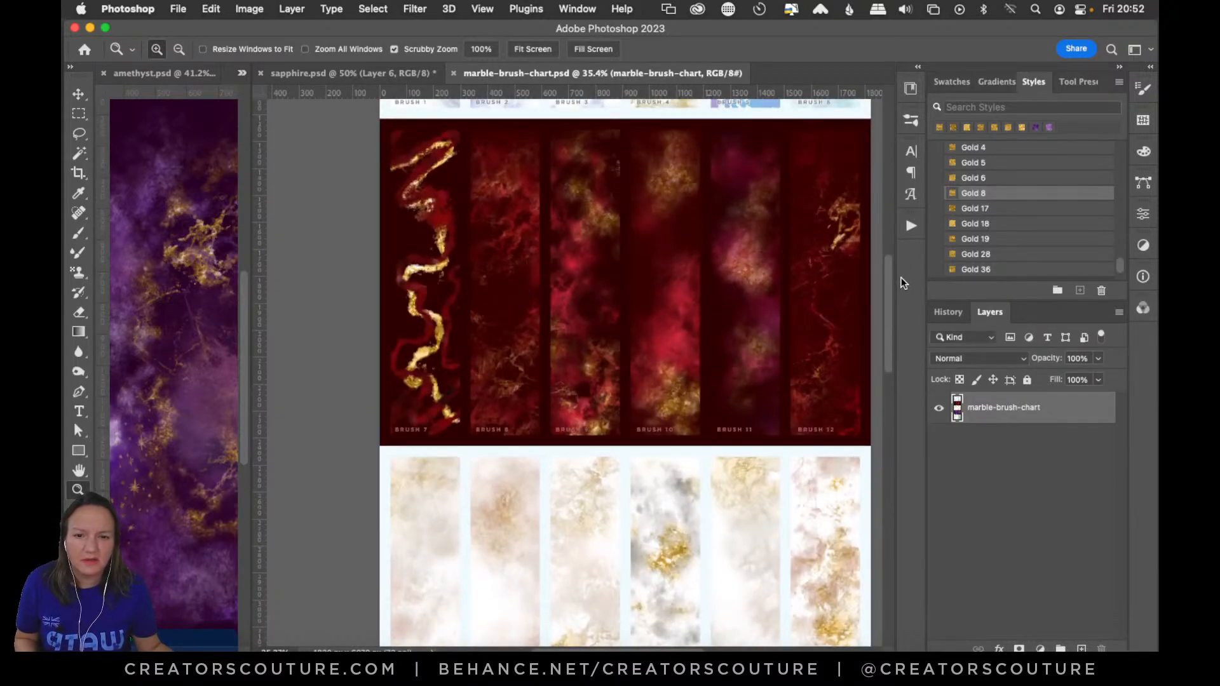
{"action": "left_click", "coordinate": [433, 74]}
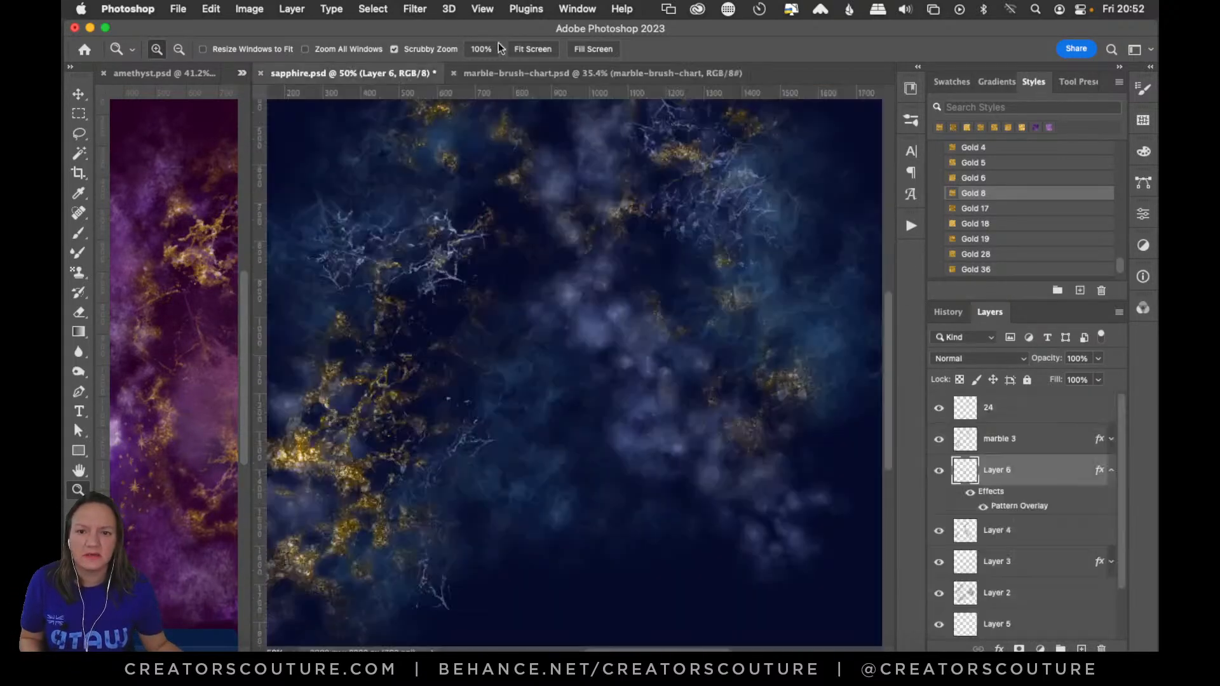
Try a stroke with the 8-marble brush below the centre of the artwork on Layer 6, and undo it
{"action": "left_click", "coordinate": [909, 124]}
{"action": "mouse_move", "coordinate": [899, 349]}
{"action": "left_mouse_down"}
{"action": "mouse_move", "coordinate": [900, 299]}
{"action": "mouse_move", "coordinate": [884, 299]}
{"action": "left_mouse_up"}
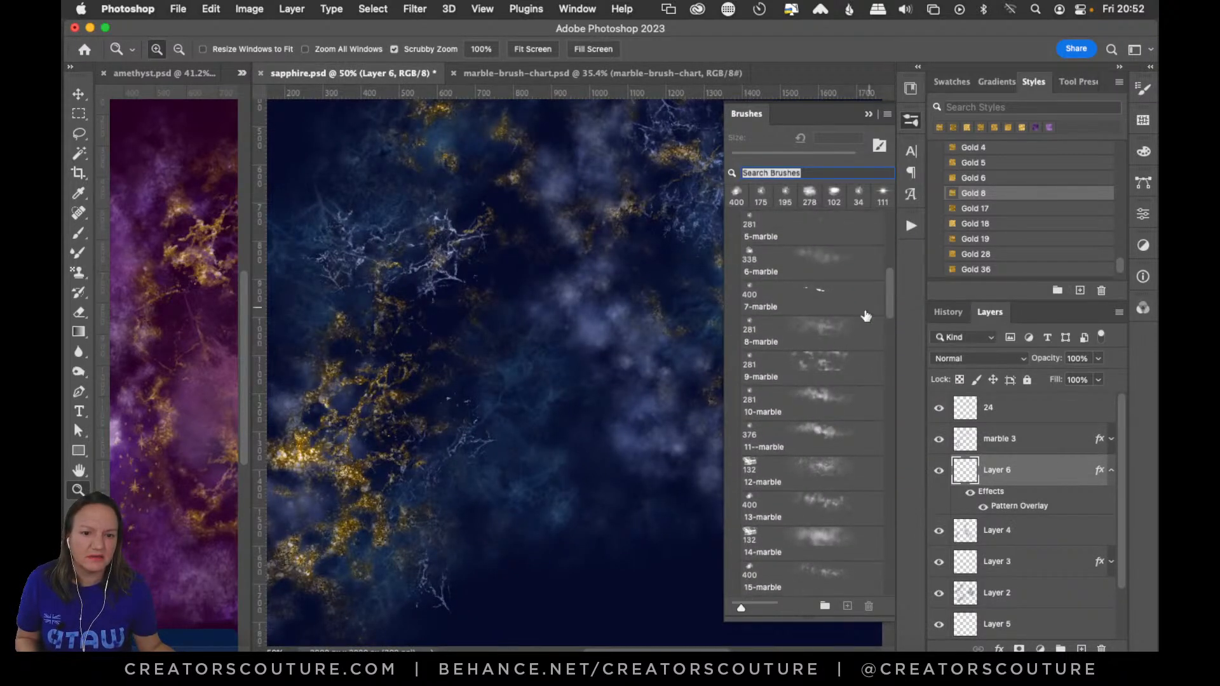
{"action": "left_click", "coordinate": [817, 332]}
{"action": "mouse_move", "coordinate": [560, 343]}
{"action": "left_mouse_down"}
{"action": "mouse_move", "coordinate": [573, 458]}
{"action": "mouse_move", "coordinate": [561, 546]}
{"action": "left_mouse_up"}
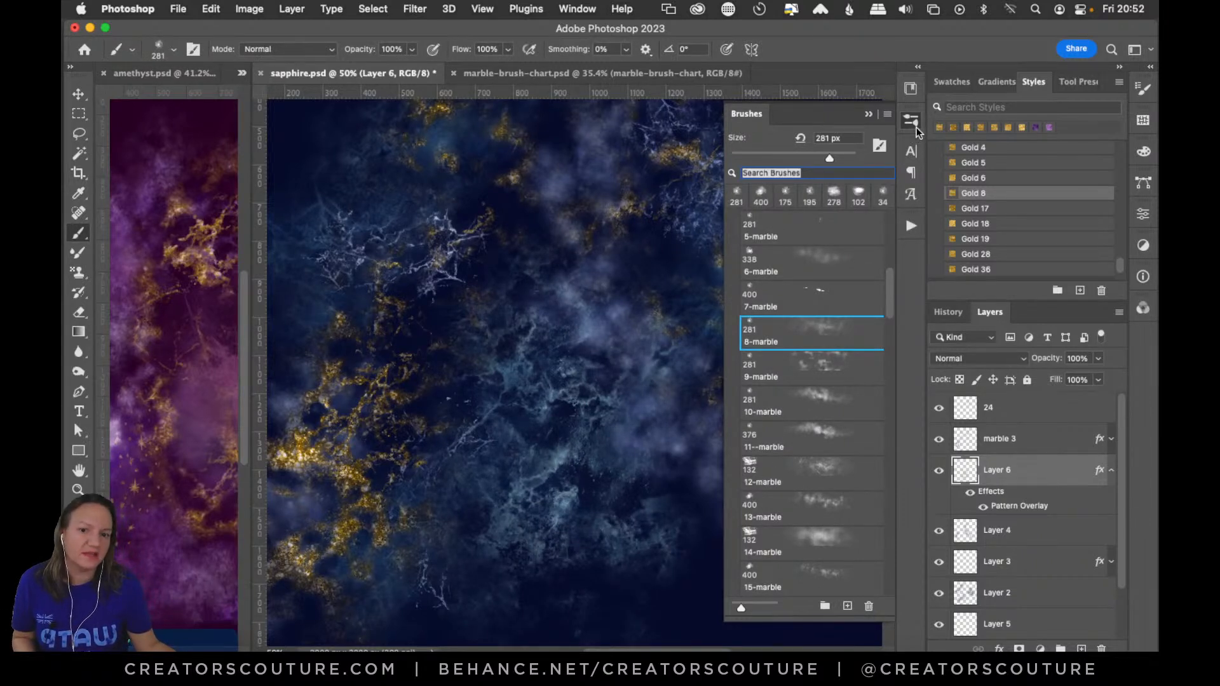
{"action": "key", "text": "super+z"}
Try the 12-marble brush in the lower middle of the artwork on Layer 6, and undo the stroke
{"action": "left_click", "coordinate": [776, 476]}
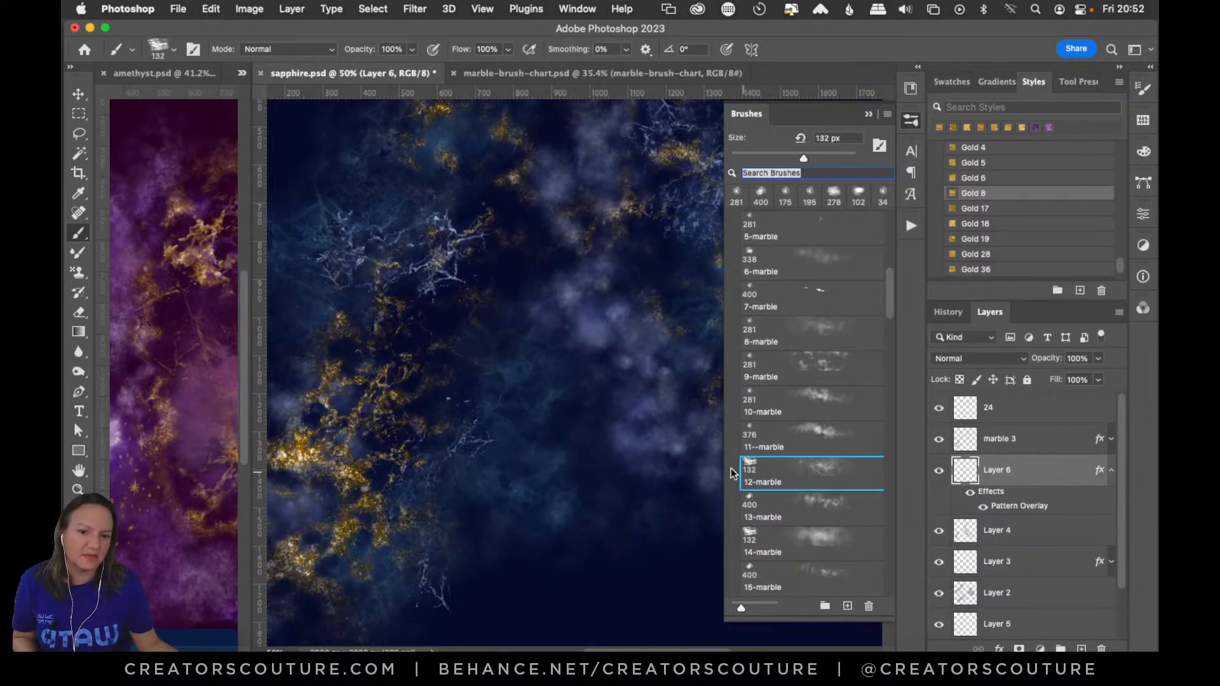
{"action": "mouse_move", "coordinate": [552, 463]}
{"action": "left_mouse_down"}
{"action": "mouse_move", "coordinate": [565, 597]}
{"action": "mouse_move", "coordinate": [540, 626]}
{"action": "left_mouse_up"}
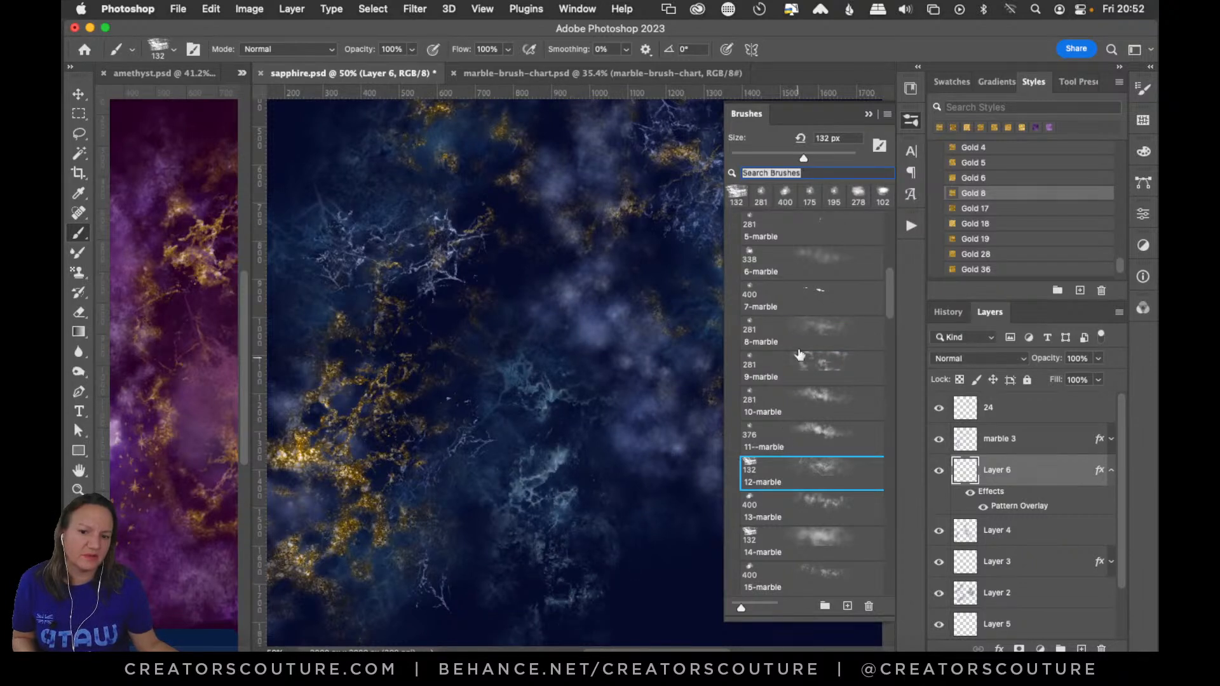
{"action": "key", "text": "super+z"}
Paint marble texture across the lower middle of Layer 6 with the 8-marble brush at 281 px, undoing a stray dab near the upper-left area
{"action": "left_click", "coordinate": [788, 337]}
{"action": "mouse_move", "coordinate": [572, 384]}
{"action": "left_mouse_down"}
{"action": "mouse_move", "coordinate": [579, 445]}
{"action": "mouse_move", "coordinate": [647, 579]}
{"action": "left_mouse_up"}
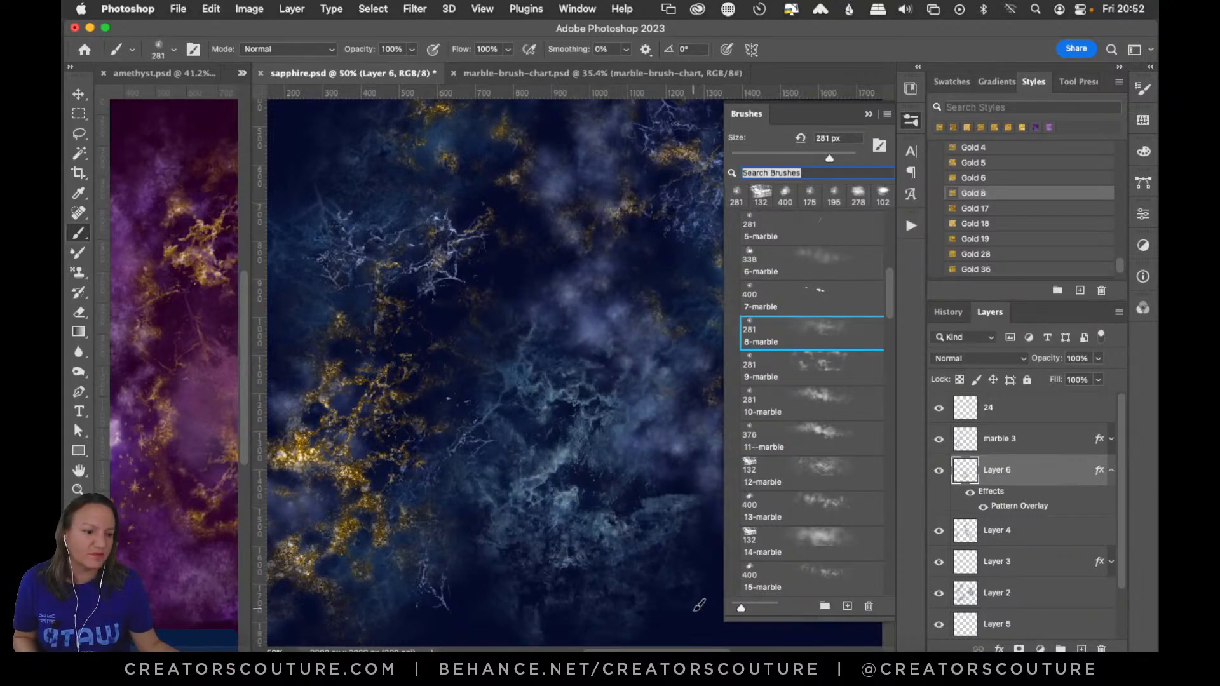
{"action": "left_click", "coordinate": [912, 121]}
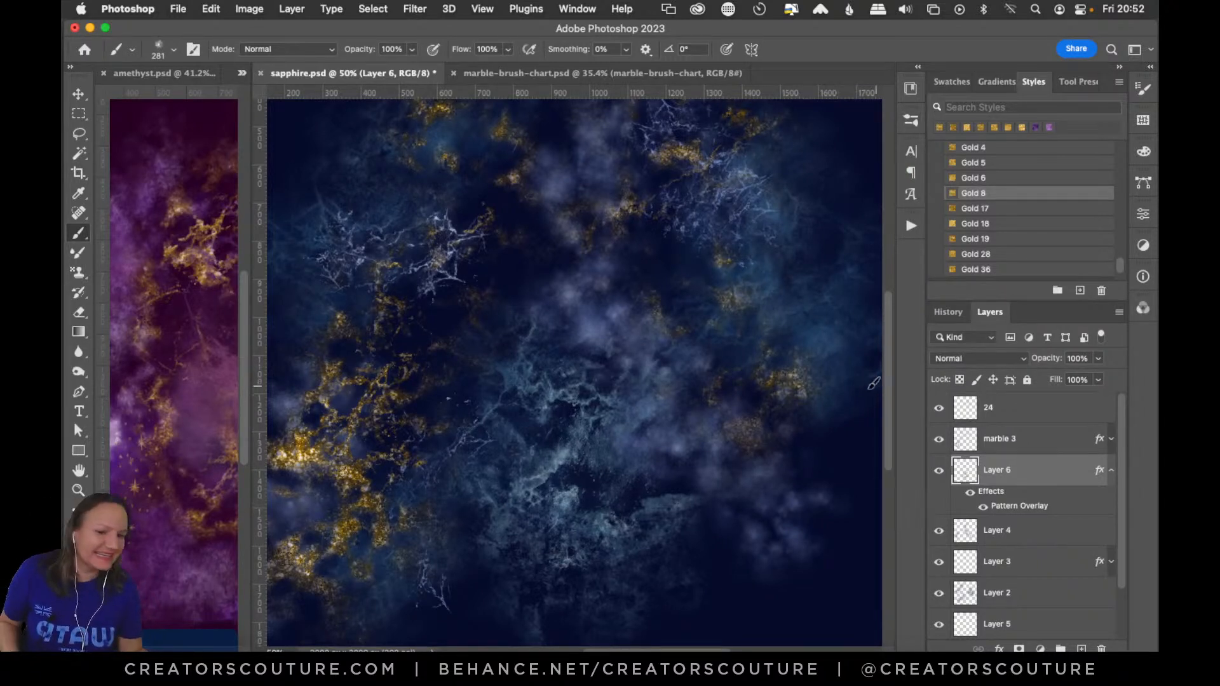
{"action": "scroll", "coordinate": [876, 426], "scroll_direction": "up", "scroll_amount": 5}
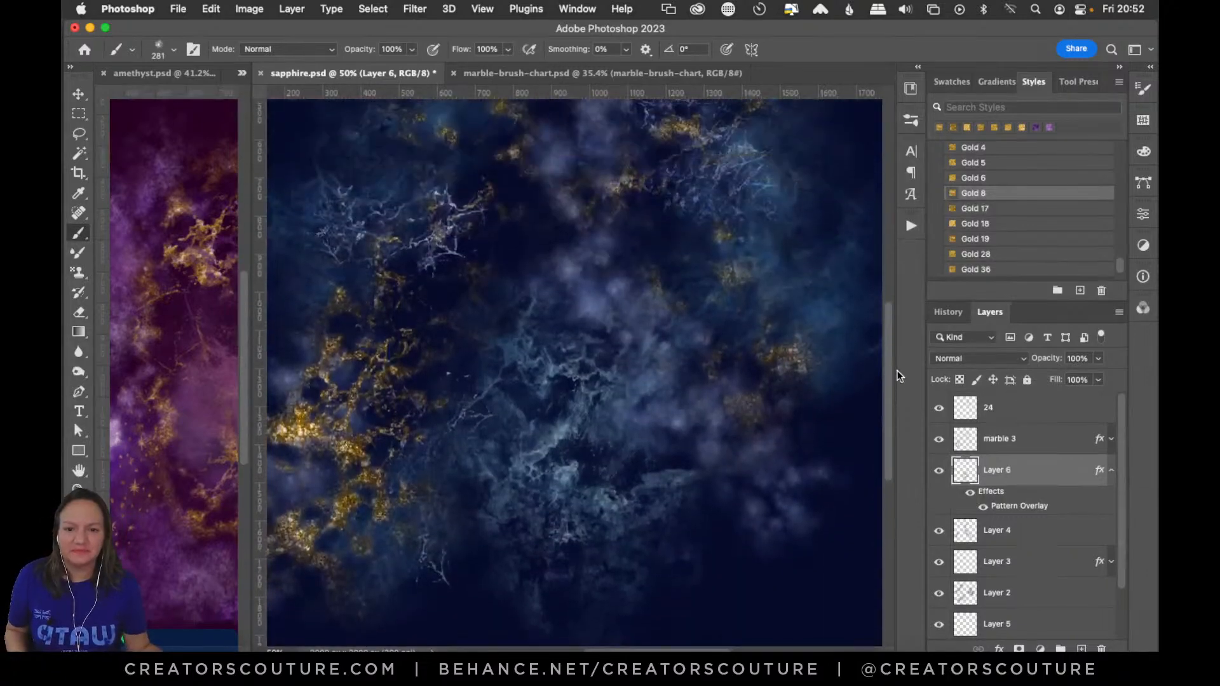
{"action": "left_click_drag", "start_coordinate": [910, 334], "coordinate": [915, 310]}
{"action": "key", "text": "super+0"}
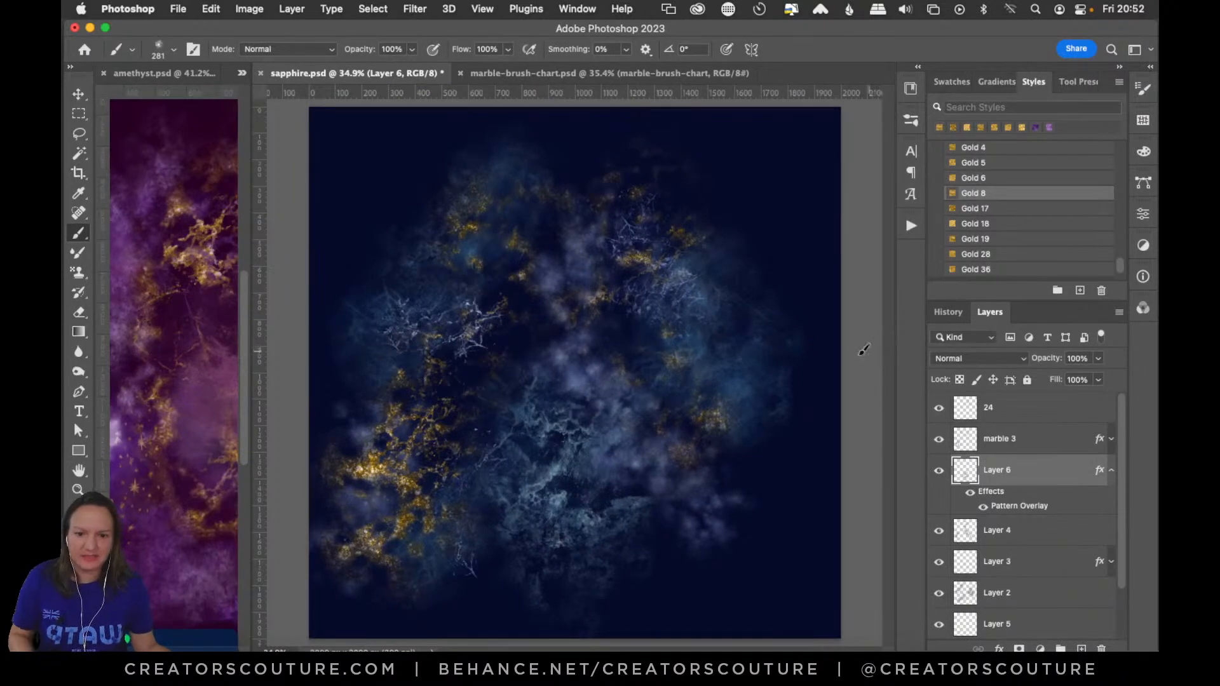
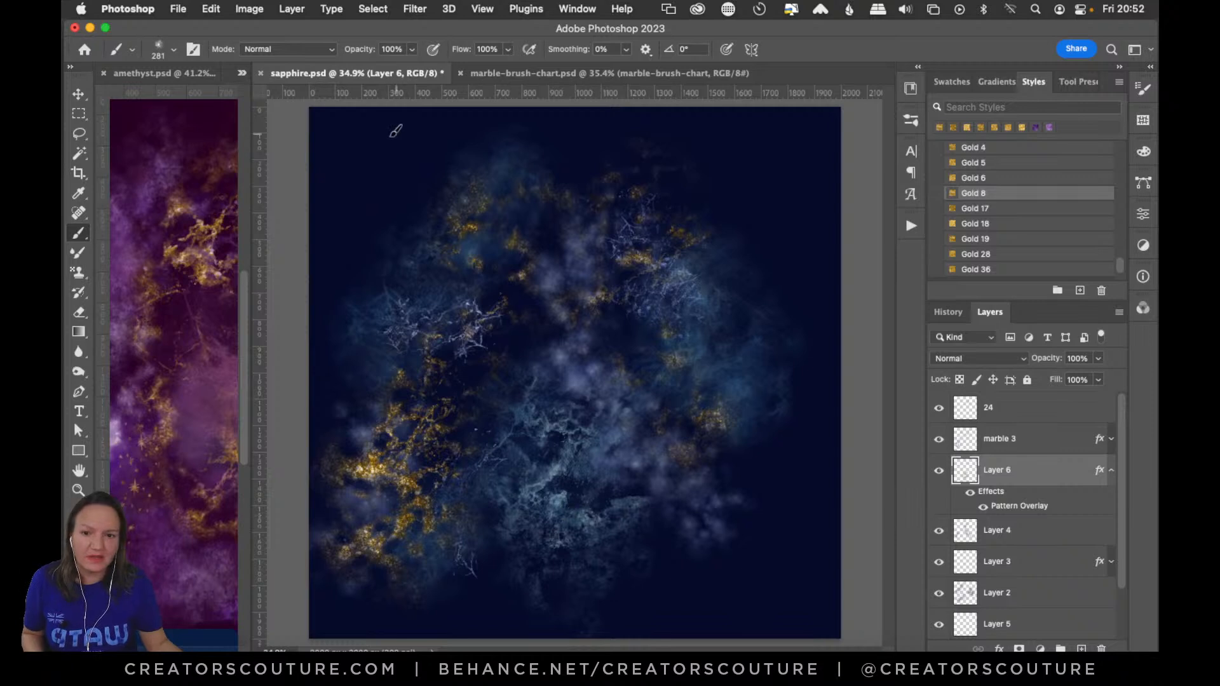
{"action": "left_click", "coordinate": [399, 220]}
{"action": "key", "text": "super+z"}
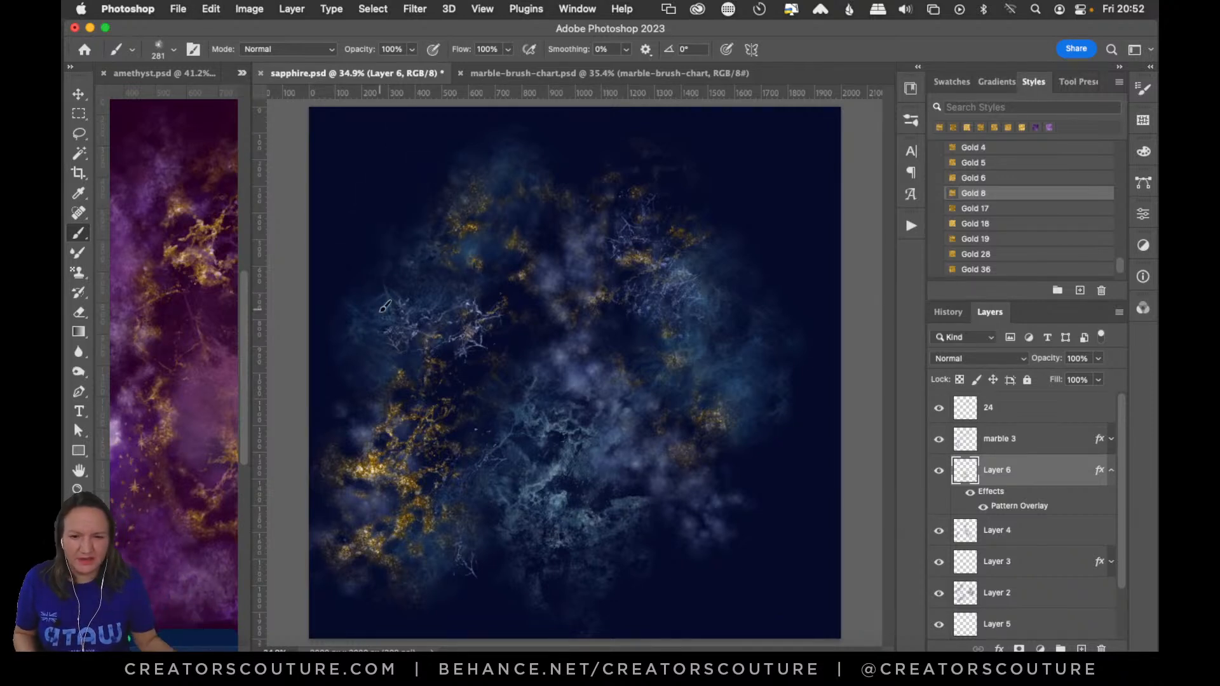
Move amethyst.psd into the same document group as sapphire.psd, view it and the marble brush chart, and return to sapphire.psd
{"action": "left_click_drag", "start_coordinate": [180, 72], "coordinate": [502, 70]}
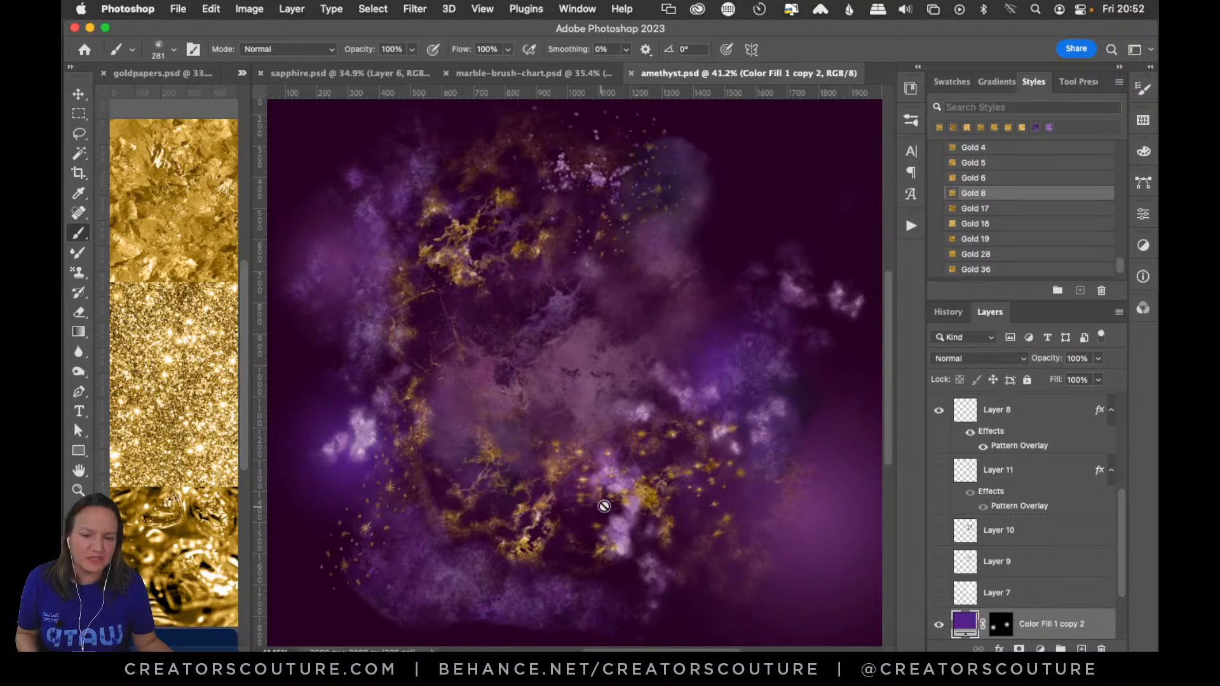
{"action": "left_click", "coordinate": [502, 71]}
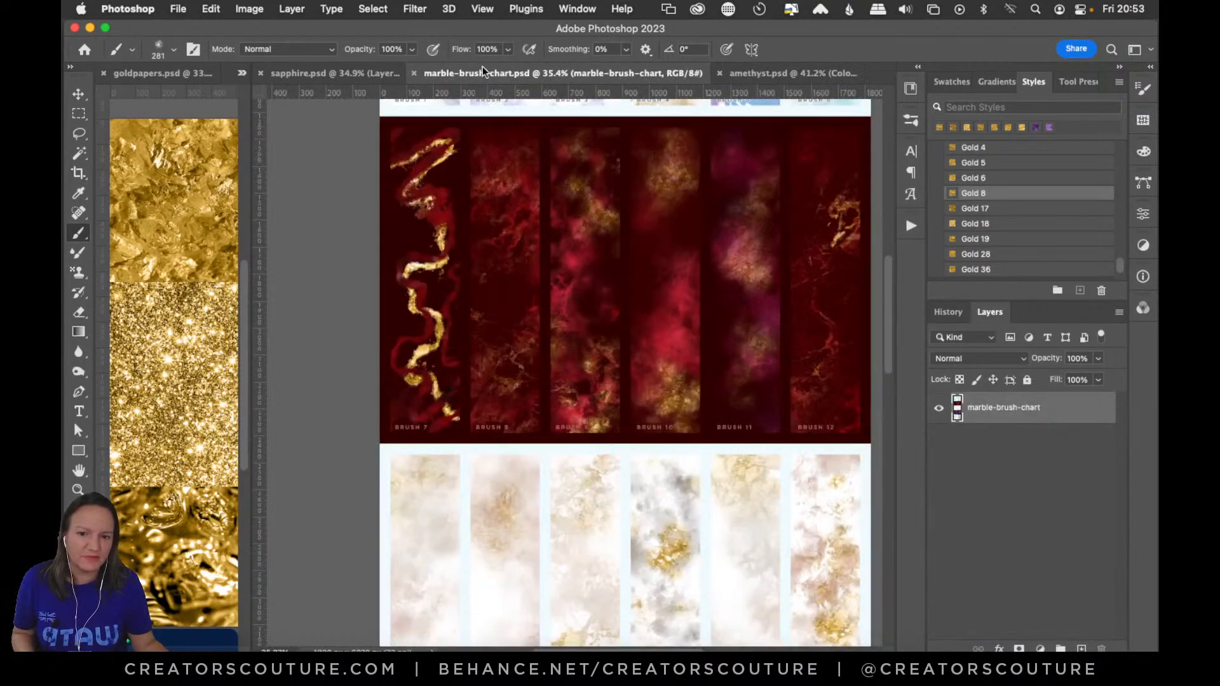
{"action": "left_click", "coordinate": [364, 73]}
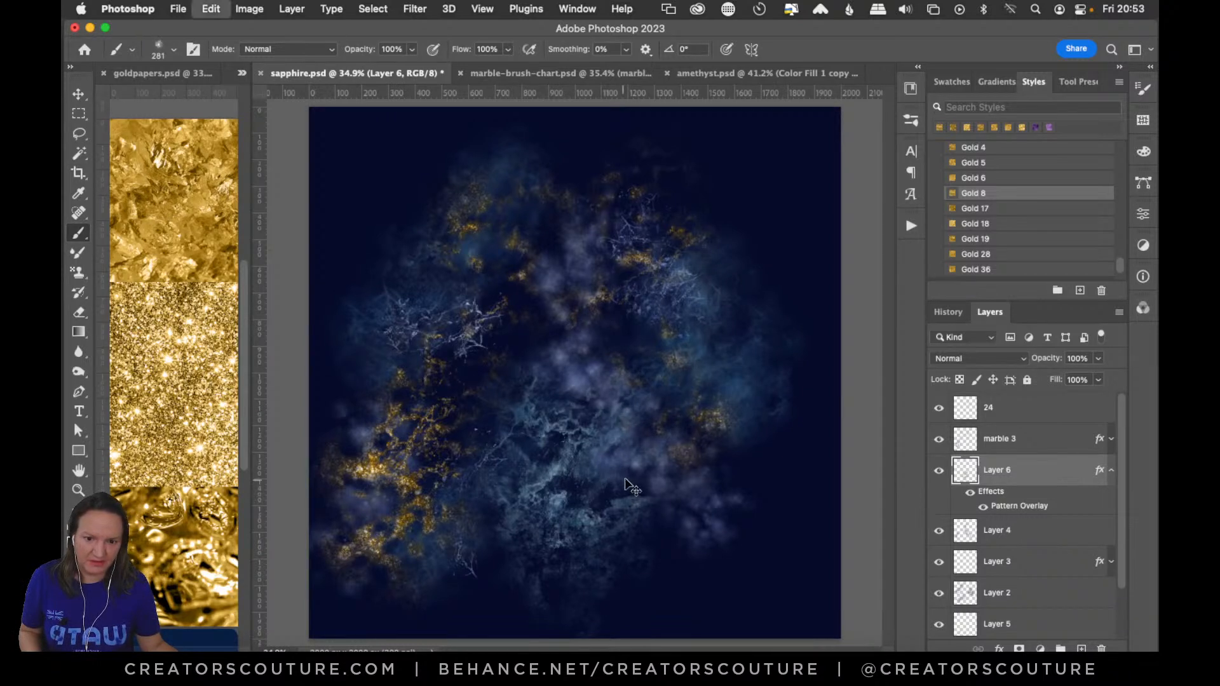
Toggle the visibility of Layer 6 to compare the artwork with and without the new marble strokes
{"action": "left_click", "coordinate": [939, 471]}
{"action": "left_click", "coordinate": [938, 472]}
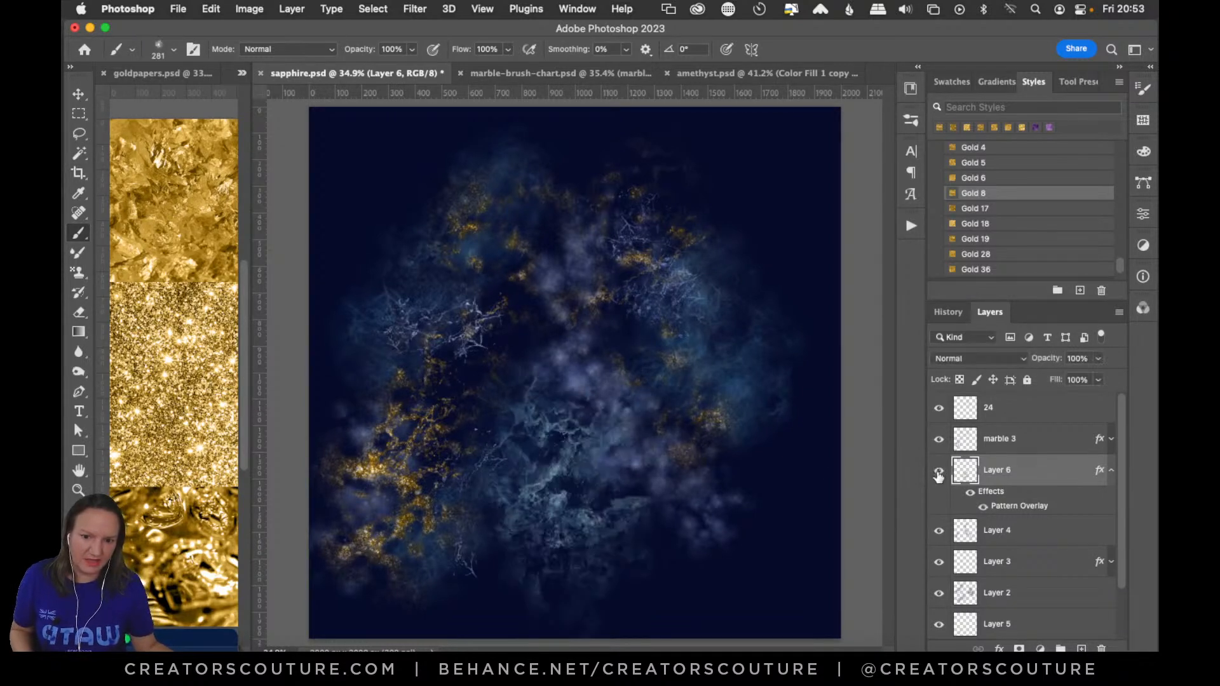
{"action": "left_click", "coordinate": [939, 471]}
{"action": "left_click", "coordinate": [938, 472]}
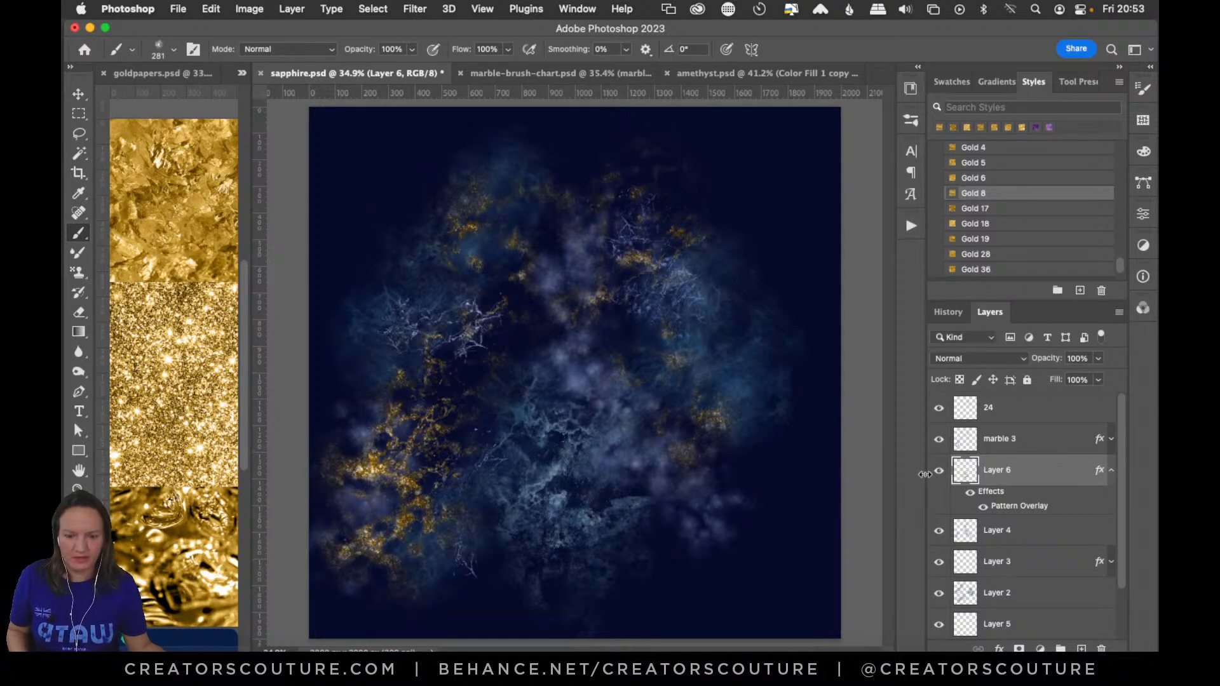
Open the 0 Jewel Styles library and go to its sapphire styles
{"action": "left_click", "coordinate": [921, 120]}
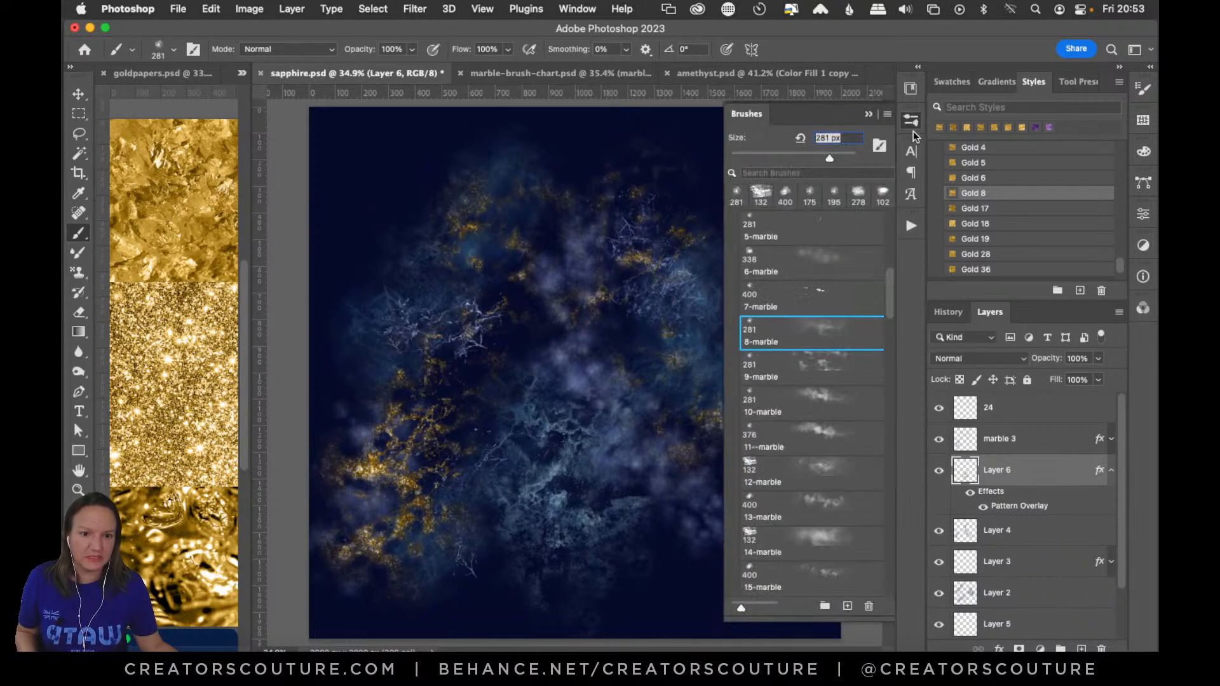
{"action": "left_click", "coordinate": [911, 95]}
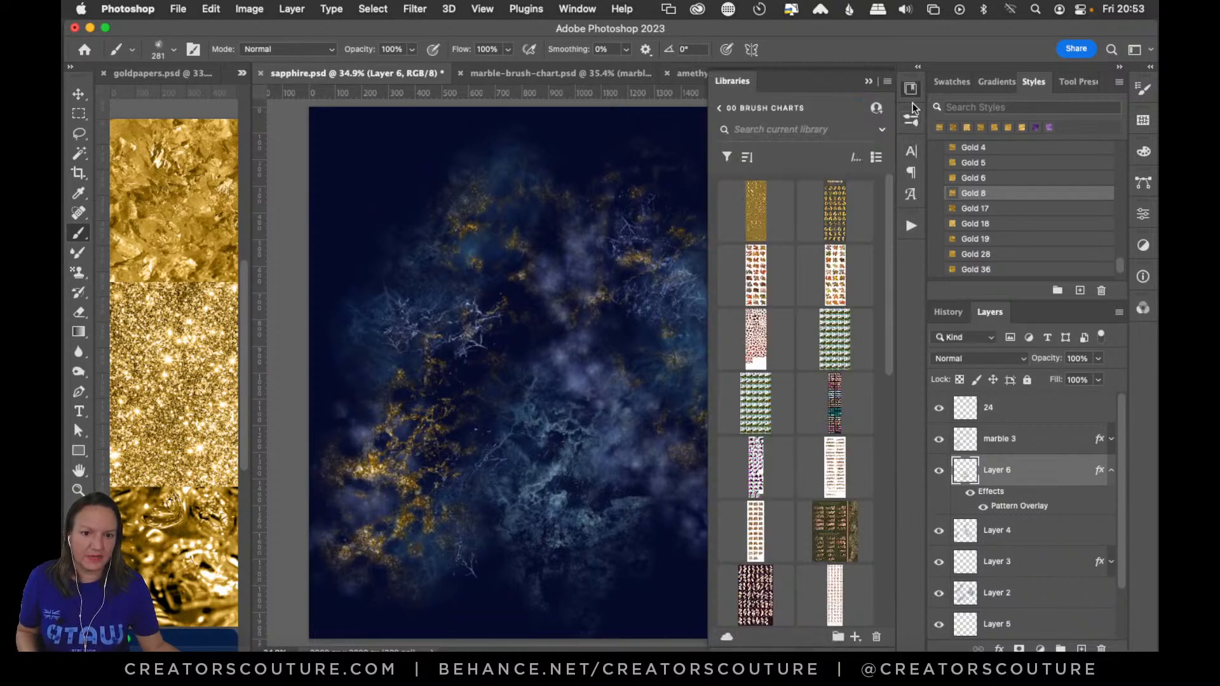
{"action": "left_click", "coordinate": [729, 108]}
{"action": "left_click", "coordinate": [791, 219]}
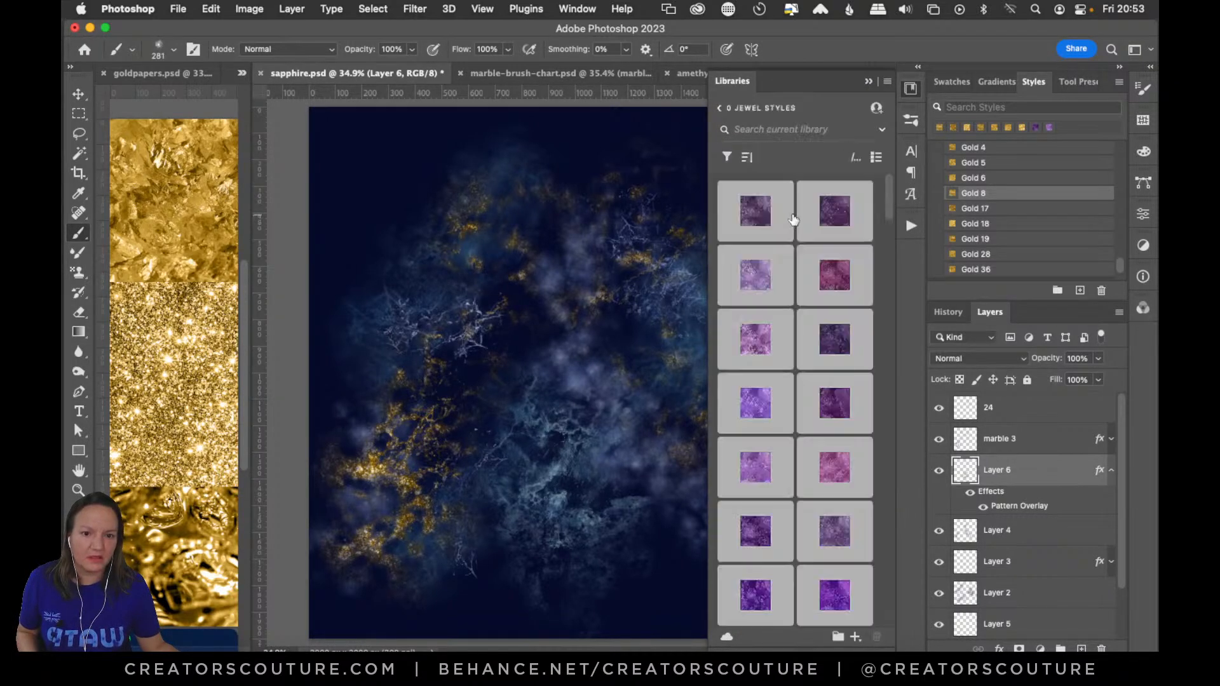
{"action": "left_click_drag", "start_coordinate": [890, 200], "coordinate": [886, 568]}
Try several sapphire styles on Layer 6, including sapphire 3, sapphire 5 and sapphire 8
{"action": "left_click", "coordinate": [839, 232]}
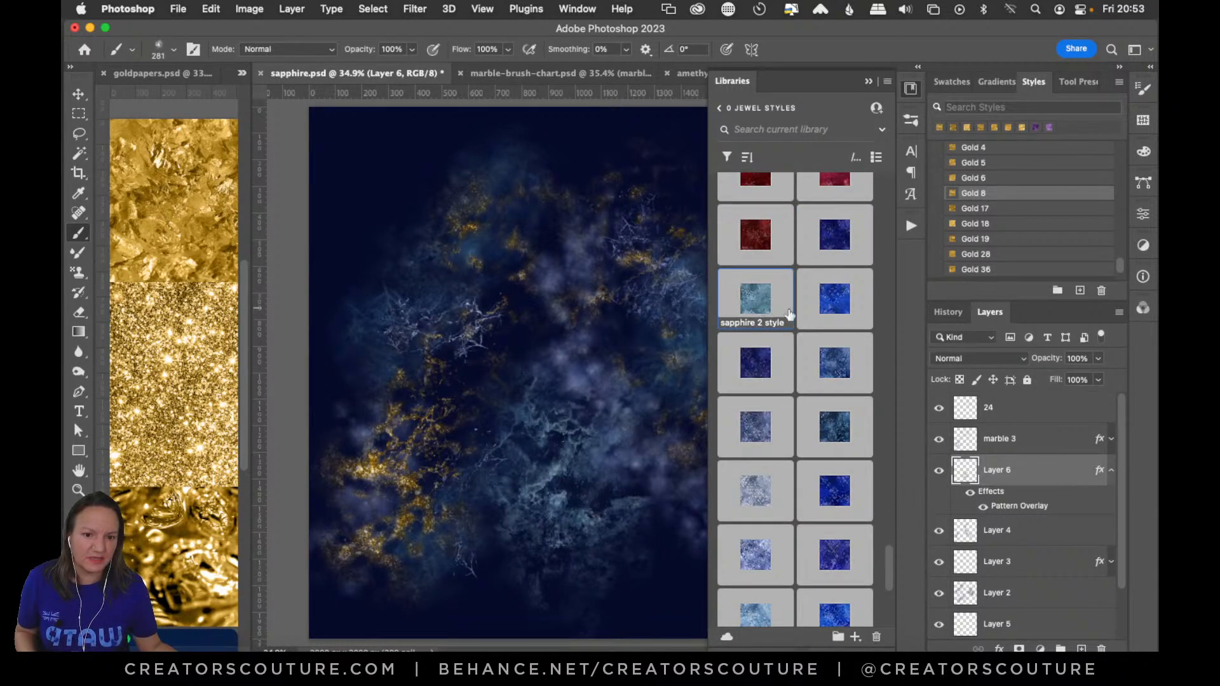
{"action": "left_click", "coordinate": [822, 307]}
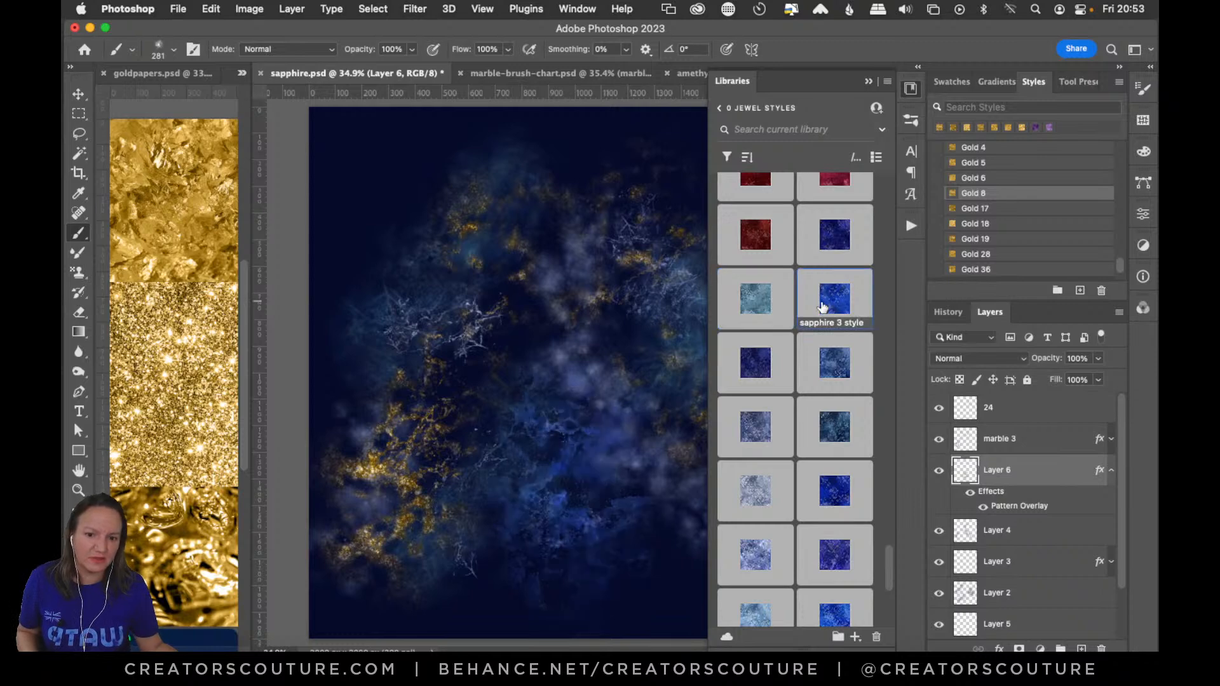
{"action": "left_click", "coordinate": [753, 359]}
{"action": "left_click", "coordinate": [831, 358]}
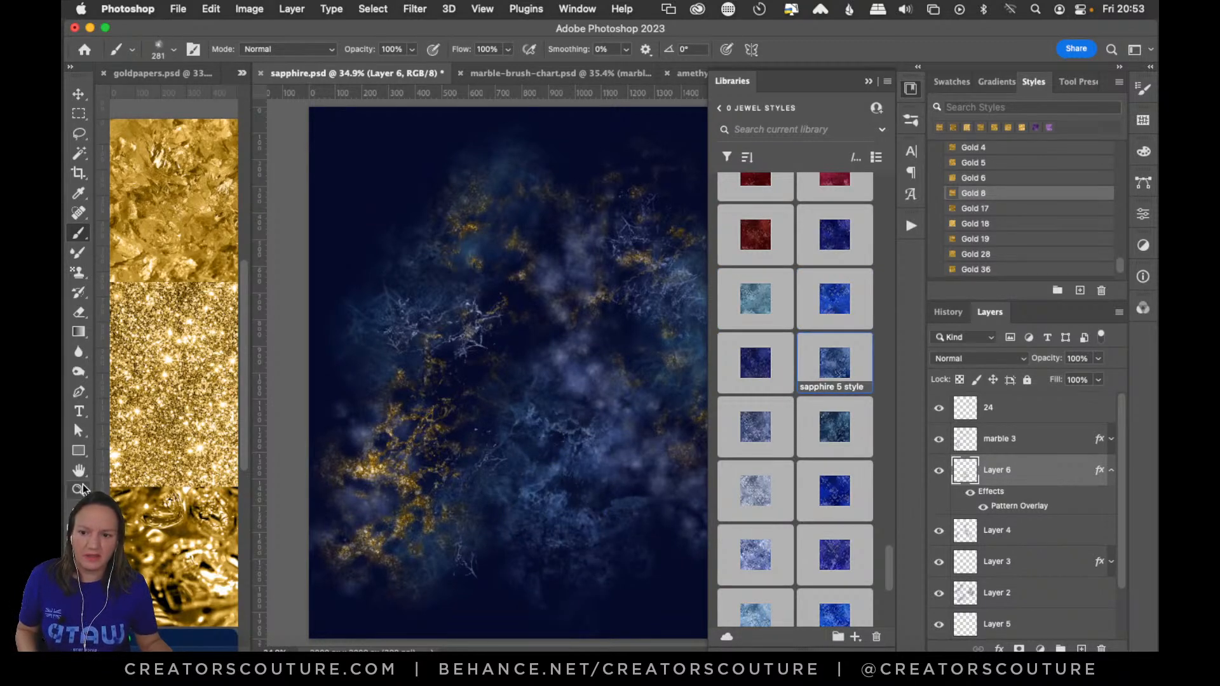
{"action": "key", "text": "z"}
{"action": "left_click", "coordinate": [571, 477]}
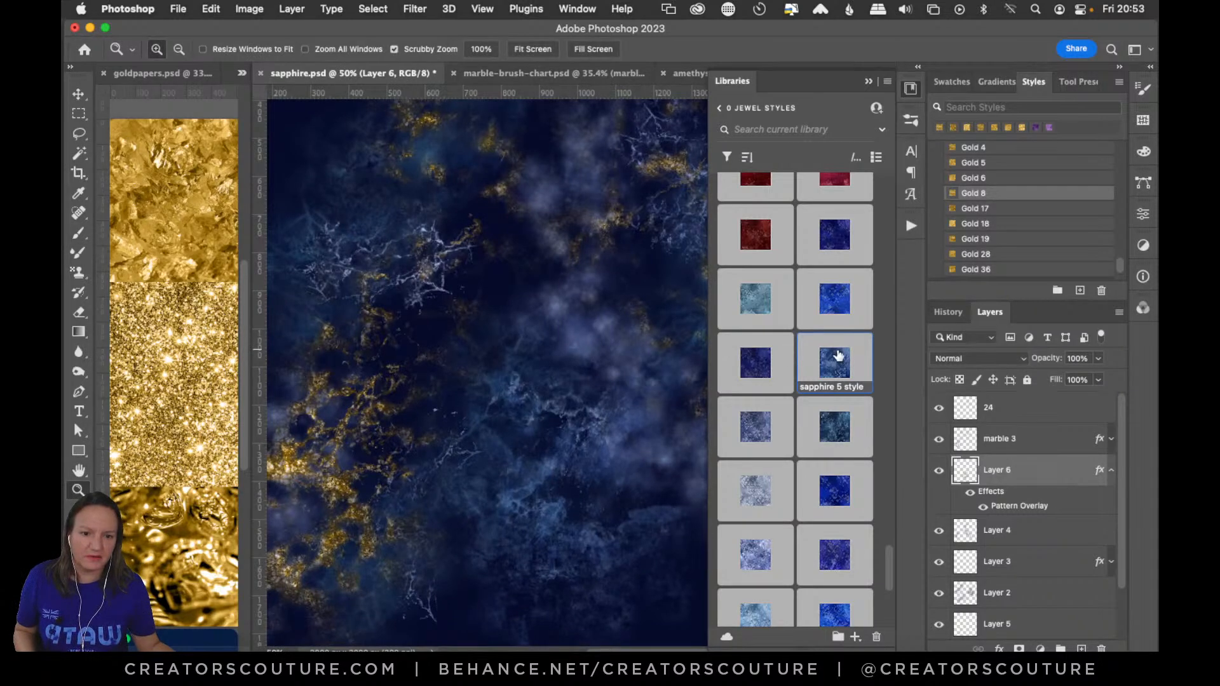
{"action": "left_click", "coordinate": [832, 436]}
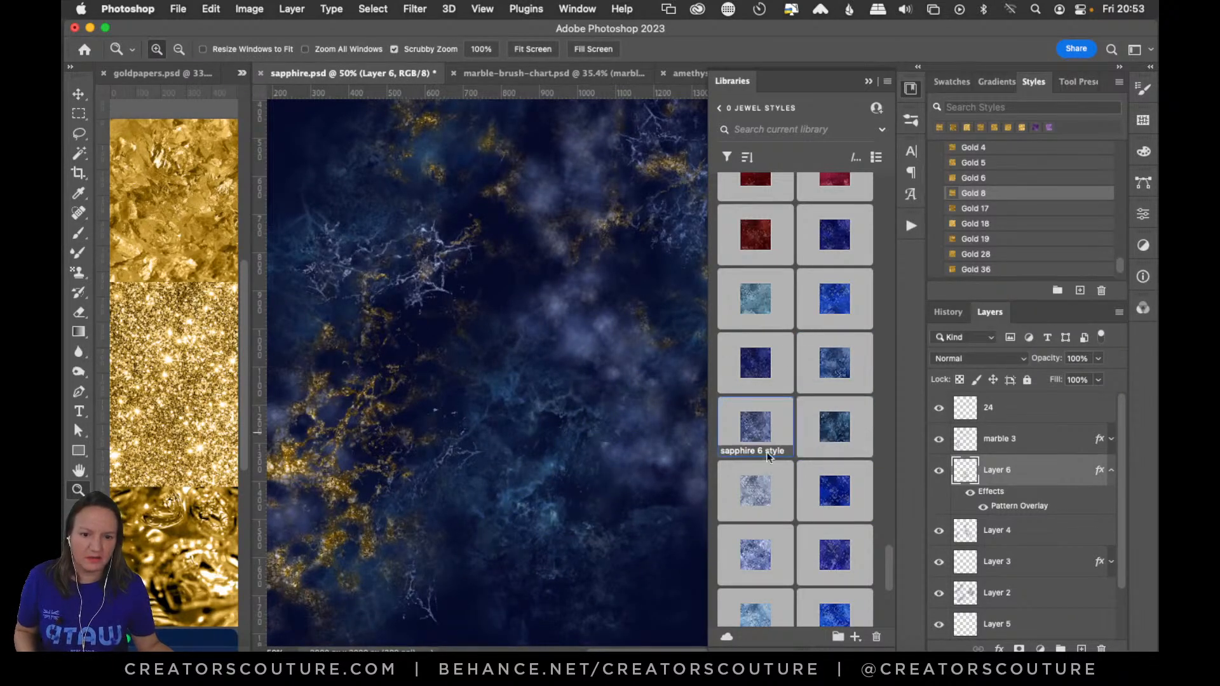
{"action": "left_click", "coordinate": [755, 502]}
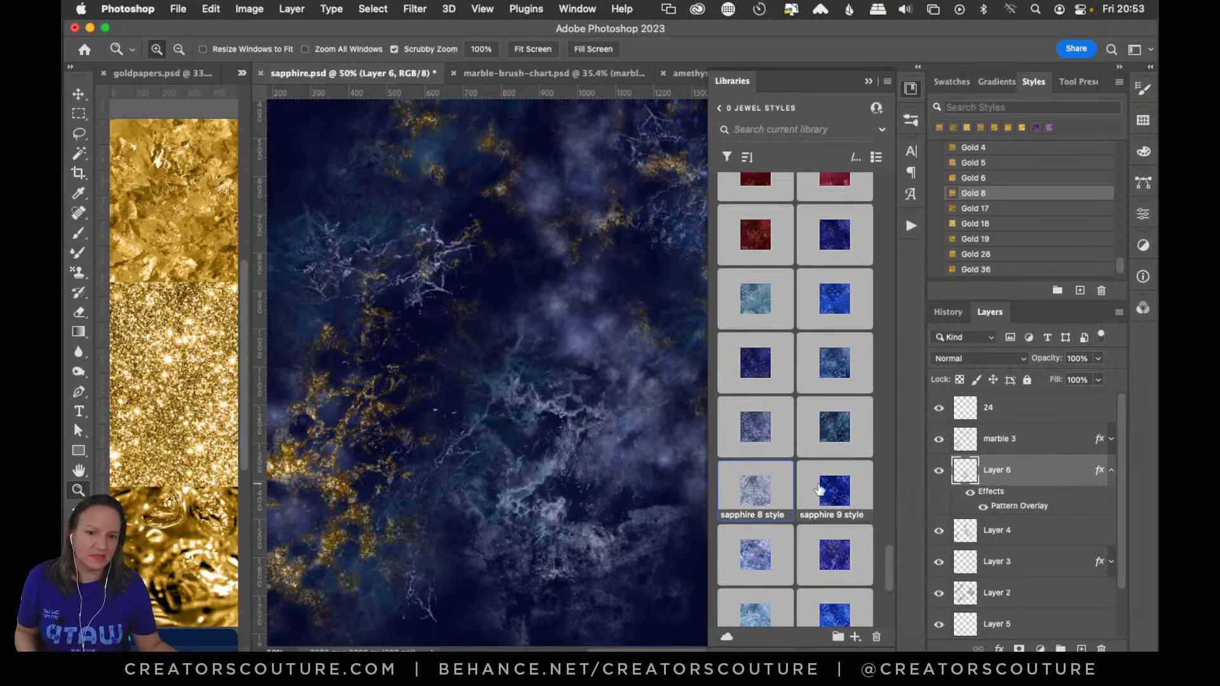
Try further styles near the end of the jewel library on Layer 6, including sapphire 14 and sapphire 18
{"action": "scroll", "coordinate": [893, 564], "scroll_direction": "down", "scroll_amount": 5}
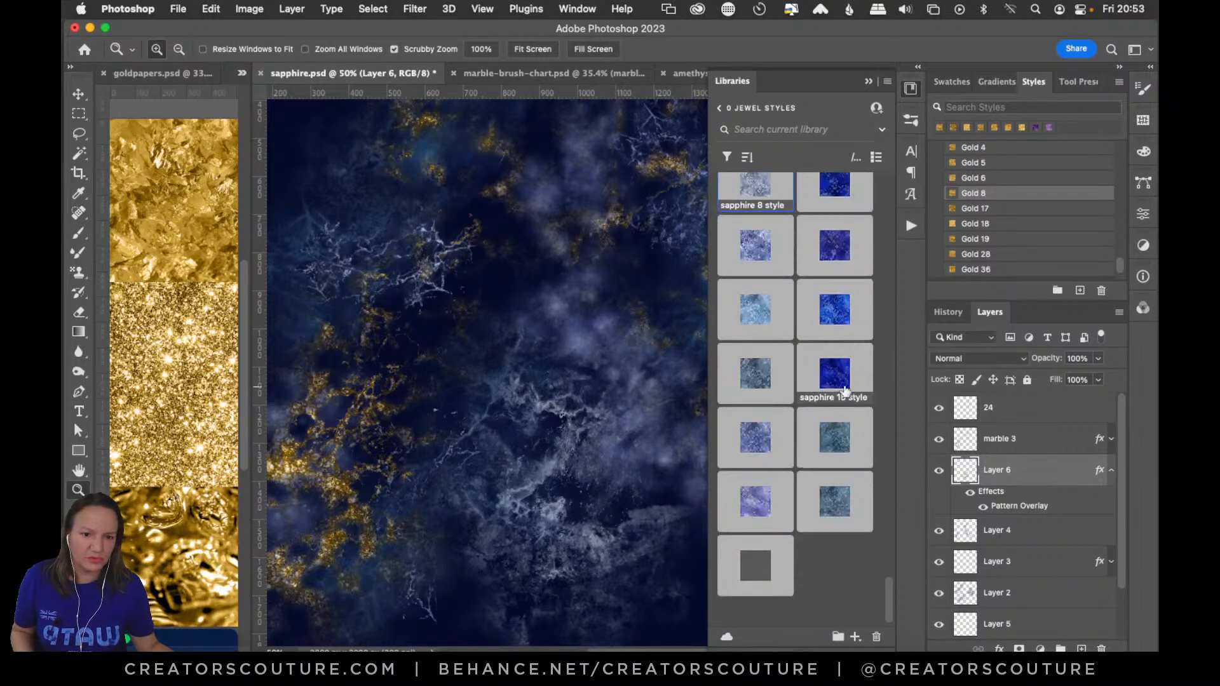
{"action": "left_click", "coordinate": [847, 394]}
{"action": "left_click", "coordinate": [772, 378]}
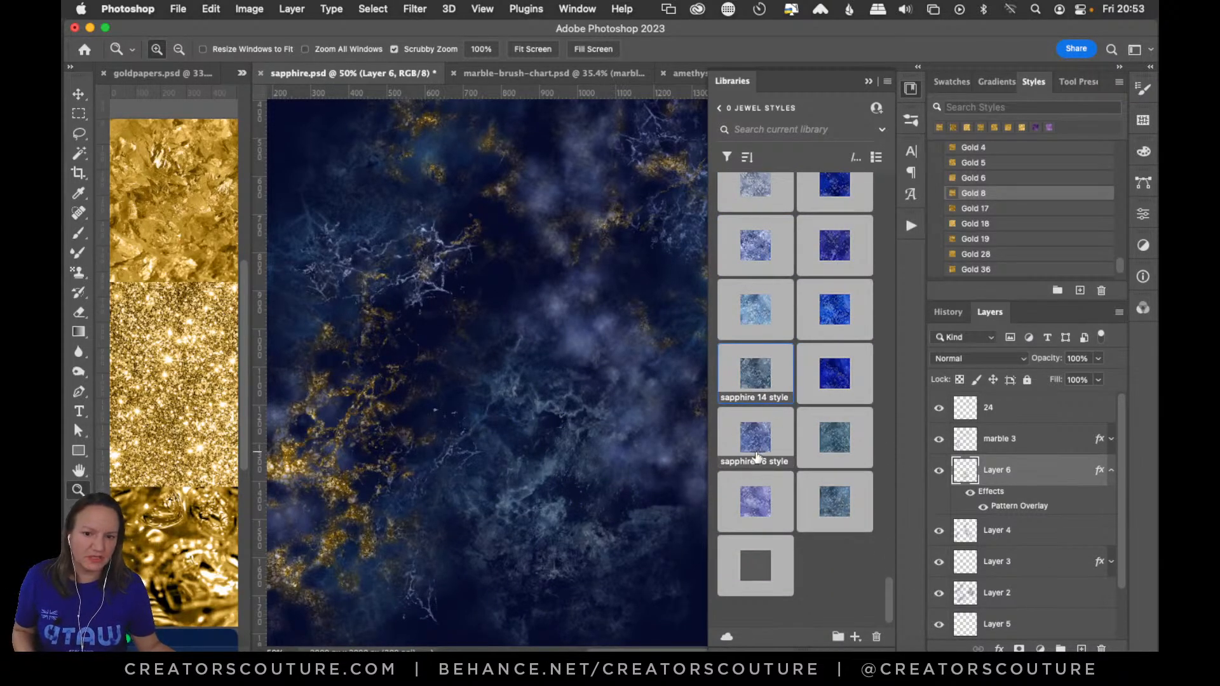
{"action": "left_click", "coordinate": [806, 504]}
{"action": "left_click", "coordinate": [752, 502]}
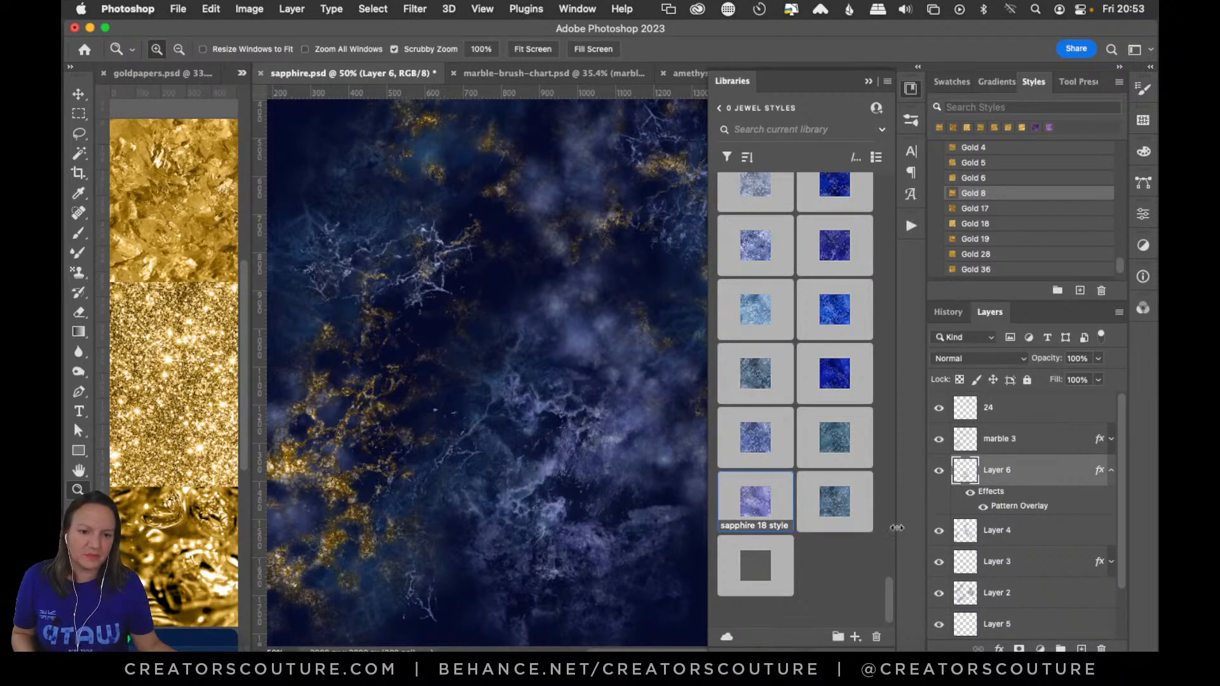
Apply the sapphire 2 style to the marble strokes on Layer 6, and switch to the Move tool
{"action": "left_click_drag", "start_coordinate": [894, 593], "coordinate": [881, 544]}
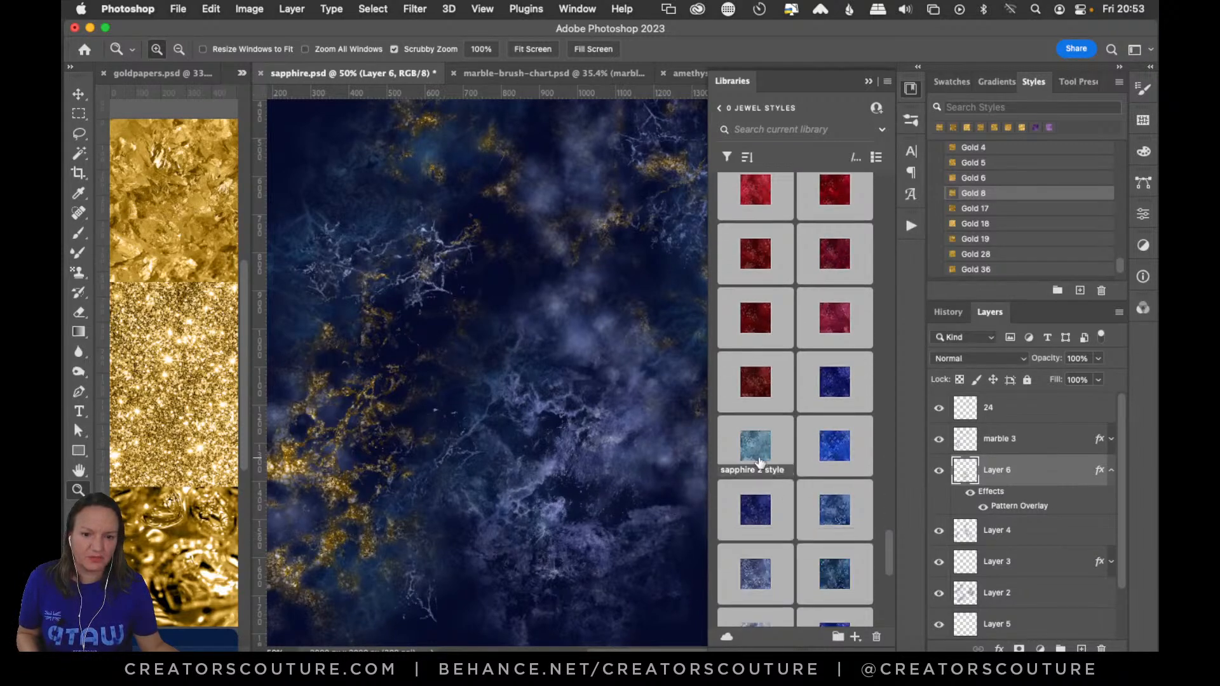
{"action": "left_click", "coordinate": [911, 89]}
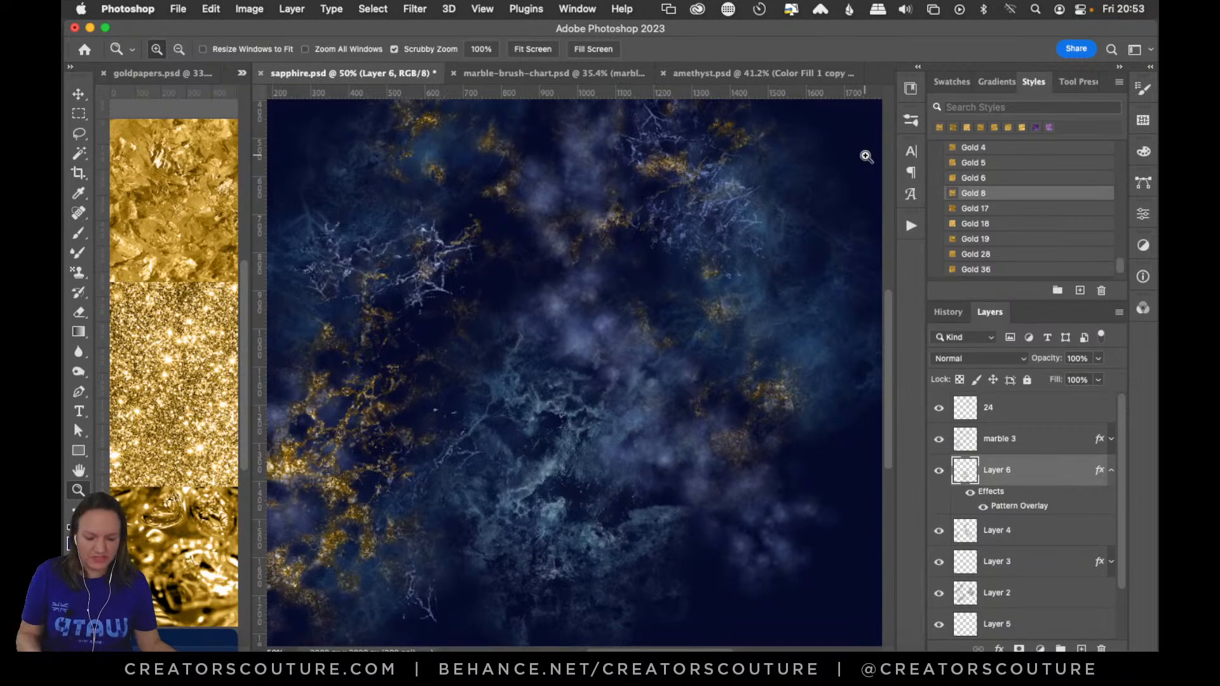
{"action": "key", "text": "super+0"}
{"action": "left_click_drag", "start_coordinate": [605, 486], "coordinate": [628, 463]}
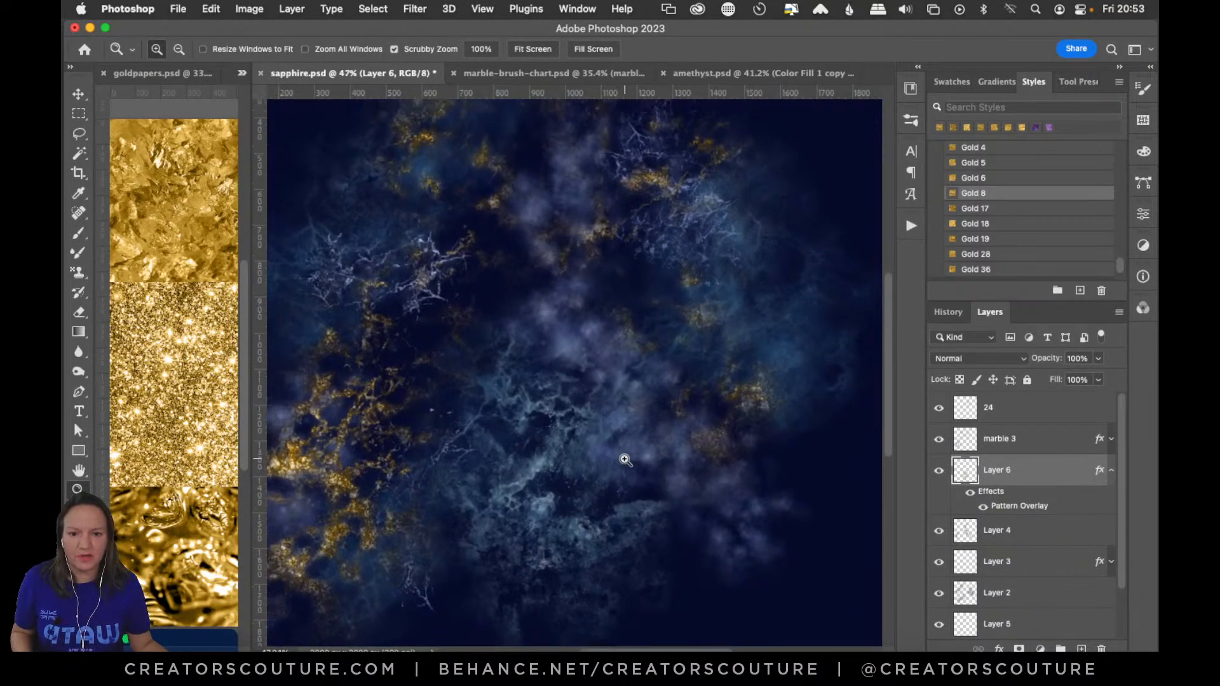
{"action": "left_click", "coordinate": [80, 95]}
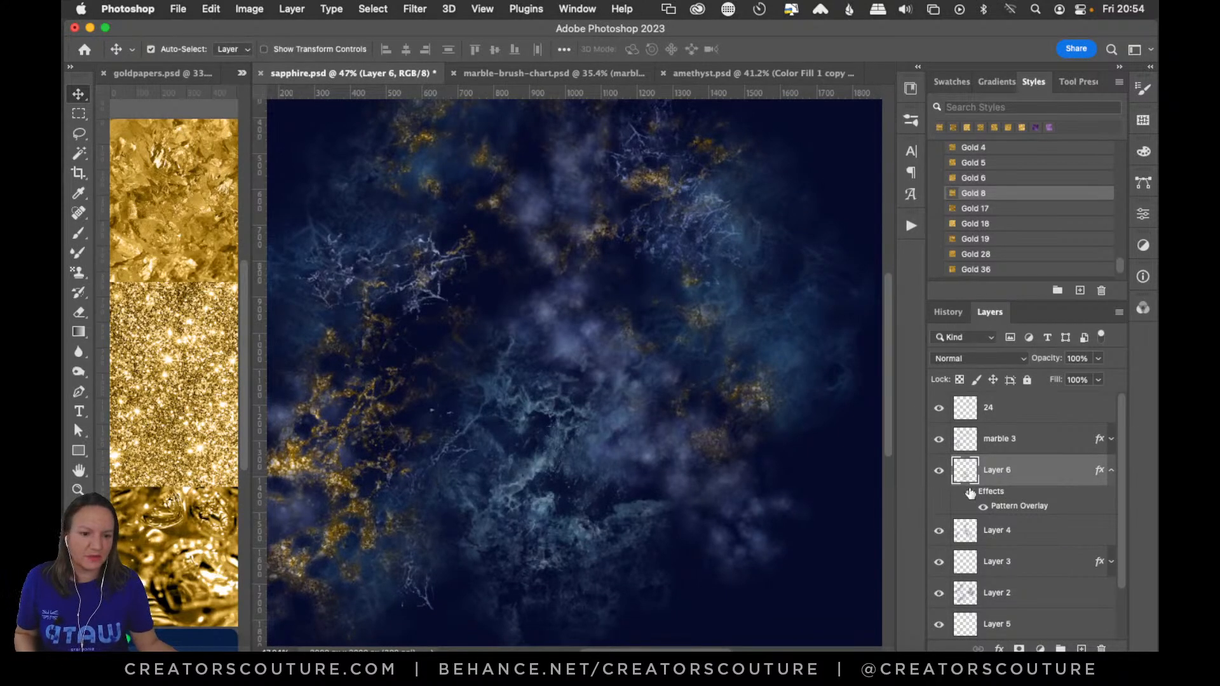
Compare the artwork with Layer 6 hidden and shown to judge what its marble strokes contribute
{"action": "left_click", "coordinate": [939, 471]}
{"action": "left_click", "coordinate": [940, 471]}
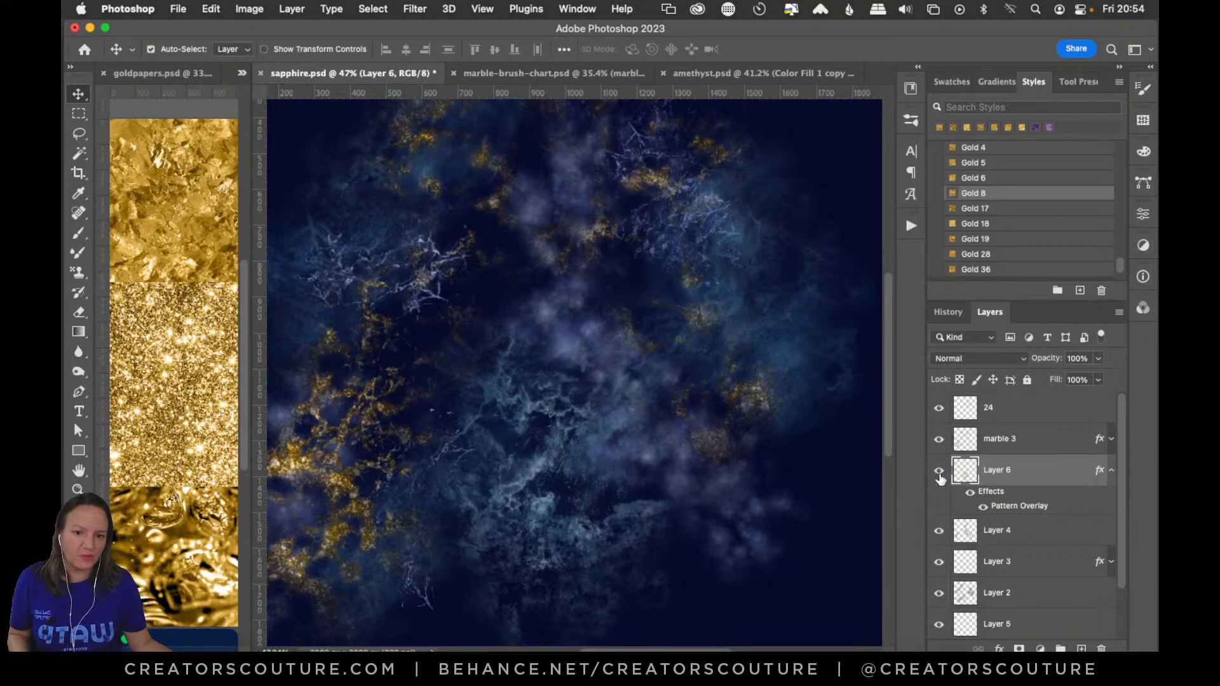
{"action": "left_click", "coordinate": [939, 471]}
{"action": "left_click", "coordinate": [940, 472]}
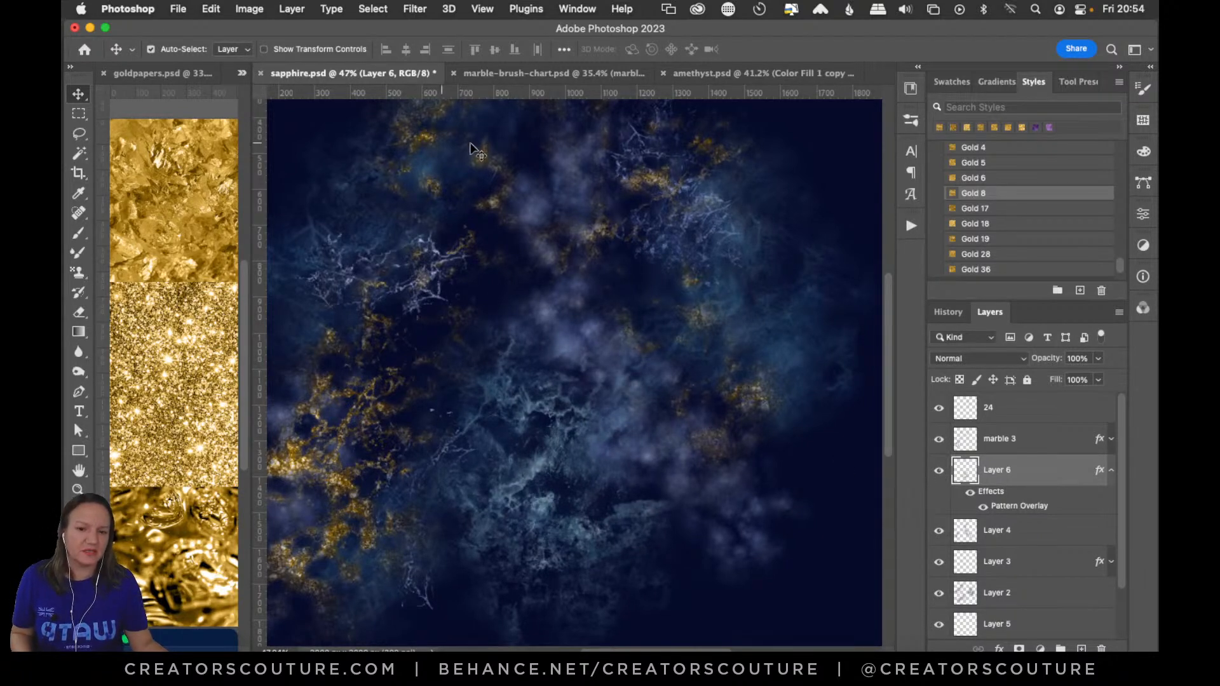
{"action": "left_click", "coordinate": [939, 472]}
{"action": "left_click", "coordinate": [939, 472]}
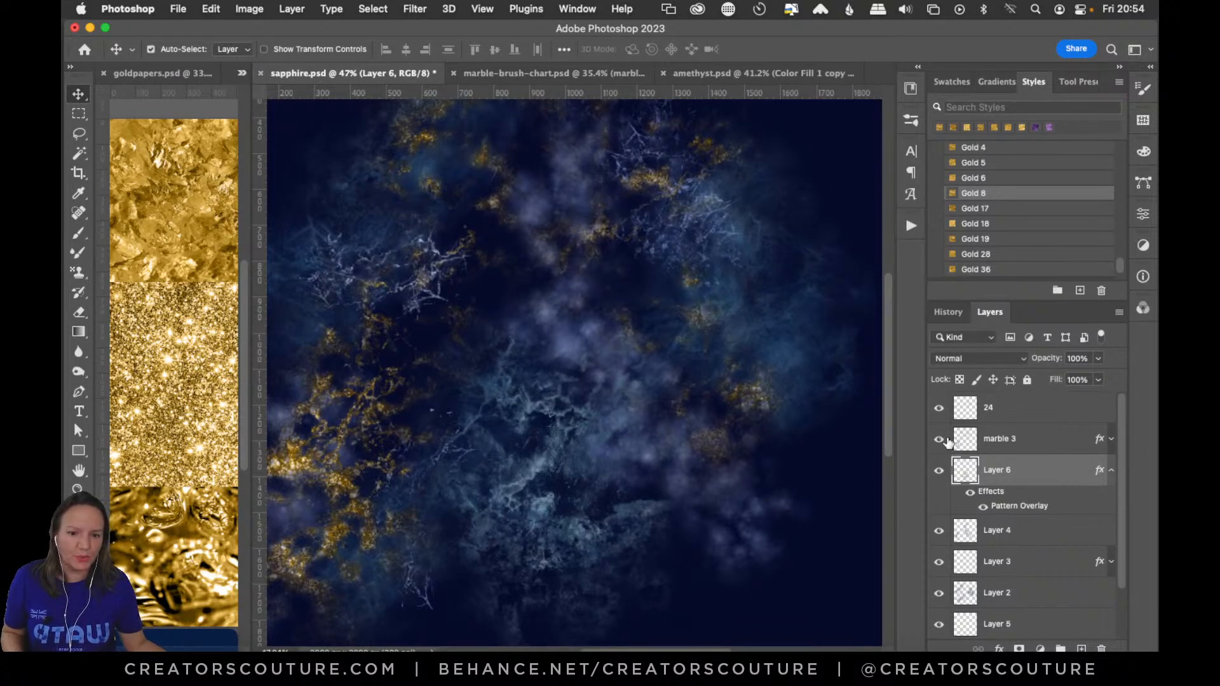
{"action": "left_click", "coordinate": [945, 440]}
{"action": "left_click", "coordinate": [943, 475]}
{"action": "left_click", "coordinate": [943, 475]}
Add a new layer directly above Layer 4 and switch to the Brush tool
{"action": "left_click", "coordinate": [1020, 541]}
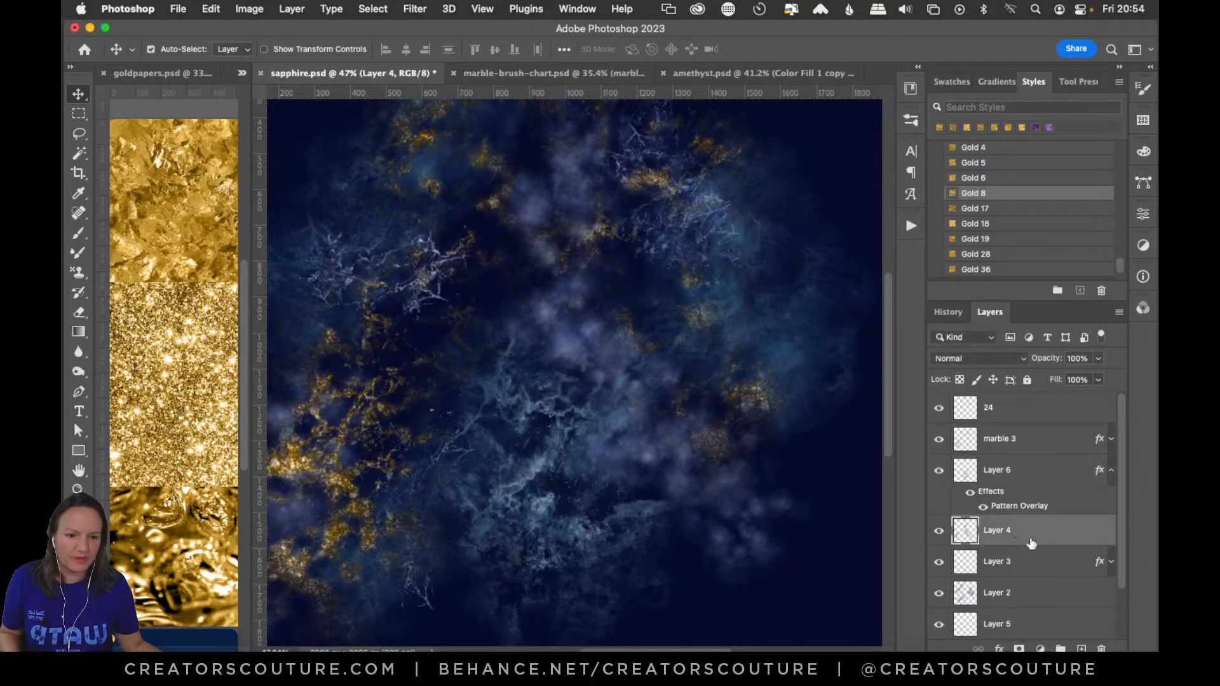
{"action": "left_click", "coordinate": [1082, 647]}
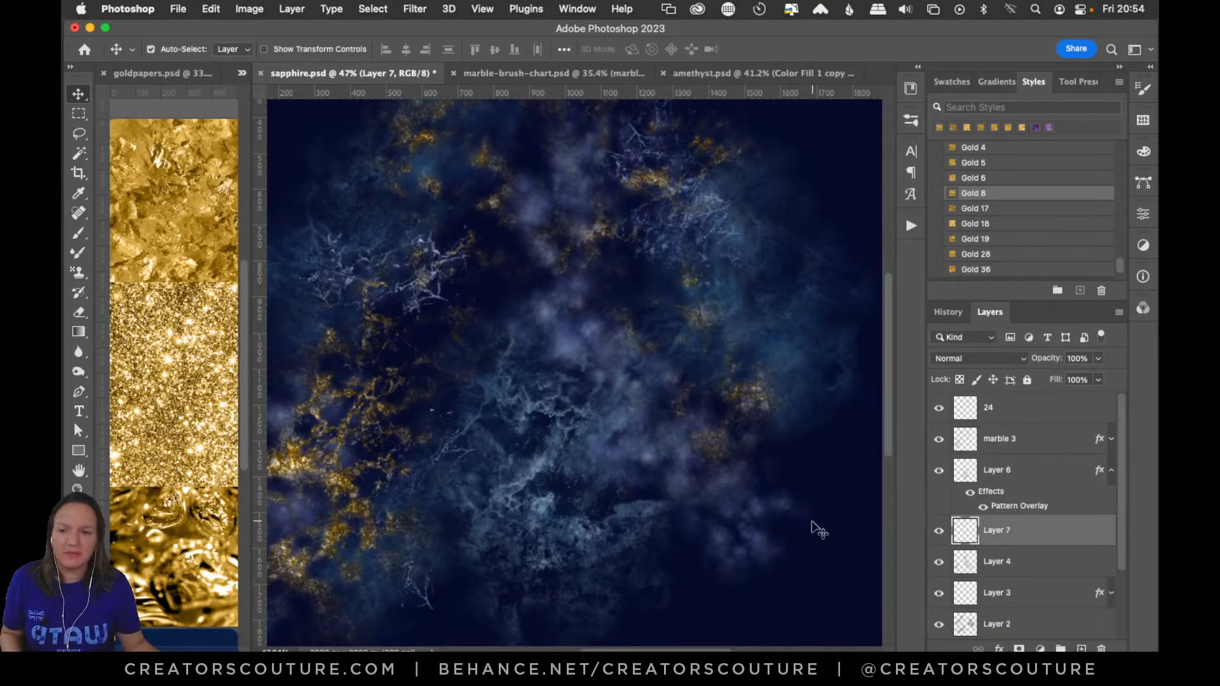
{"action": "left_click", "coordinate": [79, 235]}
{"action": "right_click", "coordinate": [79, 237]}
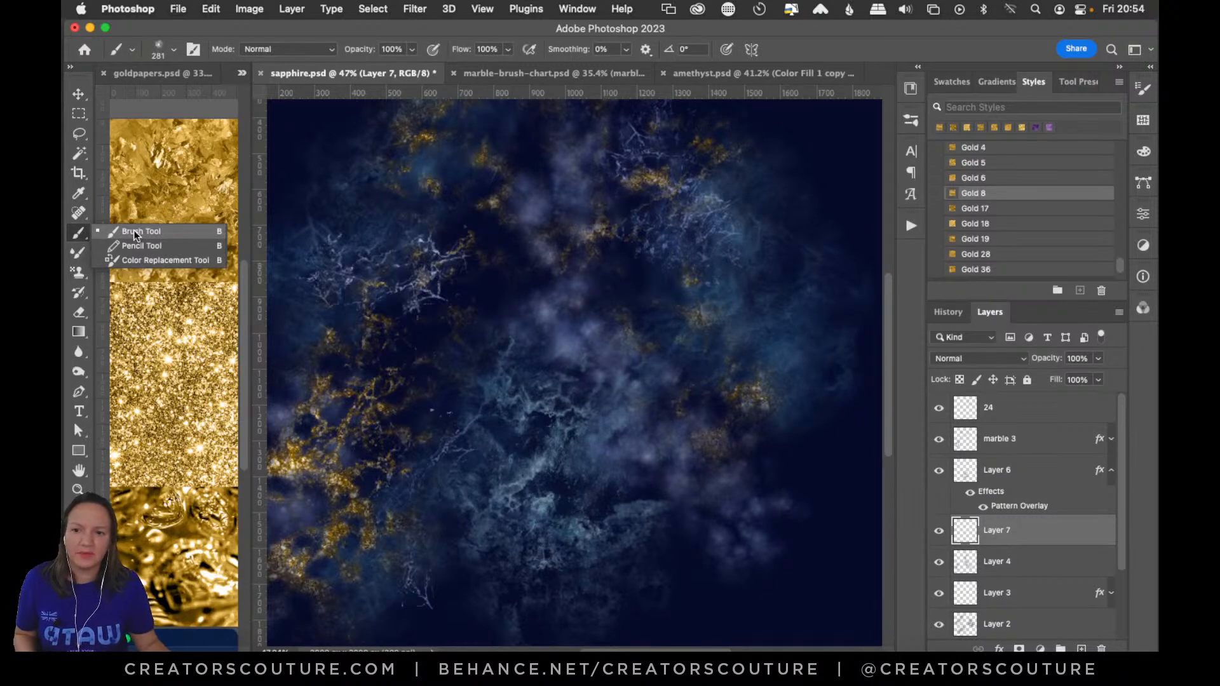
{"action": "left_click", "coordinate": [135, 232]}
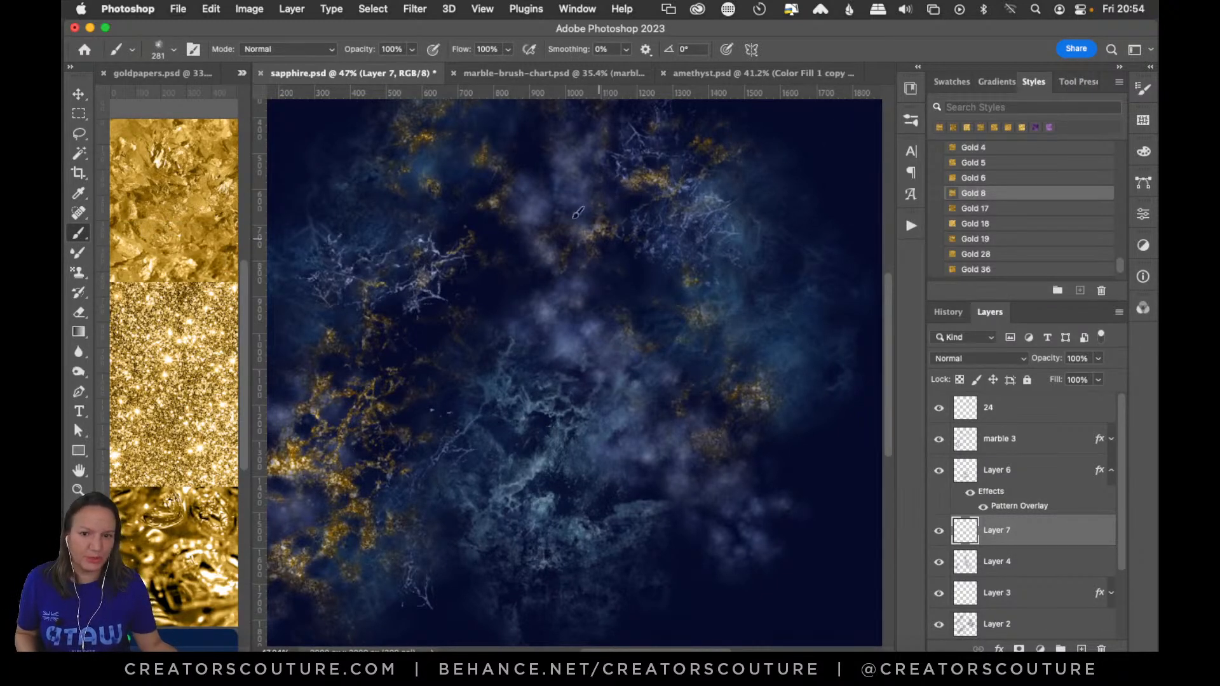
Try strokes with the 10-marble brush in the centre of Layer 7
{"action": "left_click", "coordinate": [912, 122]}
{"action": "left_click", "coordinate": [796, 272]}
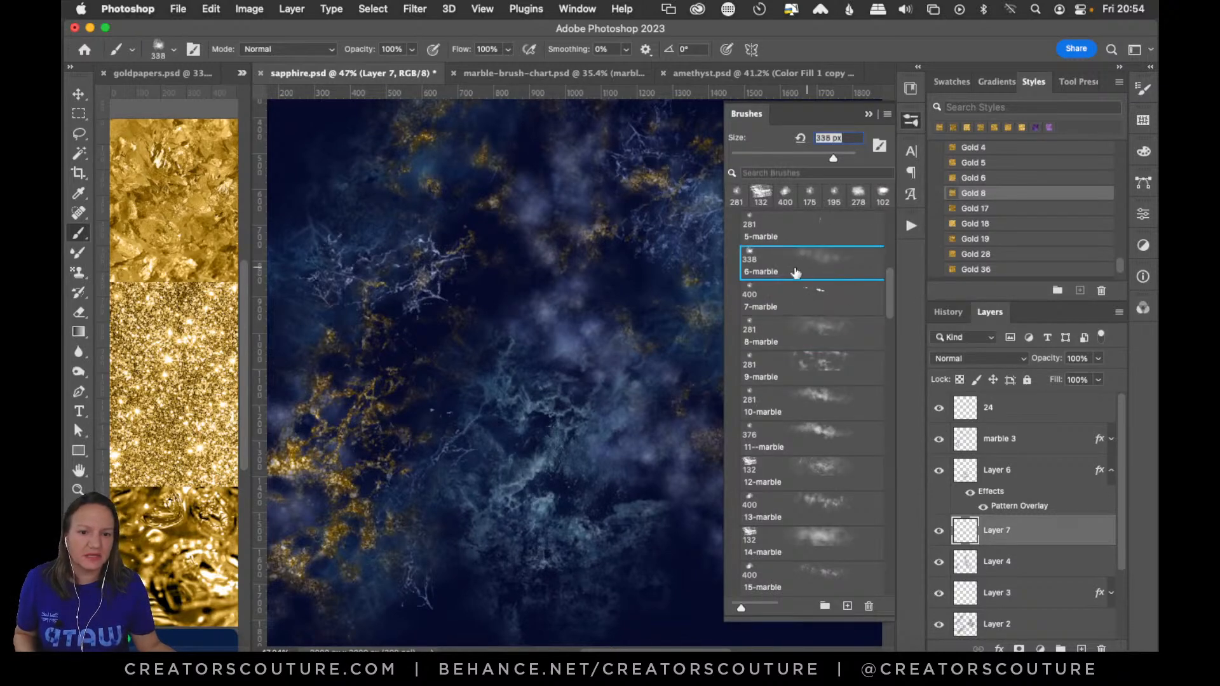
{"action": "left_click", "coordinate": [825, 399]}
{"action": "left_click", "coordinate": [913, 122]}
{"action": "mouse_move", "coordinate": [667, 356]}
{"action": "left_mouse_down"}
{"action": "mouse_move", "coordinate": [560, 435]}
{"action": "mouse_move", "coordinate": [544, 328]}
{"action": "mouse_move", "coordinate": [620, 301]}
{"action": "left_mouse_up"}
{"action": "key", "text": "super+z"}
{"action": "left_click_drag", "start_coordinate": [554, 323], "coordinate": [612, 361]}
{"action": "key", "text": "super+z"}
Choose the 7-marble brush at 400 px
{"action": "left_click", "coordinate": [915, 121]}
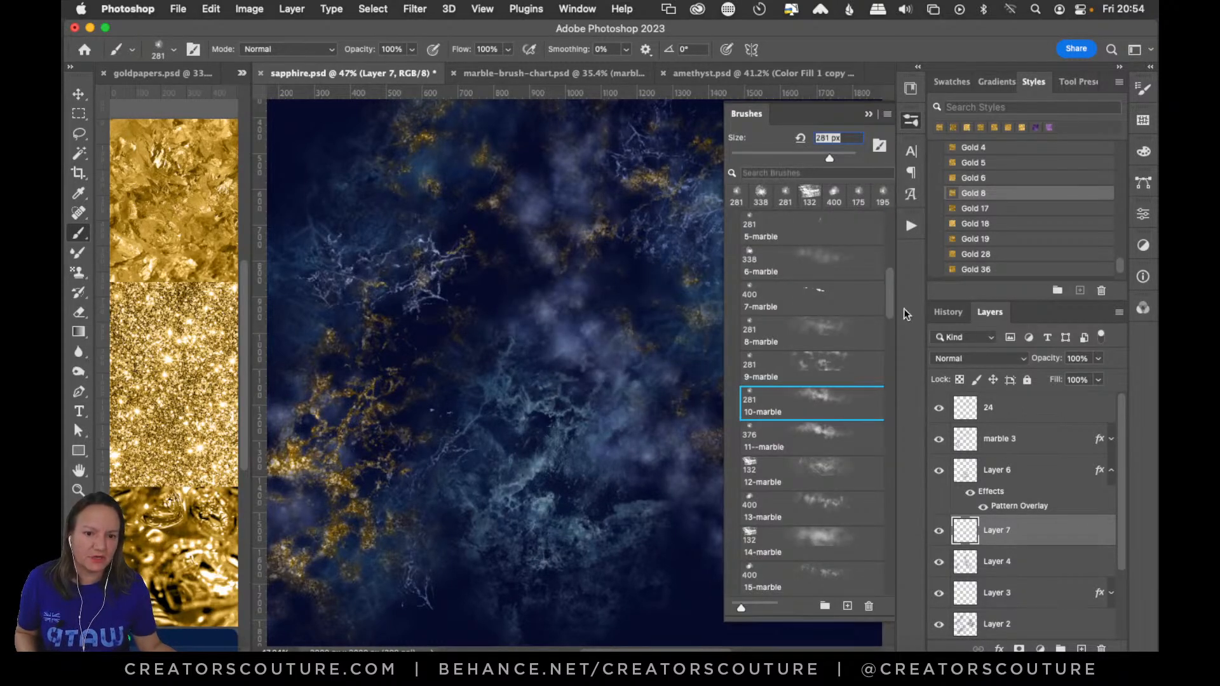
{"action": "scroll", "coordinate": [888, 294], "scroll_direction": "up", "scroll_amount": 1}
{"action": "left_click", "coordinate": [800, 341]}
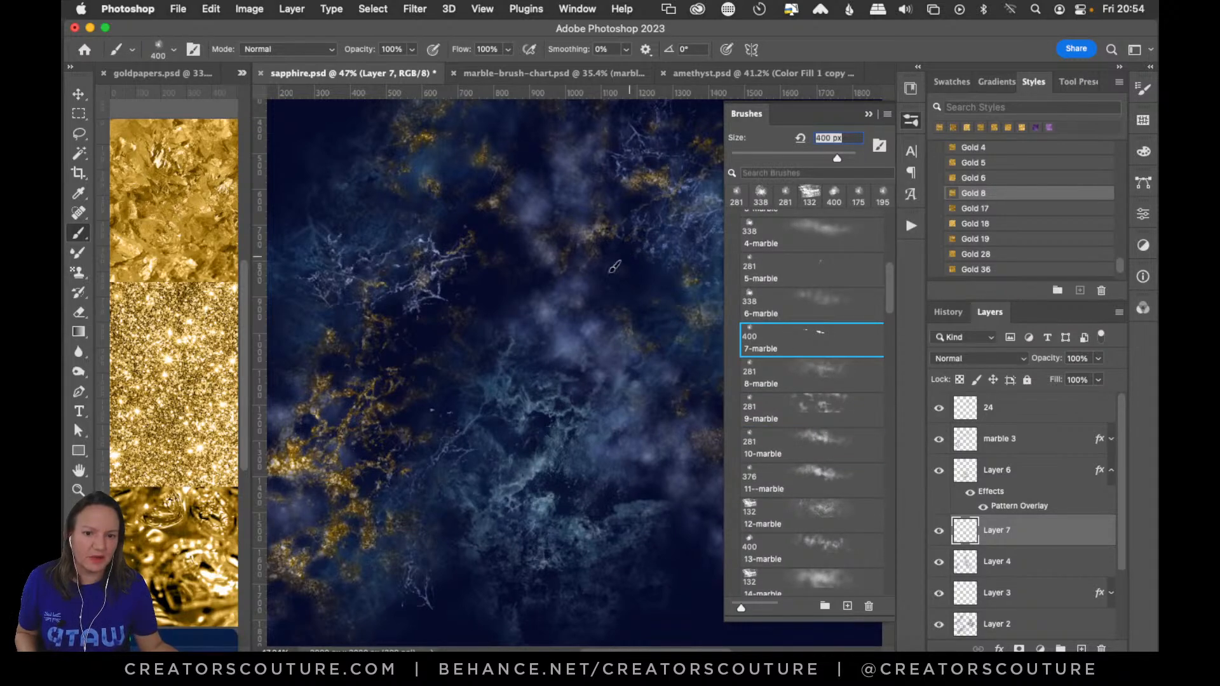
Try several dark 7-marble strokes across the centre and right side of Layer 7
{"action": "left_click_drag", "start_coordinate": [625, 258], "coordinate": [613, 394]}
{"action": "key", "text": "super+z"}
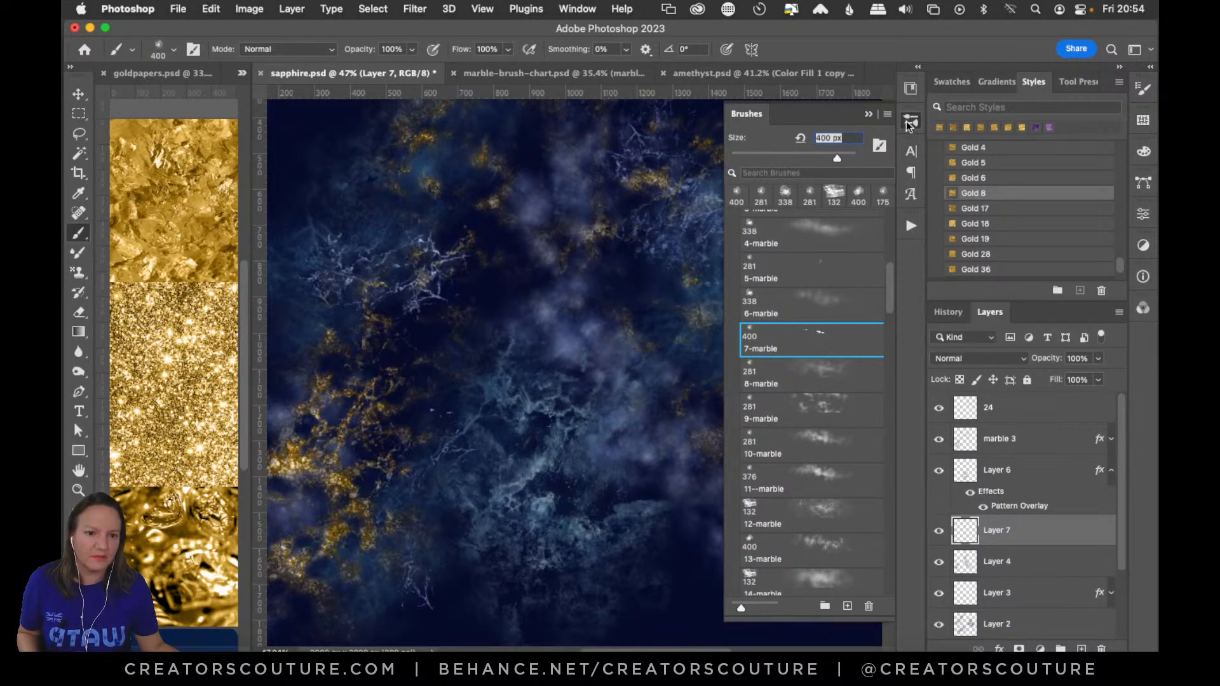
{"action": "left_click", "coordinate": [910, 121]}
{"action": "mouse_move", "coordinate": [737, 251]}
{"action": "left_mouse_down"}
{"action": "mouse_move", "coordinate": [594, 328]}
{"action": "mouse_move", "coordinate": [518, 540]}
{"action": "left_mouse_up"}
{"action": "key", "text": "super+z"}
{"action": "mouse_move", "coordinate": [765, 167]}
{"action": "left_mouse_down"}
{"action": "mouse_move", "coordinate": [750, 229]}
{"action": "mouse_move", "coordinate": [540, 343]}
{"action": "mouse_move", "coordinate": [389, 478]}
{"action": "mouse_move", "coordinate": [384, 560]}
{"action": "left_mouse_up"}
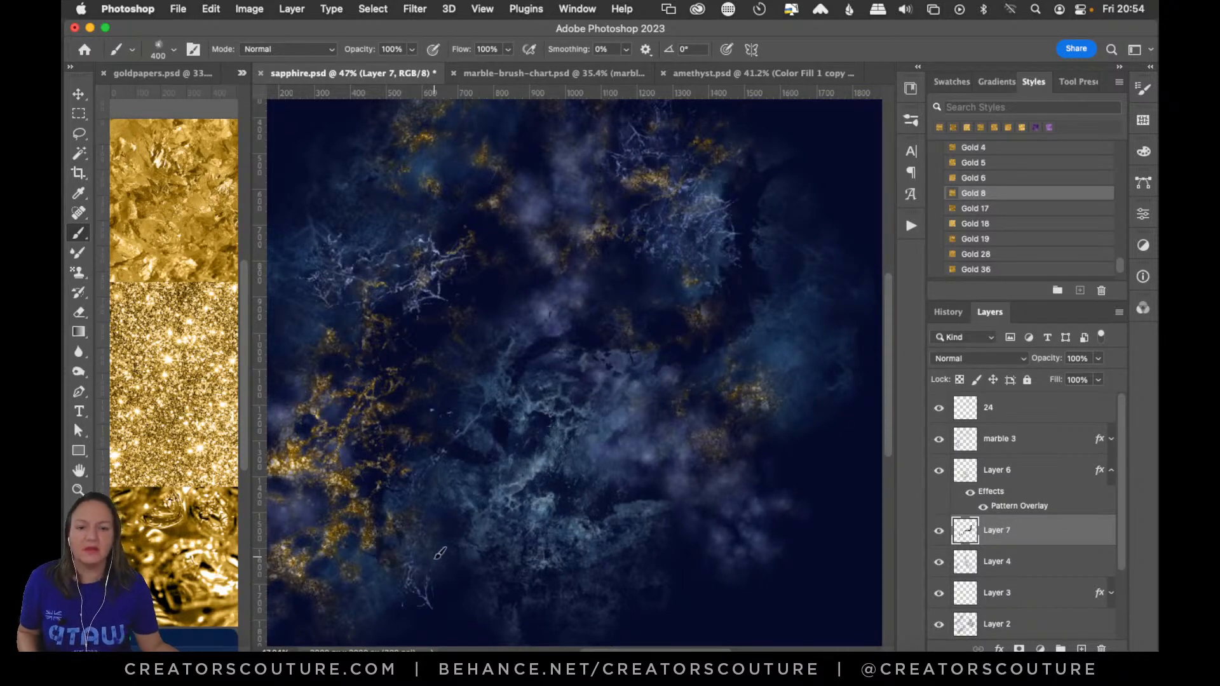
{"action": "key", "text": "super+z"}
{"action": "mouse_move", "coordinate": [788, 137]}
{"action": "left_mouse_down"}
{"action": "mouse_move", "coordinate": [813, 138]}
{"action": "mouse_move", "coordinate": [704, 233]}
{"action": "mouse_move", "coordinate": [630, 322]}
{"action": "mouse_move", "coordinate": [514, 398]}
{"action": "mouse_move", "coordinate": [429, 423]}
{"action": "mouse_move", "coordinate": [340, 483]}
{"action": "mouse_move", "coordinate": [509, 487]}
{"action": "mouse_move", "coordinate": [854, 413]}
{"action": "left_mouse_up"}
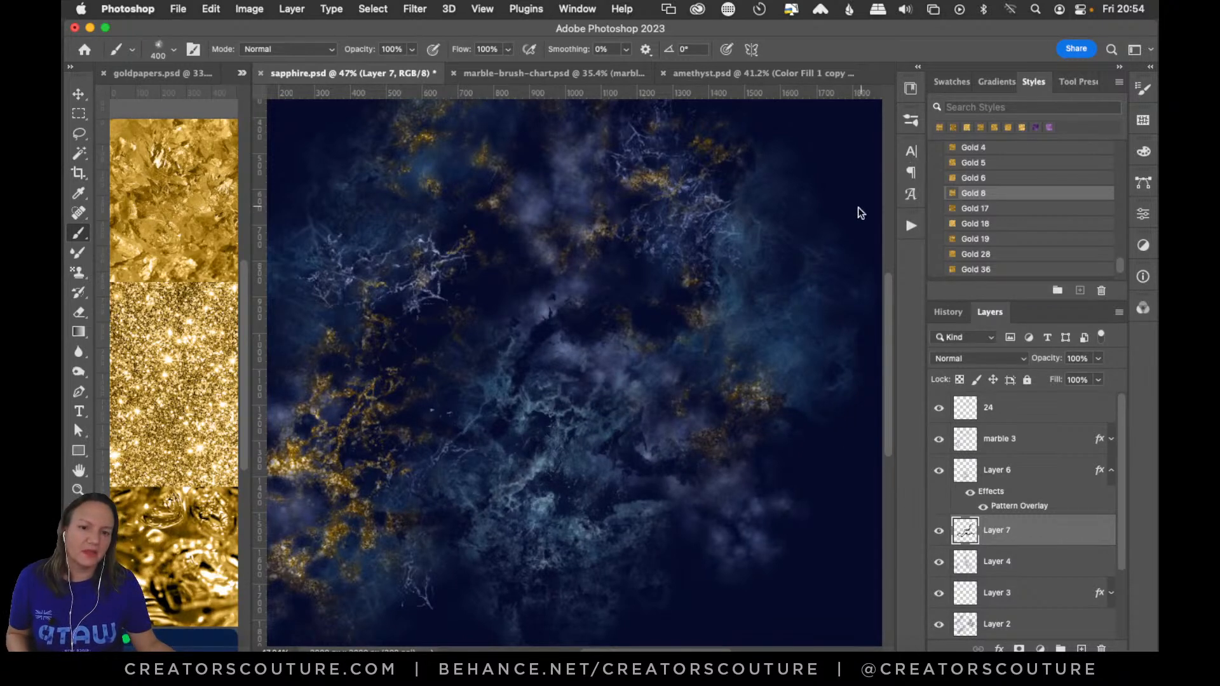
{"action": "key", "text": "super+z"}
Consult marble-brush-chart.psd, return to sapphire.psd and paint dark 7-marble veining across the canvas on Layer 7
{"action": "left_click", "coordinate": [553, 71]}
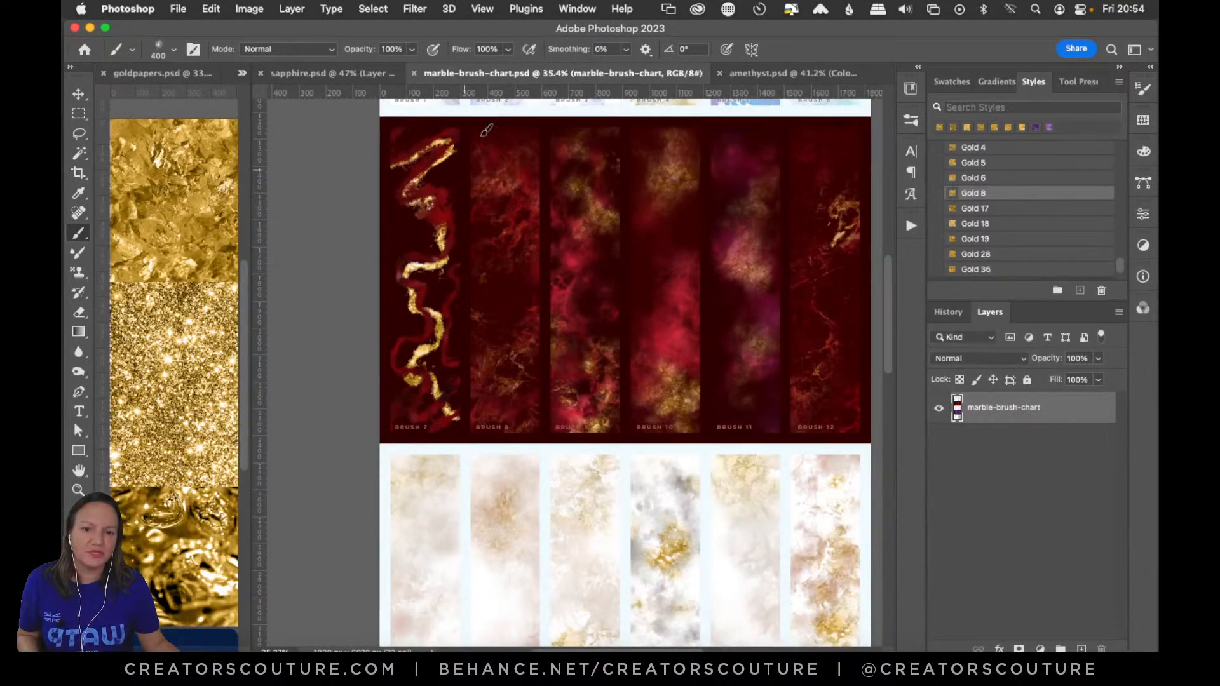
{"action": "left_click", "coordinate": [390, 74]}
{"action": "mouse_move", "coordinate": [831, 161]}
{"action": "left_mouse_down"}
{"action": "mouse_move", "coordinate": [730, 190]}
{"action": "mouse_move", "coordinate": [766, 289]}
{"action": "mouse_move", "coordinate": [642, 412]}
{"action": "mouse_move", "coordinate": [724, 461]}
{"action": "mouse_move", "coordinate": [647, 518]}
{"action": "mouse_move", "coordinate": [514, 312]}
{"action": "mouse_move", "coordinate": [488, 554]}
{"action": "mouse_move", "coordinate": [434, 566]}
{"action": "mouse_move", "coordinate": [369, 413]}
{"action": "mouse_move", "coordinate": [365, 254]}
{"action": "mouse_move", "coordinate": [270, 210]}
{"action": "left_mouse_up"}
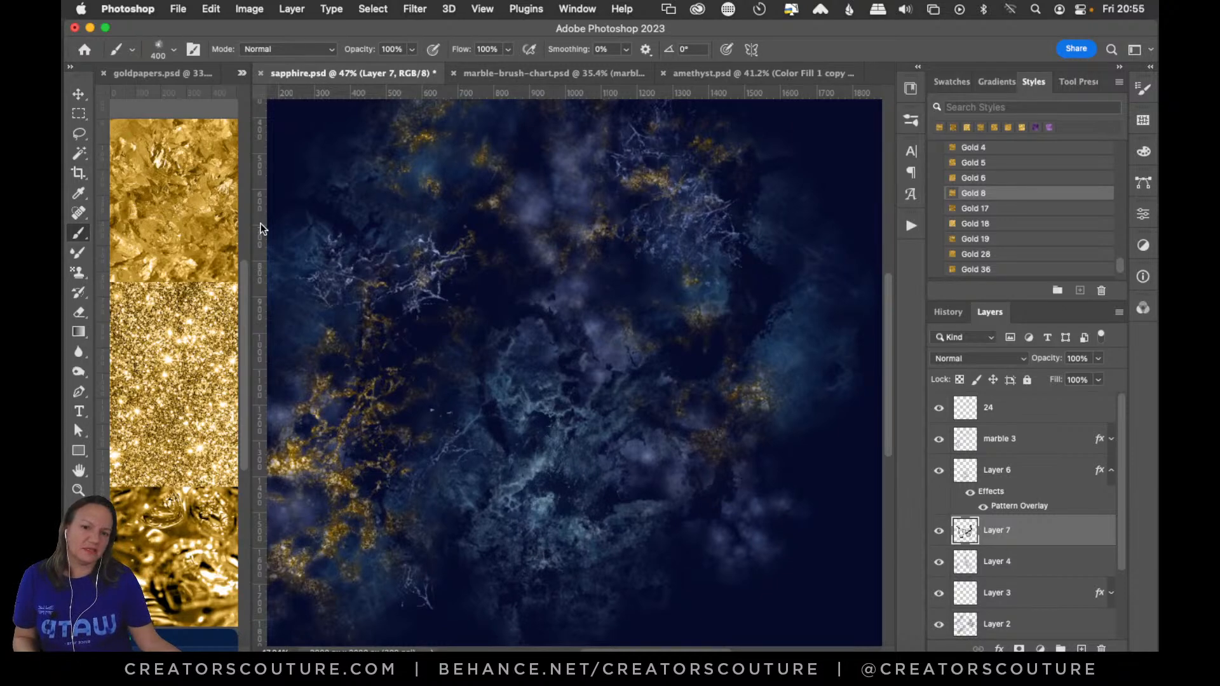
Add a new layer directly above Layer 4 and apply the Gold 8 style to it
{"action": "left_click", "coordinate": [1013, 563]}
{"action": "left_click", "coordinate": [1081, 649]}
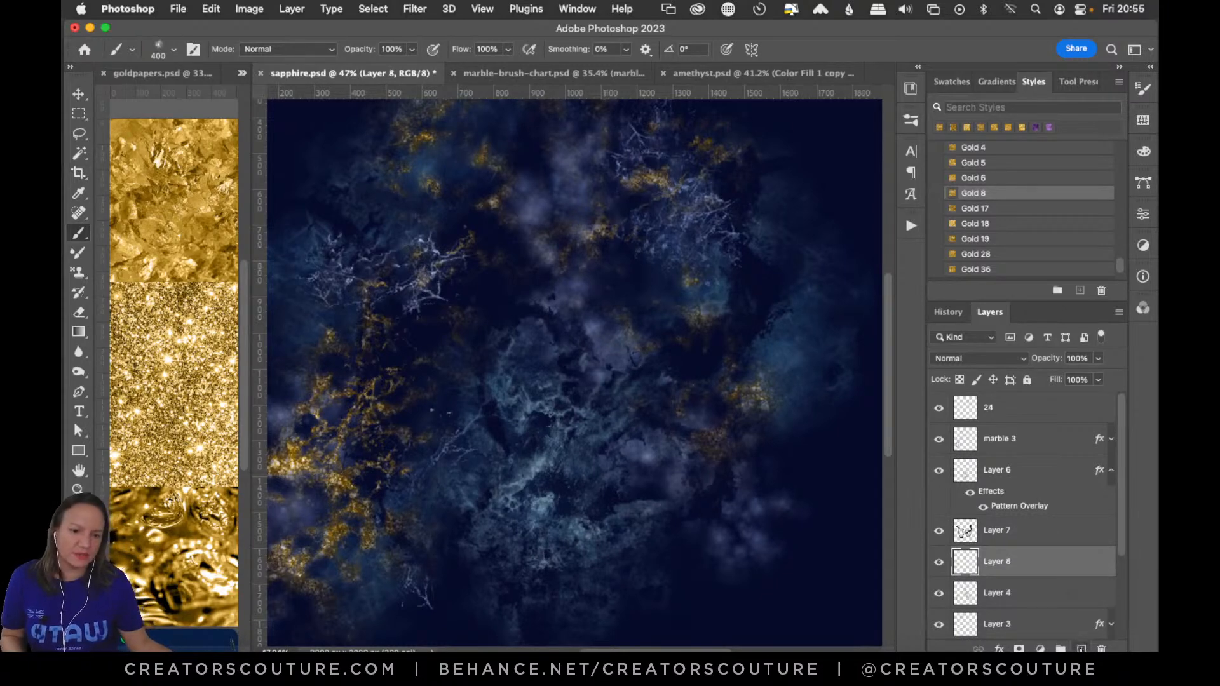
{"action": "left_click", "coordinate": [987, 196]}
Try a gold 7-marble stroke down Layer 8 and compare the artwork with Layer 7 hidden and shown
{"action": "mouse_move", "coordinate": [771, 153]}
{"action": "left_mouse_down"}
{"action": "mouse_move", "coordinate": [738, 190]}
{"action": "mouse_move", "coordinate": [756, 282]}
{"action": "mouse_move", "coordinate": [725, 347]}
{"action": "mouse_move", "coordinate": [679, 367]}
{"action": "mouse_move", "coordinate": [611, 356]}
{"action": "mouse_move", "coordinate": [561, 317]}
{"action": "mouse_move", "coordinate": [481, 317]}
{"action": "mouse_move", "coordinate": [381, 344]}
{"action": "mouse_move", "coordinate": [370, 397]}
{"action": "mouse_move", "coordinate": [483, 438]}
{"action": "mouse_move", "coordinate": [513, 481]}
{"action": "mouse_move", "coordinate": [614, 556]}
{"action": "mouse_move", "coordinate": [628, 599]}
{"action": "mouse_move", "coordinate": [613, 641]}
{"action": "left_mouse_up"}
{"action": "key", "text": "cmd+z"}
{"action": "left_click", "coordinate": [939, 534]}
{"action": "left_click", "coordinate": [939, 534]}
{"action": "left_click", "coordinate": [997, 539]}
{"action": "left_click", "coordinate": [994, 564]}
Try further gold 7-marble strokes over the upper, middle and lower right areas of Layer 8
{"action": "mouse_move", "coordinate": [772, 193]}
{"action": "left_mouse_down"}
{"action": "mouse_move", "coordinate": [744, 201]}
{"action": "mouse_move", "coordinate": [755, 274]}
{"action": "mouse_move", "coordinate": [728, 342]}
{"action": "mouse_move", "coordinate": [684, 377]}
{"action": "mouse_move", "coordinate": [543, 307]}
{"action": "mouse_move", "coordinate": [480, 320]}
{"action": "mouse_move", "coordinate": [474, 459]}
{"action": "left_mouse_up"}
{"action": "left_click_drag", "start_coordinate": [421, 311], "coordinate": [286, 181]}
{"action": "mouse_move", "coordinate": [666, 391]}
{"action": "left_mouse_down"}
{"action": "mouse_move", "coordinate": [740, 490]}
{"action": "mouse_move", "coordinate": [706, 573]}
{"action": "left_mouse_up"}
{"action": "key", "text": "super+z"}
{"action": "mouse_move", "coordinate": [713, 518]}
{"action": "left_mouse_down"}
{"action": "mouse_move", "coordinate": [697, 552]}
{"action": "mouse_move", "coordinate": [719, 613]}
{"action": "left_mouse_up"}
{"action": "key", "text": "super+z"}
{"action": "left_click_drag", "start_coordinate": [734, 456], "coordinate": [691, 572]}
Compare the whole artwork with Layer 8 hidden and shown, and check amethyst.psd for reference
{"action": "left_click", "coordinate": [939, 561]}
{"action": "left_click", "coordinate": [935, 566]}
{"action": "left_click", "coordinate": [936, 567]}
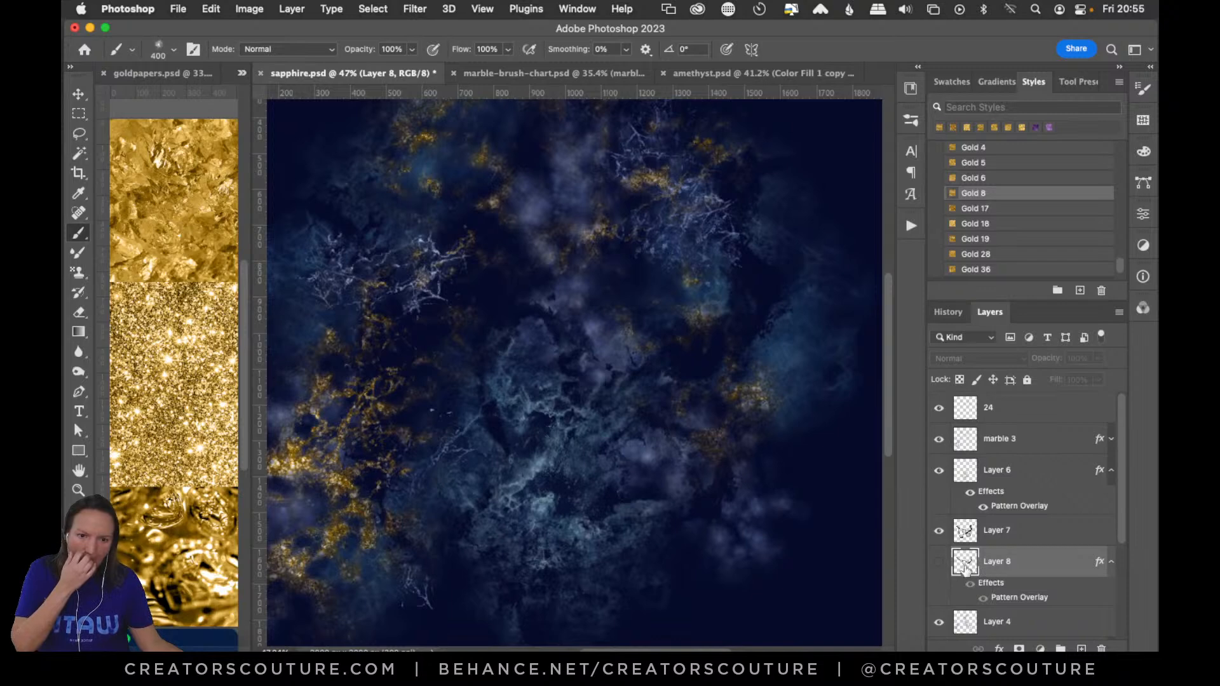
{"action": "left_click", "coordinate": [939, 566]}
{"action": "left_click", "coordinate": [939, 566]}
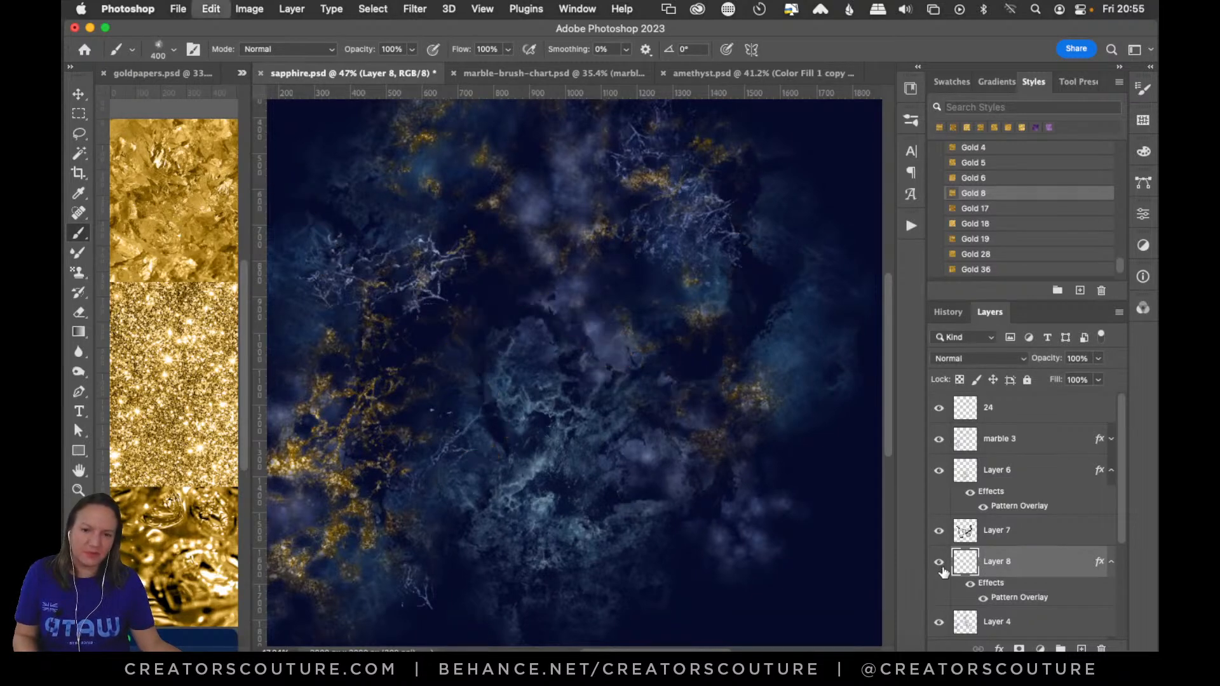
{"action": "key", "text": "super+0"}
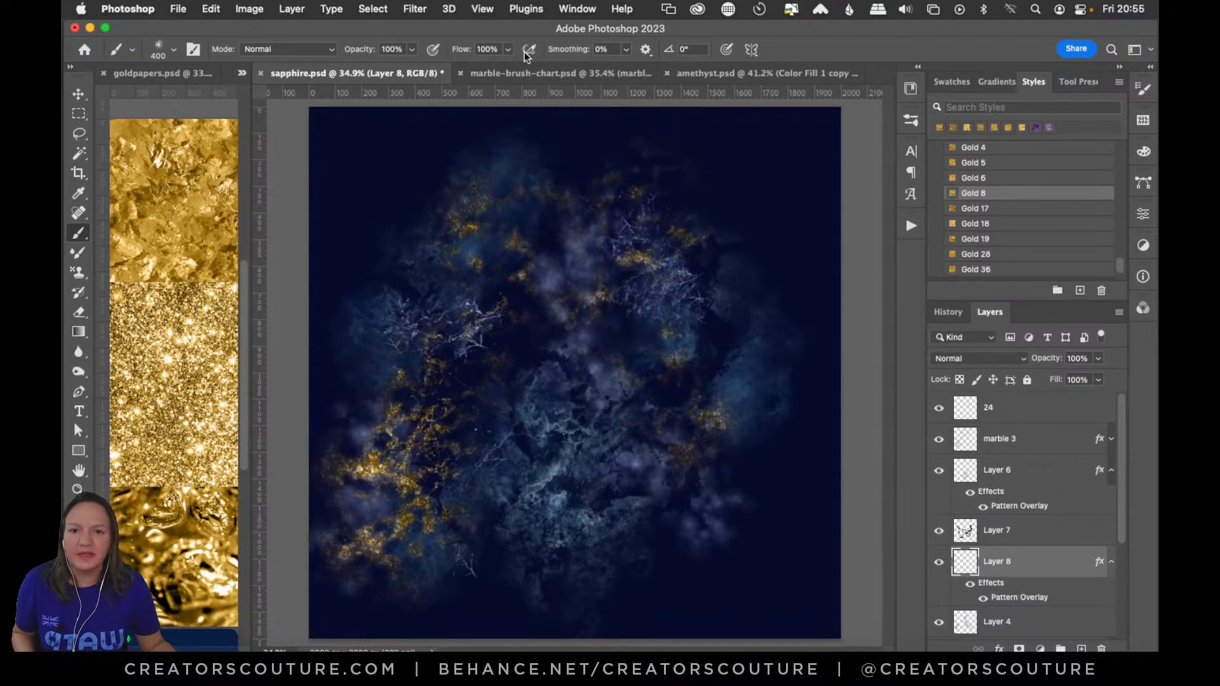
{"action": "left_click", "coordinate": [701, 75]}
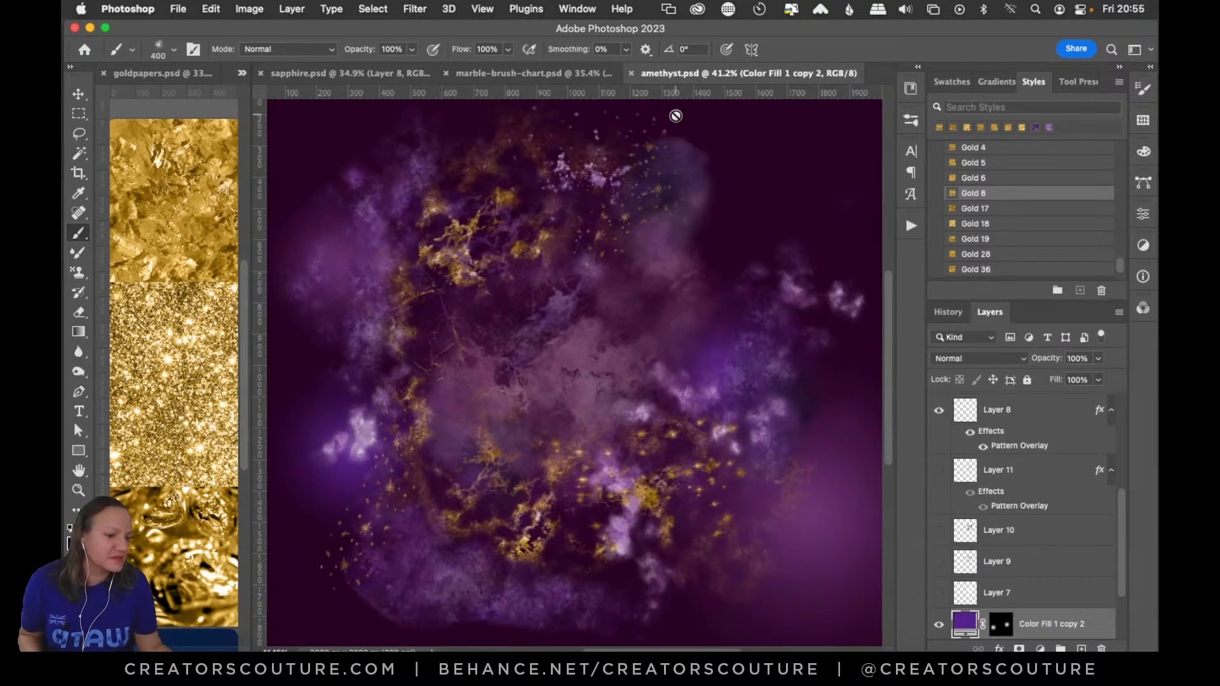
{"action": "left_click", "coordinate": [352, 73]}
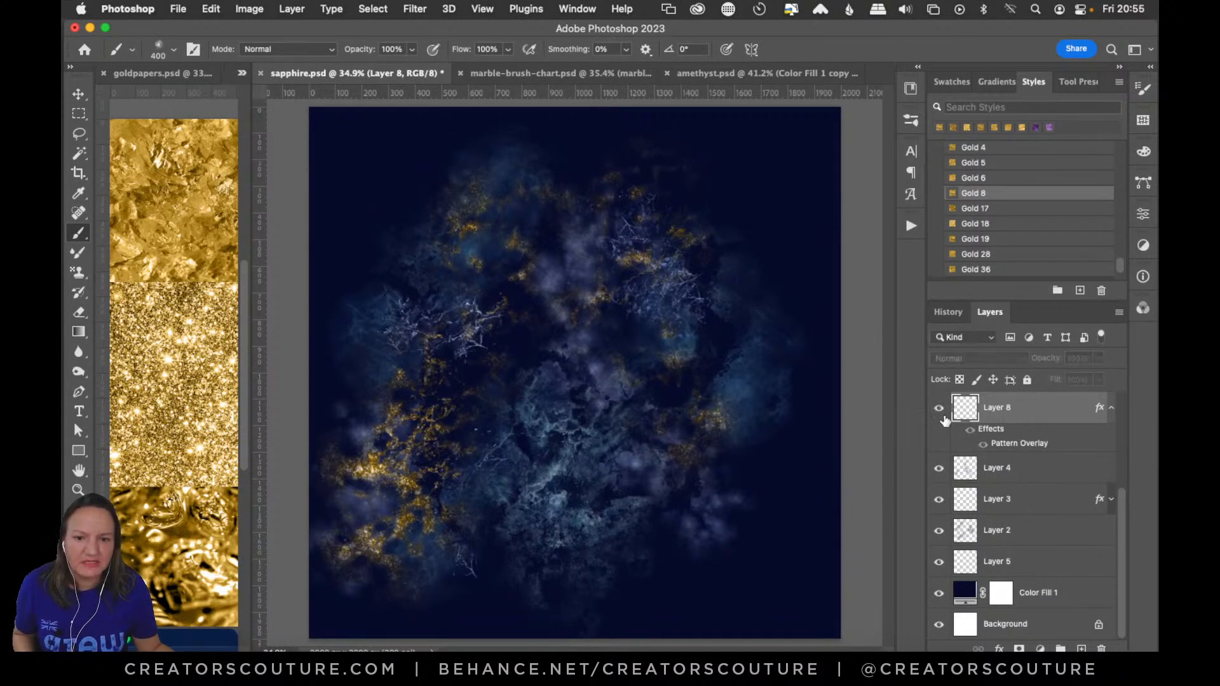
Choose the 5-marble brush at 281 px and paint gold veining along the artwork's upper left edge on Layer 8
{"action": "left_click", "coordinate": [913, 119]}
{"action": "left_click", "coordinate": [781, 241]}
{"action": "left_click", "coordinate": [772, 272]}
{"action": "mouse_move", "coordinate": [544, 261]}
{"action": "left_mouse_down"}
{"action": "mouse_move", "coordinate": [518, 334]}
{"action": "mouse_move", "coordinate": [594, 384]}
{"action": "left_mouse_up"}
{"action": "key", "text": "super+z"}
{"action": "key", "text": "super+z"}
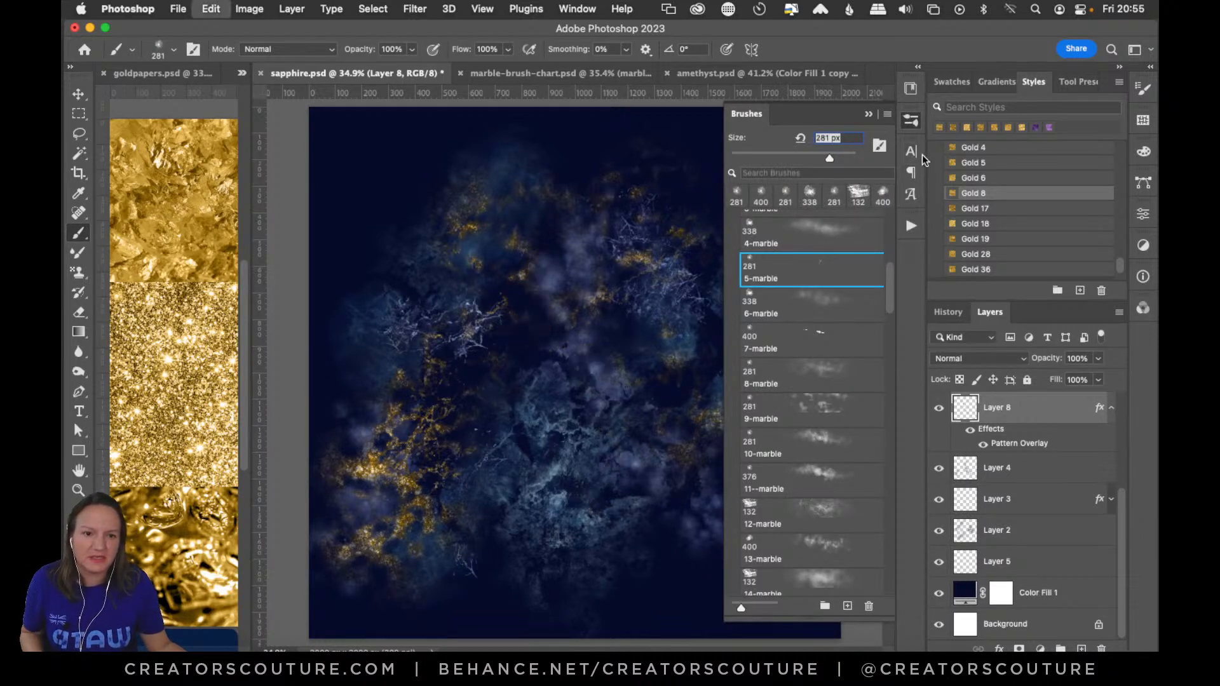
{"action": "left_click", "coordinate": [910, 119]}
{"action": "mouse_move", "coordinate": [503, 197]}
{"action": "left_mouse_down"}
{"action": "mouse_move", "coordinate": [469, 200]}
{"action": "mouse_move", "coordinate": [404, 258]}
{"action": "left_mouse_up"}
Paint a gold arc of 5-marble veining from the right side down to the bottom centre on Layer 8
{"action": "mouse_move", "coordinate": [562, 461]}
{"action": "left_mouse_down"}
{"action": "mouse_move", "coordinate": [569, 527]}
{"action": "mouse_move", "coordinate": [712, 534]}
{"action": "mouse_move", "coordinate": [629, 559]}
{"action": "mouse_move", "coordinate": [613, 591]}
{"action": "left_mouse_up"}
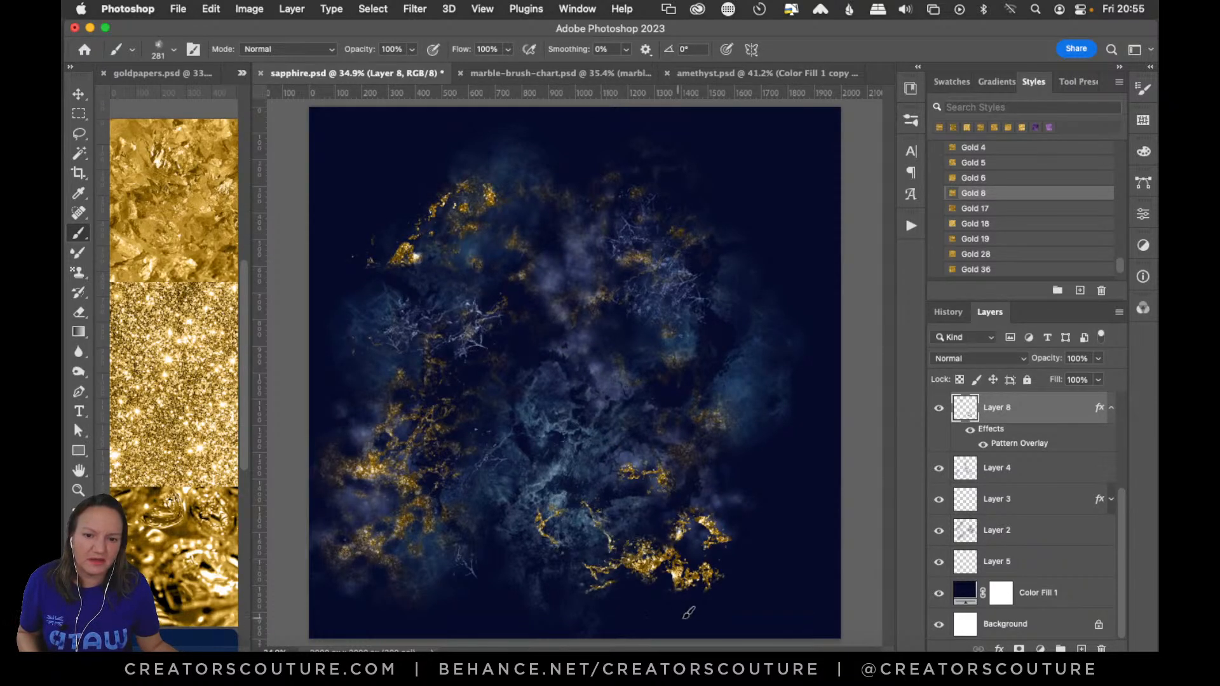
{"action": "key", "text": "super+z"}
{"action": "mouse_move", "coordinate": [539, 553]}
{"action": "left_mouse_down"}
{"action": "mouse_move", "coordinate": [645, 492]}
{"action": "mouse_move", "coordinate": [704, 518]}
{"action": "mouse_move", "coordinate": [743, 507]}
{"action": "mouse_move", "coordinate": [772, 368]}
{"action": "mouse_move", "coordinate": [765, 337]}
{"action": "mouse_move", "coordinate": [711, 480]}
{"action": "mouse_move", "coordinate": [646, 519]}
{"action": "mouse_move", "coordinate": [535, 556]}
{"action": "mouse_move", "coordinate": [527, 586]}
{"action": "left_mouse_up"}
{"action": "key", "text": "super+z"}
{"action": "key", "text": "super+z"}
{"action": "mouse_move", "coordinate": [763, 366]}
{"action": "left_mouse_down"}
{"action": "mouse_move", "coordinate": [729, 406]}
{"action": "mouse_move", "coordinate": [690, 512]}
{"action": "mouse_move", "coordinate": [612, 546]}
{"action": "mouse_move", "coordinate": [529, 557]}
{"action": "mouse_move", "coordinate": [518, 582]}
{"action": "left_mouse_up"}
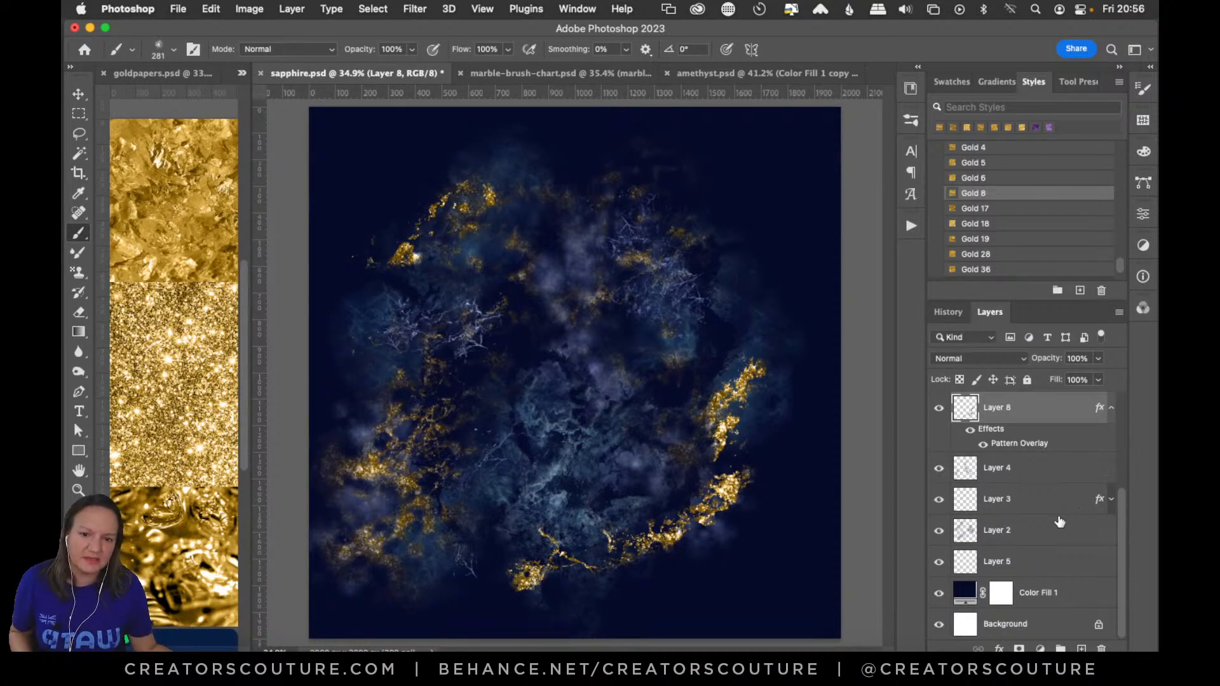
Check what Layer 2 and Layer 4 contribute, and add a new layer directly above Layer 4
{"action": "left_click", "coordinate": [932, 536]}
{"action": "left_click", "coordinate": [936, 533]}
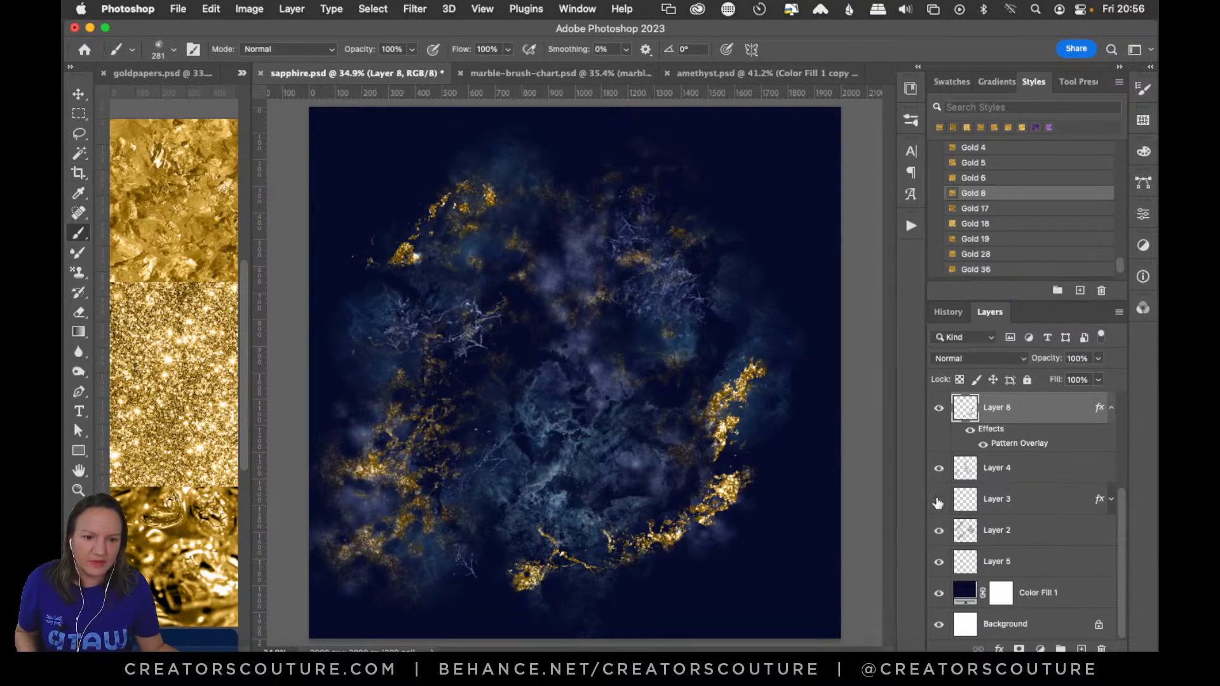
{"action": "left_click", "coordinate": [937, 471]}
{"action": "left_click", "coordinate": [940, 469]}
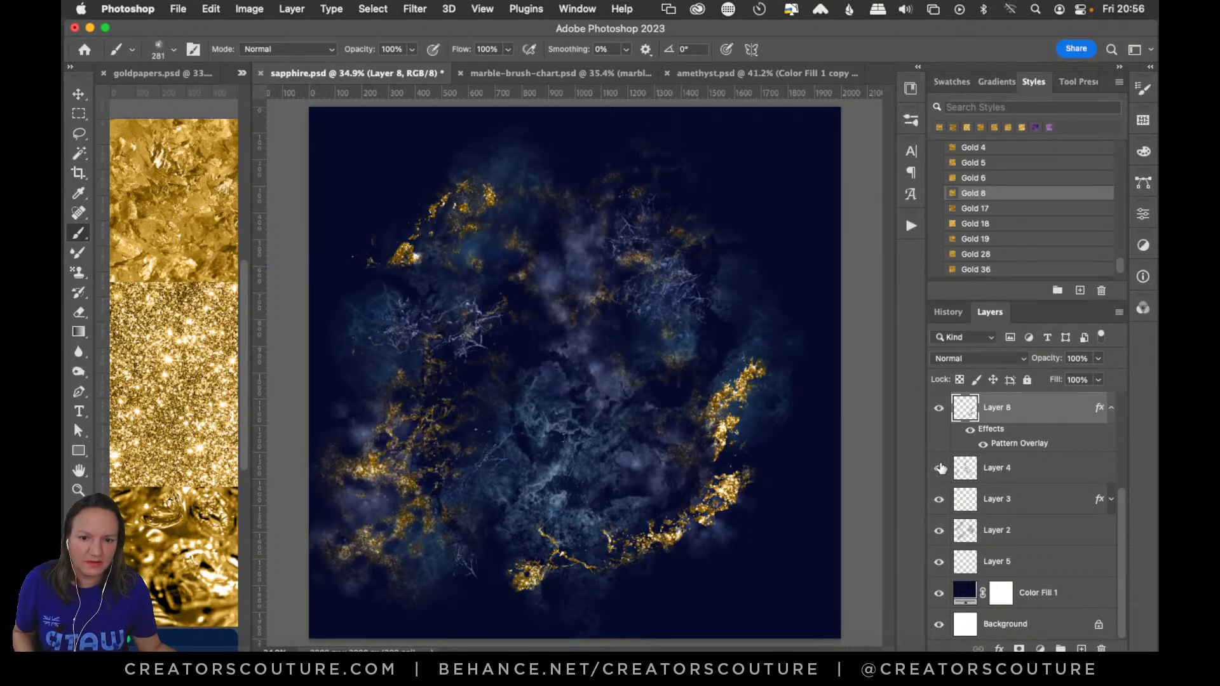
{"action": "left_click", "coordinate": [1001, 472]}
{"action": "key", "text": "super+shift+alt+n"}
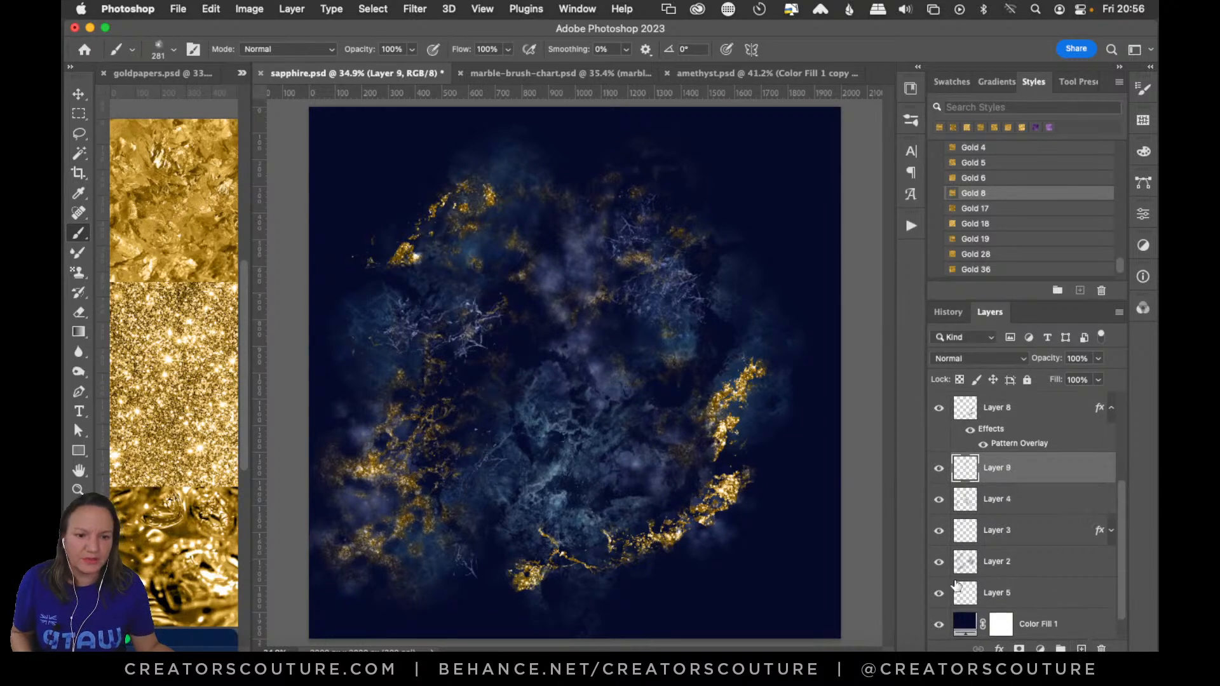
Darken the middle of the artwork with a radial gradient fading to transparent on Layer 9, and save sapphire.psd
{"action": "left_click_drag", "start_coordinate": [89, 329], "coordinate": [150, 319]}
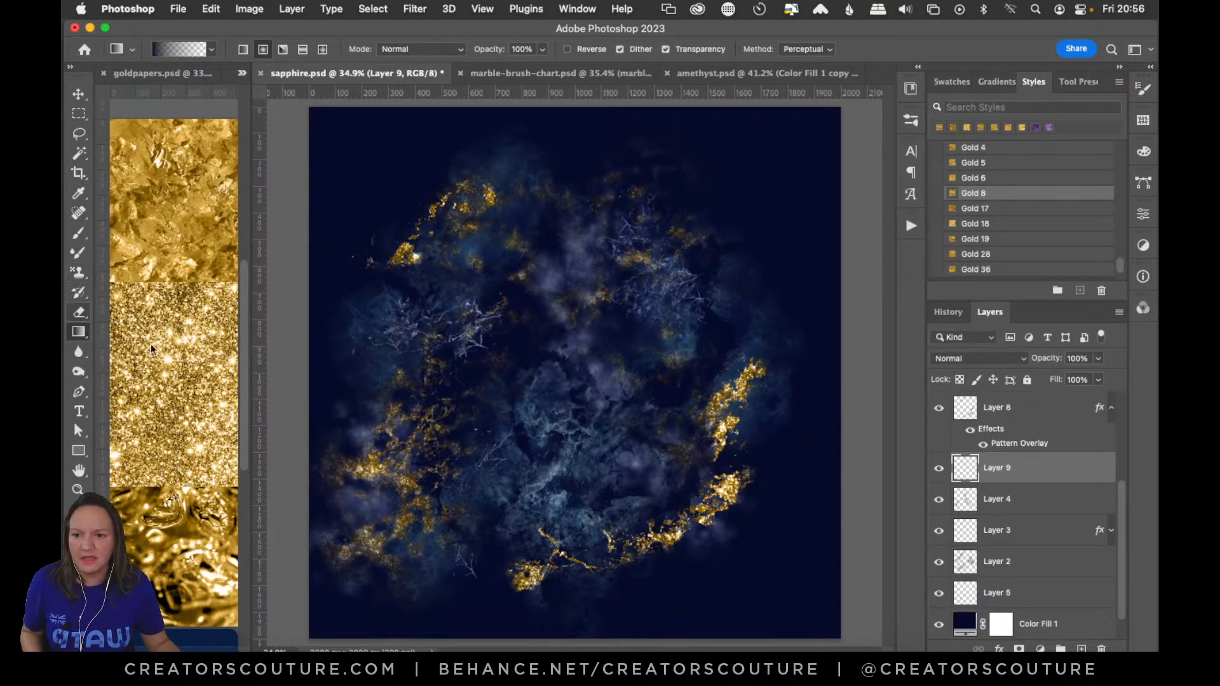
{"action": "left_click_drag", "start_coordinate": [584, 416], "coordinate": [668, 318]}
{"action": "key", "text": "super+z"}
{"action": "left_click_drag", "start_coordinate": [604, 424], "coordinate": [687, 263]}
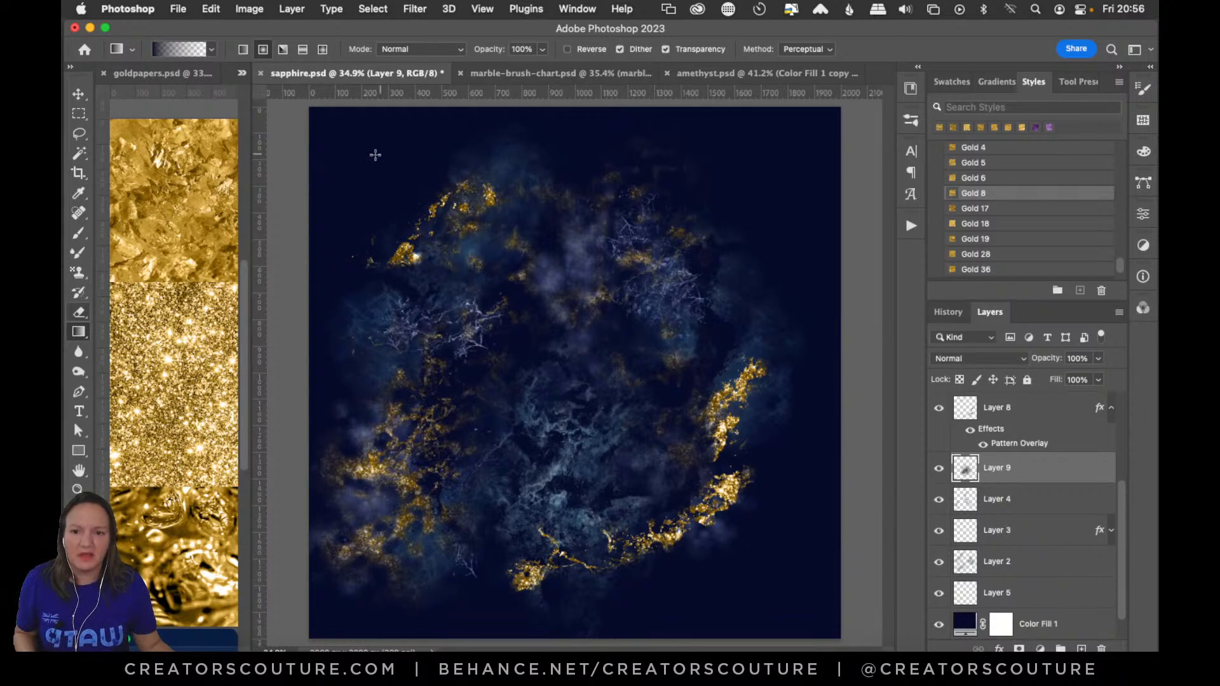
{"action": "left_click", "coordinate": [79, 93]}
{"action": "key", "text": "super+s"}
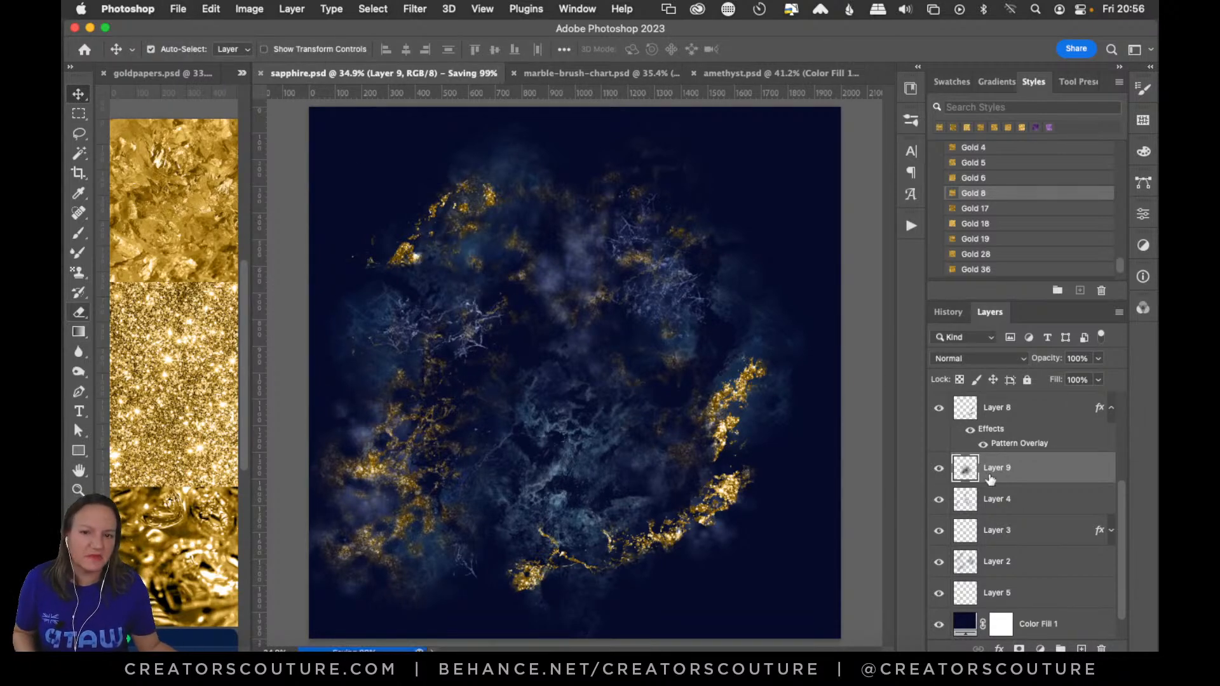
Compare the sapphire artwork with amethyst.psd, examining the colour fill layers at the base of the amethyst layer stack
{"action": "left_click", "coordinate": [734, 74]}
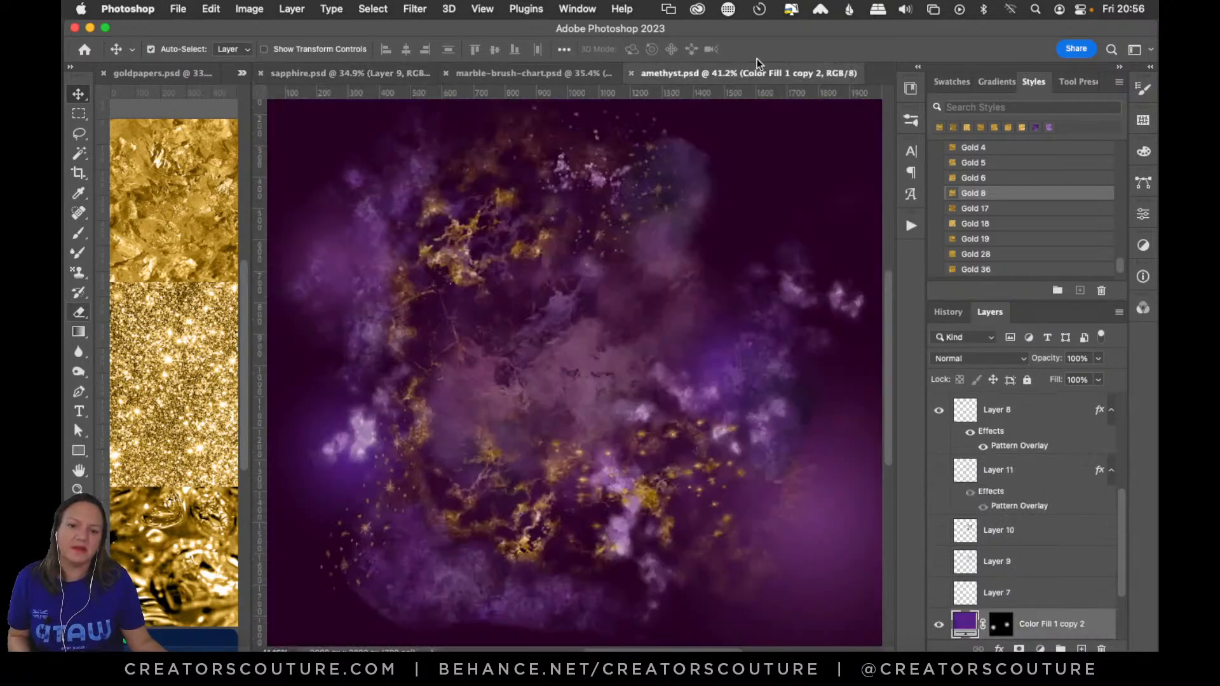
{"action": "left_click", "coordinate": [362, 73]}
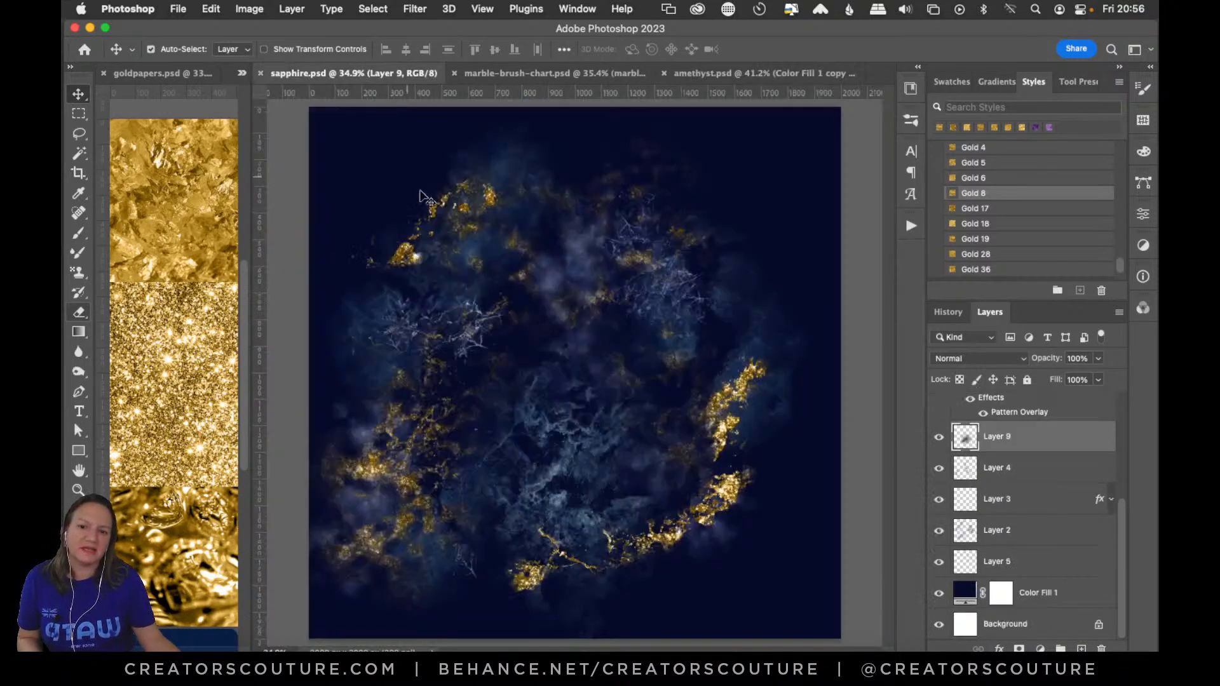
{"action": "left_click", "coordinate": [731, 73]}
{"action": "scroll", "coordinate": [1112, 563], "scroll_direction": "down", "scroll_amount": 3}
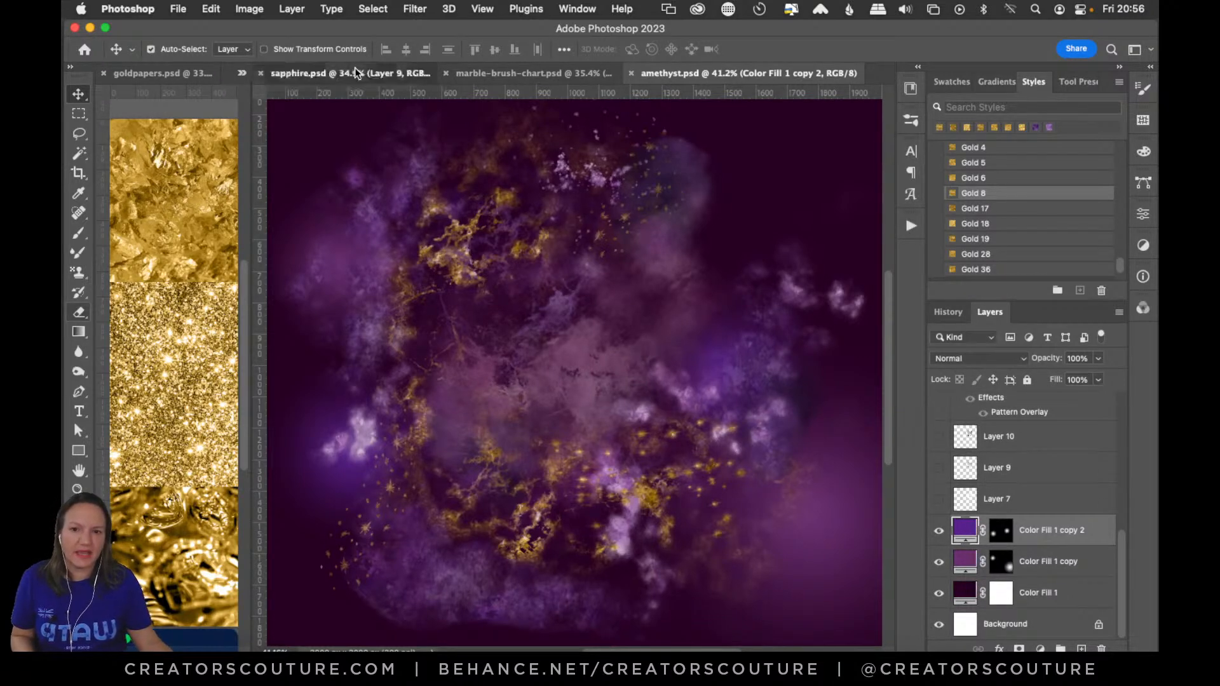
{"action": "left_click", "coordinate": [355, 68]}
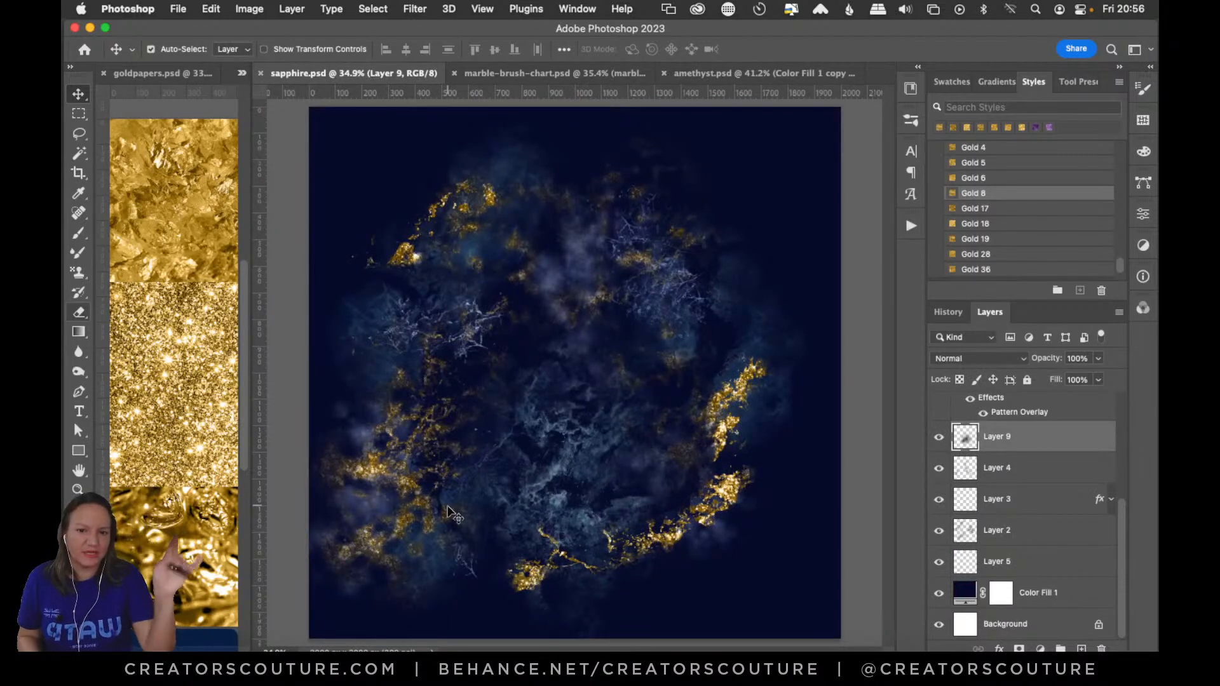
{"action": "left_click", "coordinate": [787, 76]}
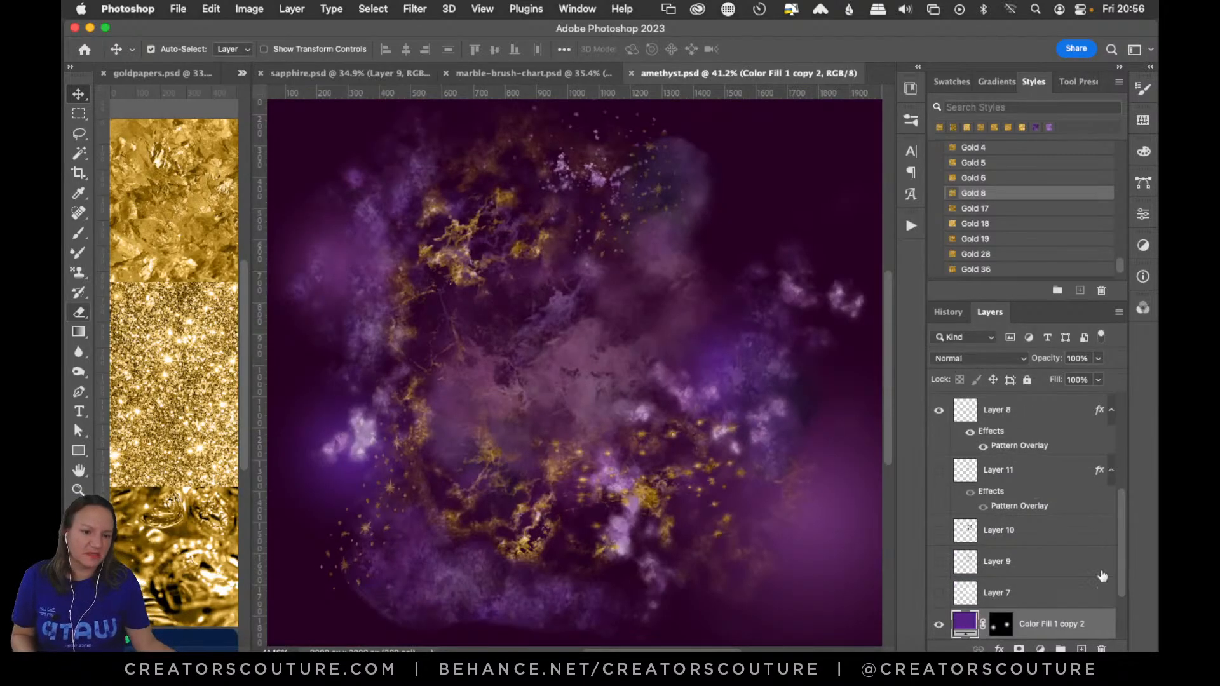
Check what the Color Fill 1 copy 2 layer contributes to the amethyst artwork by toggling its visibility
{"action": "scroll", "coordinate": [1123, 555], "scroll_direction": "down", "scroll_amount": 3}
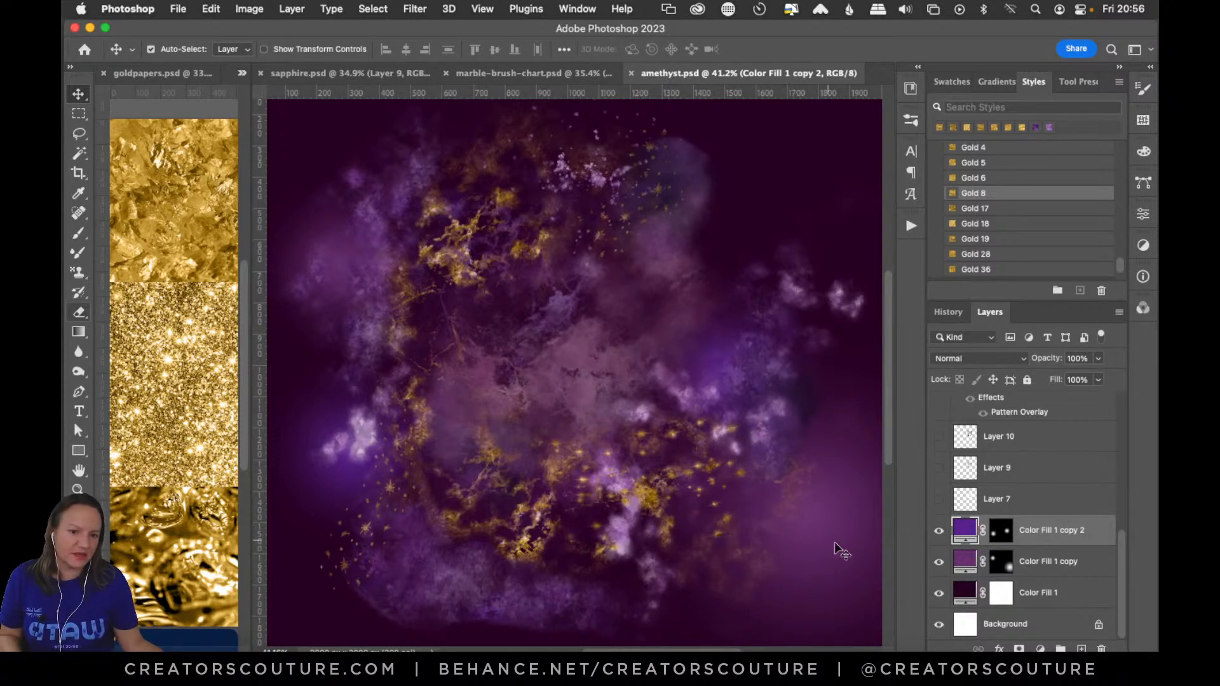
{"action": "left_click", "coordinate": [938, 534]}
{"action": "left_click", "coordinate": [938, 534]}
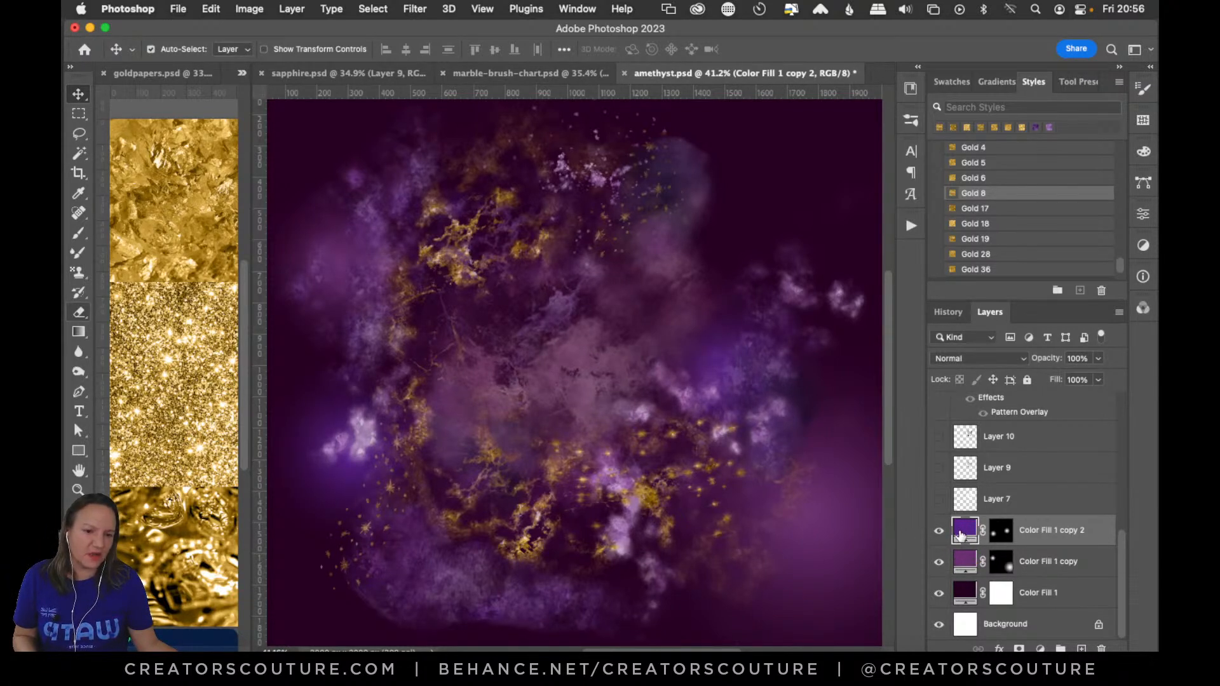
Switch to sapphire.psd, duplicate the Color Fill 1 layer and recolour the copy with a bright royal blue swatch
{"action": "left_click", "coordinate": [330, 73]}
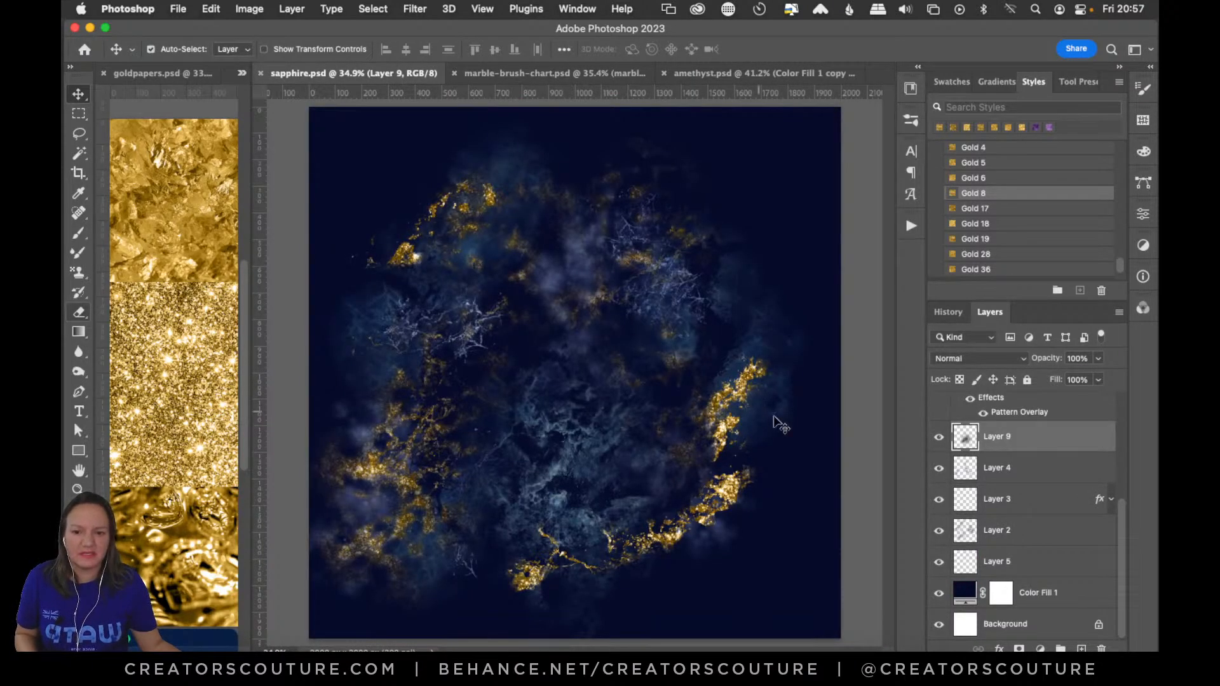
{"action": "left_click", "coordinate": [1023, 565]}
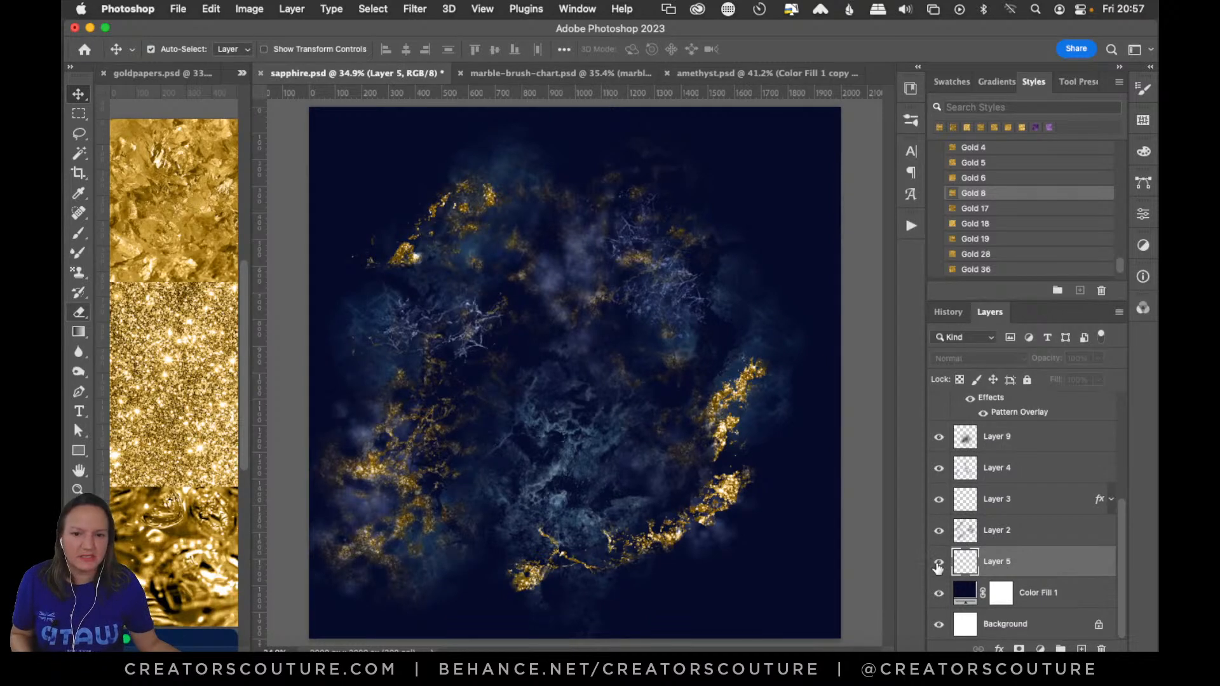
{"action": "left_click", "coordinate": [1045, 594]}
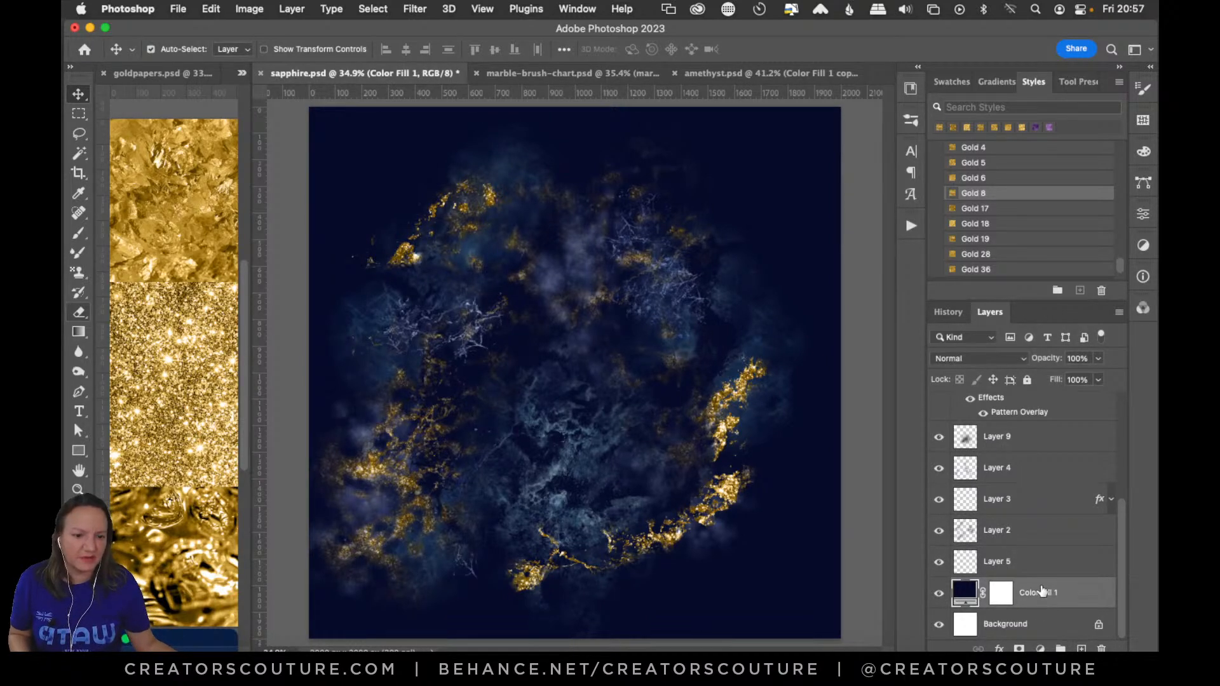
{"action": "key", "text": "super+j"}
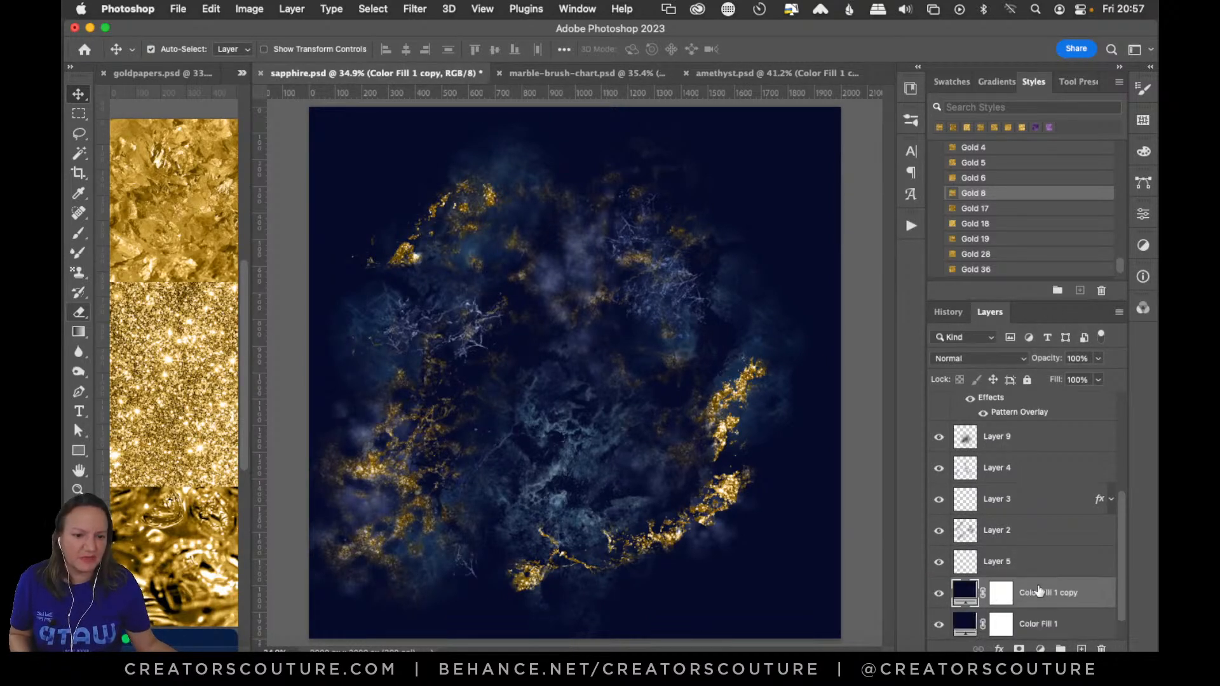
{"action": "left_click", "coordinate": [986, 81]}
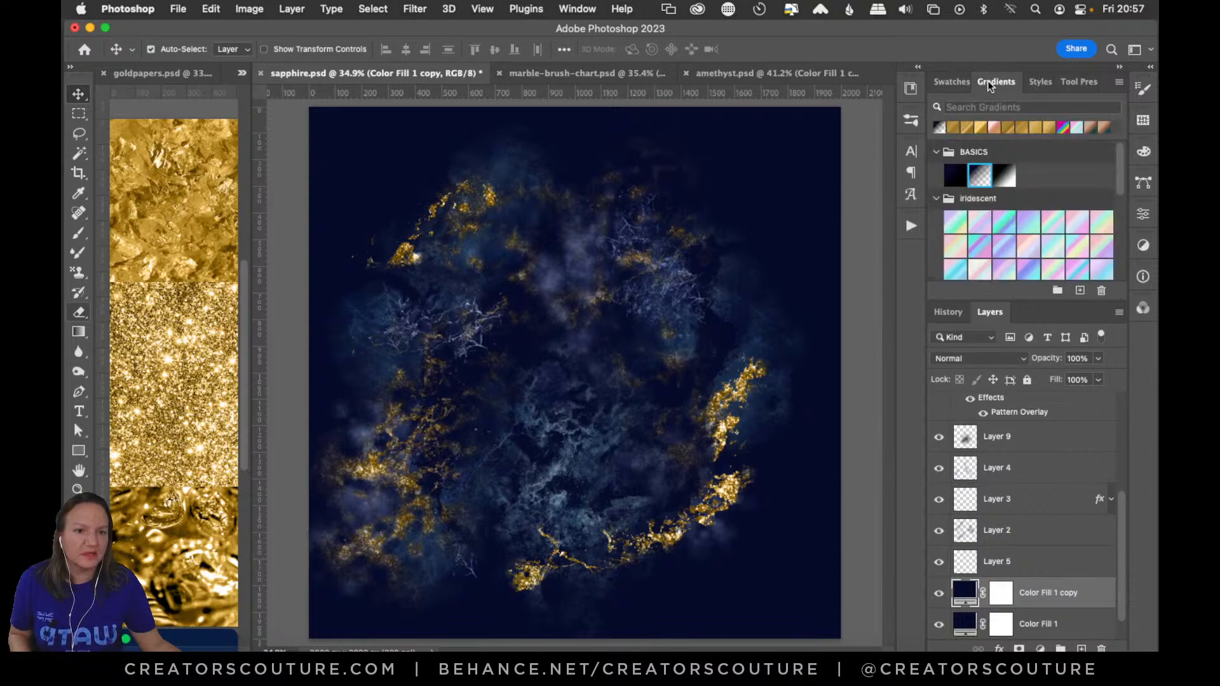
{"action": "left_click", "coordinate": [952, 81]}
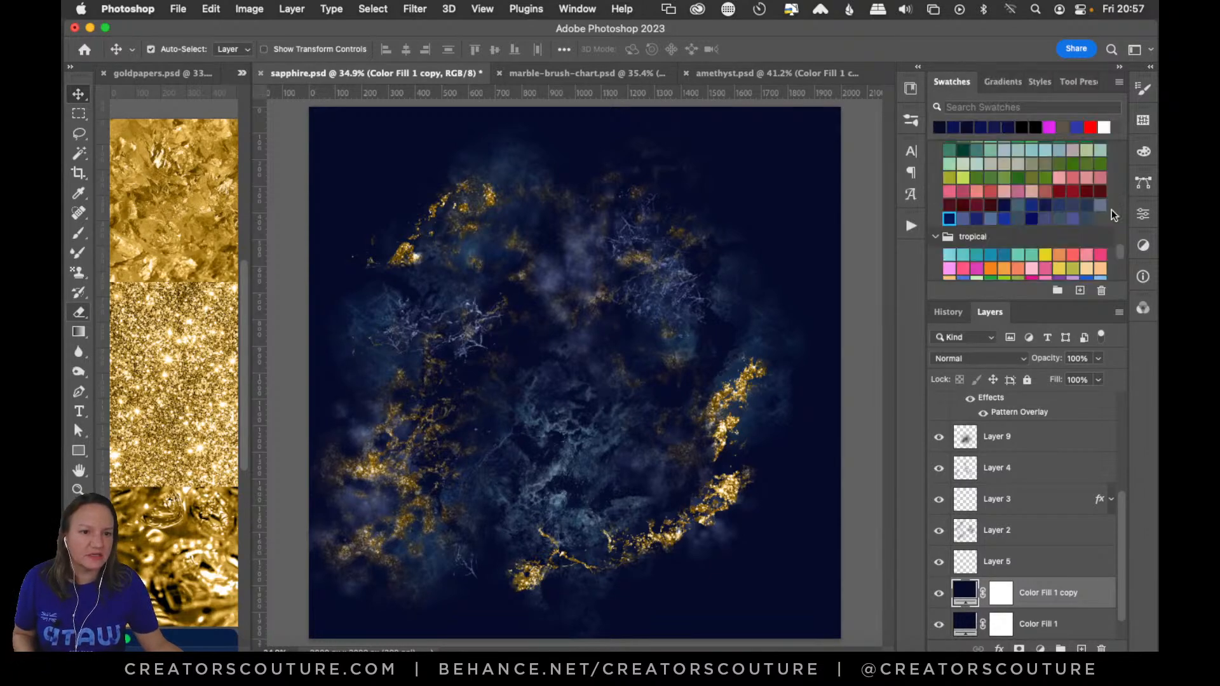
{"action": "left_click", "coordinate": [1005, 218]}
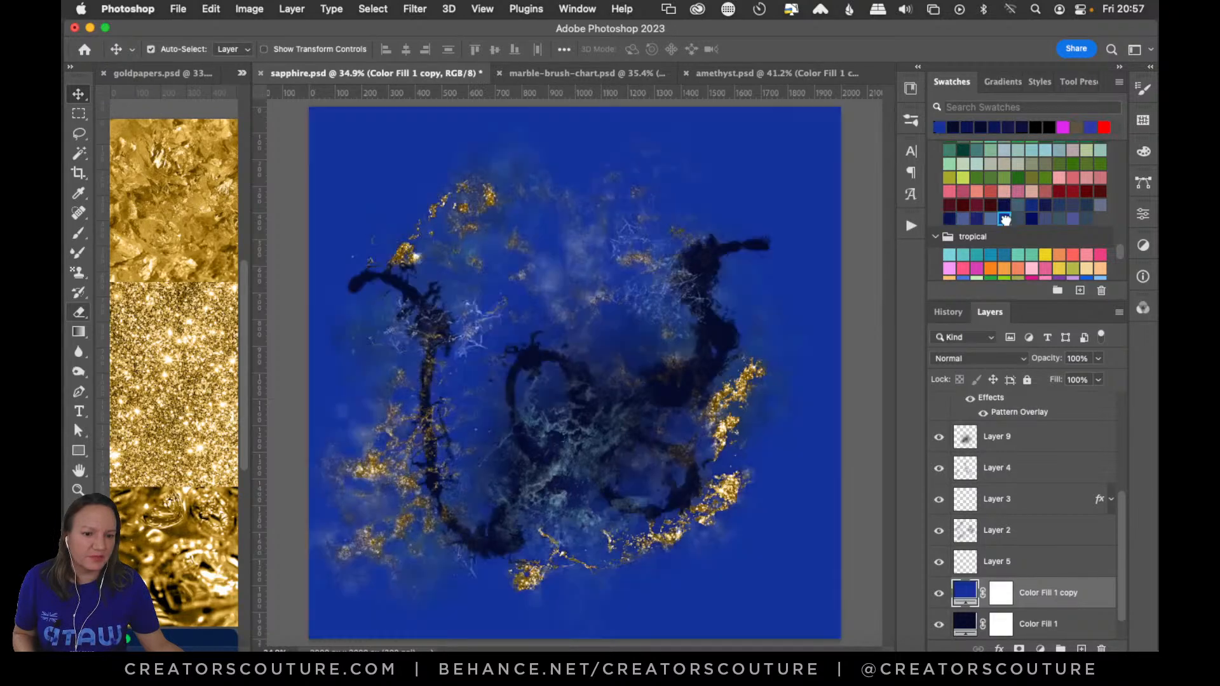
Invert the mask of Color Fill 1 copy to black and duplicate the masked blue fill layer
{"action": "left_click", "coordinate": [1001, 593]}
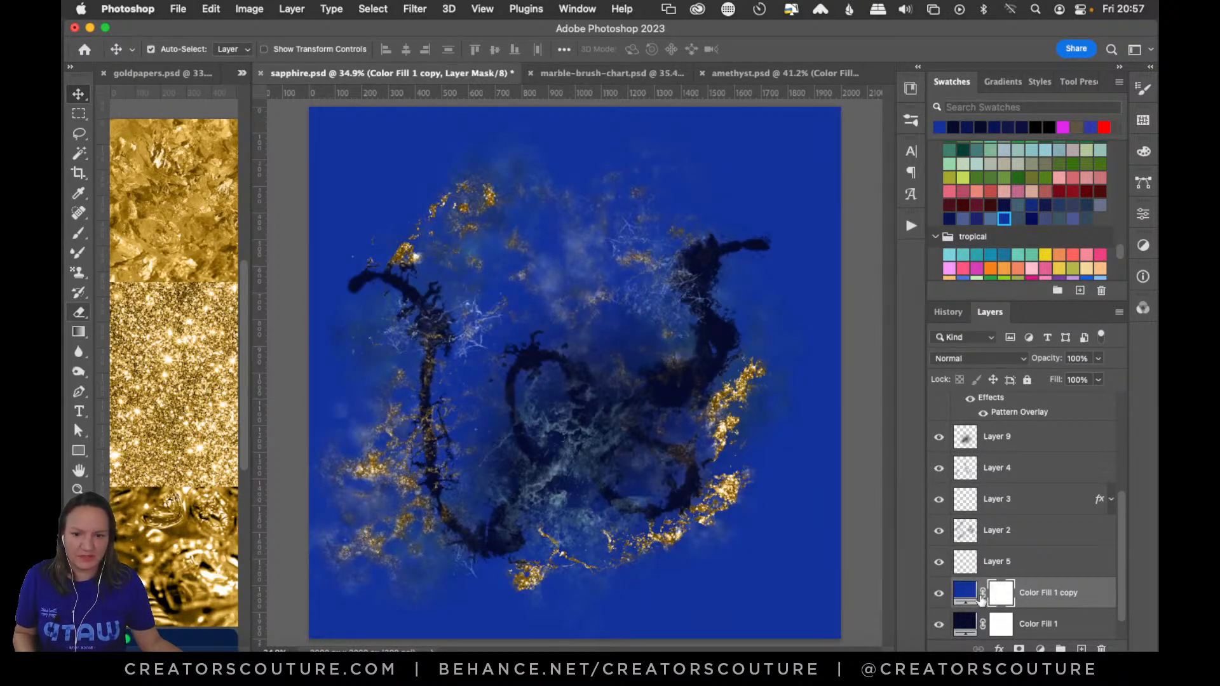
{"action": "key", "text": "super+i"}
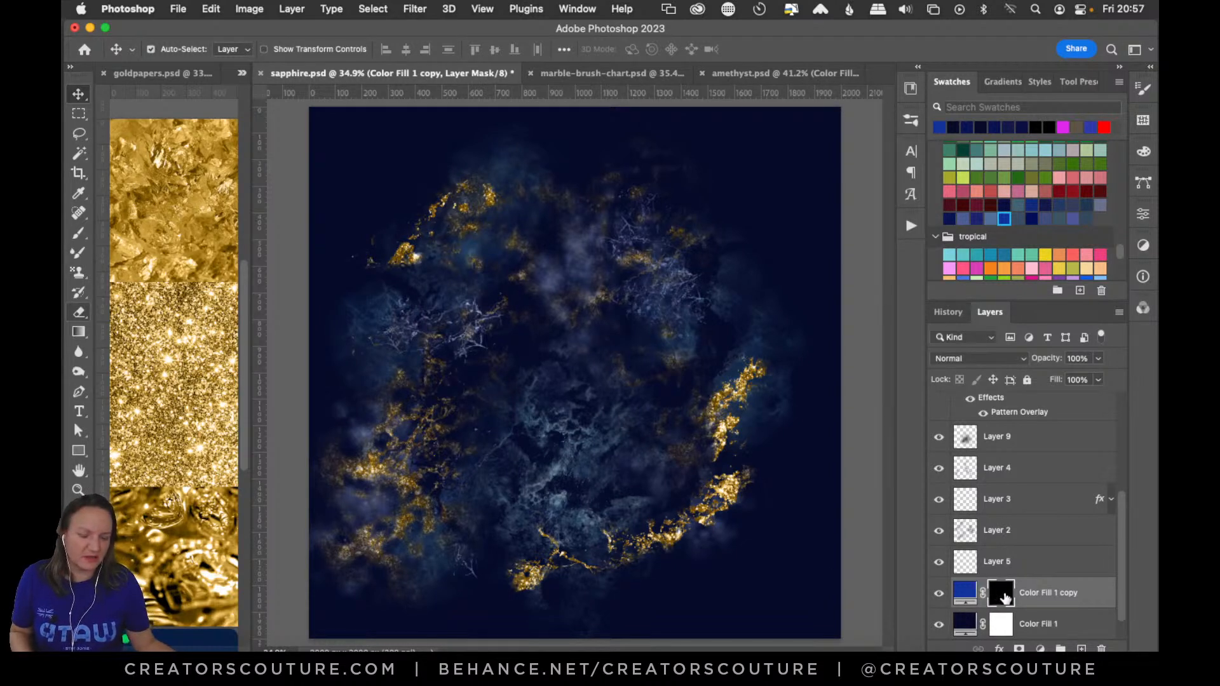
{"action": "key", "text": "super+j"}
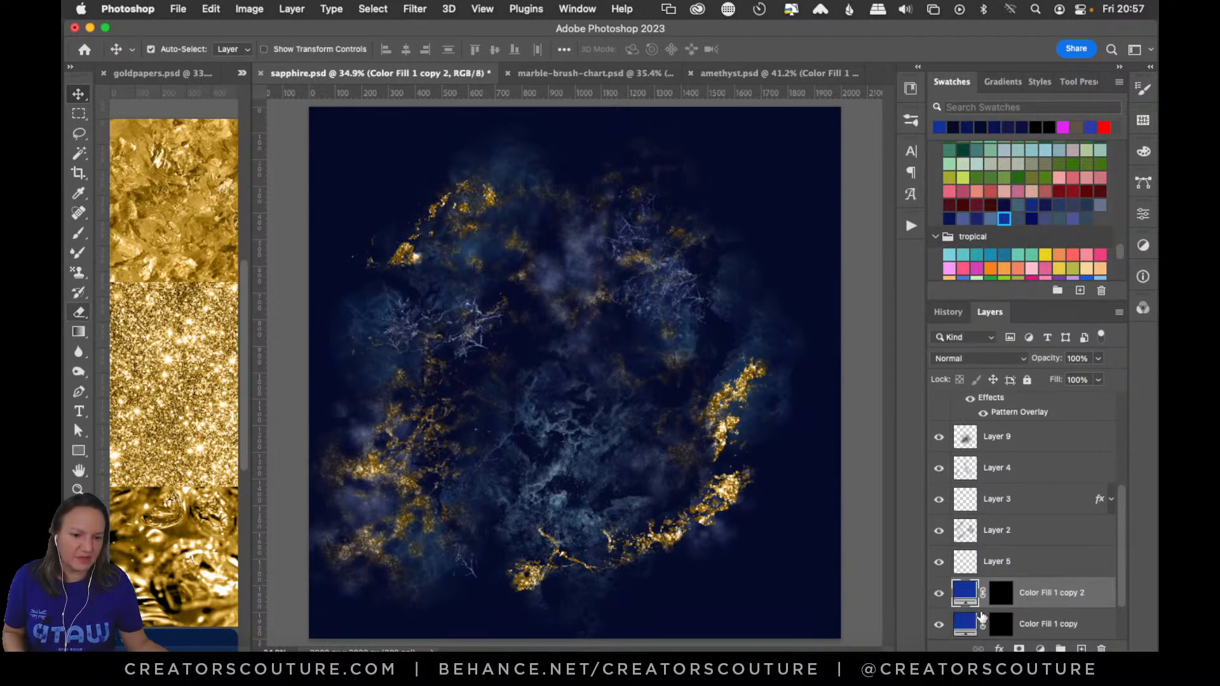
Target the mask of Color Fill 1 copy 2 and ready the Gradient tool with the Foreground to Transparent preset
{"action": "scroll", "coordinate": [1122, 547], "scroll_direction": "down", "scroll_amount": 2}
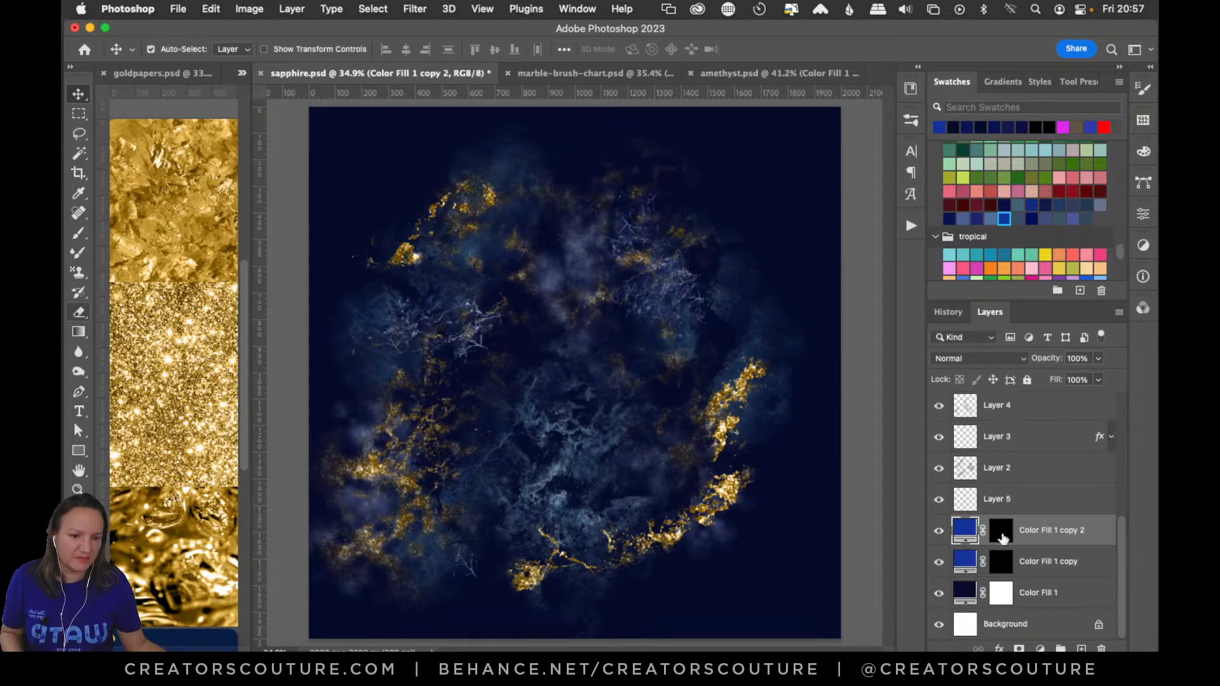
{"action": "left_click", "coordinate": [1002, 538]}
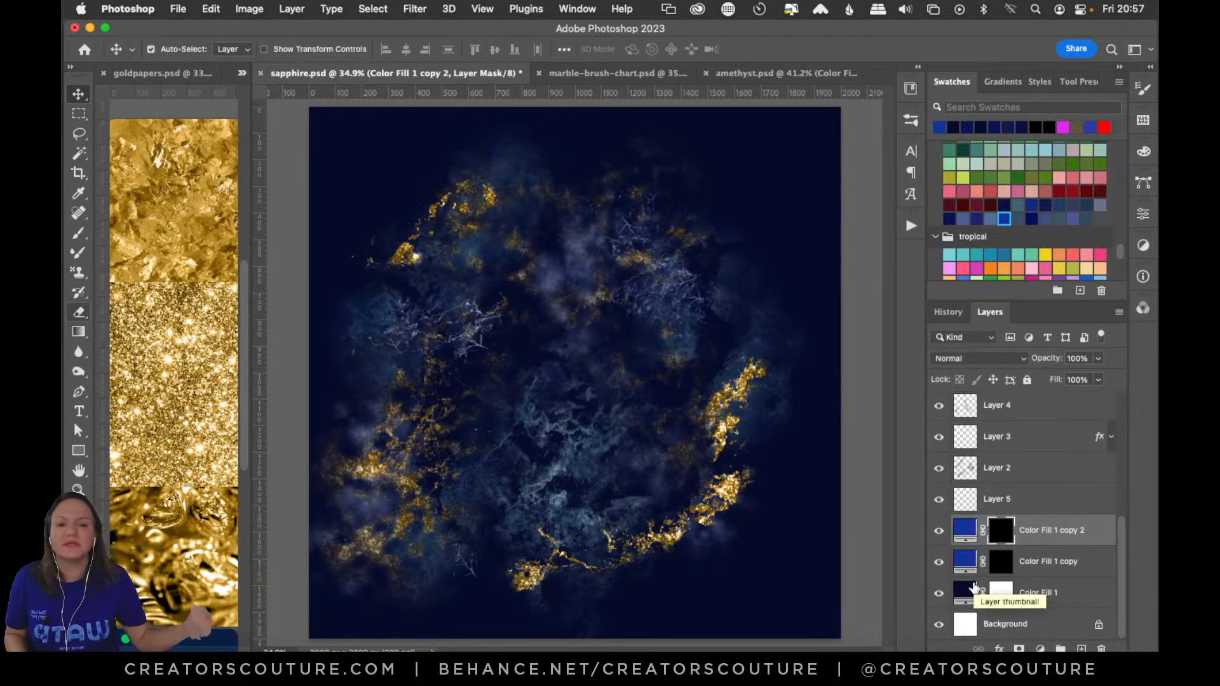
{"action": "left_click", "coordinate": [83, 333]}
{"action": "right_click", "coordinate": [87, 335]}
{"action": "left_click", "coordinate": [162, 329]}
{"action": "left_click", "coordinate": [189, 54]}
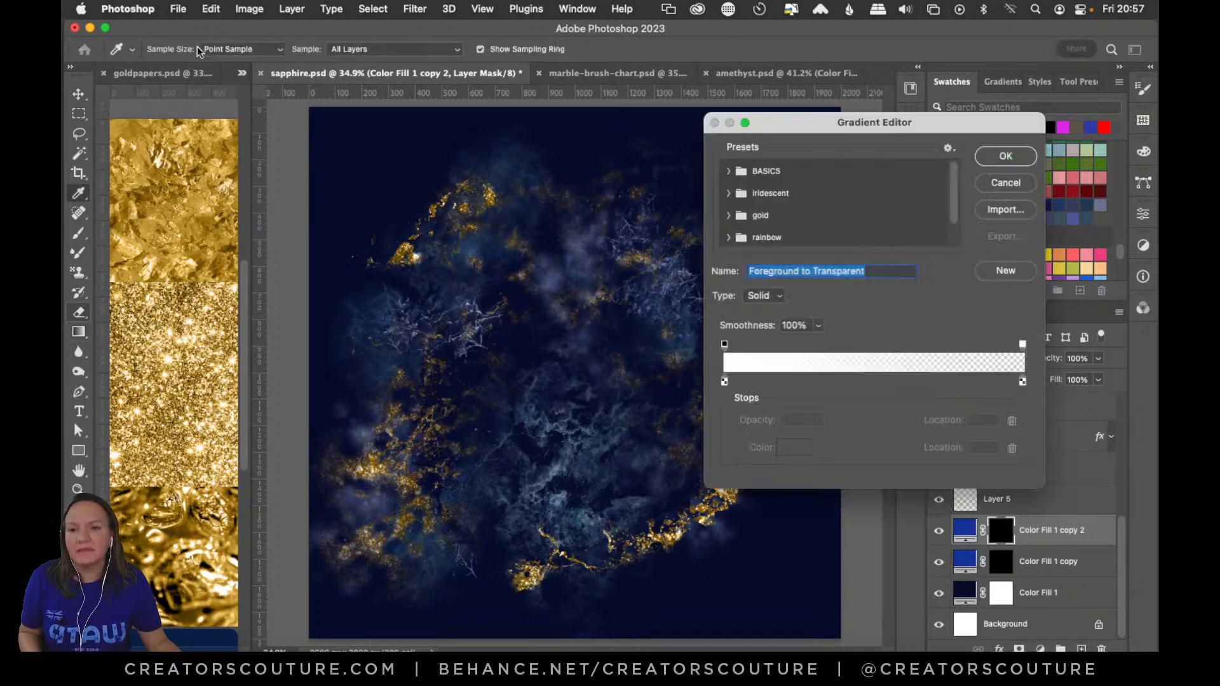
{"action": "left_click", "coordinate": [729, 173]}
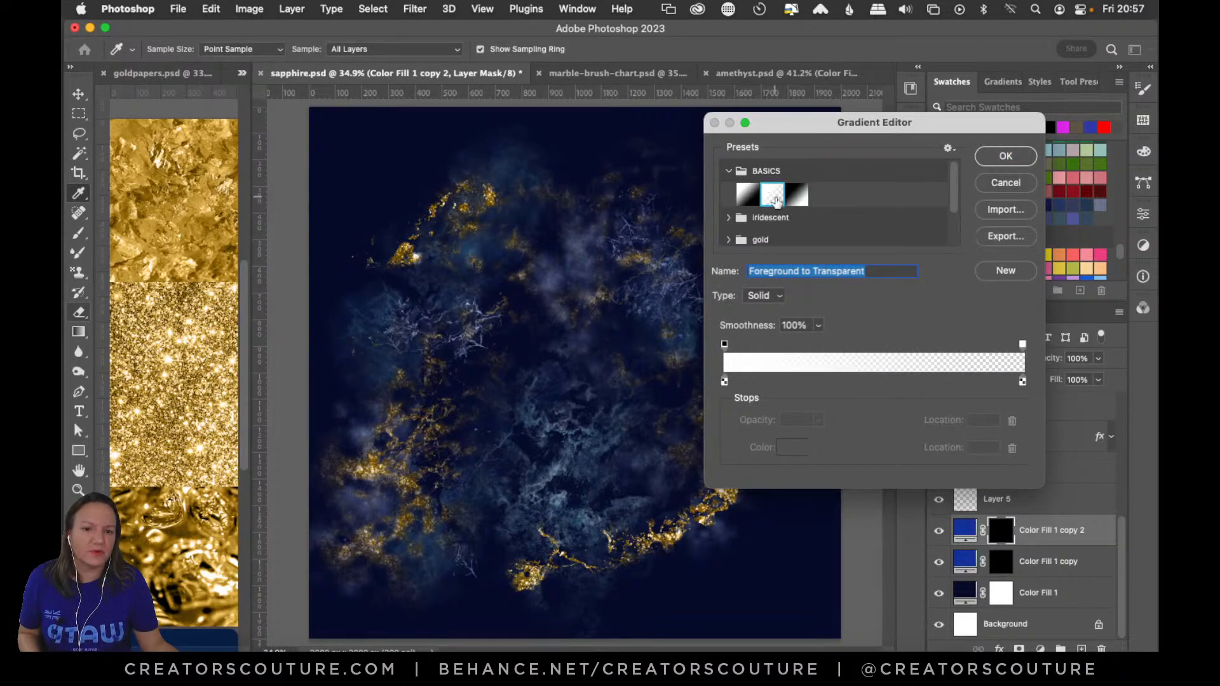
{"action": "left_click", "coordinate": [1005, 158]}
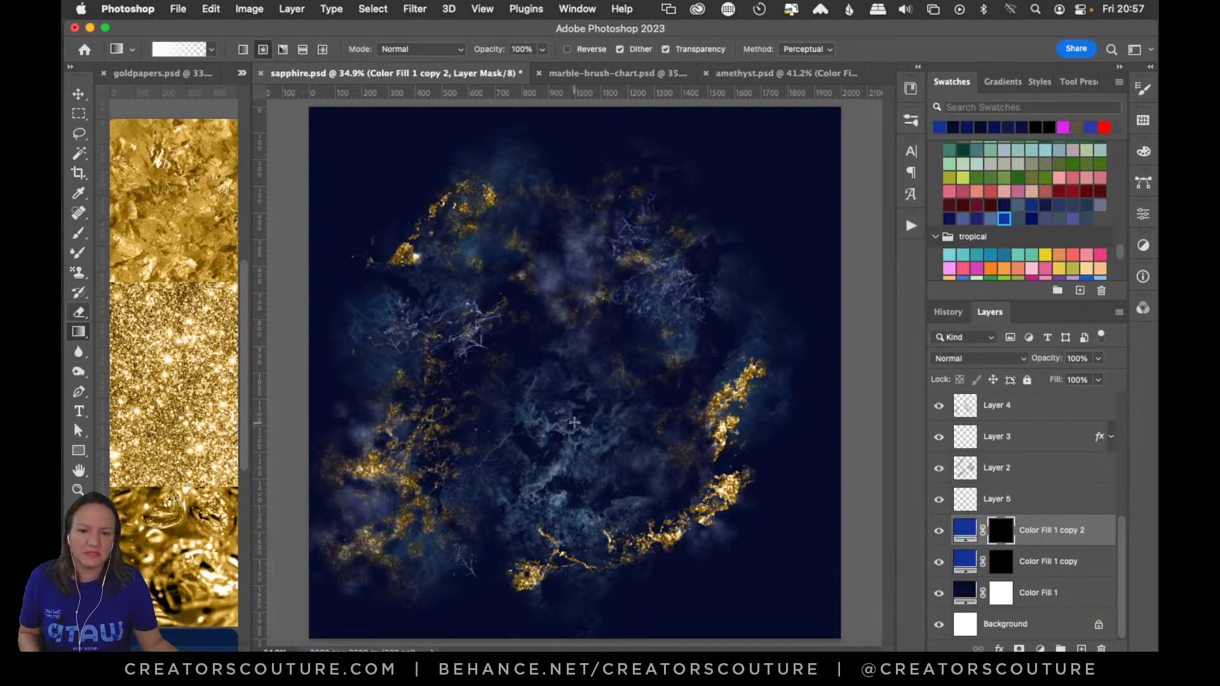
Try white radial gradients at several spots on the mask of Color Fill 1 copy 2, undoing each one
{"action": "left_click_drag", "start_coordinate": [691, 305], "coordinate": [741, 219]}
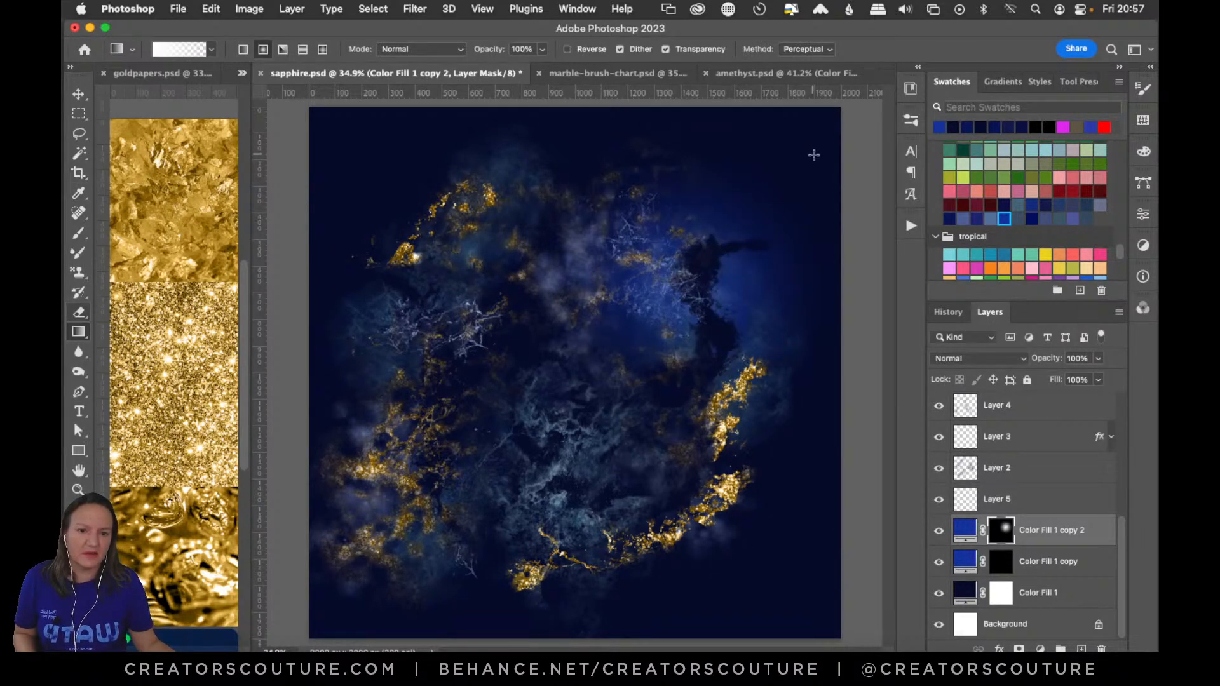
{"action": "key", "text": "ctrl+z"}
{"action": "left_click_drag", "start_coordinate": [630, 252], "coordinate": [635, 367]}
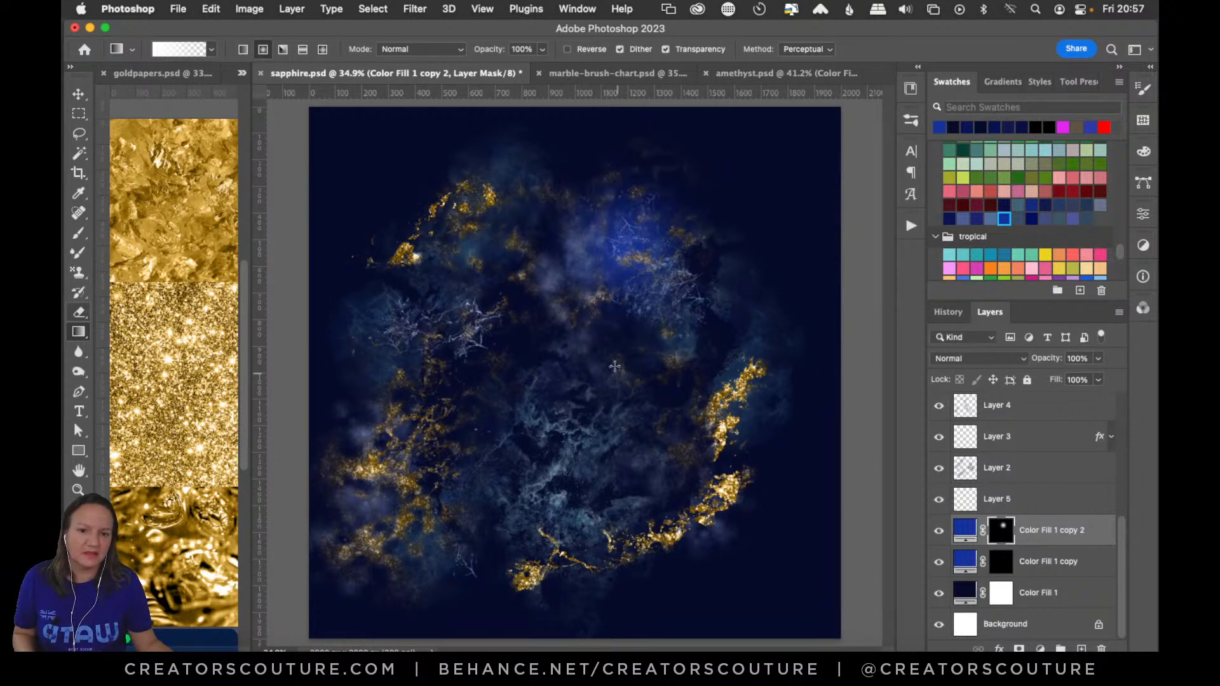
{"action": "key", "text": "ctrl+z"}
{"action": "left_click_drag", "start_coordinate": [484, 179], "coordinate": [559, 297]}
{"action": "key", "text": "ctrl+z"}
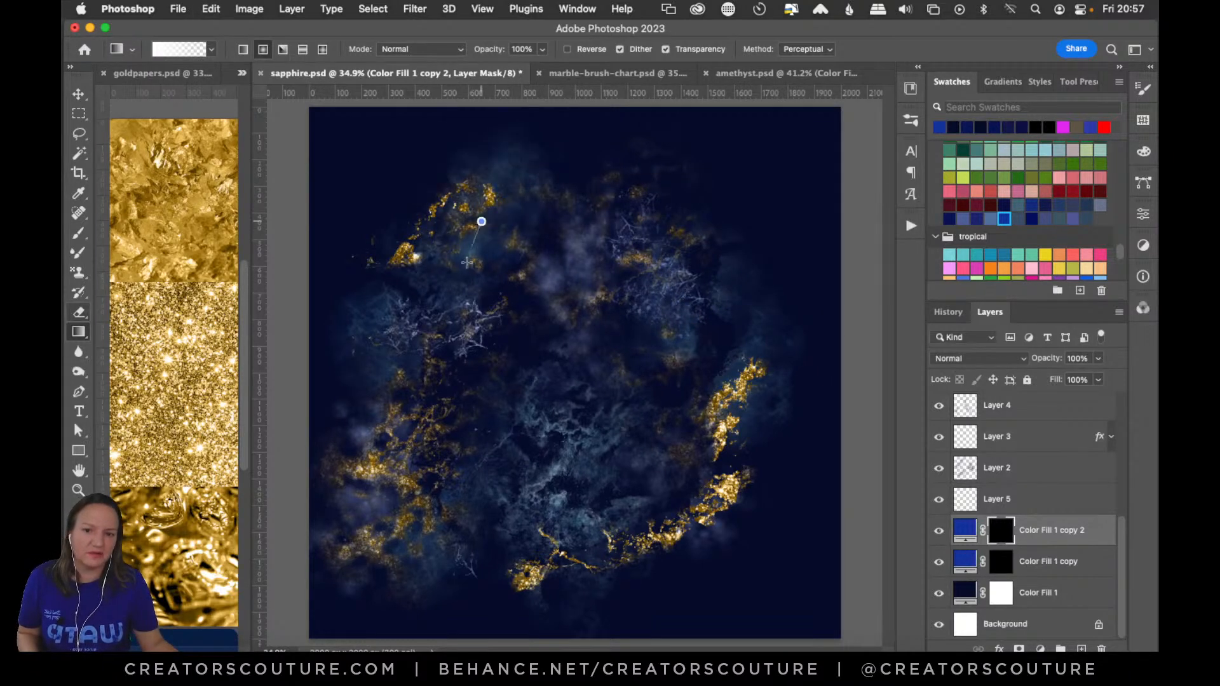
{"action": "left_click_drag", "start_coordinate": [477, 225], "coordinate": [483, 348]}
{"action": "key", "text": "ctrl+z"}
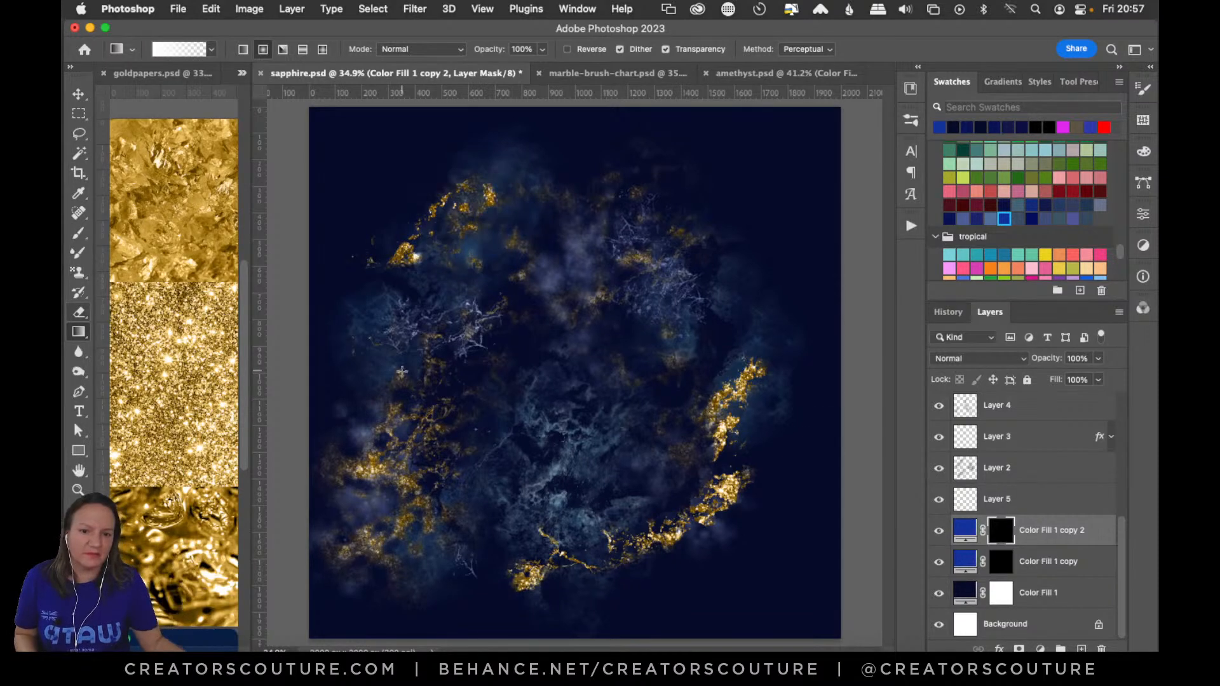
{"action": "left_click_drag", "start_coordinate": [765, 417], "coordinate": [768, 509]}
{"action": "key", "text": "super+z"}
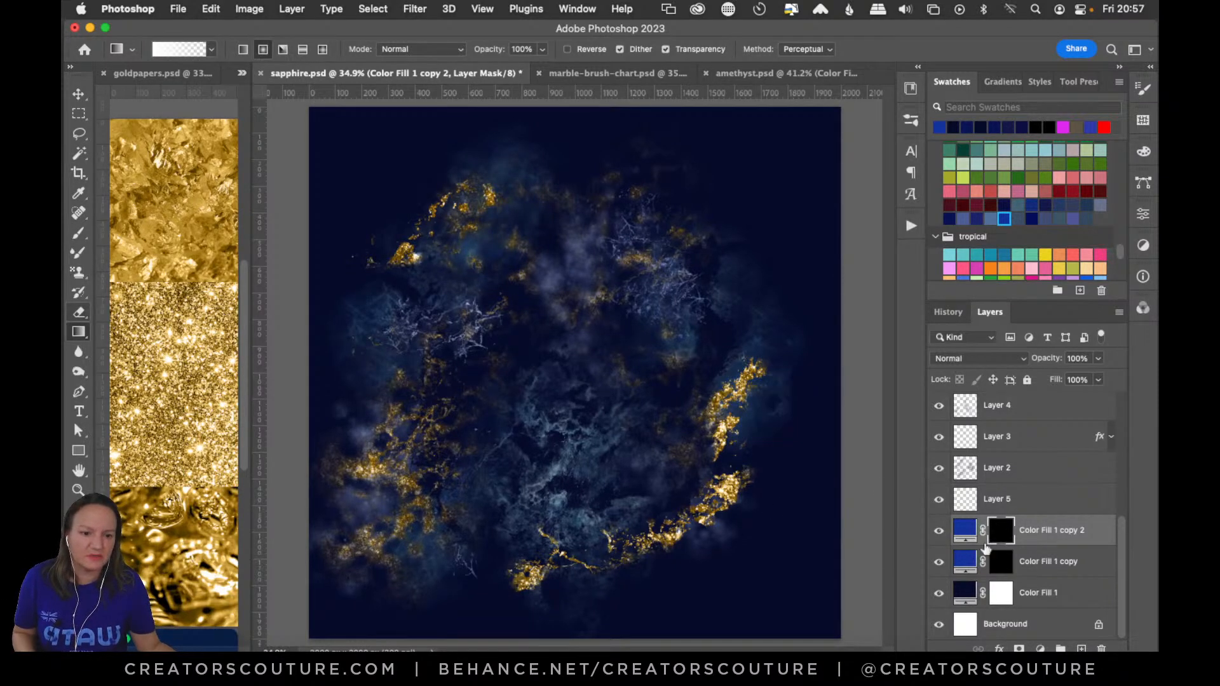
Using a muted blue swatch, draw radial gradients on the Color Fill 1 copy 2 mask to reveal faint glows at the artwork's lower right and upper left
{"action": "left_click", "coordinate": [991, 218]}
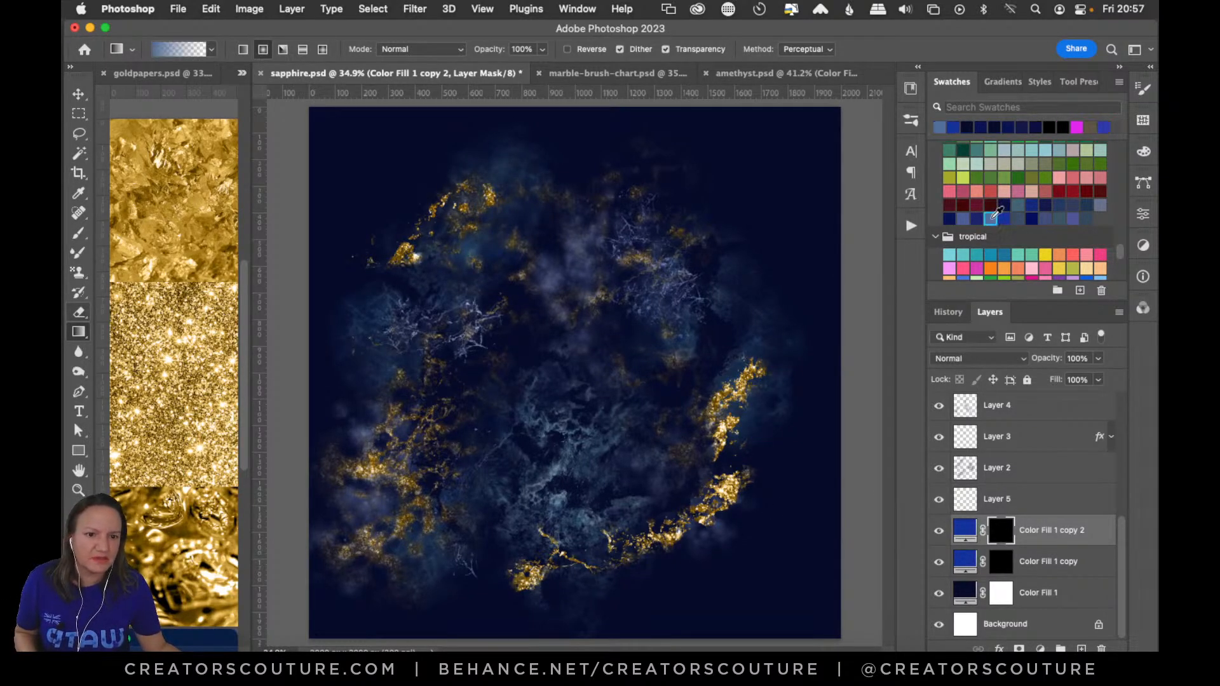
{"action": "left_click_drag", "start_coordinate": [765, 359], "coordinate": [752, 523]}
{"action": "key", "text": "super+z"}
{"action": "left_click_drag", "start_coordinate": [730, 273], "coordinate": [706, 454]}
{"action": "key", "text": "super+z"}
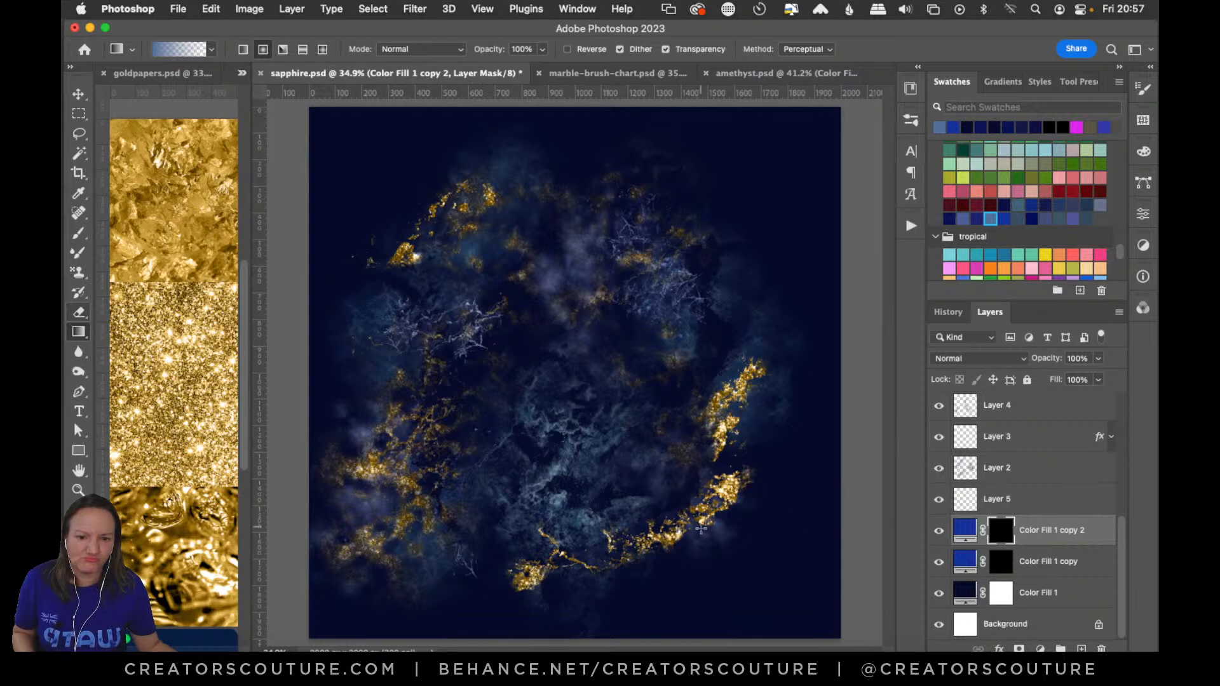
{"action": "left_click_drag", "start_coordinate": [706, 552], "coordinate": [659, 510]}
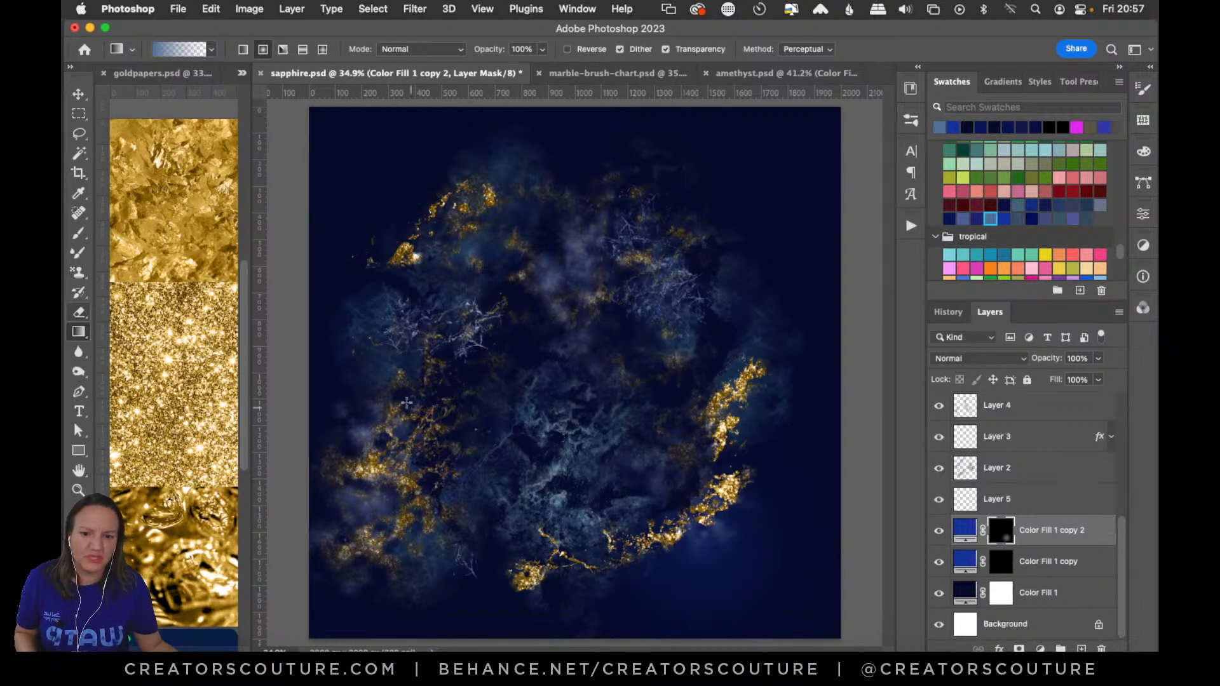
{"action": "left_click_drag", "start_coordinate": [478, 330], "coordinate": [517, 458]}
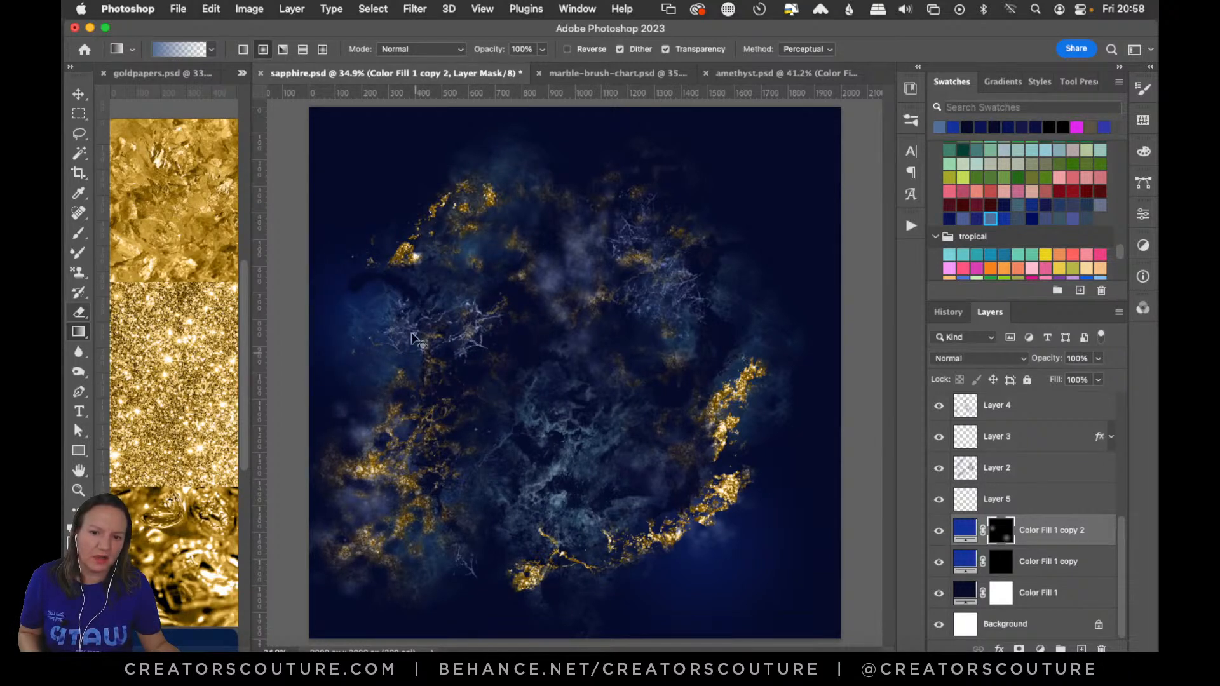
{"action": "key", "text": "super+z"}
{"action": "left_click_drag", "start_coordinate": [380, 292], "coordinate": [444, 412]}
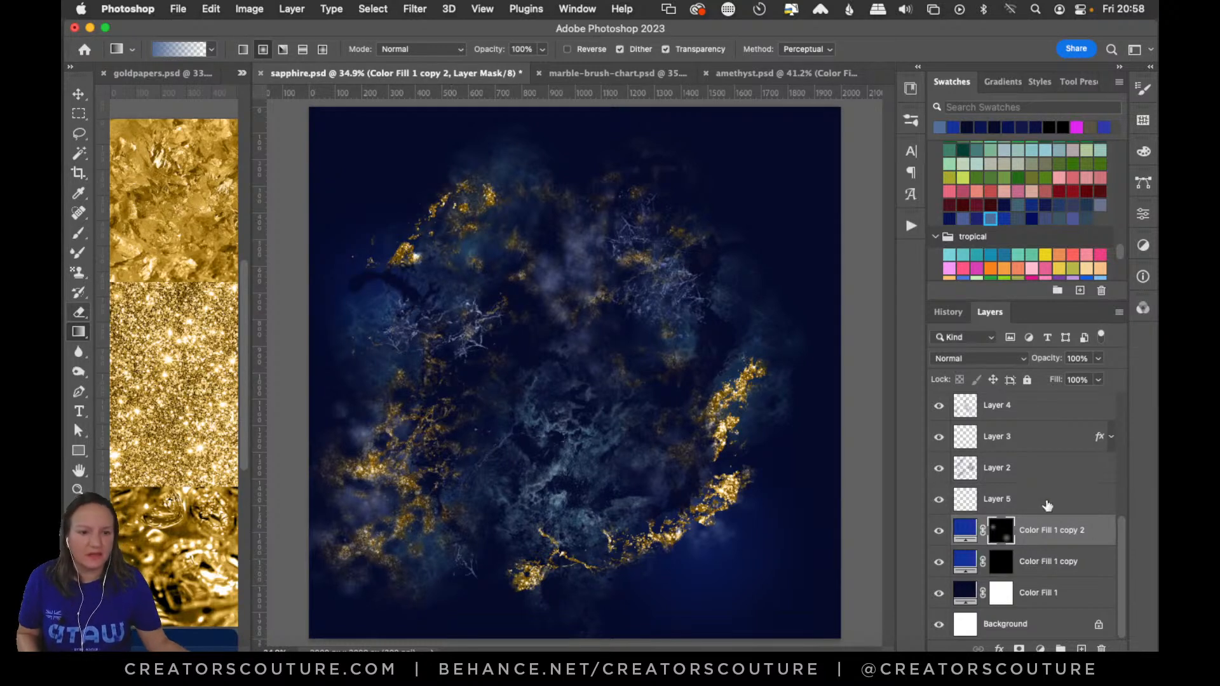
Toggle Layer 7 off and on to check what it contributes to the artwork
{"action": "left_click_drag", "start_coordinate": [1123, 537], "coordinate": [1121, 465]}
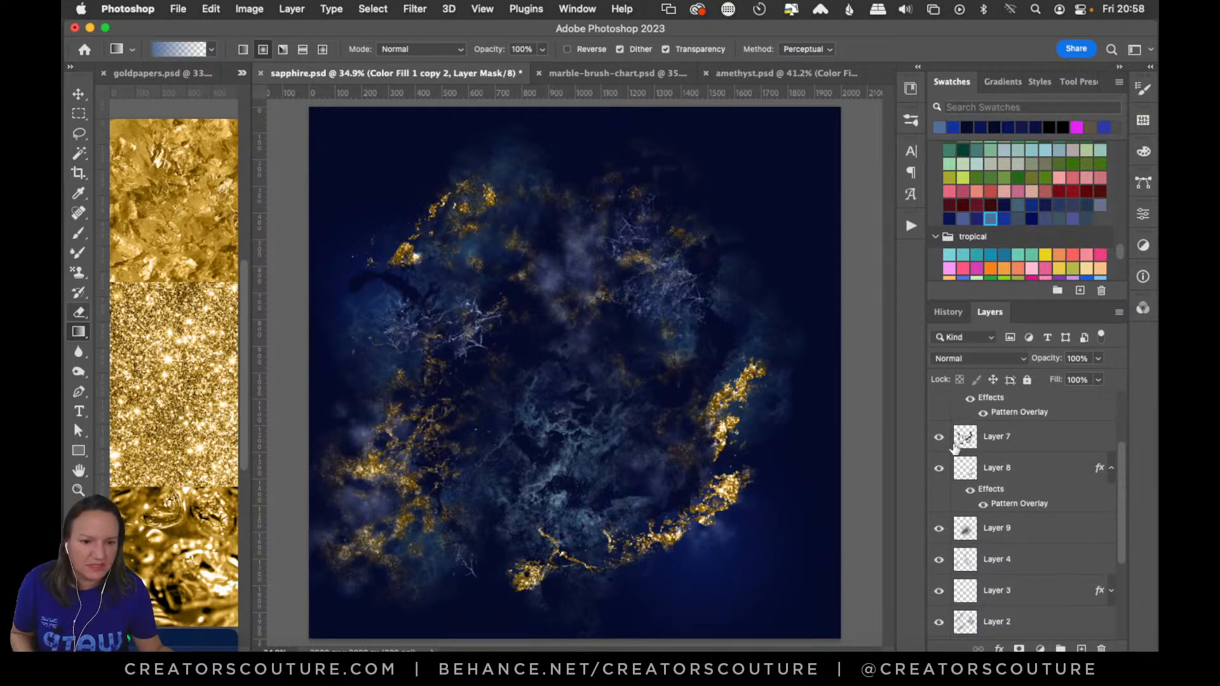
{"action": "left_click", "coordinate": [940, 438]}
{"action": "left_click", "coordinate": [942, 438]}
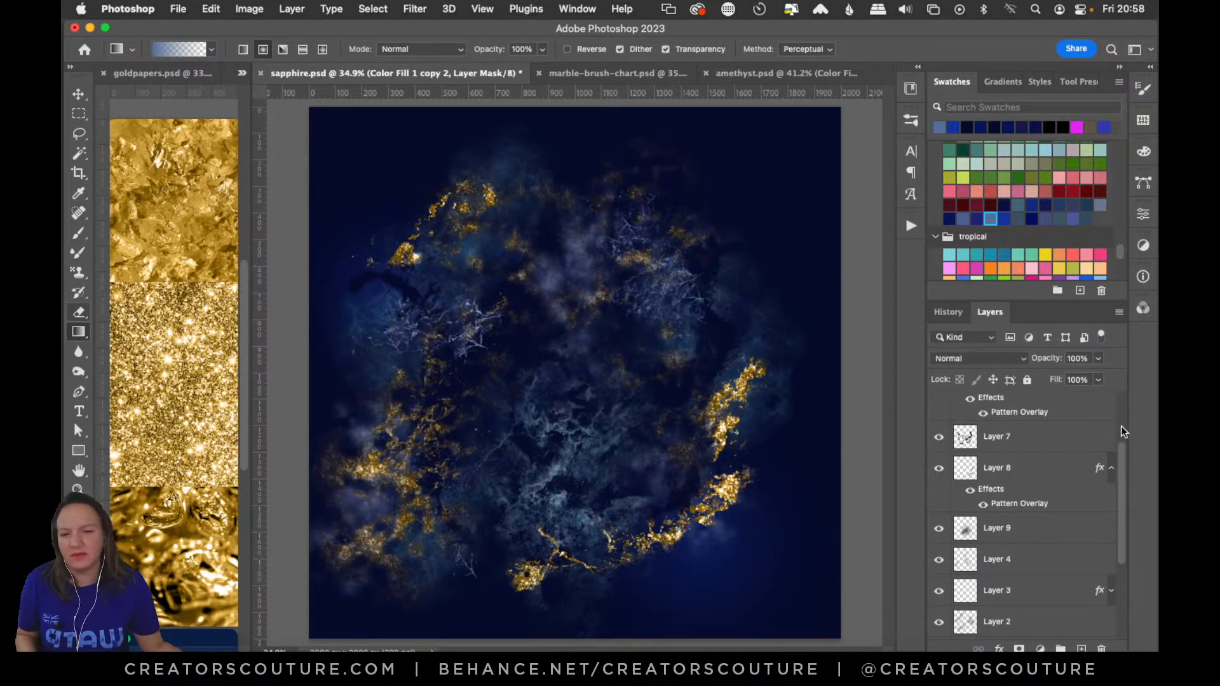
Add a new layer above layer 24 and ready the Pattern Stamp tool with the brush library open
{"action": "left_click_drag", "start_coordinate": [1119, 486], "coordinate": [1116, 417]}
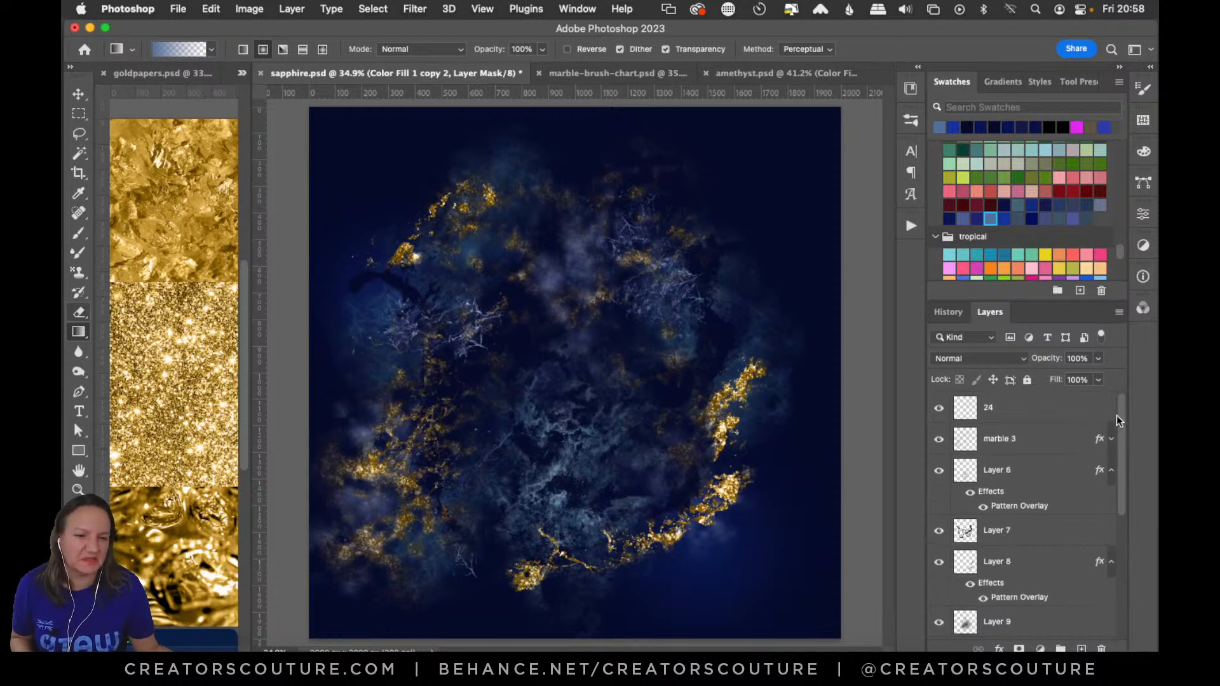
{"action": "left_click", "coordinate": [1039, 414]}
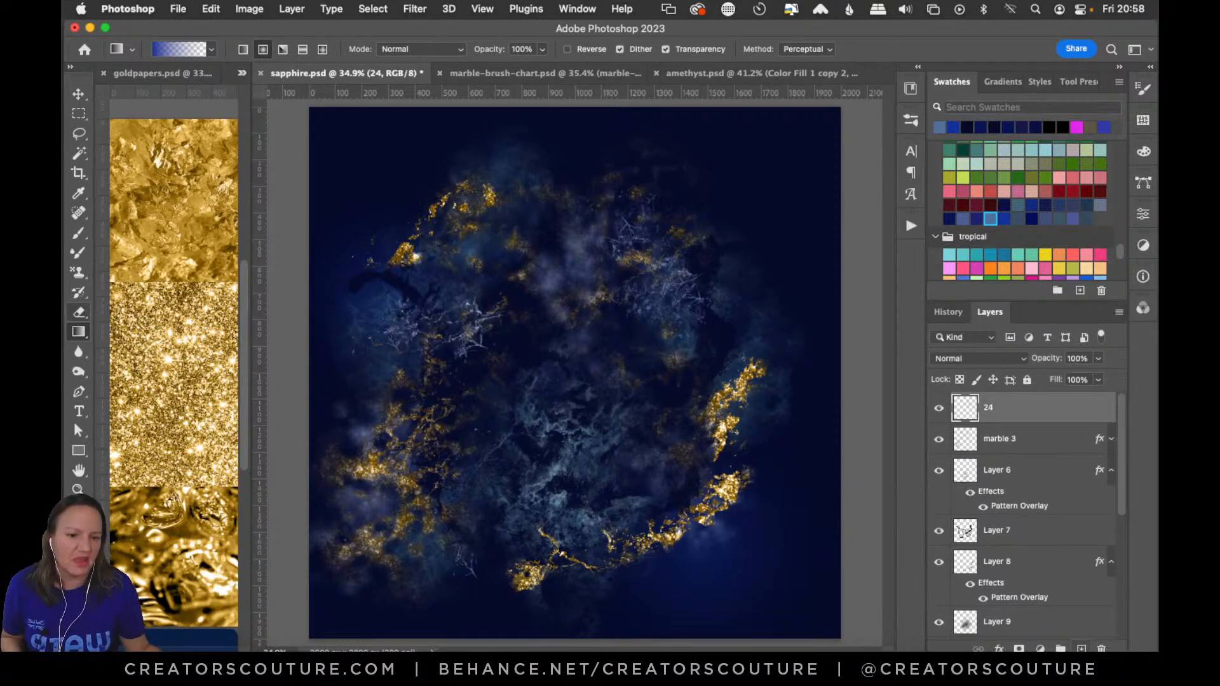
{"action": "left_click", "coordinate": [1082, 648]}
{"action": "left_click", "coordinate": [78, 273]}
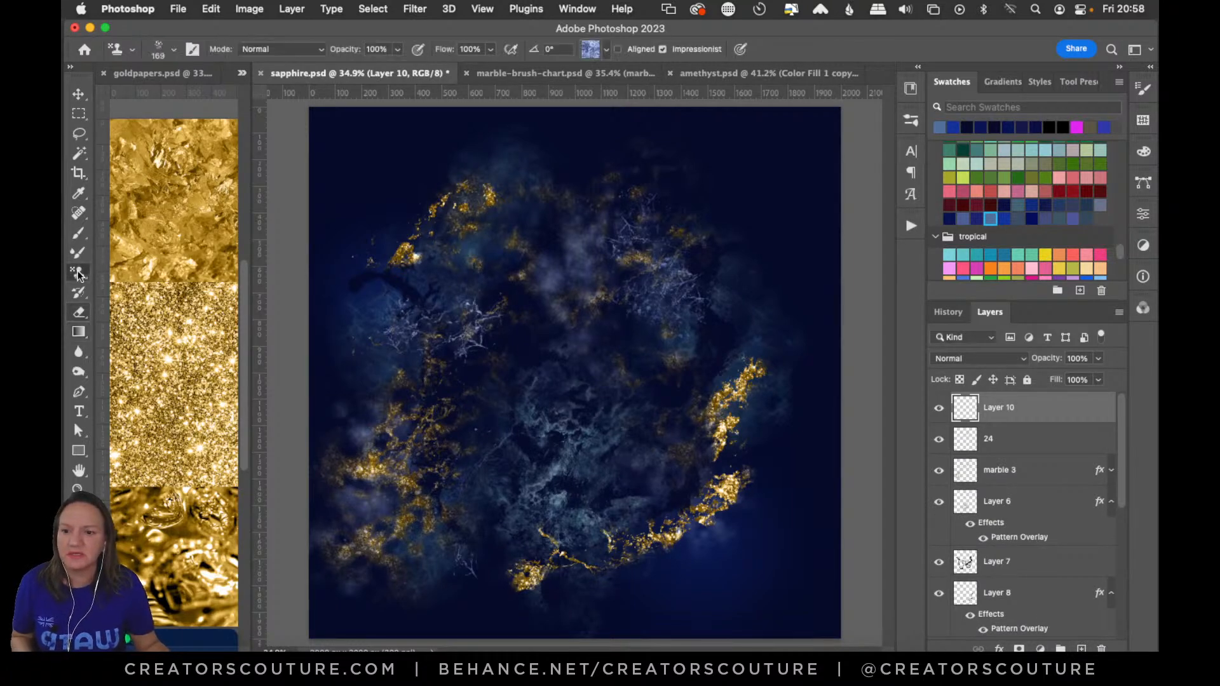
{"action": "left_click", "coordinate": [911, 121]}
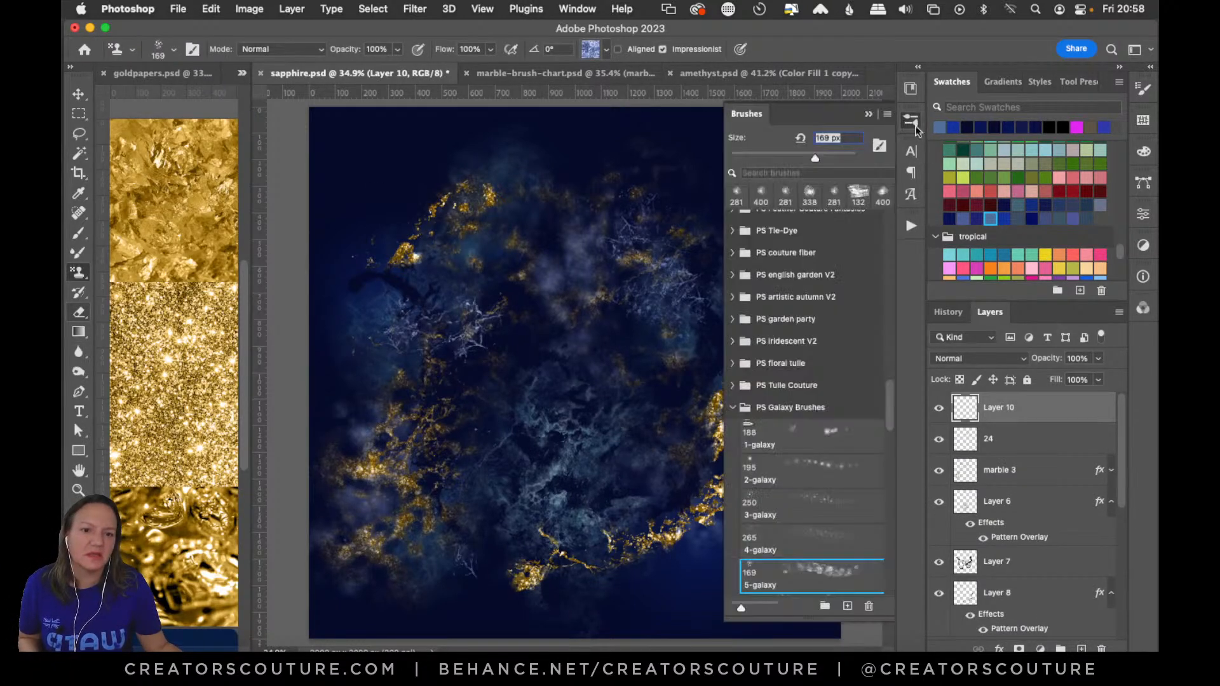
Try the 21-galaxy and 22-galaxy brushes with the pattern stamp on Layer 10, and clear the test strokes
{"action": "mouse_move", "coordinate": [888, 402]}
{"action": "left_mouse_down"}
{"action": "mouse_move", "coordinate": [871, 535]}
{"action": "mouse_move", "coordinate": [890, 502]}
{"action": "left_mouse_up"}
{"action": "scroll", "coordinate": [871, 530], "scroll_direction": "up", "scroll_amount": 1}
{"action": "left_click", "coordinate": [825, 468]}
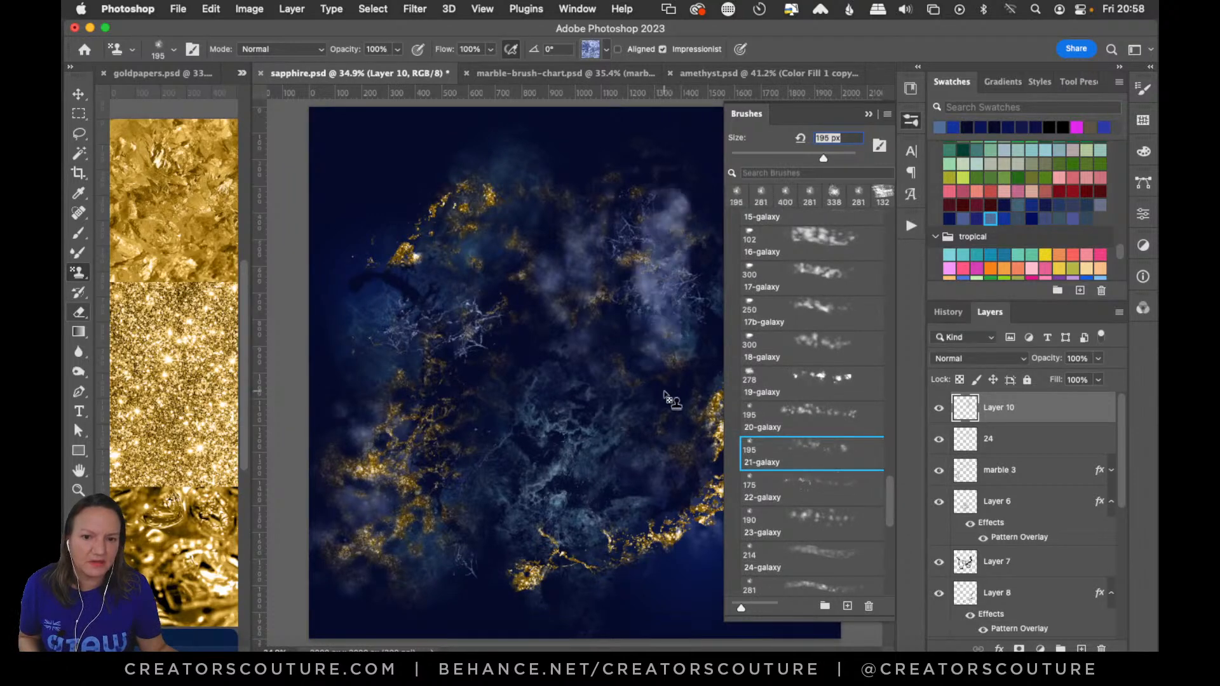
{"action": "double_click", "coordinate": [831, 494]}
{"action": "left_click", "coordinate": [643, 501]}
{"action": "key", "text": "super+a"}
{"action": "key", "text": "Delete"}
{"action": "key", "text": "super+d"}
Try the 22-galaxy and Magical-Meteor-Sparkle brushes with the pattern stamp, and settle on the 7-galaxy brush
{"action": "scroll", "coordinate": [892, 503], "scroll_direction": "down", "scroll_amount": 5}
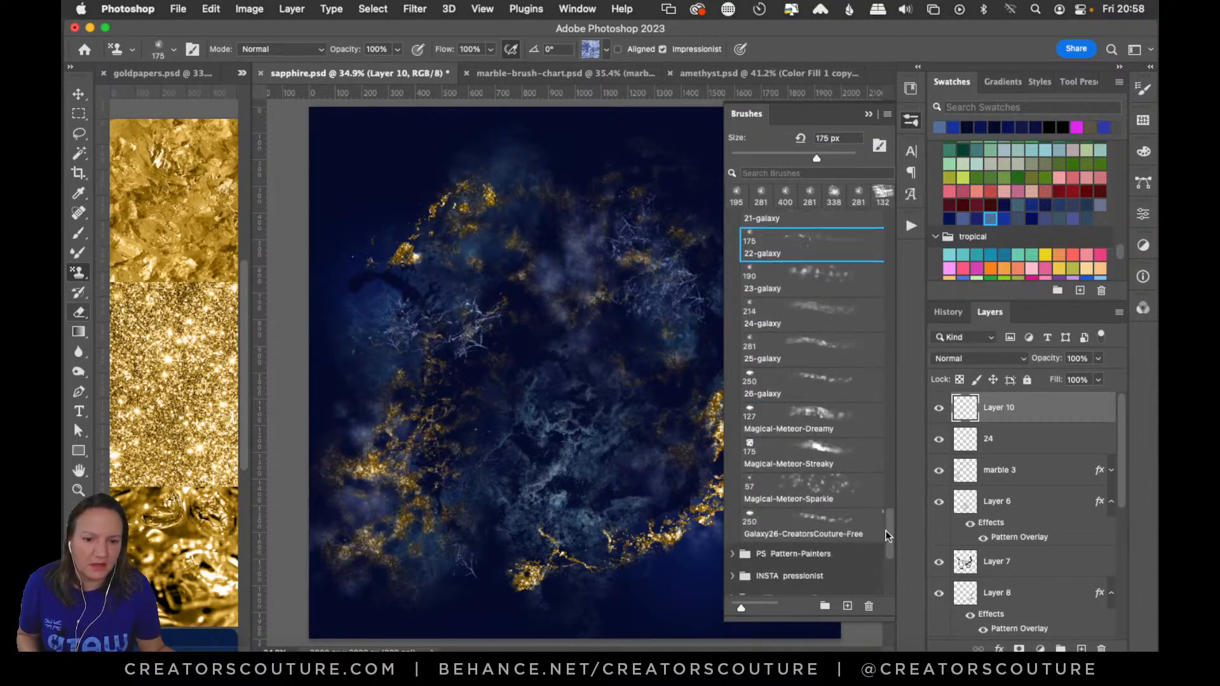
{"action": "left_click", "coordinate": [827, 492]}
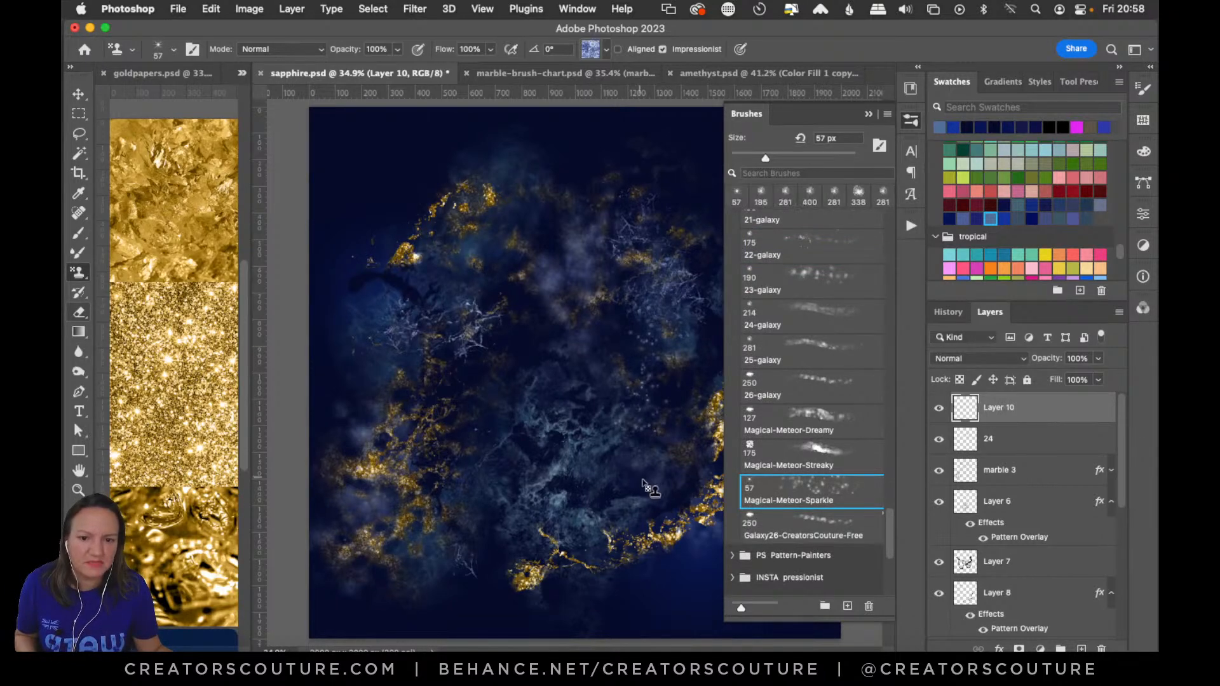
{"action": "left_click_drag", "start_coordinate": [889, 540], "coordinate": [907, 440]}
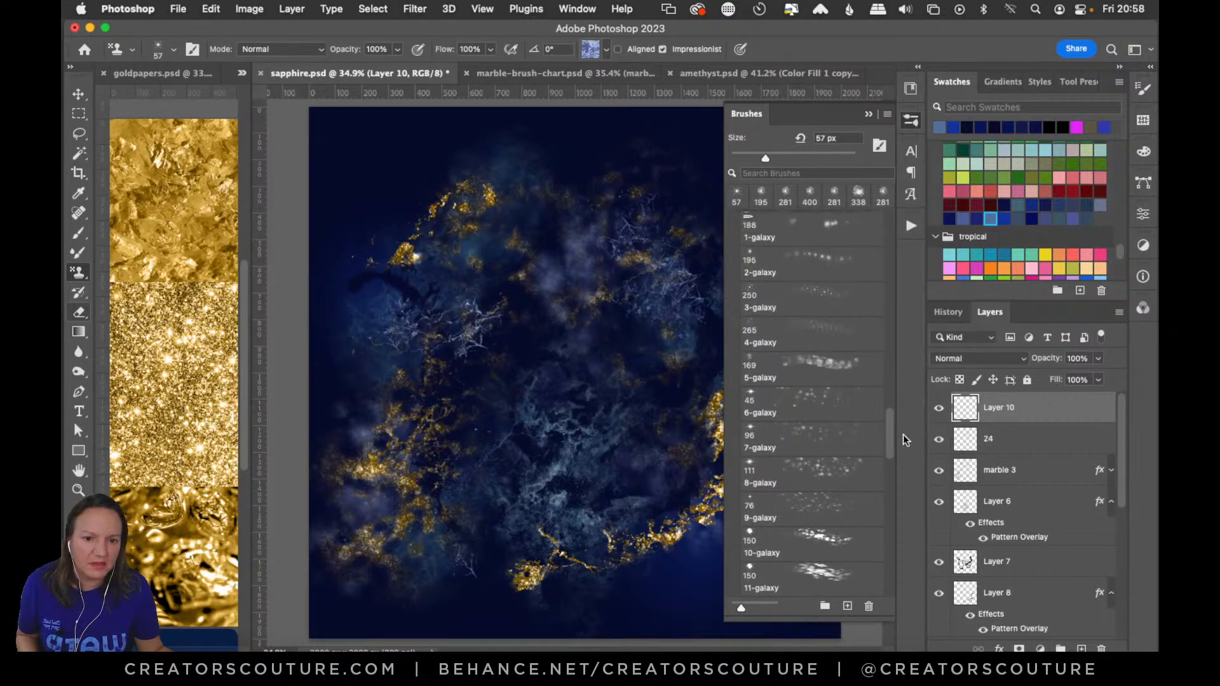
{"action": "left_click", "coordinate": [823, 400]}
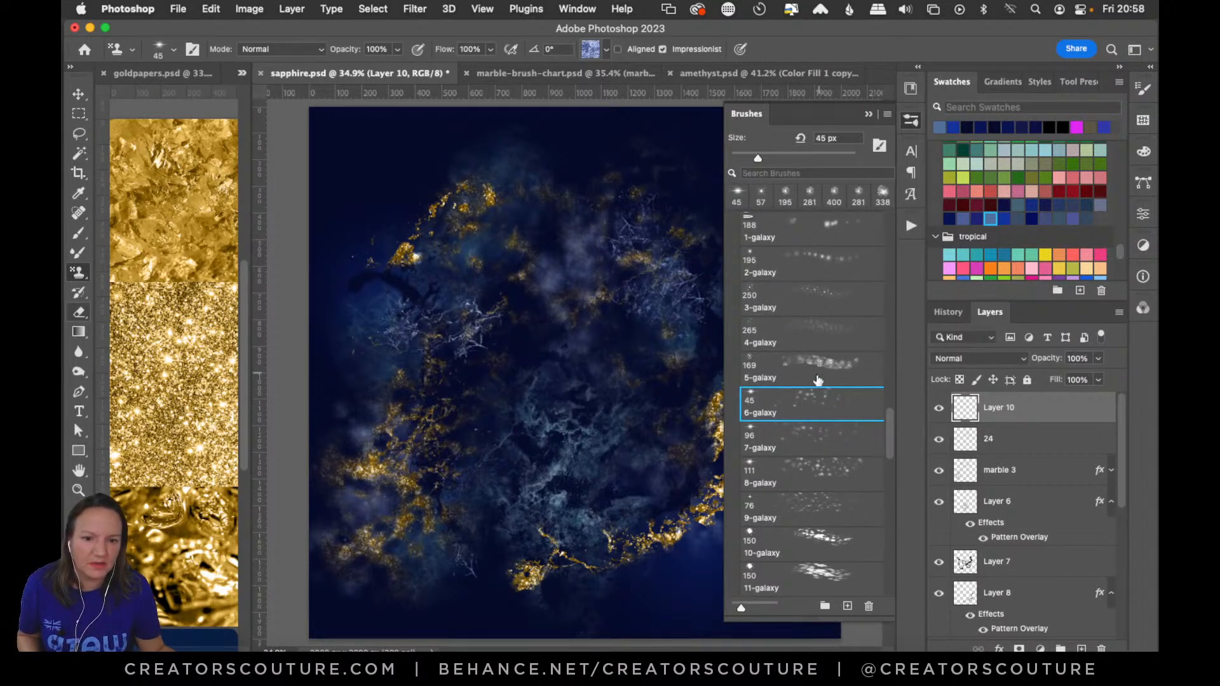
{"action": "left_click", "coordinate": [809, 441]}
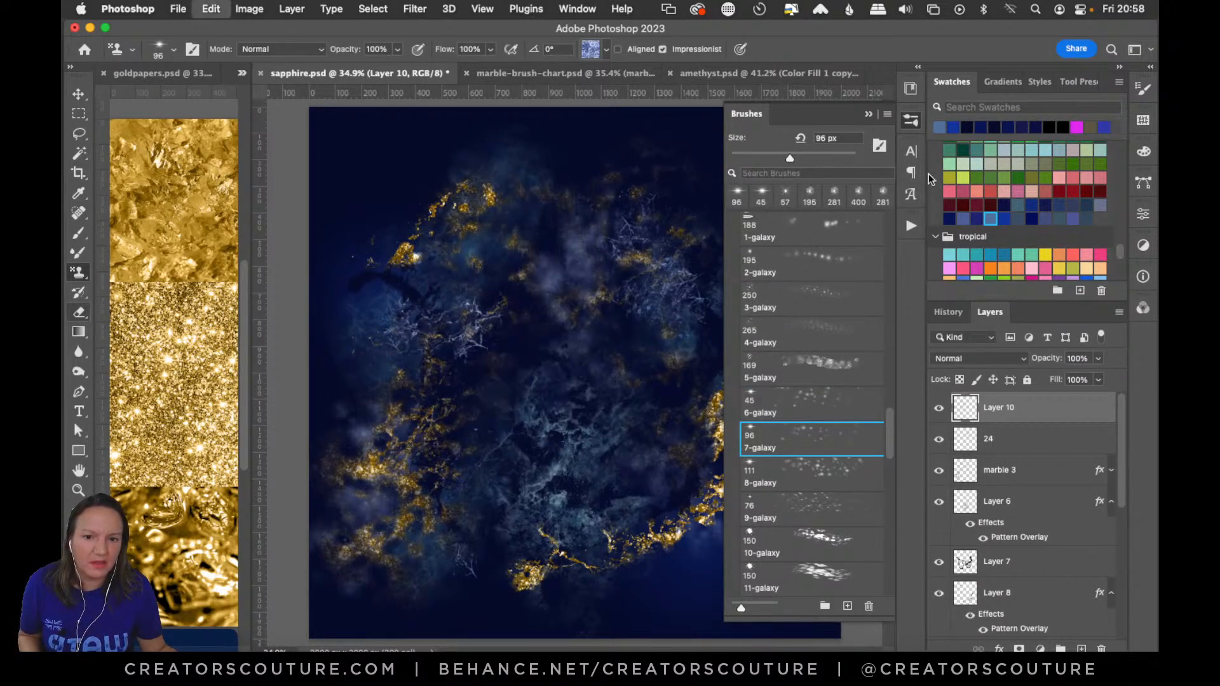
{"action": "left_click", "coordinate": [910, 121]}
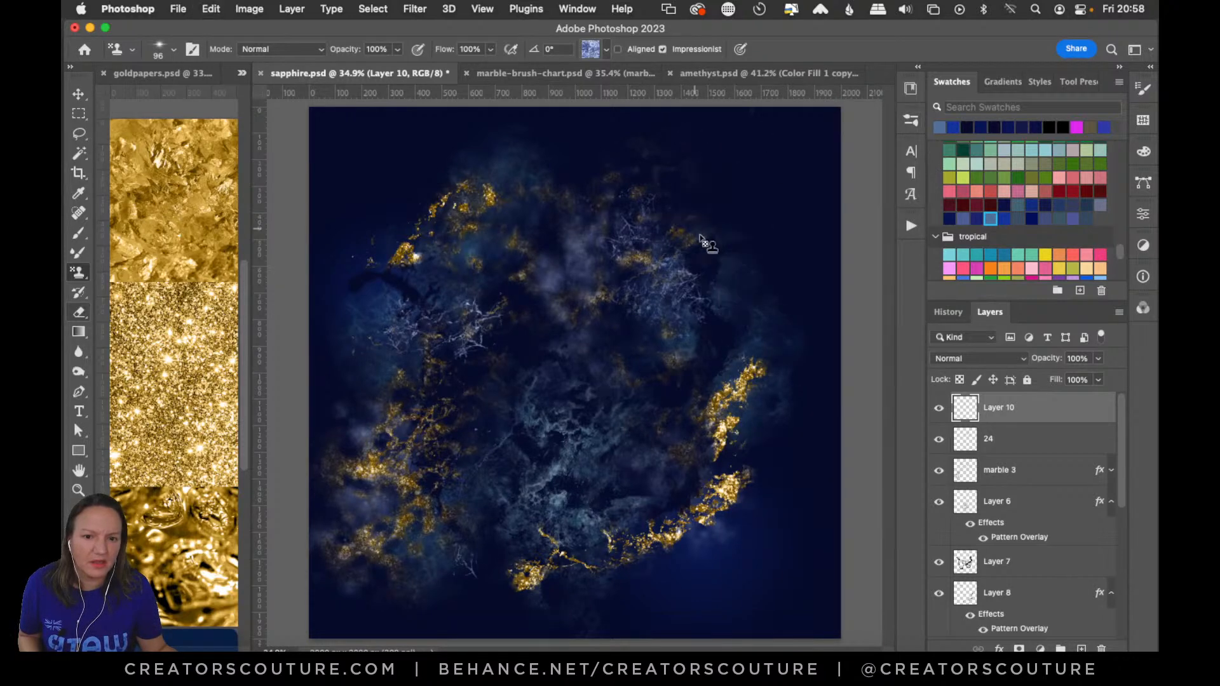
Stamp faint 7-galaxy speckles on Layer 10 at the artwork's upper left and, with the brush reduced to 80 px, at its lower right
{"action": "key", "text": "super+z"}
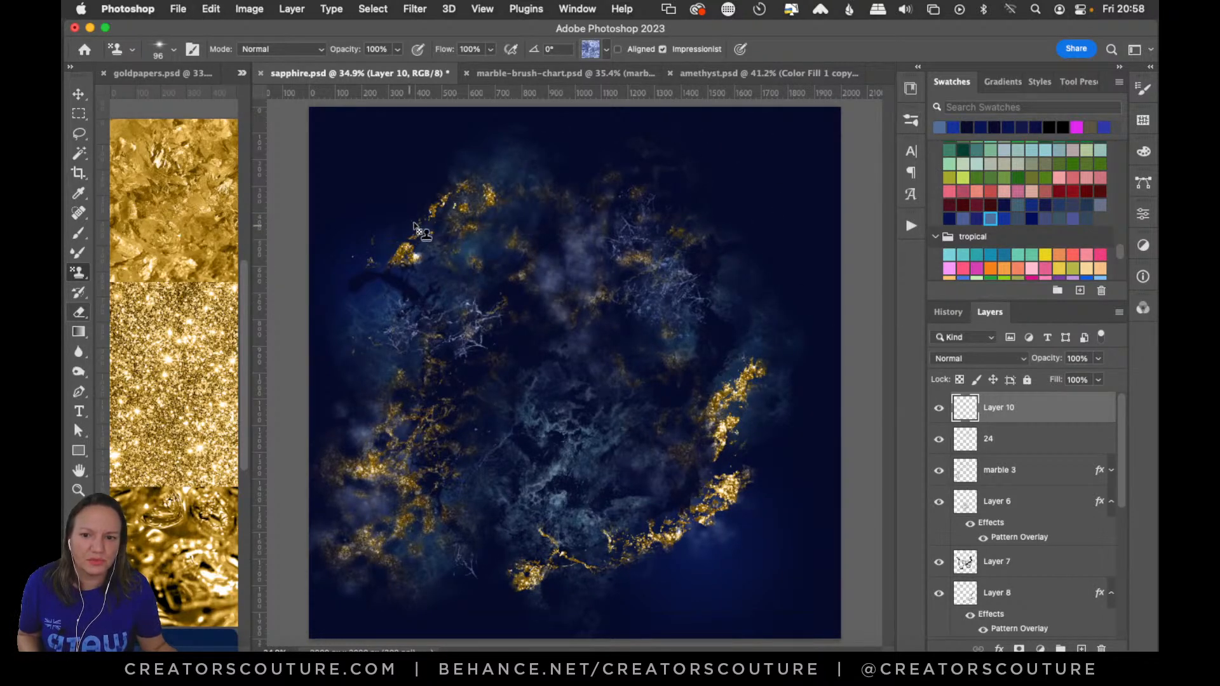
{"action": "left_click", "coordinate": [695, 572]}
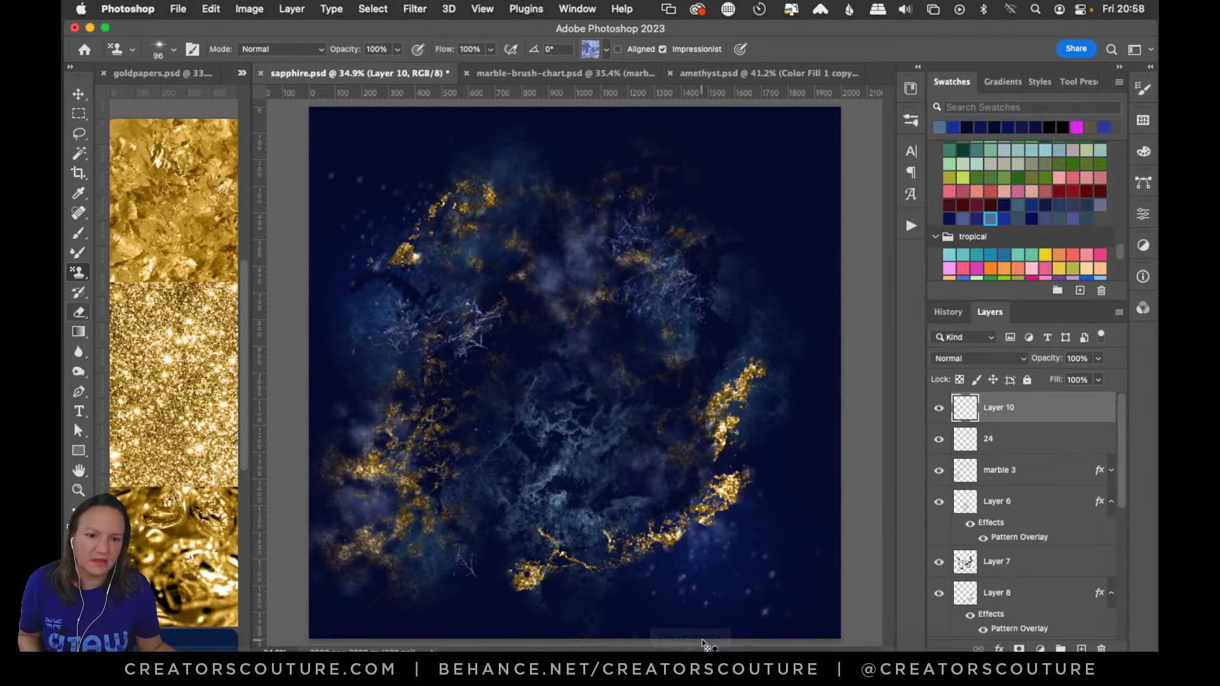
{"action": "key", "text": "super+z"}
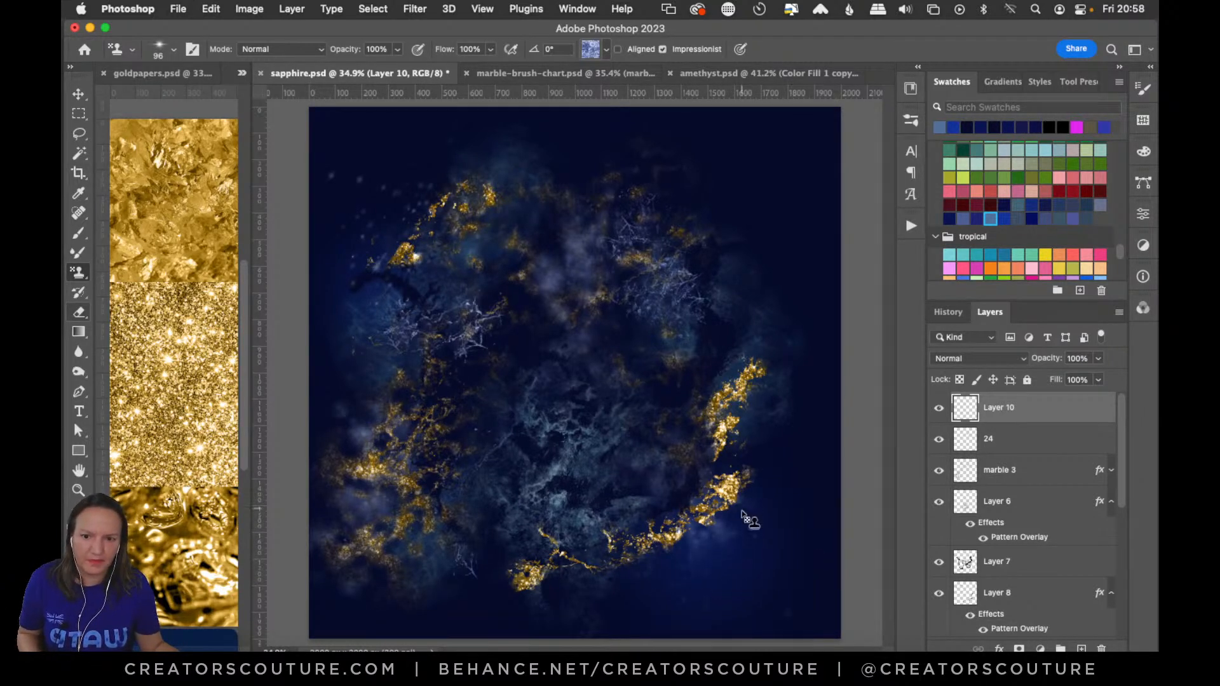
{"action": "key", "text": "bracketleft"}
{"action": "key", "text": "bracketleft"}
{"action": "left_click_drag", "start_coordinate": [720, 534], "coordinate": [694, 613]}
{"action": "key", "text": "super+z"}
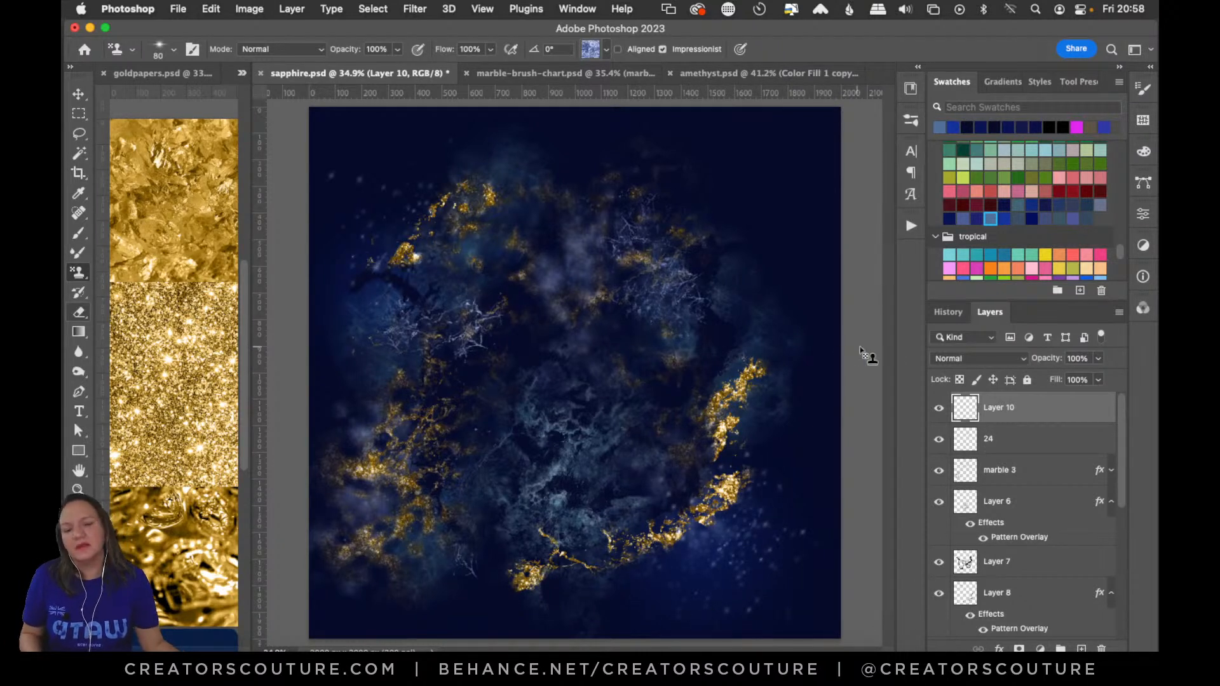
Reorder the open documents so amethyst.psd comes before sapphire.psd, and save sapphire.psd
{"action": "left_click", "coordinate": [734, 75]}
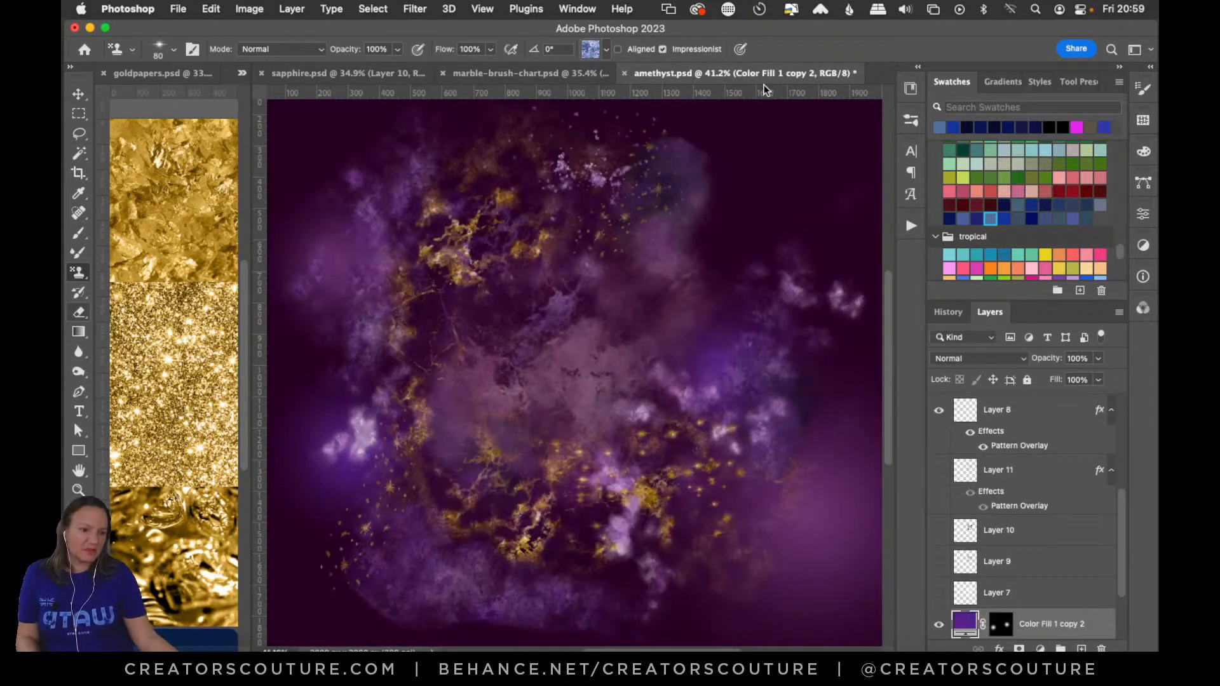
{"action": "mouse_move", "coordinate": [764, 85]}
{"action": "left_mouse_down"}
{"action": "mouse_move", "coordinate": [663, 66]}
{"action": "mouse_move", "coordinate": [327, 75]}
{"action": "left_mouse_up"}
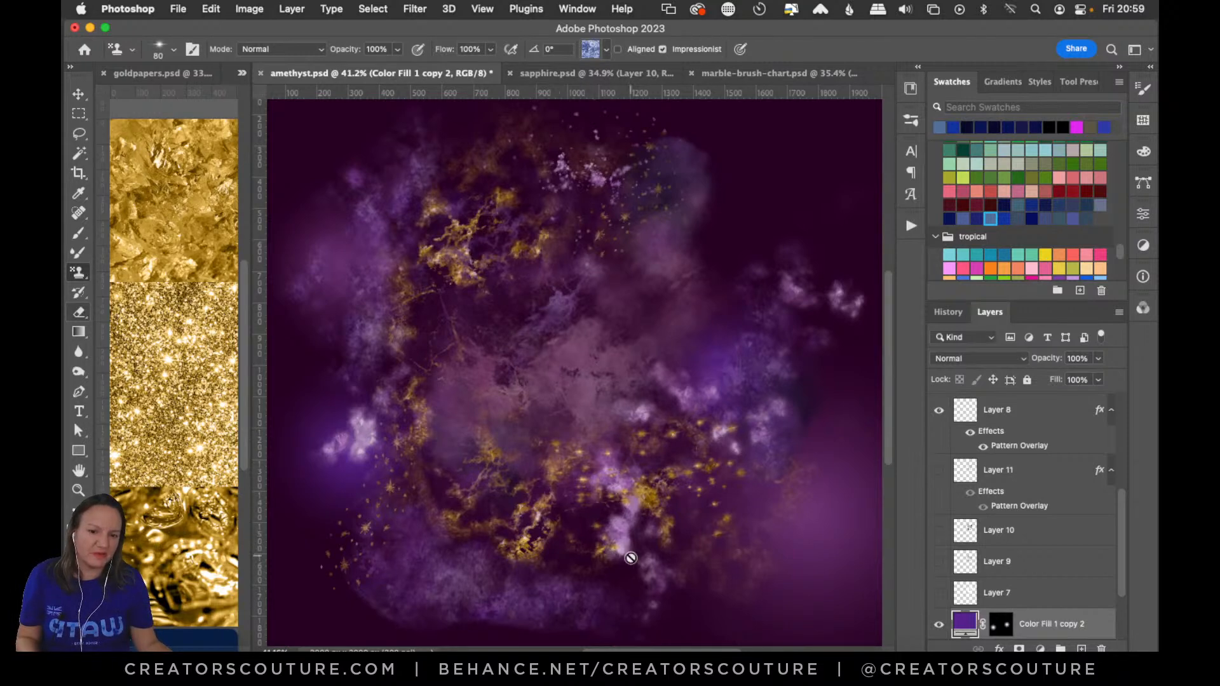
{"action": "left_click", "coordinate": [591, 76]}
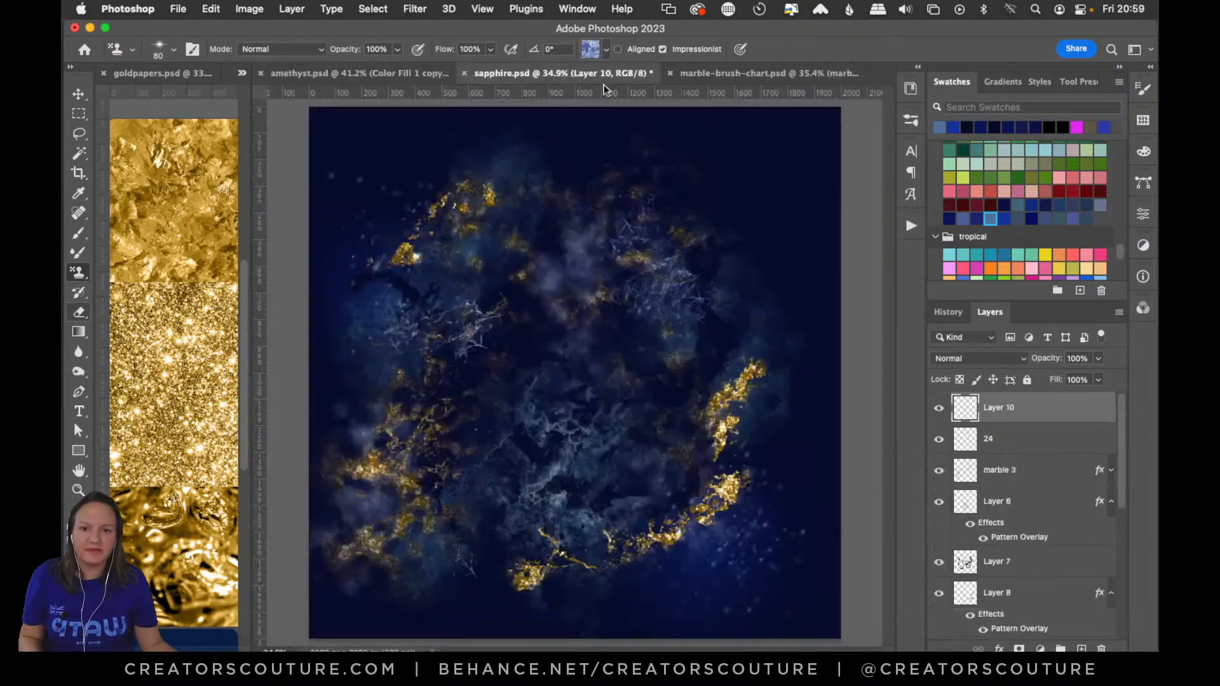
{"action": "key", "text": "super+s"}
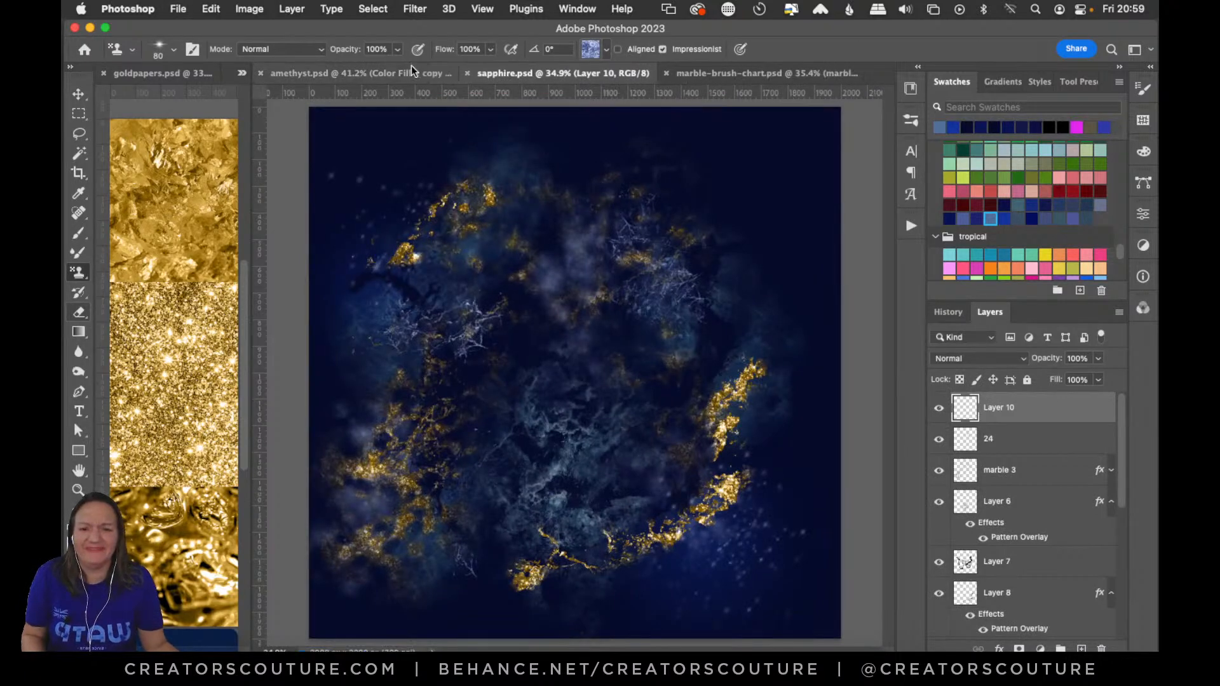
Compare the amethyst and sapphire artworks and view the marble brush chart
{"action": "left_click", "coordinate": [387, 73]}
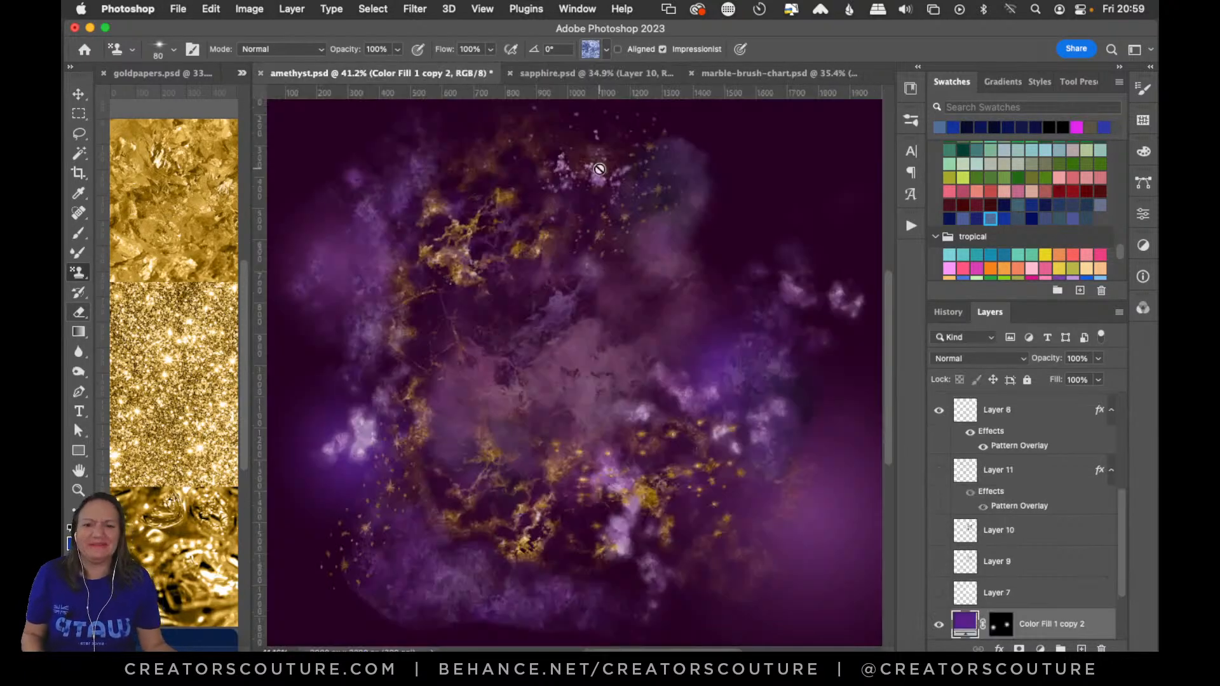
{"action": "left_click", "coordinate": [585, 74]}
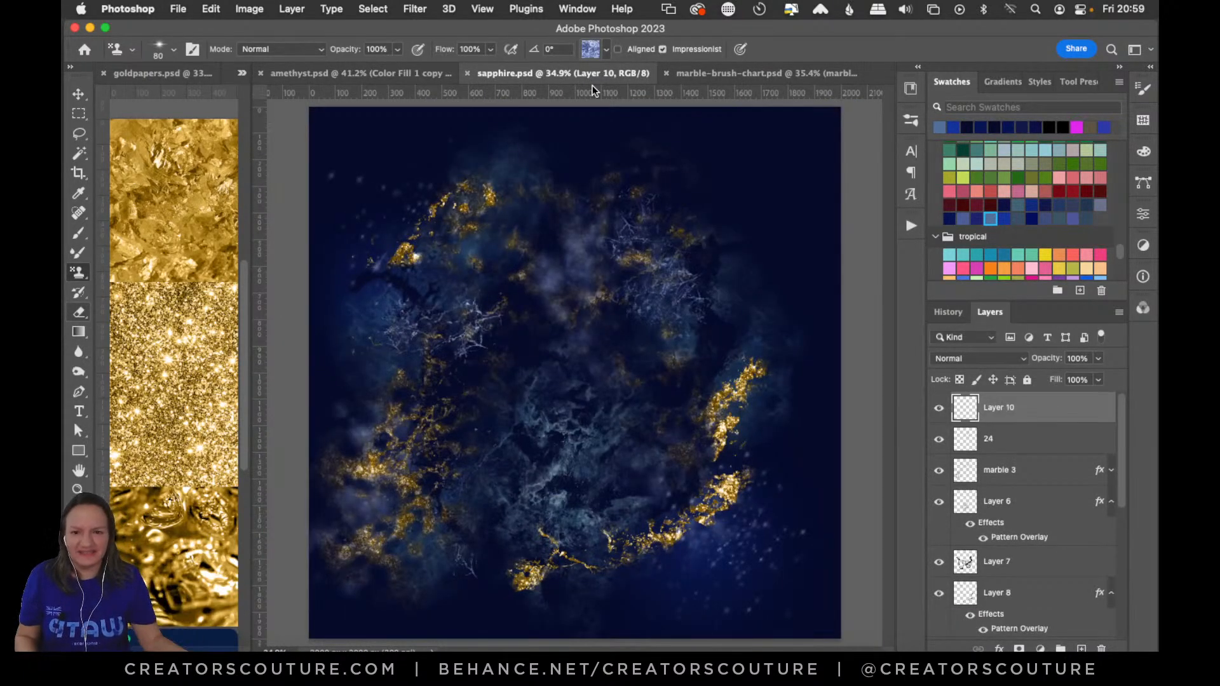
{"action": "left_click", "coordinate": [696, 73]}
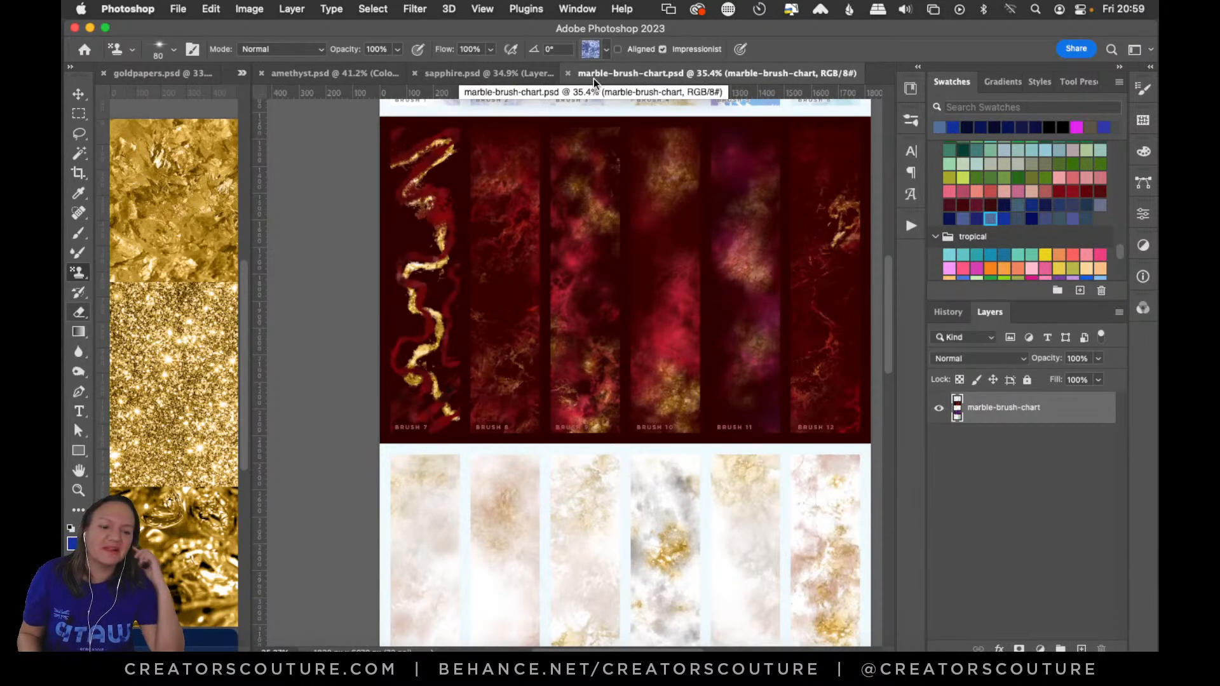
{"action": "left_click", "coordinate": [448, 72]}
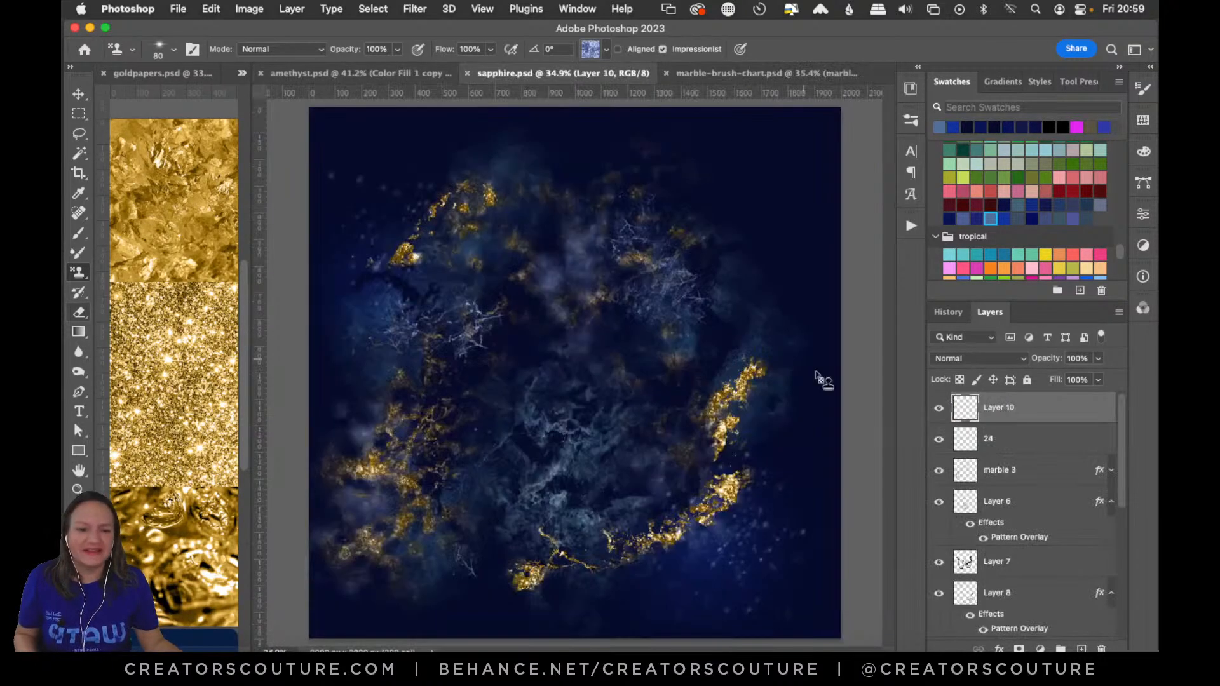
Duplicate the Background and the three Color Fill layers of amethyst.psd into a new document
{"action": "left_click", "coordinate": [414, 74]}
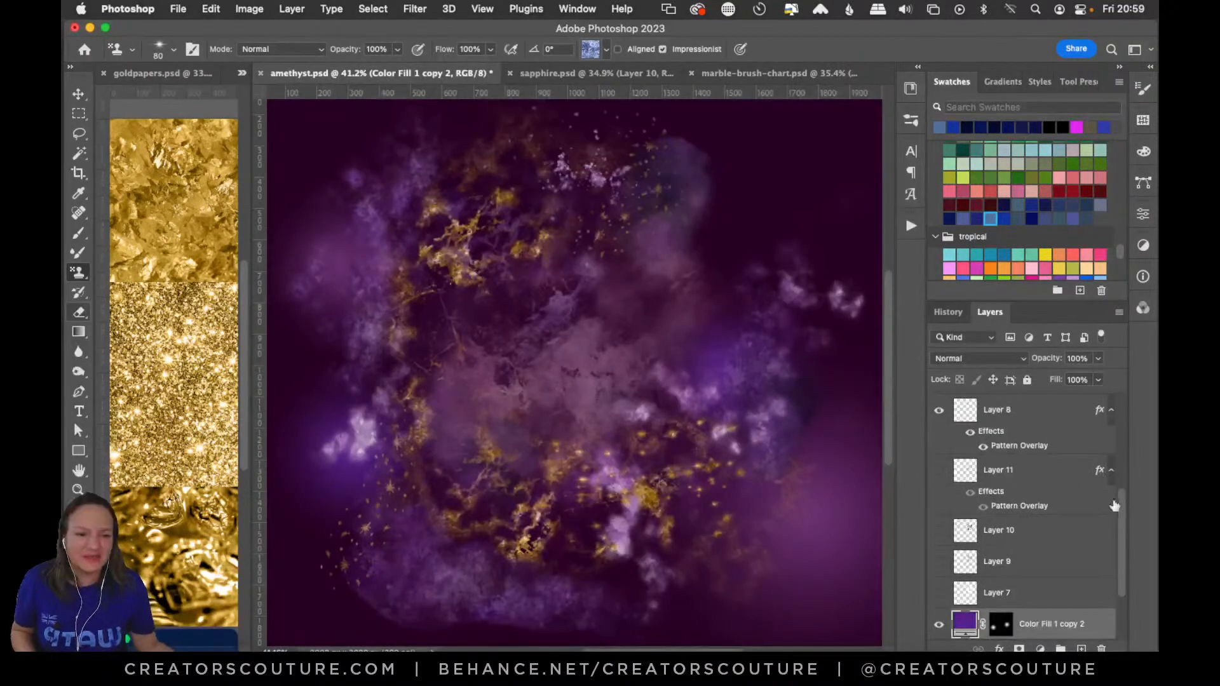
{"action": "left_click_drag", "start_coordinate": [1123, 509], "coordinate": [1121, 562]}
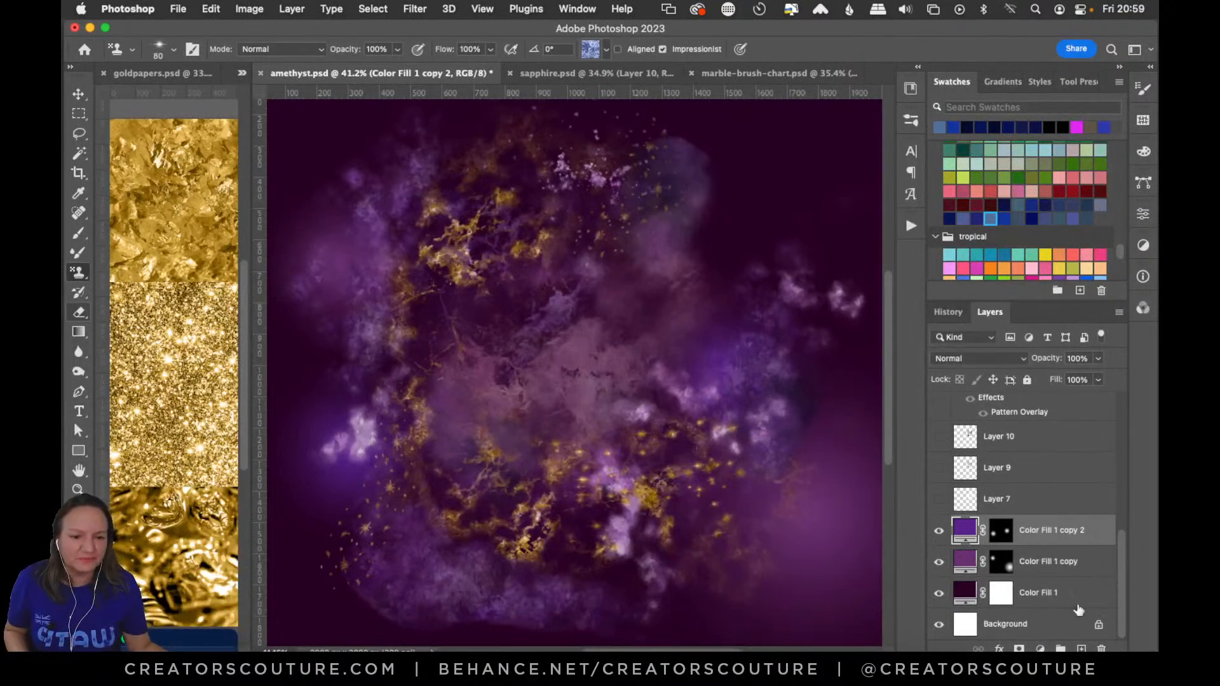
{"action": "left_click", "coordinate": [1023, 623], "text": "shift"}
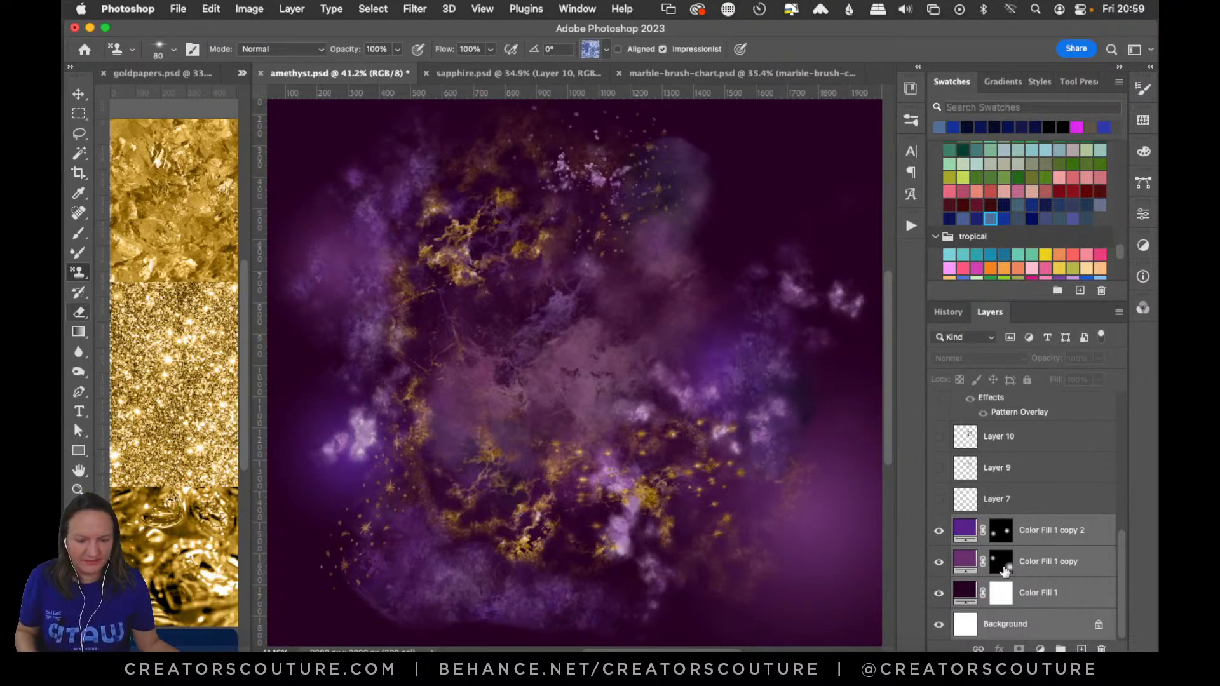
{"action": "right_click", "coordinate": [1042, 537]}
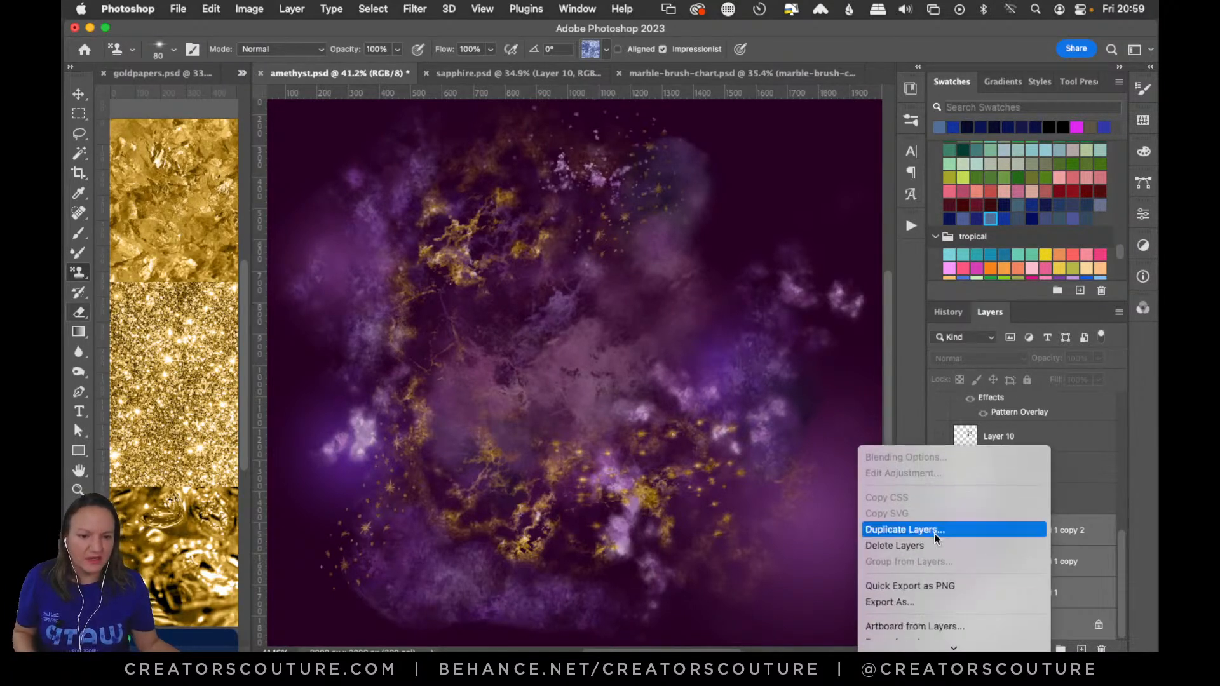
{"action": "left_click", "coordinate": [922, 531]}
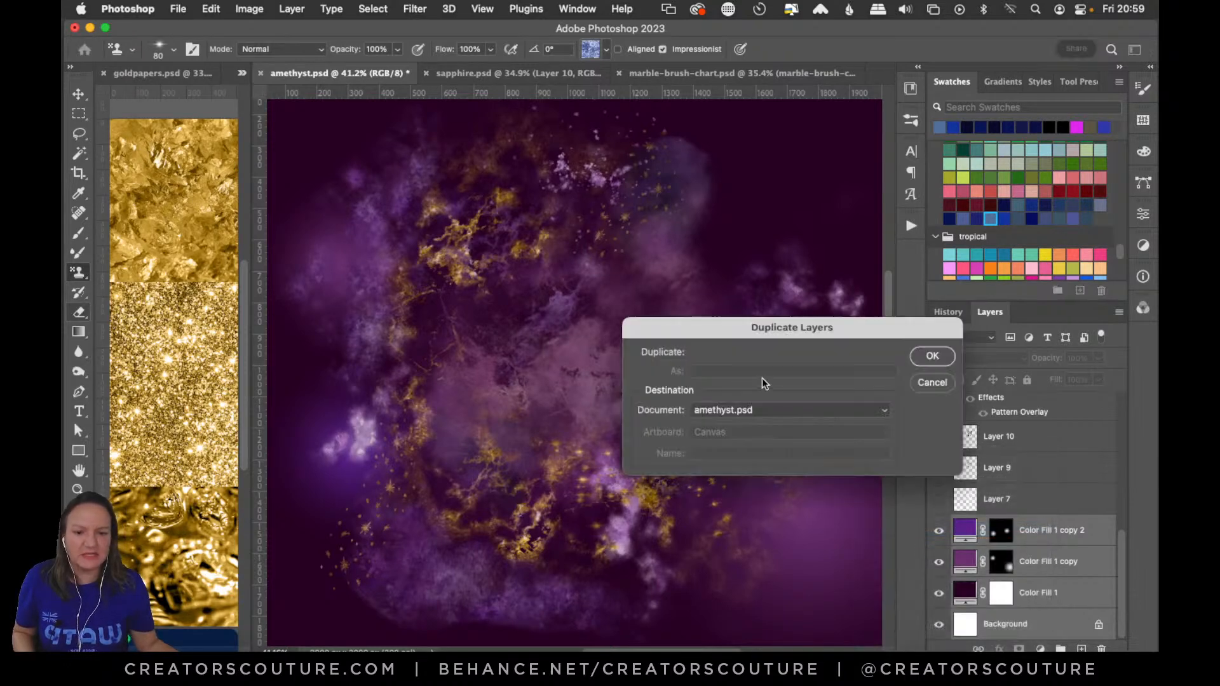
{"action": "left_click", "coordinate": [764, 410]}
{"action": "left_click", "coordinate": [758, 439]}
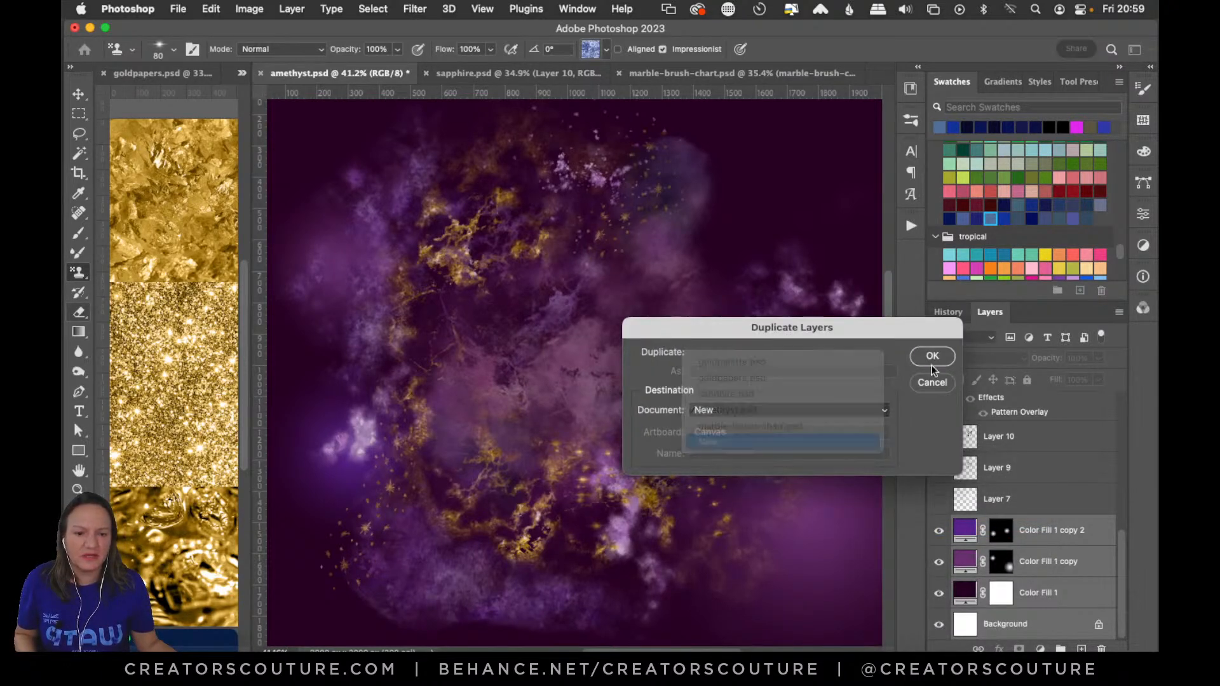
{"action": "left_click", "coordinate": [930, 357]}
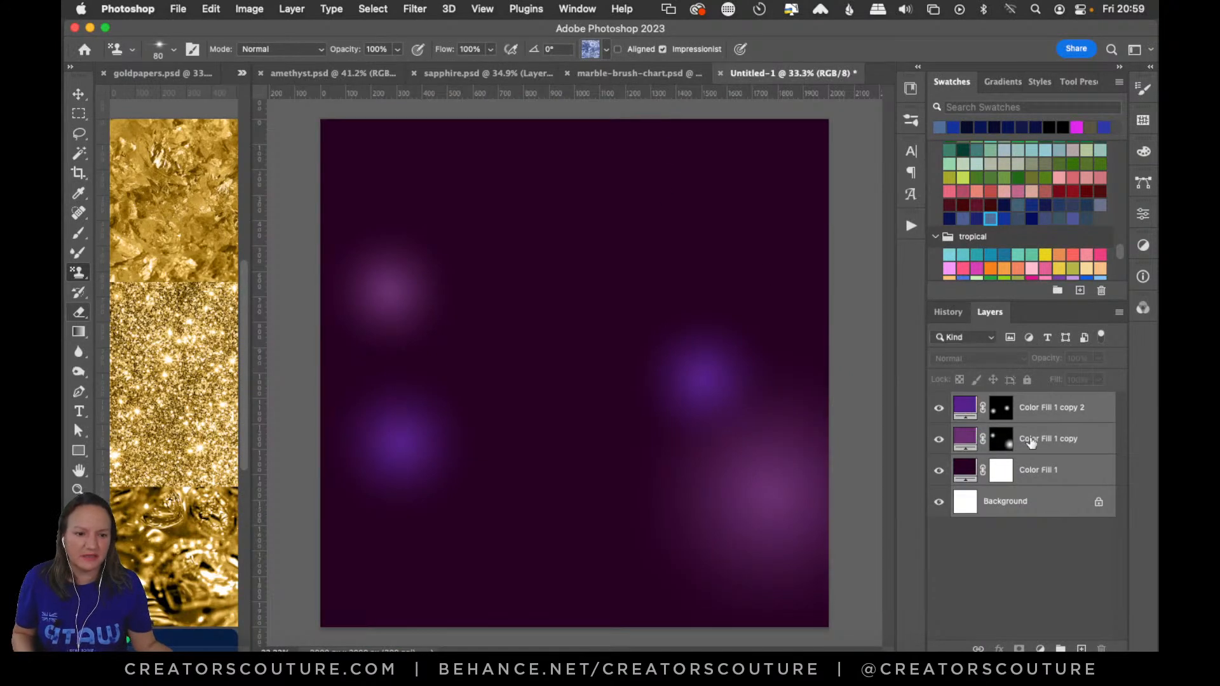
Clear the masks of Color Fill 1 copy 2 and Color Fill 1 copy to solid black
{"action": "left_click", "coordinate": [993, 412]}
{"action": "left_click", "coordinate": [996, 411]}
{"action": "key", "text": "super+a"}
{"action": "key", "text": "Delete"}
{"action": "key", "text": "super+d"}
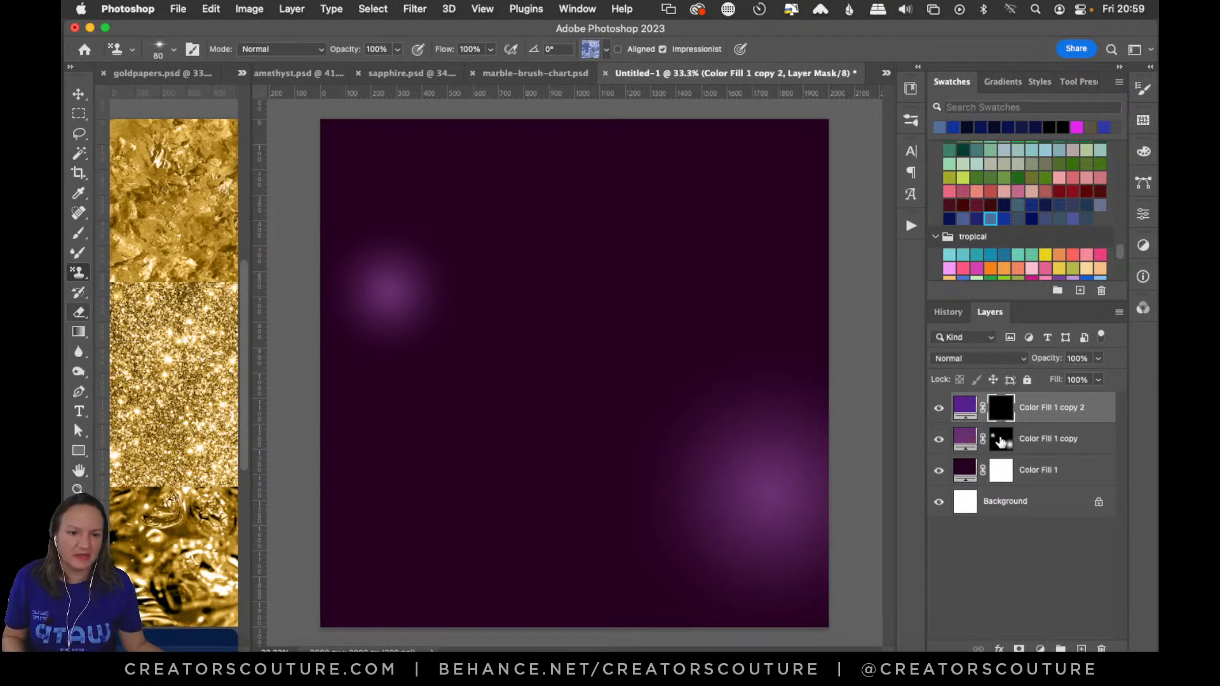
{"action": "left_click", "coordinate": [999, 440]}
{"action": "key", "text": "super+a"}
{"action": "key", "text": "Delete"}
{"action": "key", "text": "super+d"}
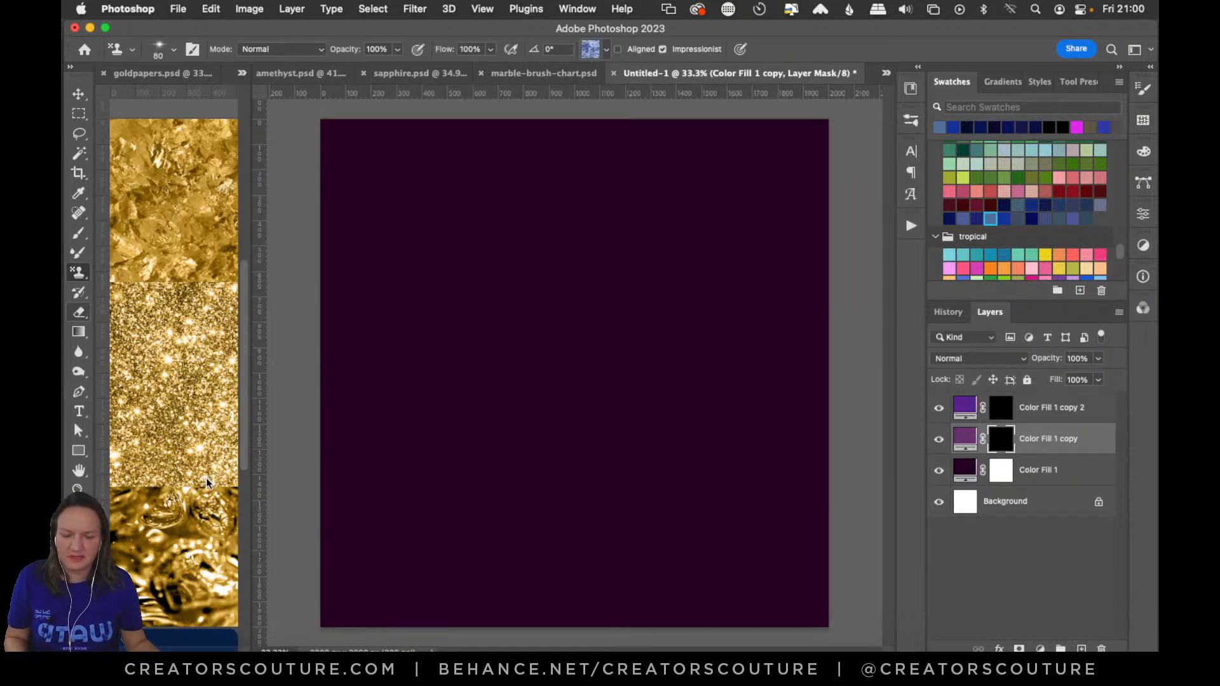
Hide the Color Fill 1 copy 2 and Color Fill 1 copy layers
{"action": "left_click", "coordinate": [996, 412]}
{"action": "left_click", "coordinate": [939, 407]}
{"action": "left_click", "coordinate": [939, 439]}
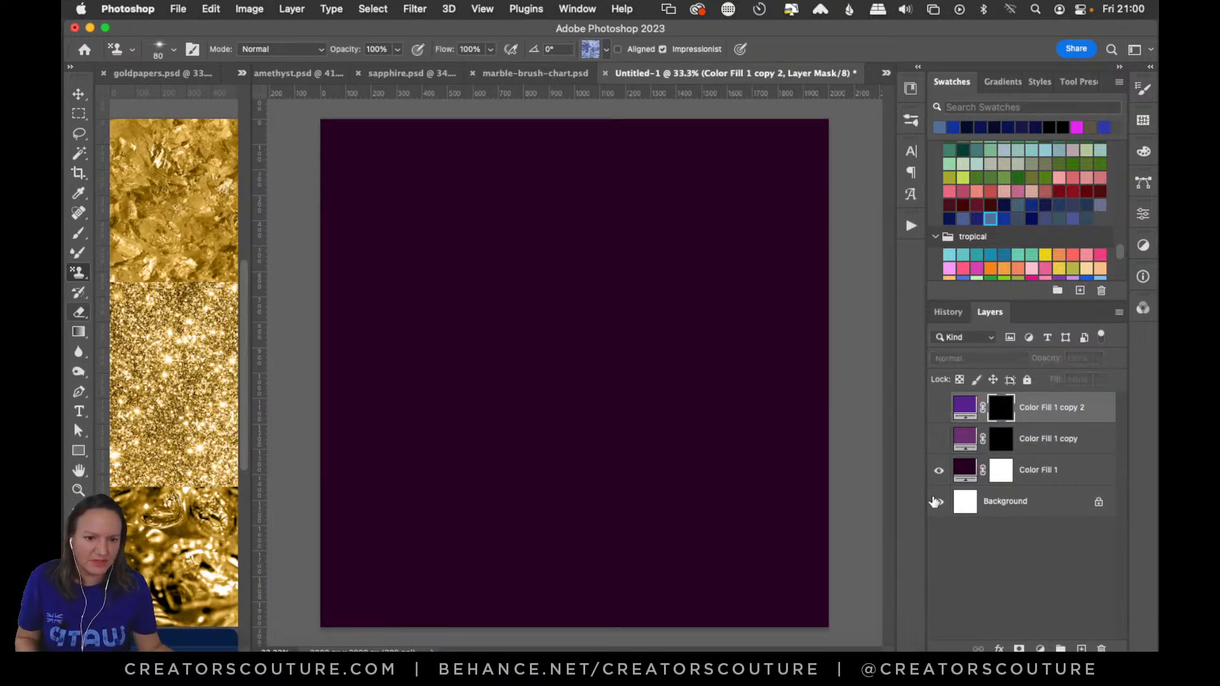
Browse the 0 JEWEL STYLES library in list and thumbnail view to examine the emerald styles
{"action": "left_click", "coordinate": [912, 120]}
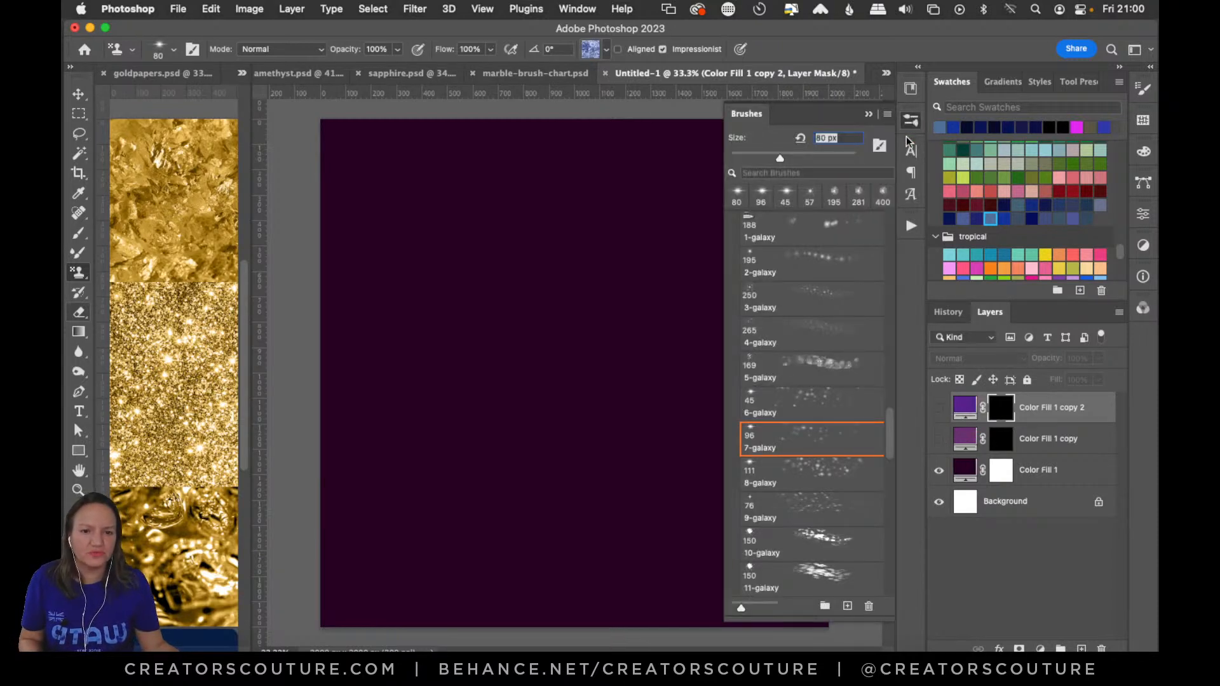
{"action": "left_click", "coordinate": [910, 89]}
{"action": "left_click_drag", "start_coordinate": [889, 551], "coordinate": [889, 354]}
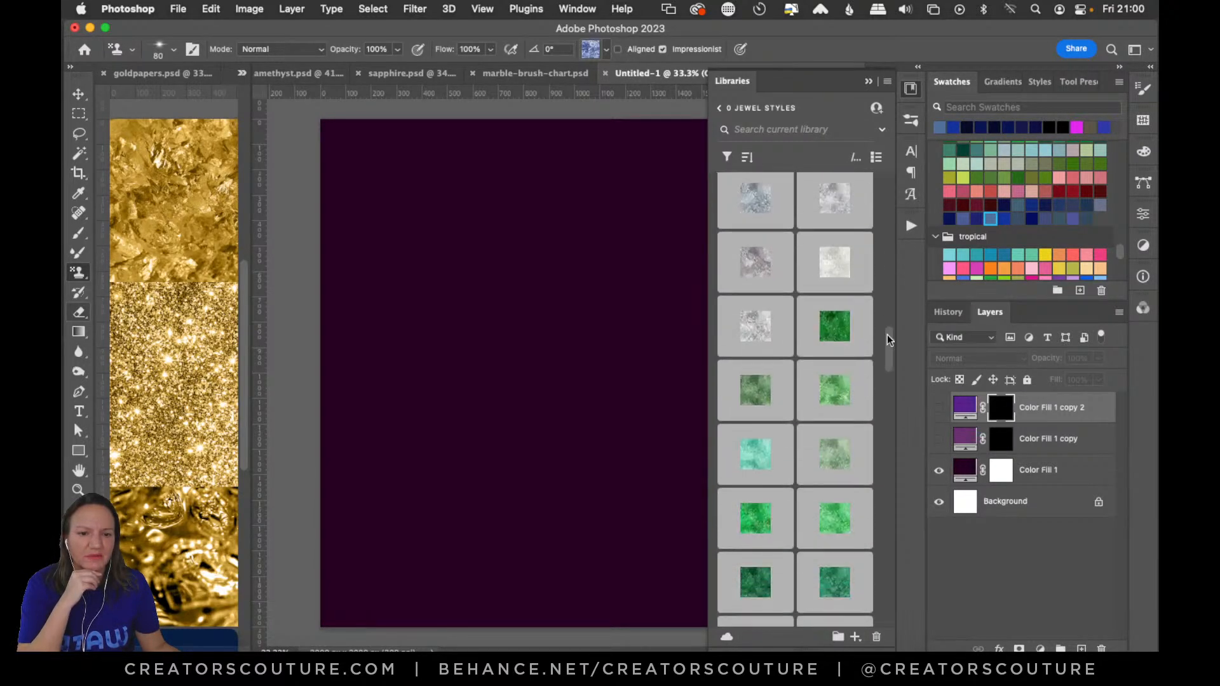
{"action": "left_click", "coordinate": [876, 158]}
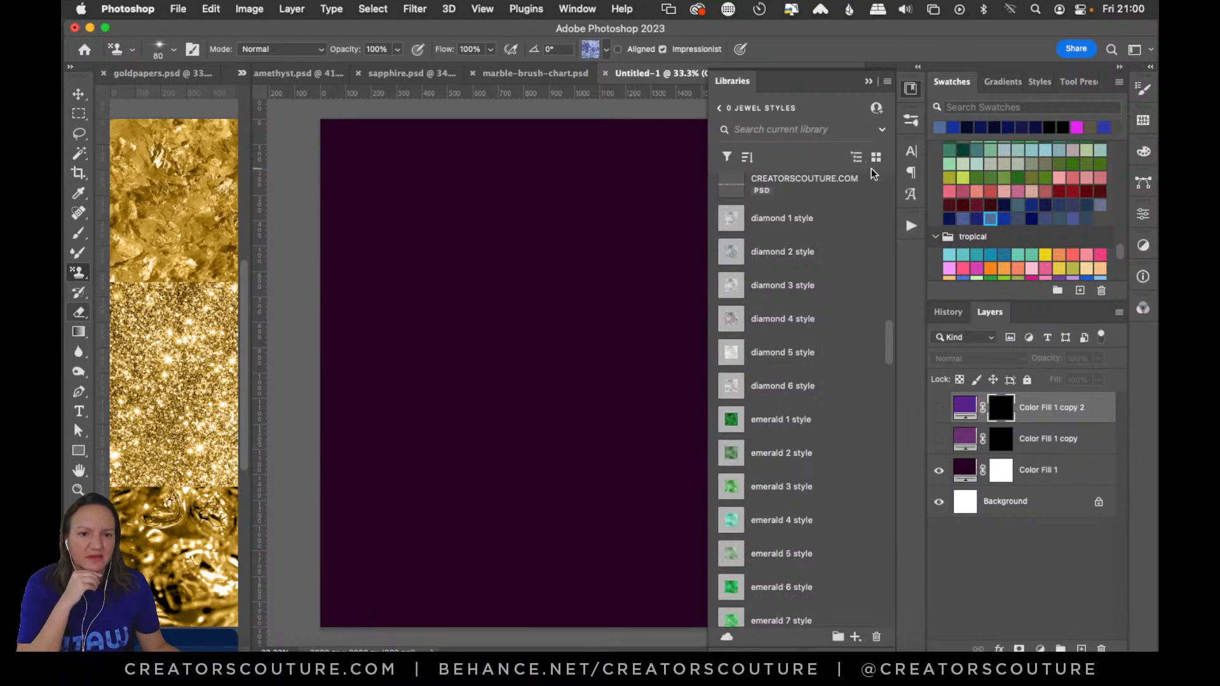
{"action": "left_click", "coordinate": [755, 161]}
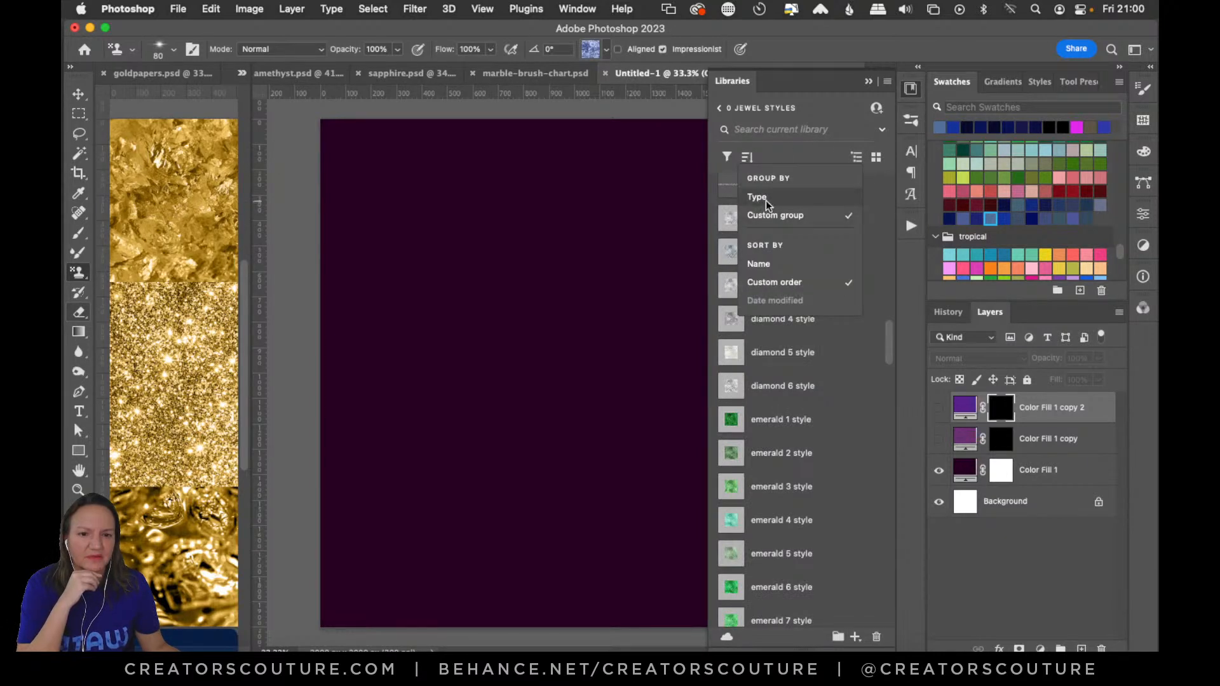
{"action": "left_click", "coordinate": [781, 283]}
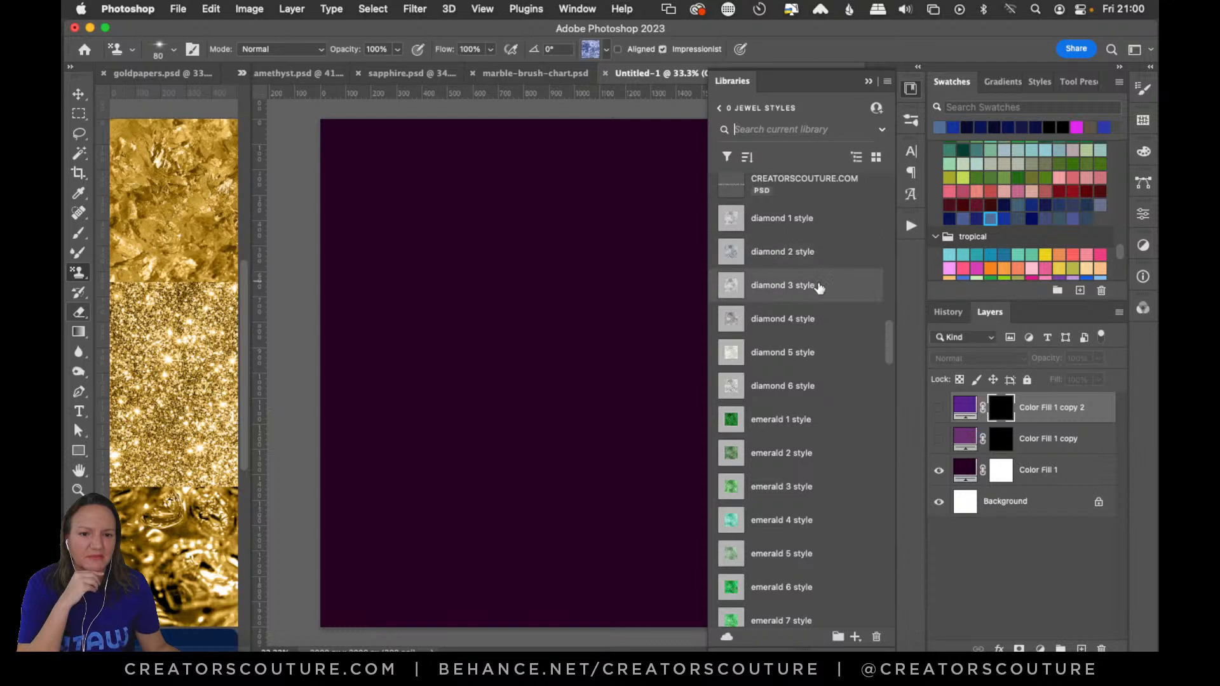
{"action": "left_click_drag", "start_coordinate": [890, 340], "coordinate": [892, 362]}
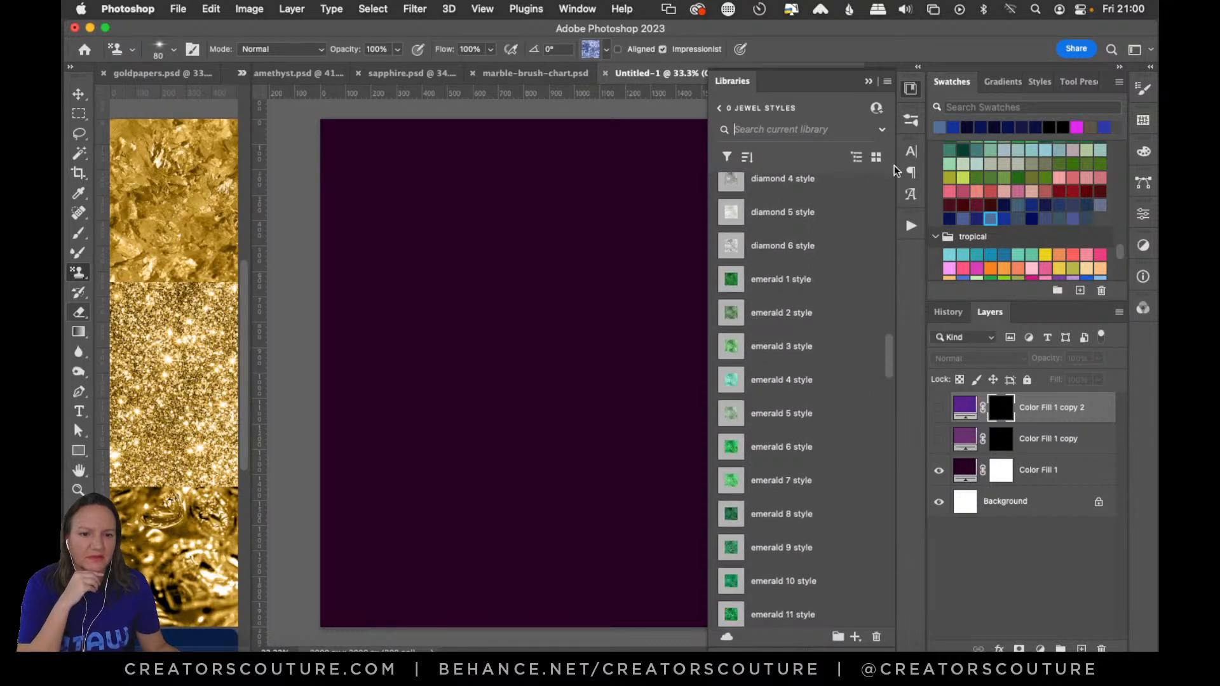
{"action": "left_click", "coordinate": [877, 159]}
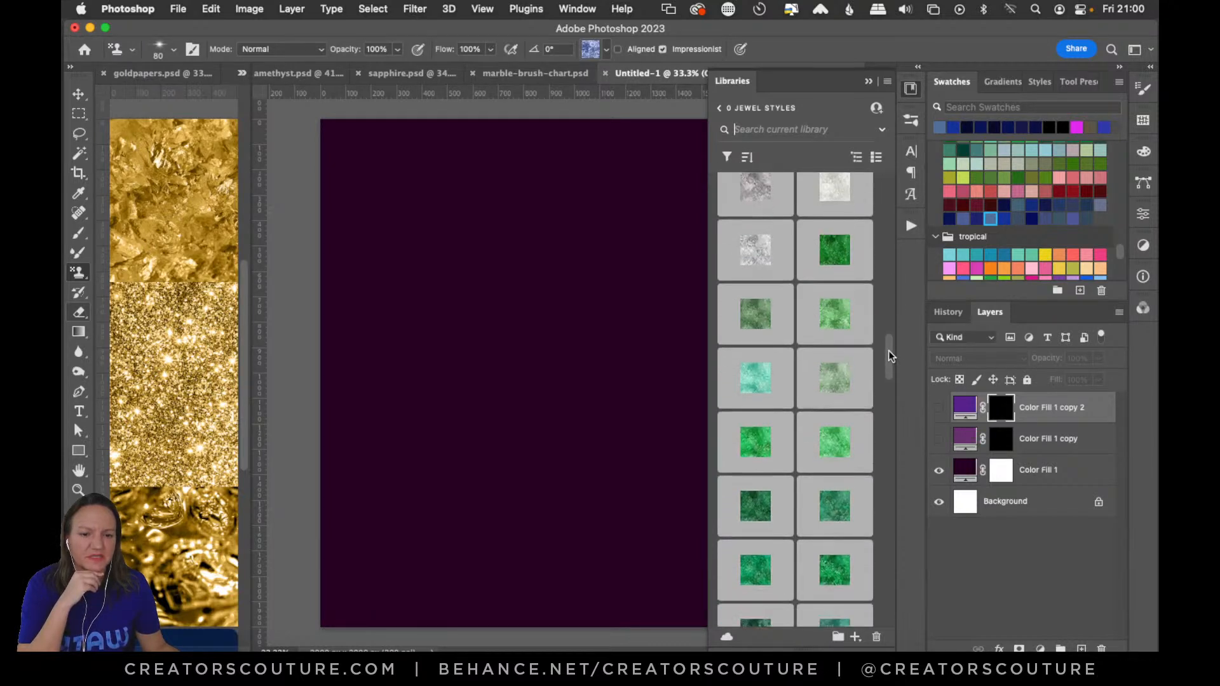
{"action": "scroll", "coordinate": [885, 371], "scroll_direction": "down", "scroll_amount": 1}
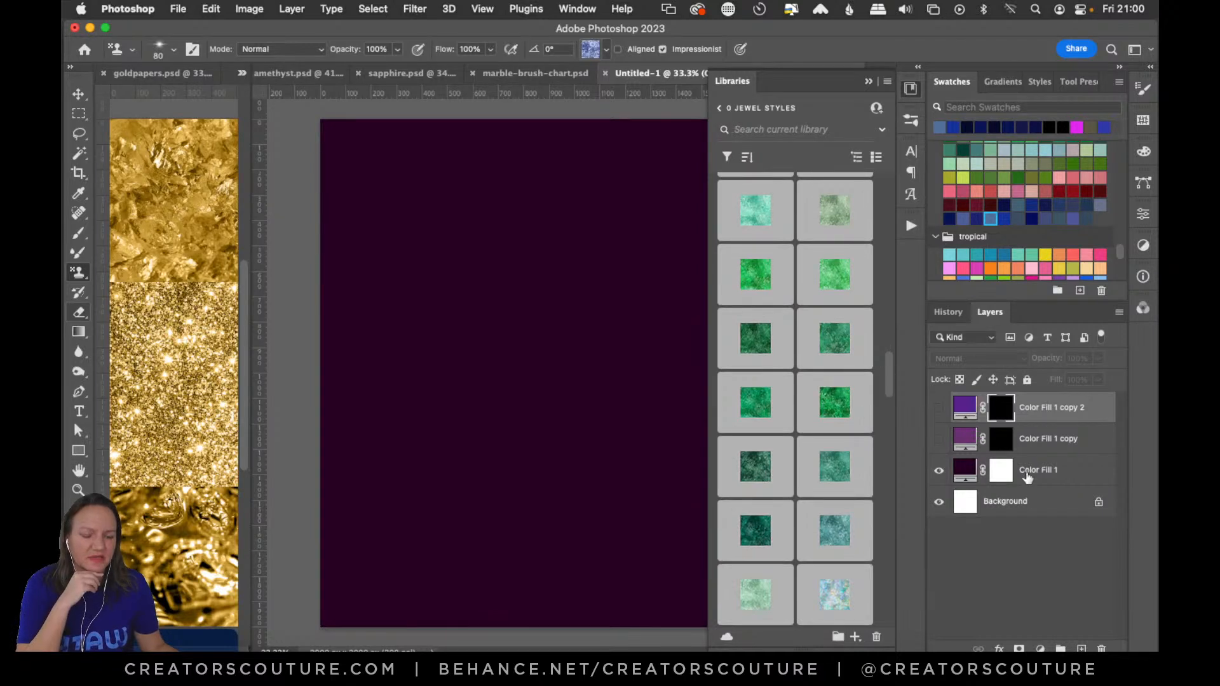
Recolour Color Fill 1 with a dark green swatch and deepen it to near-black green #021a15
{"action": "double_click", "coordinate": [1028, 471]}
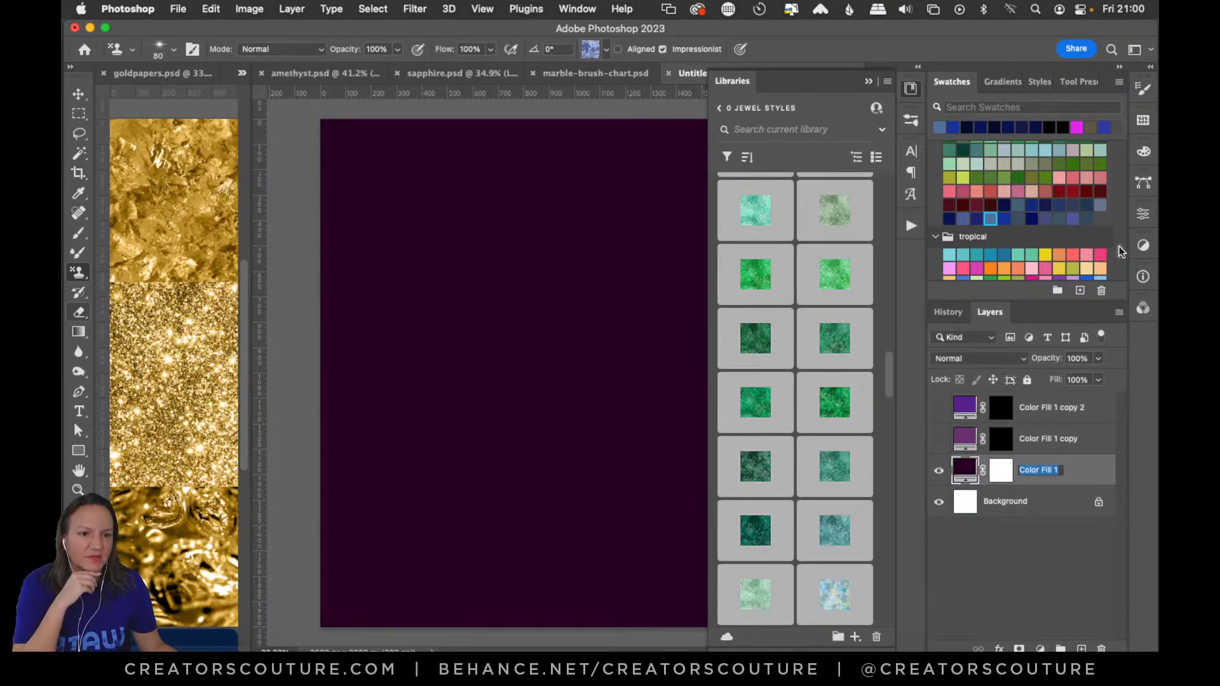
{"action": "left_click_drag", "start_coordinate": [1121, 255], "coordinate": [1119, 239]}
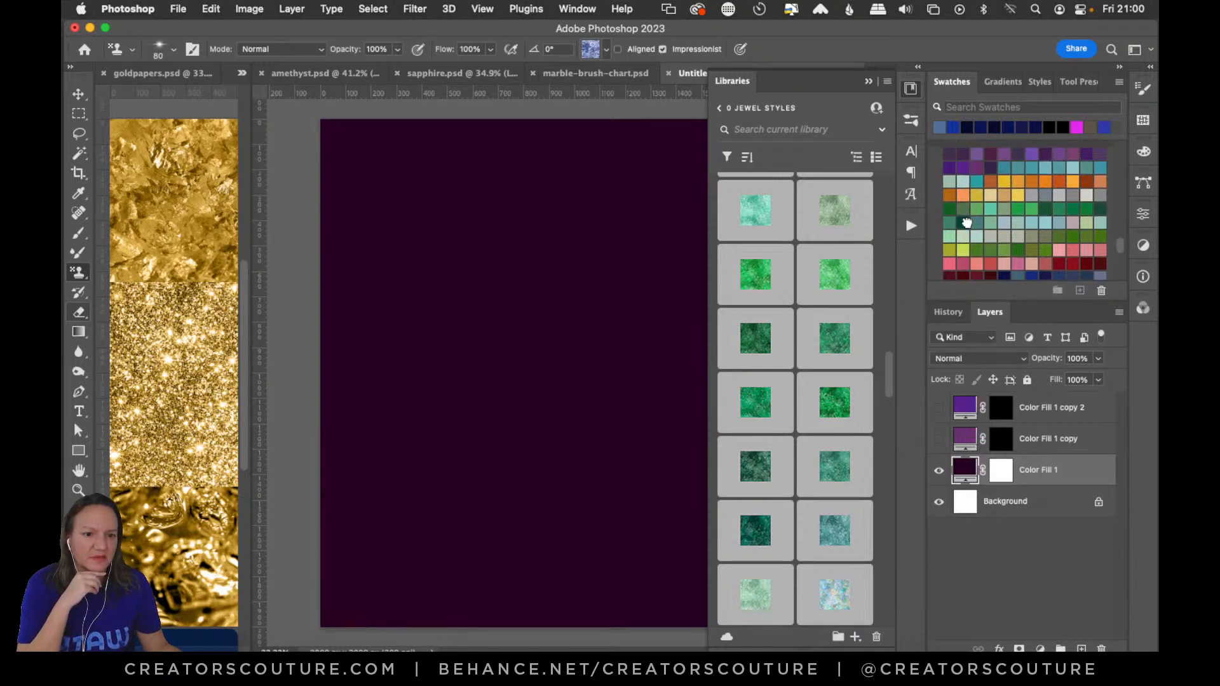
{"action": "left_click", "coordinate": [964, 223]}
{"action": "double_click", "coordinate": [965, 471]}
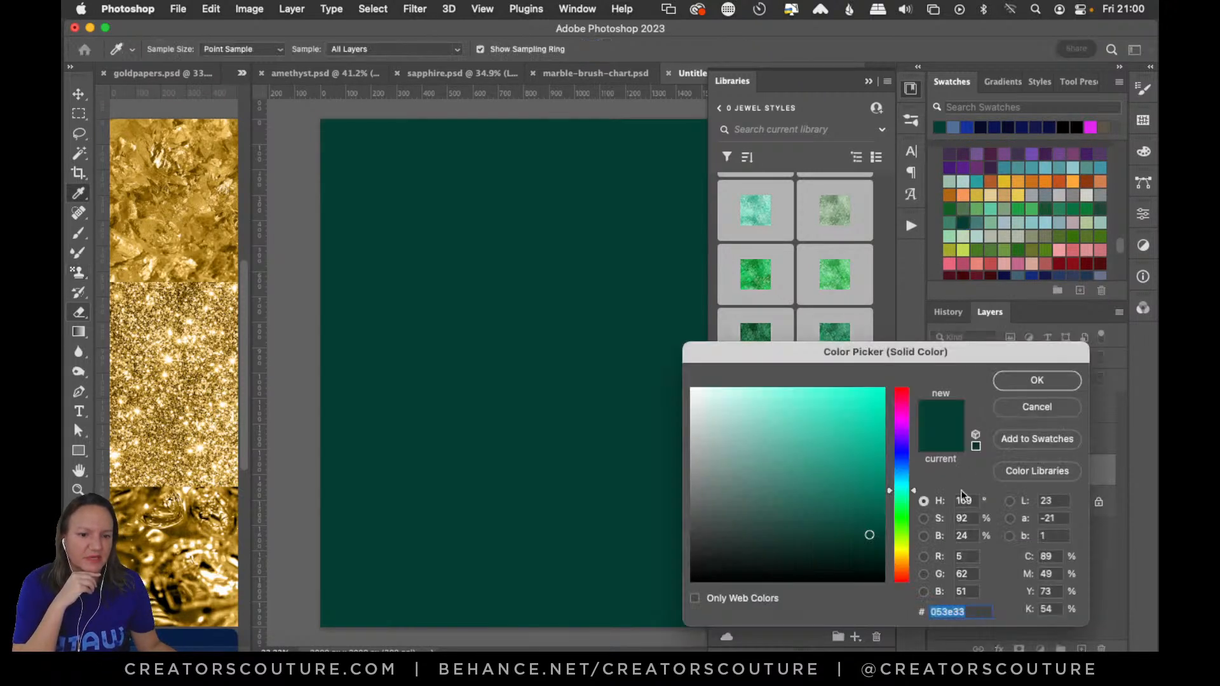
{"action": "left_click_drag", "start_coordinate": [870, 535], "coordinate": [870, 563]}
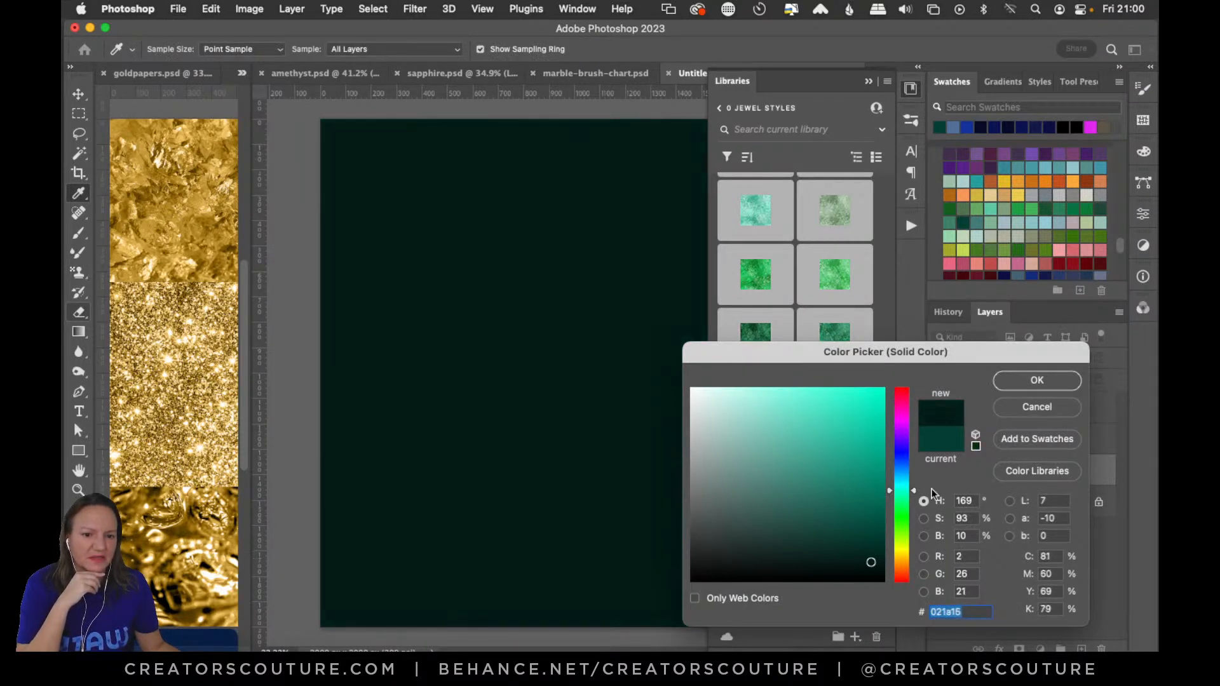
Apply the dark green #021a15 to the Color Fill 1 layer and glance at the amethyst artwork for reference
{"action": "left_click", "coordinate": [1015, 376]}
{"action": "left_click", "coordinate": [908, 87]}
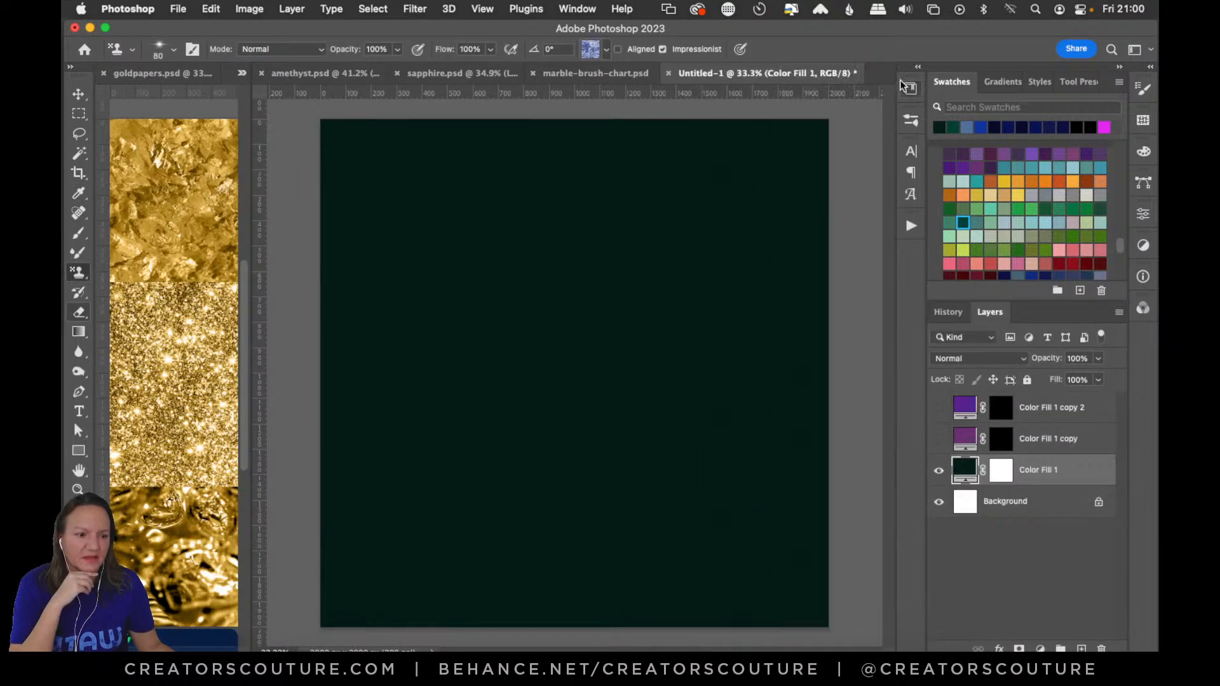
{"action": "left_click", "coordinate": [316, 73]}
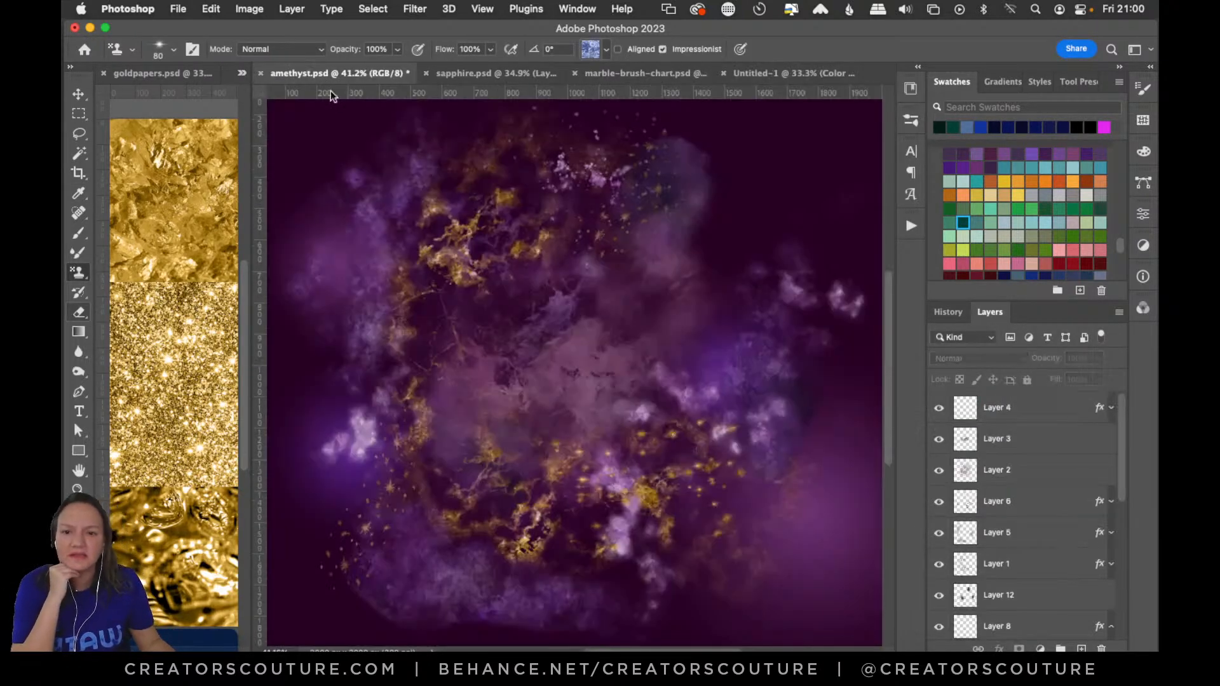
{"action": "left_click", "coordinate": [756, 71]}
Load the Pattern Stamp tool with a dark green emerald pattern and the 5-galaxy brush at 169 px
{"action": "left_click", "coordinate": [606, 51]}
{"action": "left_click_drag", "start_coordinate": [700, 400], "coordinate": [723, 287]}
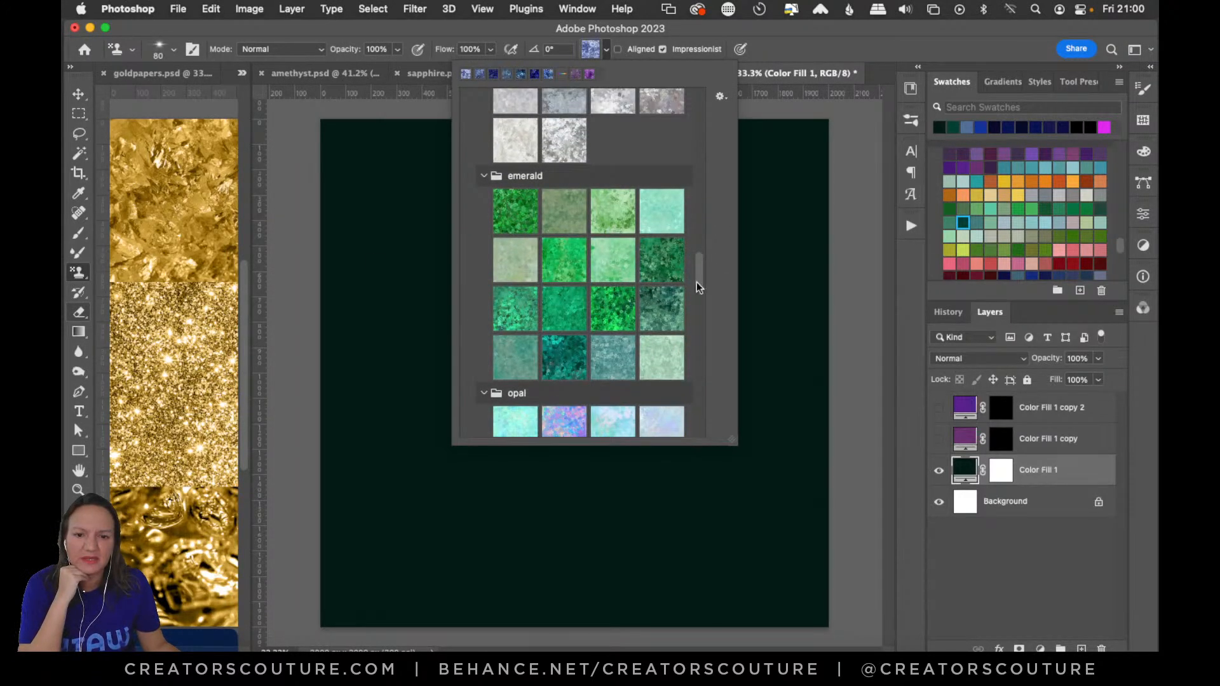
{"action": "left_click", "coordinate": [665, 279]}
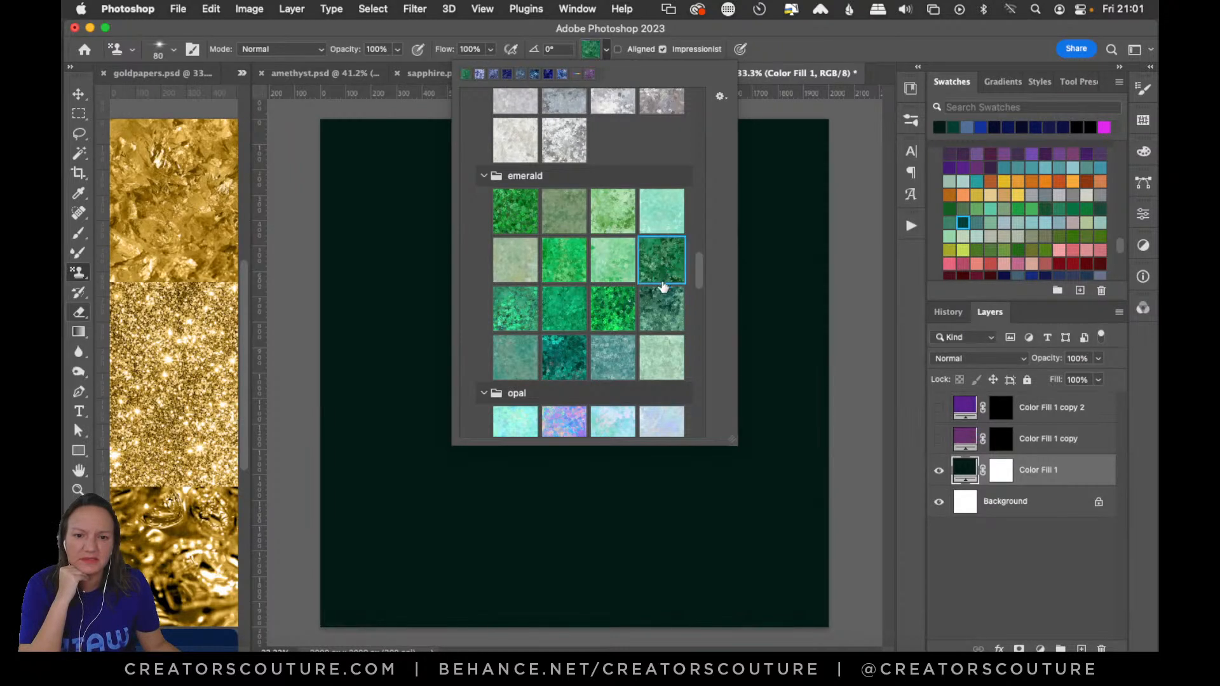
{"action": "left_click", "coordinate": [912, 124]}
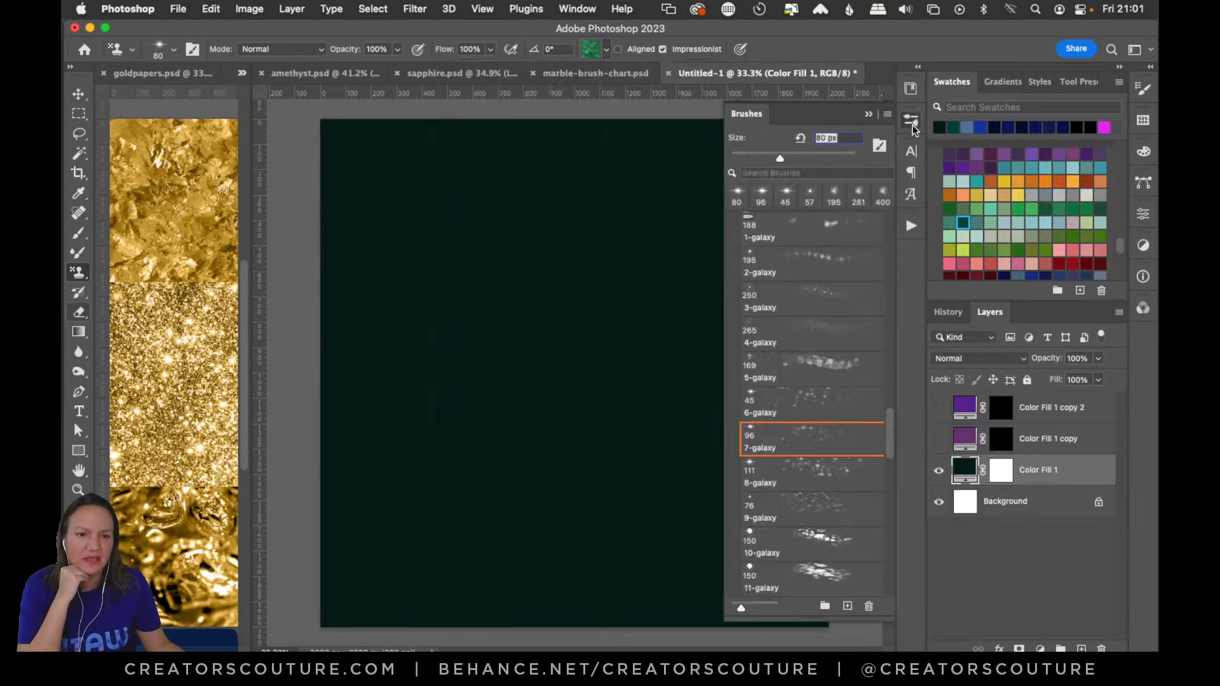
{"action": "left_click", "coordinate": [786, 360]}
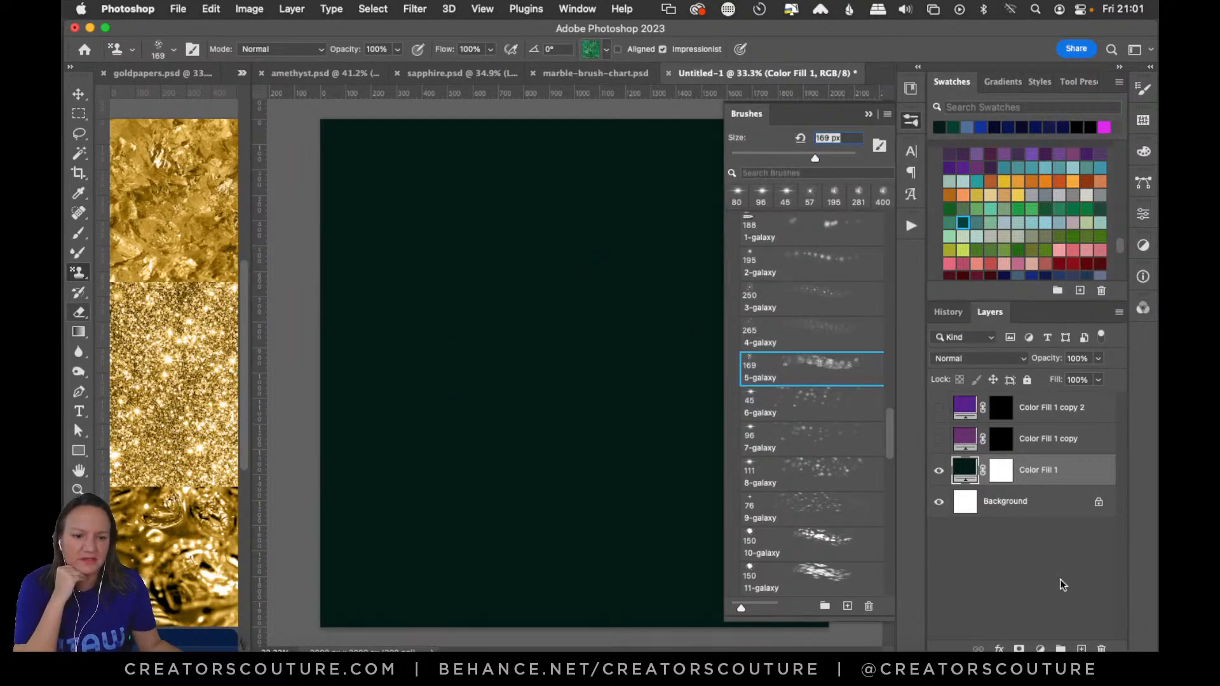
Add a new layer above Color Fill 1 copy 2 and try a 5-galaxy pattern stroke on it
{"action": "left_click", "coordinate": [1037, 413]}
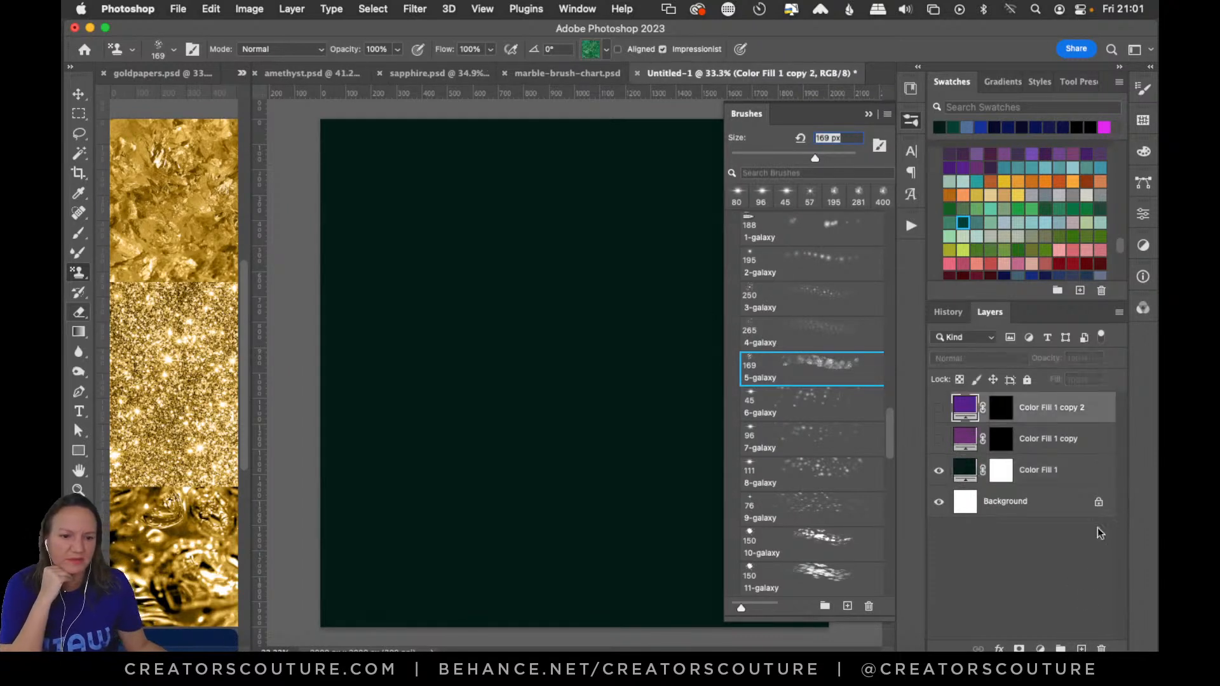
{"action": "left_click", "coordinate": [1078, 646]}
{"action": "mouse_move", "coordinate": [588, 292]}
{"action": "left_mouse_down"}
{"action": "mouse_move", "coordinate": [531, 387]}
{"action": "mouse_move", "coordinate": [541, 475]}
{"action": "left_mouse_up"}
{"action": "key", "text": "super+z"}
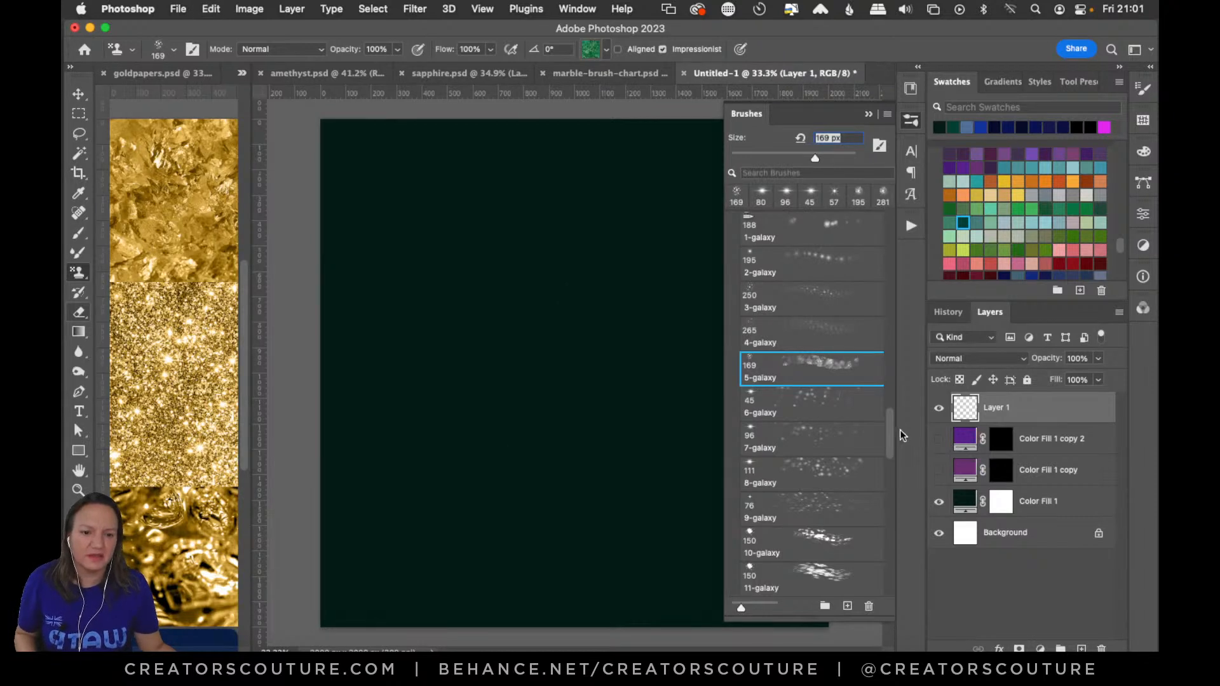
Try a pattern stroke with the 13-galaxy brush at 197 px across the upper left of the canvas
{"action": "scroll", "coordinate": [858, 401], "scroll_direction": "down", "scroll_amount": 5}
{"action": "left_click", "coordinate": [824, 453]}
{"action": "mouse_move", "coordinate": [575, 210]}
{"action": "left_mouse_down"}
{"action": "mouse_move", "coordinate": [572, 280]}
{"action": "mouse_move", "coordinate": [464, 379]}
{"action": "left_mouse_up"}
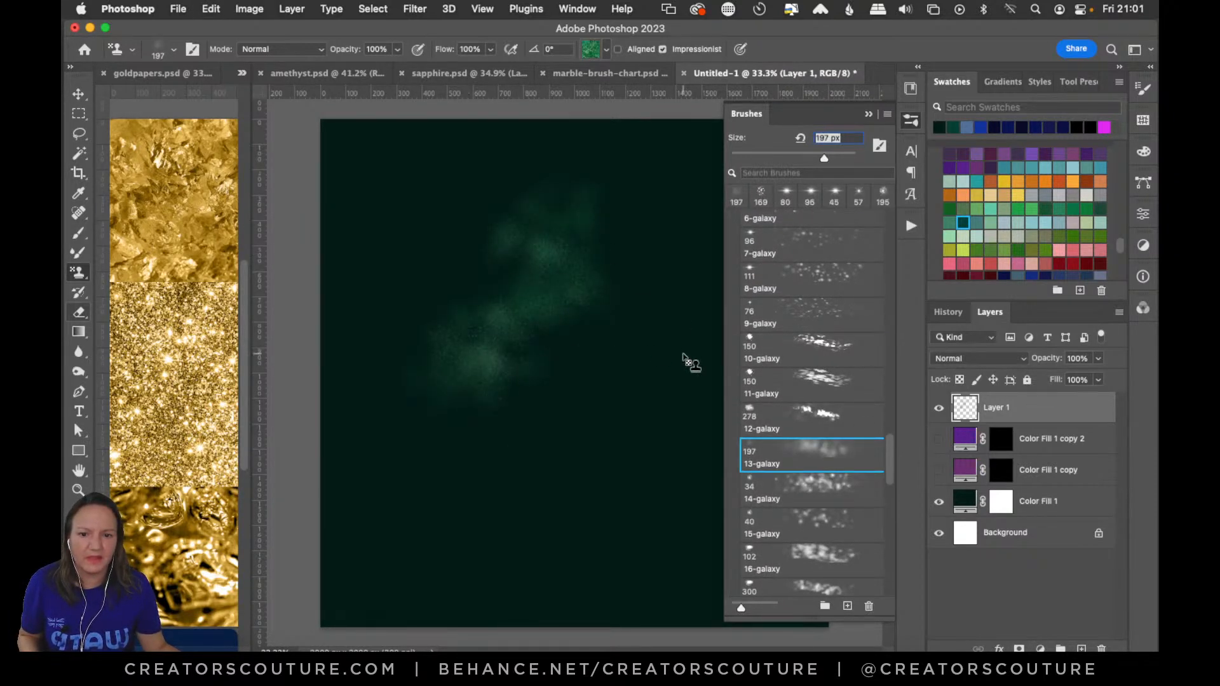
{"action": "key", "text": "super+z"}
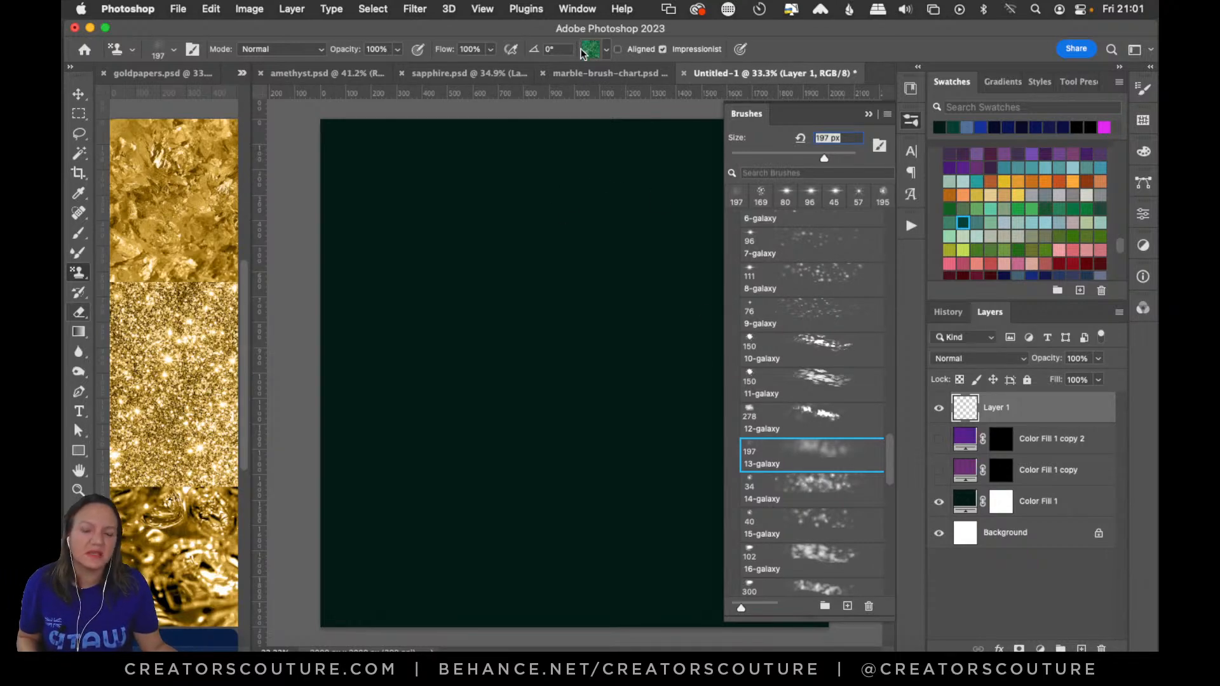
Compare the brush texture with the finished amethyst artwork and return to the untitled document
{"action": "left_click", "coordinate": [608, 73]}
{"action": "left_click", "coordinate": [328, 73]}
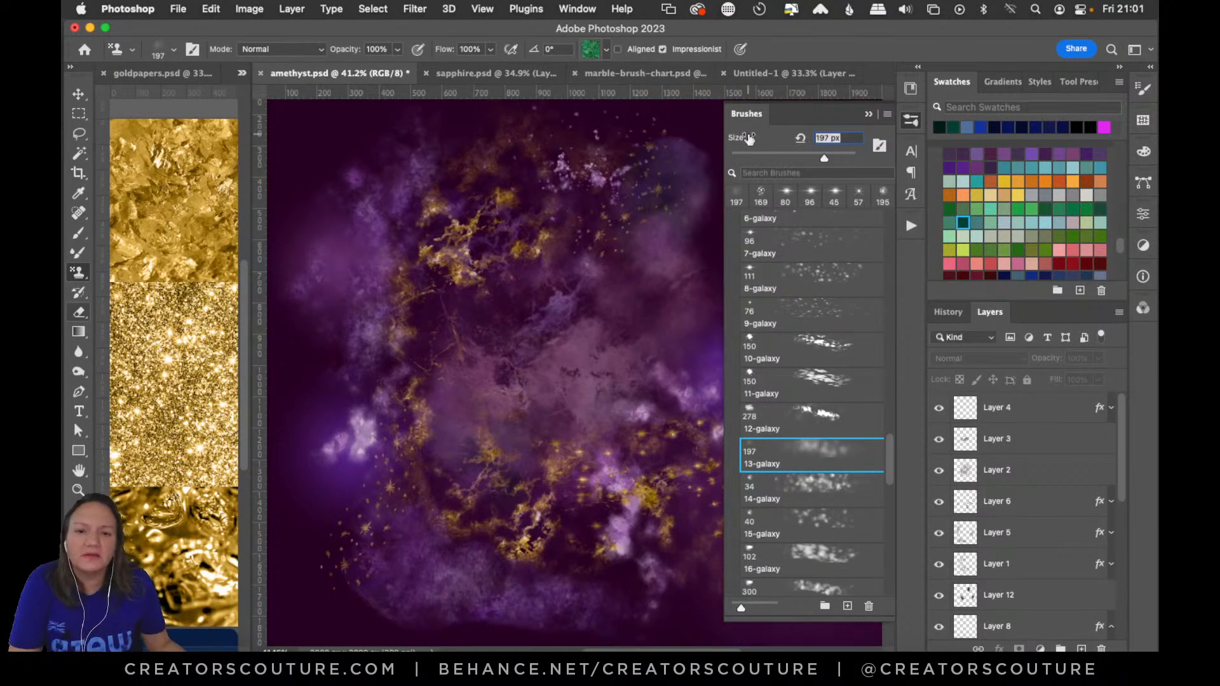
{"action": "left_click", "coordinate": [741, 73]}
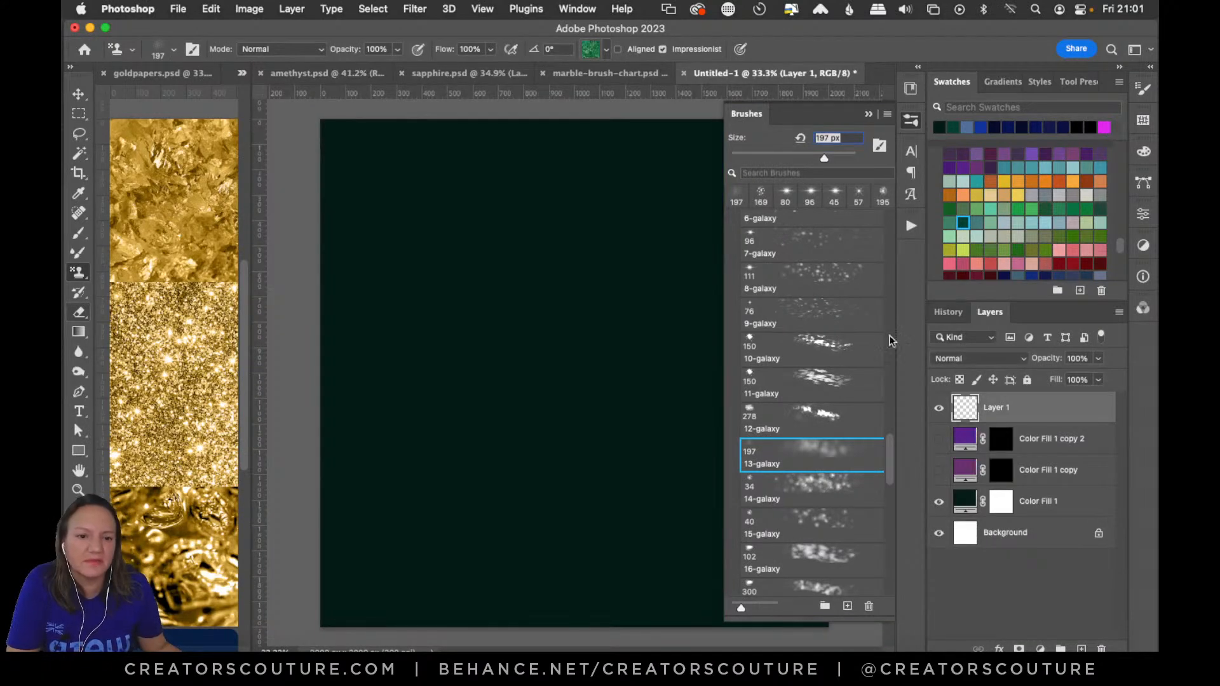
Try a pattern stroke with the 5-marble brush at 281 px on Layer 1
{"action": "scroll", "coordinate": [885, 490], "scroll_direction": "up", "scroll_amount": 15}
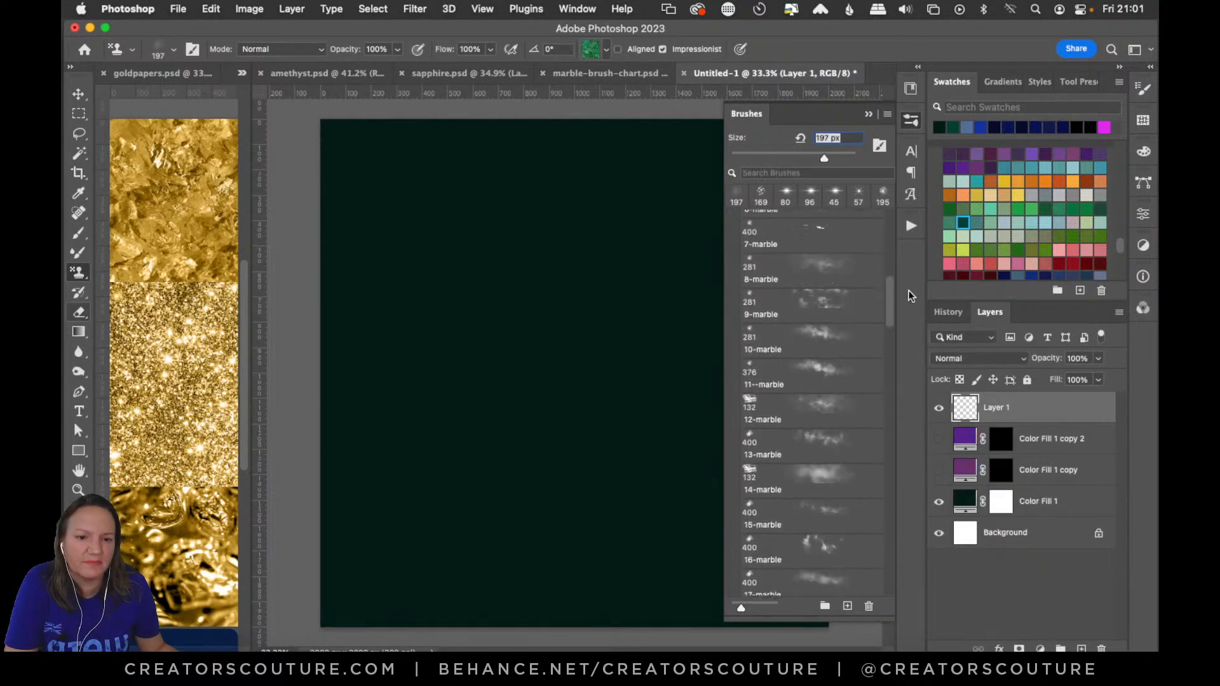
{"action": "scroll", "coordinate": [891, 291], "scroll_direction": "up", "scroll_amount": 3}
{"action": "left_click", "coordinate": [806, 292]}
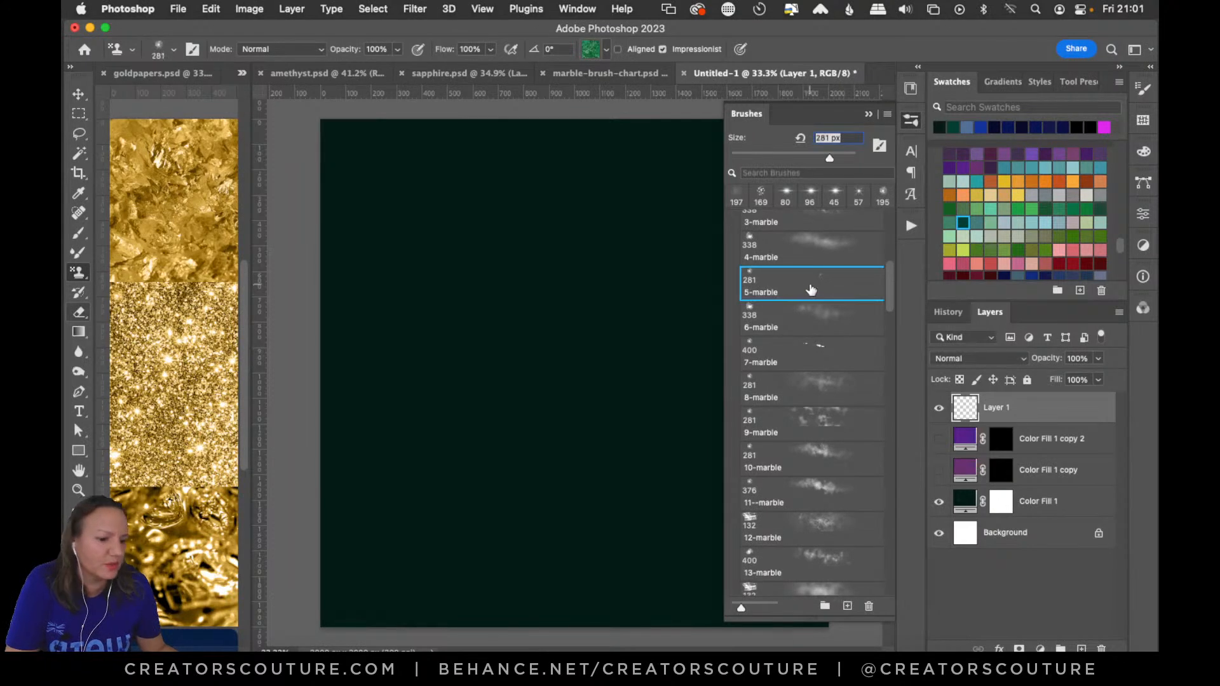
{"action": "mouse_move", "coordinate": [586, 248]}
{"action": "left_mouse_down"}
{"action": "mouse_move", "coordinate": [542, 230]}
{"action": "mouse_move", "coordinate": [503, 306]}
{"action": "mouse_move", "coordinate": [459, 340]}
{"action": "left_mouse_up"}
{"action": "key", "text": "super+z"}
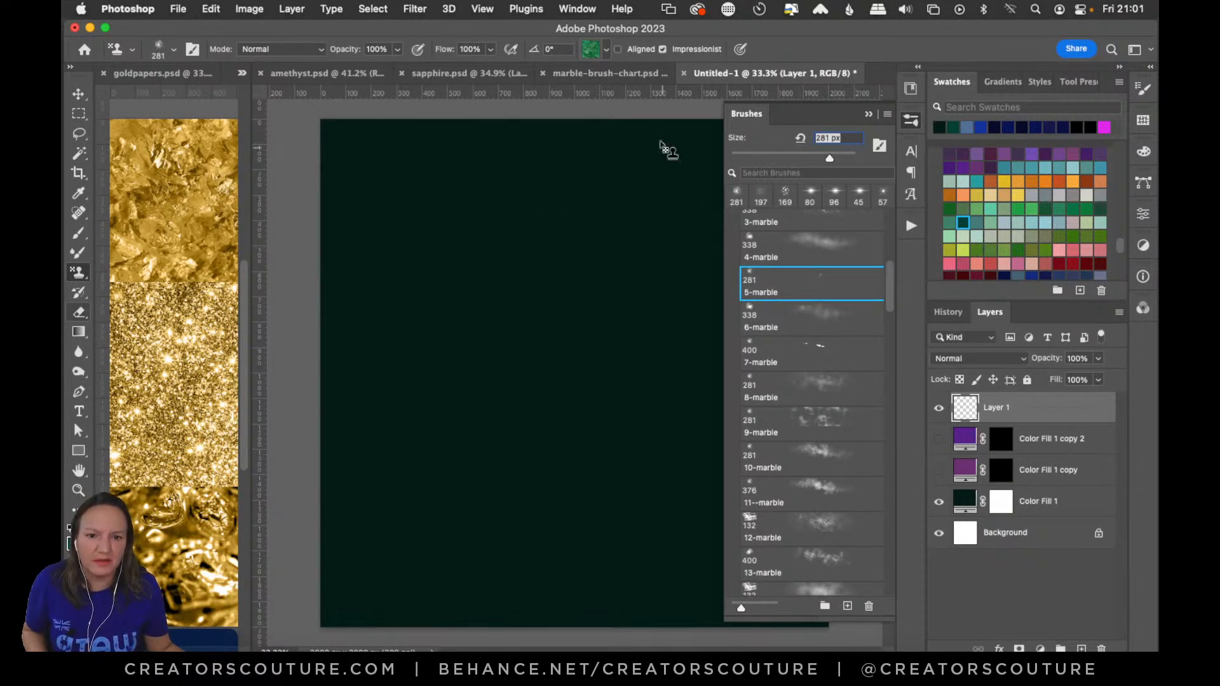
Switch the Pattern Stamp to the first bright green pattern in the emerald group
{"action": "left_click", "coordinate": [592, 50]}
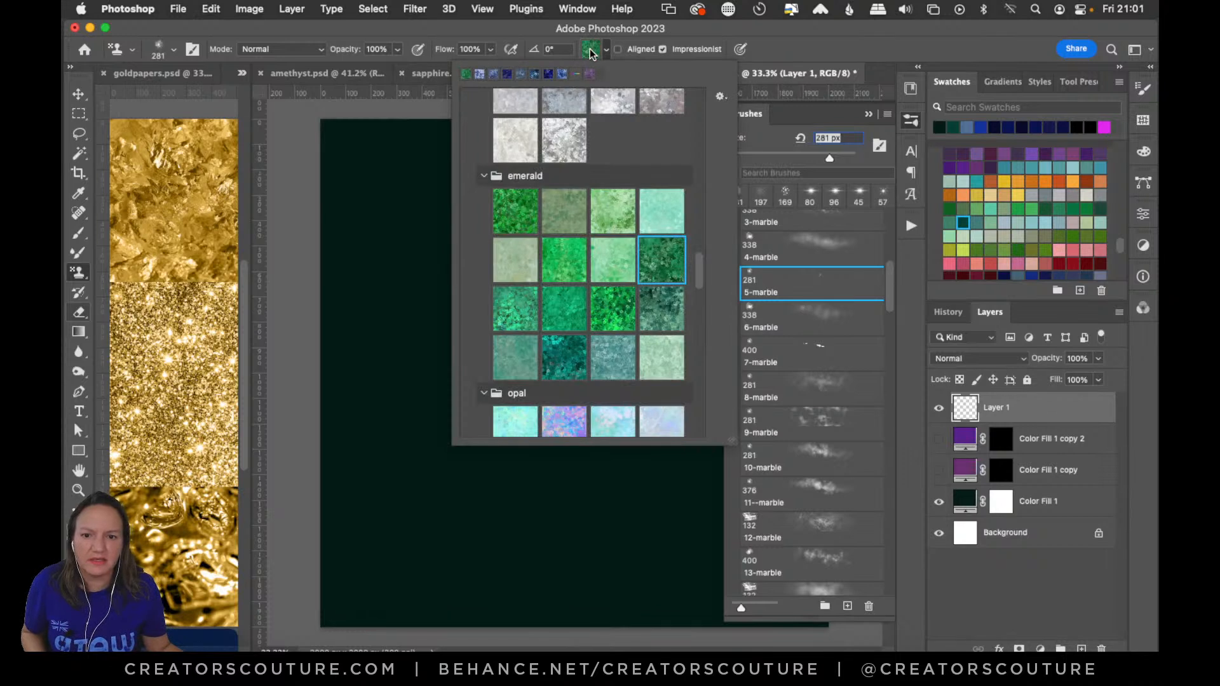
{"action": "left_click", "coordinate": [515, 220]}
{"action": "left_click", "coordinate": [777, 47]}
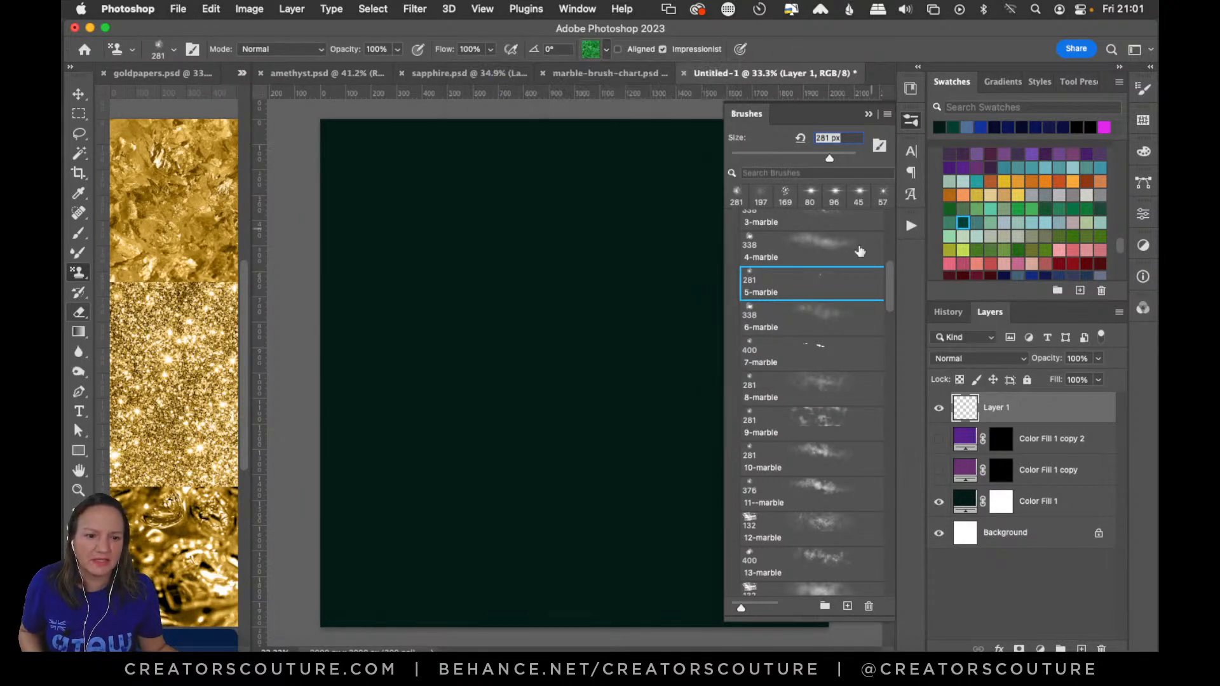
Try a bright green pattern stroke with the 7-marble brush at 400 px on Layer 1
{"action": "left_click", "coordinate": [801, 347]}
{"action": "mouse_move", "coordinate": [572, 223]}
{"action": "left_mouse_down"}
{"action": "mouse_move", "coordinate": [540, 349]}
{"action": "mouse_move", "coordinate": [439, 412]}
{"action": "left_mouse_up"}
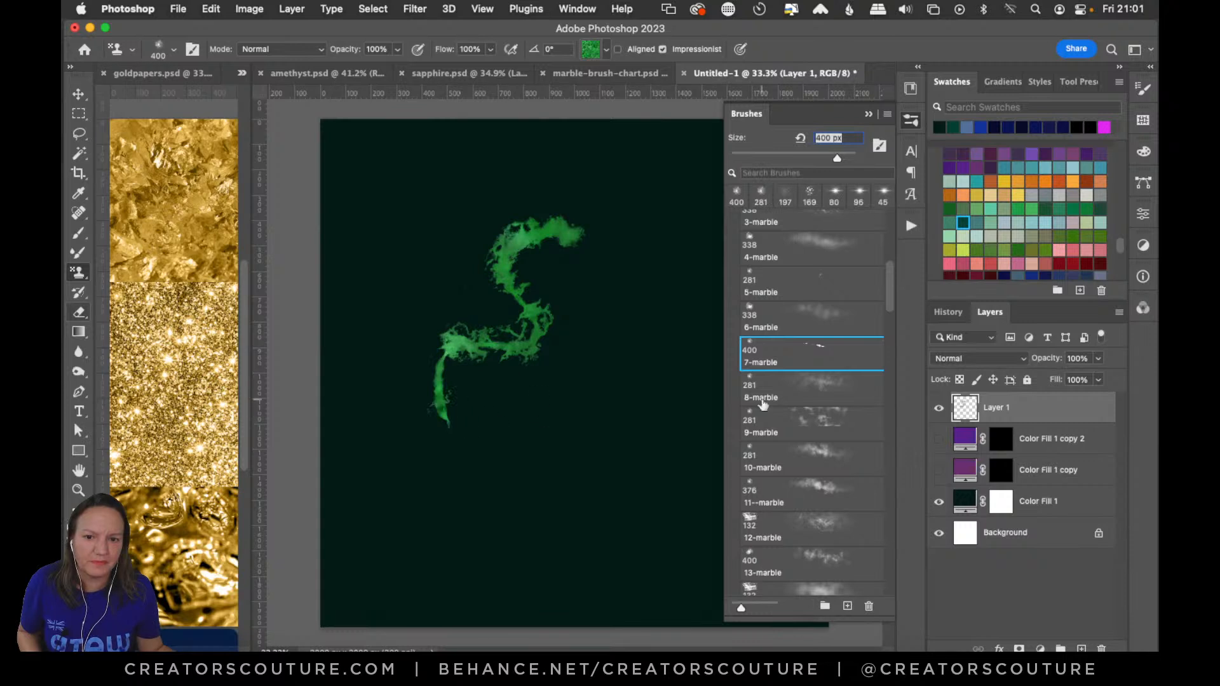
{"action": "key", "text": "super+z"}
Try bright green pattern strokes with the 8-marble brush at 281 px diagonally across the upper canvas
{"action": "left_click", "coordinate": [814, 392]}
{"action": "mouse_move", "coordinate": [591, 239]}
{"action": "left_mouse_down"}
{"action": "mouse_move", "coordinate": [539, 314]}
{"action": "mouse_move", "coordinate": [476, 370]}
{"action": "mouse_move", "coordinate": [521, 452]}
{"action": "left_mouse_up"}
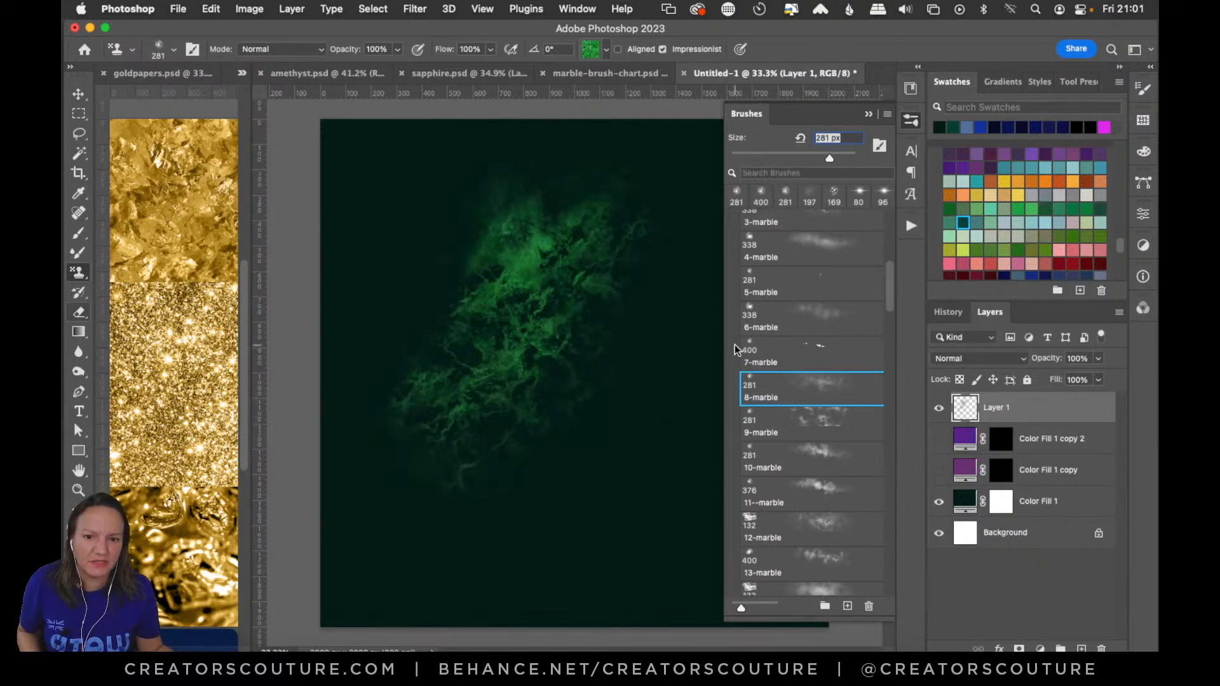
{"action": "key", "text": "super+z"}
{"action": "left_click", "coordinate": [918, 128]}
{"action": "mouse_move", "coordinate": [655, 210]}
{"action": "left_mouse_down"}
{"action": "mouse_move", "coordinate": [621, 251]}
{"action": "mouse_move", "coordinate": [452, 359]}
{"action": "left_mouse_up"}
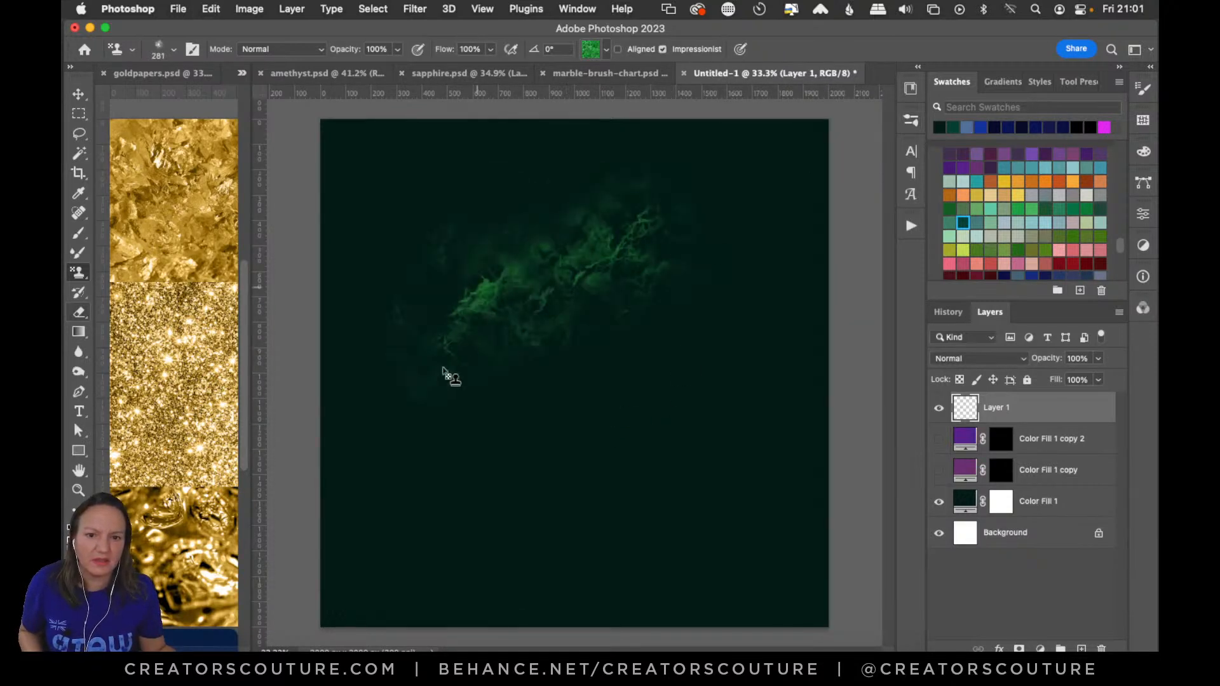
Darken the green of the Color Fill 1 layer slightly and make Layer 1 active again
{"action": "double_click", "coordinate": [963, 503]}
{"action": "left_click_drag", "start_coordinate": [871, 565], "coordinate": [877, 567]}
{"action": "left_click", "coordinate": [1036, 381]}
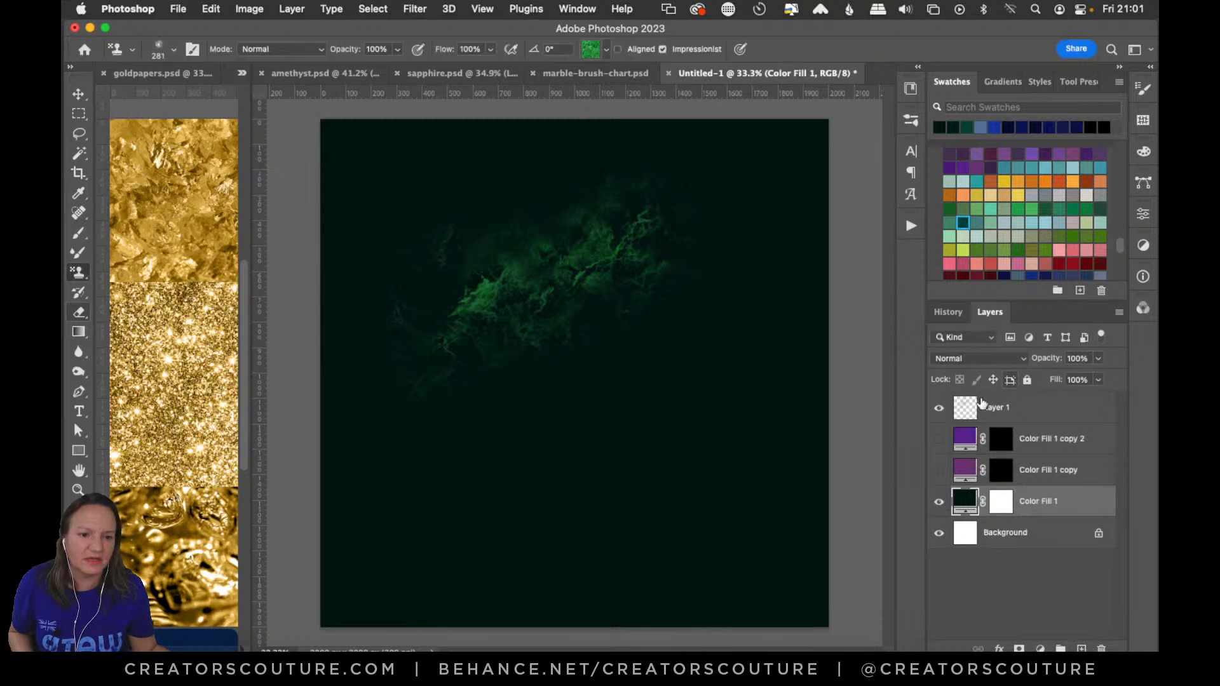
{"action": "left_click", "coordinate": [1020, 420]}
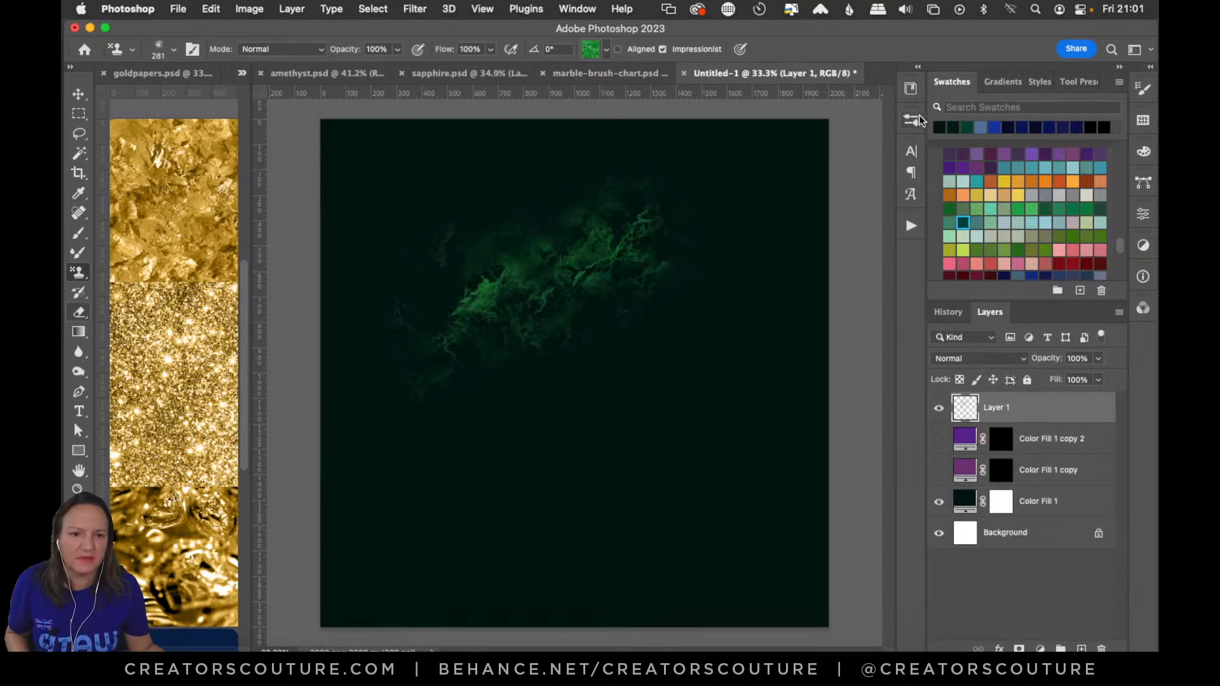
Test the 9-marble, 10-marble and 11-marble brushes on the lower part of the canvas
{"action": "right_click", "coordinate": [874, 326]}
{"action": "left_click", "coordinate": [770, 438]}
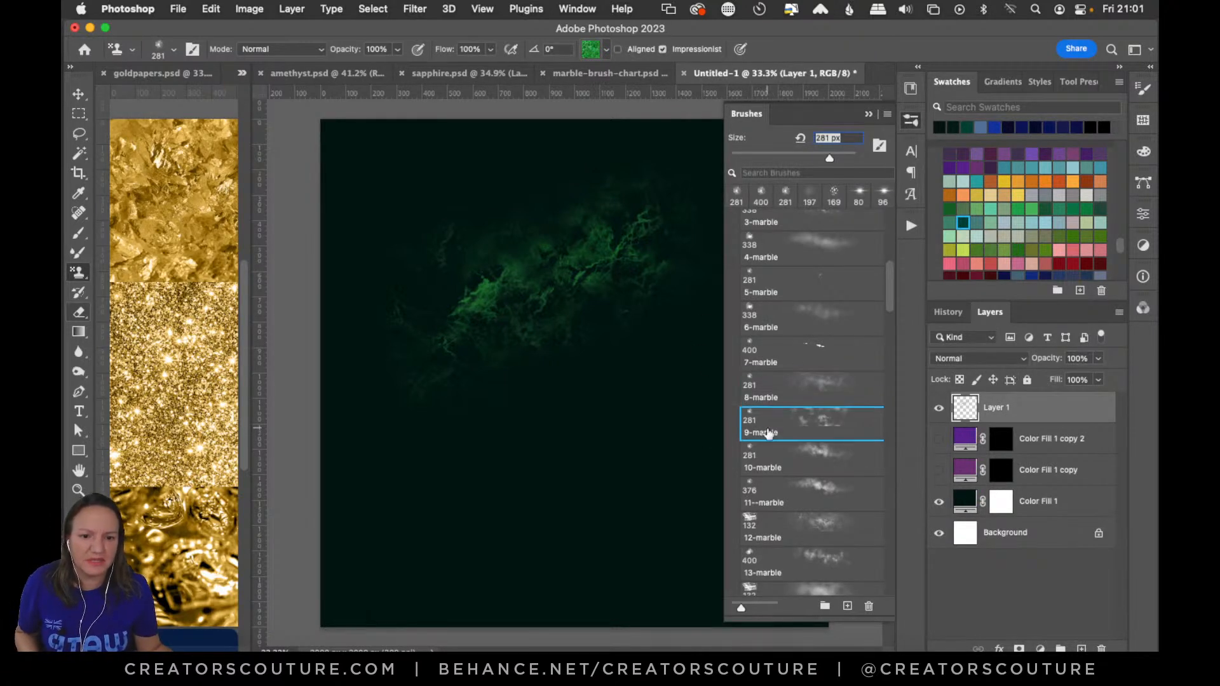
{"action": "left_click", "coordinate": [805, 460]}
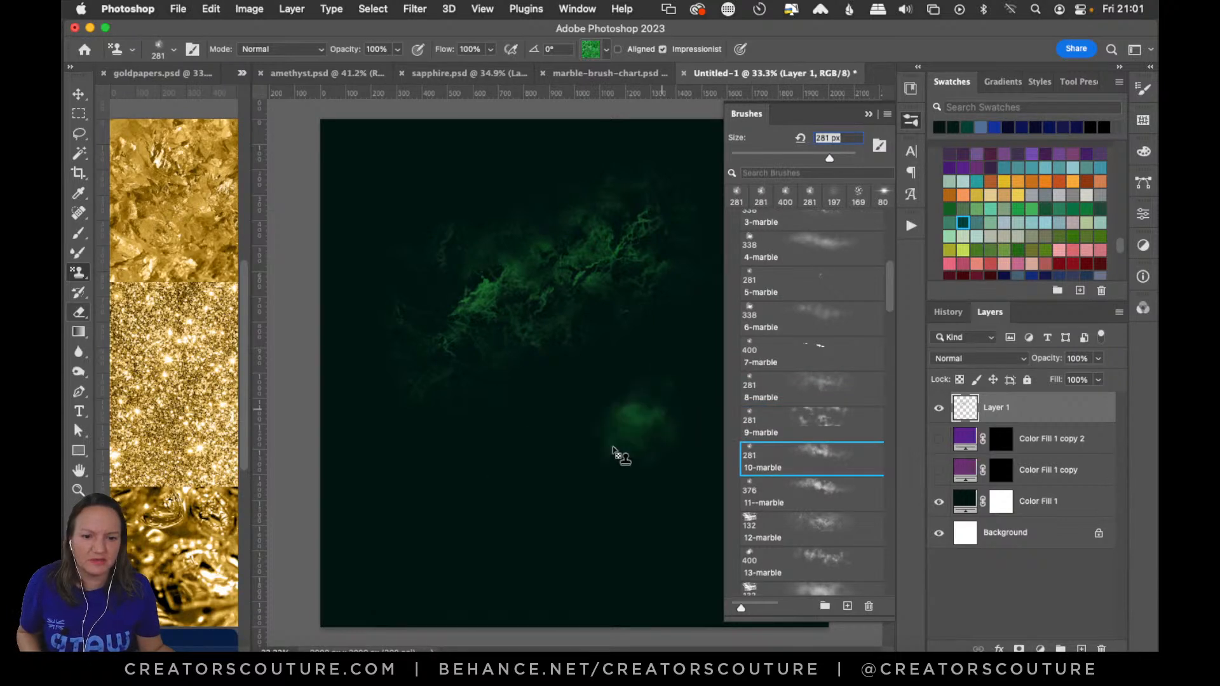
{"action": "left_click", "coordinate": [807, 498]}
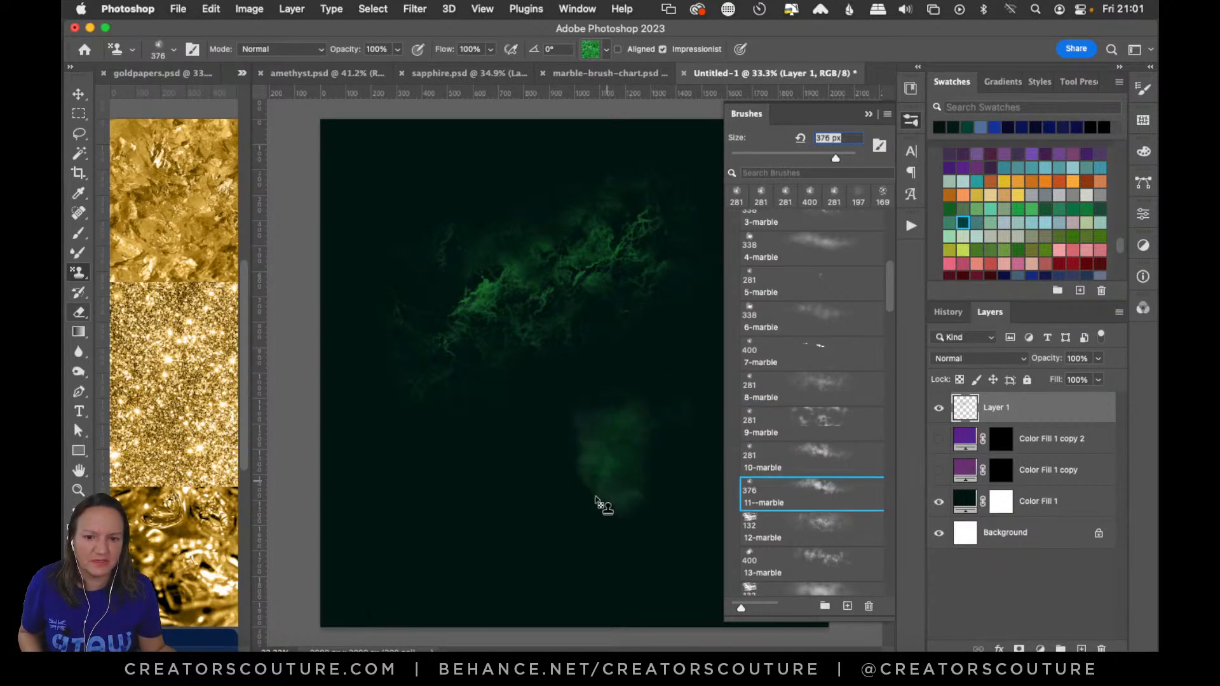
Switch to the 12-marble brush at 132 px, try strokes with it, and undo all test strokes on Layer 1
{"action": "left_click", "coordinate": [813, 533]}
{"action": "mouse_move", "coordinate": [642, 445]}
{"action": "left_mouse_down"}
{"action": "mouse_move", "coordinate": [585, 458]}
{"action": "mouse_move", "coordinate": [578, 553]}
{"action": "left_mouse_up"}
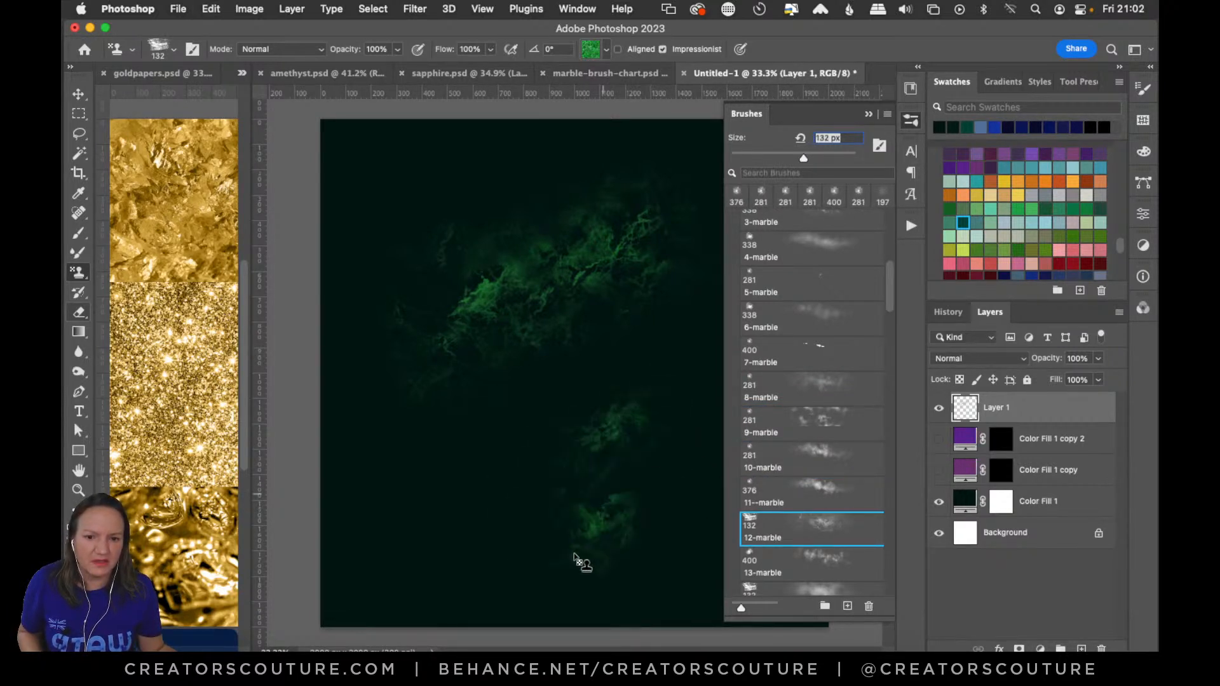
{"action": "key", "text": "super+z"}
{"action": "mouse_move", "coordinate": [537, 198]}
{"action": "left_mouse_down"}
{"action": "mouse_move", "coordinate": [486, 282]}
{"action": "mouse_move", "coordinate": [396, 303]}
{"action": "mouse_move", "coordinate": [458, 454]}
{"action": "left_mouse_up"}
{"action": "key", "text": "super+z"}
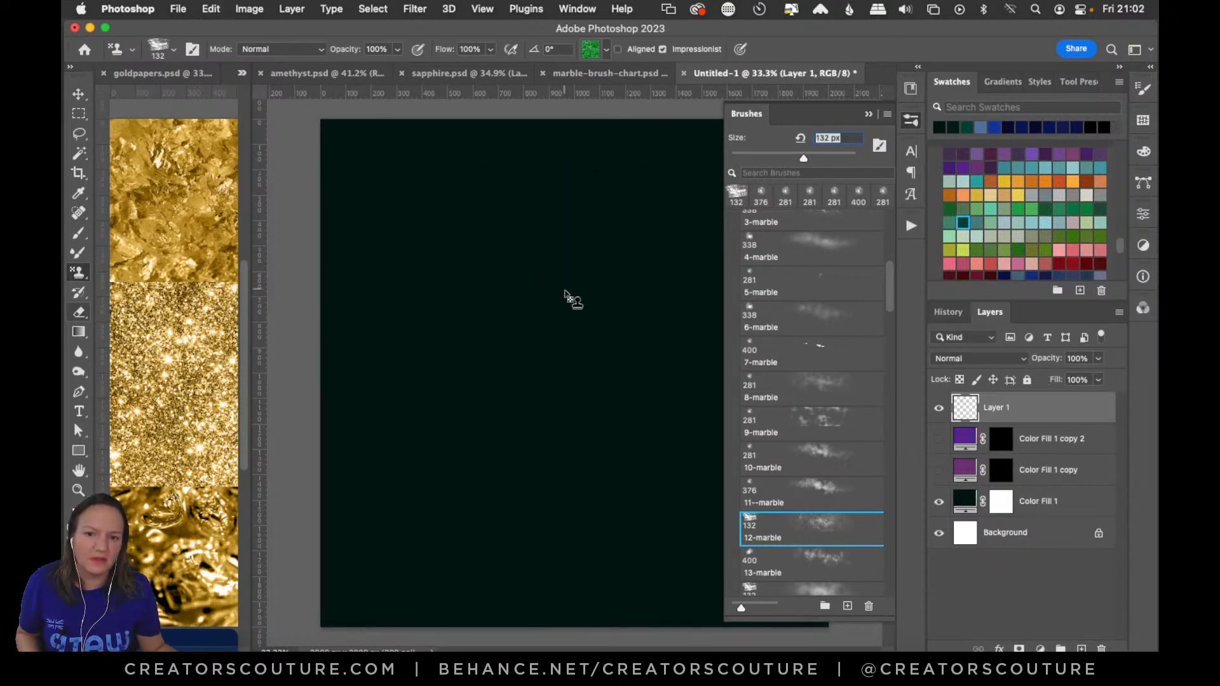
Enlarge the 12-marble brush to 175 px and test a stroke over the canvas's upper left area
{"action": "key", "text": "bracketright"}
{"action": "key", "text": "bracketright"}
{"action": "mouse_move", "coordinate": [525, 190]}
{"action": "left_mouse_down"}
{"action": "mouse_move", "coordinate": [408, 292]}
{"action": "mouse_move", "coordinate": [420, 407]}
{"action": "left_mouse_up"}
{"action": "left_click", "coordinate": [911, 121]}
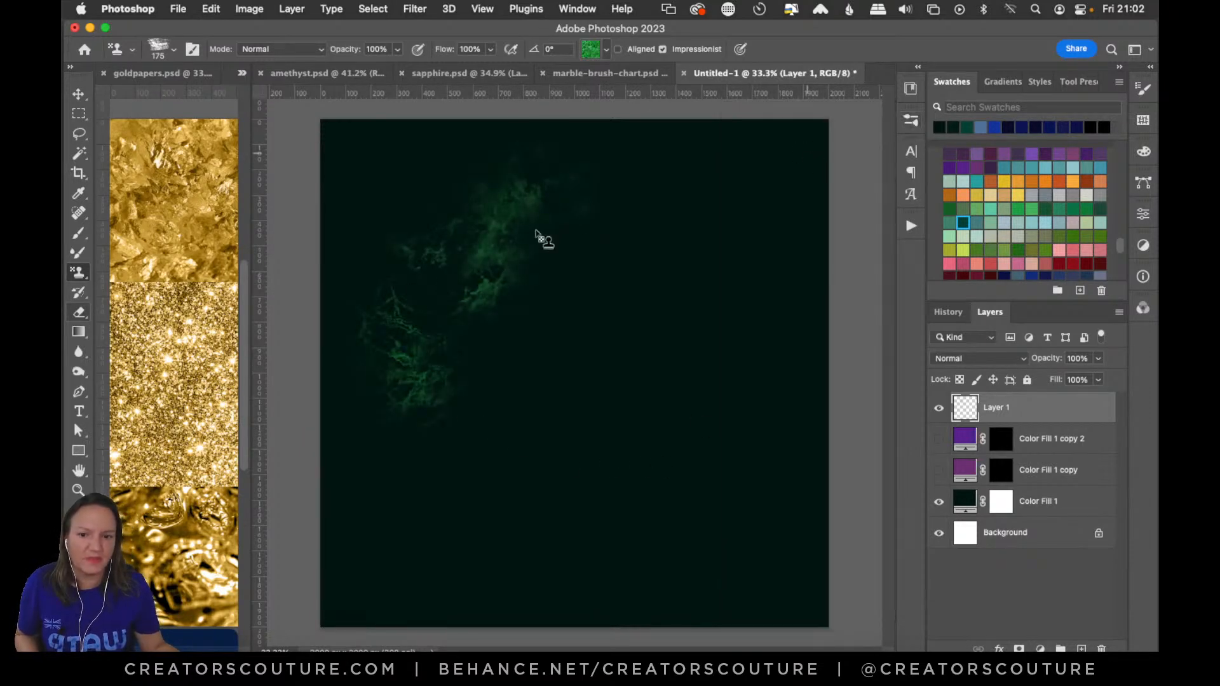
{"action": "key", "text": "super+z"}
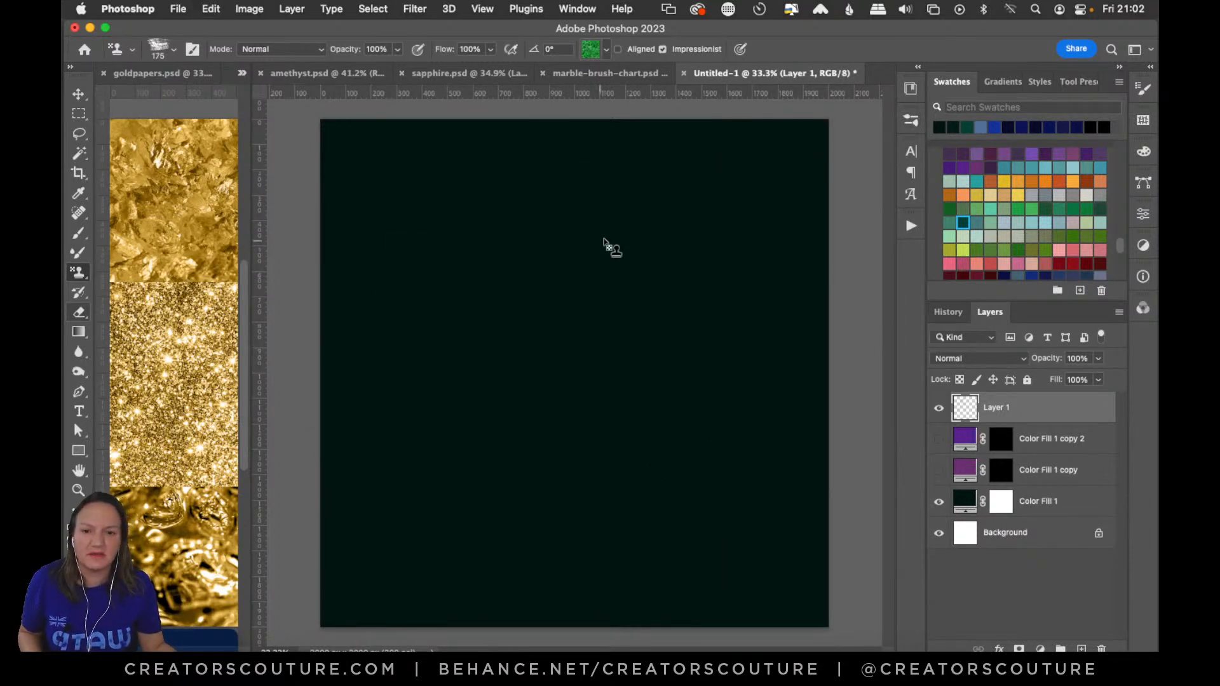
Discard a wide test stroke and paint soft green marble texture down the canvas's upper left area with the 12-marble brush
{"action": "mouse_move", "coordinate": [696, 180]}
{"action": "left_mouse_down"}
{"action": "mouse_move", "coordinate": [562, 205]}
{"action": "mouse_move", "coordinate": [521, 248]}
{"action": "mouse_move", "coordinate": [443, 274]}
{"action": "left_mouse_up"}
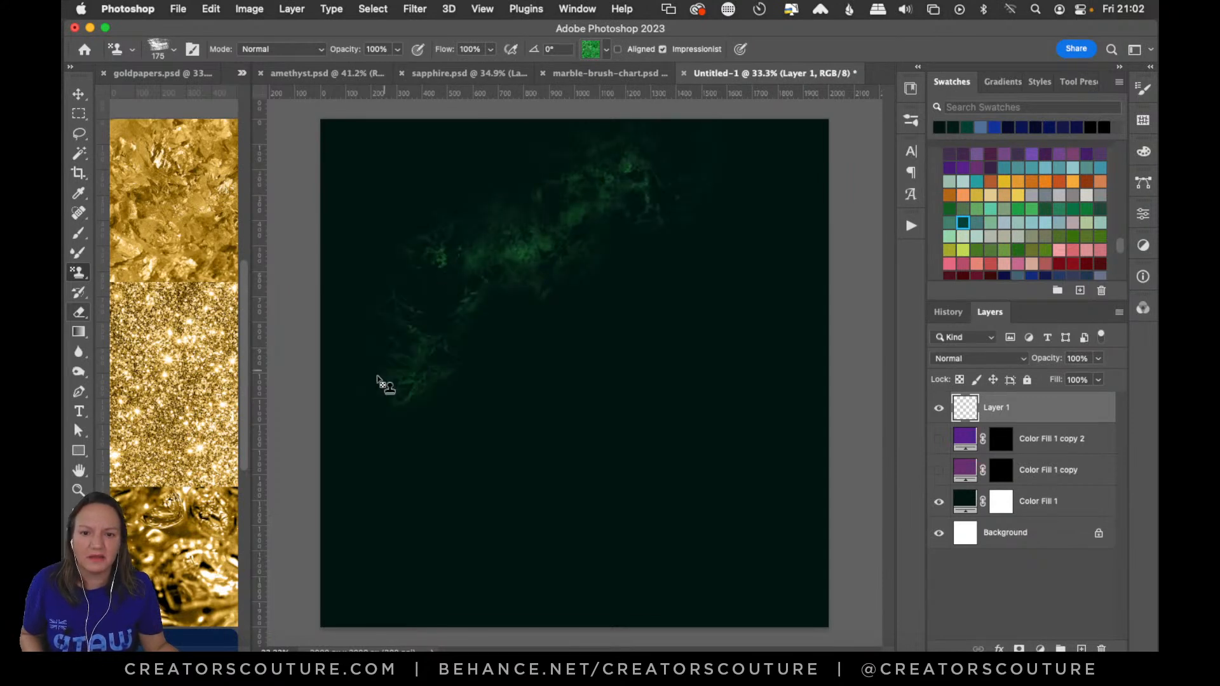
{"action": "key", "text": "super+z"}
{"action": "mouse_move", "coordinate": [578, 213]}
{"action": "left_mouse_down"}
{"action": "mouse_move", "coordinate": [488, 221]}
{"action": "mouse_move", "coordinate": [384, 356]}
{"action": "mouse_move", "coordinate": [401, 402]}
{"action": "left_mouse_up"}
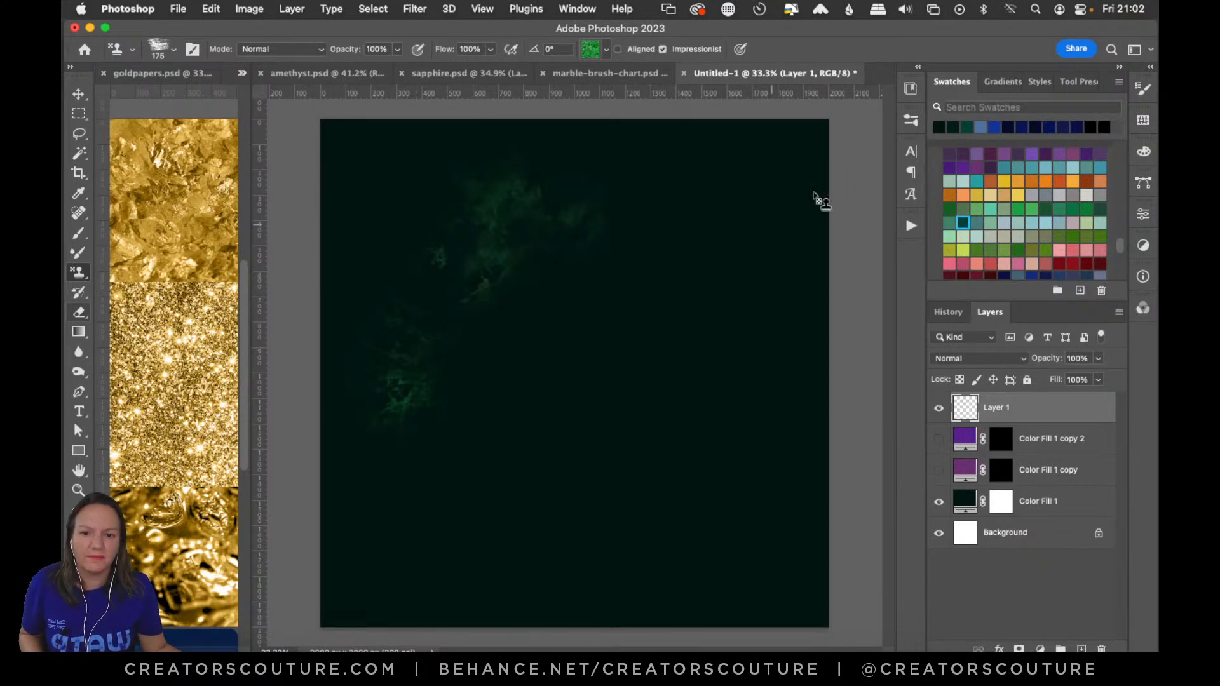
Paint more green marble texture along the right side and diagonally across the canvas's lower right with the 175 px 12-marble brush
{"action": "left_click", "coordinate": [915, 122]}
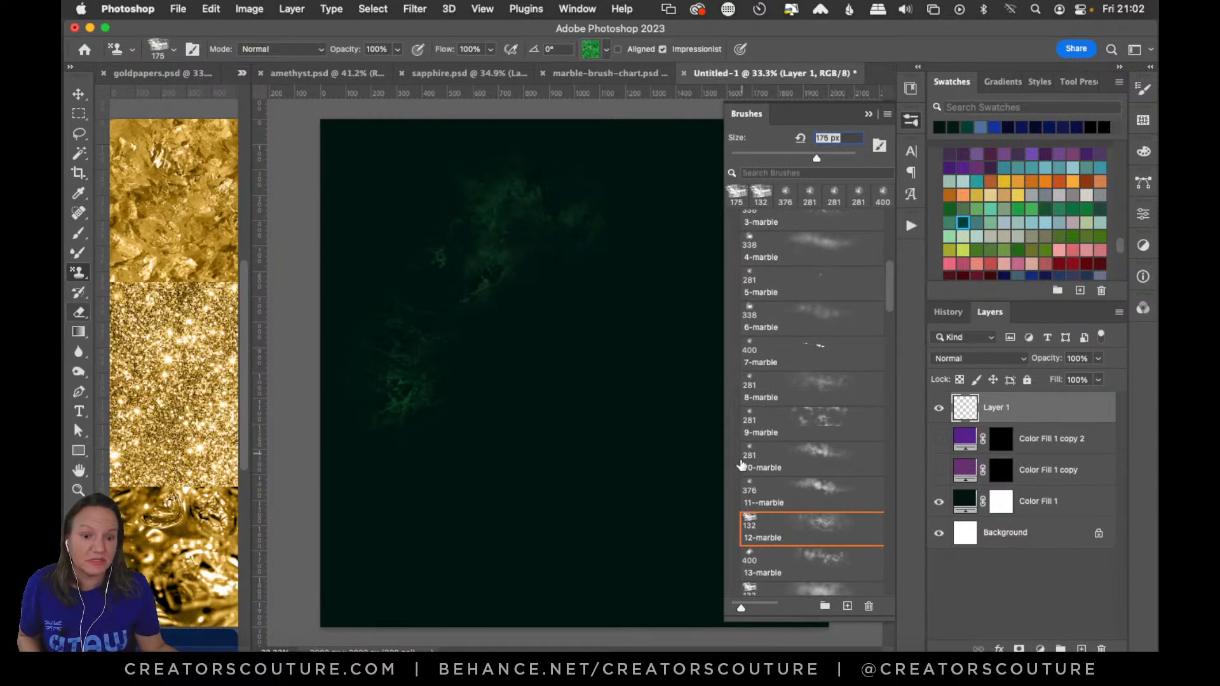
{"action": "left_click", "coordinate": [911, 121]}
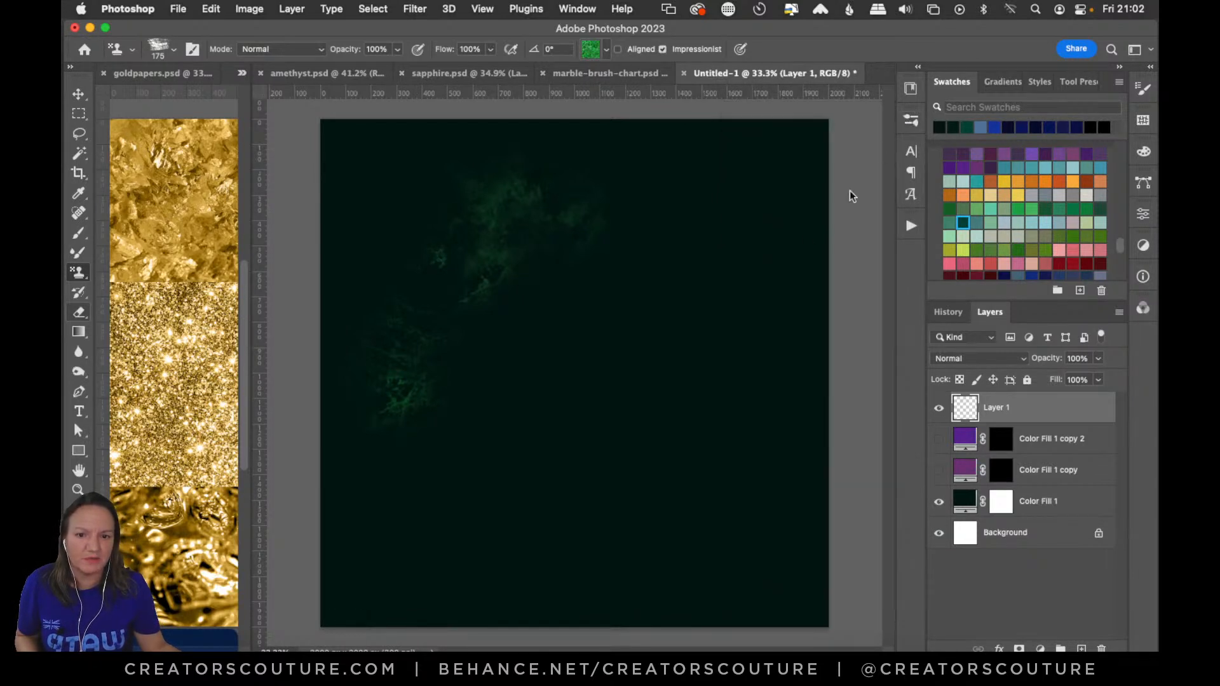
{"action": "mouse_move", "coordinate": [706, 381]}
{"action": "left_mouse_down"}
{"action": "mouse_move", "coordinate": [697, 409]}
{"action": "mouse_move", "coordinate": [617, 439]}
{"action": "mouse_move", "coordinate": [507, 519]}
{"action": "mouse_move", "coordinate": [508, 552]}
{"action": "left_mouse_up"}
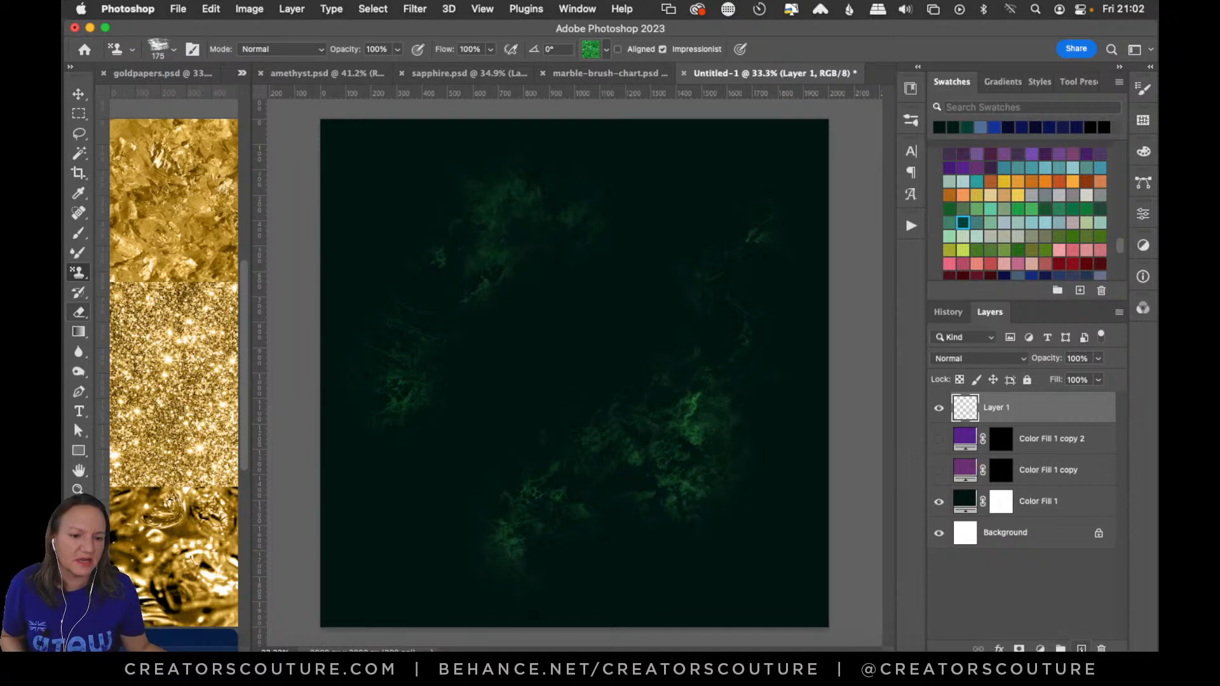
Create a new layer above Layer 1 and apply the Gold 19 style to it
{"action": "left_click", "coordinate": [1082, 649]}
{"action": "left_click", "coordinate": [1040, 81]}
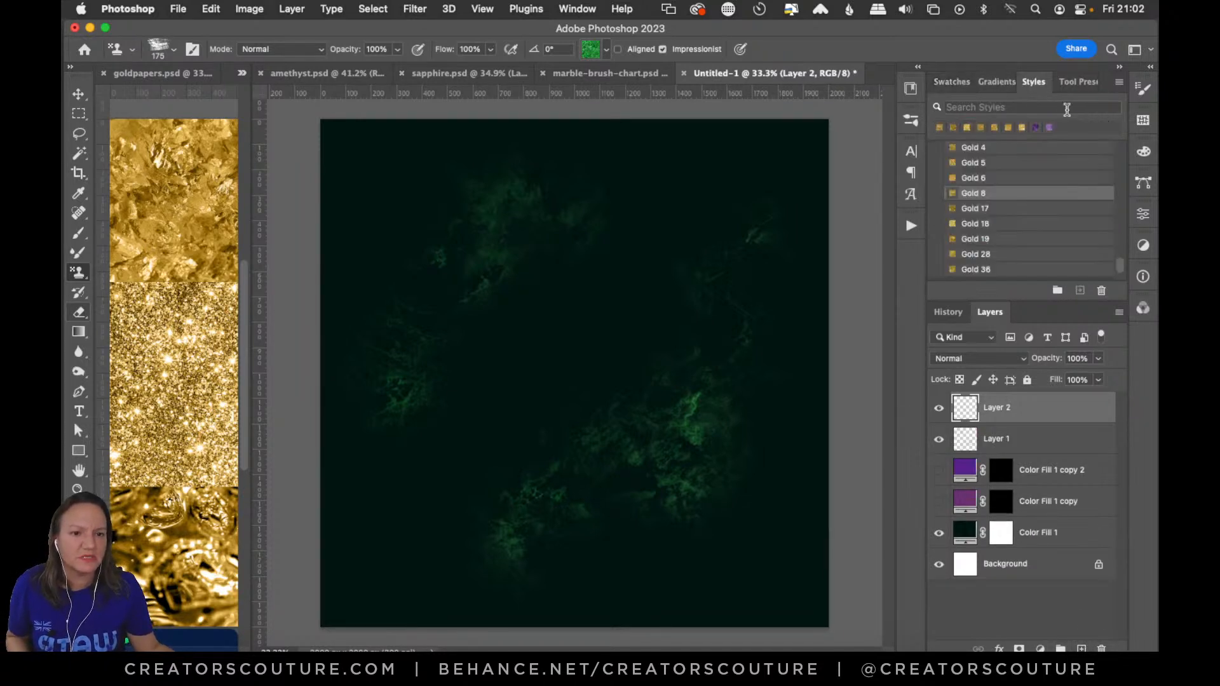
{"action": "left_click", "coordinate": [990, 224]}
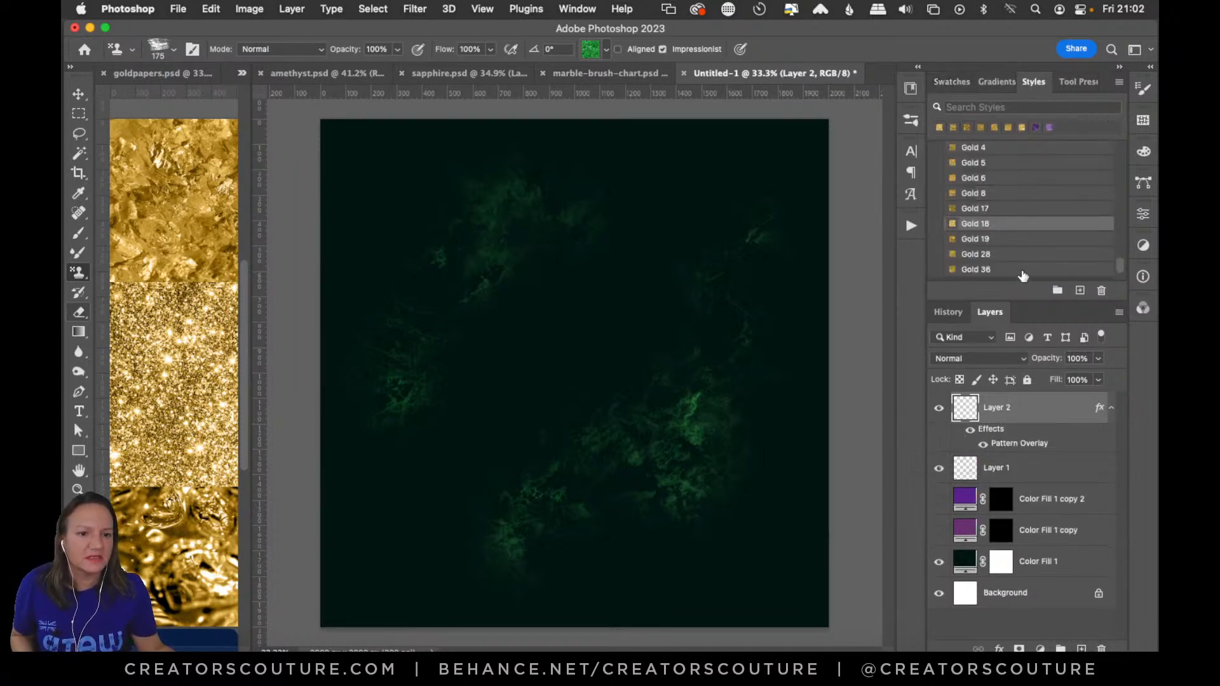
{"action": "left_click", "coordinate": [987, 240]}
Try gold strokes in the upper left with the 13-marble brush at 400 px and the 14-marble brush at 132 px
{"action": "left_click", "coordinate": [911, 120]}
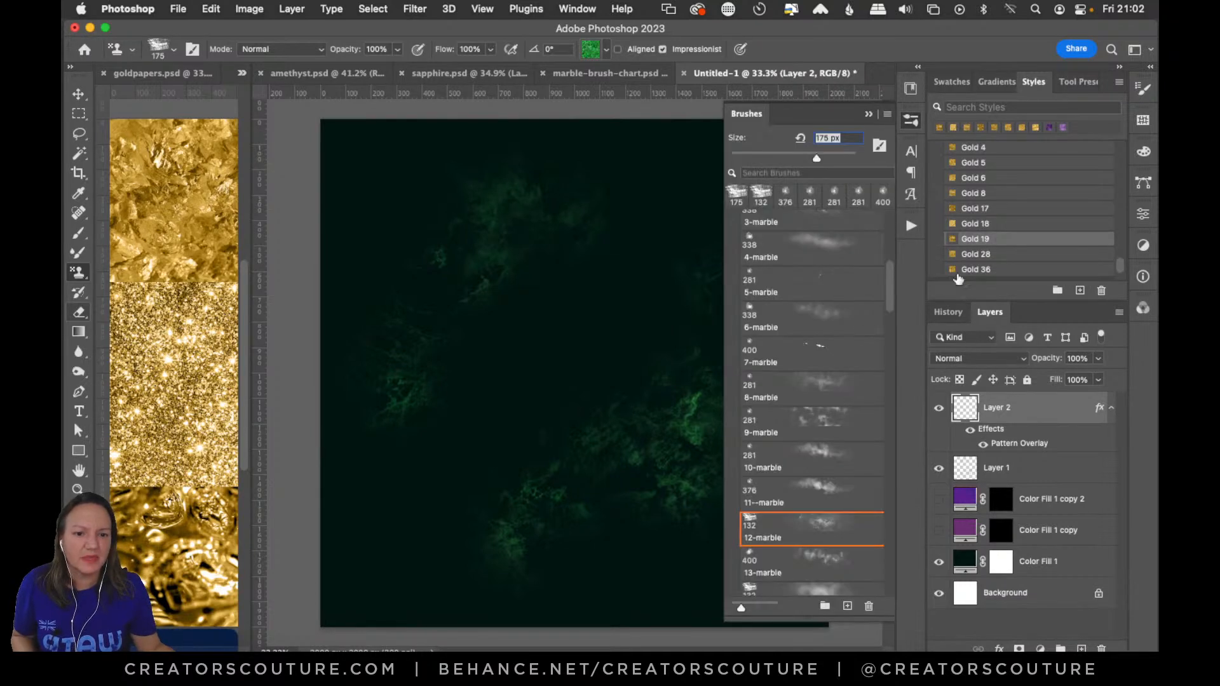
{"action": "scroll", "coordinate": [895, 296], "scroll_direction": "down", "scroll_amount": 5}
{"action": "left_click", "coordinate": [812, 378]}
{"action": "mouse_move", "coordinate": [582, 229]}
{"action": "left_mouse_down"}
{"action": "mouse_move", "coordinate": [517, 321]}
{"action": "mouse_move", "coordinate": [445, 382]}
{"action": "left_mouse_up"}
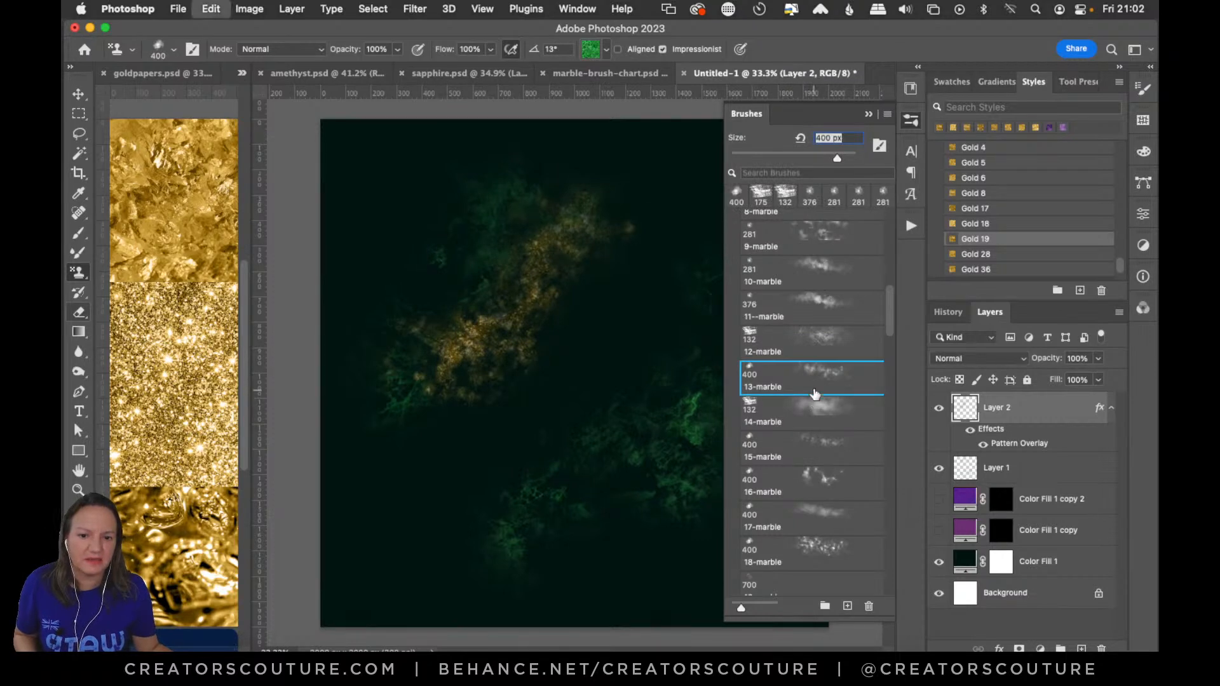
{"action": "key", "text": "super+z"}
{"action": "left_click", "coordinate": [794, 418]}
{"action": "left_click_drag", "start_coordinate": [492, 213], "coordinate": [448, 438]}
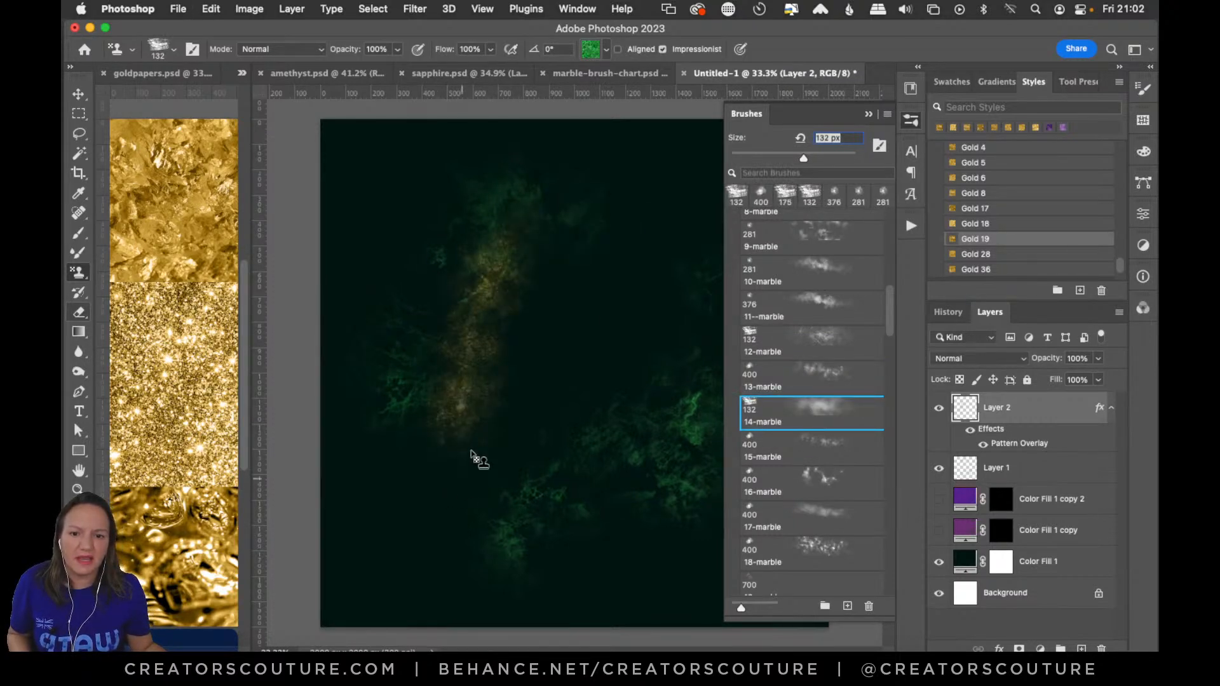
{"action": "key", "text": "super+z"}
Paint gold marble texture over the canvas's upper left green patches with the 15-marble brush at 400 px, discarding the first test strokes
{"action": "left_click", "coordinate": [826, 461]}
{"action": "left_click_drag", "start_coordinate": [538, 253], "coordinate": [436, 393]}
{"action": "key", "text": "super+z"}
{"action": "left_click_drag", "start_coordinate": [488, 256], "coordinate": [389, 300]}
{"action": "key", "text": "super+z"}
{"action": "mouse_move", "coordinate": [508, 191]}
{"action": "left_mouse_down"}
{"action": "mouse_move", "coordinate": [445, 231]}
{"action": "mouse_move", "coordinate": [458, 376]}
{"action": "left_mouse_up"}
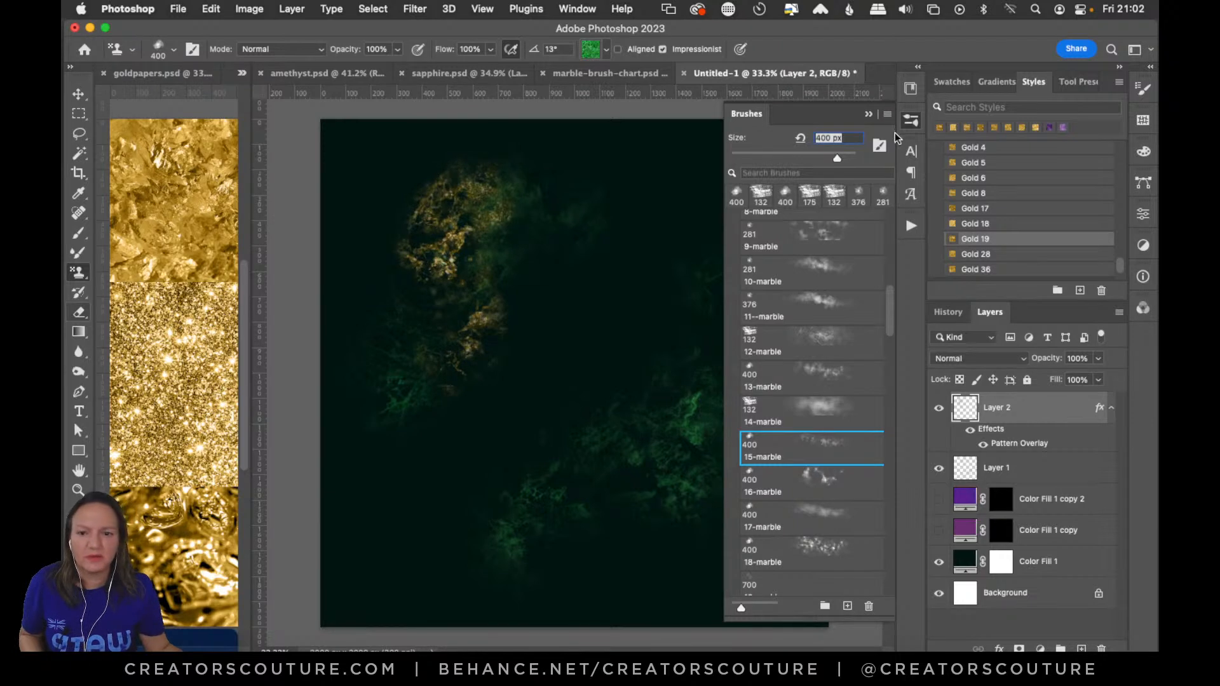
{"action": "left_click", "coordinate": [909, 120]}
Paint gold texture on the canvas's right side and lower left area with the 400 px 15-marble brush, discarding unwanted strokes
{"action": "mouse_move", "coordinate": [737, 414]}
{"action": "left_mouse_down"}
{"action": "mouse_move", "coordinate": [697, 384]}
{"action": "mouse_move", "coordinate": [680, 340]}
{"action": "mouse_move", "coordinate": [612, 407]}
{"action": "left_mouse_up"}
{"action": "key", "text": "super+z"}
{"action": "mouse_move", "coordinate": [754, 312]}
{"action": "left_mouse_down"}
{"action": "mouse_move", "coordinate": [652, 367]}
{"action": "mouse_move", "coordinate": [644, 397]}
{"action": "left_mouse_up"}
{"action": "mouse_move", "coordinate": [604, 483]}
{"action": "left_mouse_down"}
{"action": "mouse_move", "coordinate": [600, 533]}
{"action": "mouse_move", "coordinate": [577, 572]}
{"action": "left_mouse_up"}
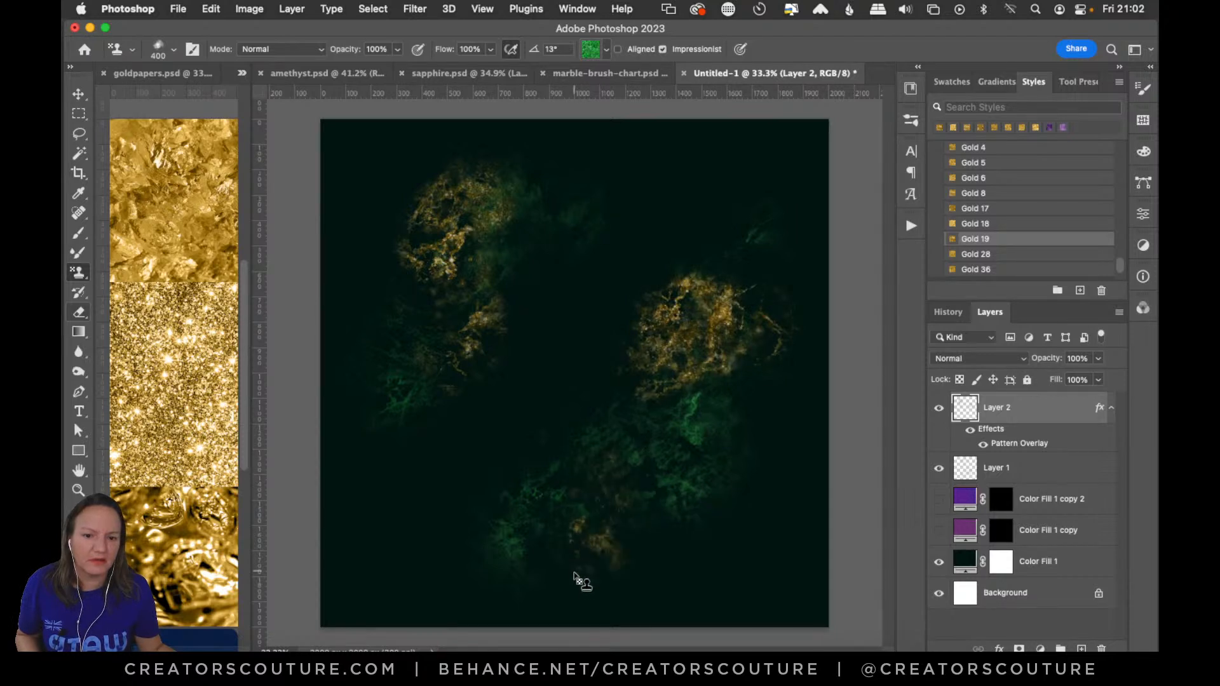
{"action": "left_click_drag", "start_coordinate": [591, 517], "coordinate": [613, 571]}
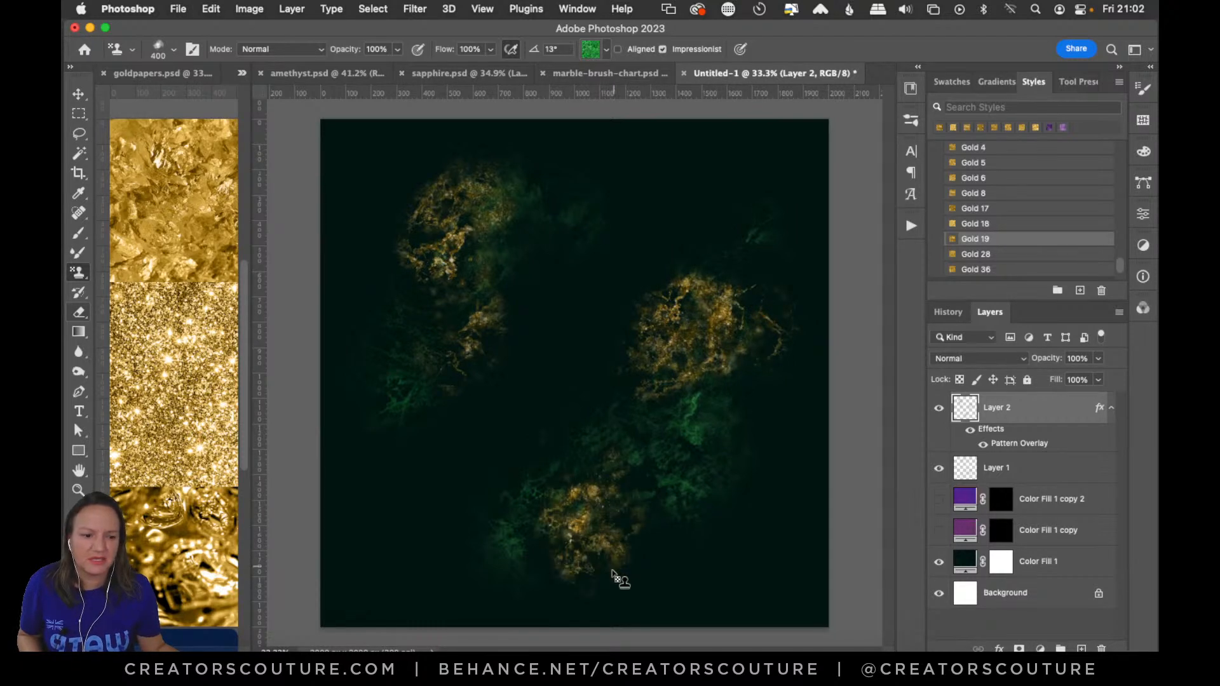
{"action": "key", "text": "super+z"}
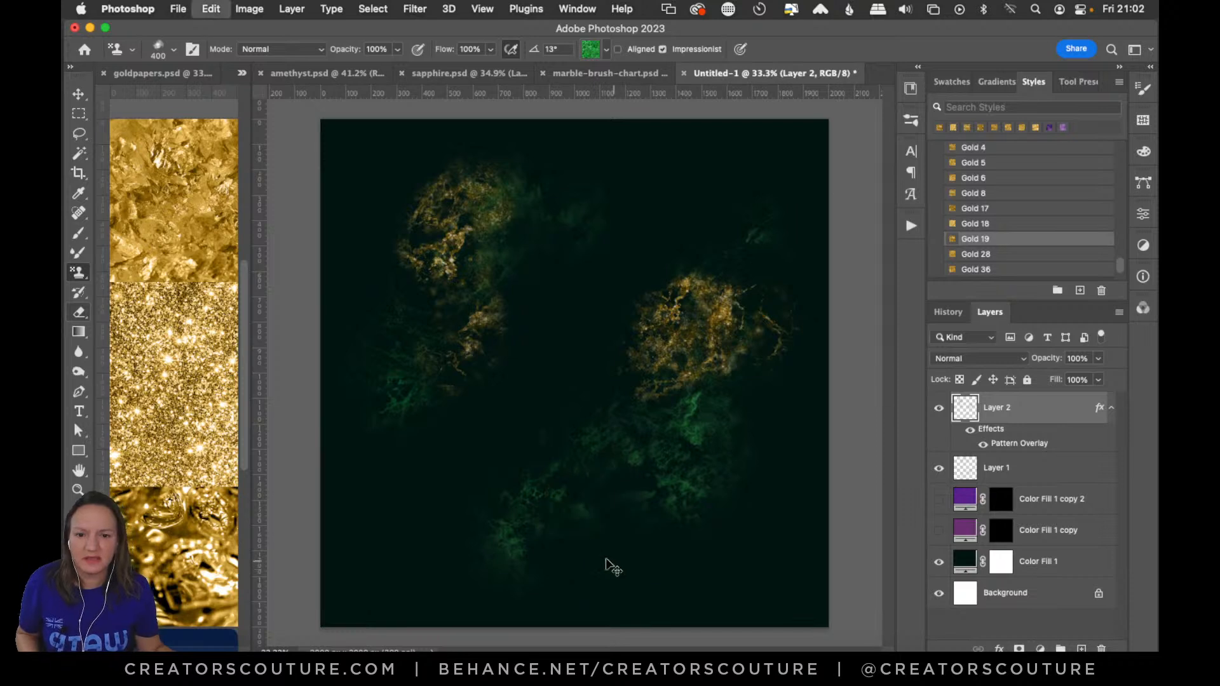
{"action": "left_click_drag", "start_coordinate": [547, 479], "coordinate": [493, 559]}
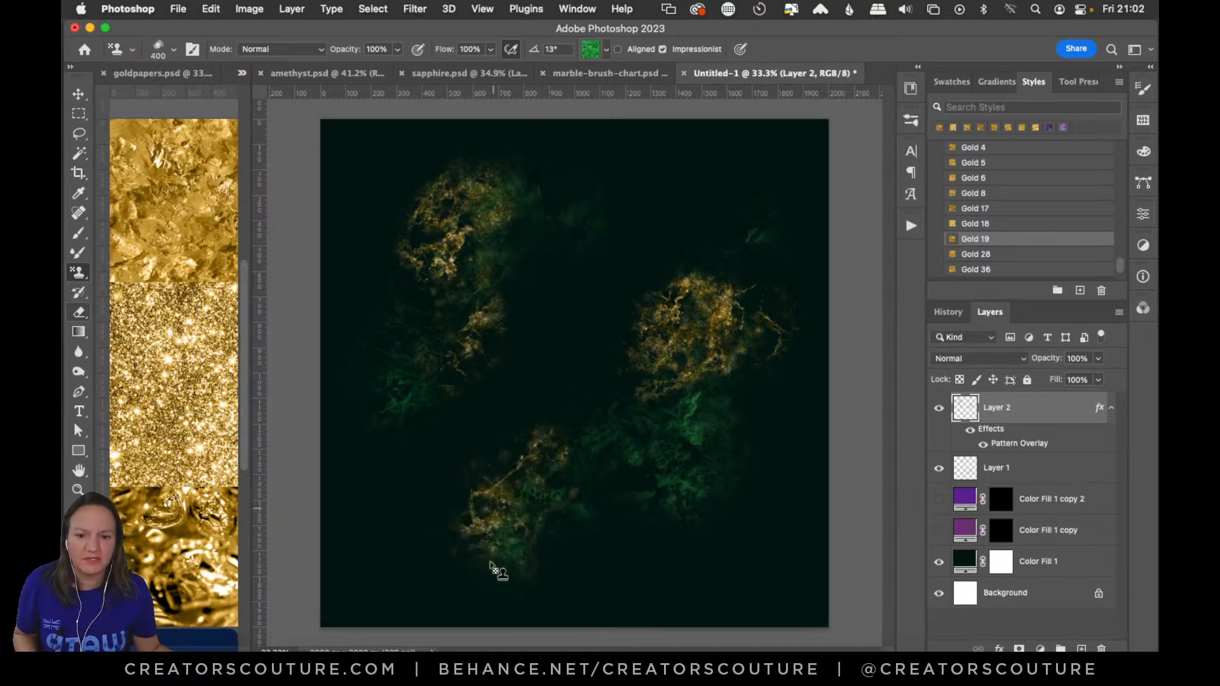
{"action": "key", "text": "super+z"}
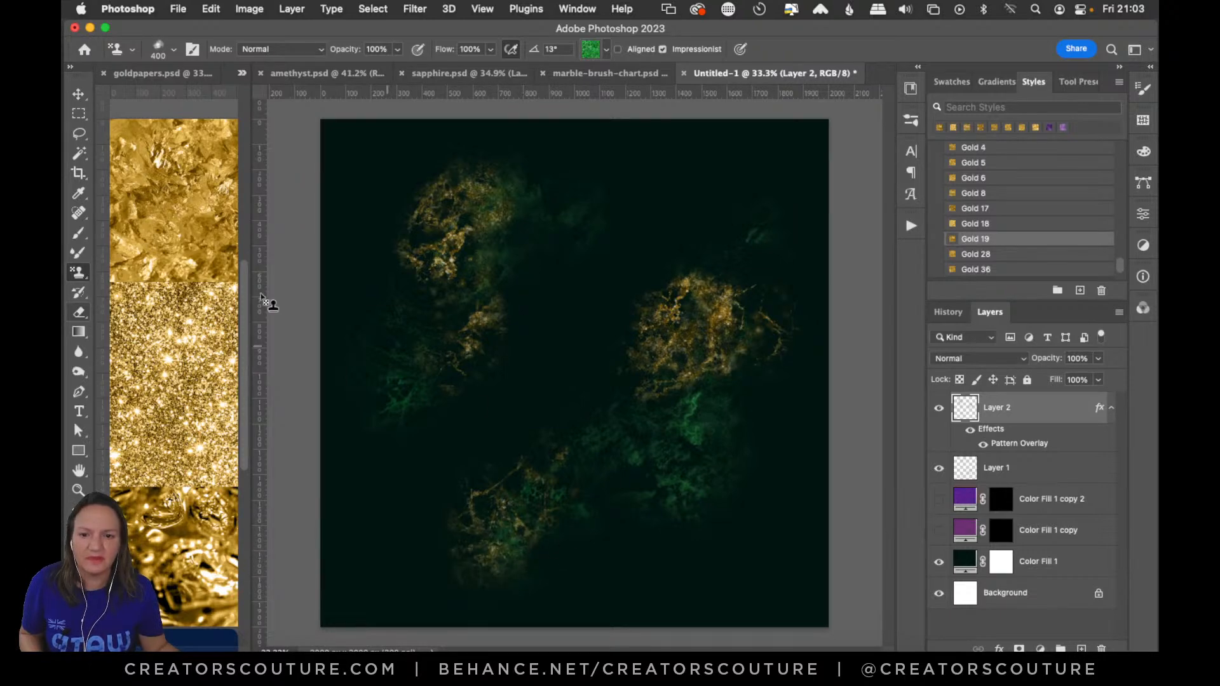
Examine the gold and green marble textures up close across the canvas
{"action": "key", "text": "super+1"}
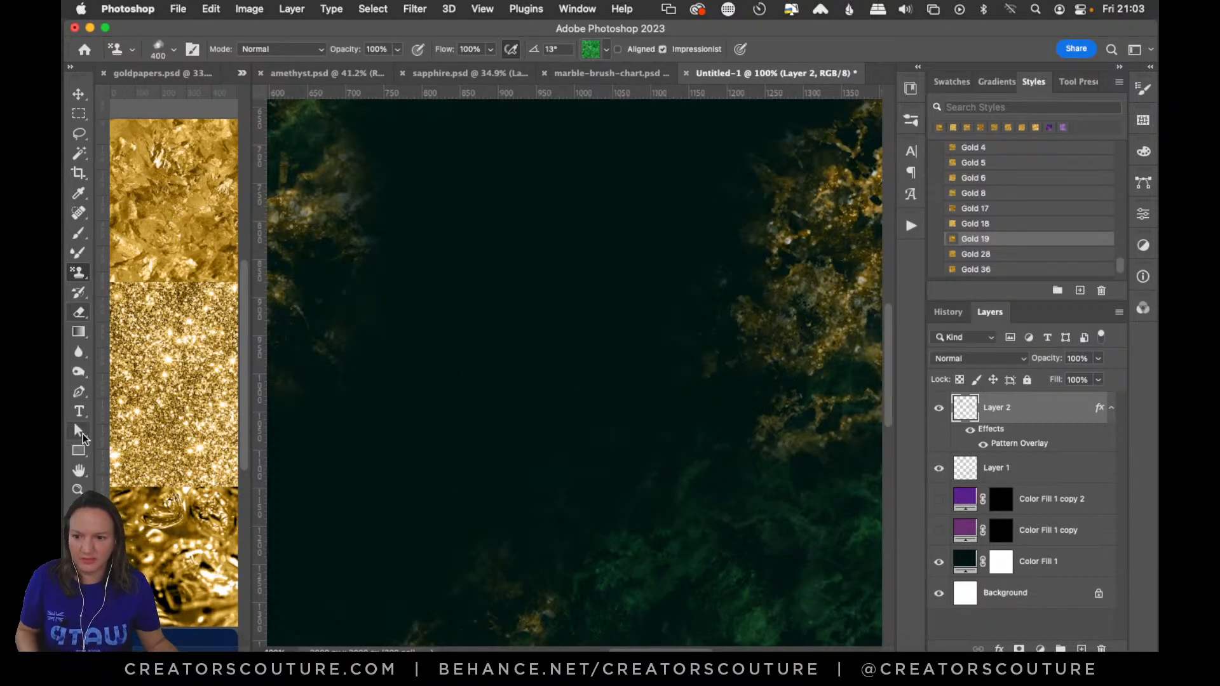
{"action": "key", "text": "z"}
{"action": "left_click_drag", "start_coordinate": [733, 253], "coordinate": [694, 313]}
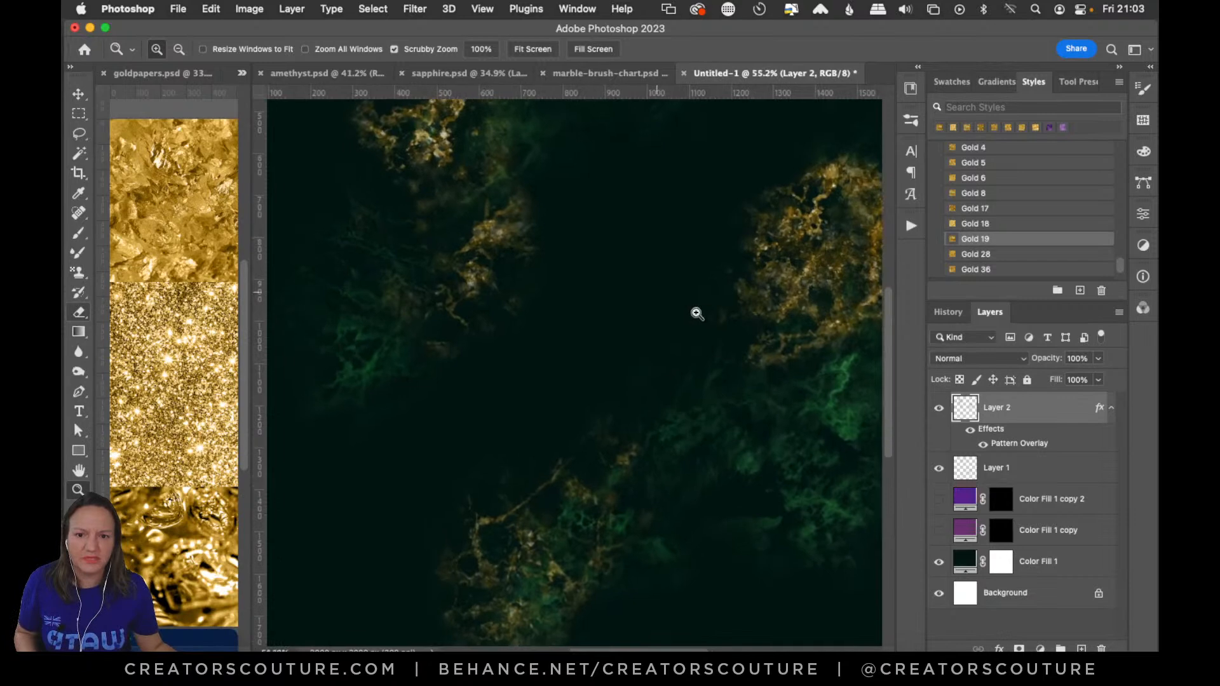
{"action": "left_click_drag", "start_coordinate": [887, 310], "coordinate": [895, 268]}
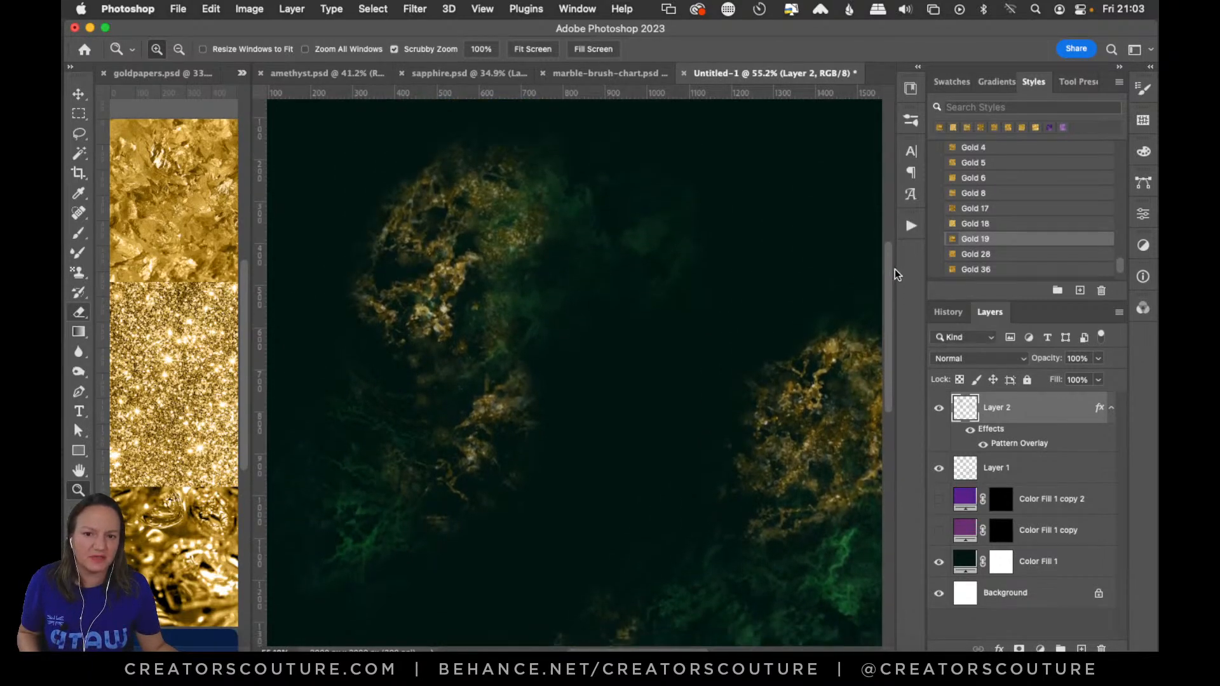
{"action": "left_click_drag", "start_coordinate": [804, 341], "coordinate": [765, 398]}
{"action": "left_click_drag", "start_coordinate": [616, 650], "coordinate": [650, 651]}
{"action": "mouse_move", "coordinate": [885, 318]}
{"action": "left_mouse_down"}
{"action": "mouse_move", "coordinate": [879, 376]}
{"action": "mouse_move", "coordinate": [885, 337]}
{"action": "left_mouse_up"}
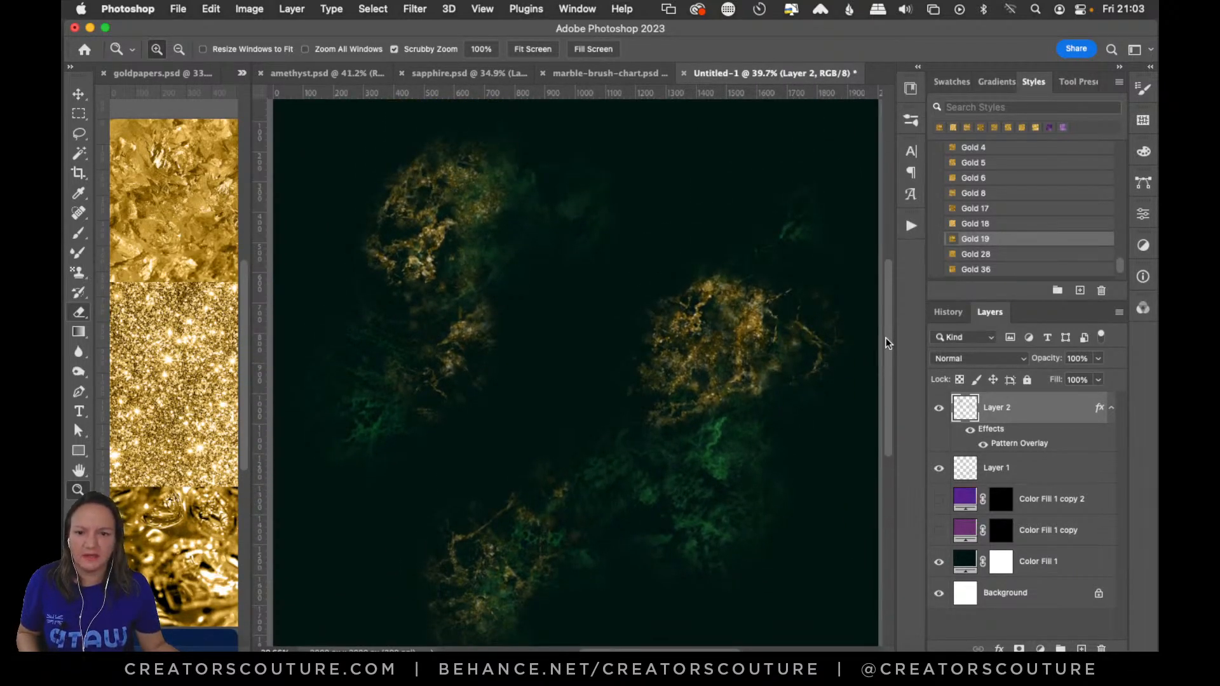
Collapse Layer 2's effects, add an empty layer above Color Fill 1 copy 2, and make that fill layer visible
{"action": "left_click", "coordinate": [78, 92]}
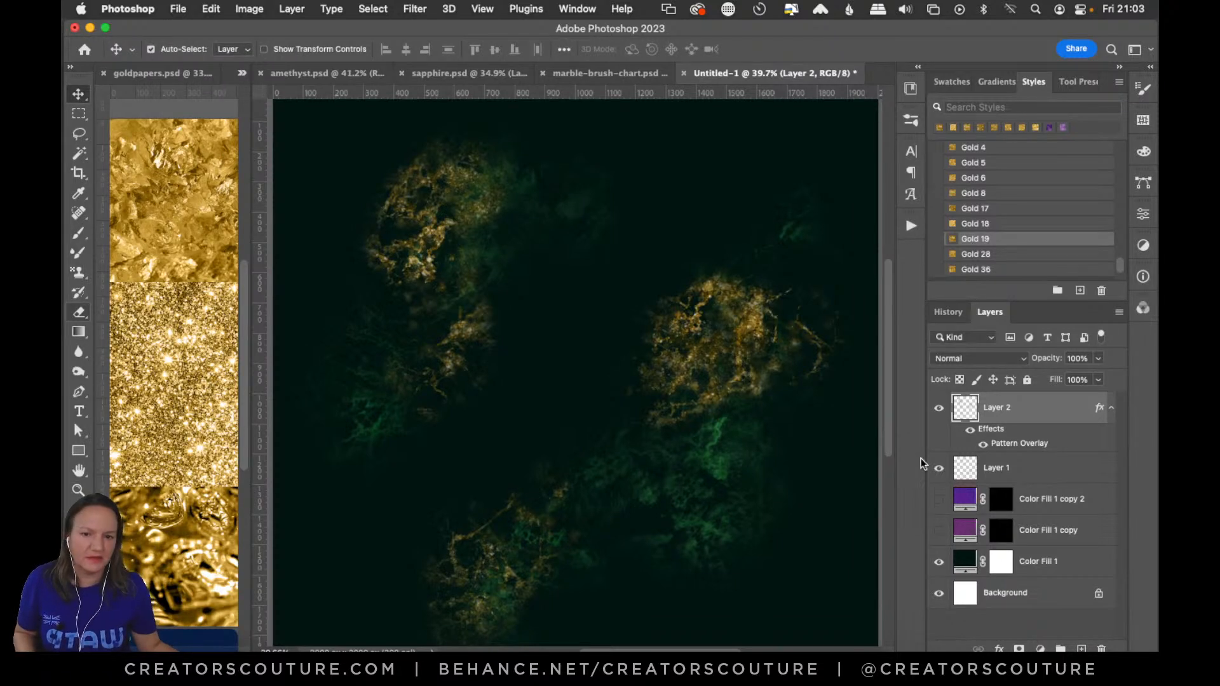
{"action": "left_click", "coordinate": [1109, 409]}
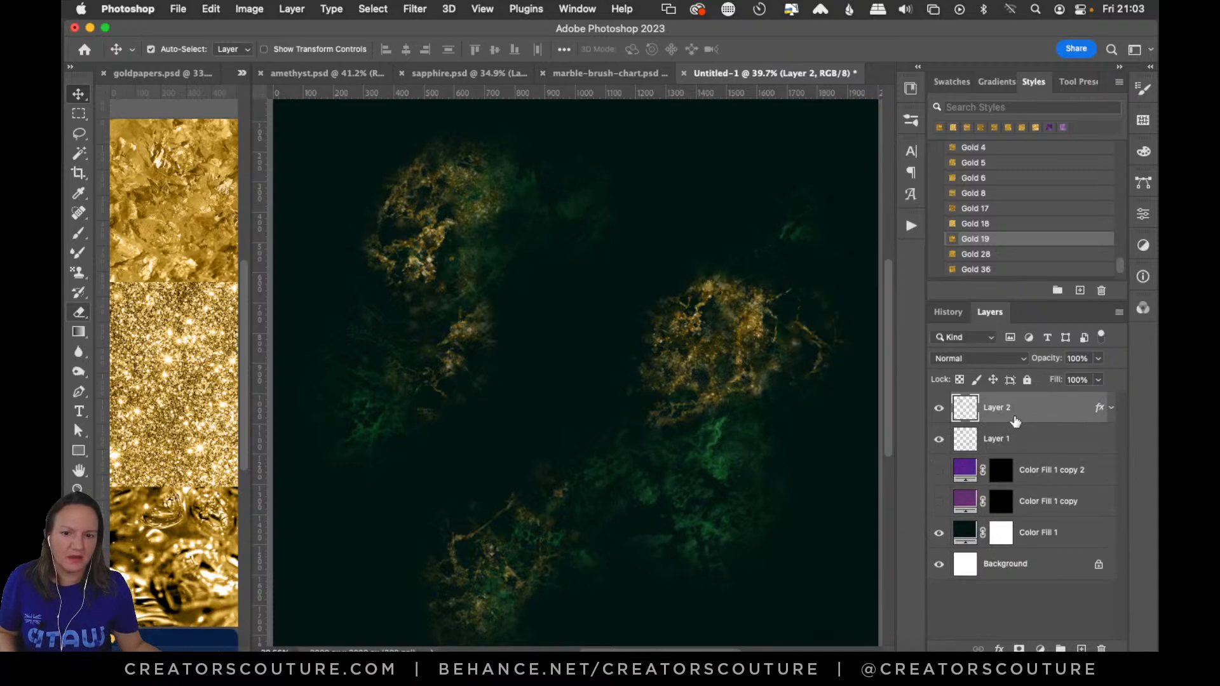
{"action": "left_click", "coordinate": [1034, 447]}
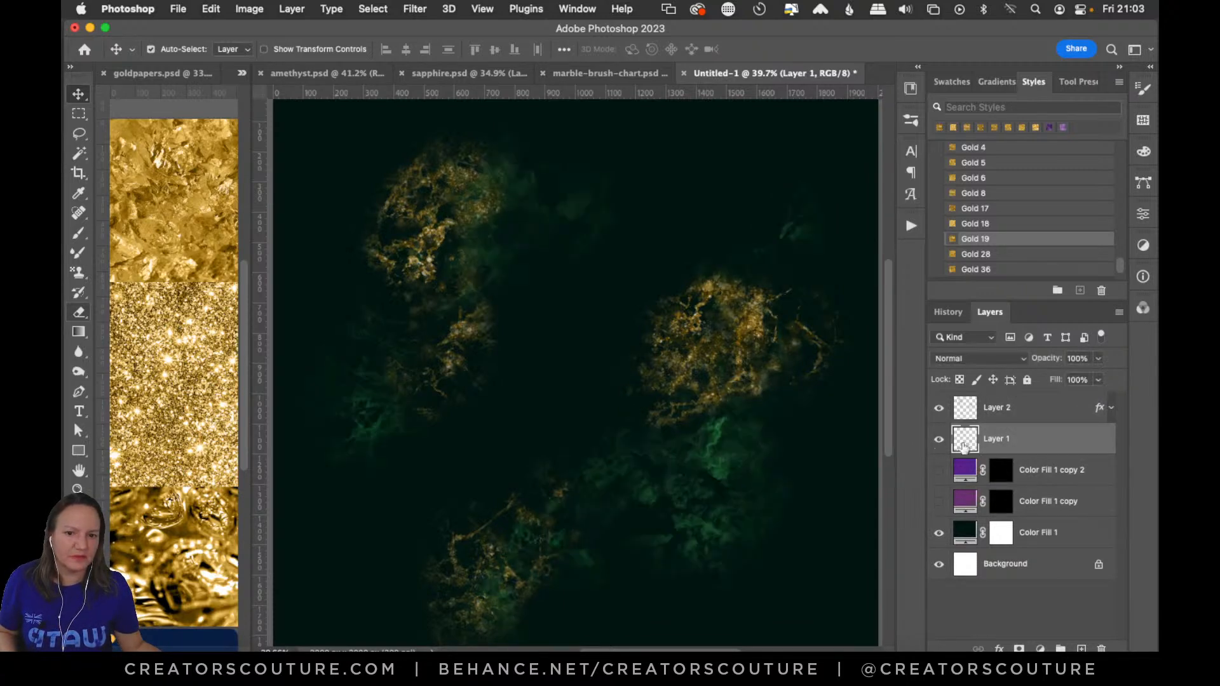
{"action": "left_click", "coordinate": [1056, 476]}
{"action": "left_click", "coordinate": [1082, 649]}
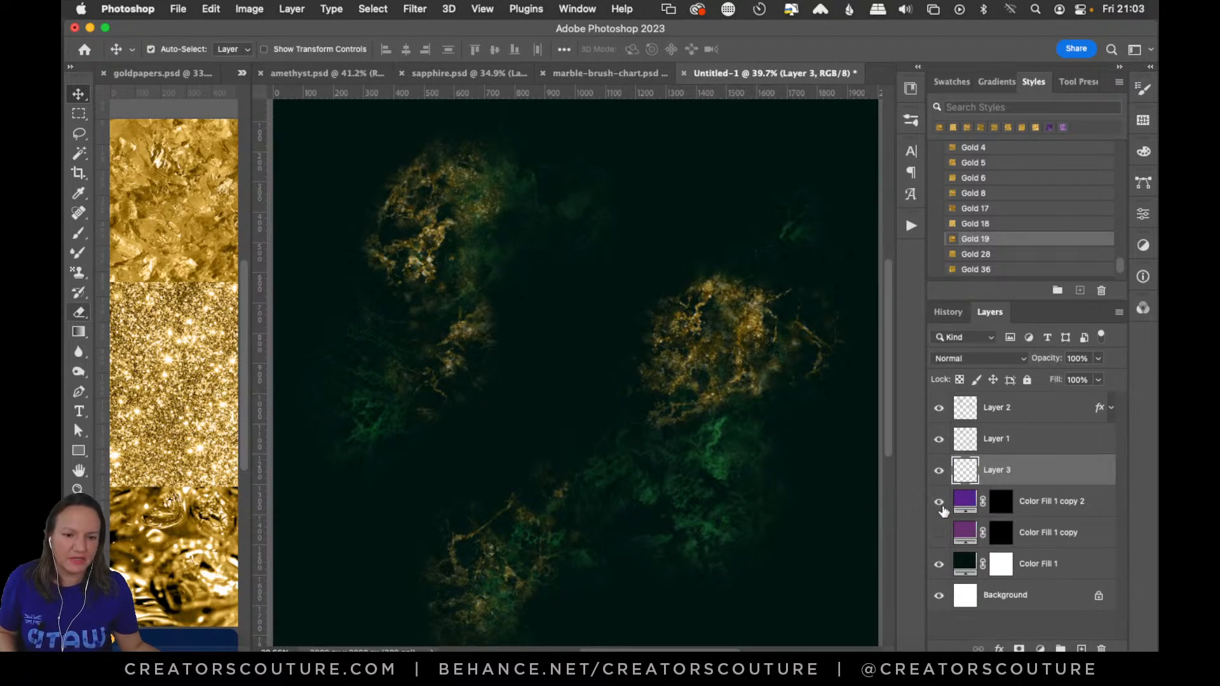
Recolor the purple Color Fill 1 copy 2 layer with a medium green swatch
{"action": "double_click", "coordinate": [967, 507]}
{"action": "left_click", "coordinate": [1023, 404]}
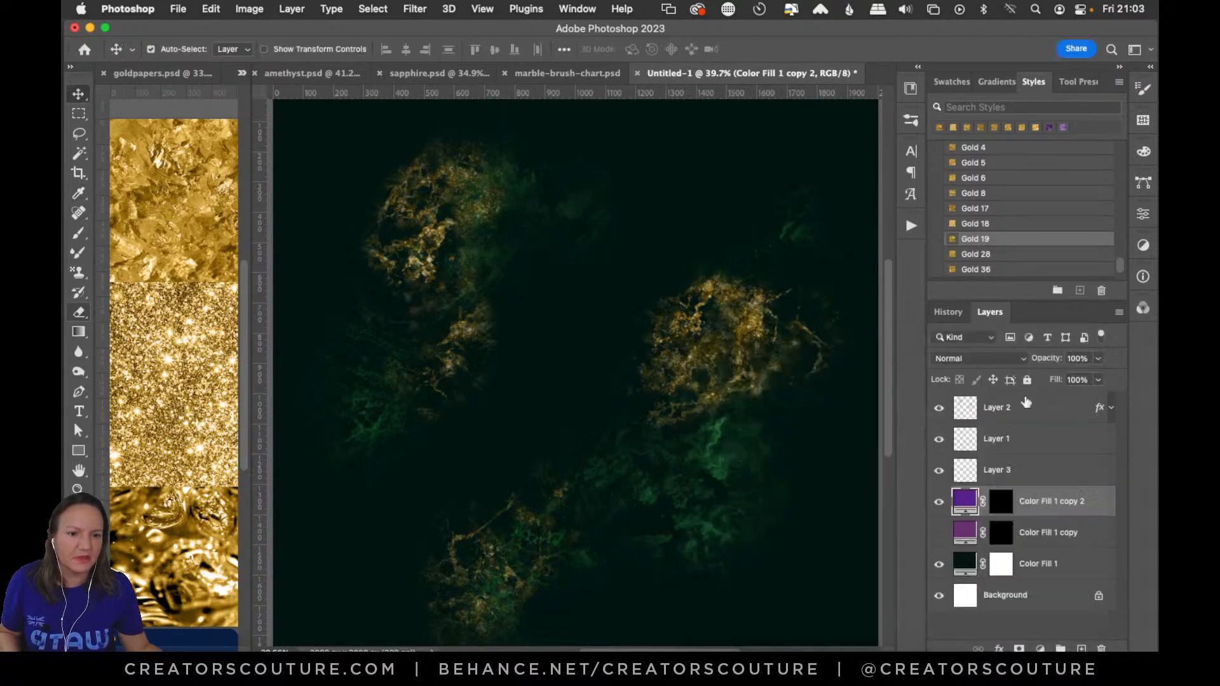
{"action": "left_click", "coordinate": [998, 84]}
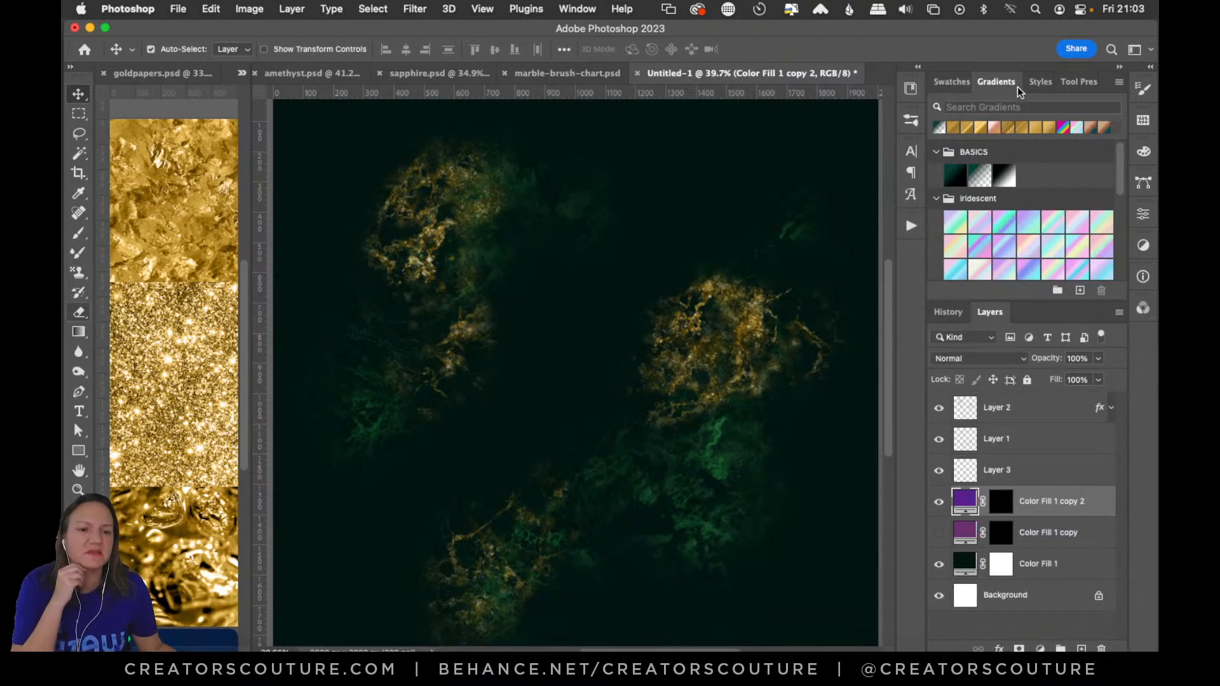
{"action": "left_click", "coordinate": [1035, 82]}
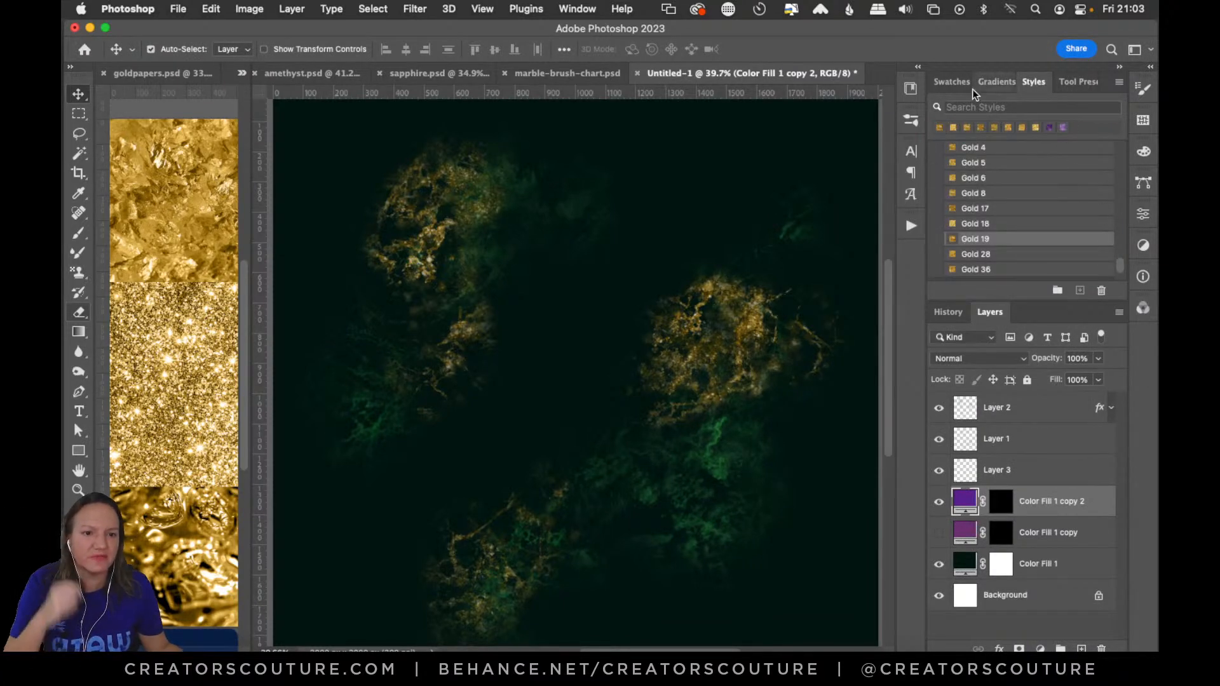
{"action": "left_click", "coordinate": [953, 81]}
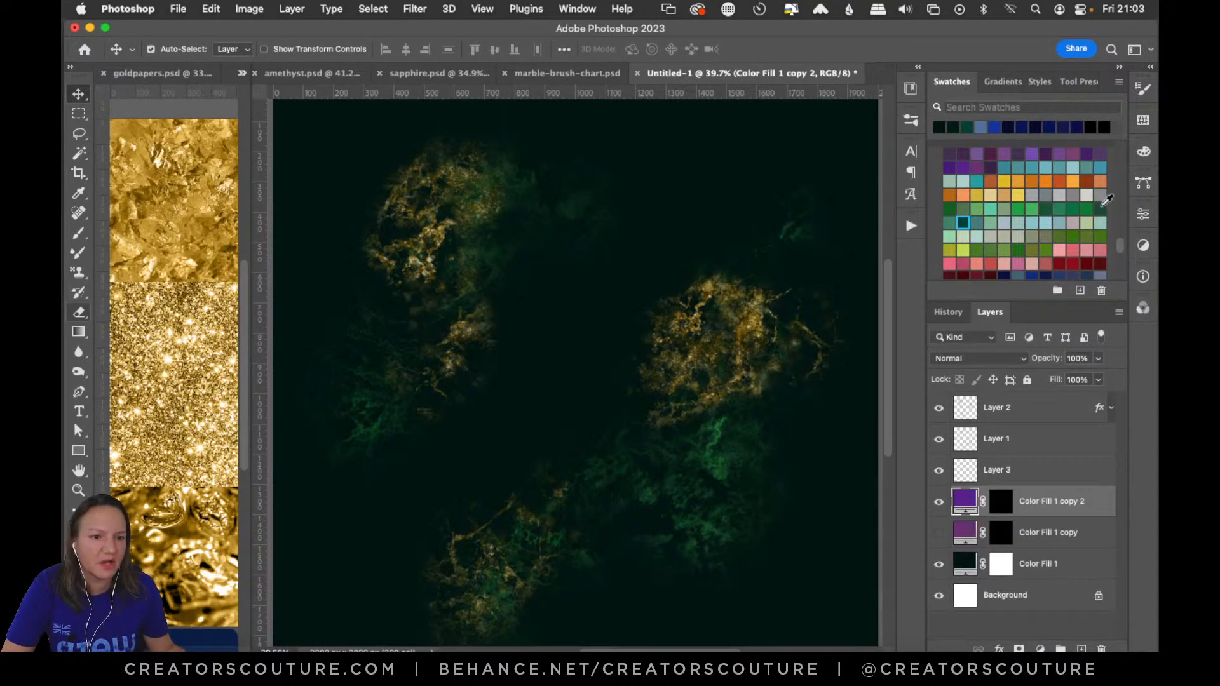
{"action": "left_click", "coordinate": [1088, 209]}
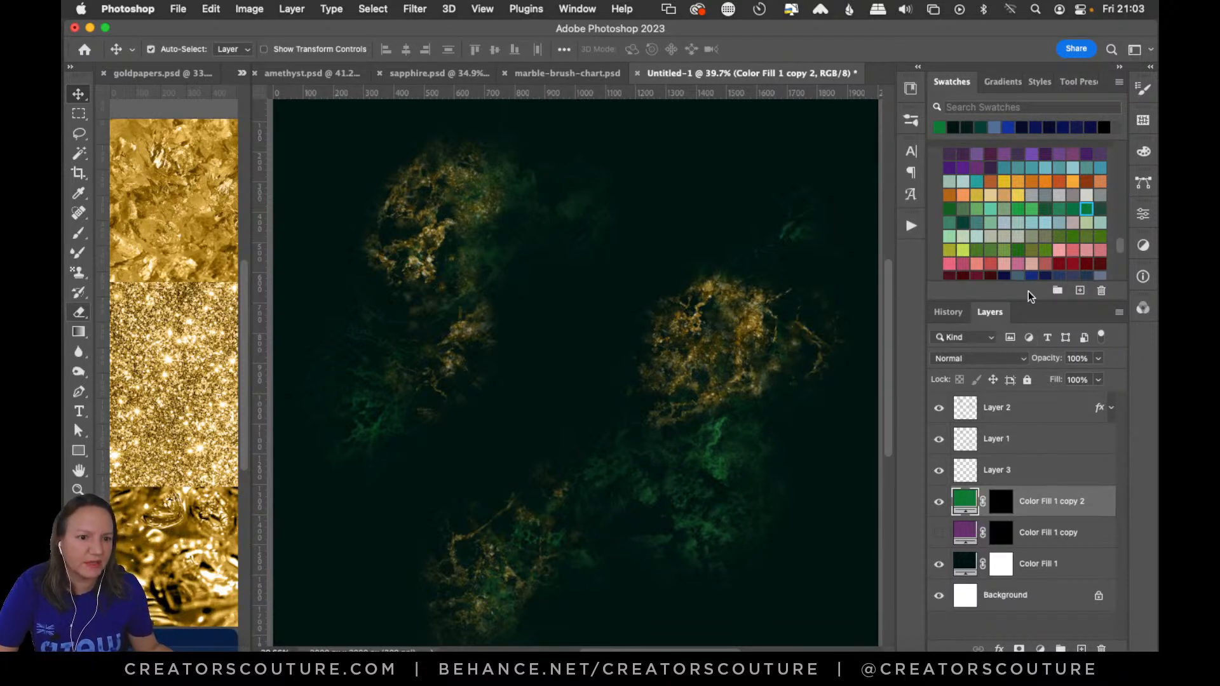
Target the Color Fill 1 copy 2 layer mask and activate the Gradient tool in radial mode
{"action": "left_click", "coordinate": [1001, 501]}
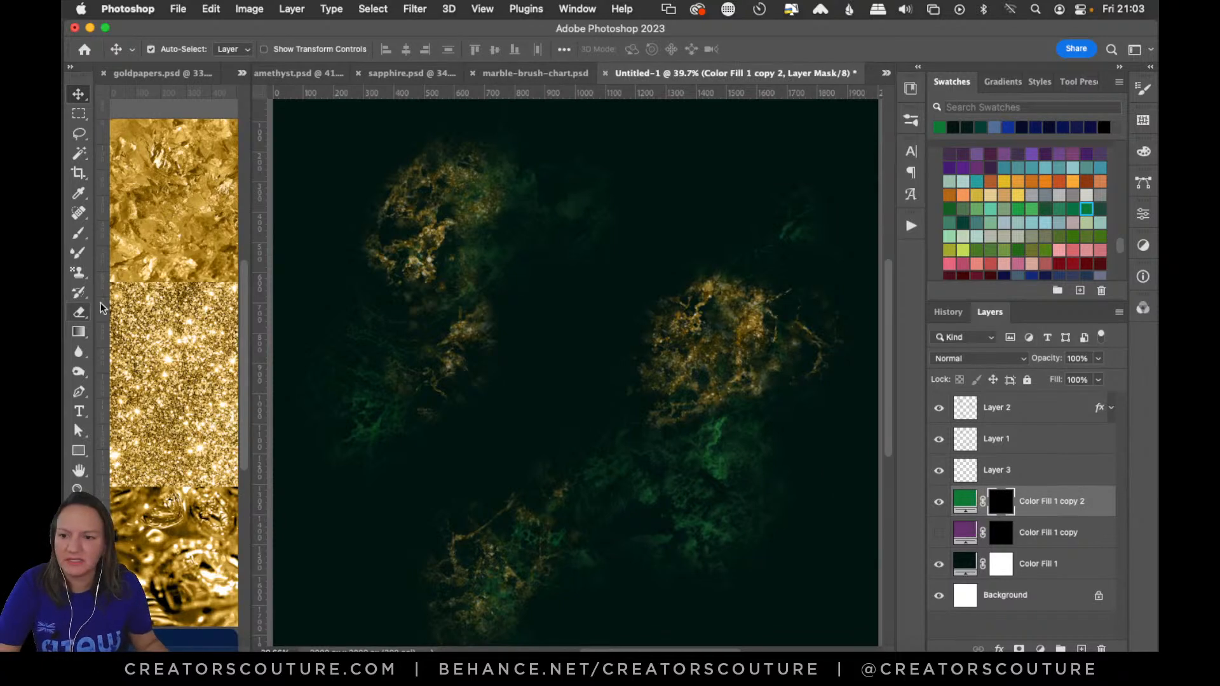
{"action": "left_click", "coordinate": [80, 332]}
{"action": "right_click", "coordinate": [84, 333]}
{"action": "left_click", "coordinate": [153, 331]}
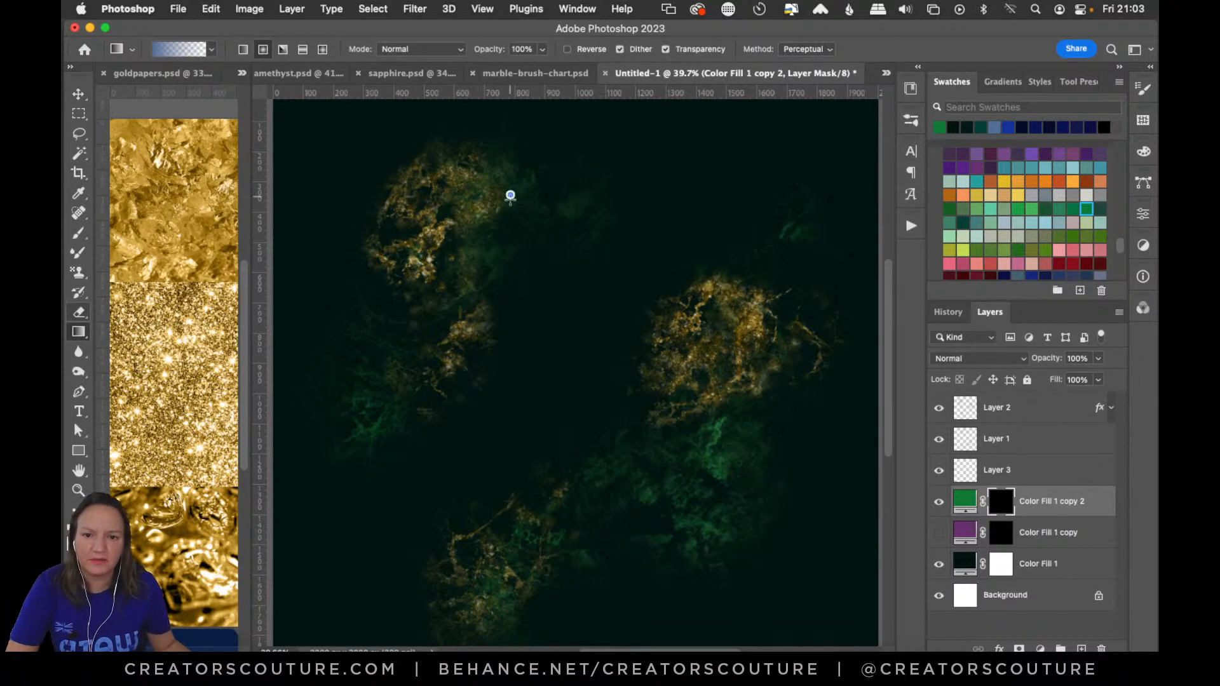
Try radial gradients on the mask near the canvas's upper left and lower center
{"action": "left_click_drag", "start_coordinate": [510, 192], "coordinate": [506, 261]}
{"action": "key", "text": "super+z"}
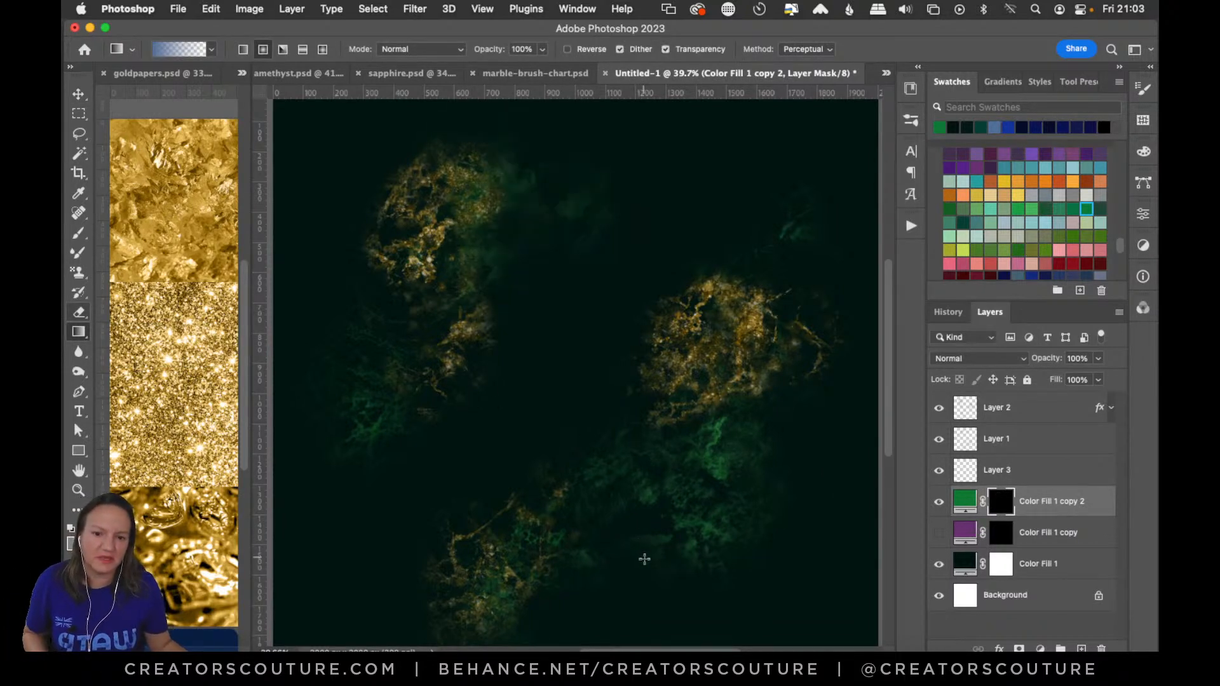
{"action": "left_click_drag", "start_coordinate": [644, 558], "coordinate": [634, 385]}
{"action": "key", "text": "super+z"}
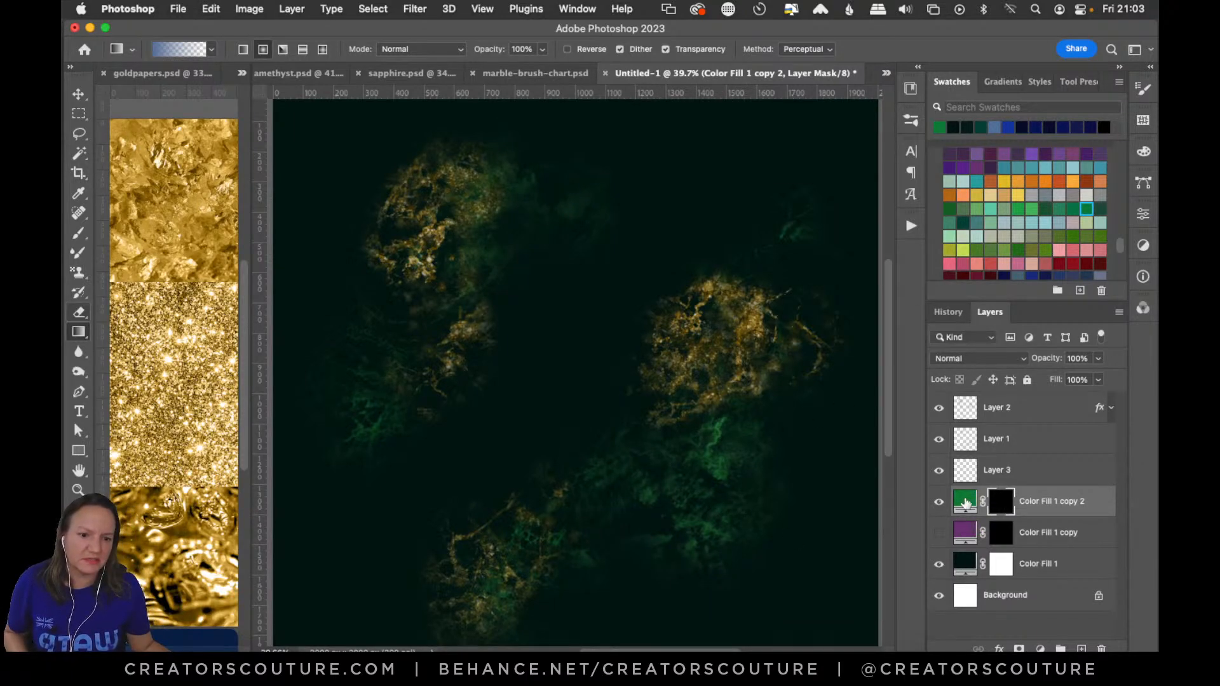
Change the Color Fill 1 copy 2 layer's color to a darker green swatch
{"action": "double_click", "coordinate": [964, 502]}
{"action": "left_click", "coordinate": [1016, 405]}
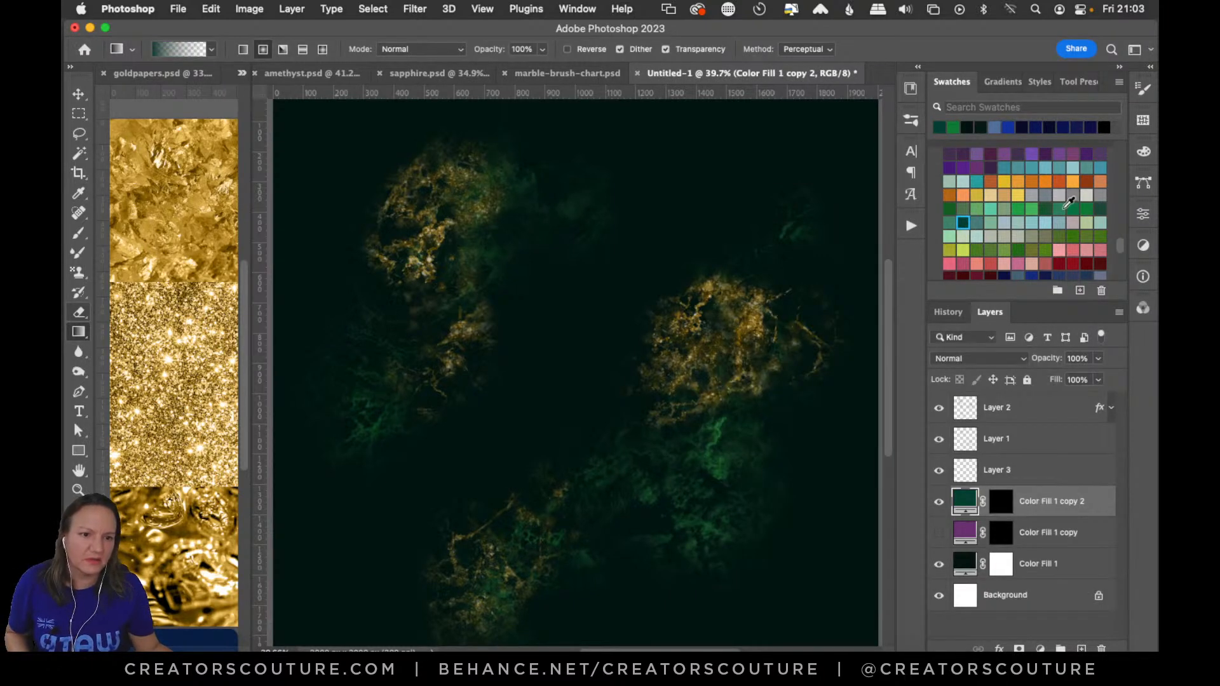
{"action": "left_click", "coordinate": [1100, 208]}
{"action": "key", "text": "Return"}
Reveal soft dark green glows with radial gradients on the fill's mask at the lower right and upper left center, discarding other attempts
{"action": "left_click", "coordinate": [1009, 500]}
{"action": "left_click_drag", "start_coordinate": [720, 460], "coordinate": [708, 520]}
{"action": "left_click_drag", "start_coordinate": [465, 401], "coordinate": [530, 509]}
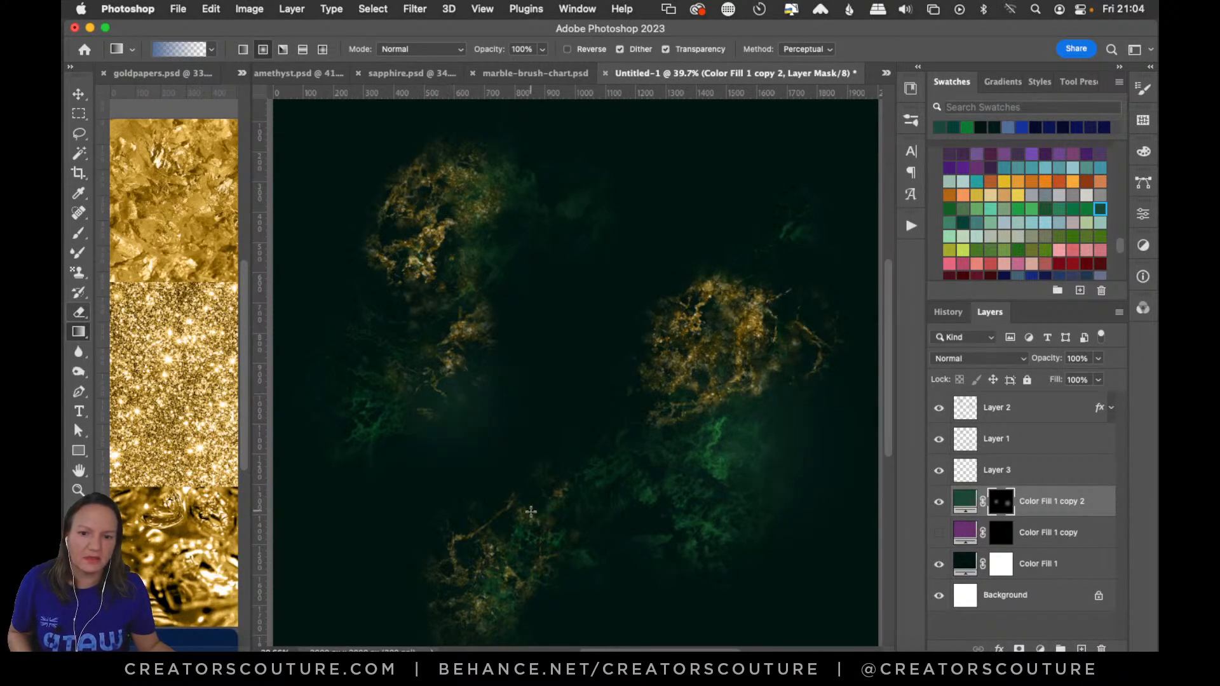
{"action": "key", "text": "super+z"}
{"action": "left_click_drag", "start_coordinate": [414, 341], "coordinate": [497, 449]}
{"action": "key", "text": "super+z"}
{"action": "left_click_drag", "start_coordinate": [555, 204], "coordinate": [533, 319]}
{"action": "key", "text": "super+z"}
{"action": "left_click_drag", "start_coordinate": [526, 218], "coordinate": [520, 380]}
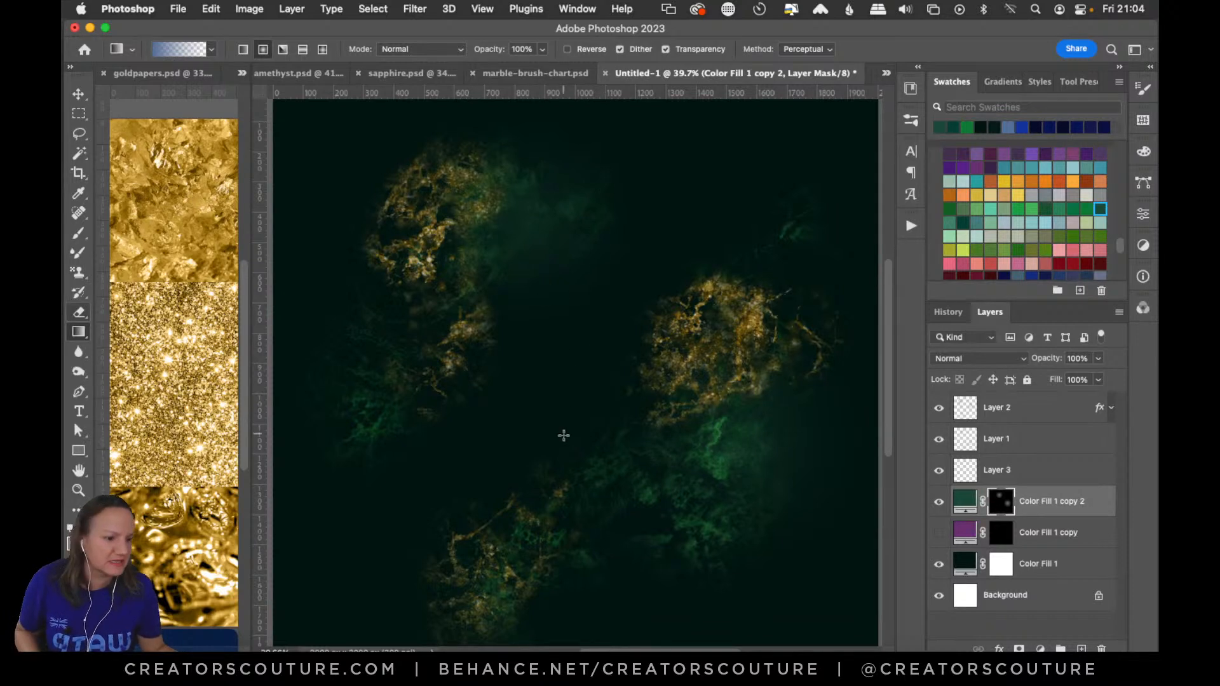
{"action": "left_click_drag", "start_coordinate": [543, 506], "coordinate": [570, 430]}
{"action": "key", "text": "super+z"}
Save the document to the Desktop as emerald.psd in Photoshop format
{"action": "key", "text": "super+s"}
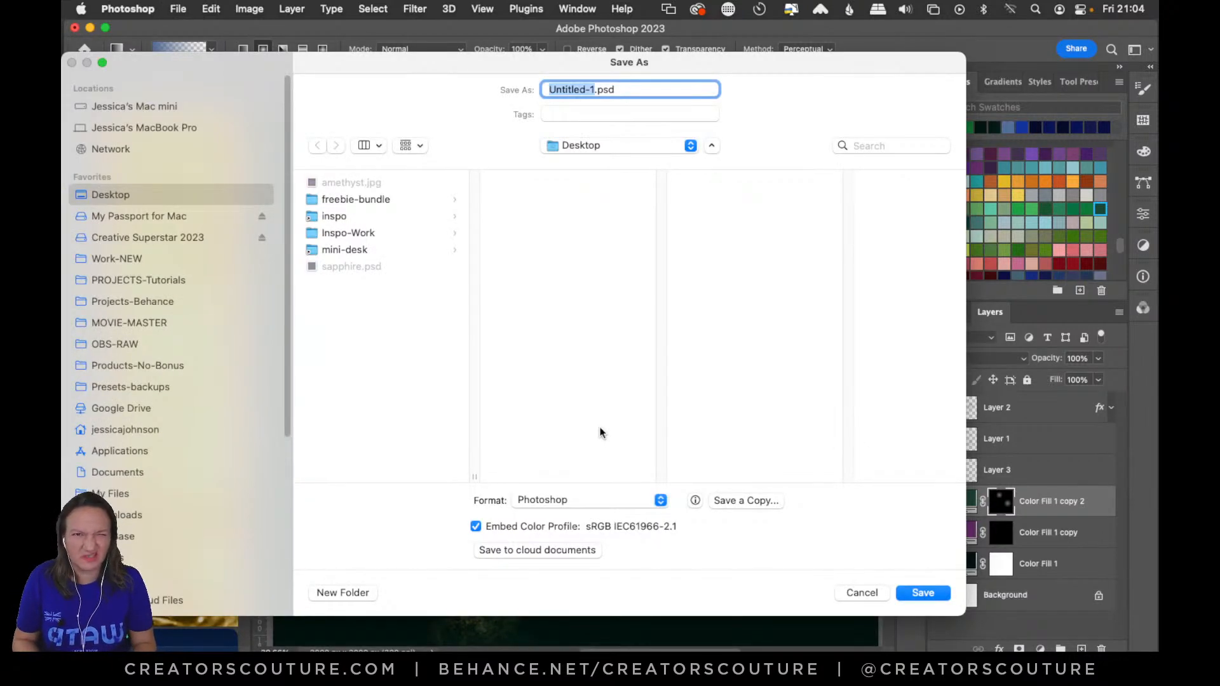
{"action": "type", "text": "emerald"}
{"action": "key", "text": "Return"}
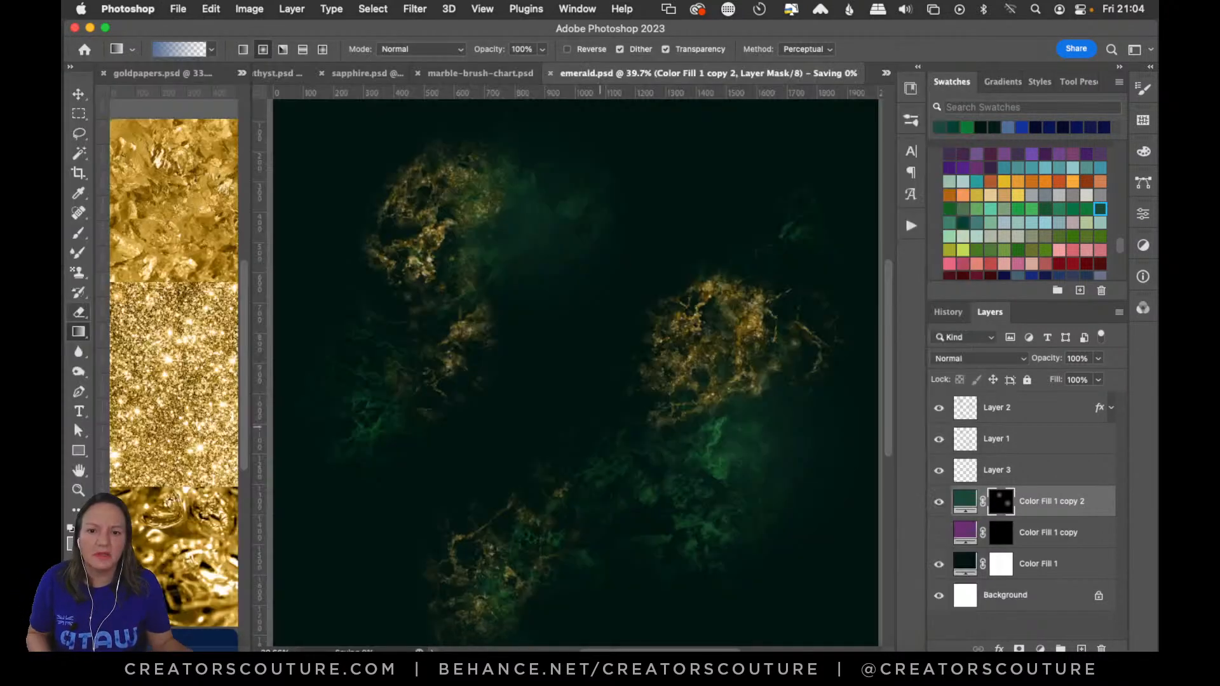
Set up the Pattern Stamp tool on Layer 3 with the mottled teal-green emerald pattern and the 16-marble brush
{"action": "left_click", "coordinate": [1019, 483]}
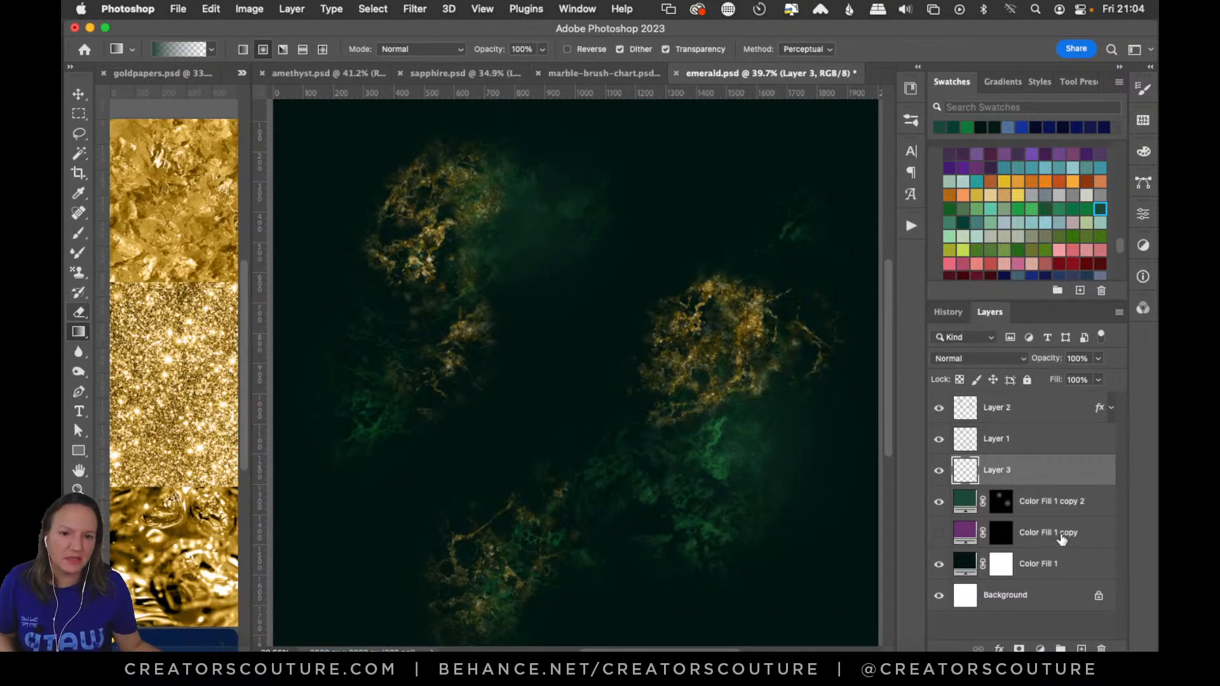
{"action": "left_click", "coordinate": [917, 120]}
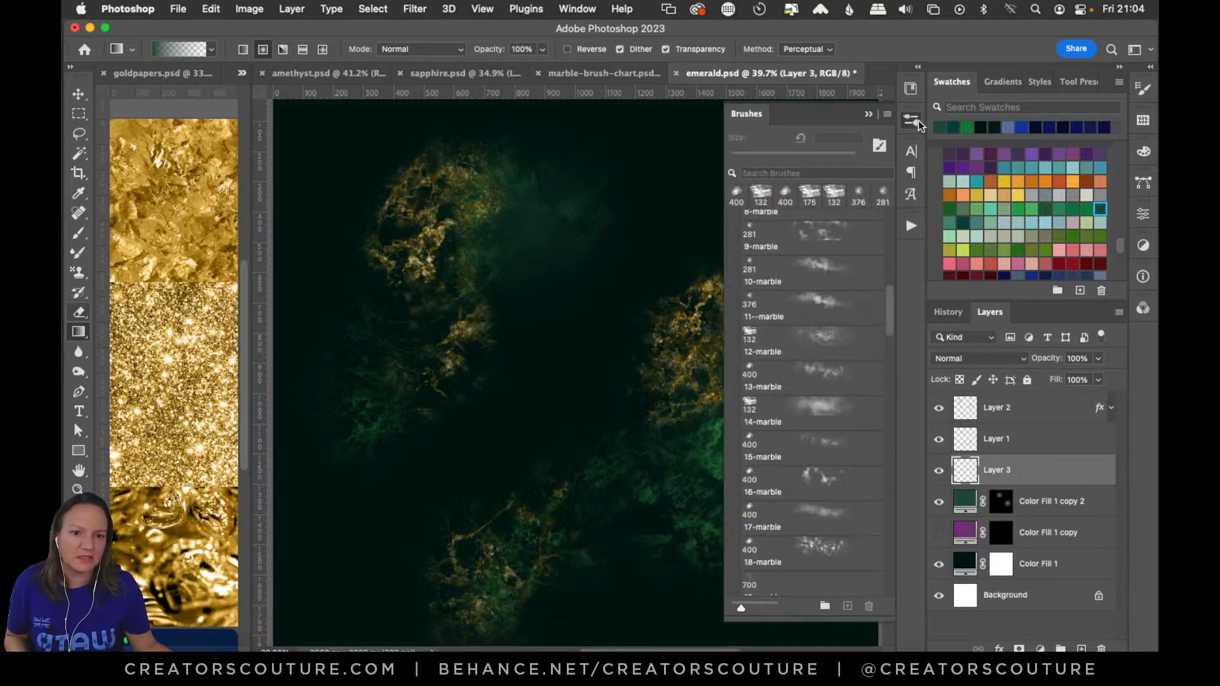
{"action": "left_click", "coordinate": [79, 272]}
{"action": "left_click", "coordinate": [607, 49]}
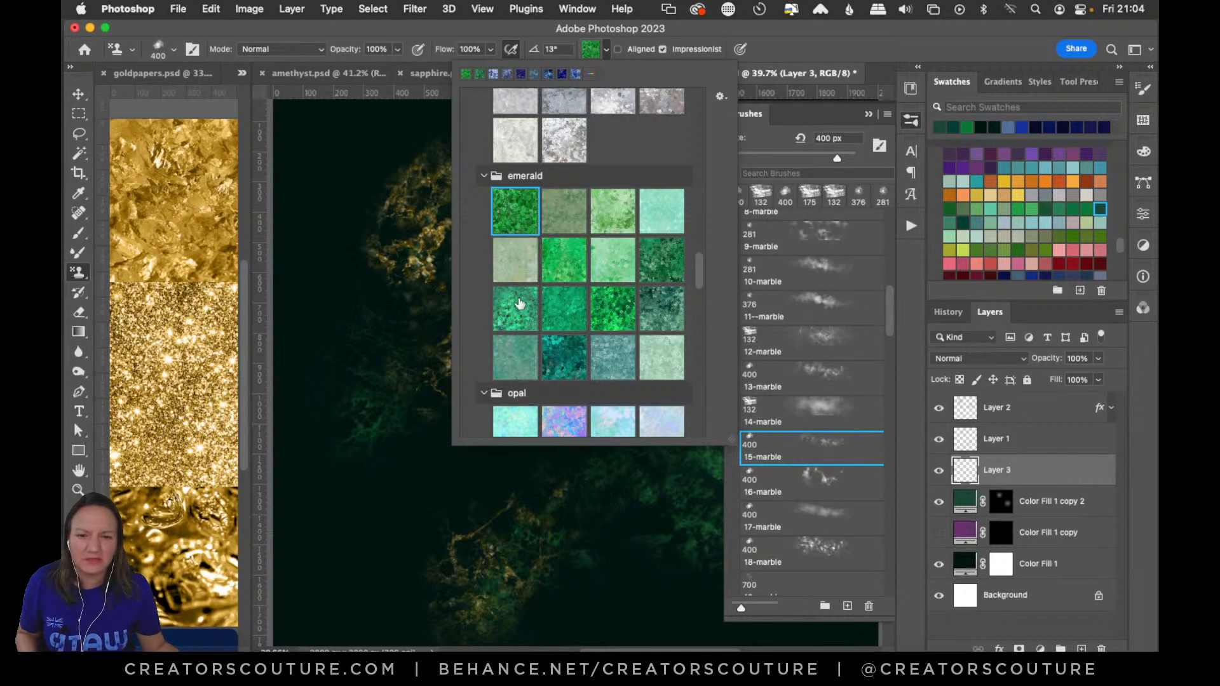
{"action": "left_click", "coordinate": [518, 318]}
{"action": "left_click_drag", "start_coordinate": [888, 323], "coordinate": [885, 338]}
{"action": "left_click", "coordinate": [594, 46]}
{"action": "left_click", "coordinate": [809, 337]}
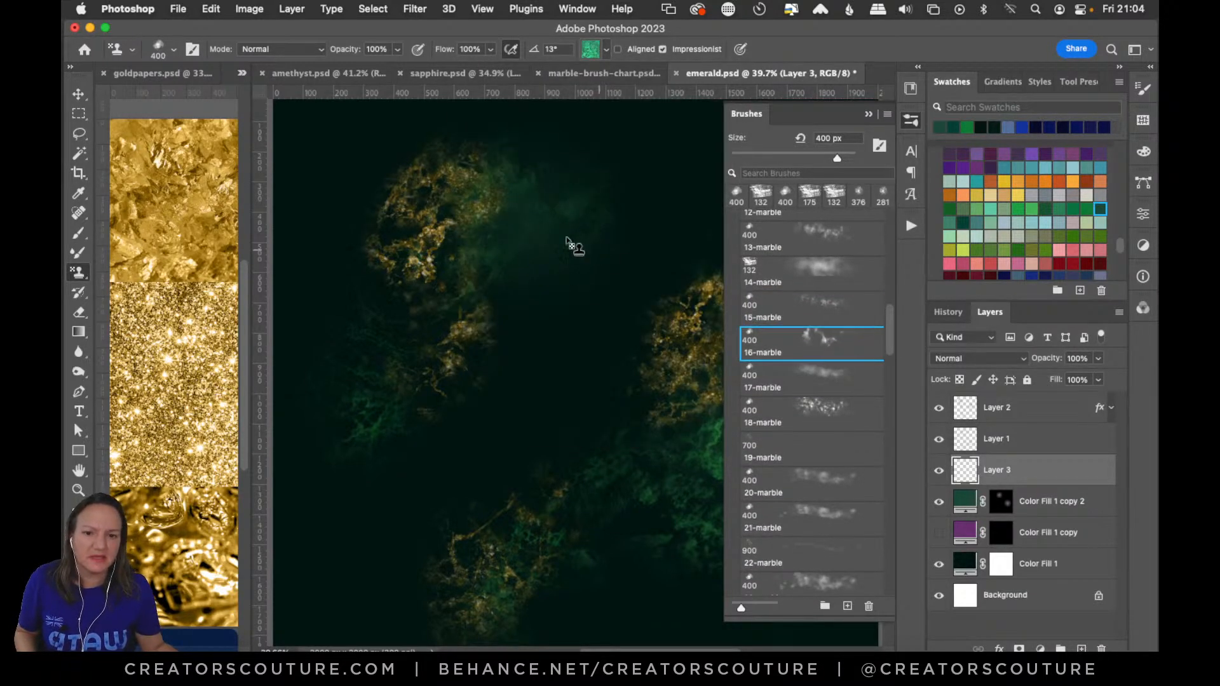
Try painting teal-green marble texture strokes through the middle of the canvas, then undo them
{"action": "left_click_drag", "start_coordinate": [585, 240], "coordinate": [553, 445]}
{"action": "key", "text": "super+z"}
{"action": "mouse_move", "coordinate": [547, 346]}
{"action": "left_mouse_down"}
{"action": "mouse_move", "coordinate": [552, 505]}
{"action": "mouse_move", "coordinate": [621, 442]}
{"action": "left_mouse_up"}
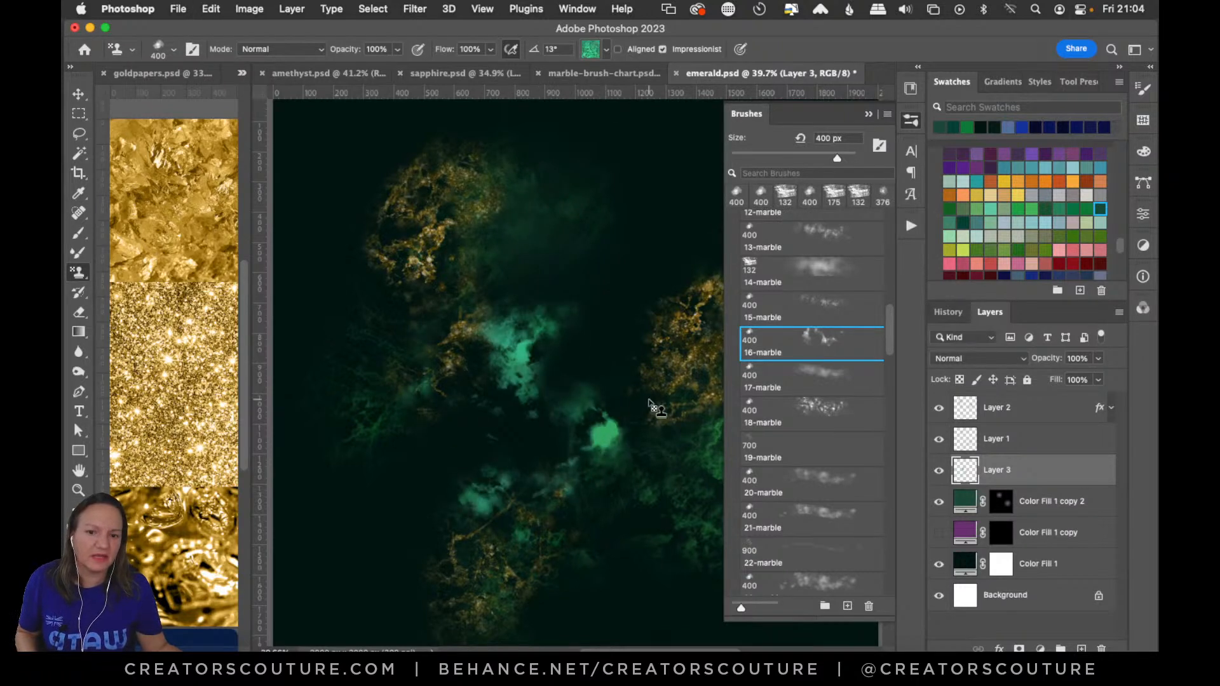
{"action": "left_click", "coordinate": [910, 121]}
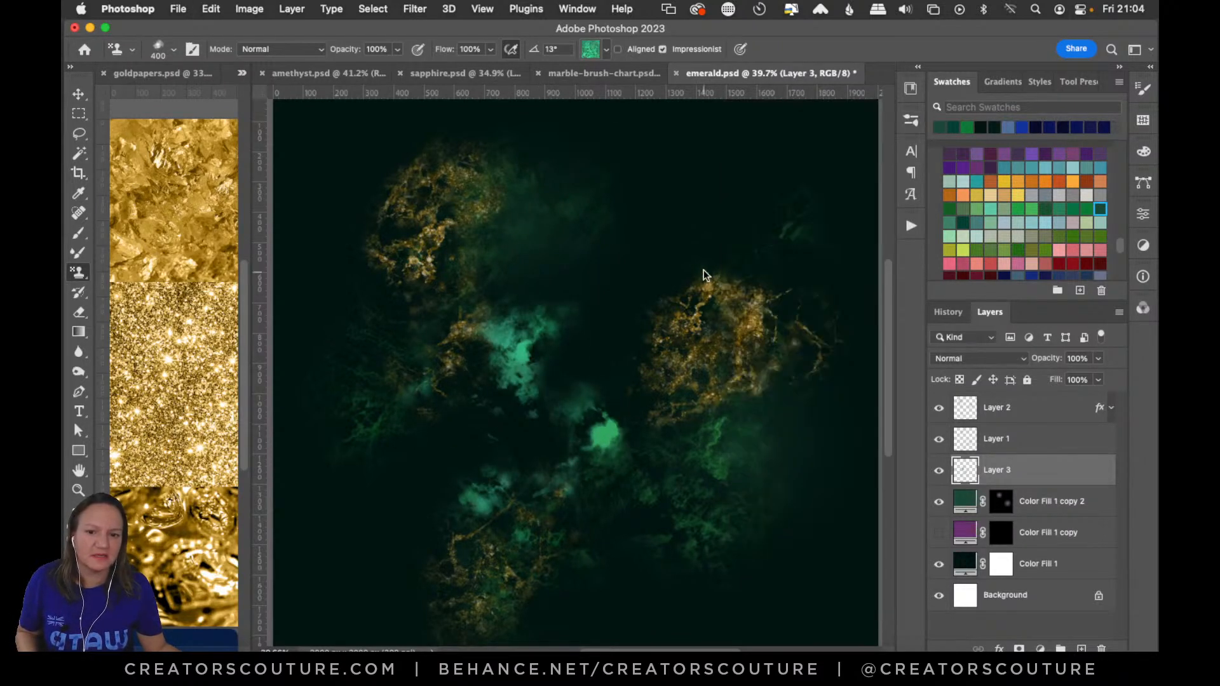
{"action": "key", "text": "super+z"}
Paint soft teal-green marble texture around the gold clusters at the canvas's right, lower left and upper left, and through the center
{"action": "mouse_move", "coordinate": [739, 199]}
{"action": "left_mouse_down"}
{"action": "mouse_move", "coordinate": [644, 412]}
{"action": "mouse_move", "coordinate": [657, 436]}
{"action": "left_mouse_up"}
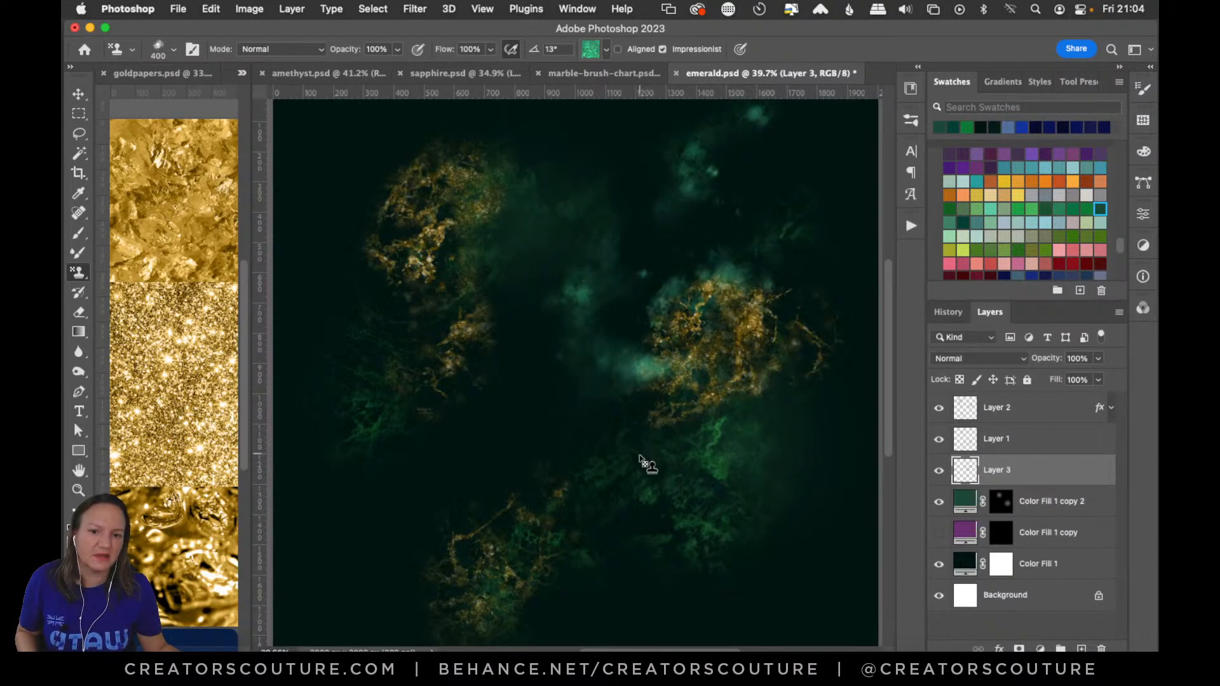
{"action": "left_click_drag", "start_coordinate": [499, 430], "coordinate": [544, 566]}
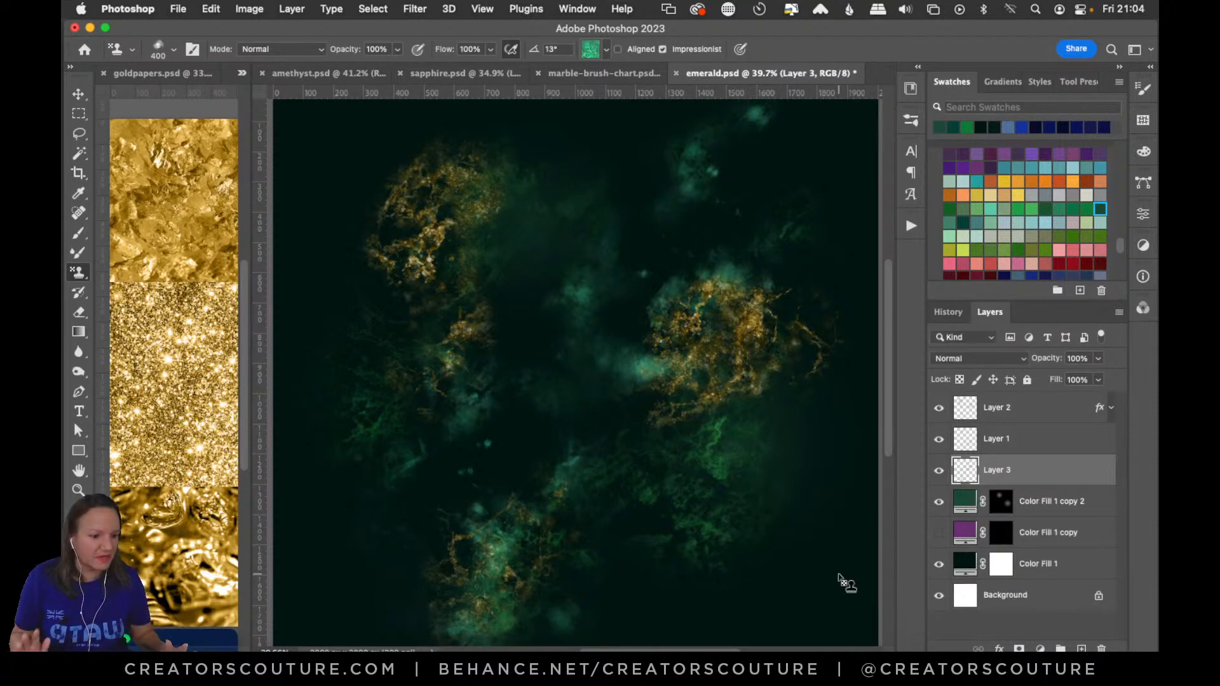
{"action": "scroll", "coordinate": [839, 578], "scroll_direction": "down", "scroll_amount": 1}
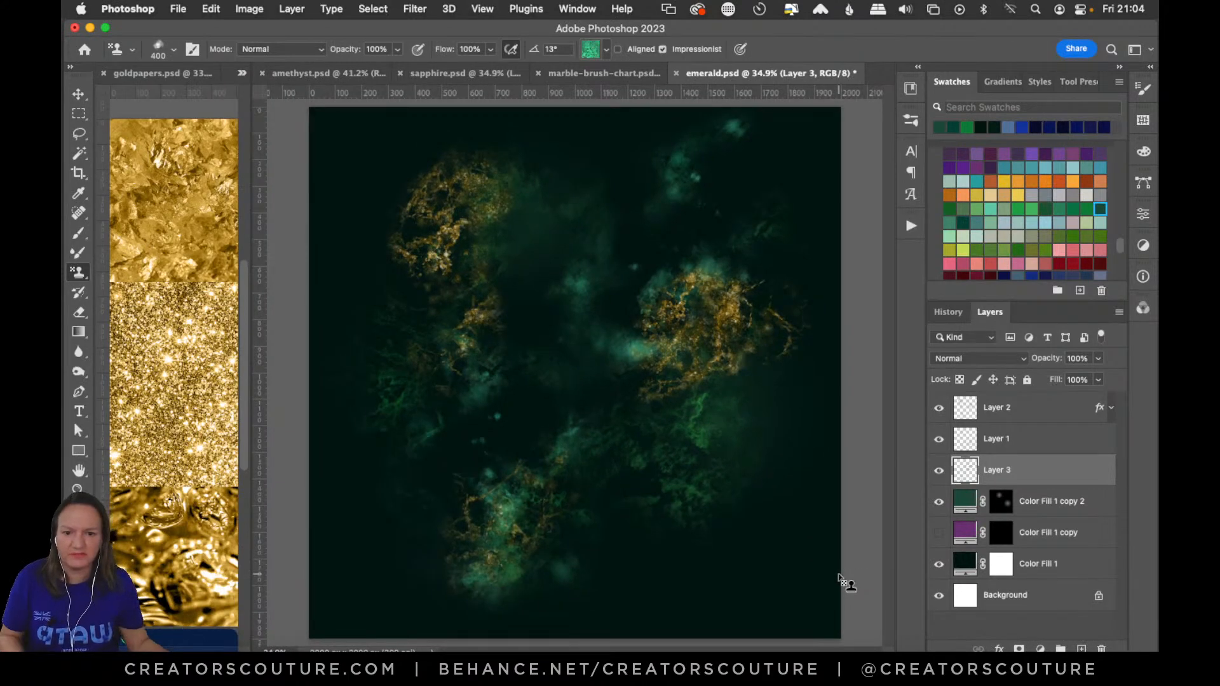
{"action": "left_click", "coordinate": [419, 258]}
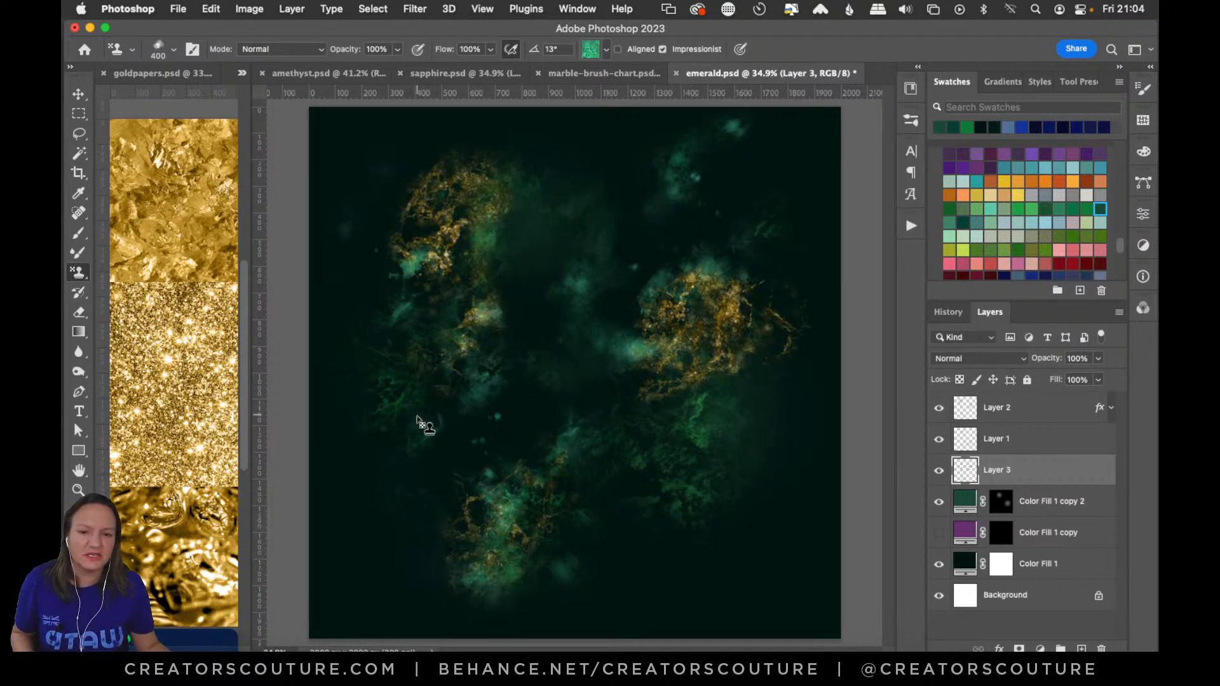
Check the pattern and brush used, rename Layer 3 to "marble 16", and save the document
{"action": "left_click", "coordinate": [598, 51]}
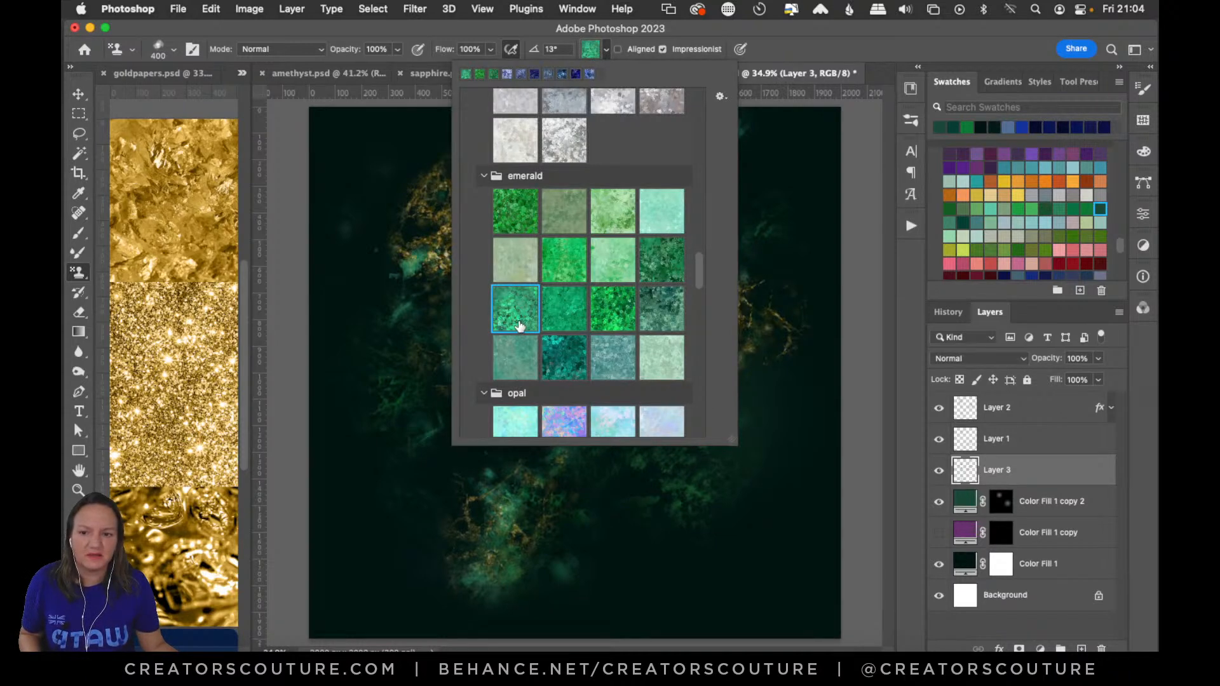
{"action": "left_click", "coordinate": [910, 120]}
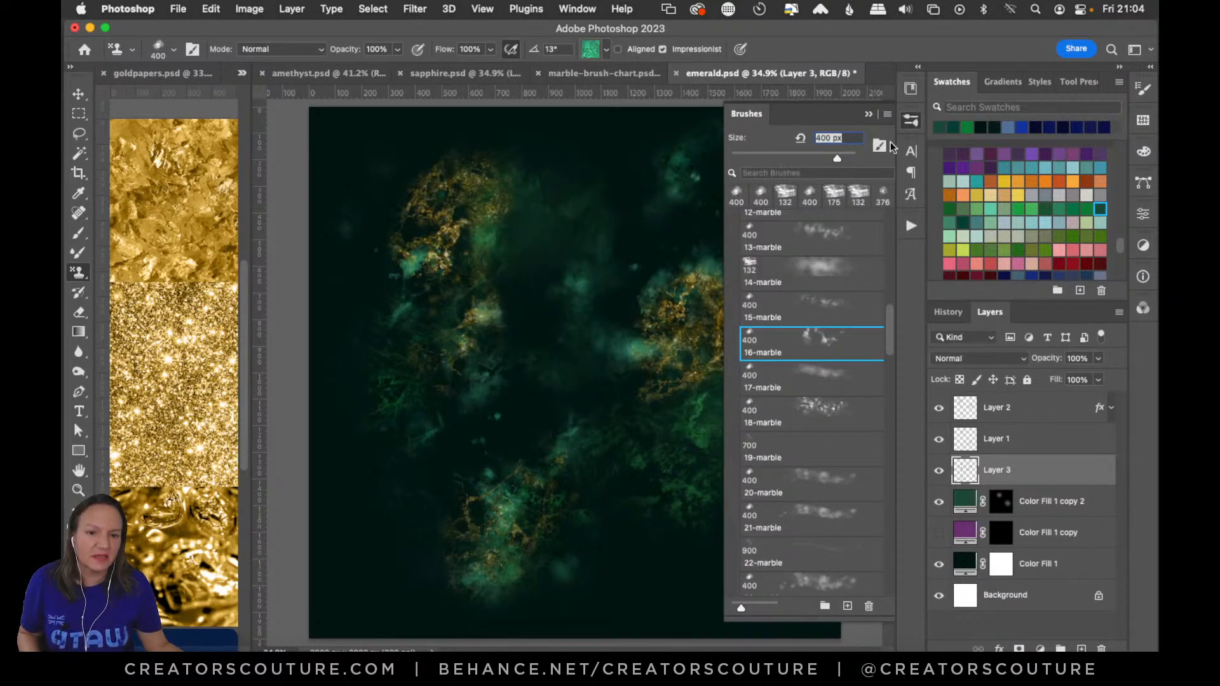
{"action": "left_click", "coordinate": [608, 49]}
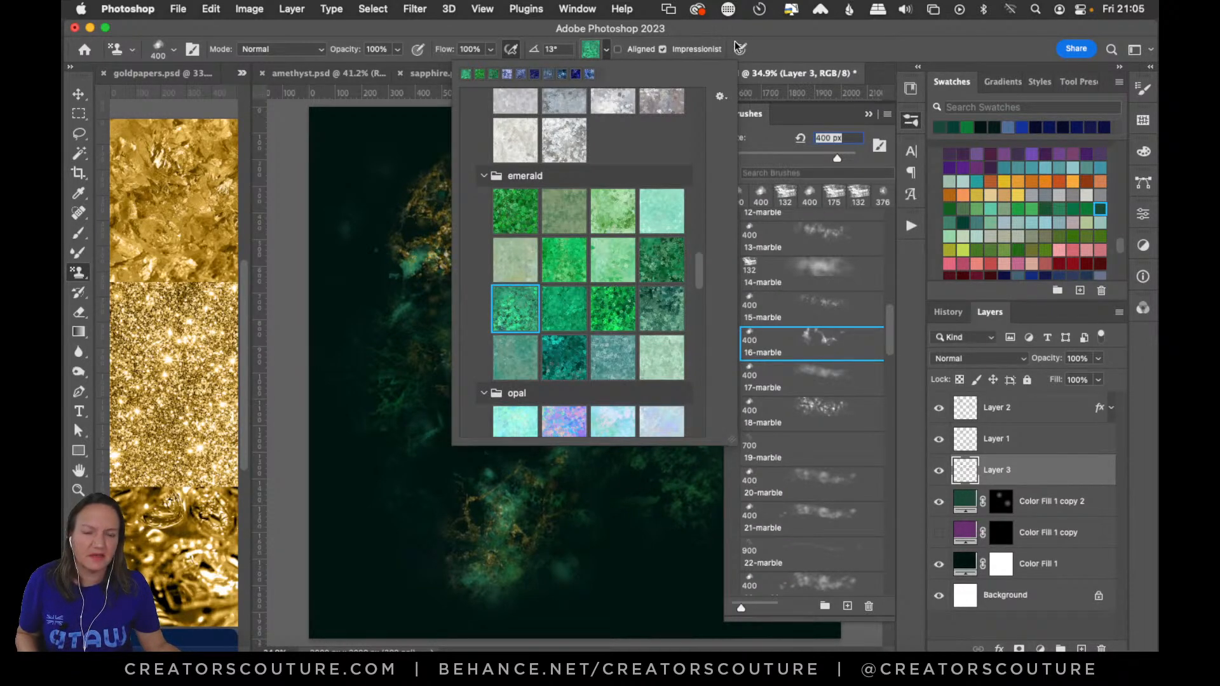
{"action": "left_click", "coordinate": [805, 47]}
{"action": "double_click", "coordinate": [1008, 473]}
{"action": "type", "text": "marble 16"}
{"action": "key", "text": "Return"}
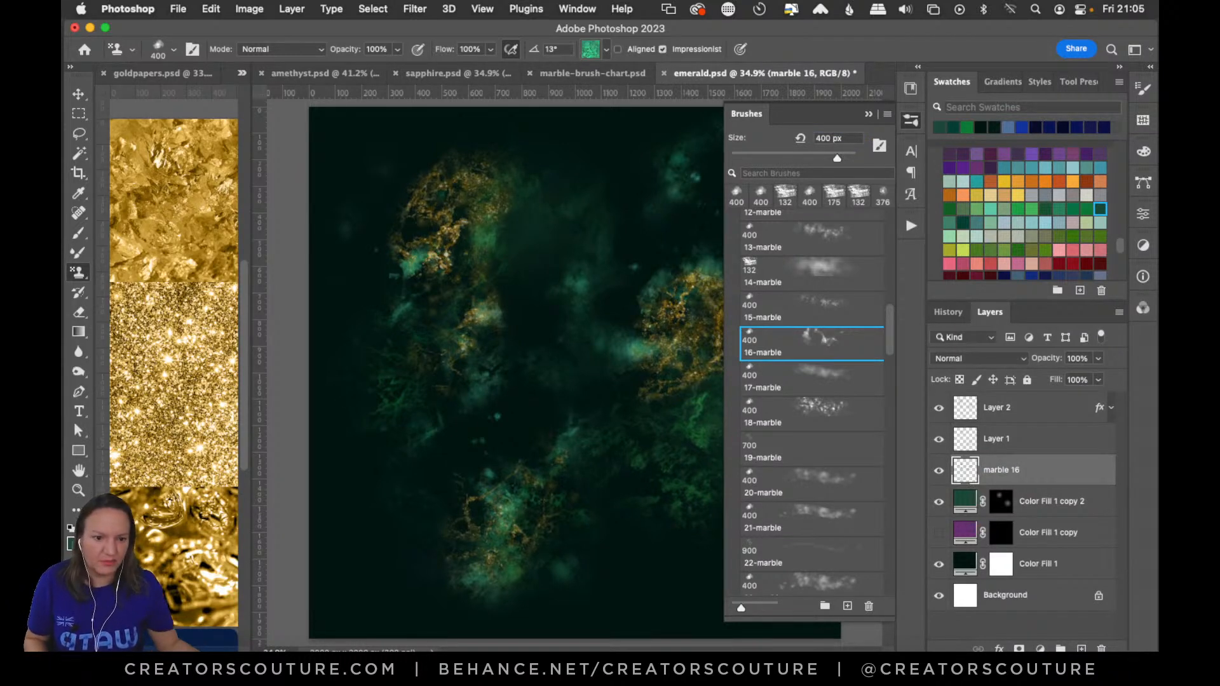
{"action": "left_click", "coordinate": [914, 123]}
{"action": "key", "text": "super+s"}
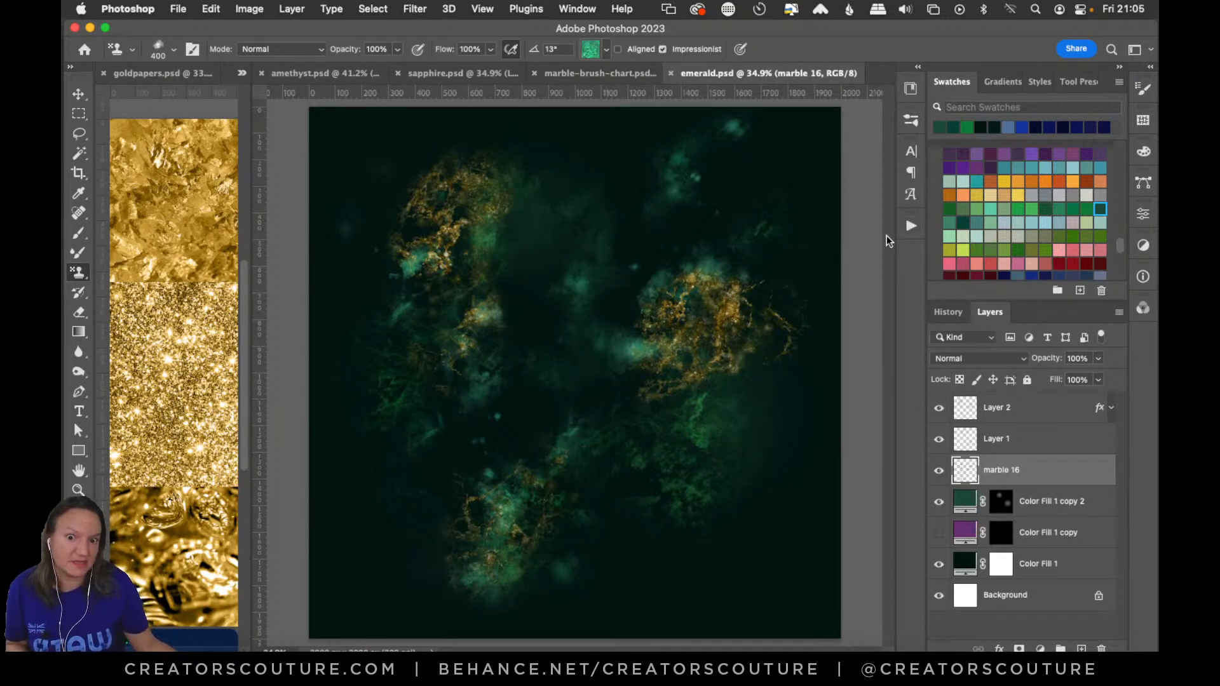
Toggle the marble 16 layer's visibility off and on to compare the artwork with and without its texture
{"action": "left_click", "coordinate": [939, 471]}
{"action": "left_click", "coordinate": [940, 471]}
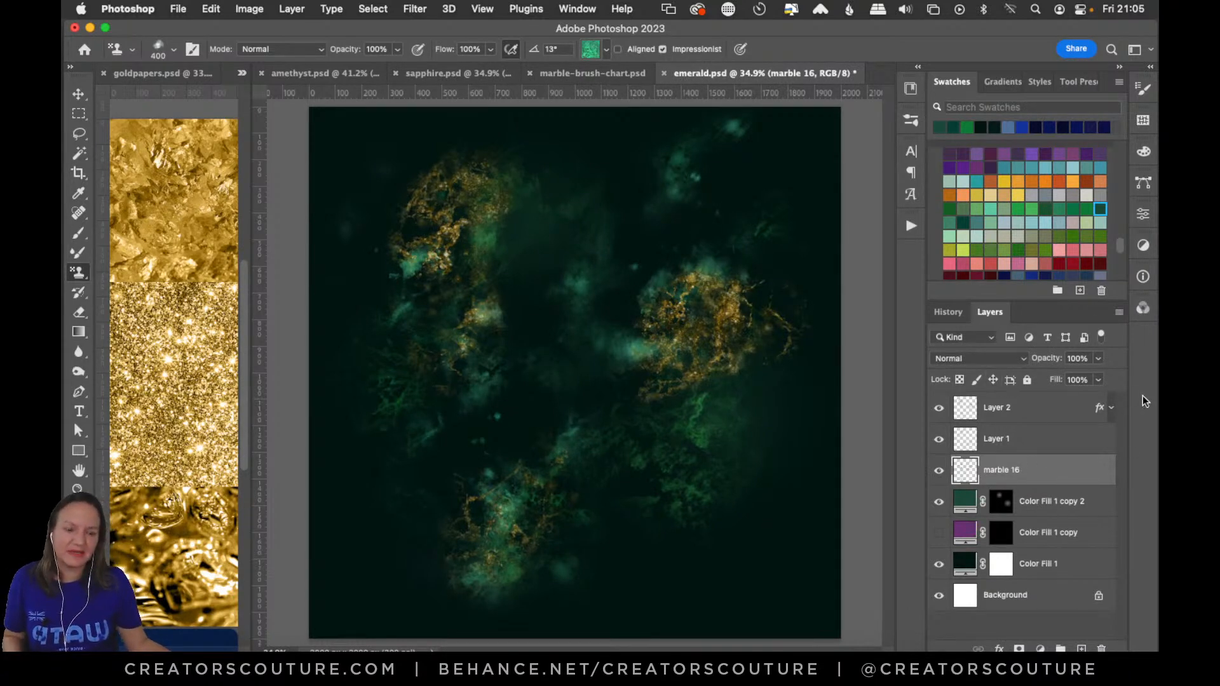
{"action": "left_click", "coordinate": [944, 471]}
{"action": "left_click", "coordinate": [945, 471]}
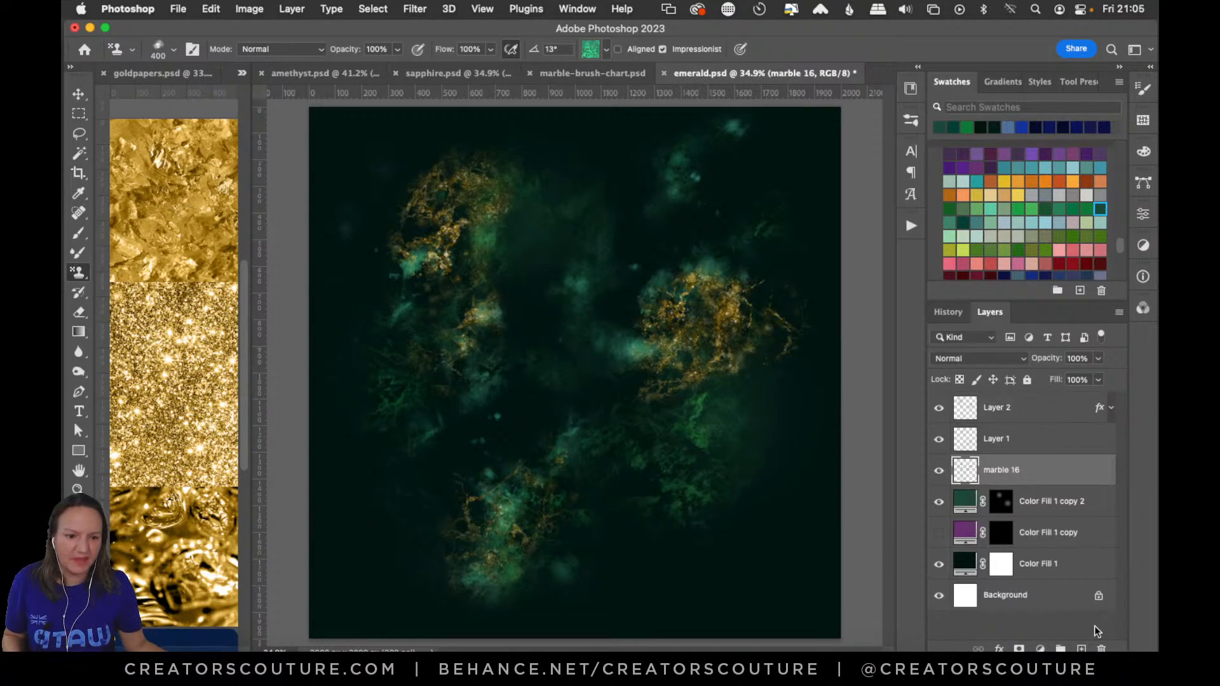
Add a new layer above marble 16 and try the 25-marble brush near the right gold cluster
{"action": "left_click", "coordinate": [1082, 649]}
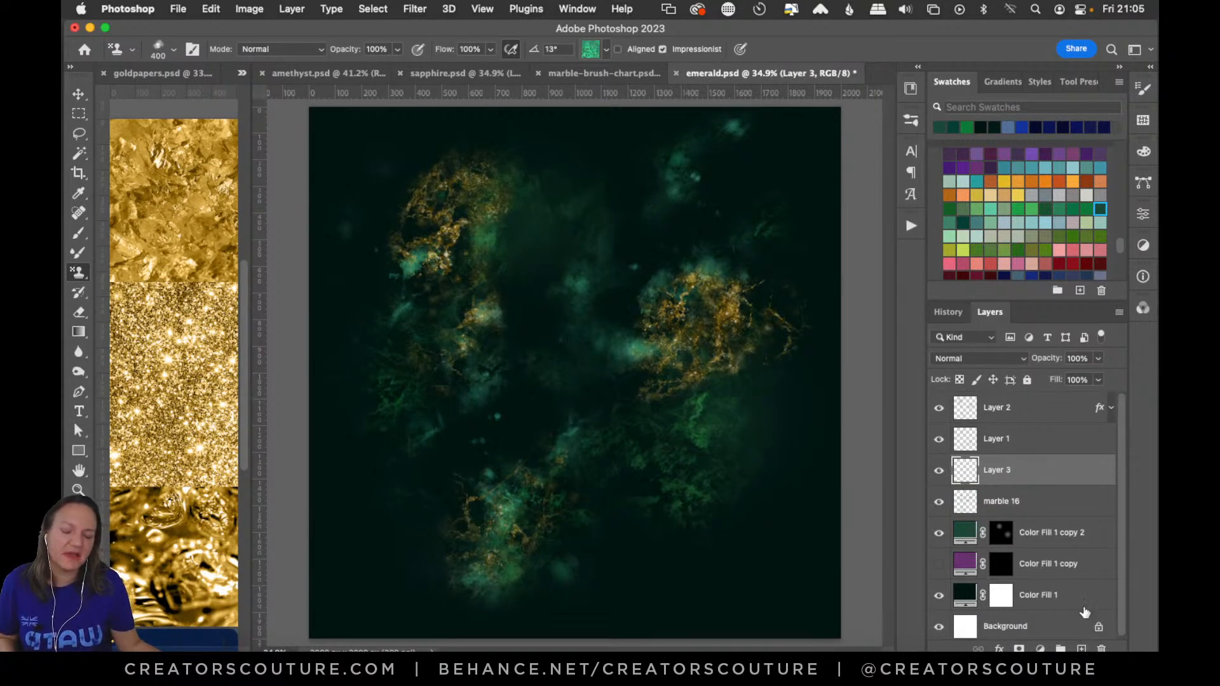
{"action": "left_click", "coordinate": [910, 121]}
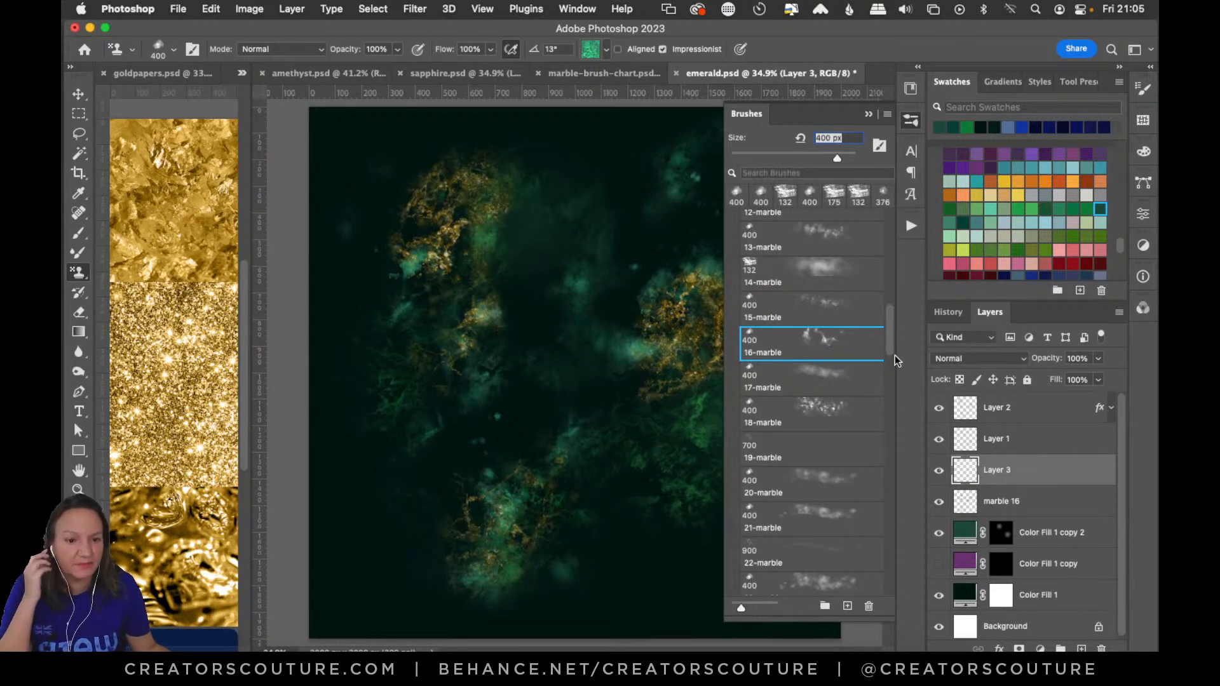
{"action": "left_click_drag", "start_coordinate": [893, 333], "coordinate": [889, 381]}
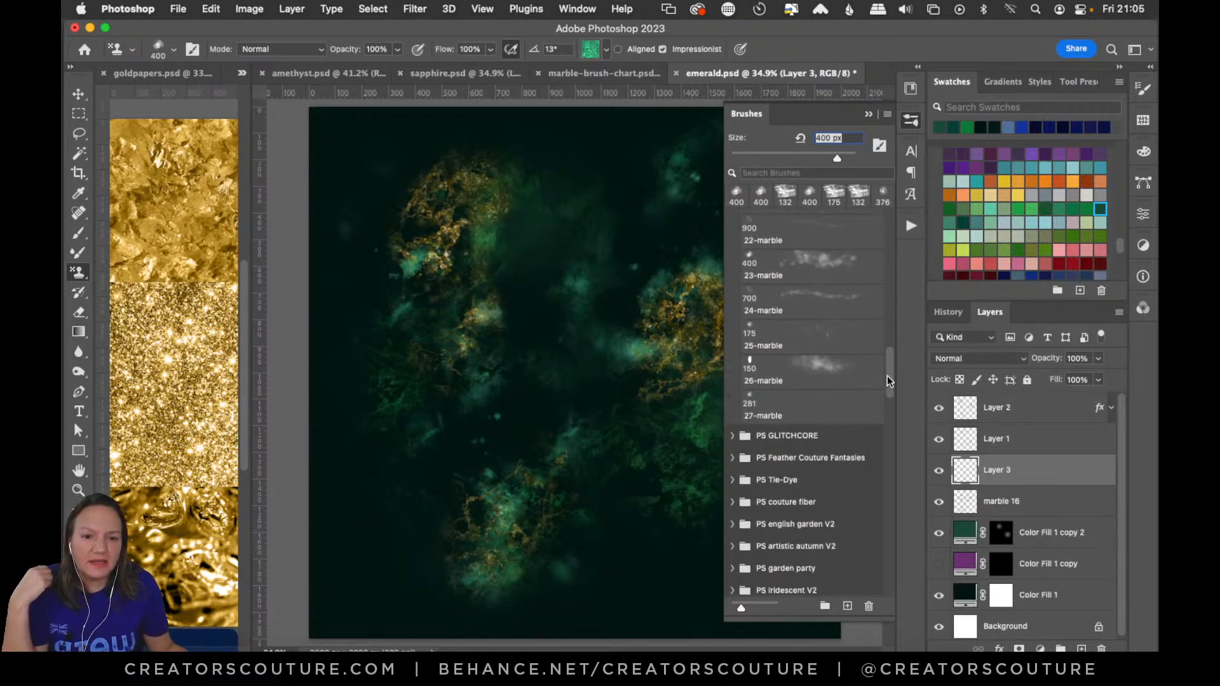
{"action": "left_click", "coordinate": [818, 344]}
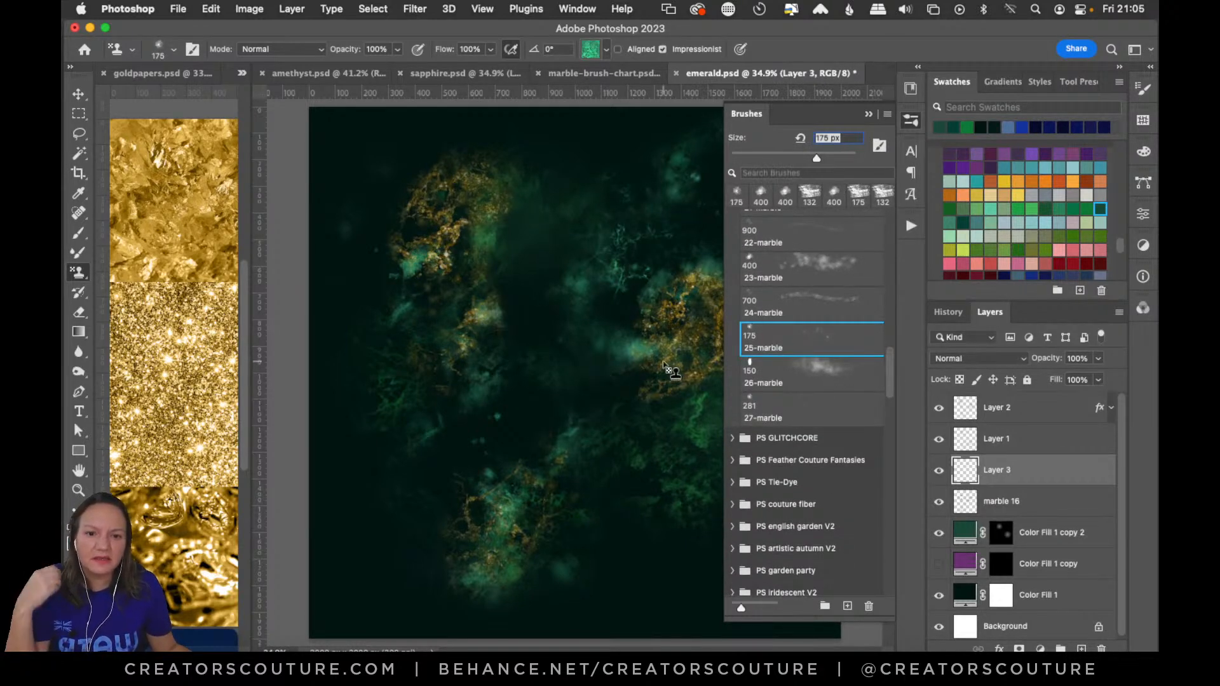
Undo the 25-marble stroke and paint green speckles around the left, right and lower gold clusters with the 1-galaxy brush
{"action": "left_click_drag", "start_coordinate": [892, 380], "coordinate": [883, 426]}
{"action": "scroll", "coordinate": [882, 426], "scroll_direction": "down", "scroll_amount": 1}
{"action": "left_click", "coordinate": [813, 344]}
{"action": "key", "text": "super+z"}
{"action": "left_click_drag", "start_coordinate": [498, 219], "coordinate": [444, 476]}
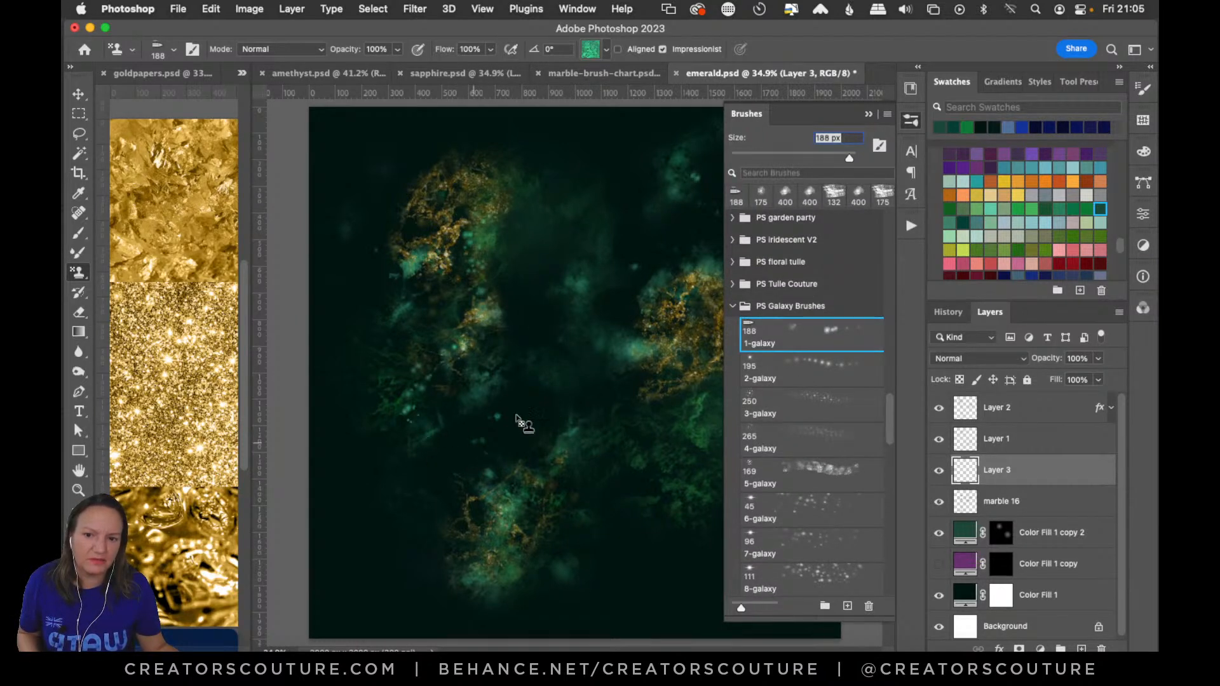
{"action": "left_click", "coordinate": [910, 121]}
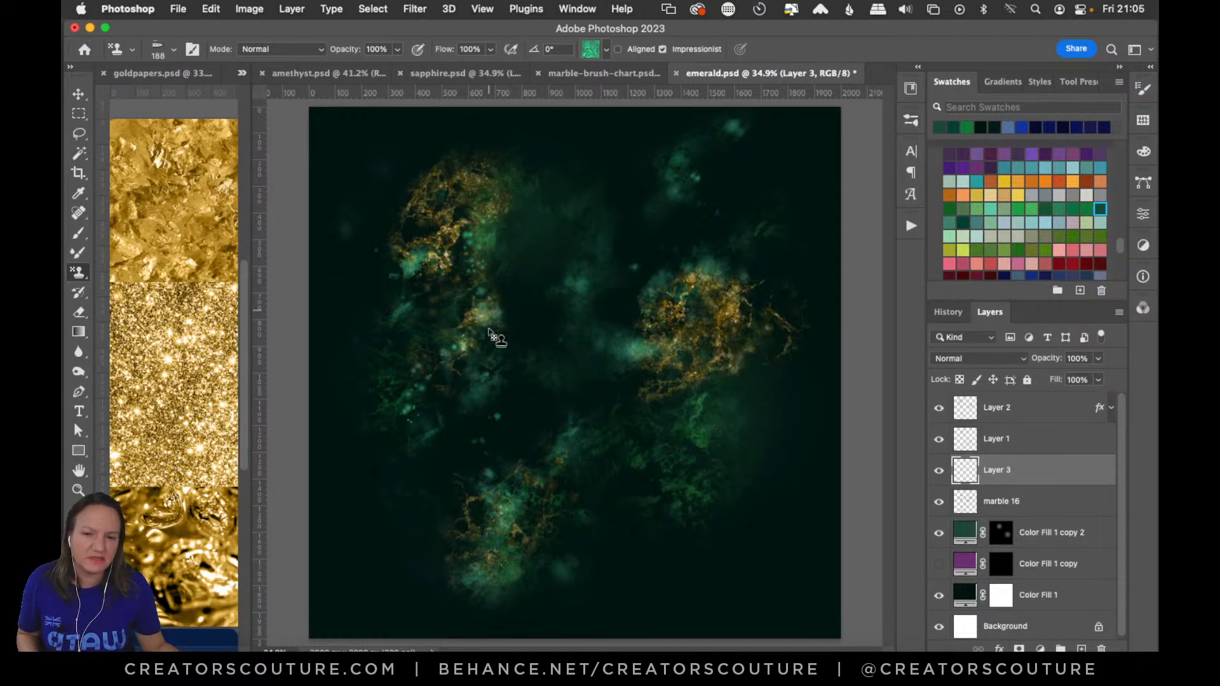
{"action": "mouse_move", "coordinate": [783, 247]}
{"action": "left_mouse_down"}
{"action": "mouse_move", "coordinate": [754, 301]}
{"action": "mouse_move", "coordinate": [734, 445]}
{"action": "left_mouse_up"}
{"action": "mouse_move", "coordinate": [546, 474]}
{"action": "left_mouse_down"}
{"action": "mouse_move", "coordinate": [530, 468]}
{"action": "mouse_move", "coordinate": [453, 562]}
{"action": "left_mouse_up"}
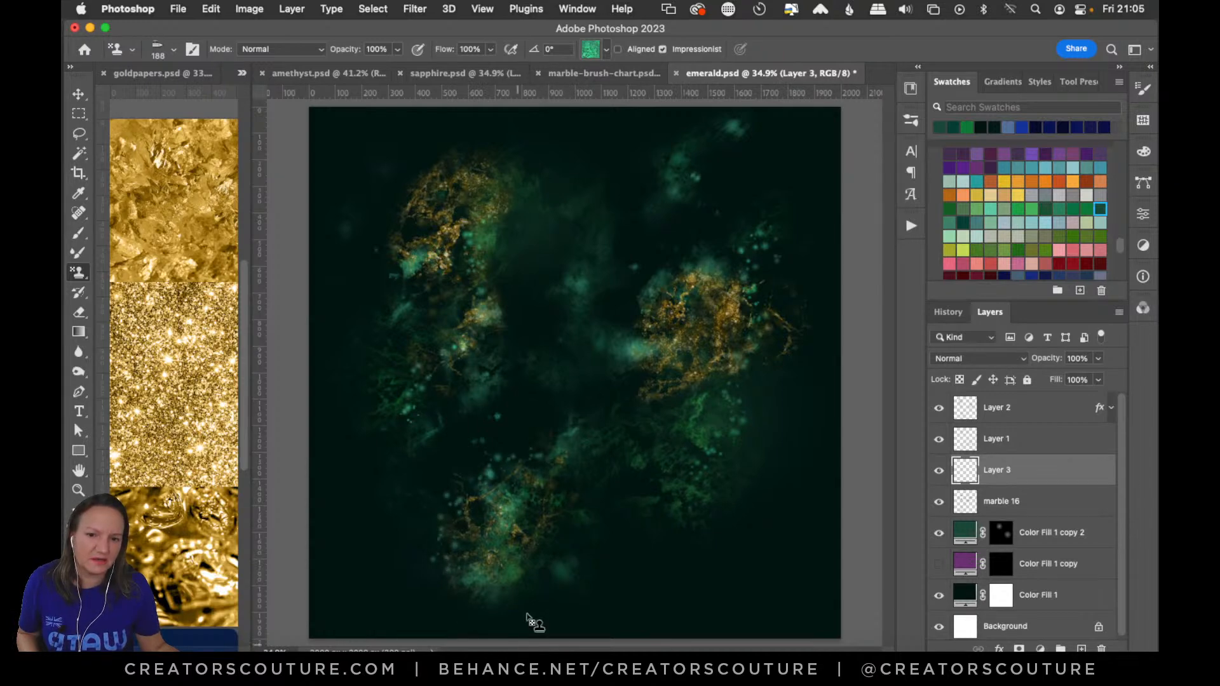
Inspect the galaxy speckles around the gold clusters up close, and save the document
{"action": "left_click", "coordinate": [78, 490]}
{"action": "left_click_drag", "start_coordinate": [447, 230], "coordinate": [490, 236]}
{"action": "left_click_drag", "start_coordinate": [605, 329], "coordinate": [585, 342]}
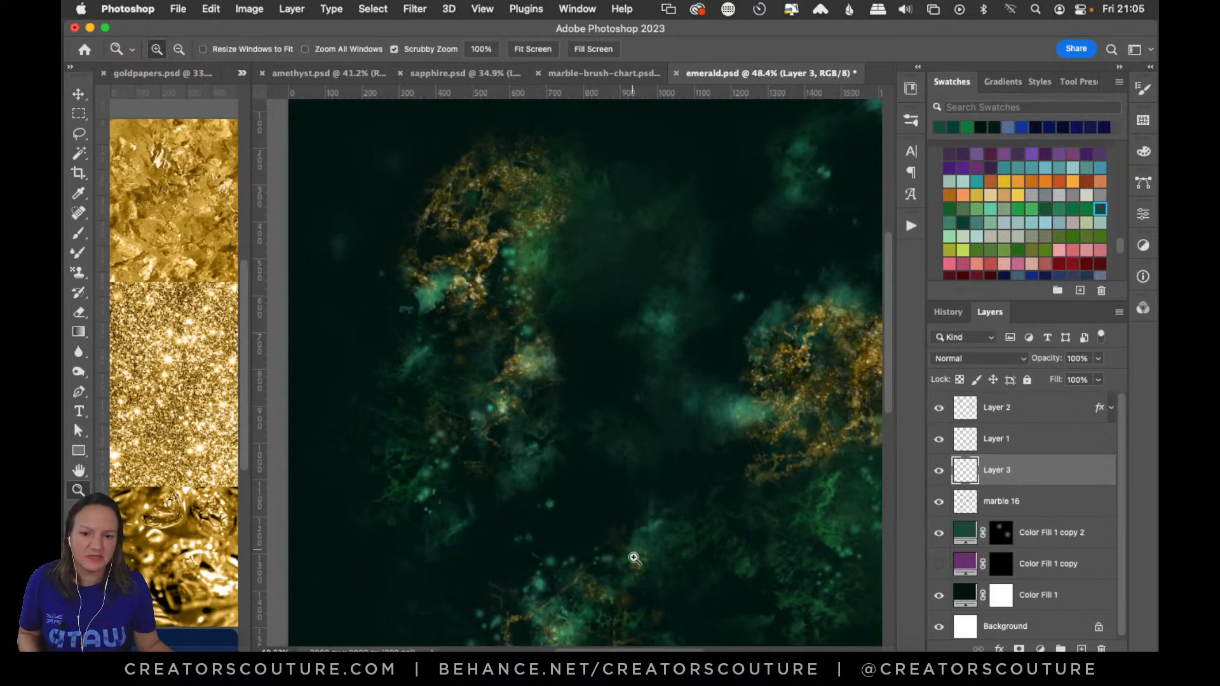
{"action": "left_click_drag", "start_coordinate": [590, 650], "coordinate": [635, 651]}
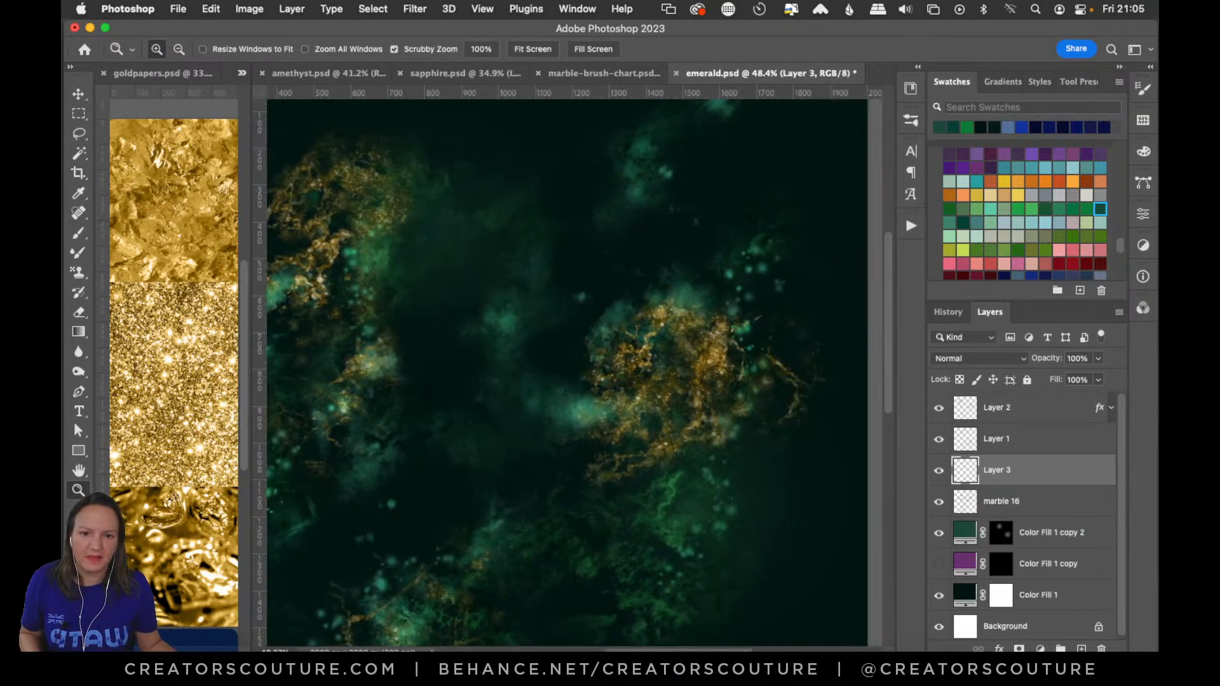
{"action": "left_click", "coordinate": [654, 462], "text": "alt"}
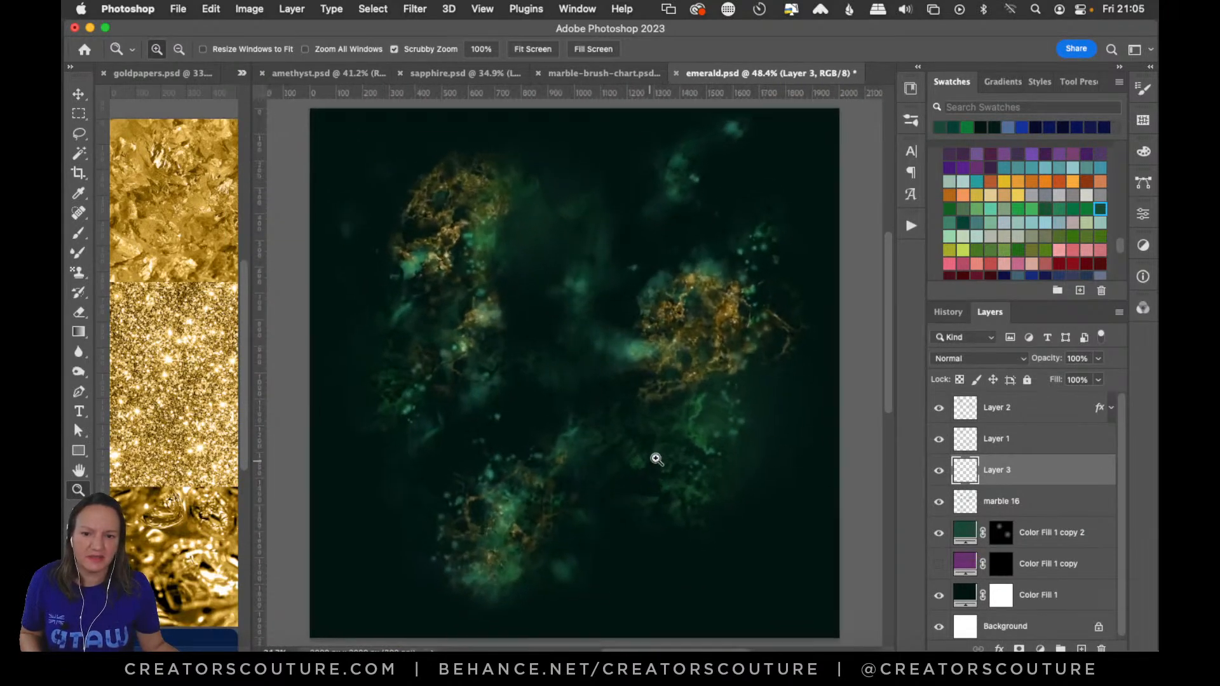
{"action": "left_click_drag", "start_coordinate": [890, 403], "coordinate": [887, 426]}
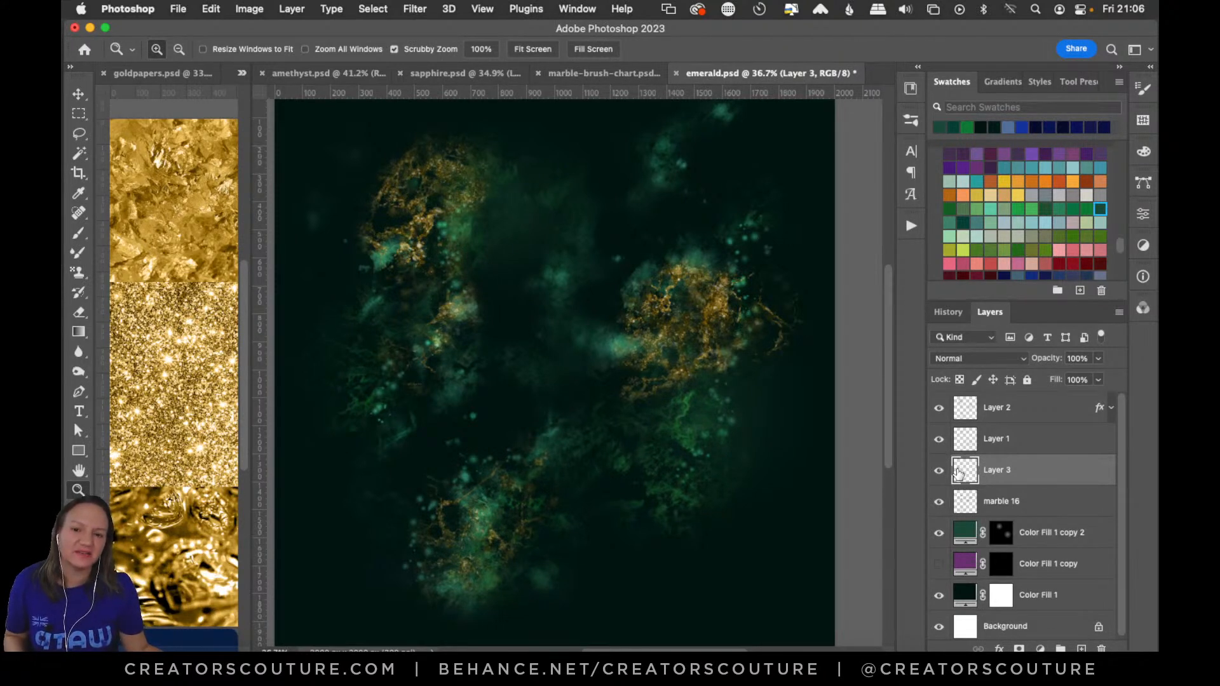
{"action": "key", "text": "super+s"}
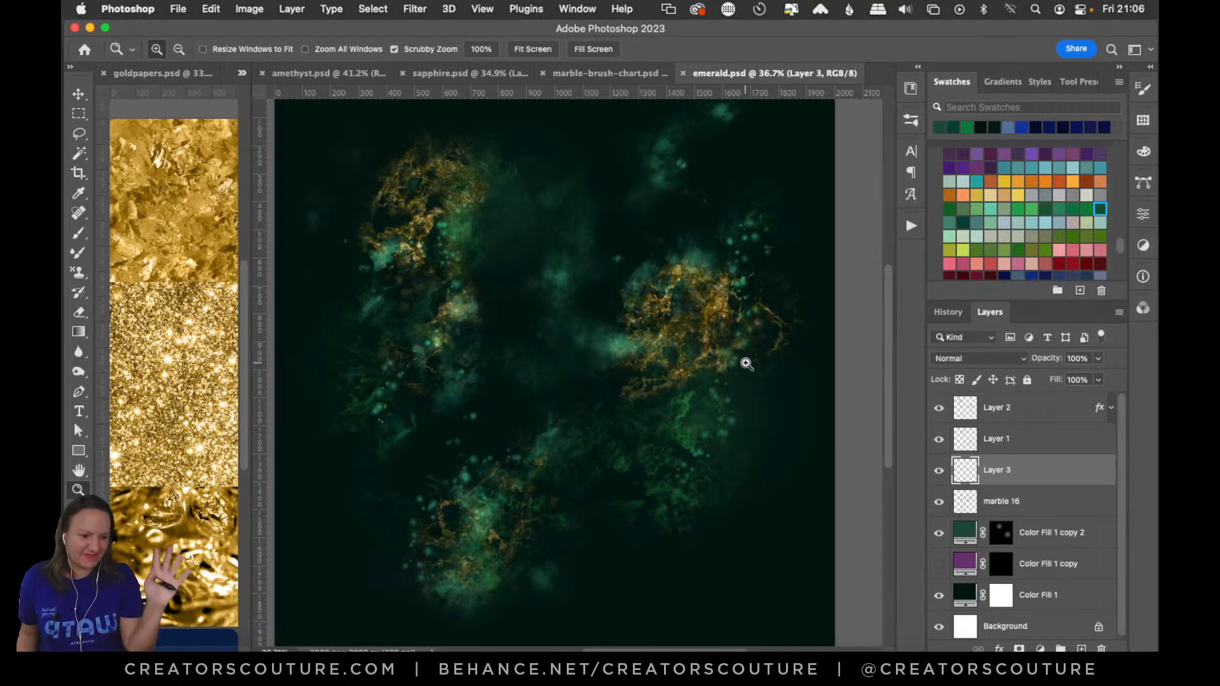
Toggle the visibility of Layer 3 and marble 16 off and on to compare what each layer contributes
{"action": "left_click", "coordinate": [939, 472]}
{"action": "left_click", "coordinate": [939, 471]}
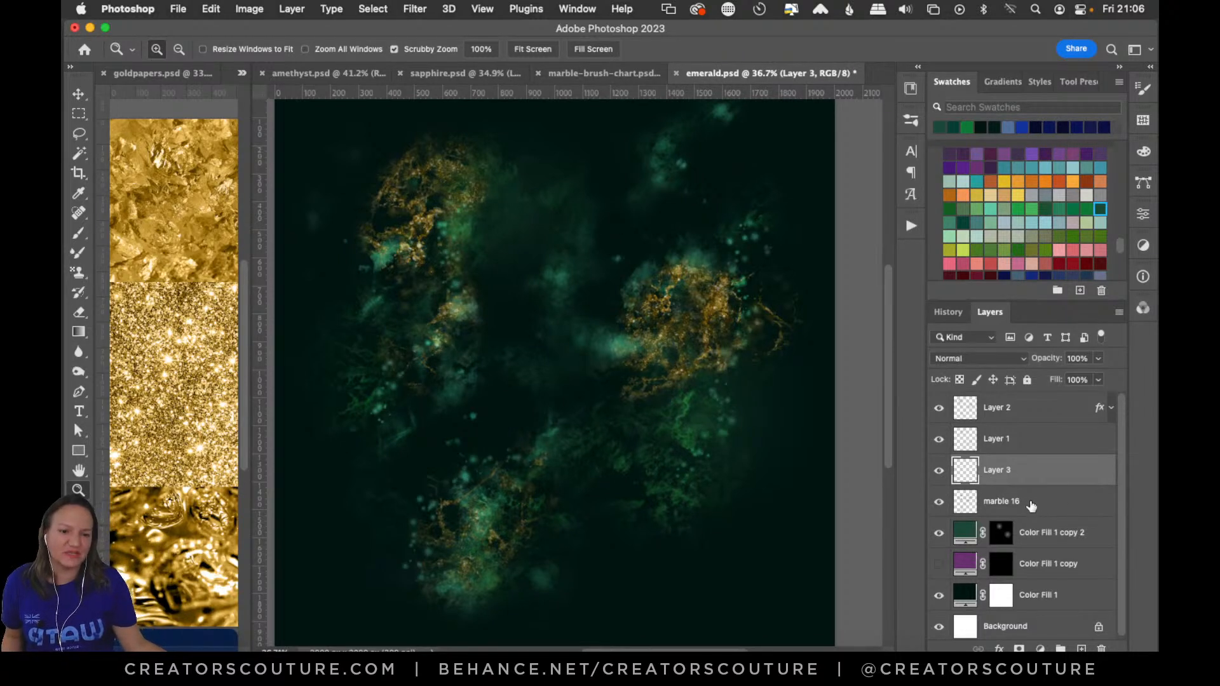
{"action": "left_click", "coordinate": [1032, 507]}
{"action": "left_click", "coordinate": [939, 503]}
{"action": "left_click", "coordinate": [939, 503]}
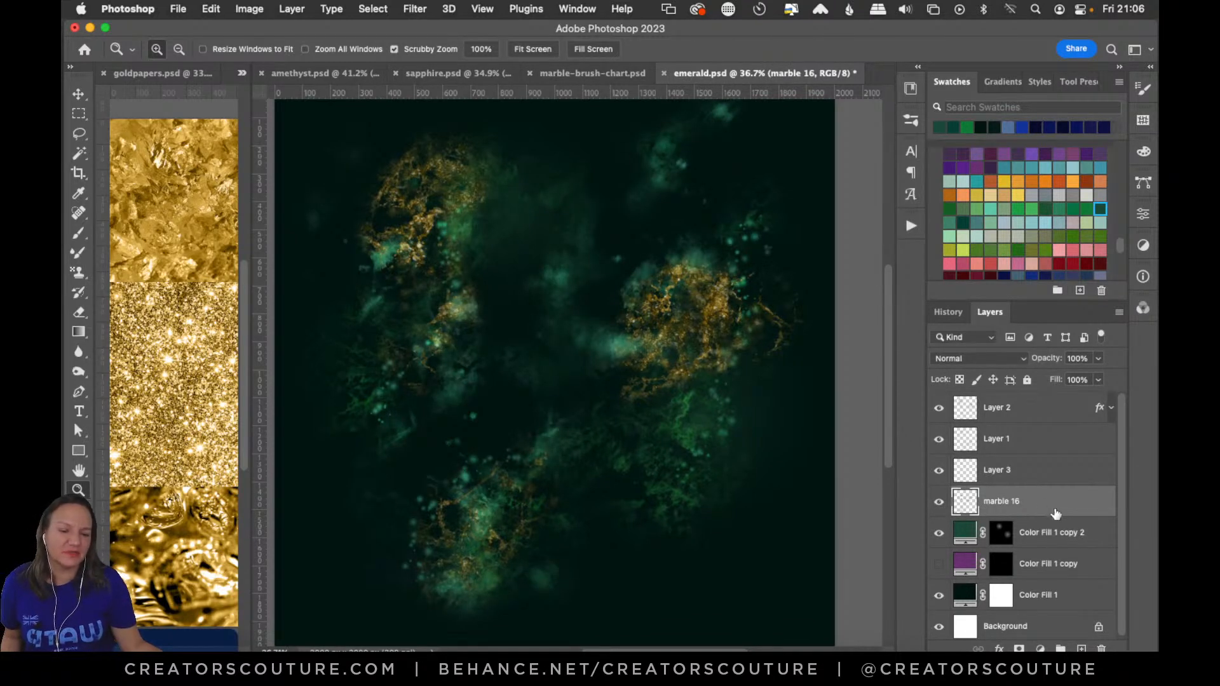
Add a new layer above marble 16 and set the Pattern Stamp to the dark grey-green speckled pattern from the emerald group
{"action": "left_click", "coordinate": [1081, 648]}
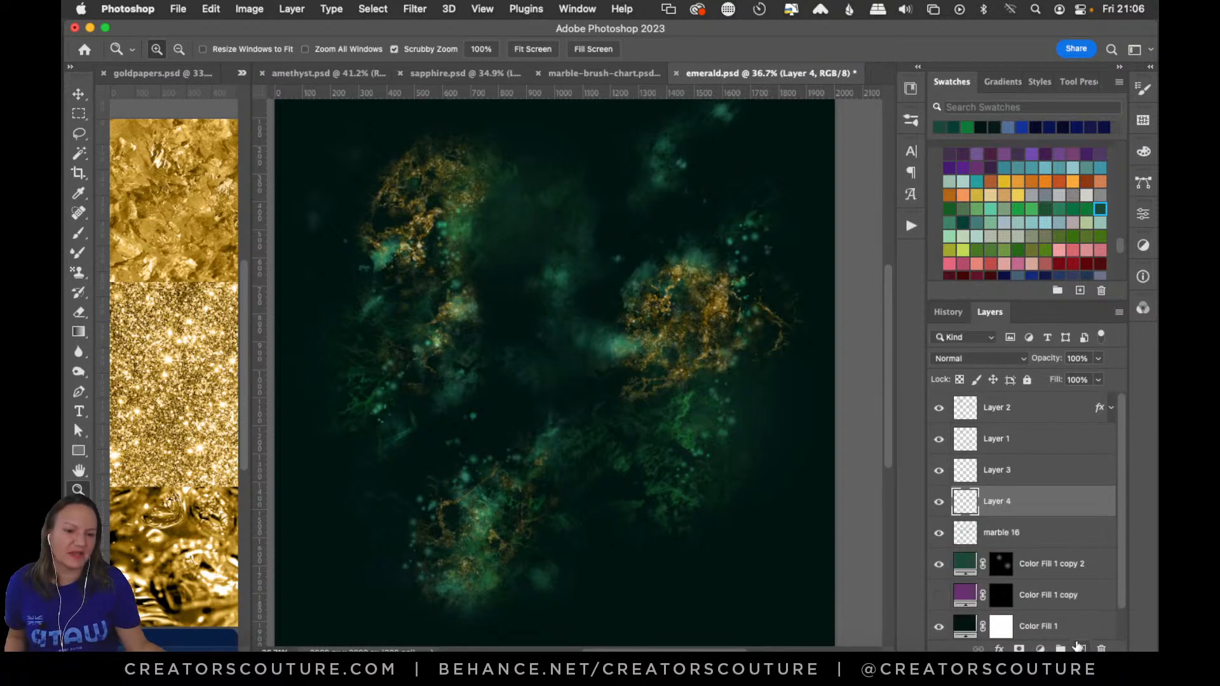
{"action": "left_click", "coordinate": [90, 273]}
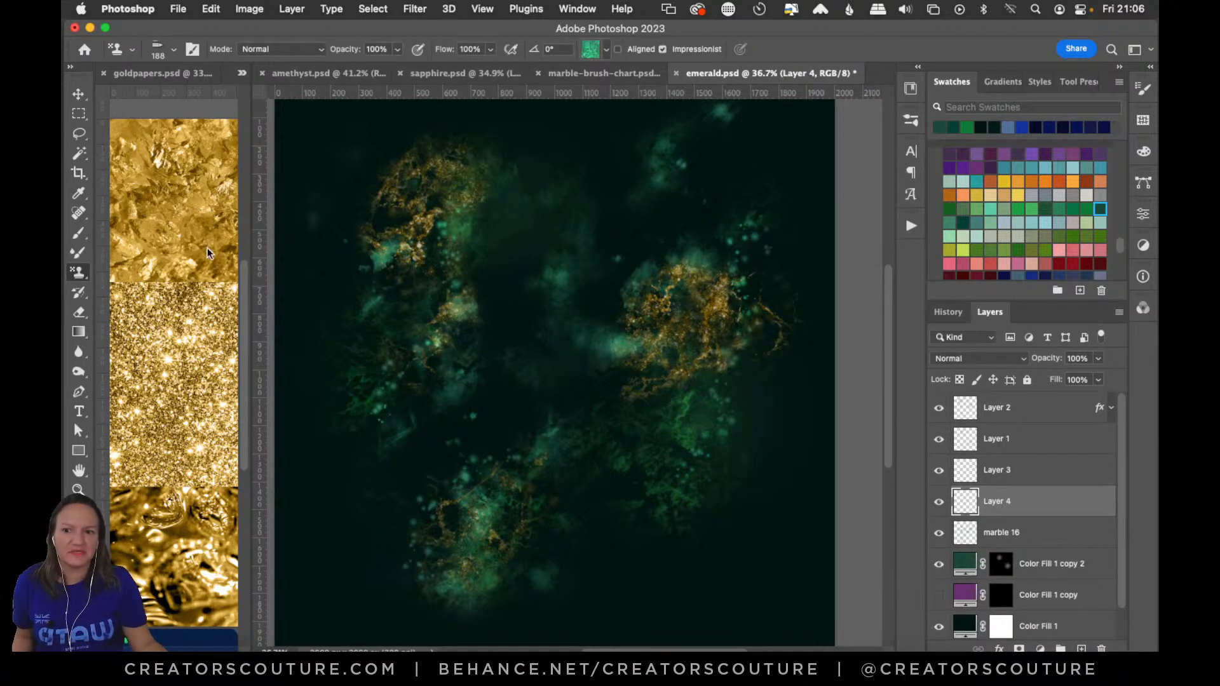
{"action": "left_click", "coordinate": [590, 50]}
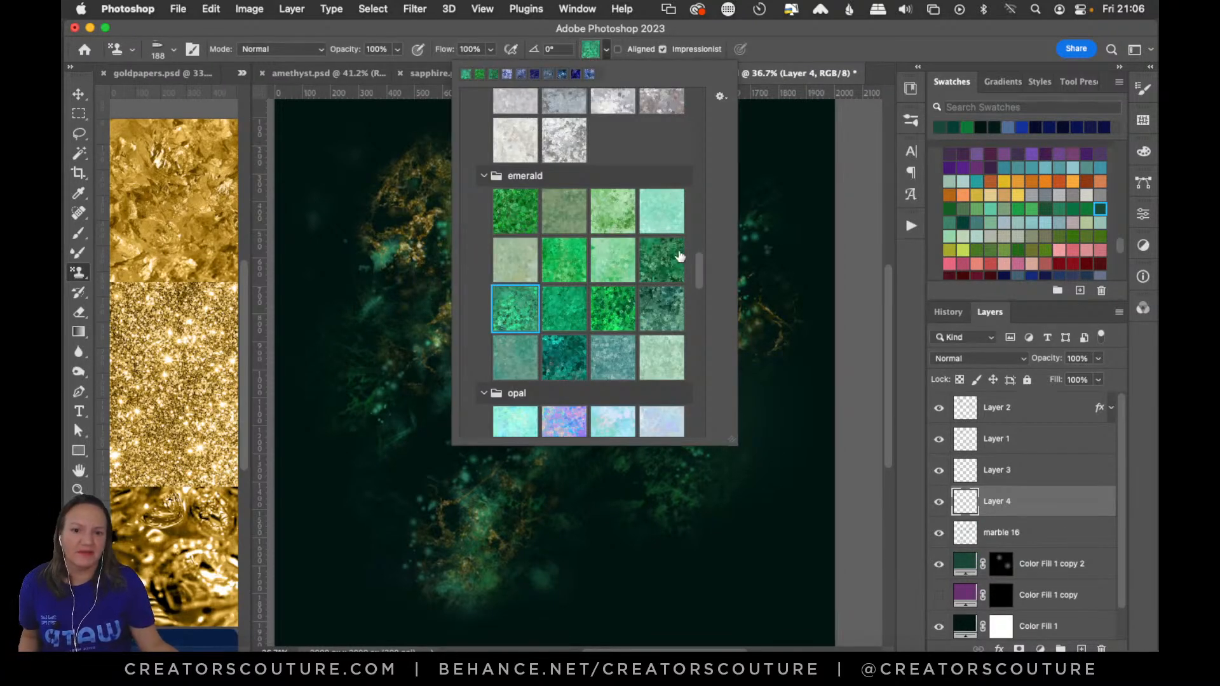
{"action": "left_click", "coordinate": [646, 321]}
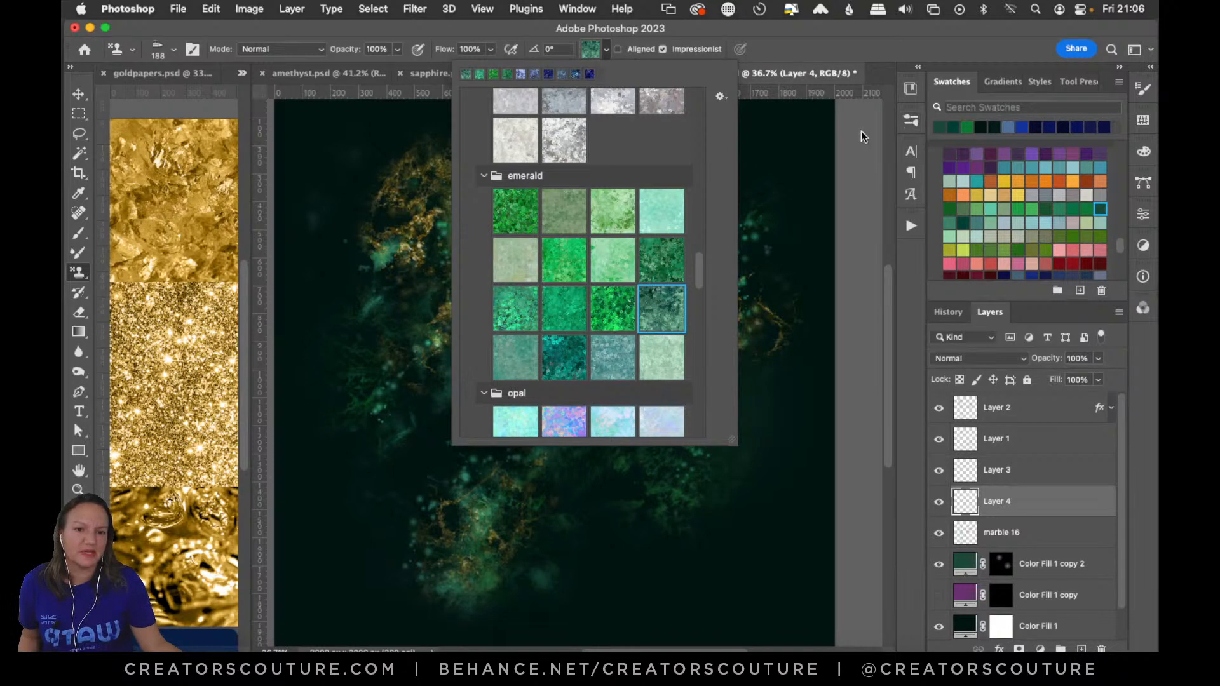
{"action": "left_click", "coordinate": [824, 71]}
Paint fine green speckles above the right gold cluster with the 6-galaxy brush at 45 px
{"action": "left_click", "coordinate": [913, 119]}
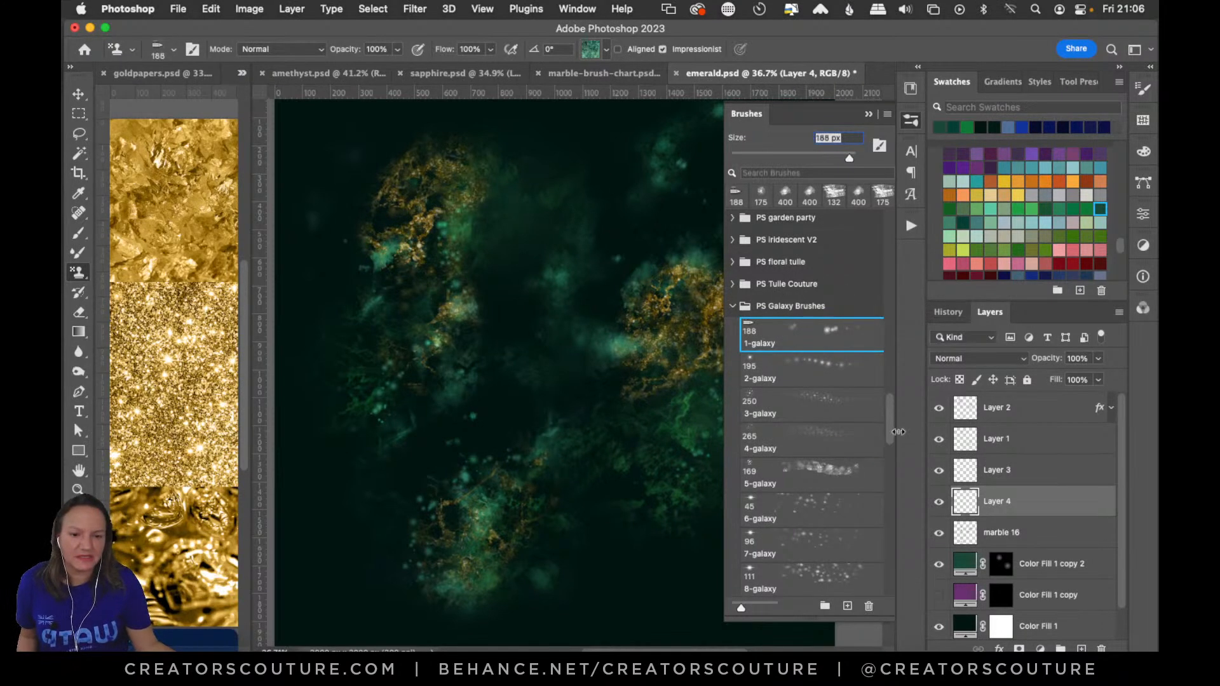
{"action": "double_click", "coordinate": [799, 512]}
{"action": "left_click", "coordinate": [535, 227]}
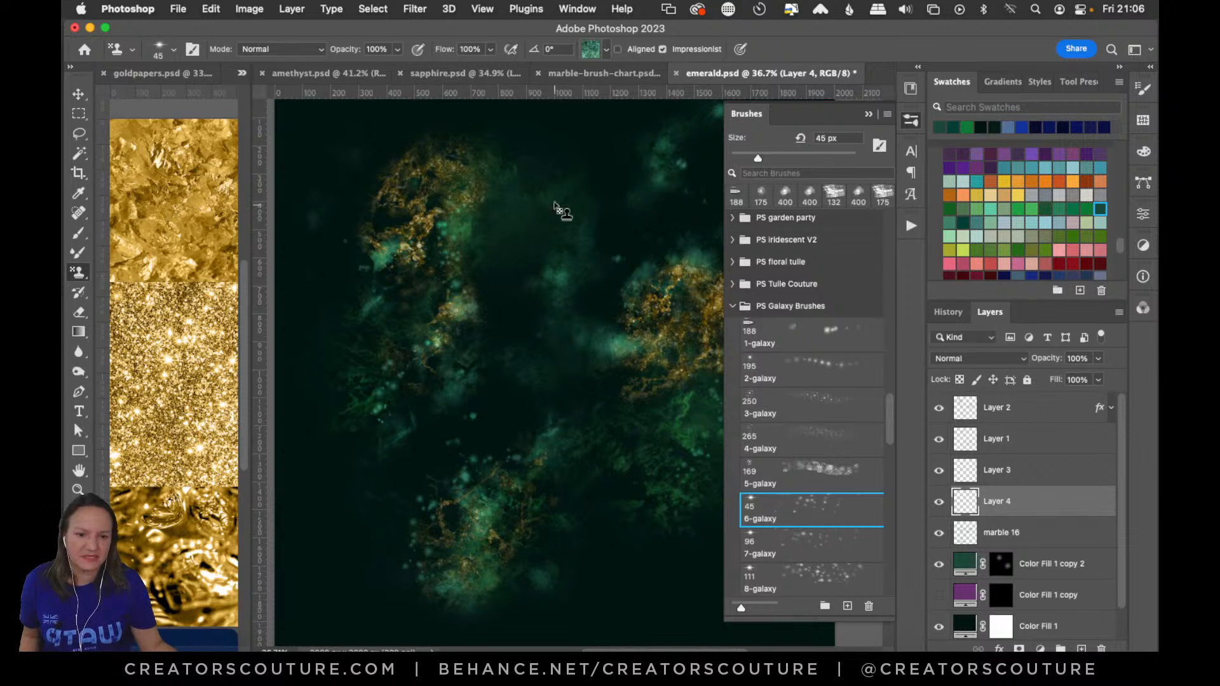
{"action": "left_click_drag", "start_coordinate": [539, 216], "coordinate": [515, 375]}
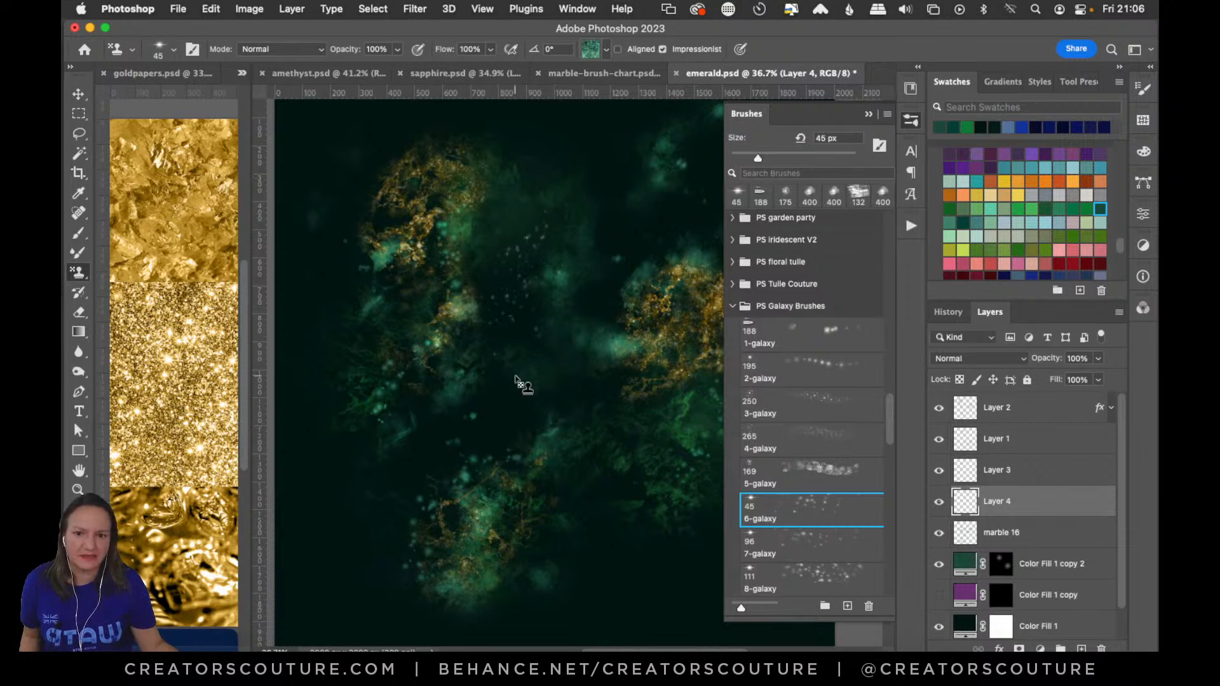
{"action": "left_click", "coordinate": [911, 121]}
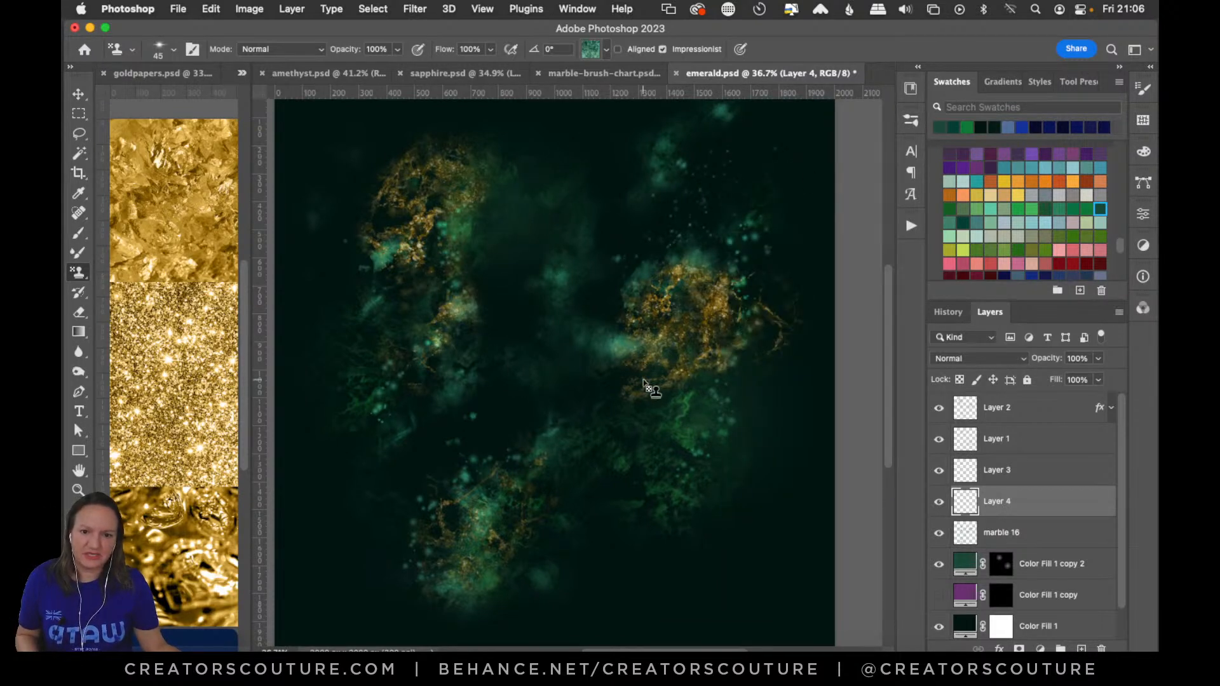
Try the 7-galaxy, 8-galaxy, 9-galaxy and 10-galaxy brushes on the artwork between the gold clusters
{"action": "left_click", "coordinate": [910, 123]}
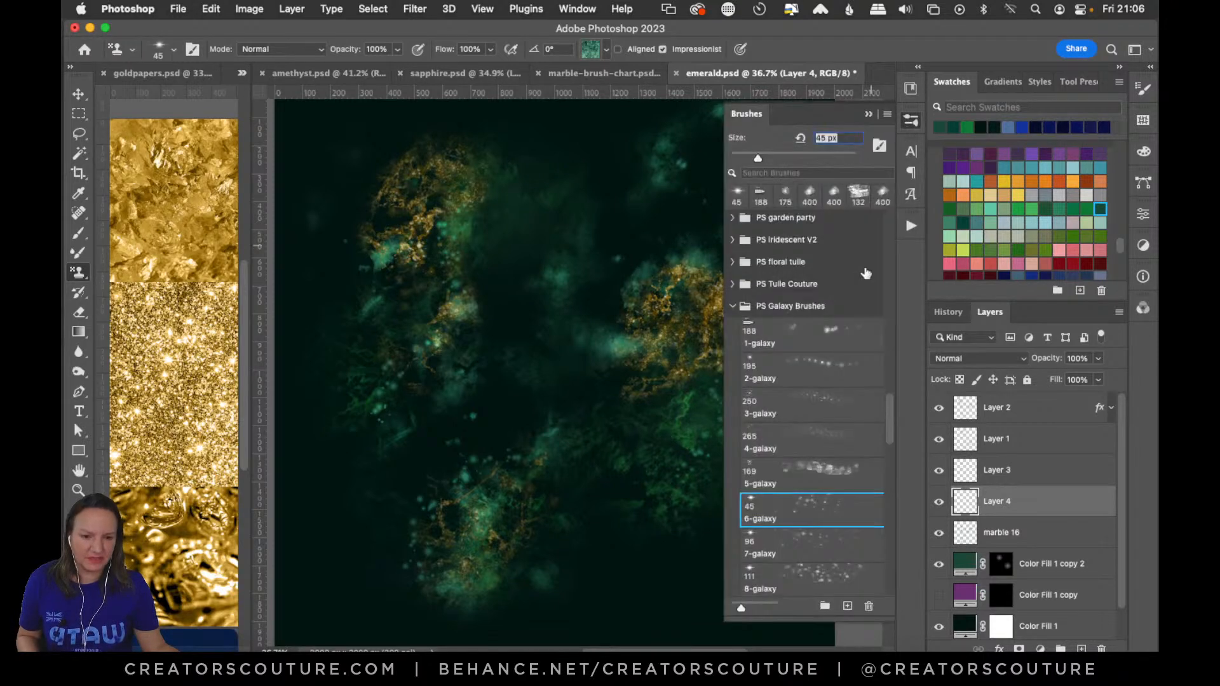
{"action": "scroll", "coordinate": [888, 432], "scroll_direction": "down", "scroll_amount": 5}
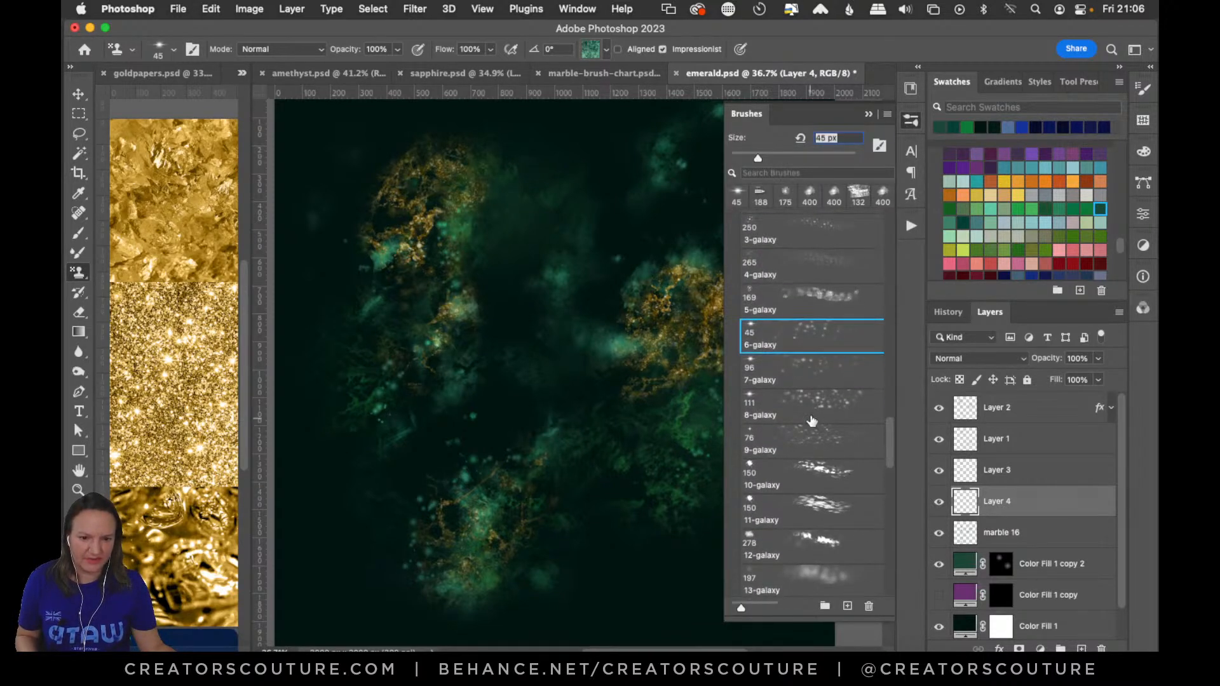
{"action": "left_click", "coordinate": [803, 370]}
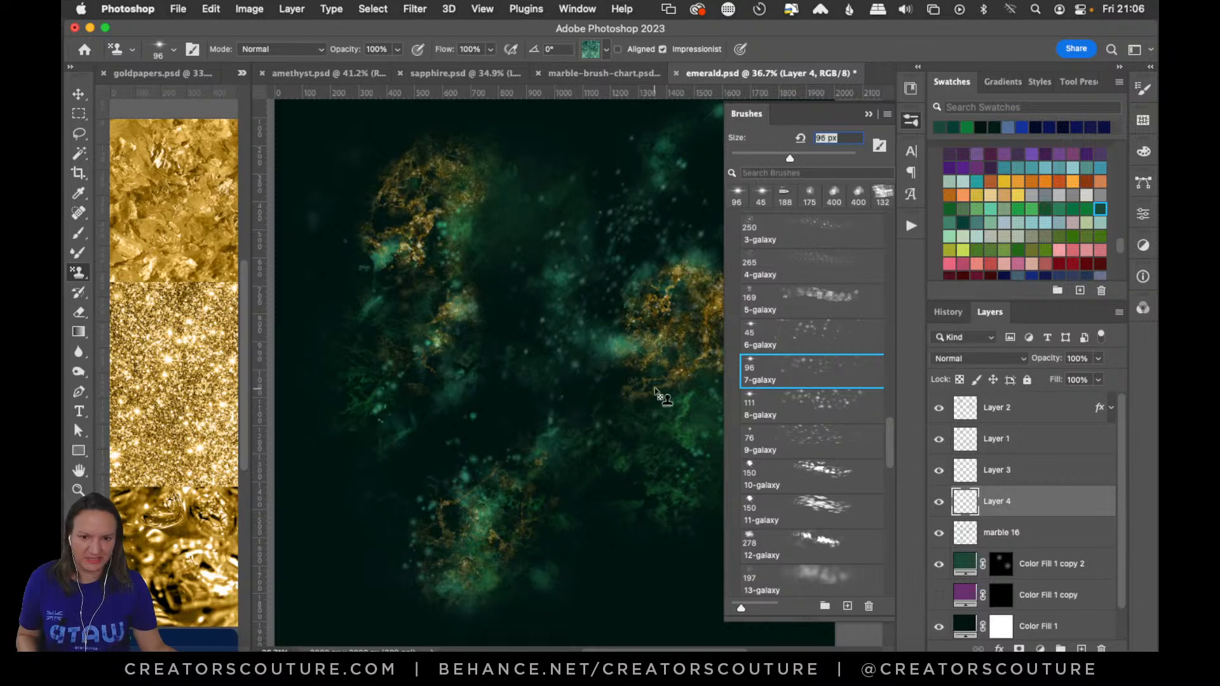
{"action": "left_click", "coordinate": [786, 407]}
{"action": "left_click", "coordinate": [795, 453]}
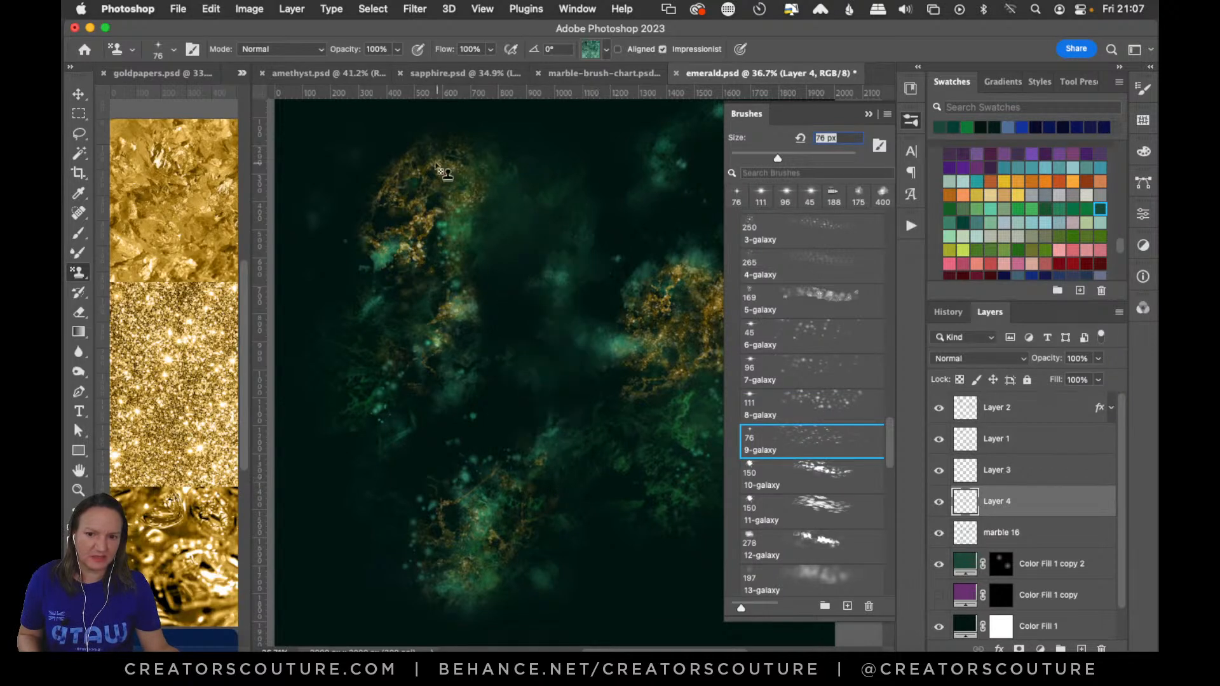
{"action": "left_click", "coordinate": [806, 475]}
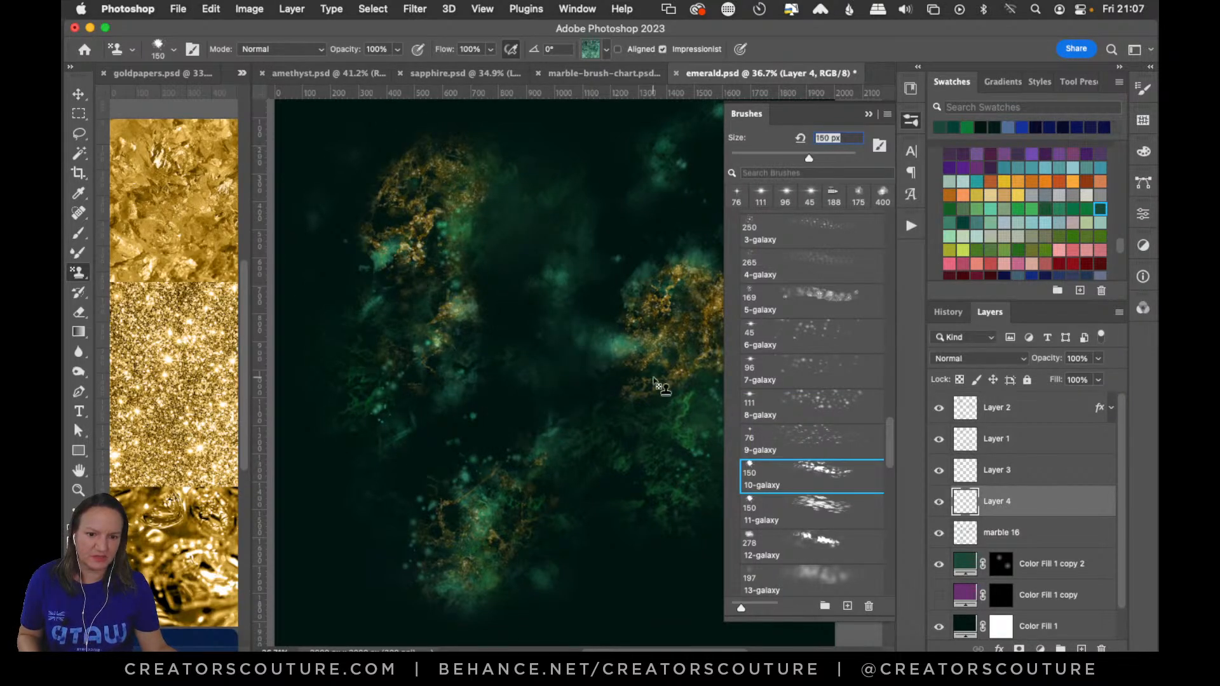
Paint more fine speckles around the gold clusters with the 6-galaxy brush at 45 px, and save the document
{"action": "left_click", "coordinate": [807, 343]}
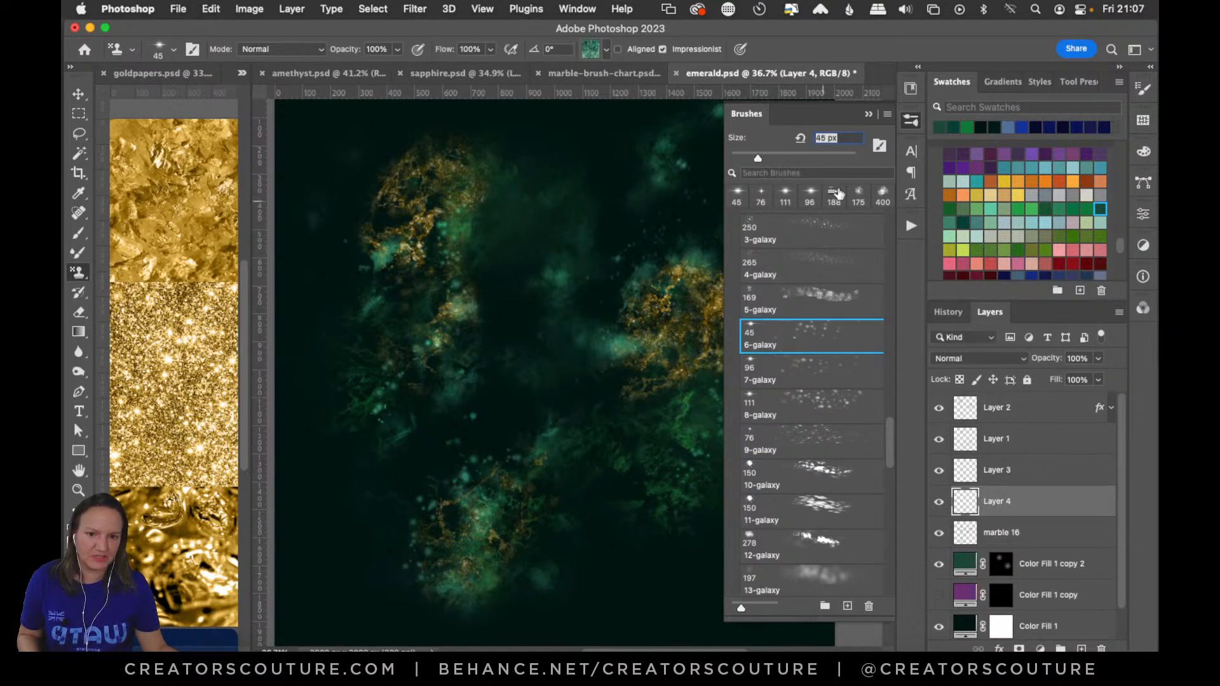
{"action": "left_click", "coordinate": [907, 120]}
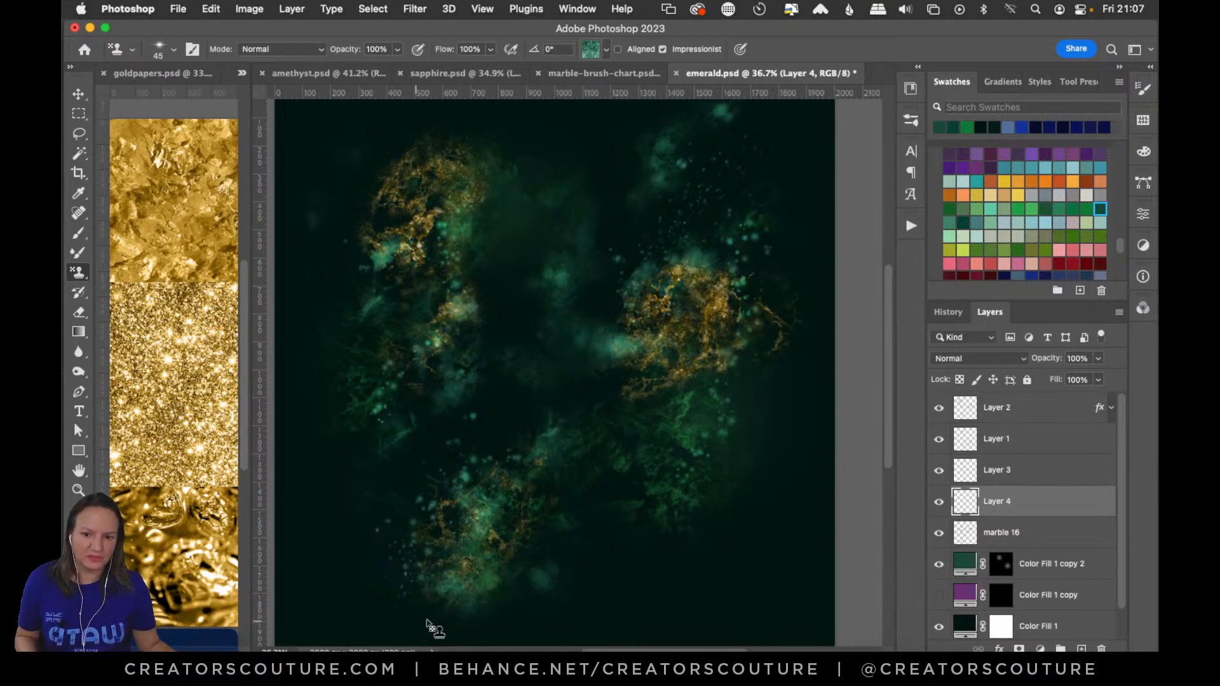
{"action": "left_click_drag", "start_coordinate": [571, 542], "coordinate": [583, 647]}
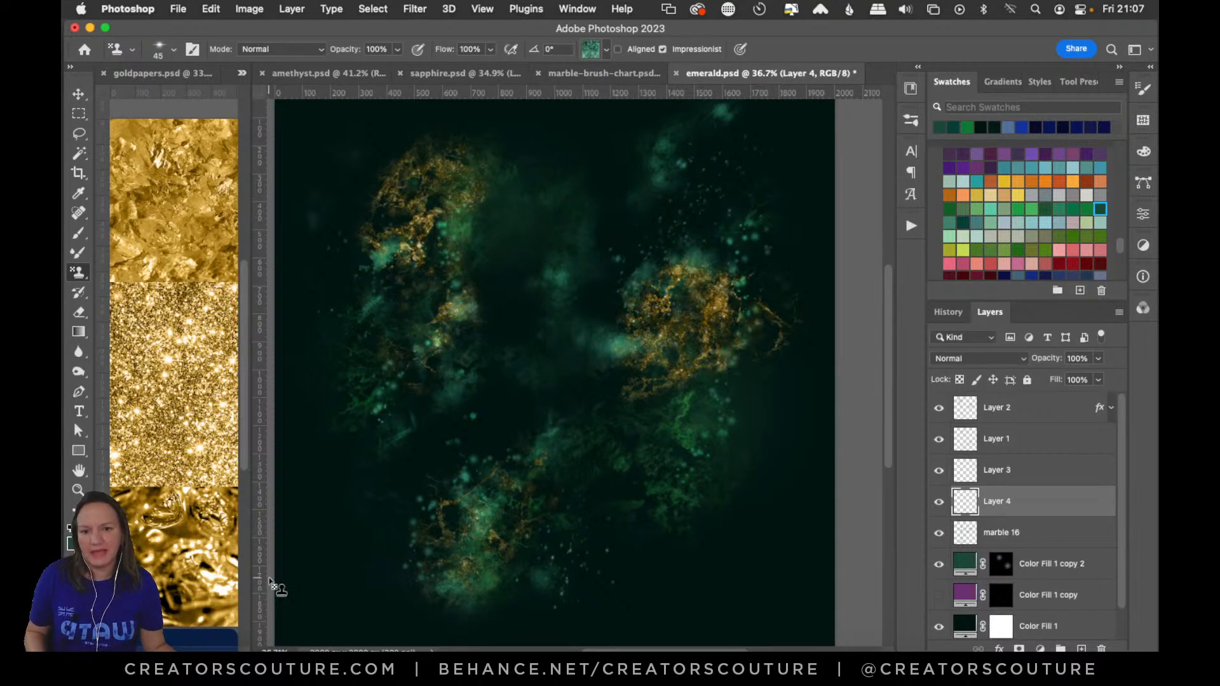
{"action": "key", "text": "super+s"}
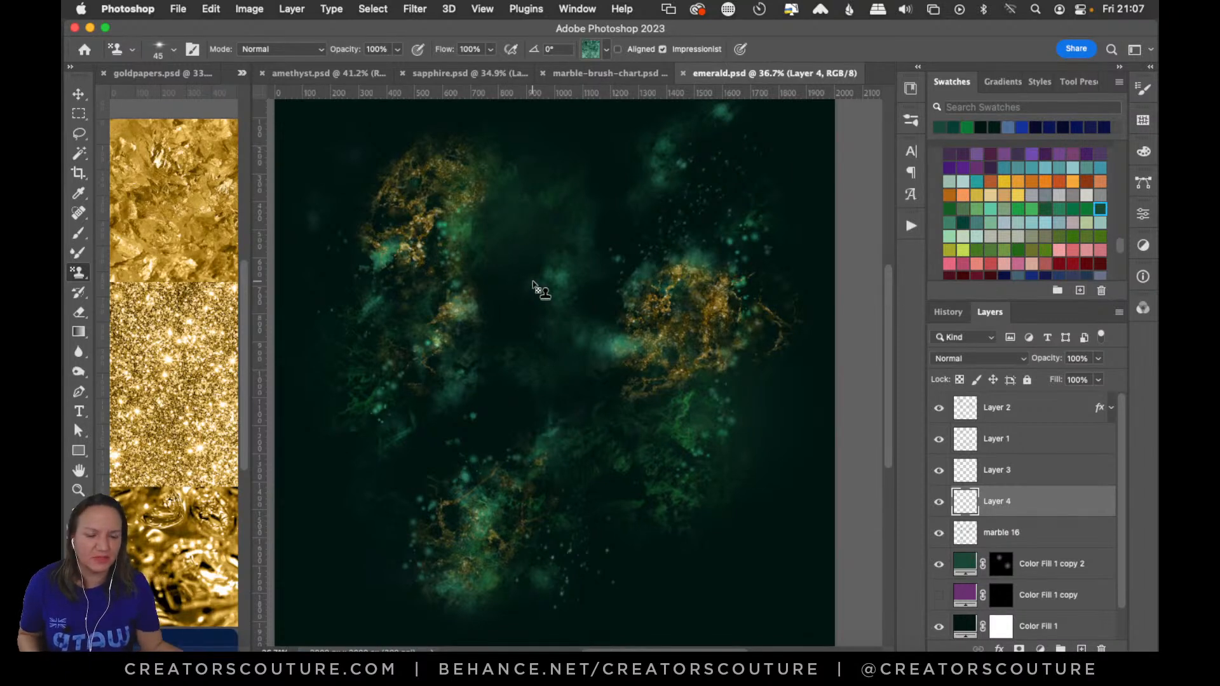
Add a new layer above Layer 4 and choose the 22-marble brush at 900 px
{"action": "left_click", "coordinate": [1082, 649]}
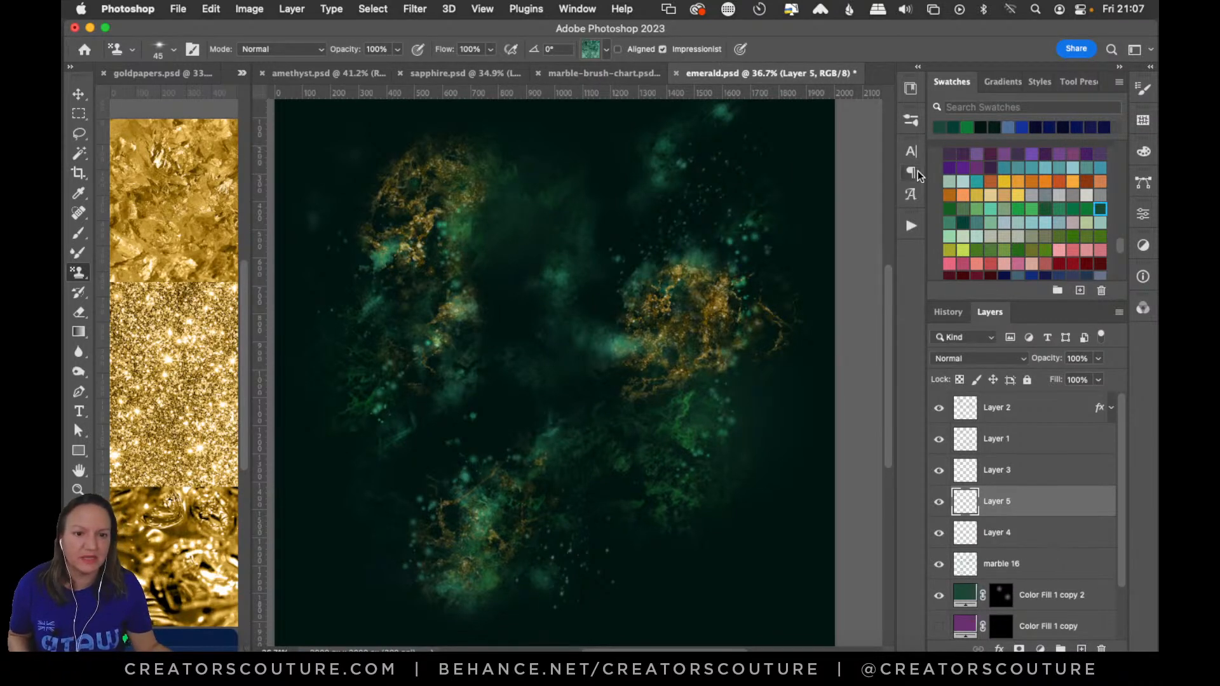
{"action": "left_click", "coordinate": [911, 120]}
{"action": "mouse_move", "coordinate": [891, 445]}
{"action": "left_mouse_down"}
{"action": "mouse_move", "coordinate": [917, 341]}
{"action": "mouse_move", "coordinate": [905, 361]}
{"action": "left_mouse_up"}
{"action": "left_click", "coordinate": [824, 346]}
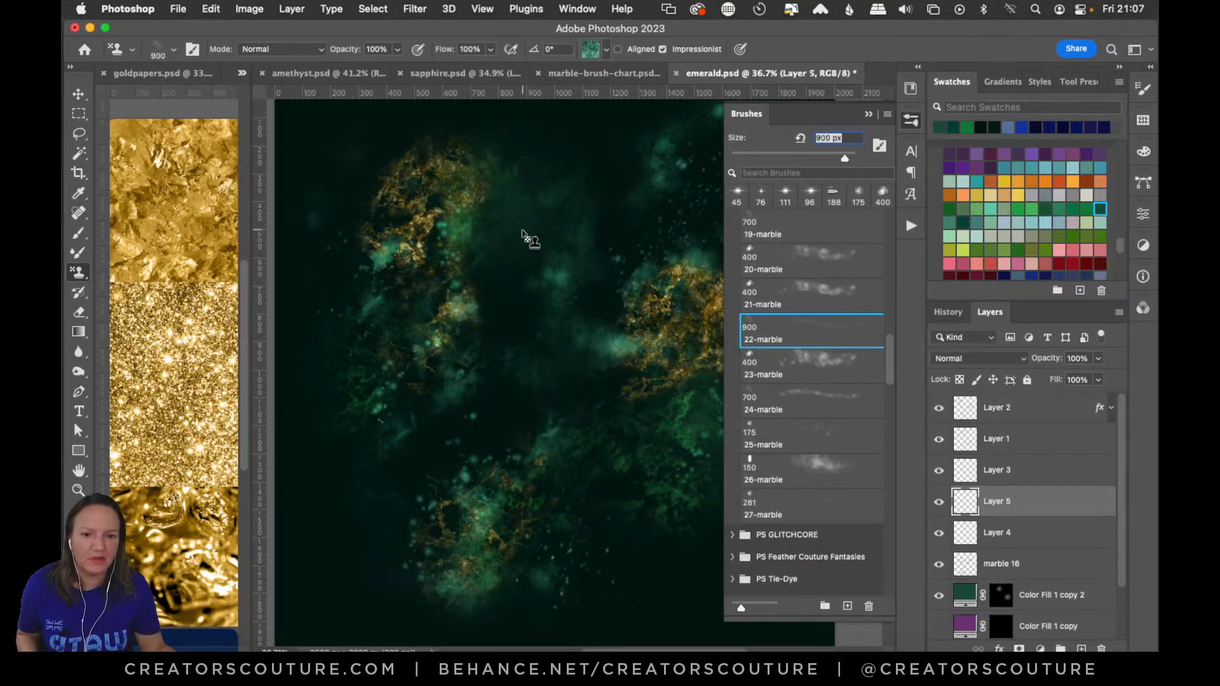
{"action": "left_click", "coordinate": [912, 123]}
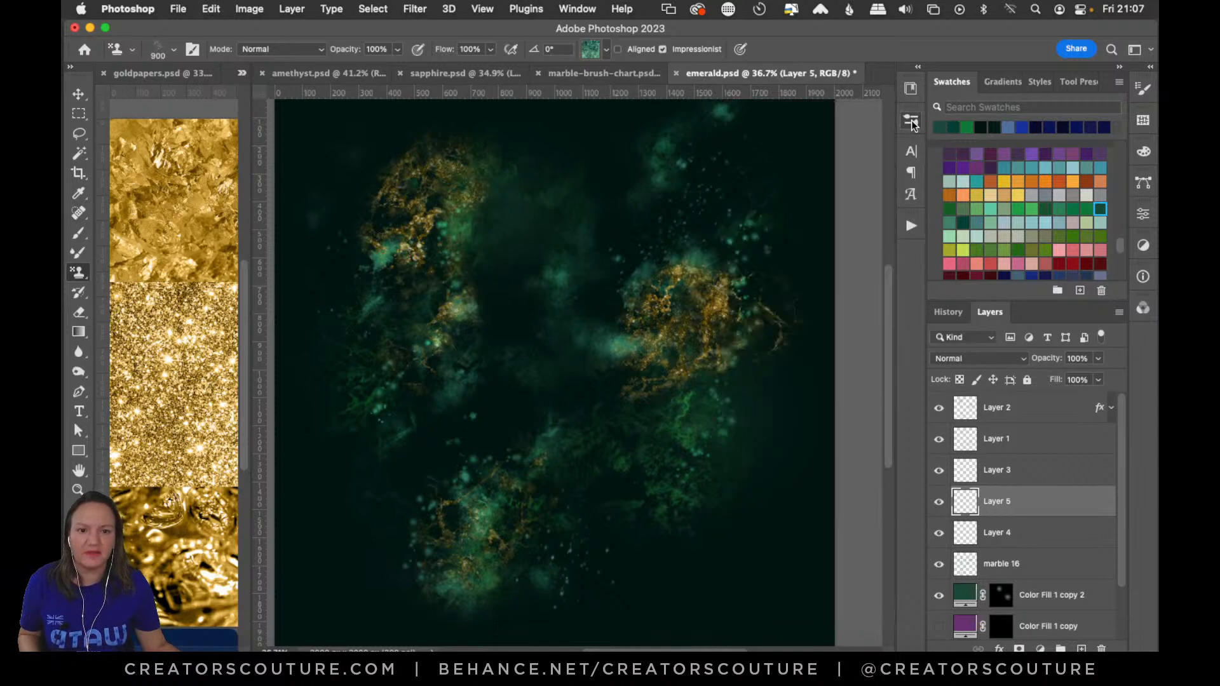
Try the 22-marble, 23-marble and 24-marble brushes in the dark area between the gold clusters, undoing each stroke
{"action": "left_click", "coordinate": [79, 488]}
{"action": "left_click", "coordinate": [495, 206]}
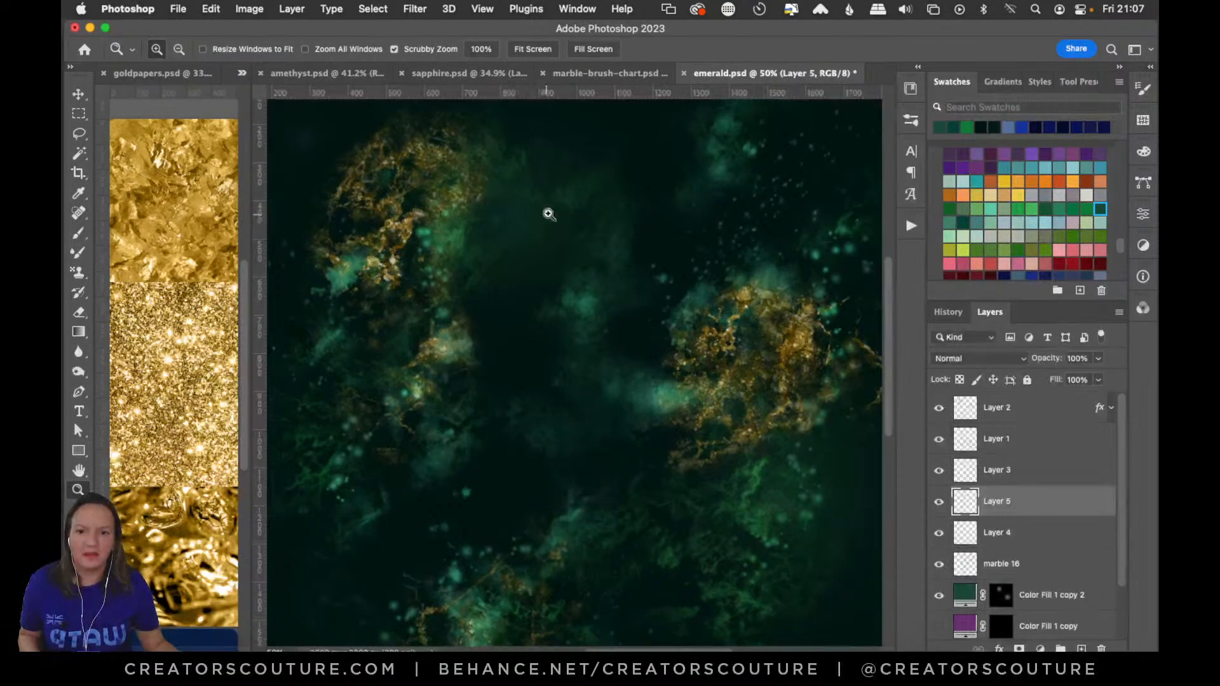
{"action": "left_click", "coordinate": [77, 274]}
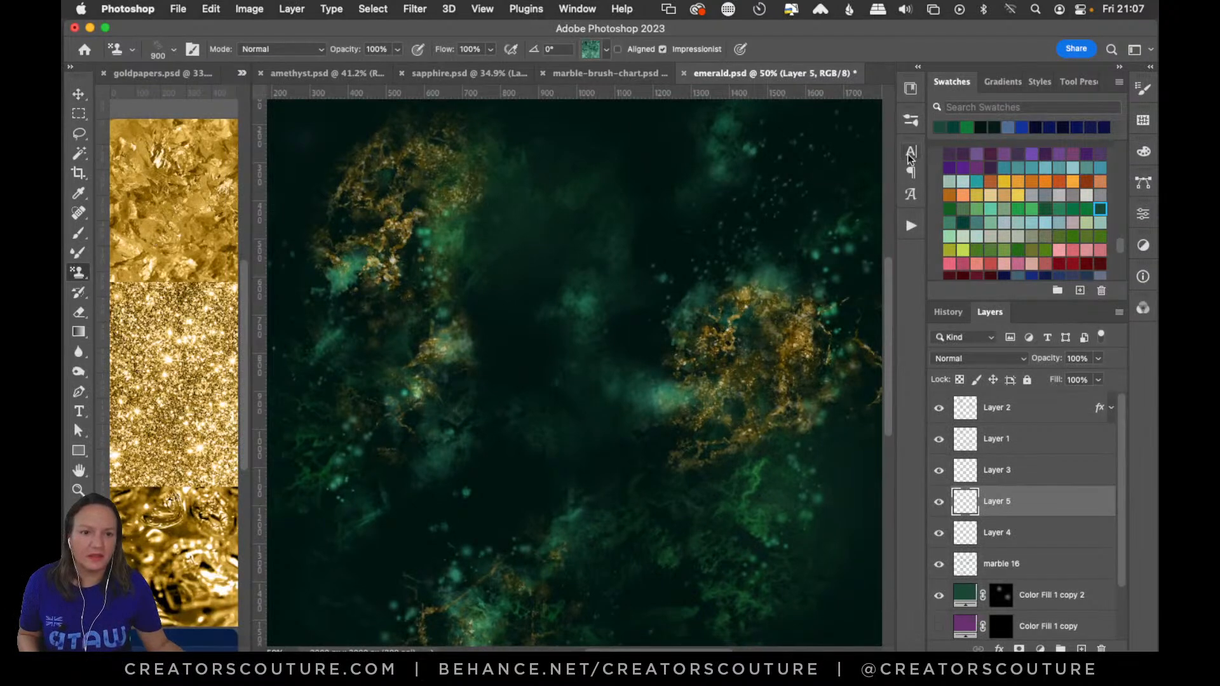
{"action": "left_click", "coordinate": [912, 123]}
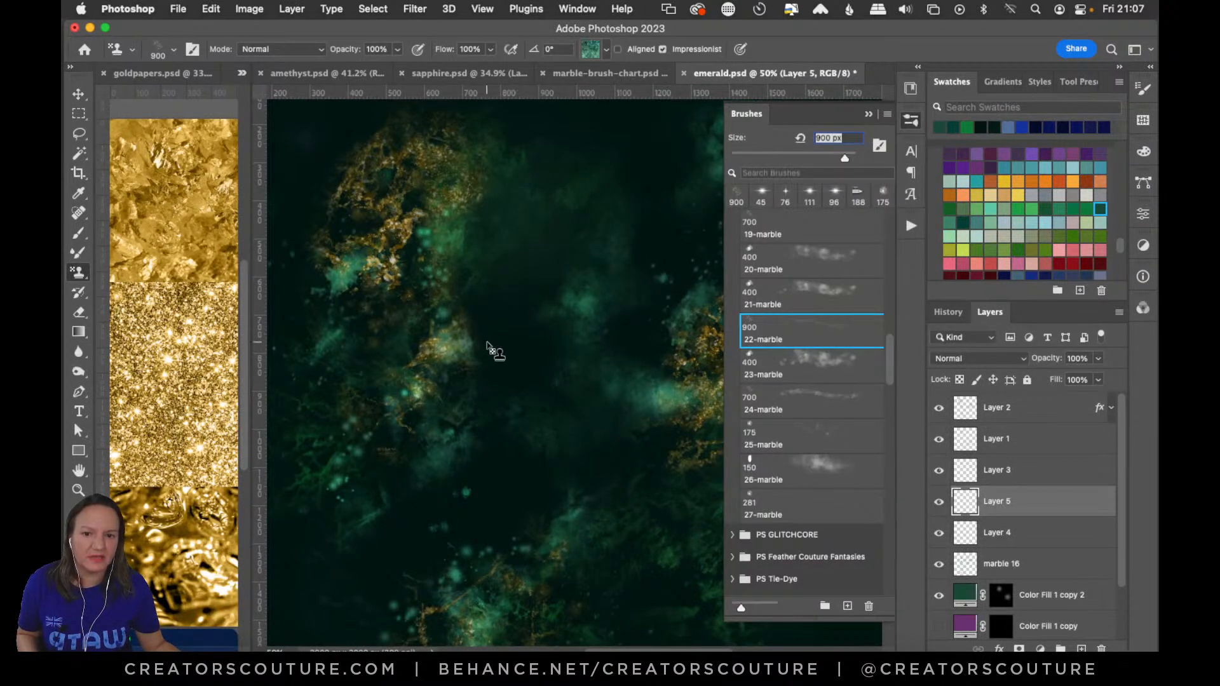
{"action": "left_click", "coordinate": [510, 337]}
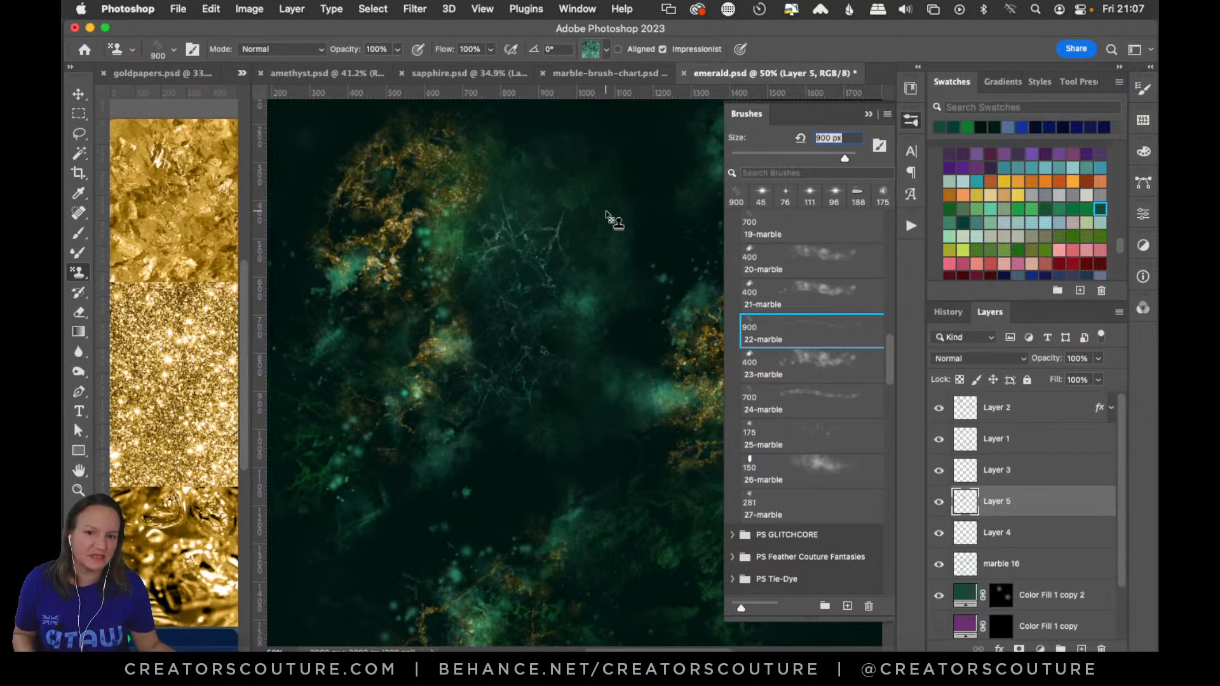
{"action": "key", "text": "super+z"}
{"action": "left_click", "coordinate": [806, 370]}
{"action": "mouse_move", "coordinate": [561, 223]}
{"action": "left_mouse_down"}
{"action": "mouse_move", "coordinate": [510, 277]}
{"action": "mouse_move", "coordinate": [529, 390]}
{"action": "left_mouse_up"}
{"action": "key", "text": "super+z"}
{"action": "left_click", "coordinate": [750, 401]}
{"action": "left_click_drag", "start_coordinate": [547, 209], "coordinate": [493, 386]}
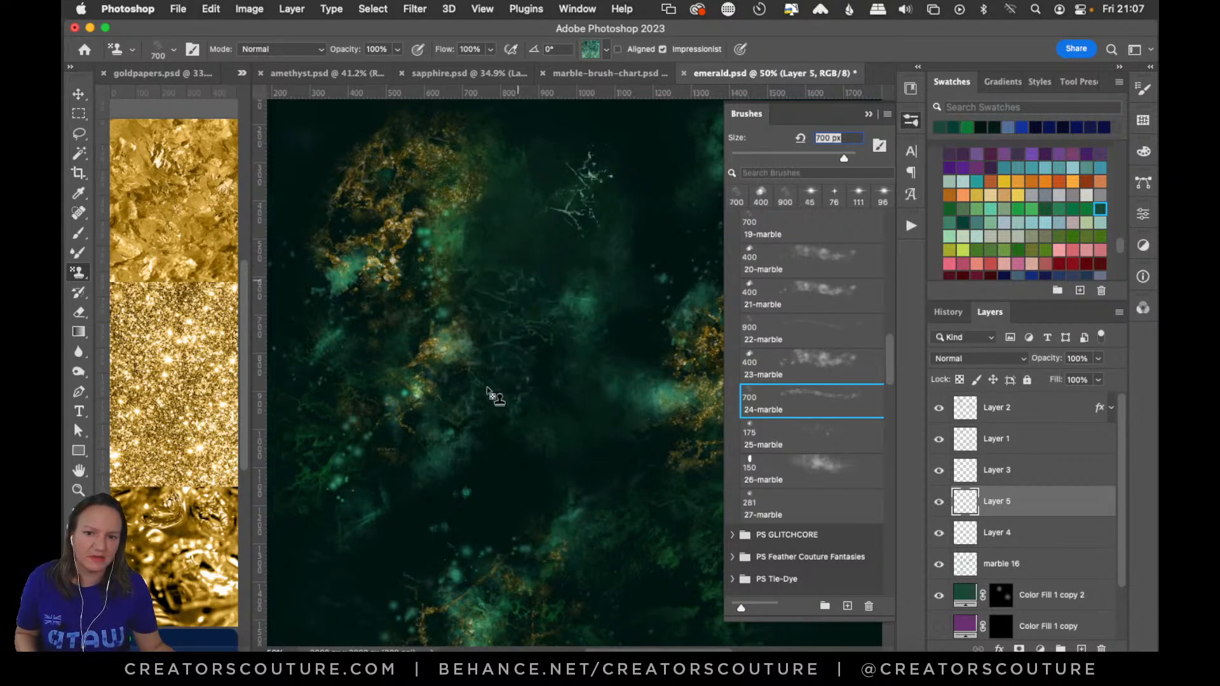
{"action": "key", "text": "super+z"}
Try the 25-marble, 26-marble and 27-marble brushes in the dark central area, undoing each stroke
{"action": "left_click", "coordinate": [799, 422]}
{"action": "mouse_move", "coordinate": [556, 211]}
{"action": "left_mouse_down"}
{"action": "mouse_move", "coordinate": [502, 307]}
{"action": "mouse_move", "coordinate": [540, 421]}
{"action": "left_mouse_up"}
{"action": "key", "text": "super+z"}
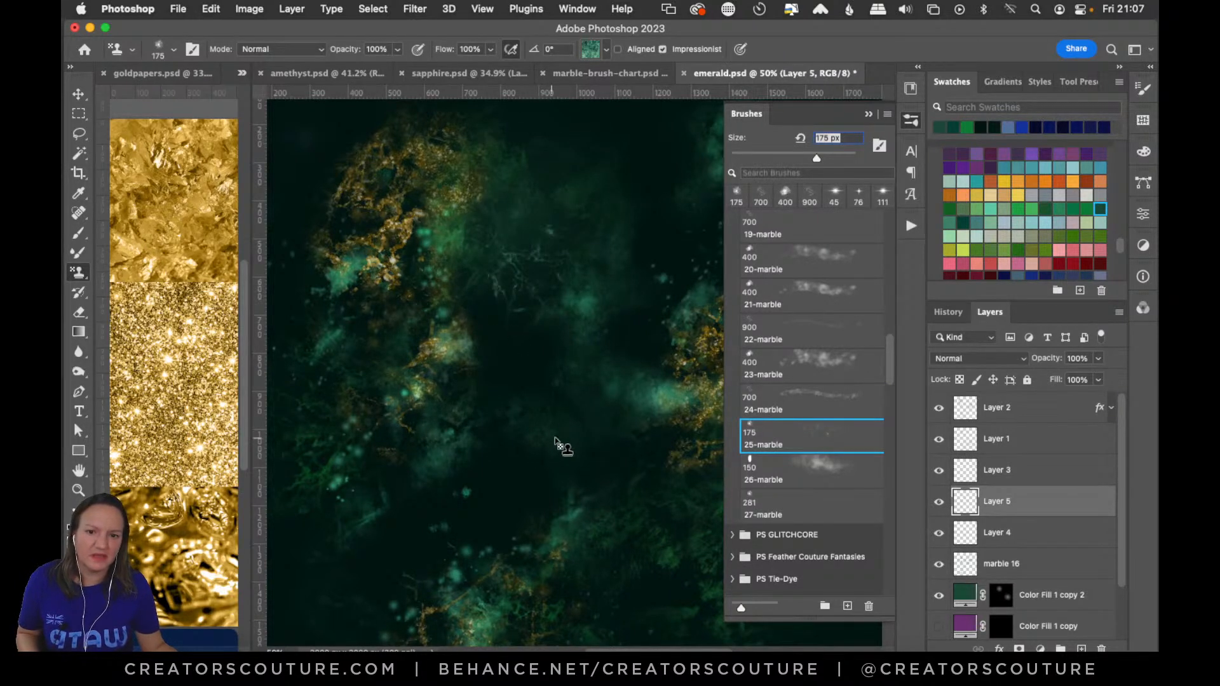
{"action": "left_click", "coordinate": [791, 470]}
{"action": "left_click_drag", "start_coordinate": [545, 237], "coordinate": [534, 390]}
{"action": "key", "text": "super+z"}
{"action": "left_click", "coordinate": [811, 502]}
{"action": "left_click_drag", "start_coordinate": [585, 280], "coordinate": [544, 390]}
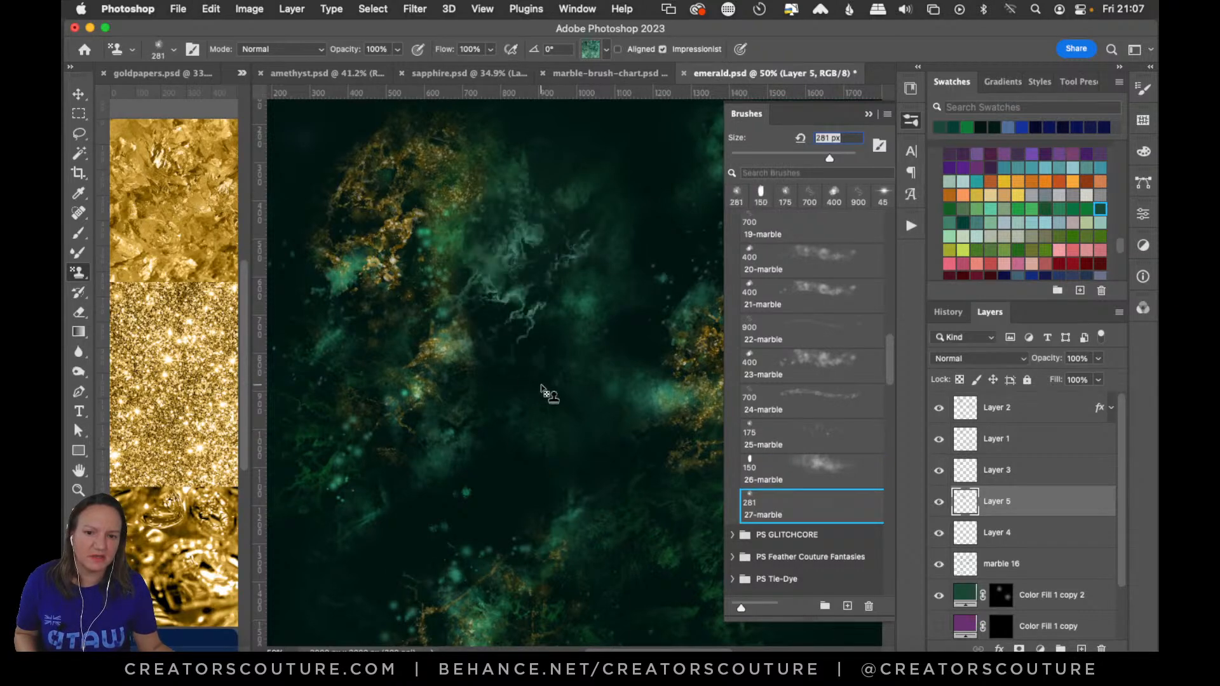
{"action": "key", "text": "super+z"}
Paint faint green marbling above the right gold cluster with the 25-marble brush at 175 px, undoing unwanted test strokes
{"action": "left_click", "coordinate": [783, 425]}
{"action": "left_click", "coordinate": [911, 120]}
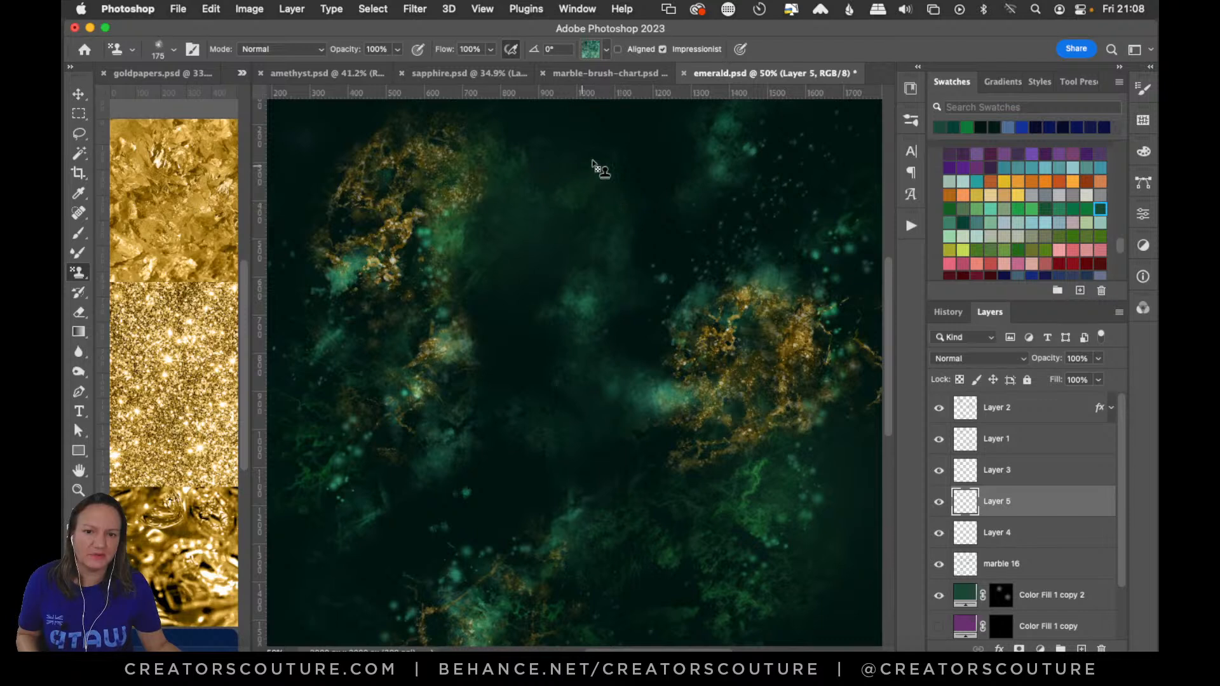
{"action": "left_click", "coordinate": [568, 212]}
{"action": "key", "text": "super+z"}
{"action": "left_click", "coordinate": [544, 226]}
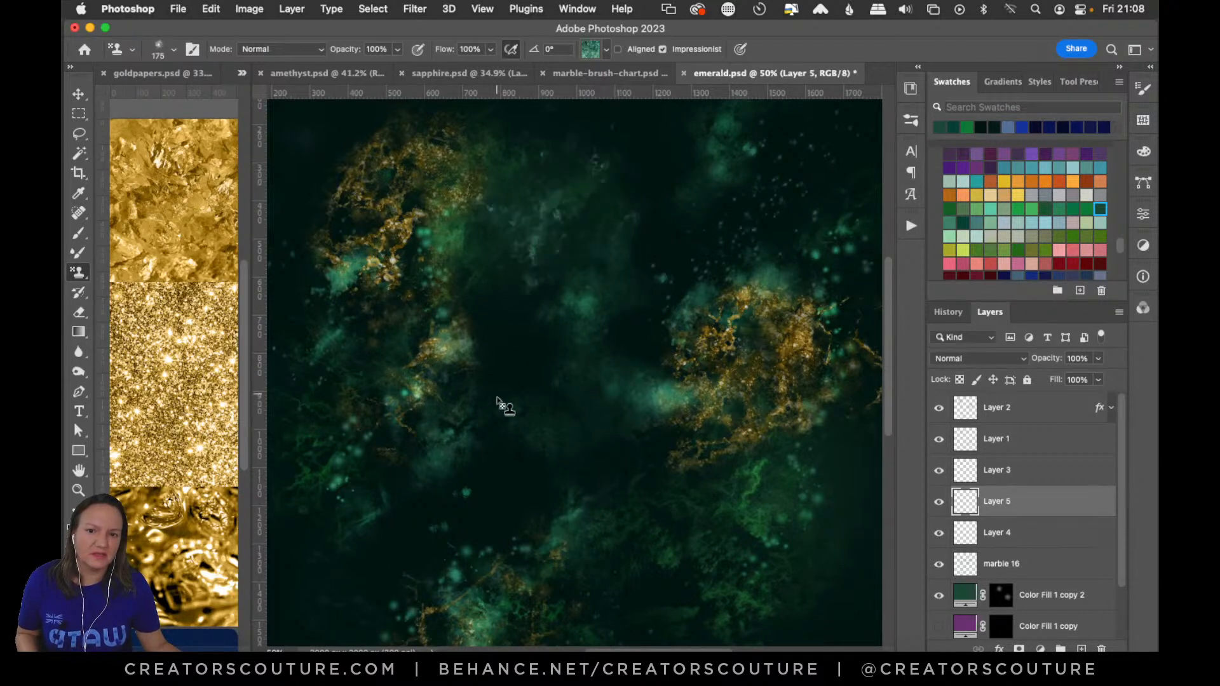
{"action": "key", "text": "super+z"}
{"action": "left_click", "coordinate": [661, 219]}
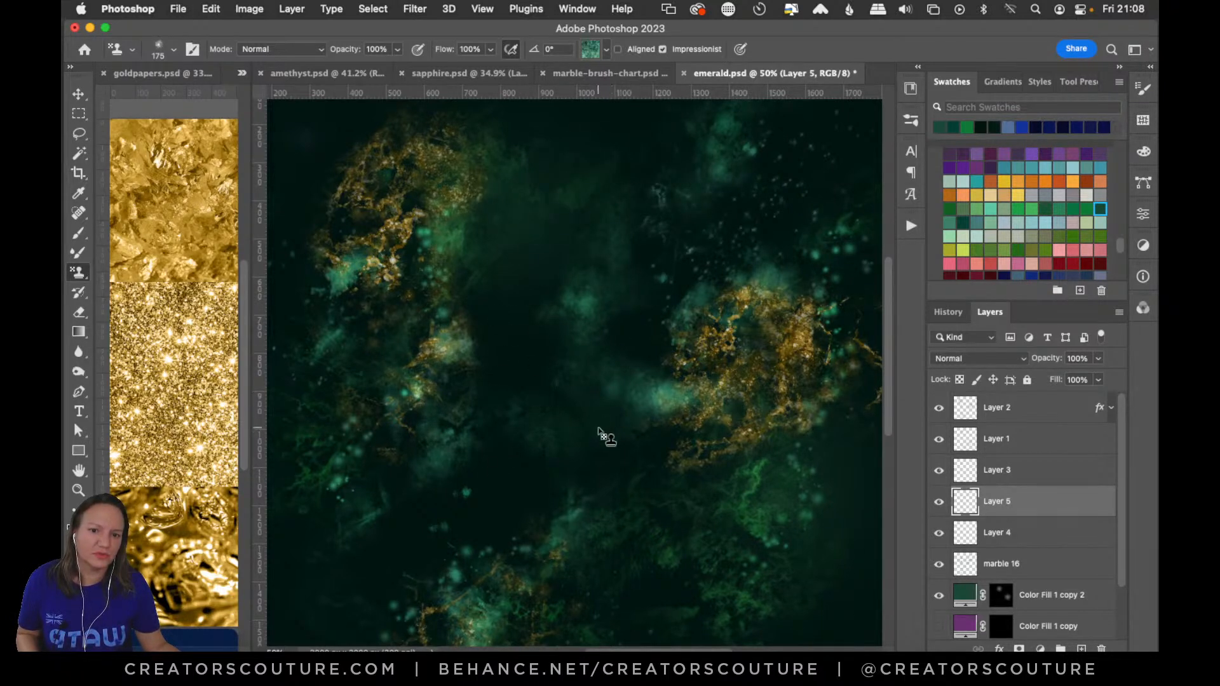
{"action": "left_click", "coordinate": [914, 121]}
{"action": "left_click", "coordinate": [910, 126]}
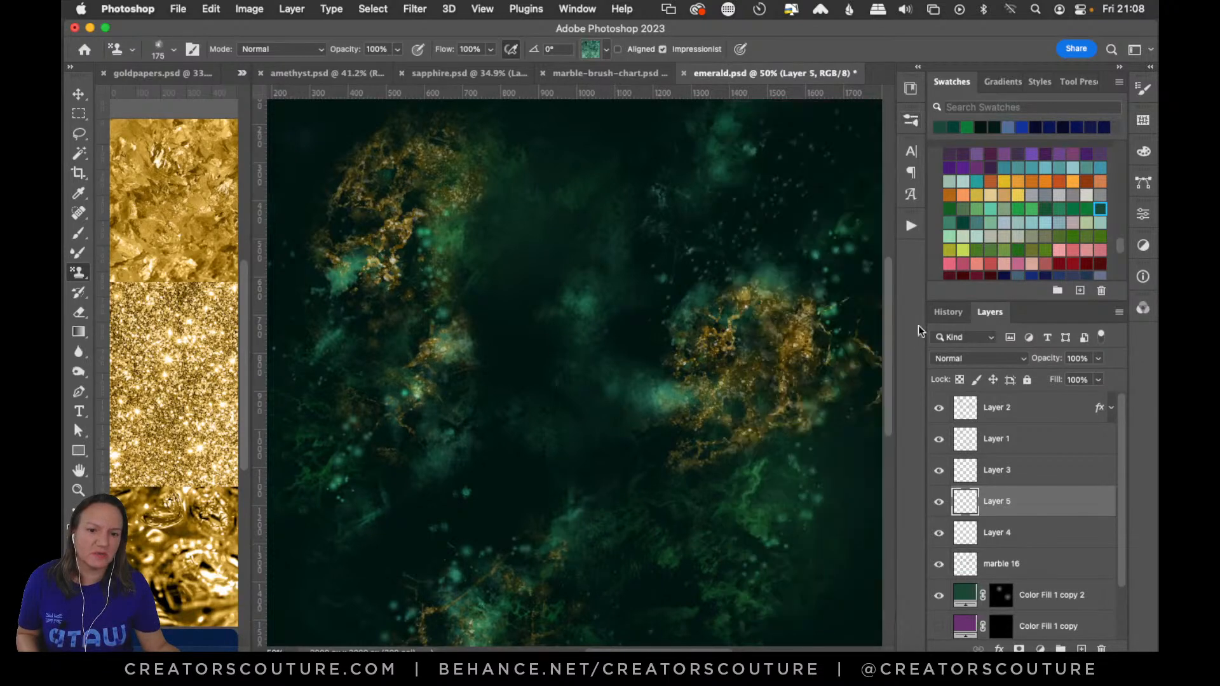
Extend the faint 25-marble texture into the dark center and along the artwork's left side beside the lower gold cluster
{"action": "left_click_drag", "start_coordinate": [890, 330], "coordinate": [868, 391]}
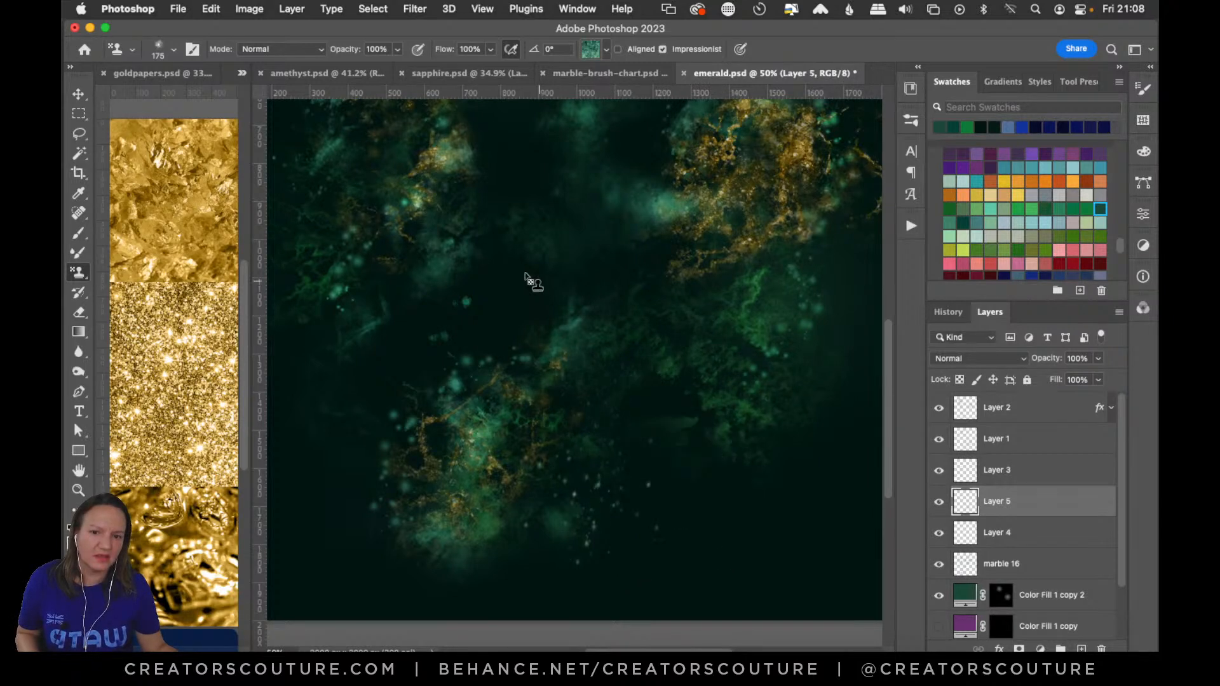
{"action": "left_click_drag", "start_coordinate": [889, 376], "coordinate": [888, 309]}
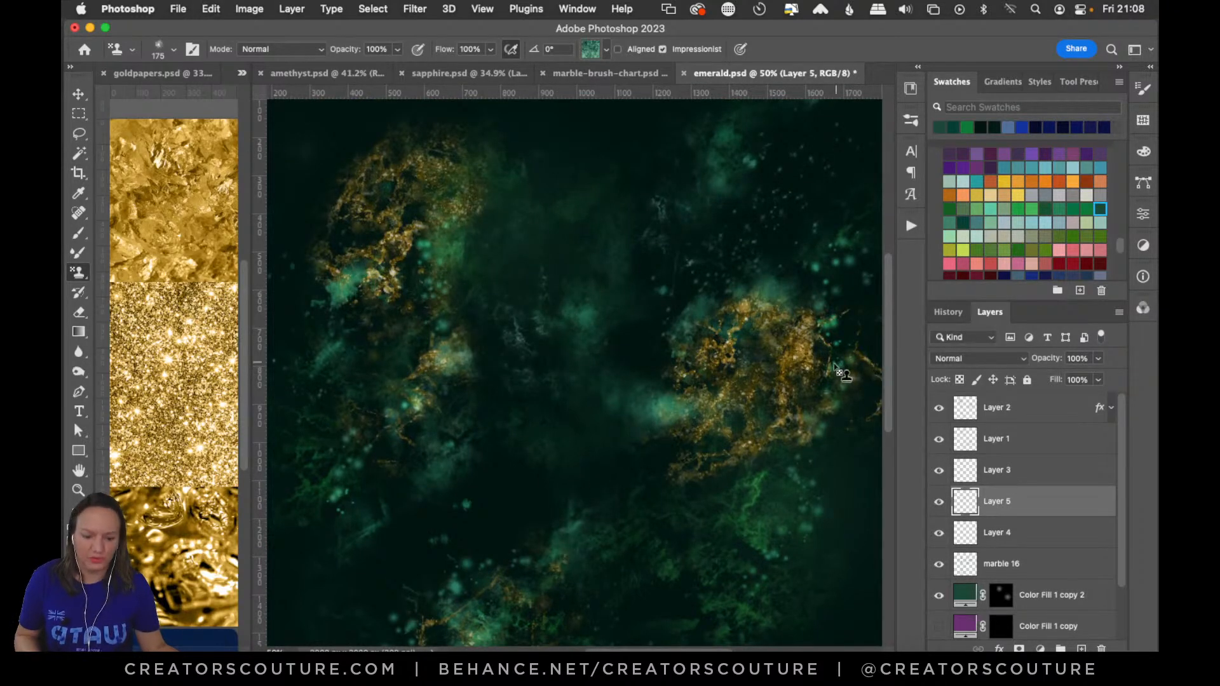
{"action": "key", "text": "super+0"}
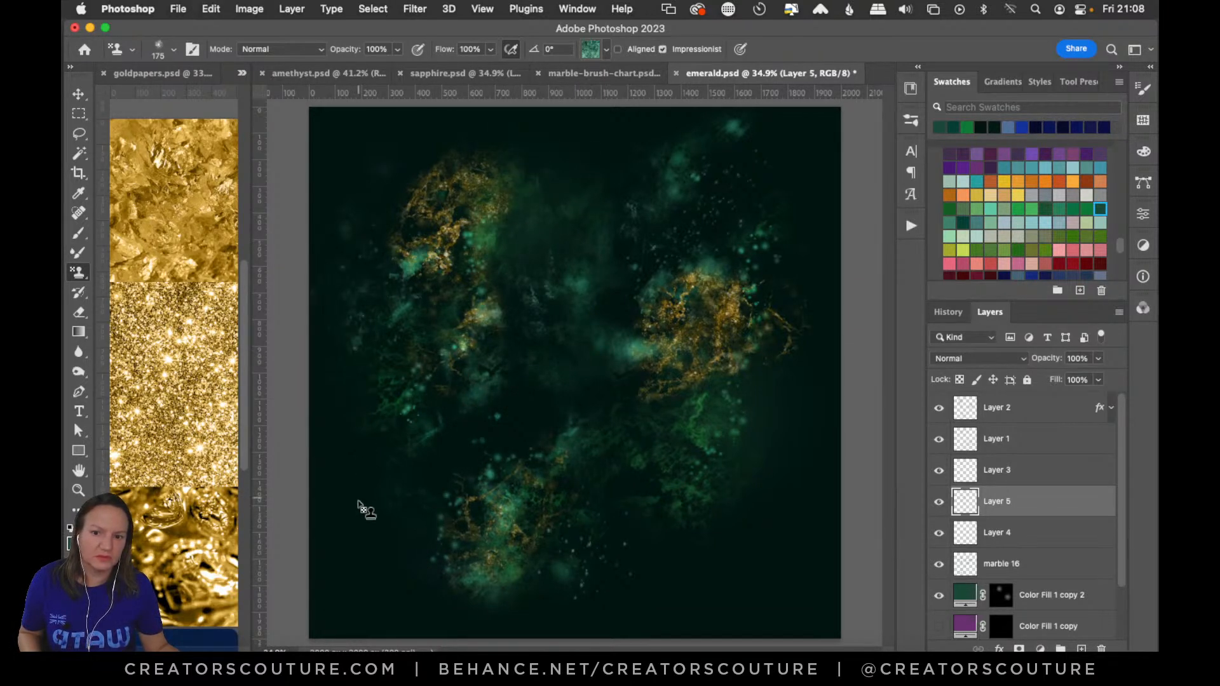
{"action": "mouse_move", "coordinate": [361, 389]}
{"action": "left_mouse_down"}
{"action": "mouse_move", "coordinate": [387, 559]}
{"action": "mouse_move", "coordinate": [422, 566]}
{"action": "mouse_move", "coordinate": [430, 583]}
{"action": "left_mouse_up"}
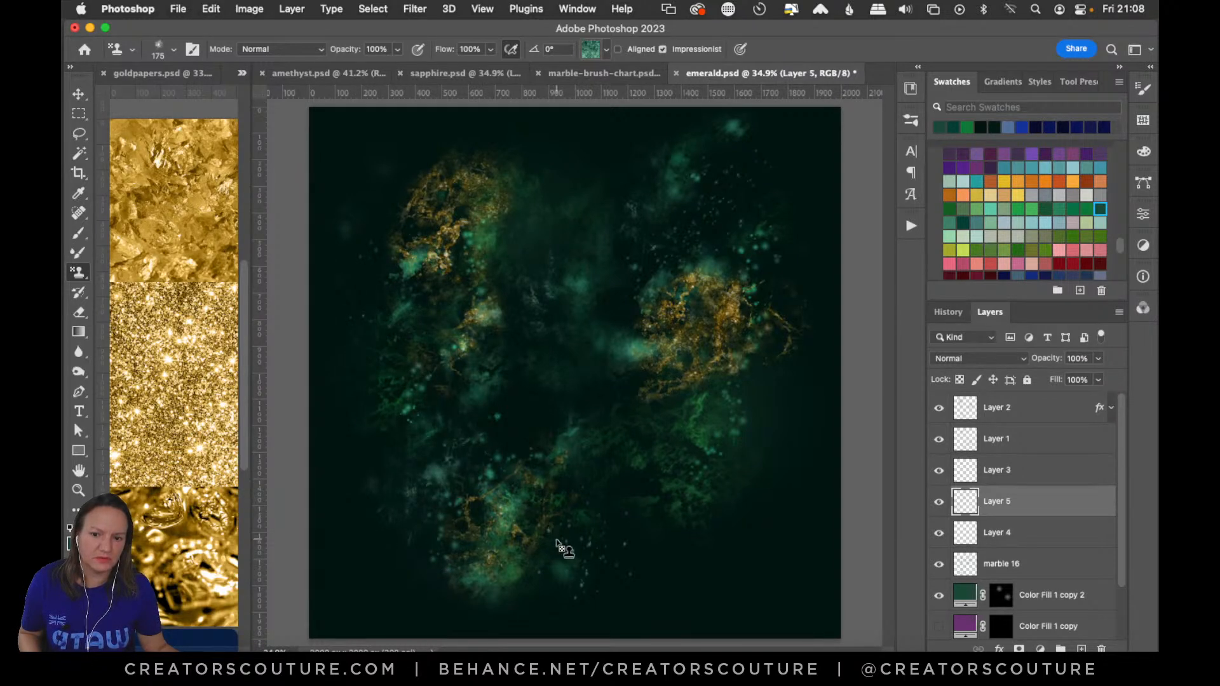
Check the artwork without Layer 5, and paint faint green marbling below the right gold cluster at 175 px, undoing the first stroke
{"action": "key", "text": "super+a"}
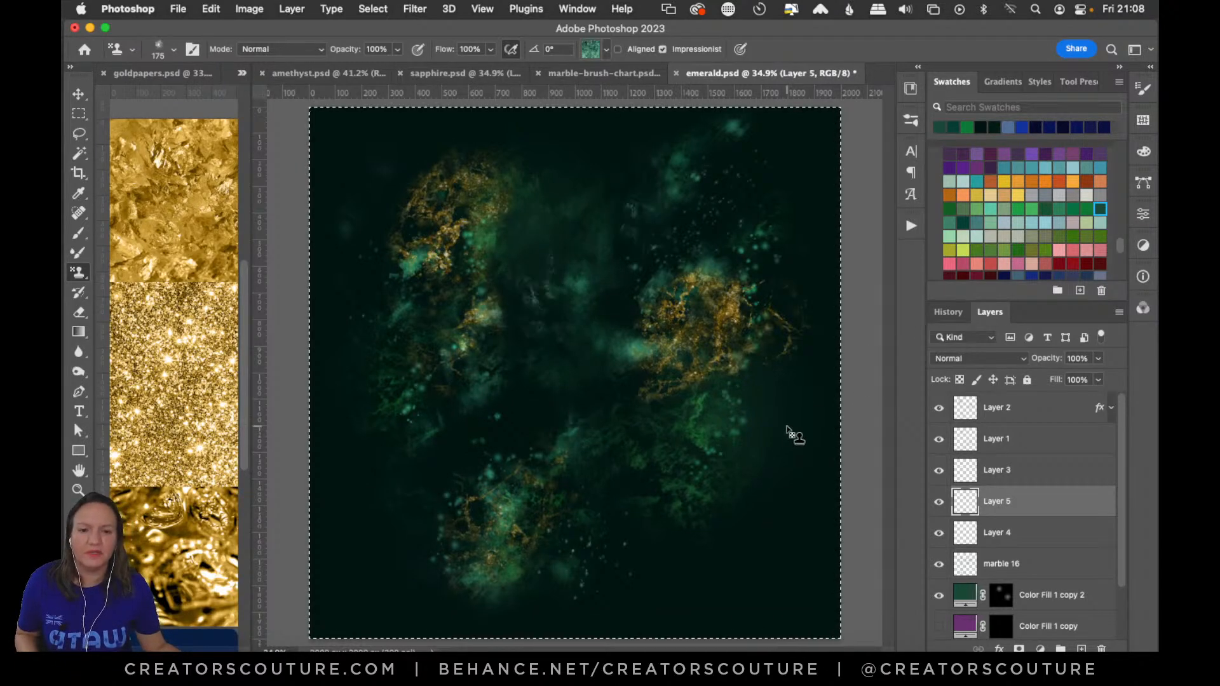
{"action": "left_click", "coordinate": [939, 502]}
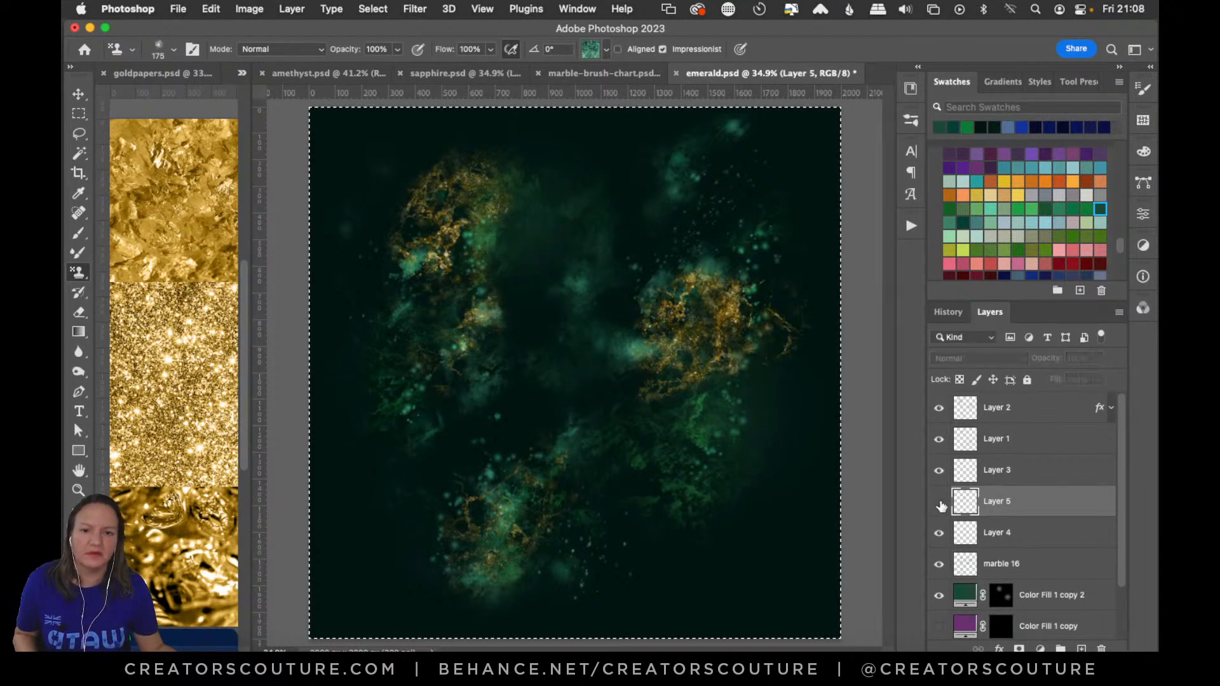
{"action": "left_click", "coordinate": [939, 502]}
{"action": "key", "text": "super+d"}
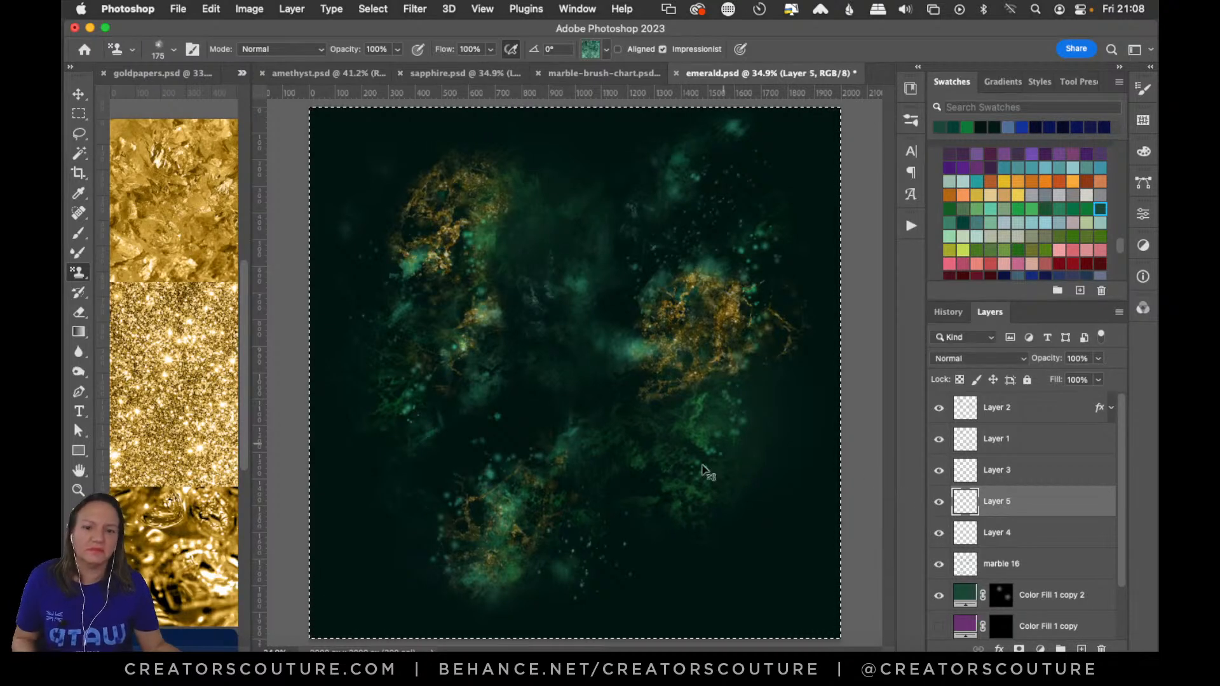
{"action": "left_click_drag", "start_coordinate": [659, 431], "coordinate": [637, 518]}
{"action": "key", "text": "super+z"}
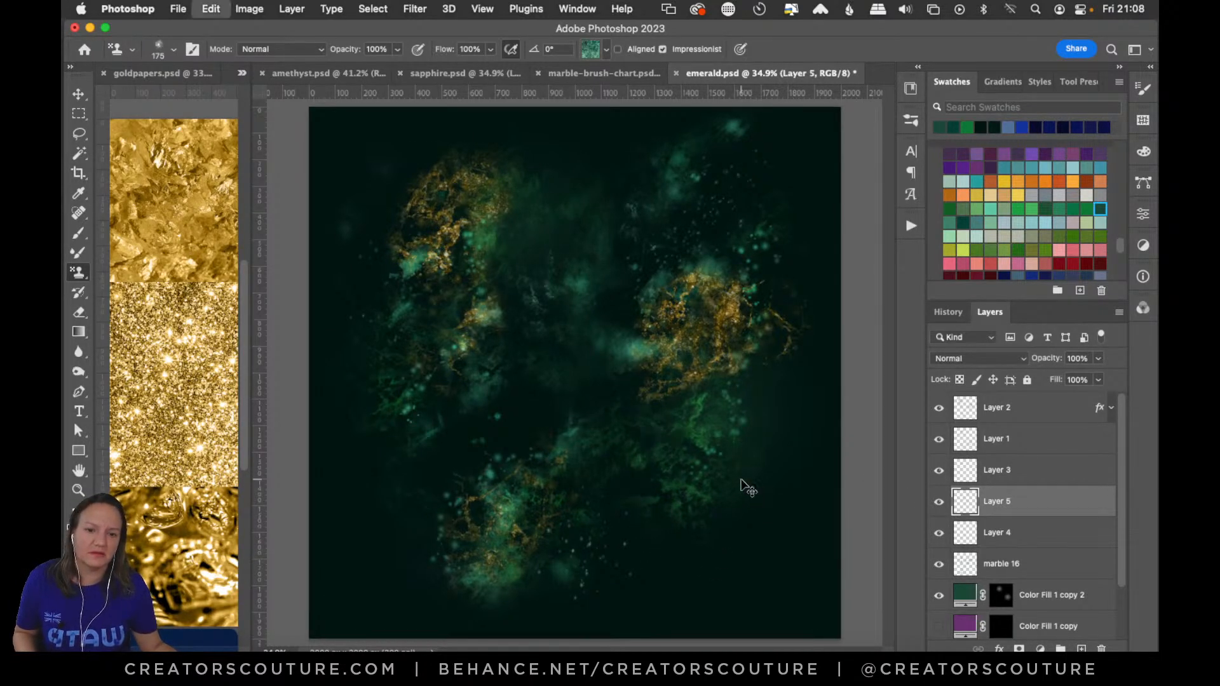
{"action": "left_click_drag", "start_coordinate": [750, 465], "coordinate": [671, 577]}
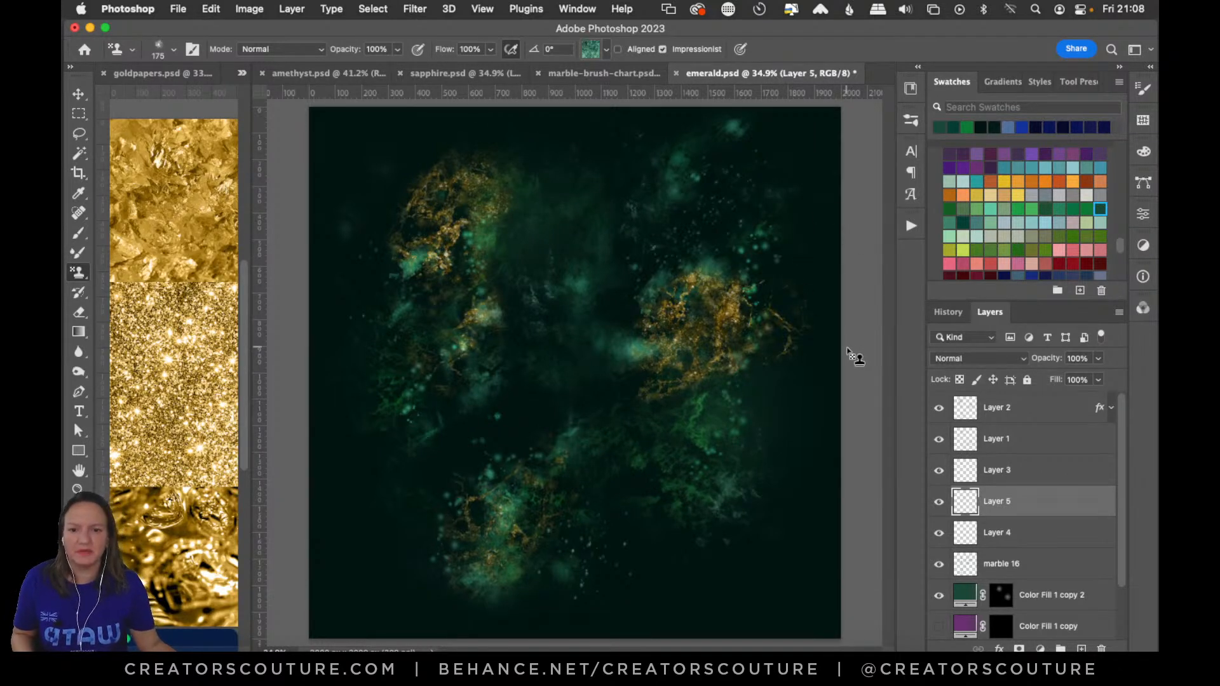
Compare the artwork with Layer 5 hidden and shown, and give the layer a red color label
{"action": "left_click", "coordinate": [939, 502]}
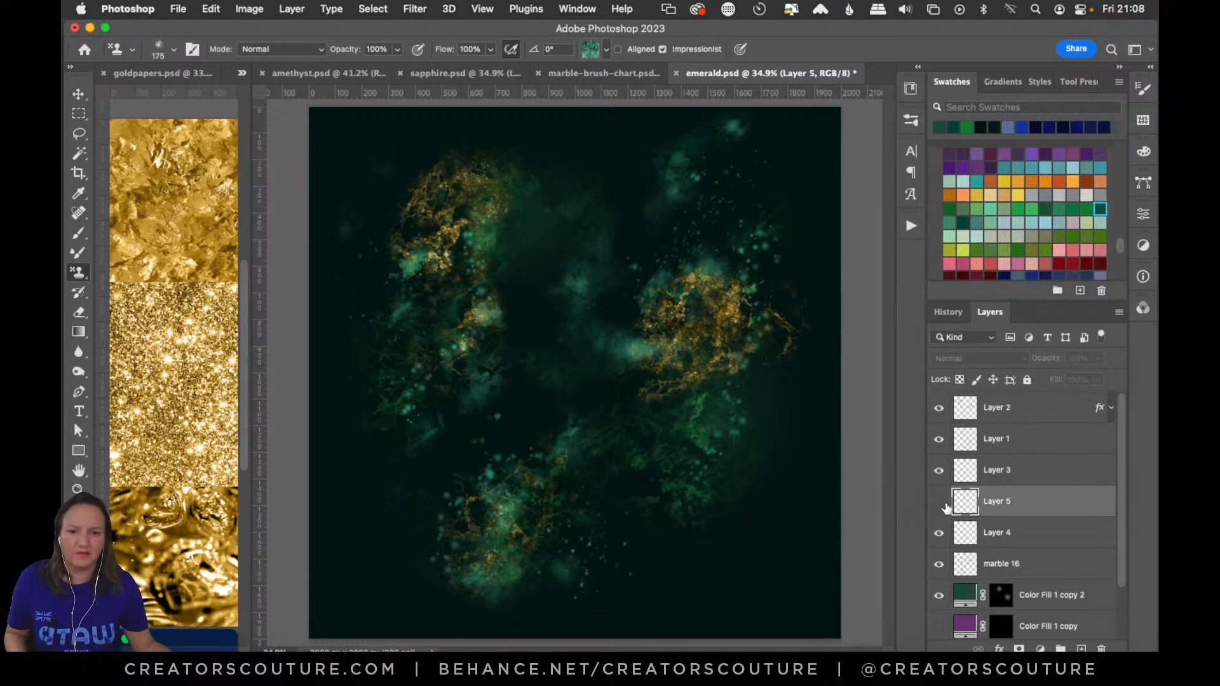
{"action": "left_click", "coordinate": [940, 503]}
{"action": "left_click", "coordinate": [941, 503]}
{"action": "left_click", "coordinate": [940, 503]}
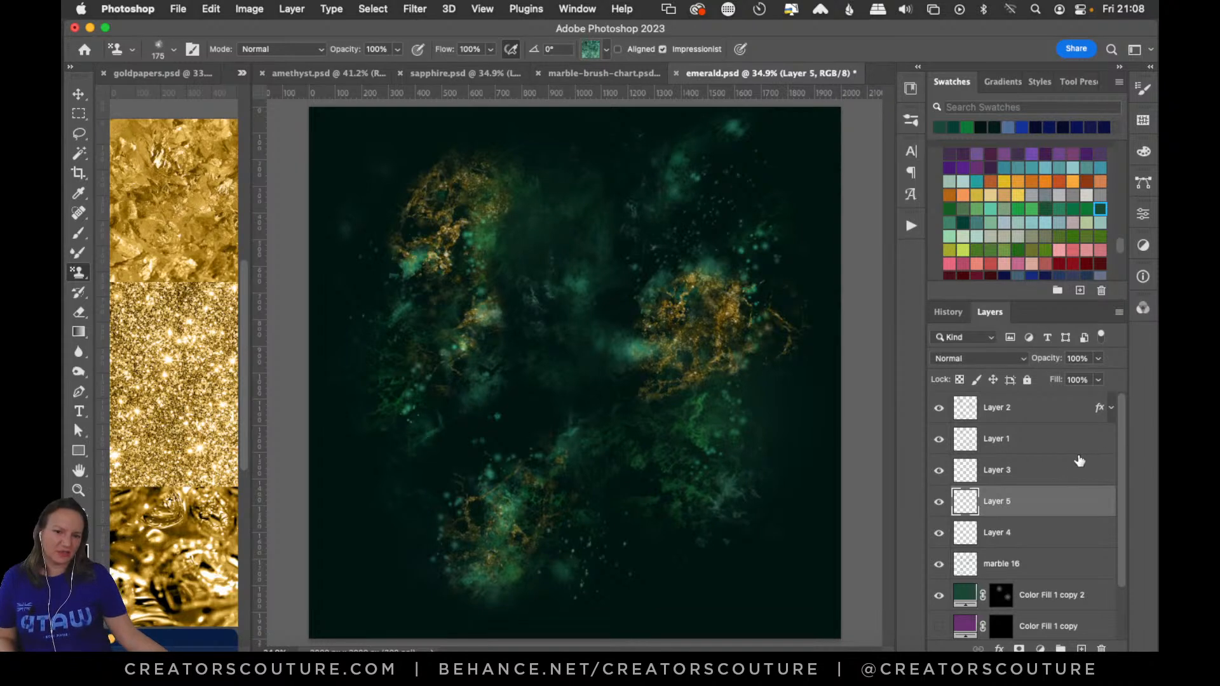
{"action": "left_click", "coordinate": [941, 502]}
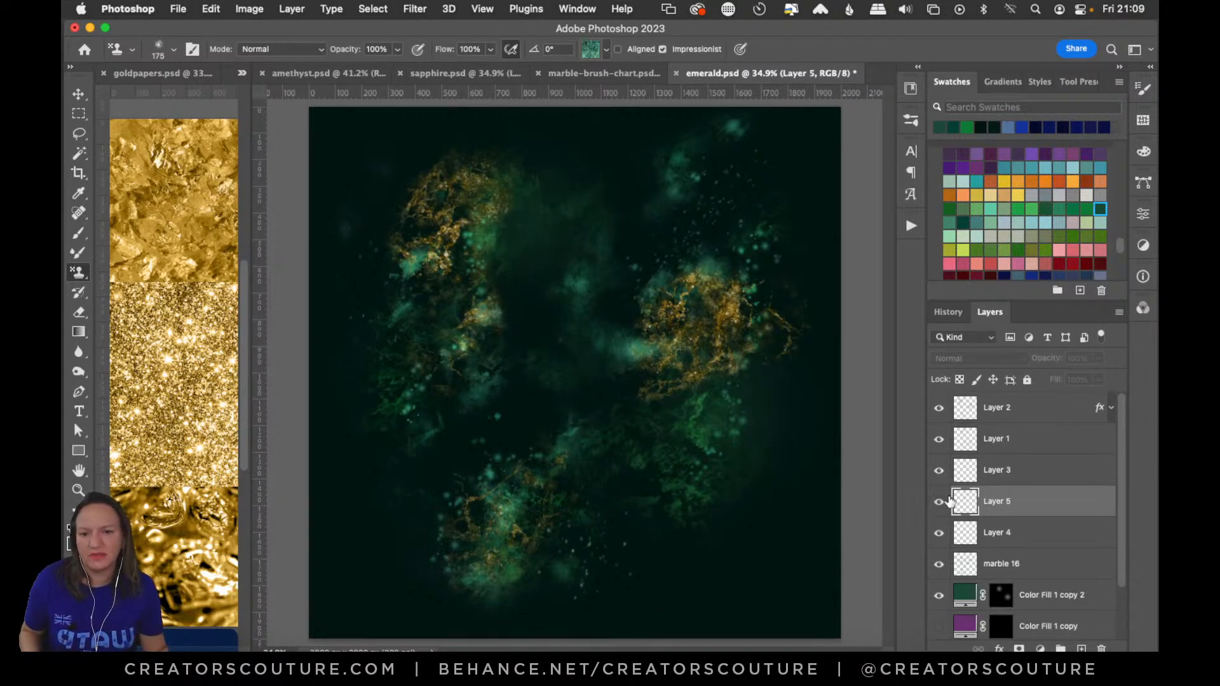
{"action": "left_click", "coordinate": [941, 503]}
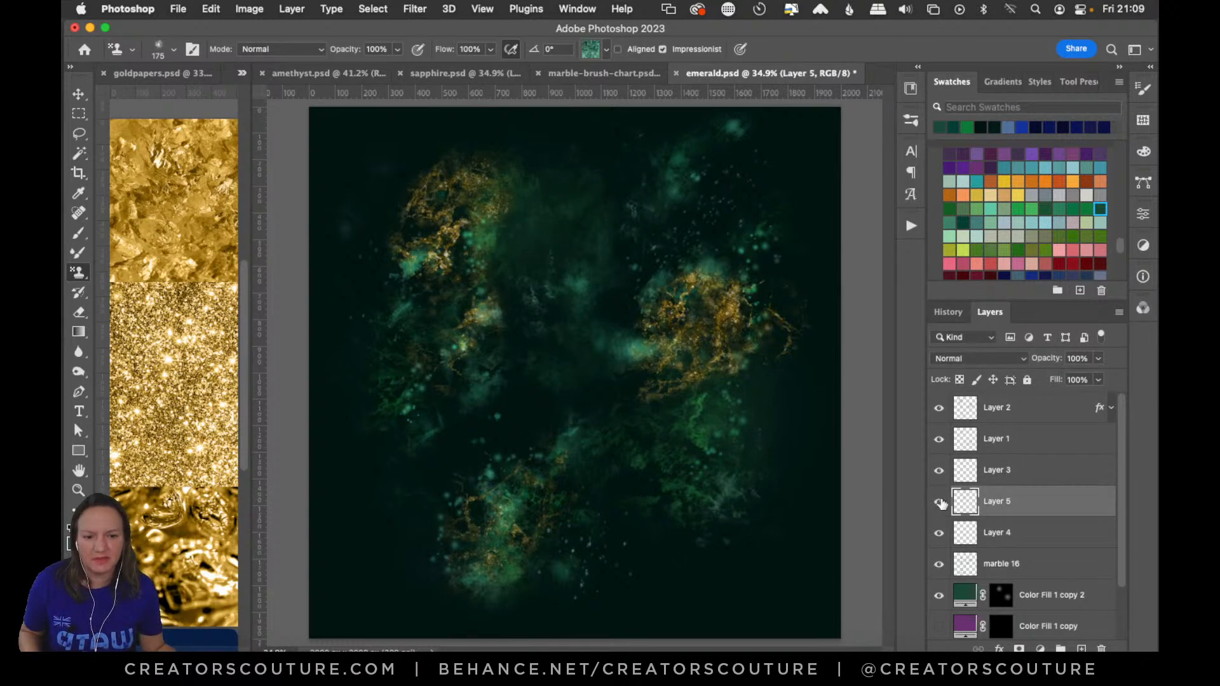
{"action": "right_click", "coordinate": [942, 503]}
{"action": "left_click", "coordinate": [967, 548]}
{"action": "left_click", "coordinate": [943, 503]}
{"action": "left_click", "coordinate": [941, 499]}
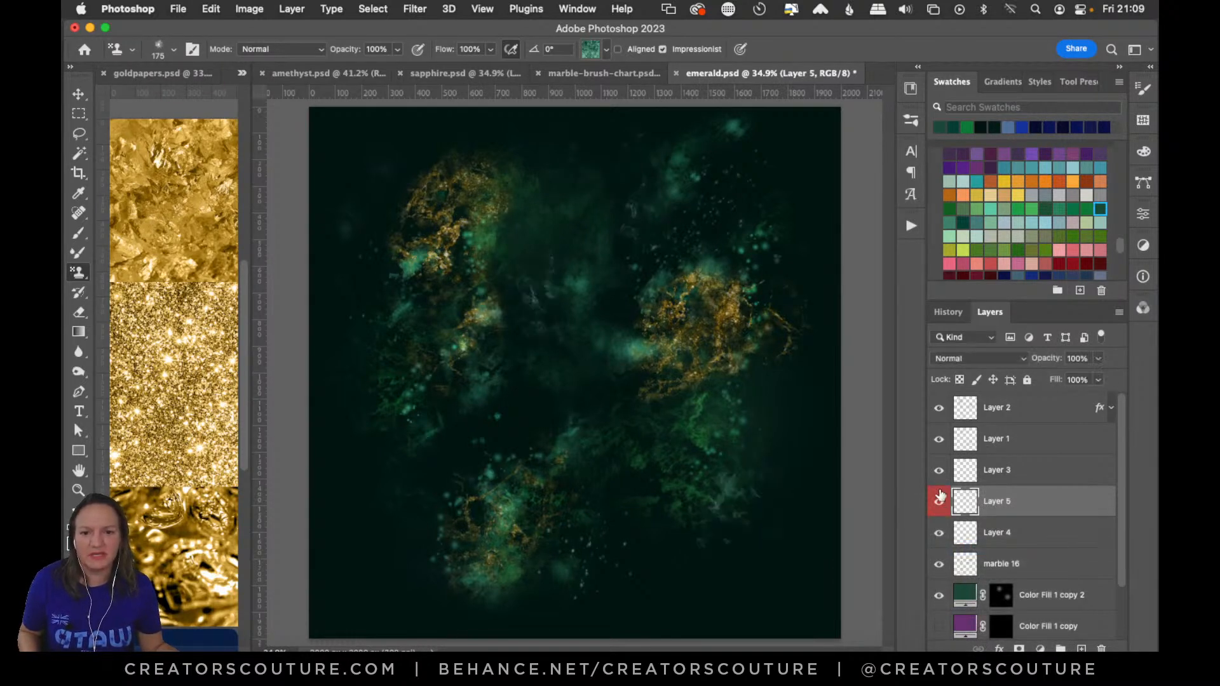
Examine the green marbling and the gold clusters up close, from the dark center to the artwork's upper-left area
{"action": "left_click", "coordinate": [80, 488]}
{"action": "left_click", "coordinate": [611, 337]}
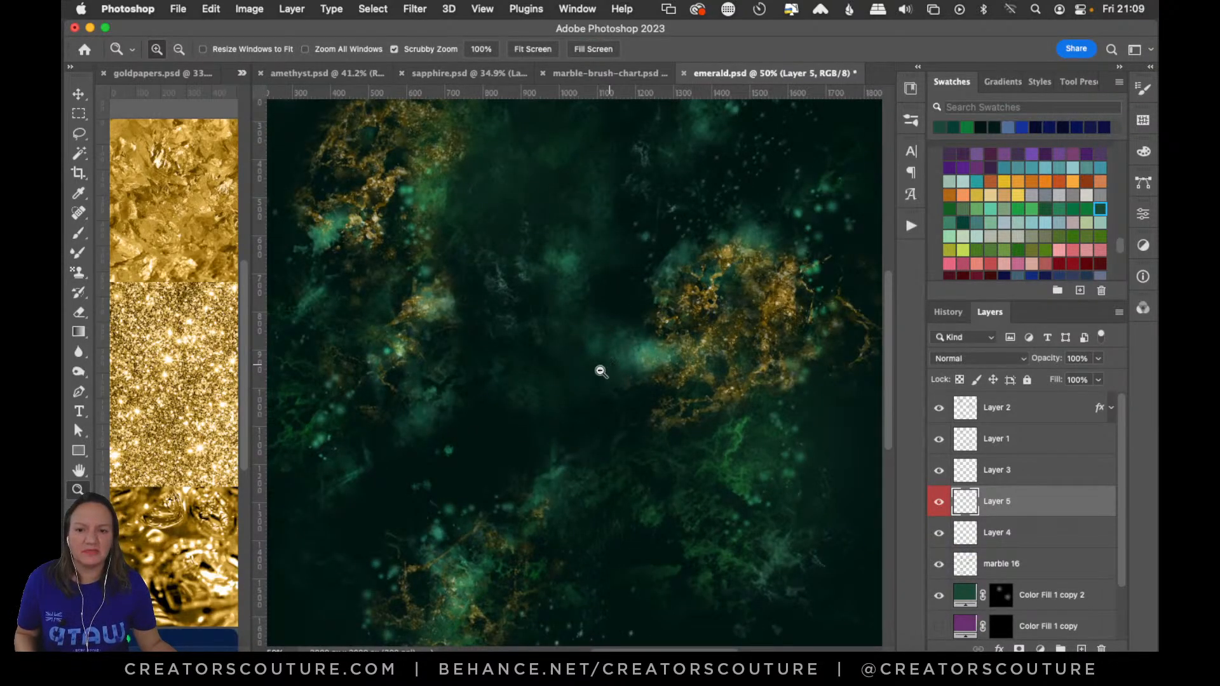
{"action": "left_click_drag", "start_coordinate": [603, 371], "coordinate": [583, 379]}
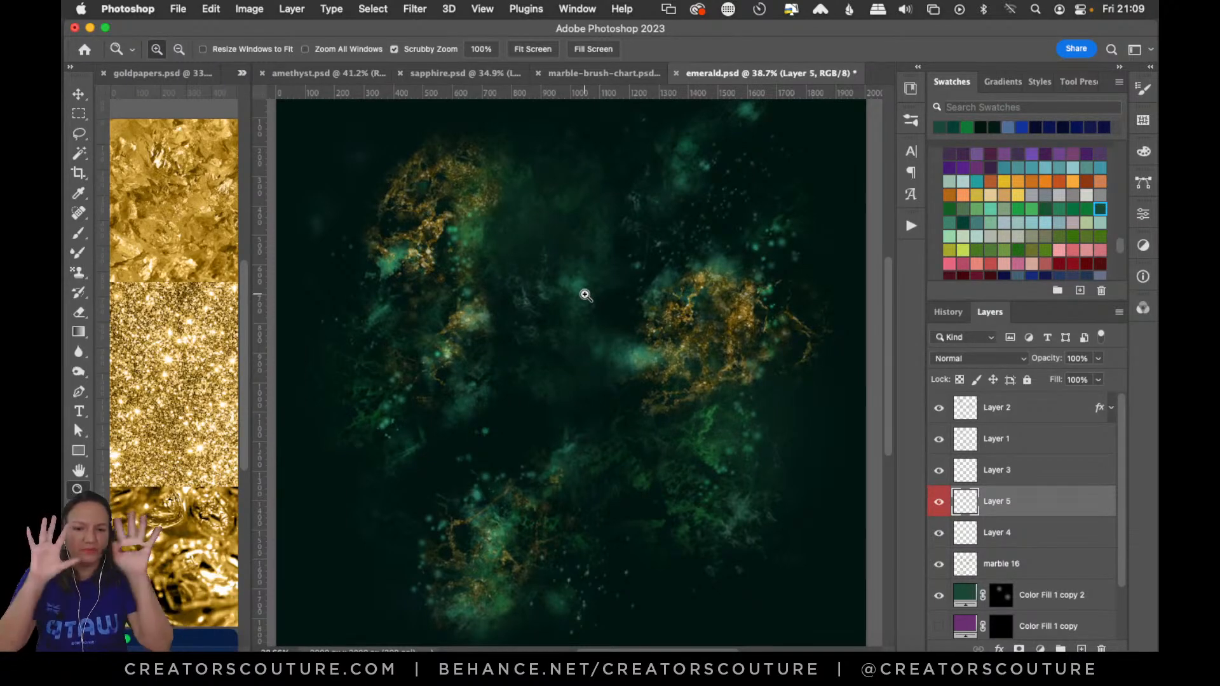
{"action": "left_click", "coordinate": [523, 274]}
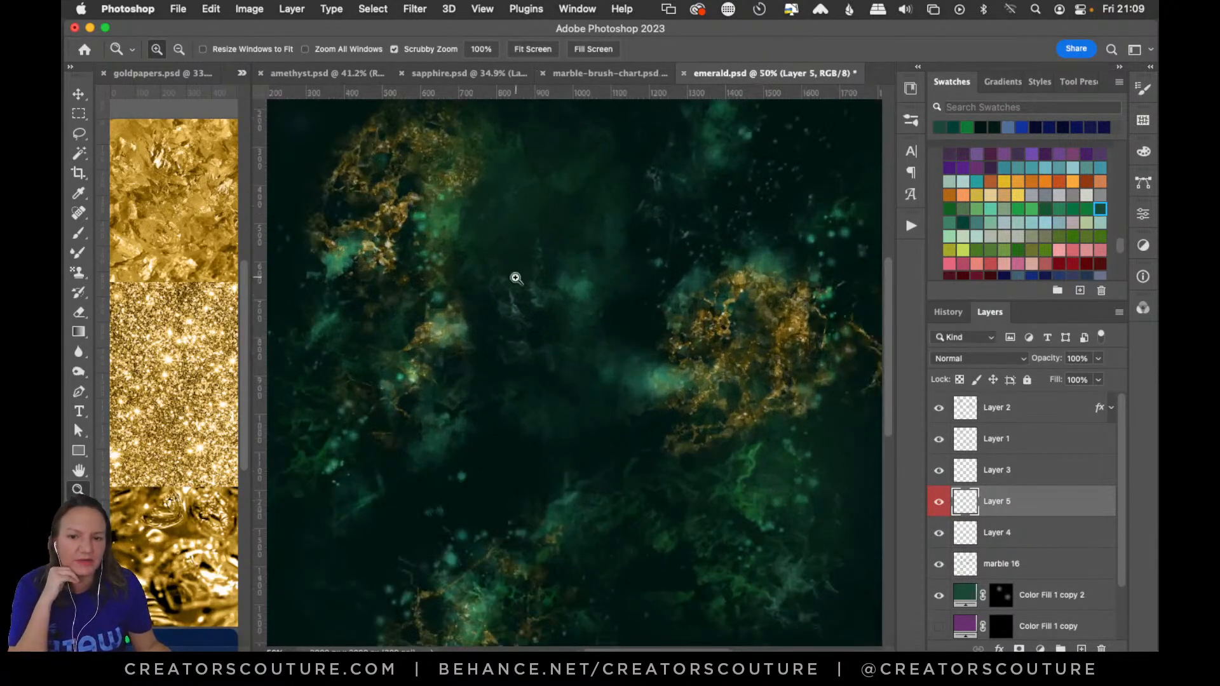
{"action": "left_click", "coordinate": [399, 201]}
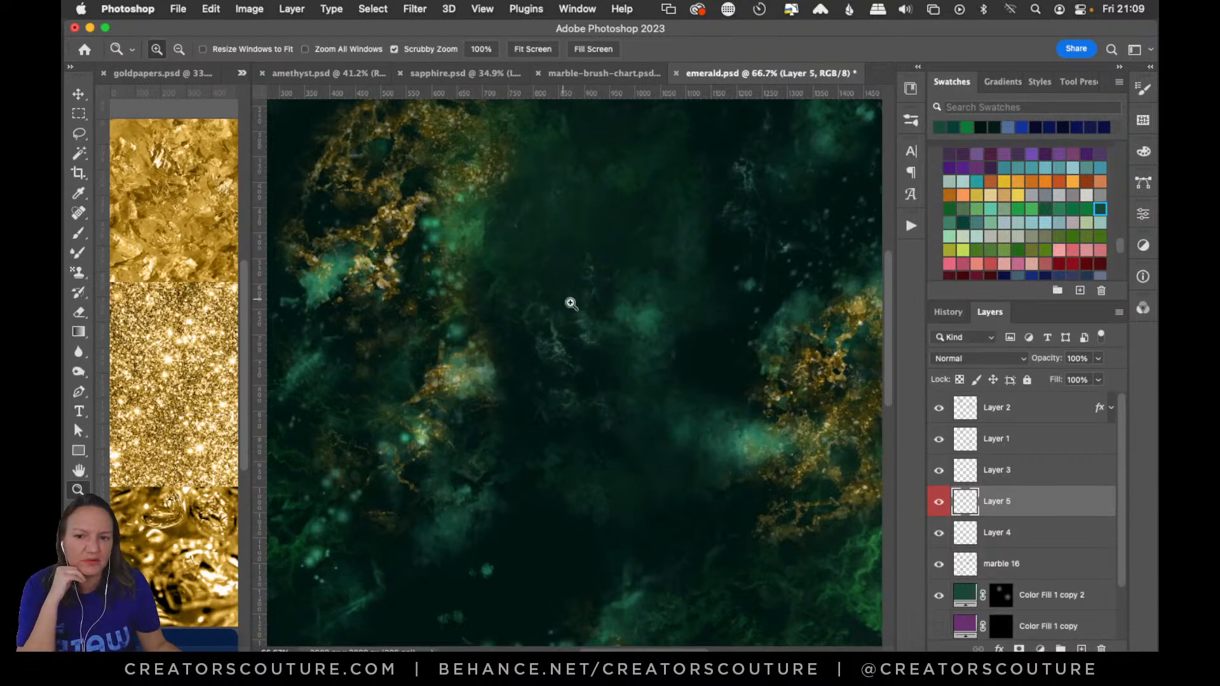
{"action": "left_click_drag", "start_coordinate": [622, 338], "coordinate": [608, 356]}
{"action": "left_click", "coordinate": [661, 354]}
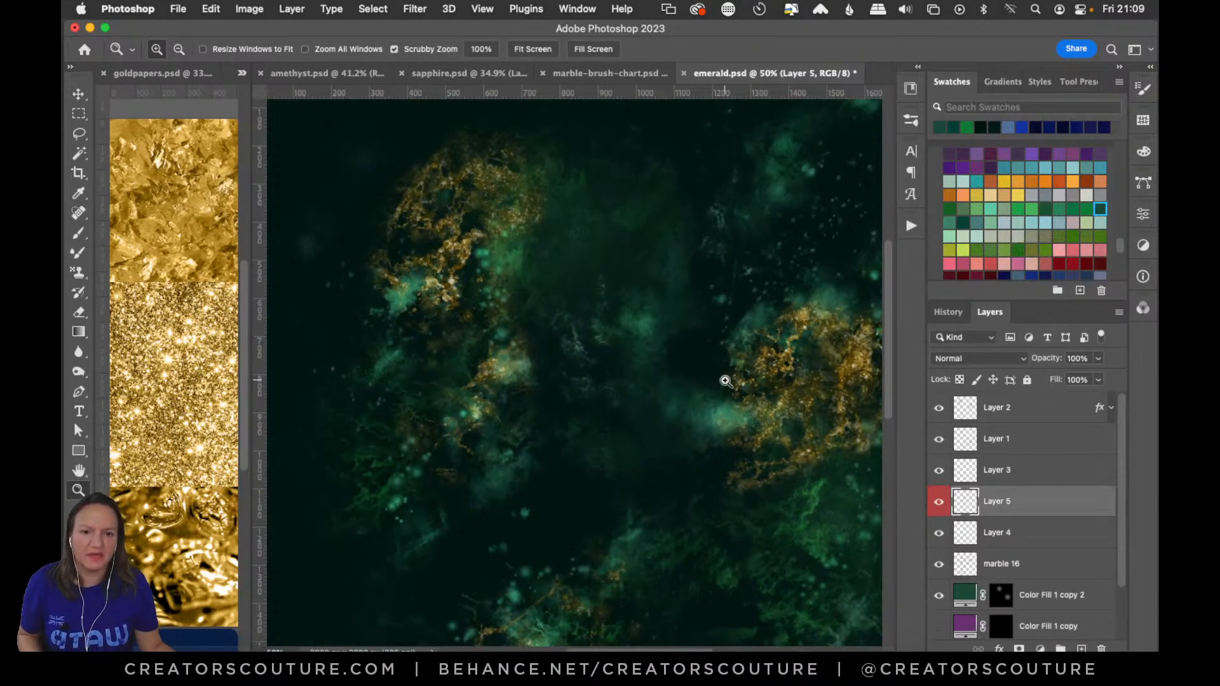
{"action": "left_click", "coordinate": [720, 378]}
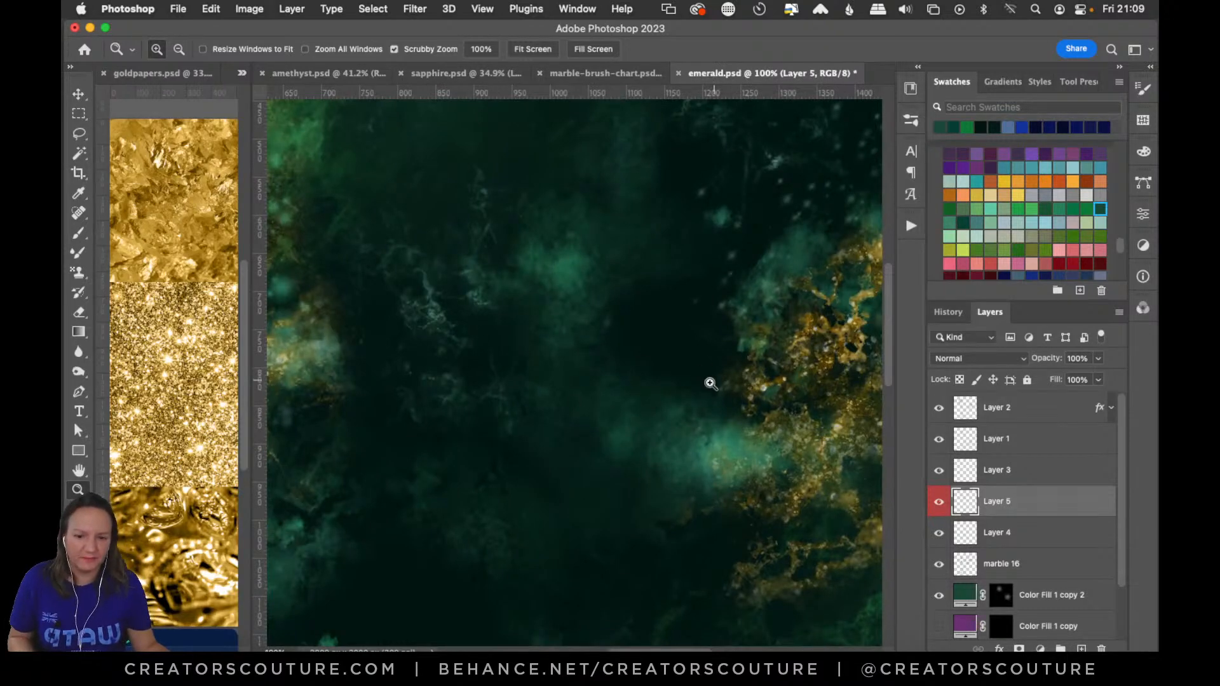
{"action": "left_click_drag", "start_coordinate": [638, 650], "coordinate": [702, 650]}
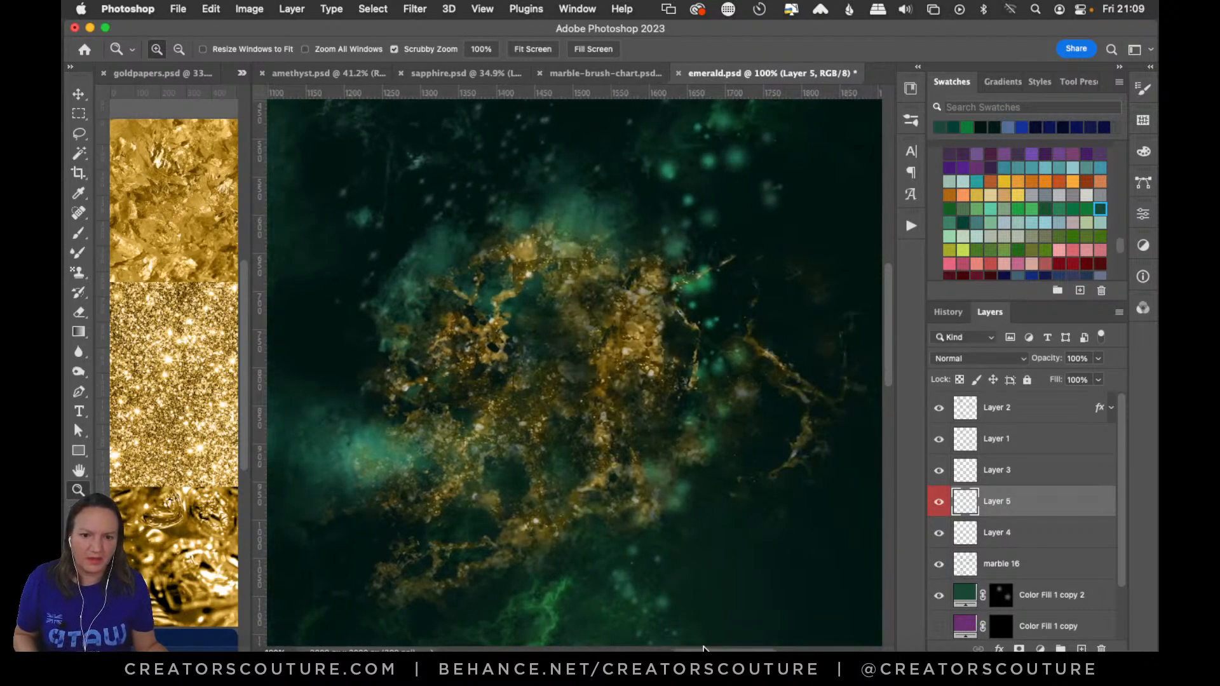
{"action": "left_click_drag", "start_coordinate": [889, 345], "coordinate": [893, 267]}
{"action": "scroll", "coordinate": [690, 547], "scroll_direction": "left", "scroll_amount": 10}
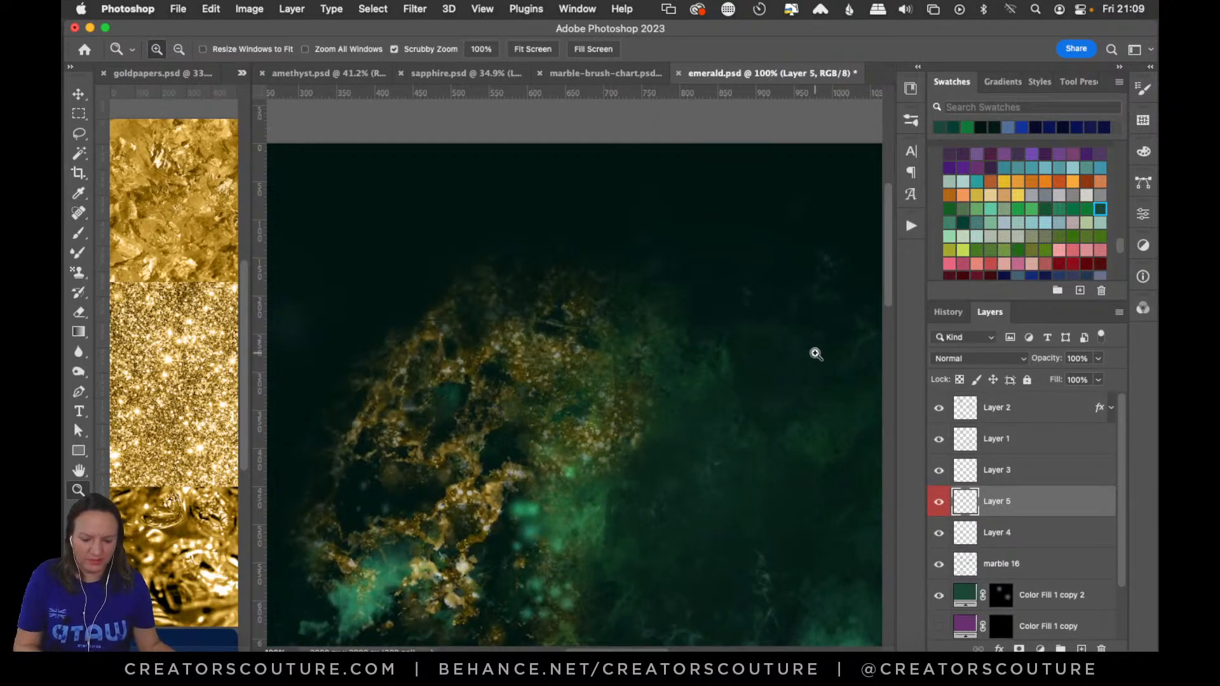
Fit the whole artwork in view and save emerald.psd
{"action": "key", "text": "super+0"}
{"action": "key", "text": "super+s"}
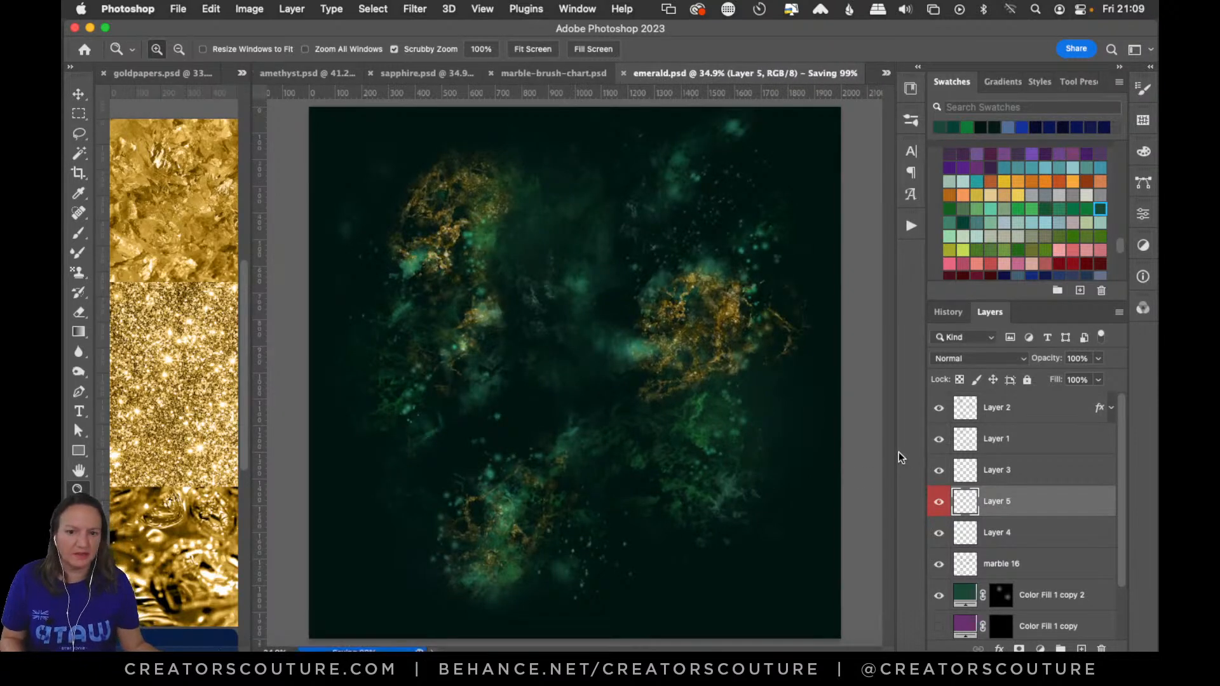
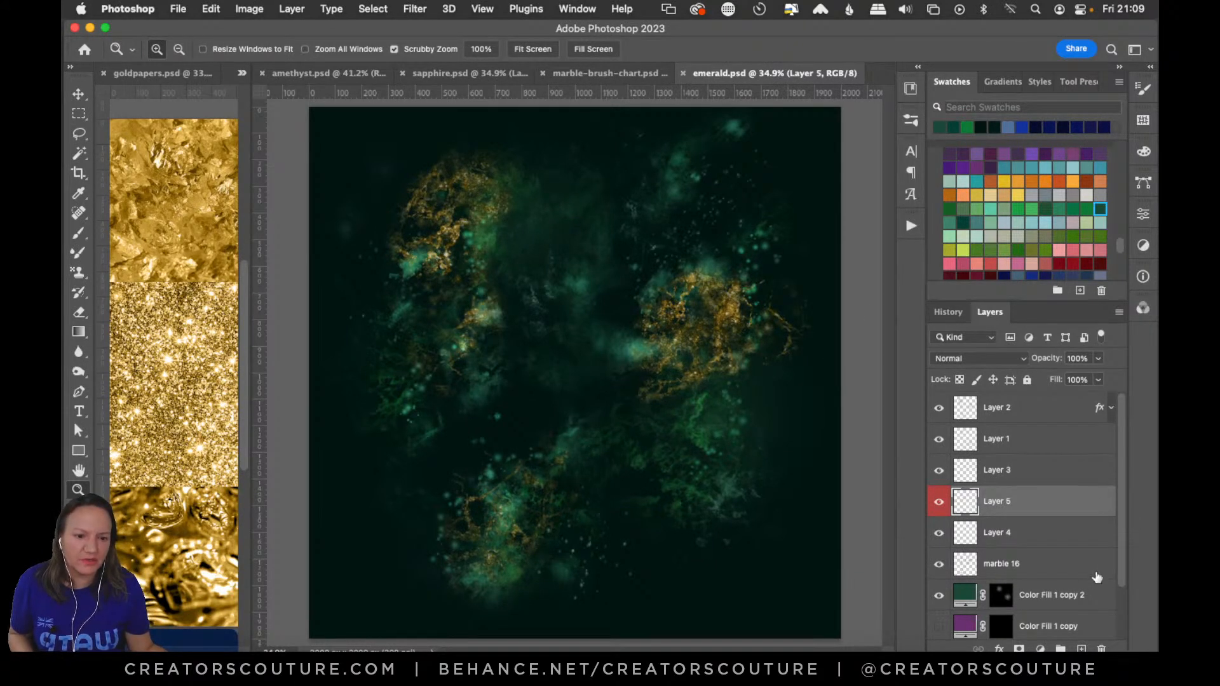
Show the Color Fill 1 copy layer and change its fill from purple to the bright green 1e9f43
{"action": "left_click_drag", "start_coordinate": [1119, 542], "coordinate": [1114, 589]}
{"action": "left_click", "coordinate": [939, 564]}
{"action": "double_click", "coordinate": [966, 565]}
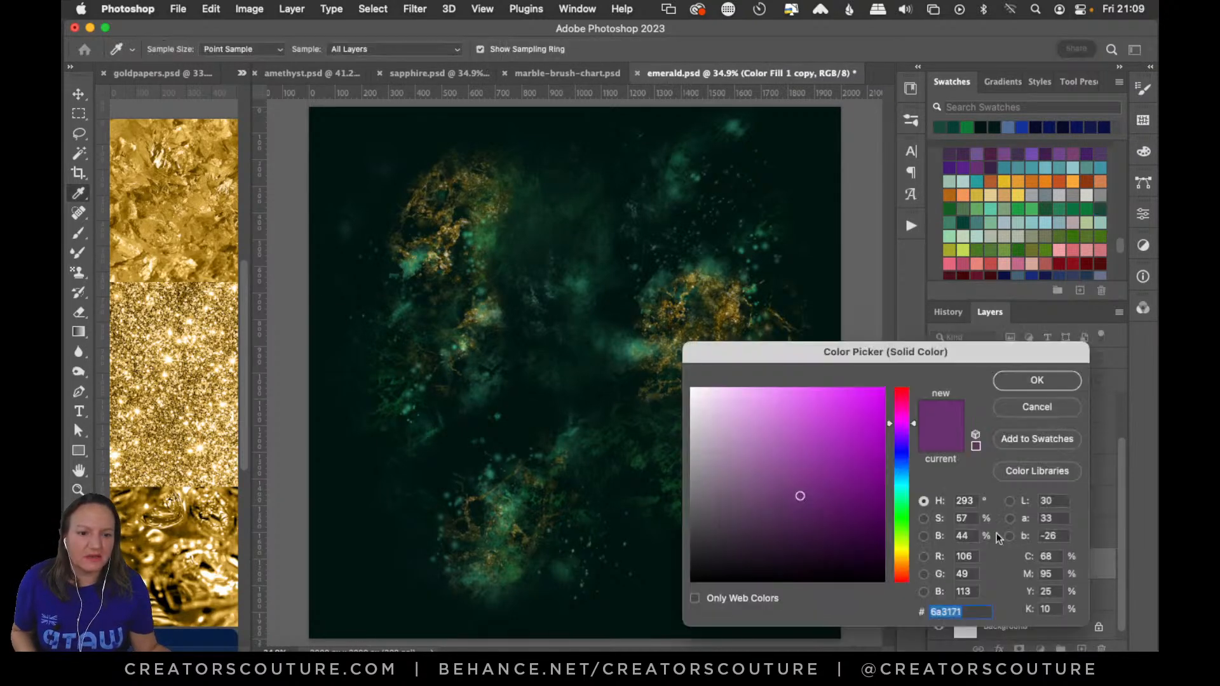
{"action": "left_click", "coordinate": [1029, 211]}
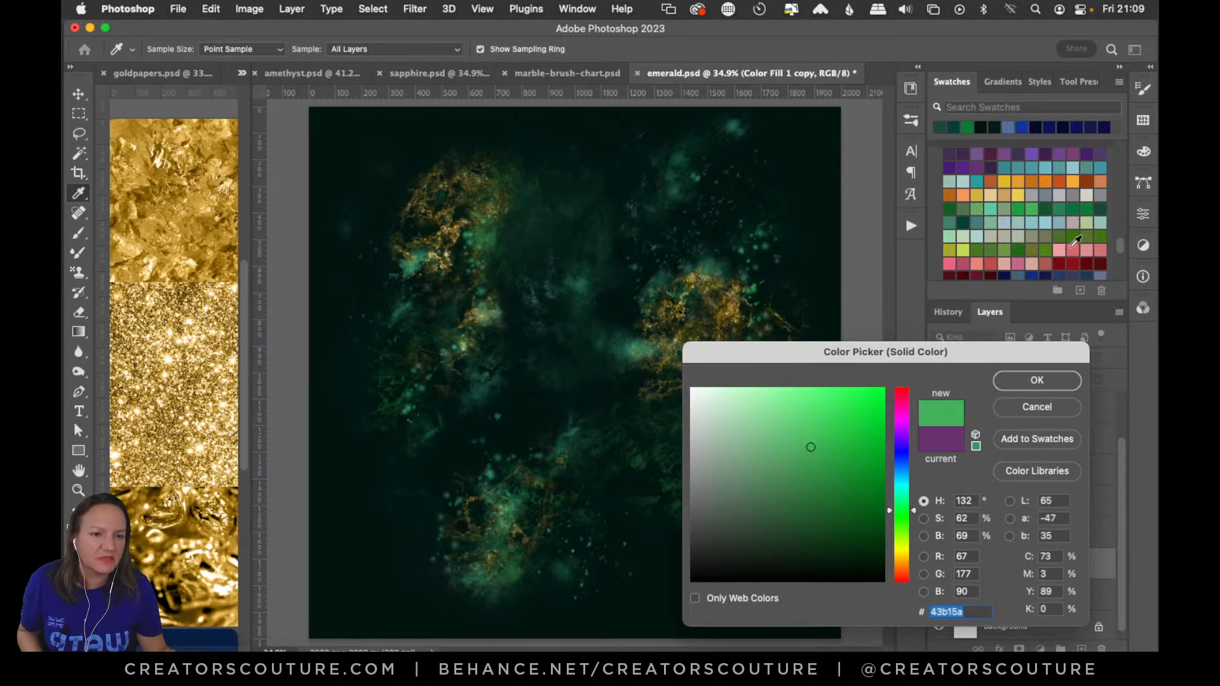
{"action": "left_click", "coordinate": [1020, 208]}
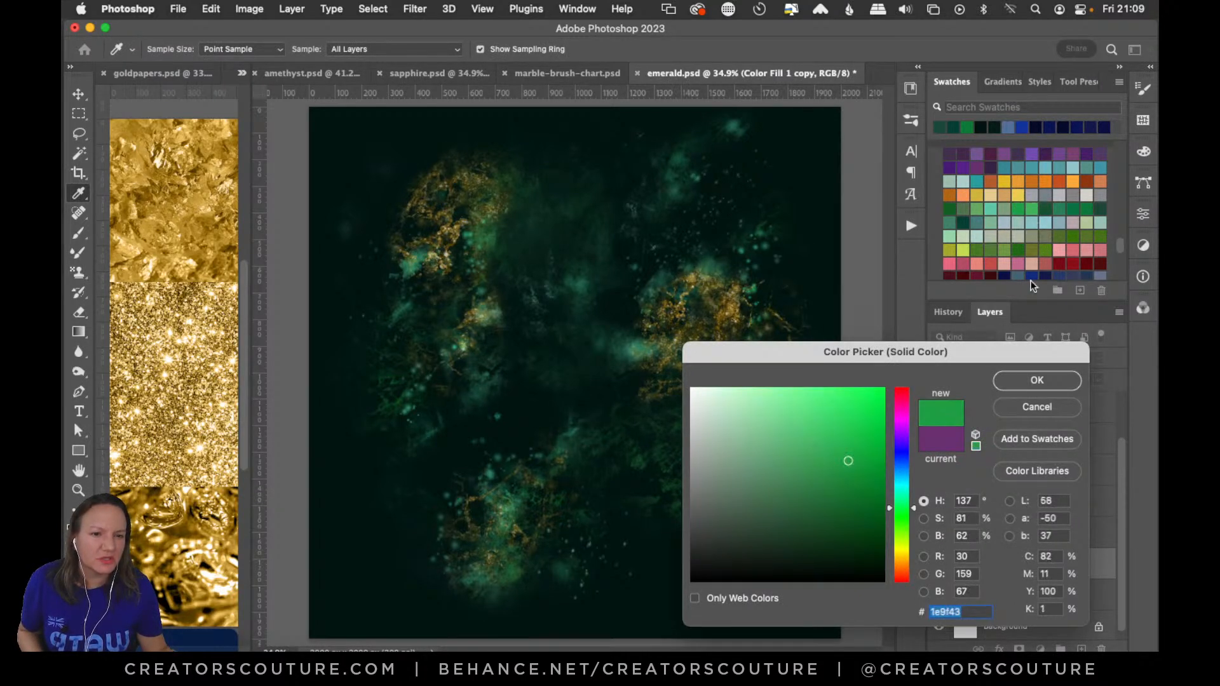
{"action": "left_click", "coordinate": [1018, 374]}
Try radial gradients on the Color Fill 1 copy mask for green glows at the artwork's left and lower right, undoing each
{"action": "key", "text": "z"}
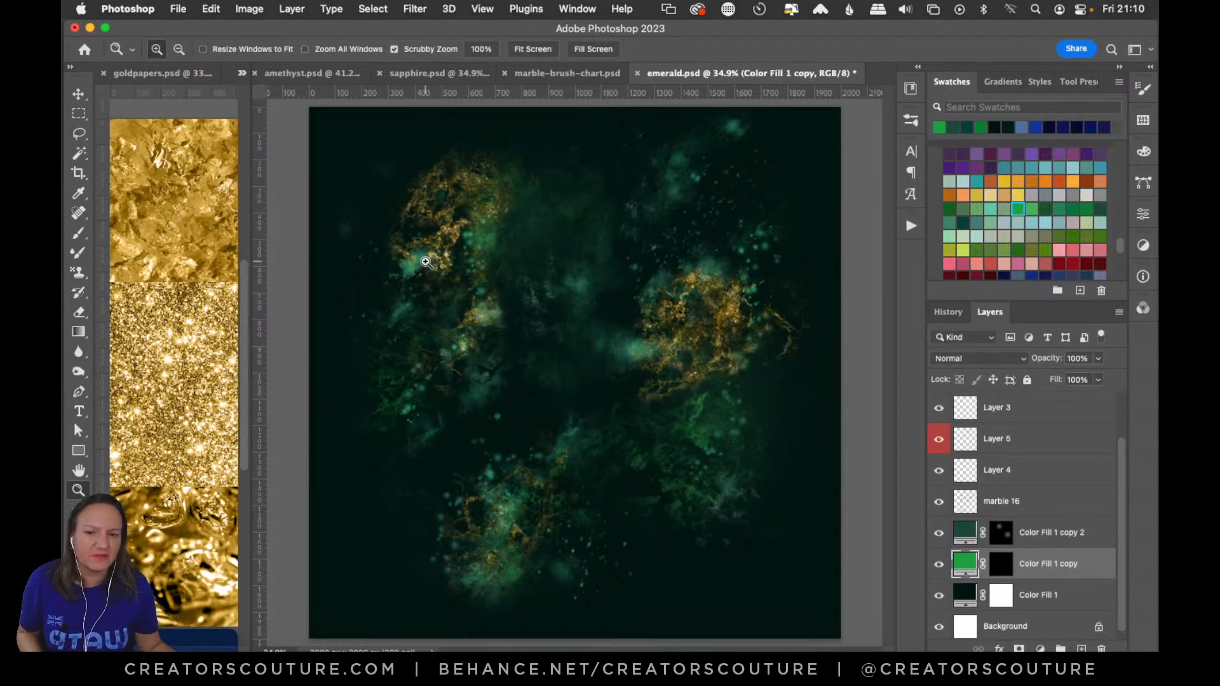
{"action": "left_click", "coordinate": [426, 262]}
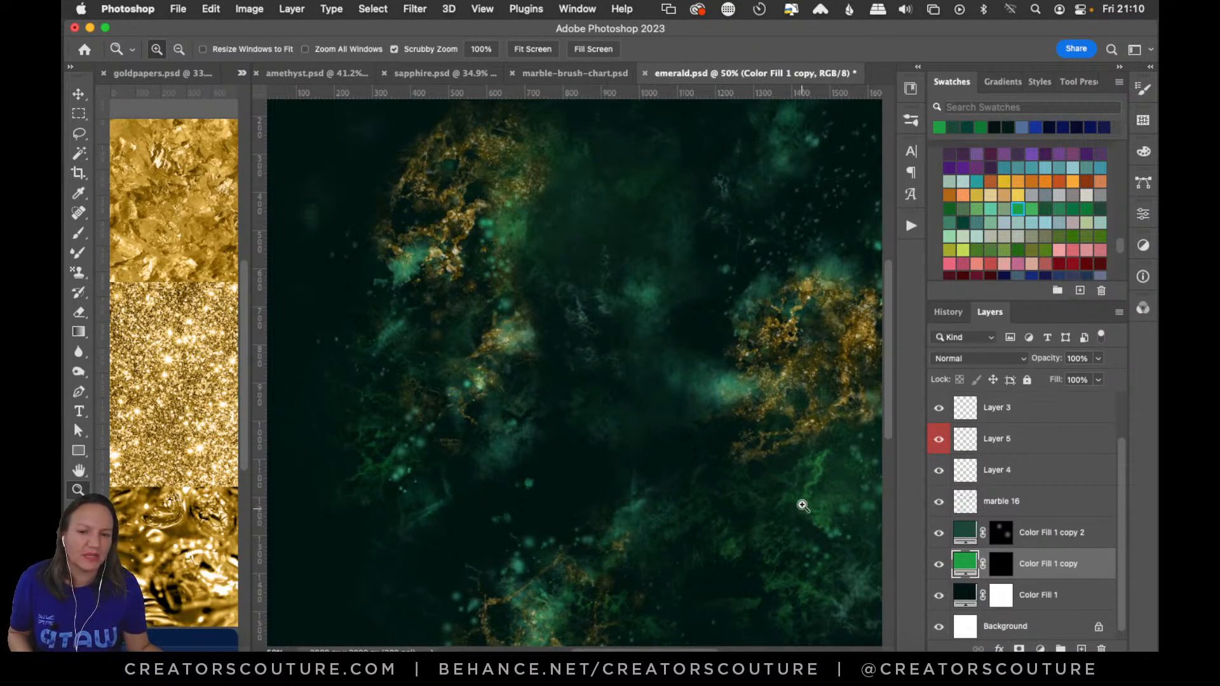
{"action": "left_click_drag", "start_coordinate": [820, 482], "coordinate": [811, 489]}
{"action": "left_click_drag", "start_coordinate": [789, 516], "coordinate": [793, 504]}
{"action": "left_click", "coordinate": [1002, 564]}
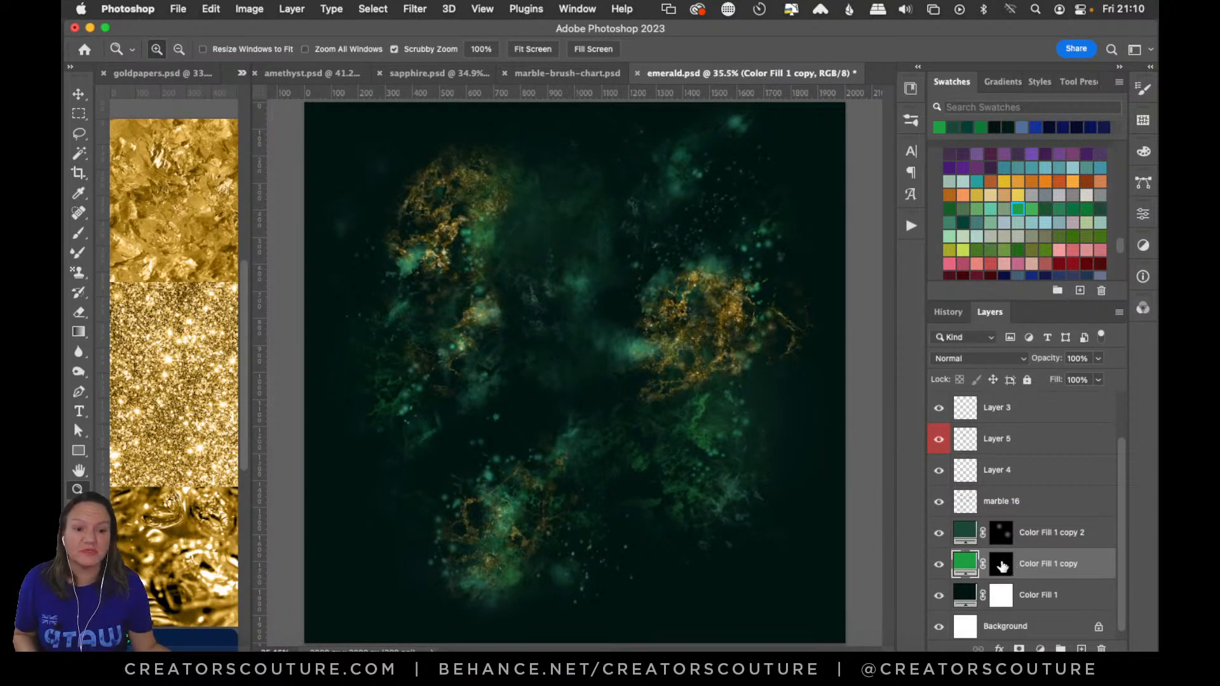
{"action": "left_click", "coordinate": [79, 331]}
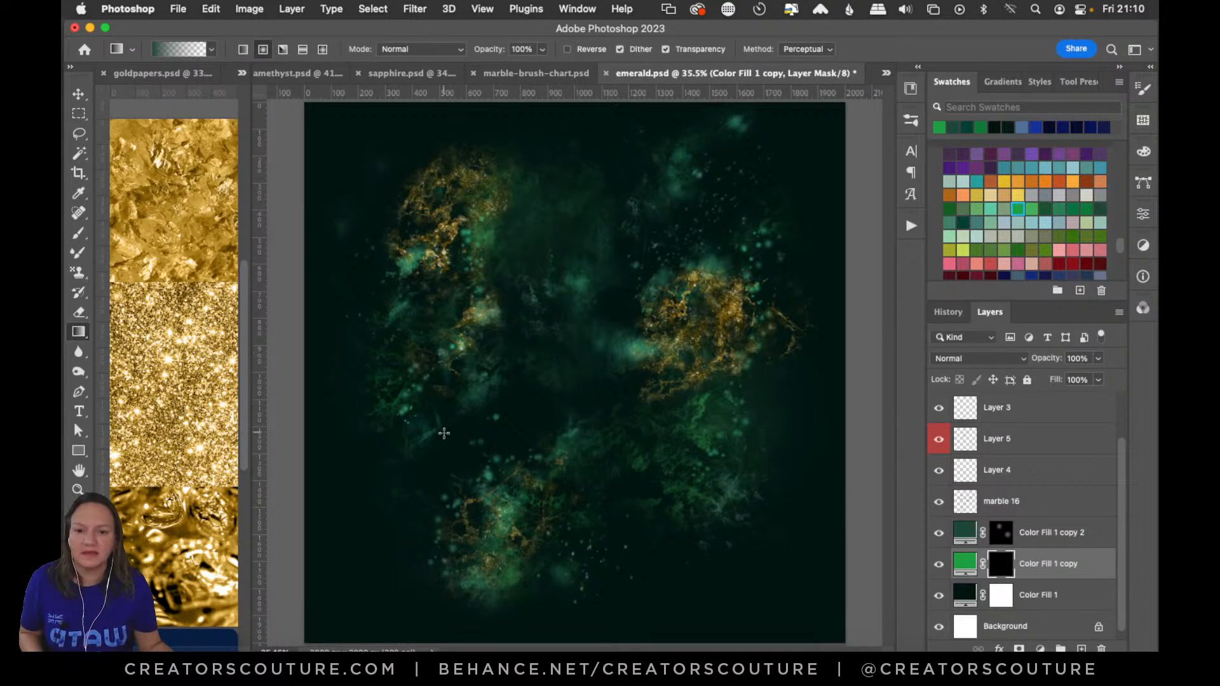
{"action": "left_click_drag", "start_coordinate": [393, 372], "coordinate": [449, 499]}
{"action": "key", "text": "super+z"}
{"action": "left_click_drag", "start_coordinate": [403, 417], "coordinate": [465, 470]}
{"action": "key", "text": "super+z"}
{"action": "left_click_drag", "start_coordinate": [435, 409], "coordinate": [399, 502]}
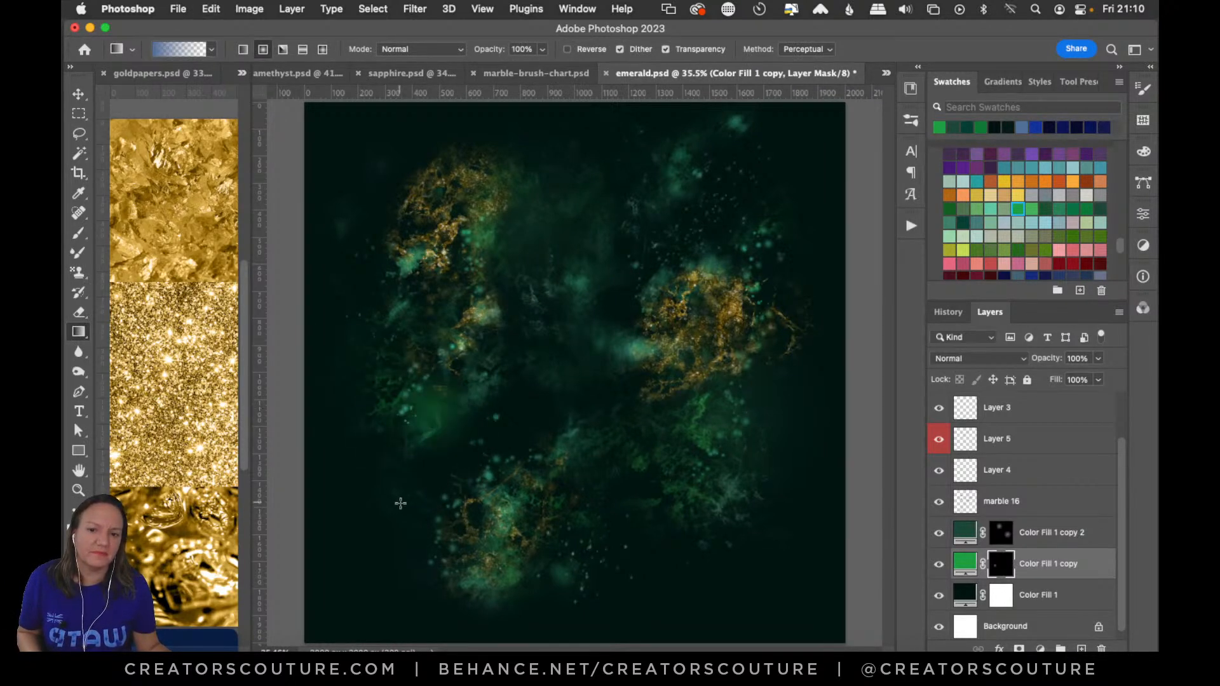
{"action": "key", "text": "super+z"}
{"action": "left_click_drag", "start_coordinate": [473, 349], "coordinate": [473, 460]}
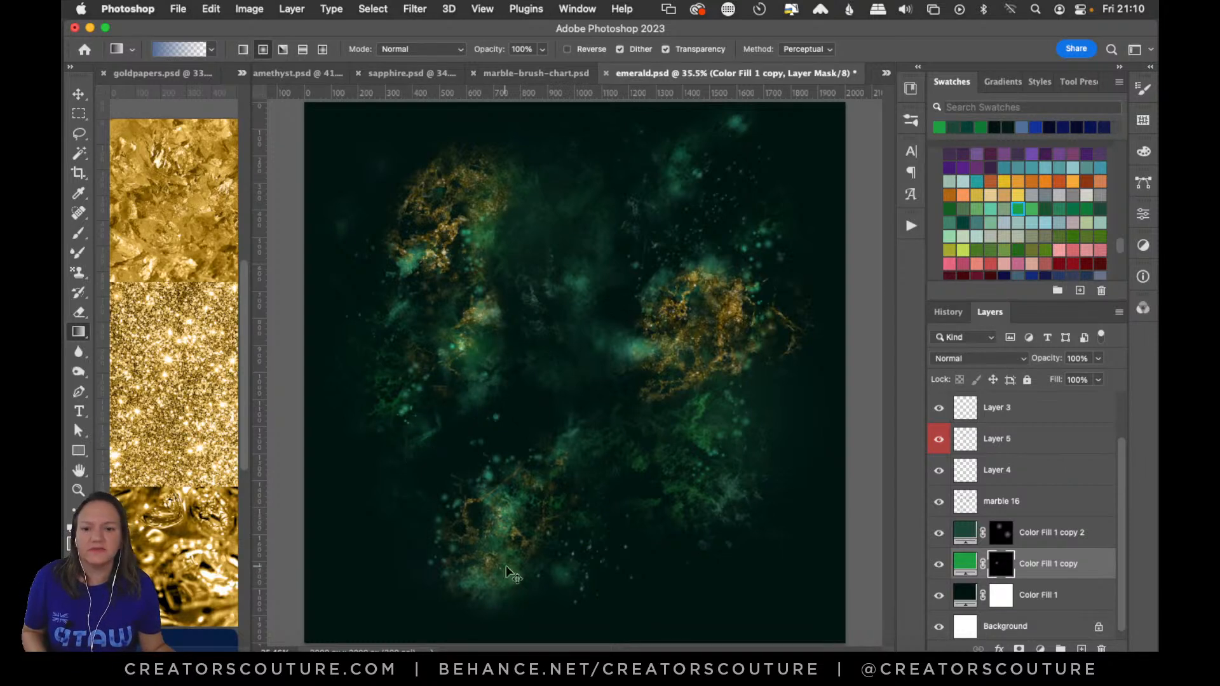
{"action": "key", "text": "super+z"}
{"action": "left_click_drag", "start_coordinate": [706, 485], "coordinate": [833, 483]}
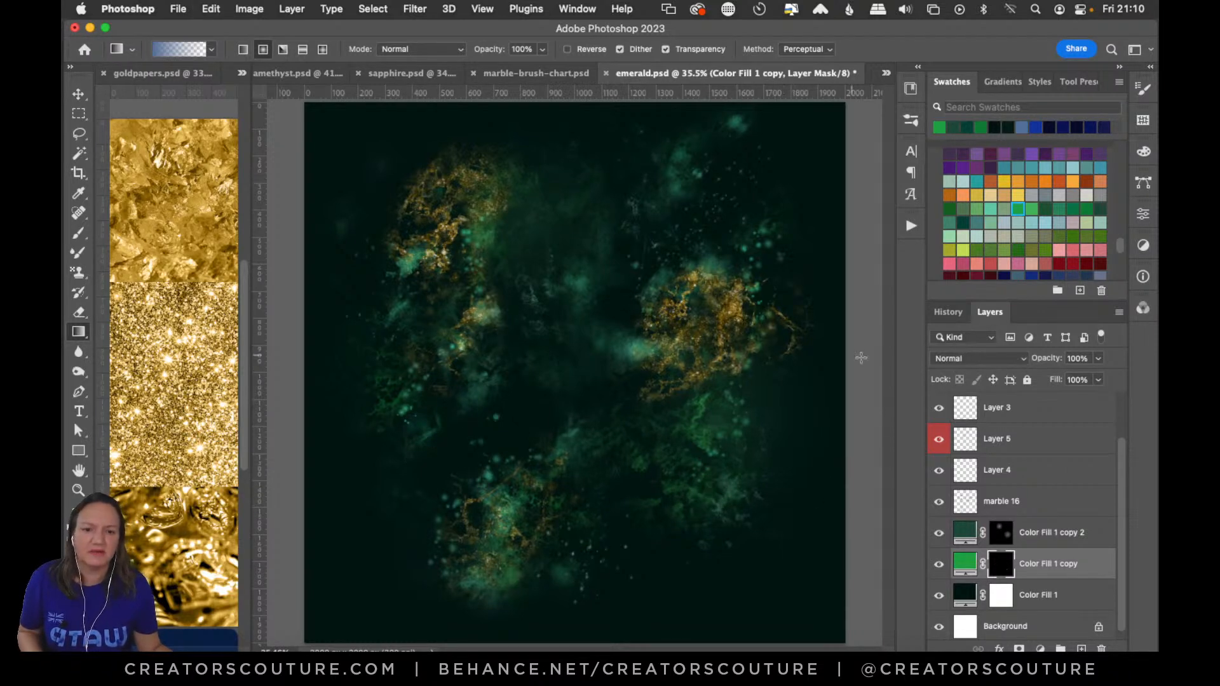
Save emerald.psd and duplicate its three Color Fill layers together with the Background into a new document
{"action": "key", "text": "super+s"}
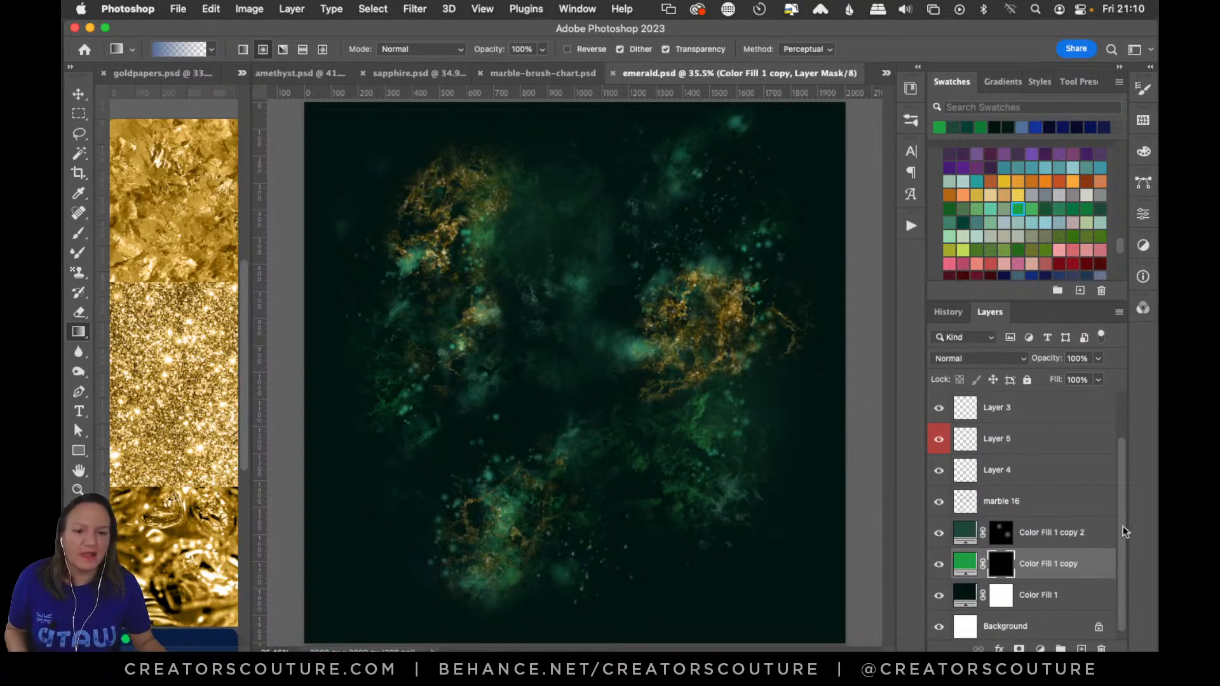
{"action": "scroll", "coordinate": [1045, 556], "scroll_direction": "down", "scroll_amount": 1}
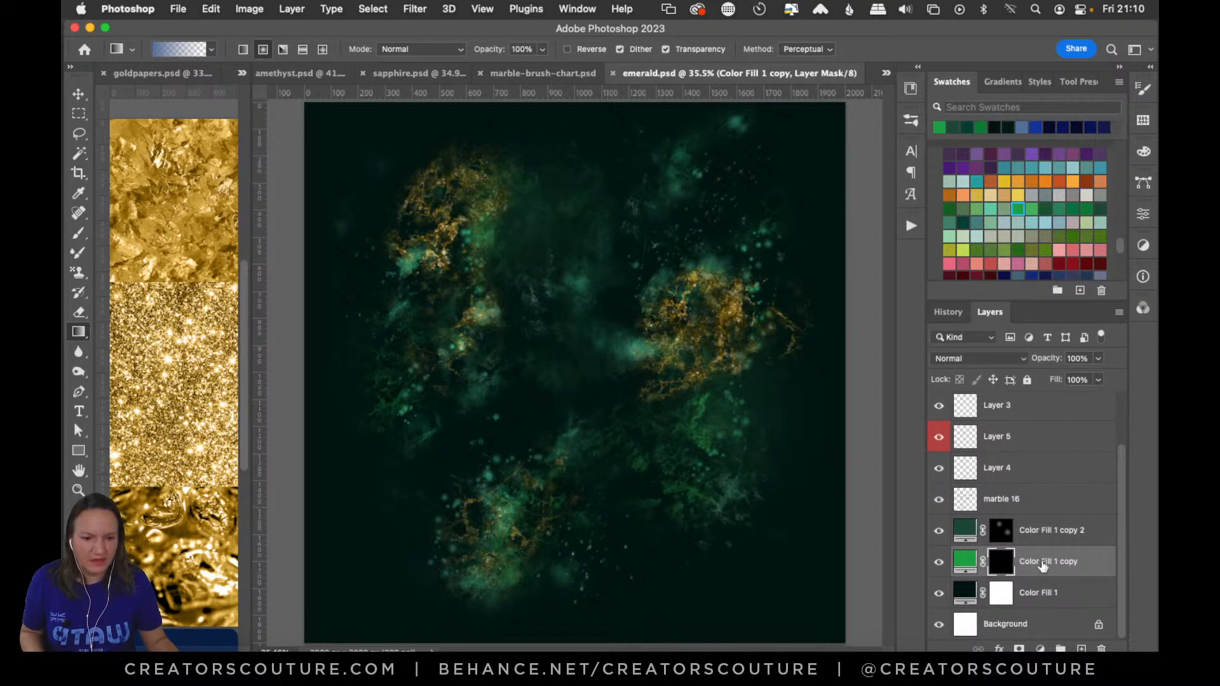
{"action": "left_click", "coordinate": [1048, 539]}
{"action": "scroll", "coordinate": [1061, 508], "scroll_direction": "up", "scroll_amount": 2}
{"action": "scroll", "coordinate": [1060, 509], "scroll_direction": "down", "scroll_amount": 2}
{"action": "left_click", "coordinate": [1019, 625], "text": "shift"}
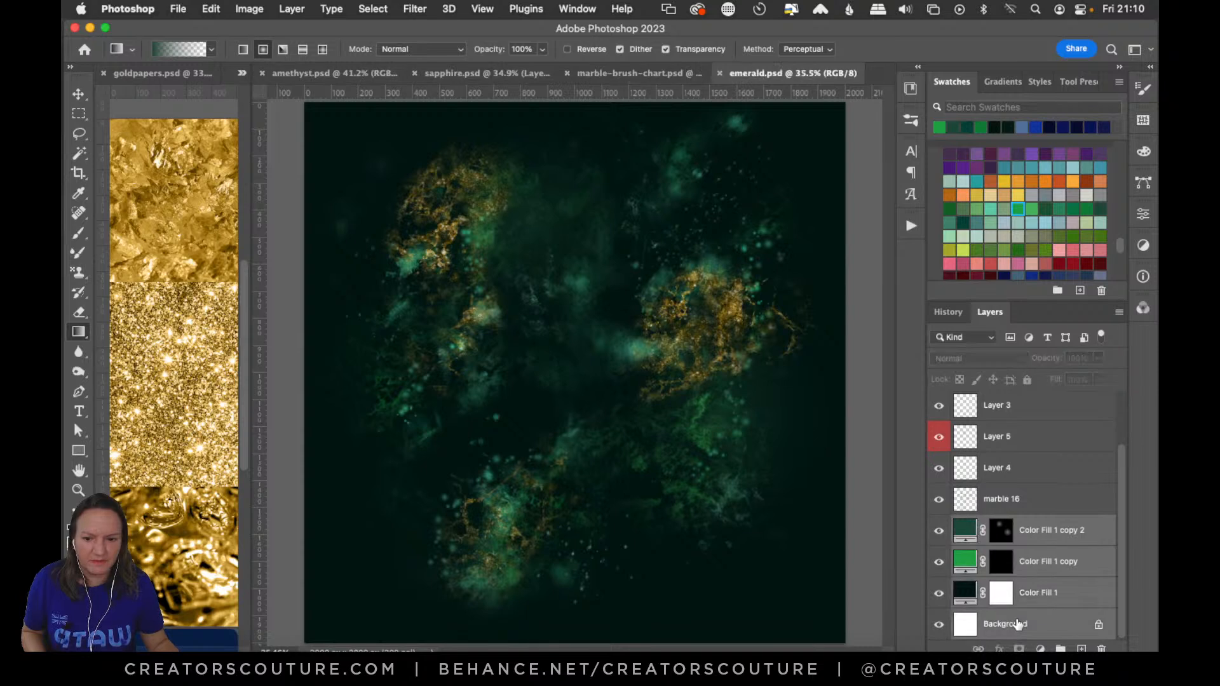
{"action": "left_click", "coordinate": [1044, 541]}
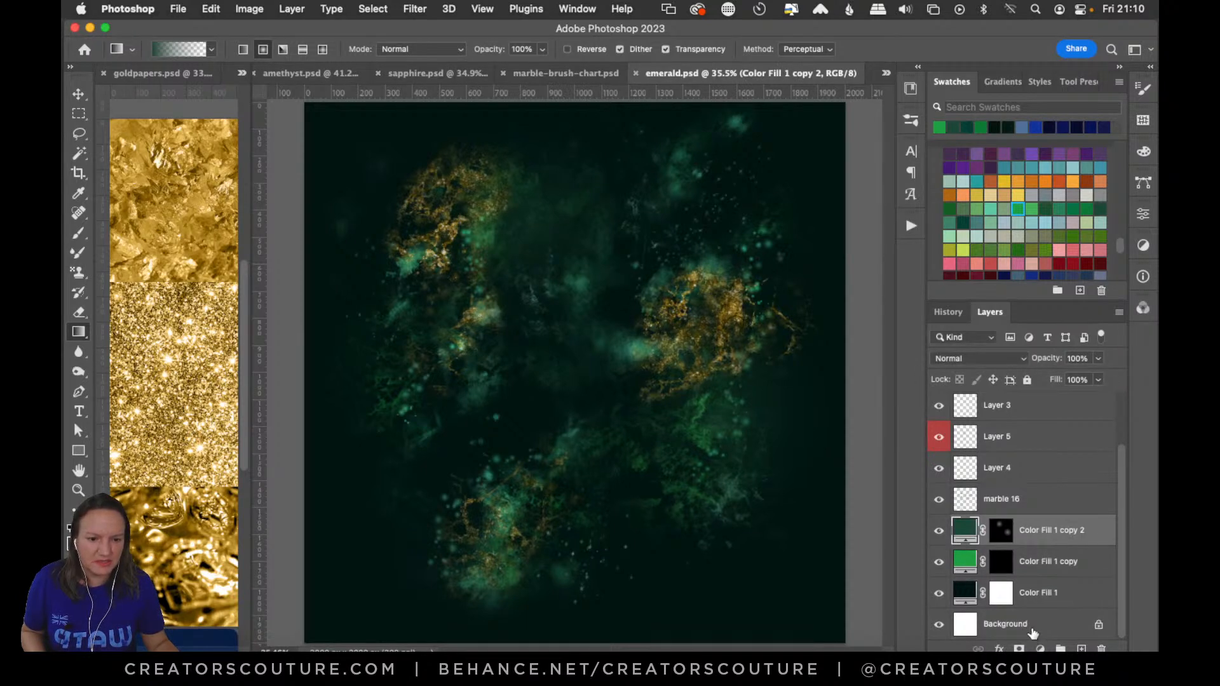
{"action": "left_click", "coordinate": [1033, 632], "text": "shift"}
{"action": "right_click", "coordinate": [1052, 529]}
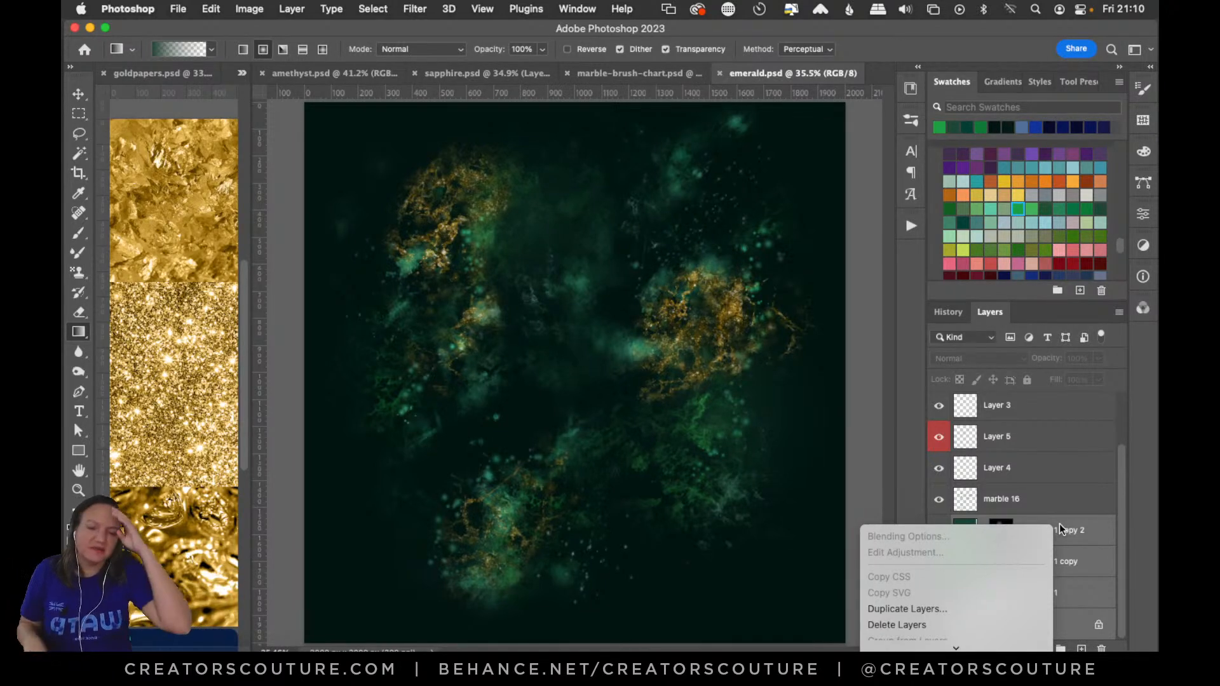
{"action": "left_click", "coordinate": [1058, 527]}
{"action": "right_click", "coordinate": [1059, 527]}
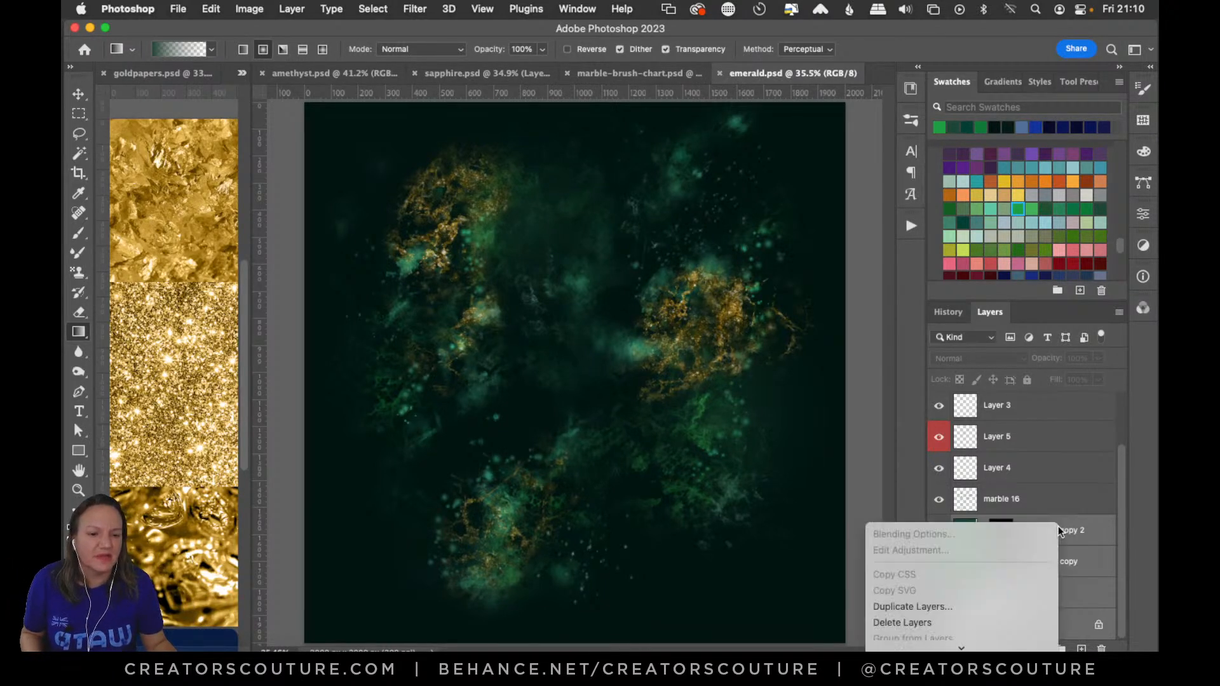
{"action": "scroll", "coordinate": [1013, 536], "scroll_direction": "down", "scroll_amount": 5}
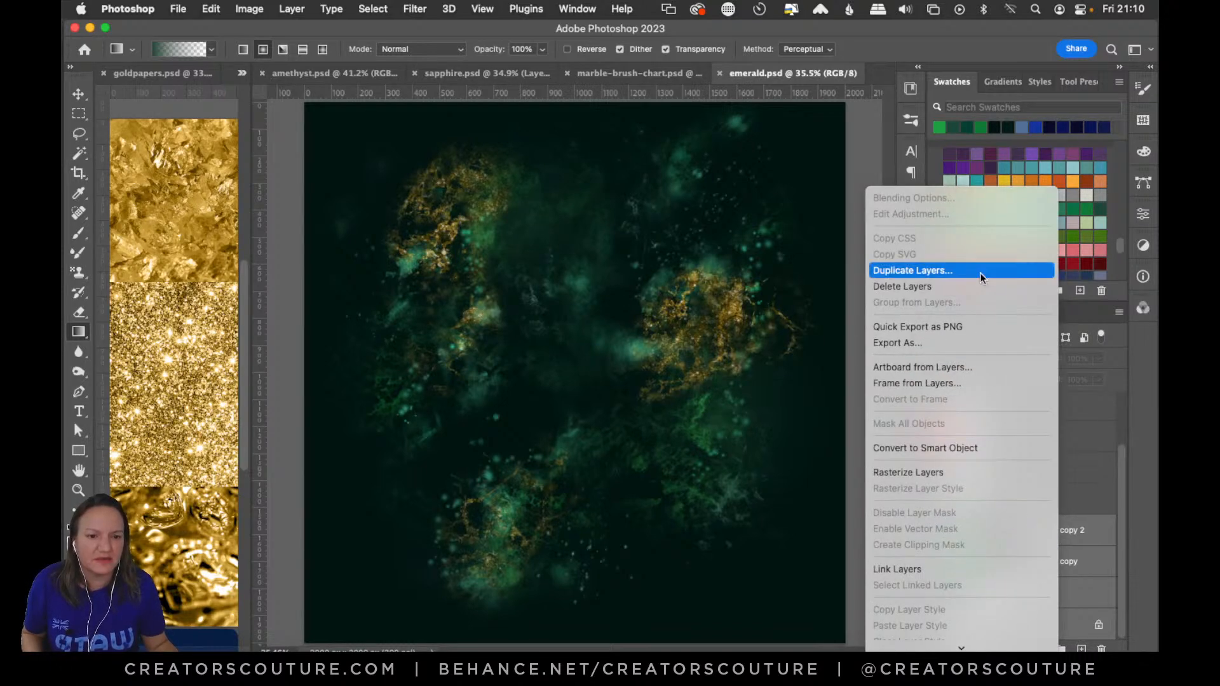
{"action": "left_click", "coordinate": [980, 272]}
{"action": "left_click", "coordinate": [766, 416]}
{"action": "left_click", "coordinate": [760, 423]}
{"action": "left_click", "coordinate": [927, 355]}
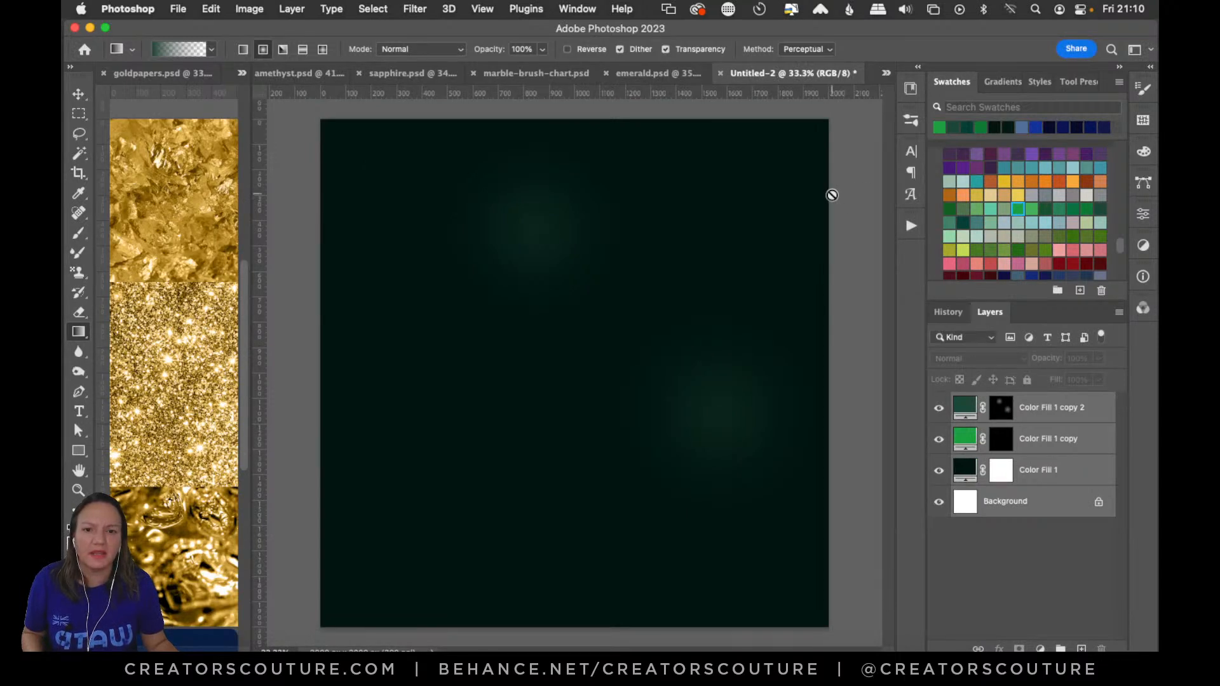
Browse the marble brushes and the 0 JEWEL STYLES library, looking through the green, red and blue styles
{"action": "left_click", "coordinate": [910, 119]}
{"action": "scroll", "coordinate": [891, 306], "scroll_direction": "up", "scroll_amount": 5}
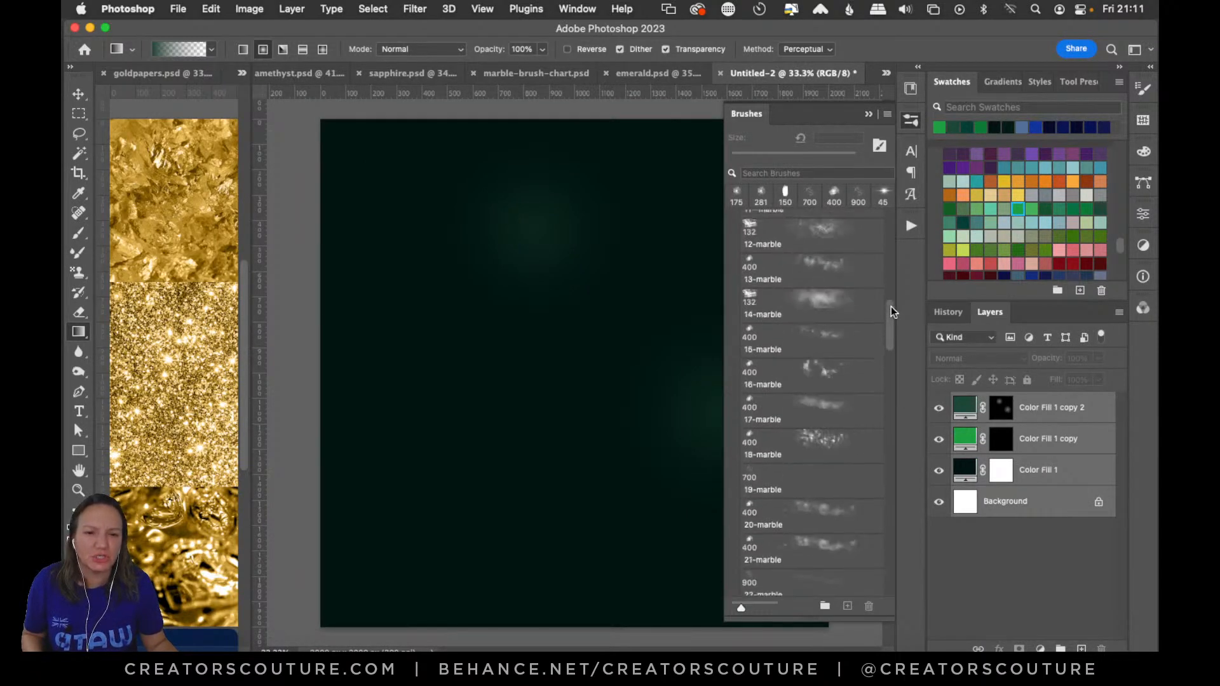
{"action": "left_click", "coordinate": [911, 89]}
{"action": "scroll", "coordinate": [874, 368], "scroll_direction": "down", "scroll_amount": 5}
{"action": "scroll", "coordinate": [874, 368], "scroll_direction": "up", "scroll_amount": 10}
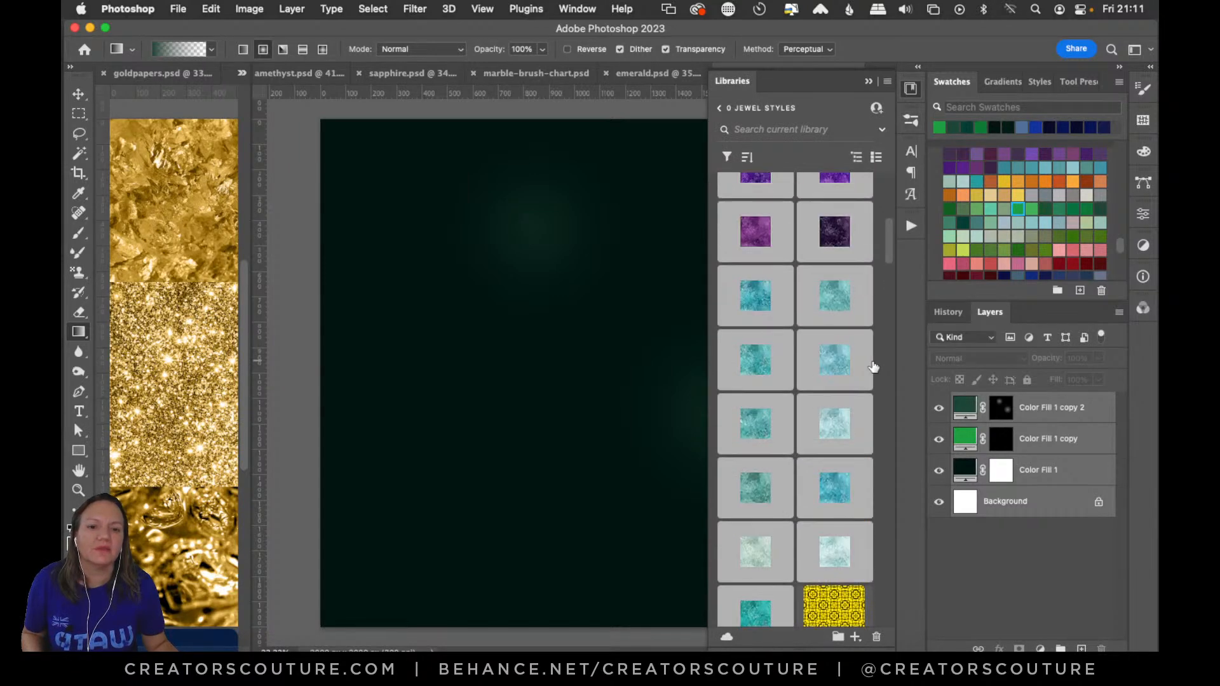
{"action": "scroll", "coordinate": [874, 368], "scroll_direction": "down", "scroll_amount": 10}
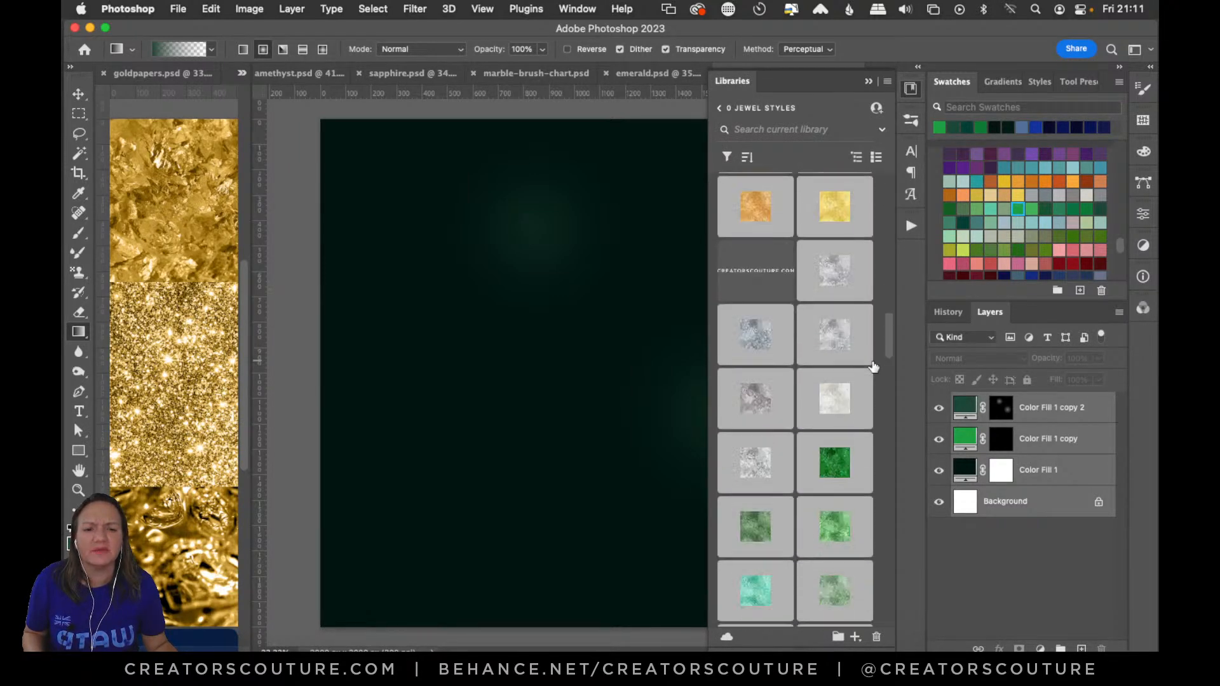
{"action": "scroll", "coordinate": [874, 367], "scroll_direction": "down", "scroll_amount": 12}
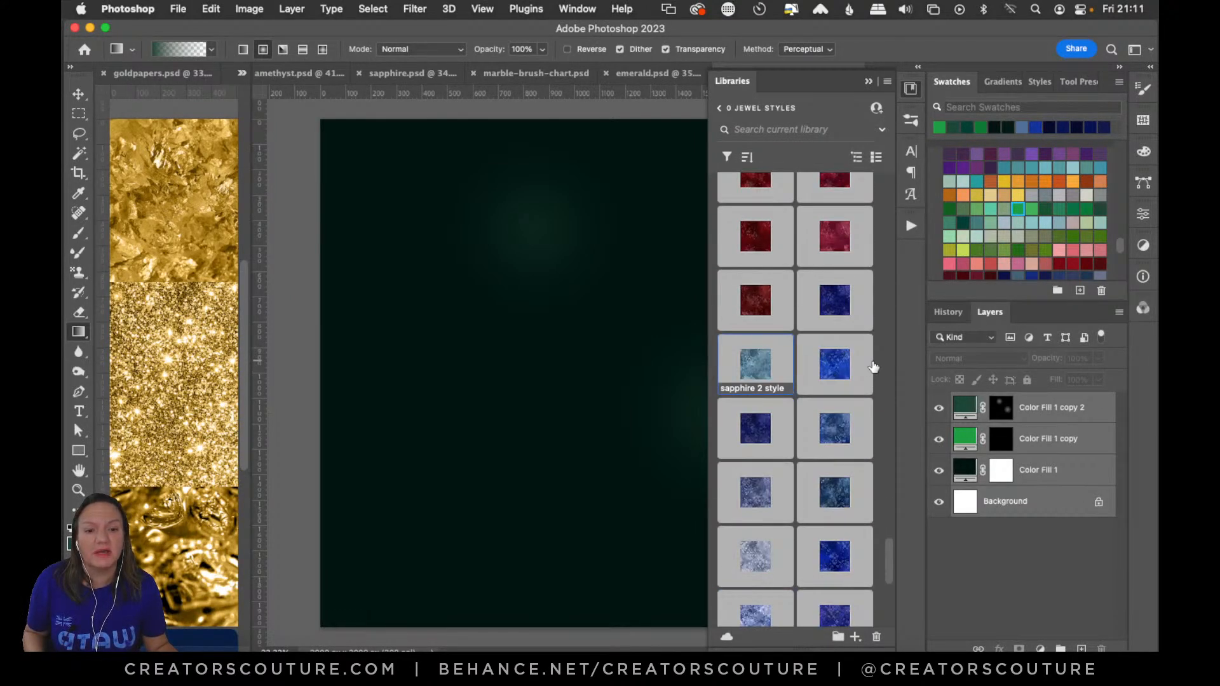
{"action": "scroll", "coordinate": [874, 368], "scroll_direction": "up", "scroll_amount": 5}
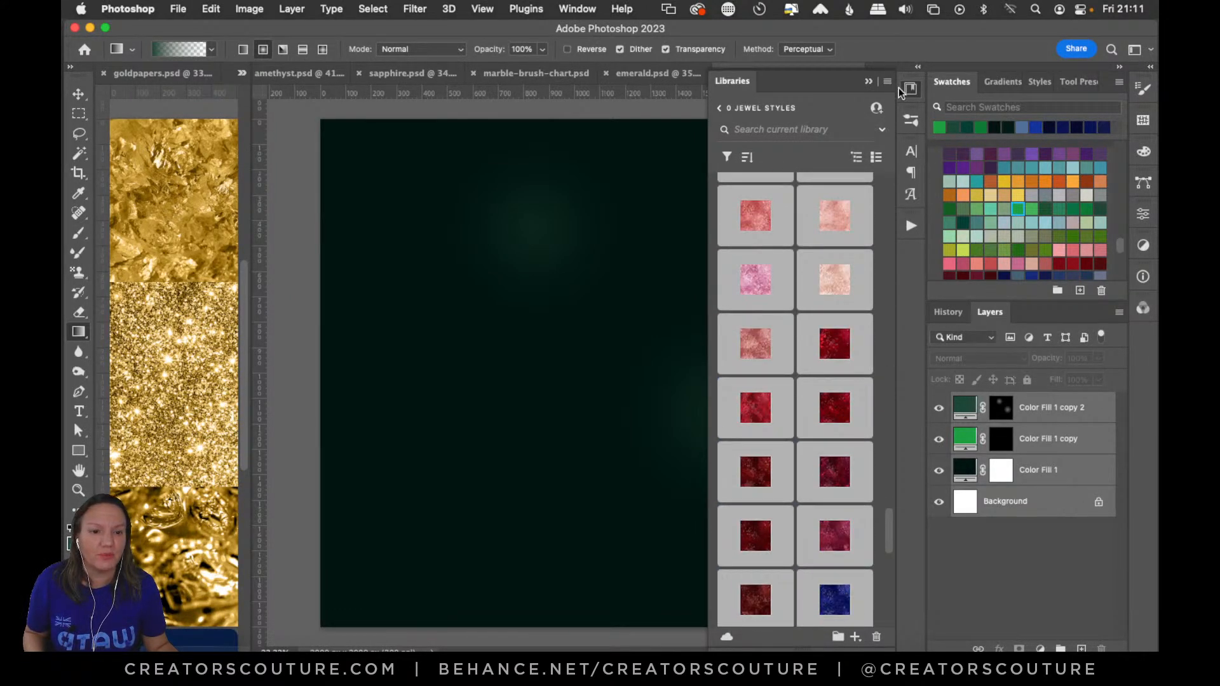
{"action": "left_click", "coordinate": [1066, 431]}
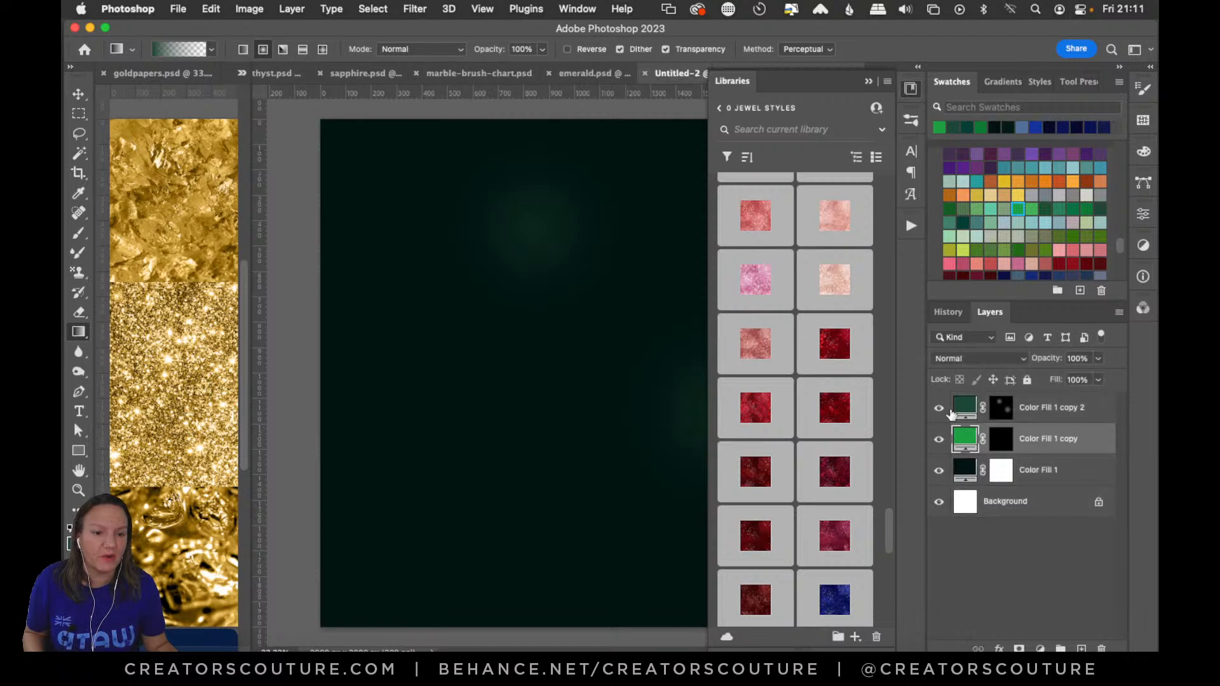
{"action": "left_click", "coordinate": [910, 89]}
Hide Color Fill 1 copy and Color Fill 1 copy 2, and change the Color Fill 1 base to a very dark, near-black red
{"action": "left_click_drag", "start_coordinate": [938, 408], "coordinate": [939, 439]}
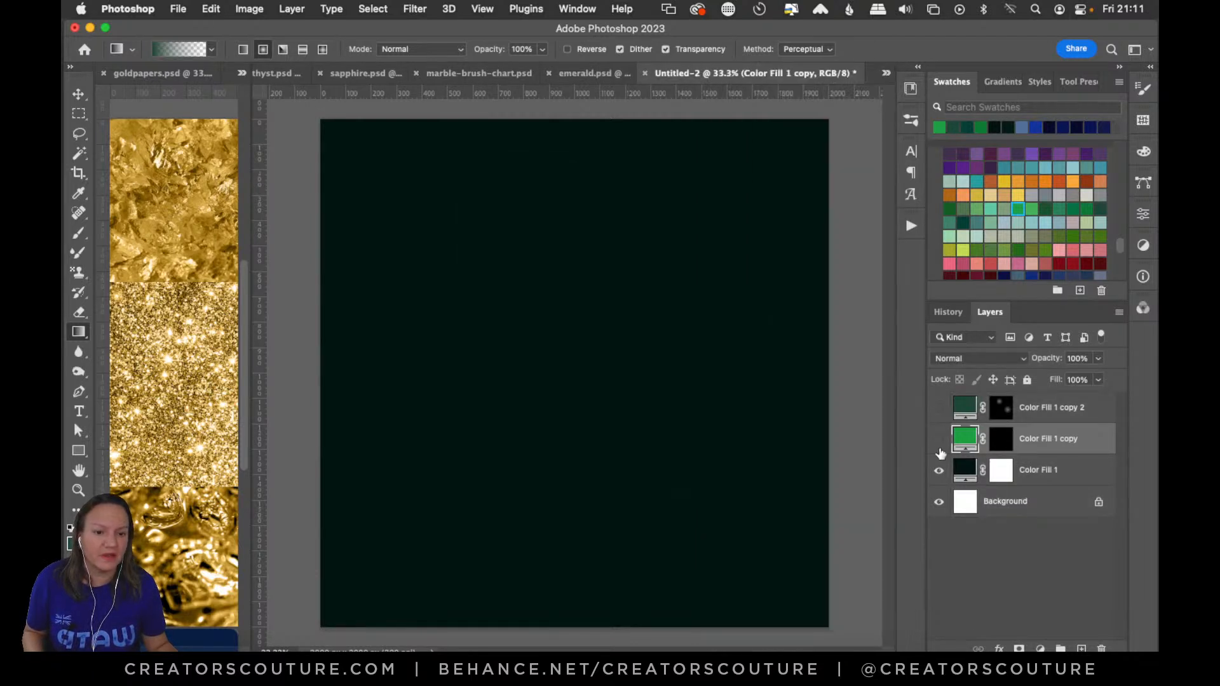
{"action": "left_click", "coordinate": [1030, 477]}
{"action": "scroll", "coordinate": [994, 211], "scroll_direction": "down", "scroll_amount": 5}
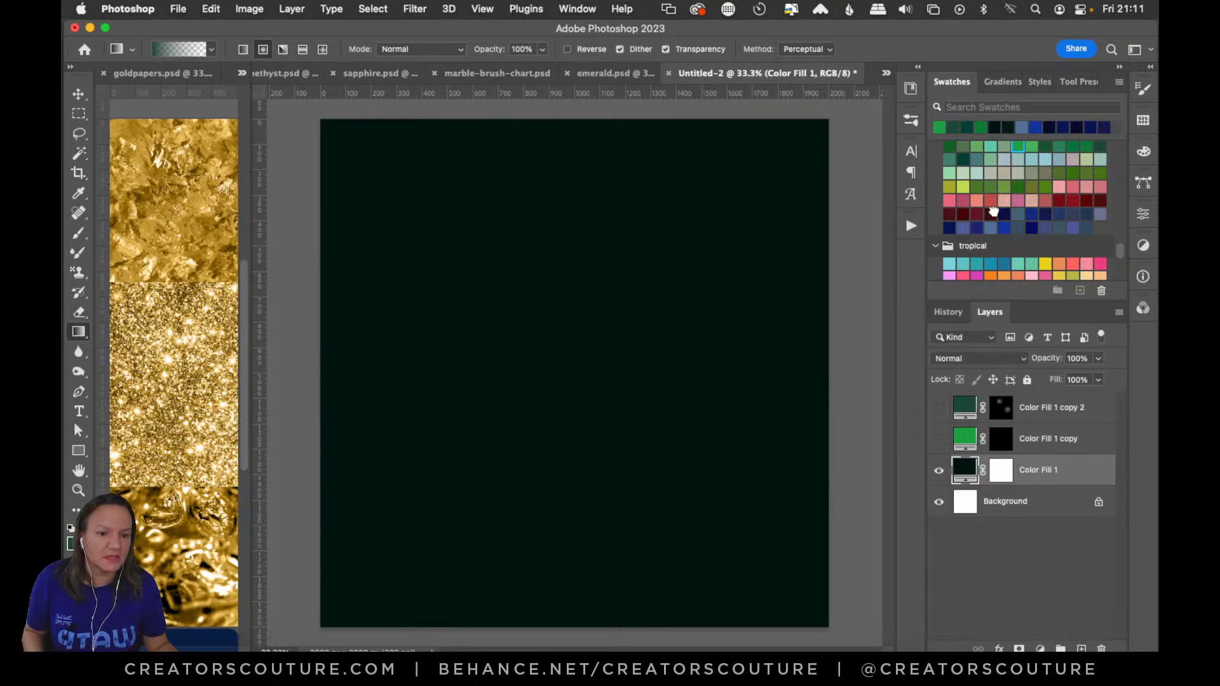
{"action": "left_click", "coordinate": [991, 214]}
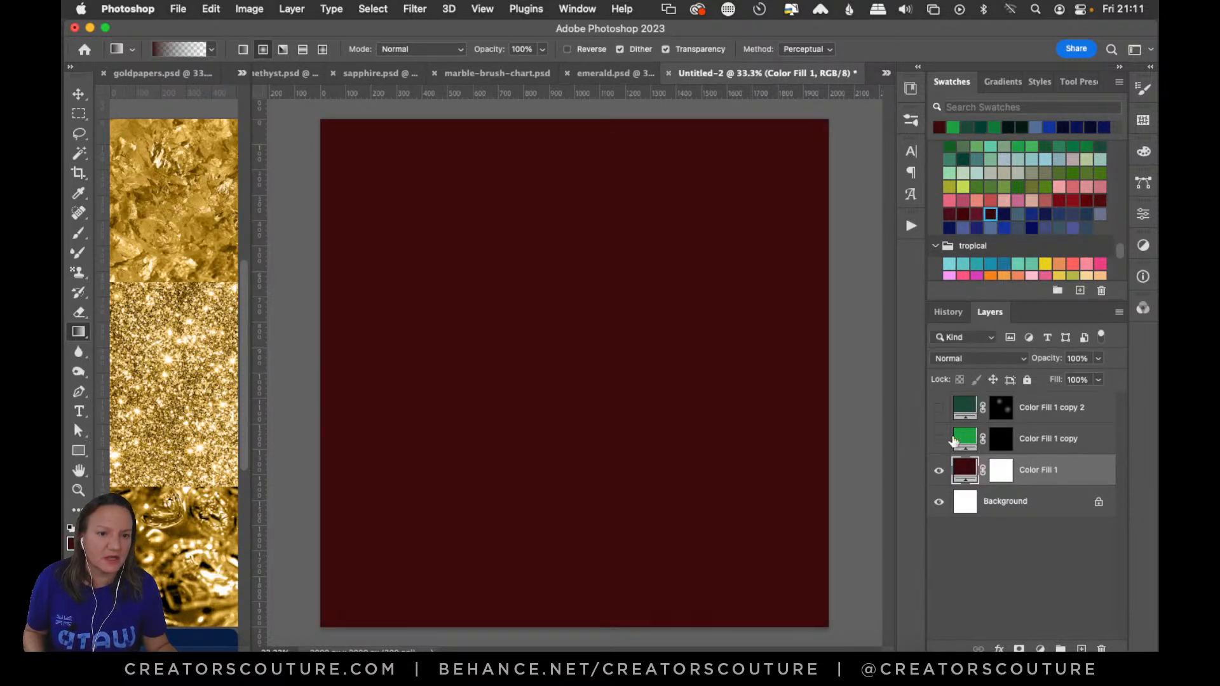
{"action": "left_click", "coordinate": [964, 214]}
{"action": "double_click", "coordinate": [964, 468]}
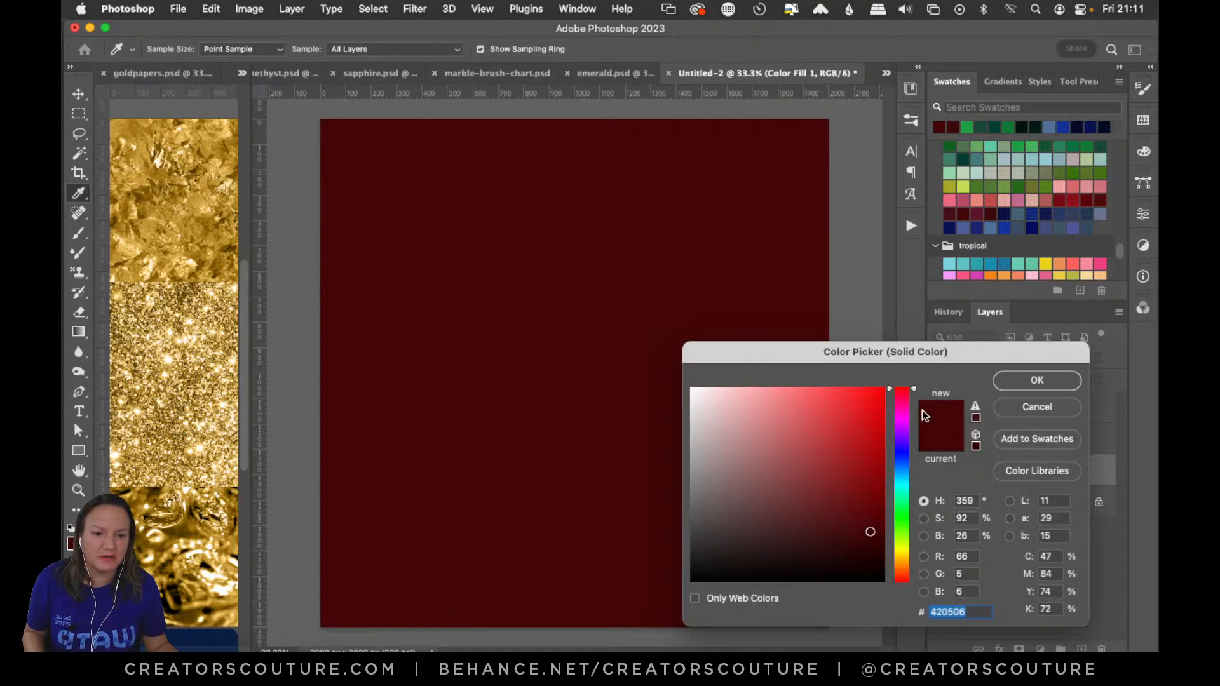
{"action": "mouse_move", "coordinate": [879, 572]}
{"action": "left_mouse_down"}
{"action": "mouse_move", "coordinate": [885, 542]}
{"action": "mouse_move", "coordinate": [887, 553]}
{"action": "left_mouse_up"}
{"action": "left_click", "coordinate": [1020, 381]}
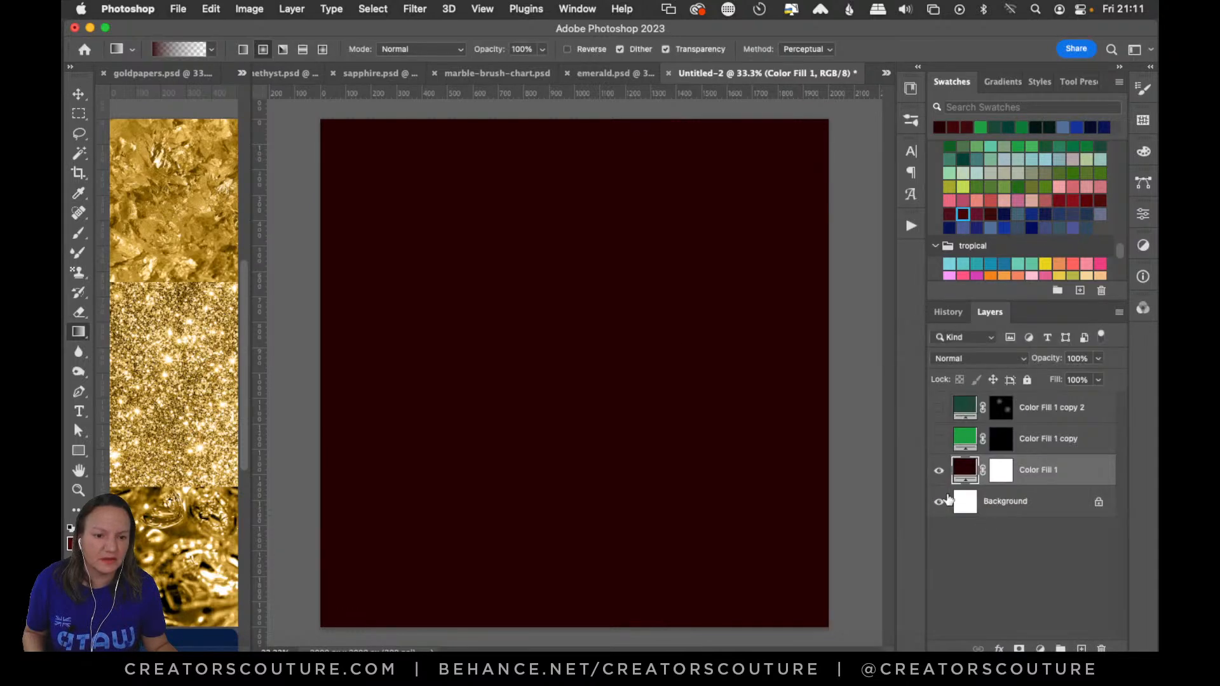
Show the Color Fill 1 copy layer and set its fill to the red 8a0f19
{"action": "left_click", "coordinate": [987, 444]}
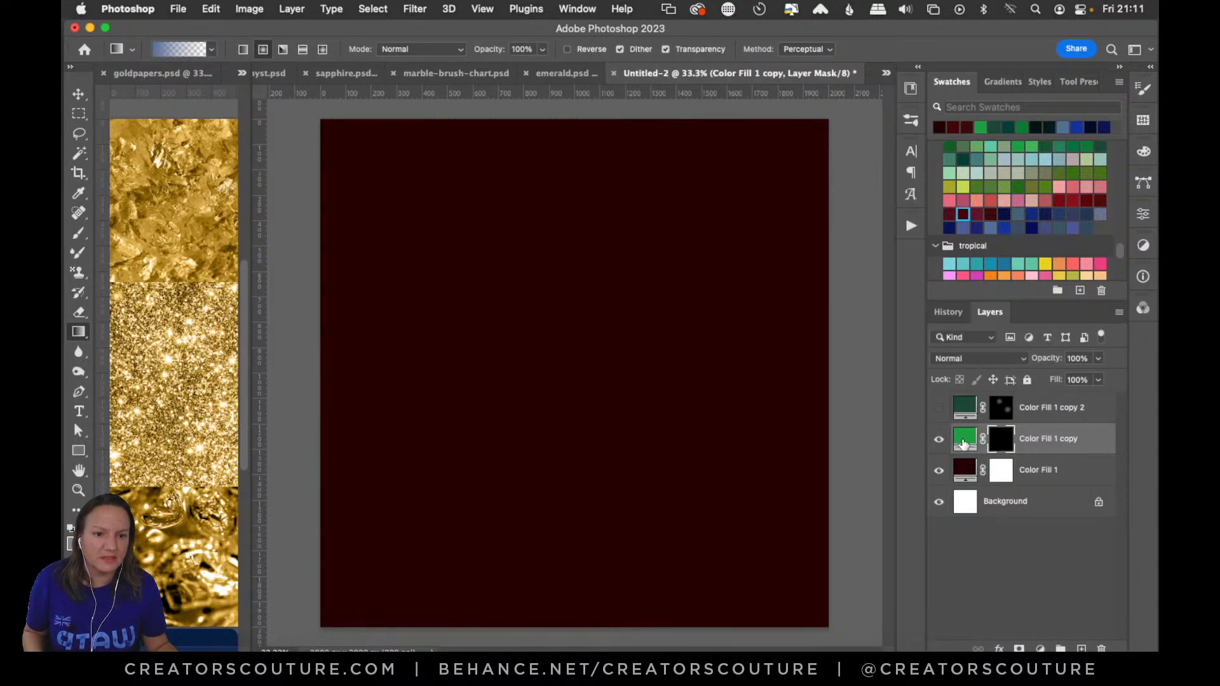
{"action": "double_click", "coordinate": [963, 443]}
{"action": "left_click", "coordinate": [1072, 198]}
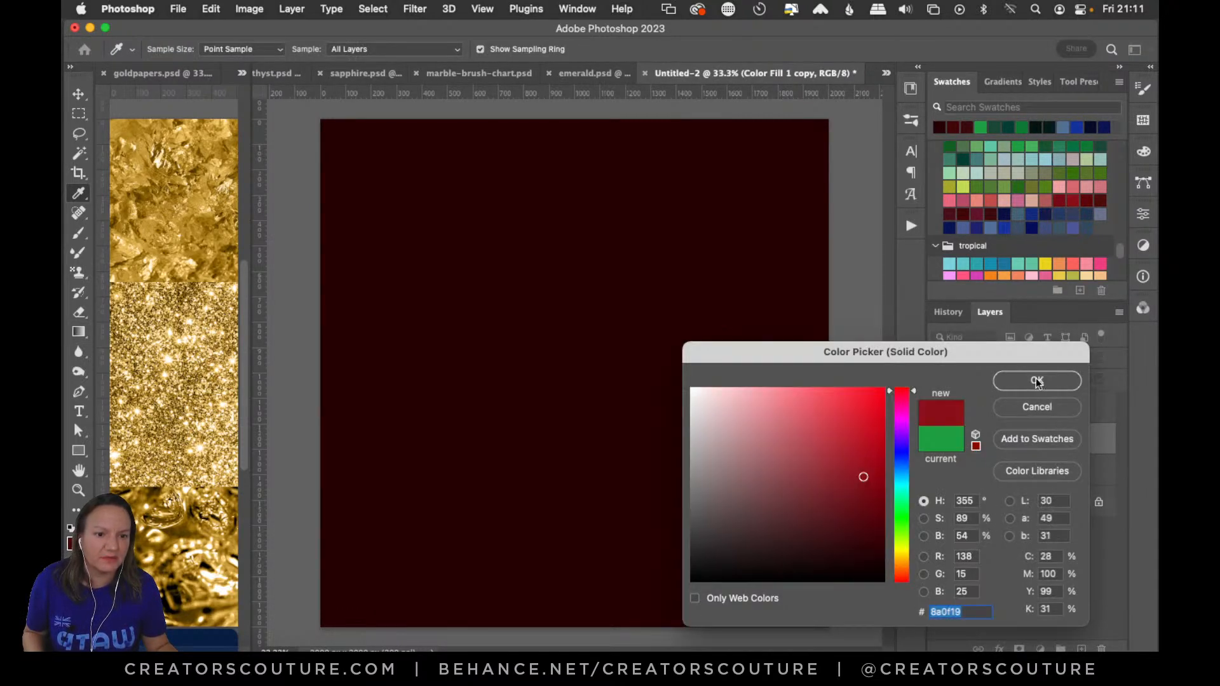
{"action": "left_click", "coordinate": [1033, 381]}
Show the Color Fill 1 copy 2 layer and change its fill from green to a rich crimson
{"action": "left_click", "coordinate": [939, 407]}
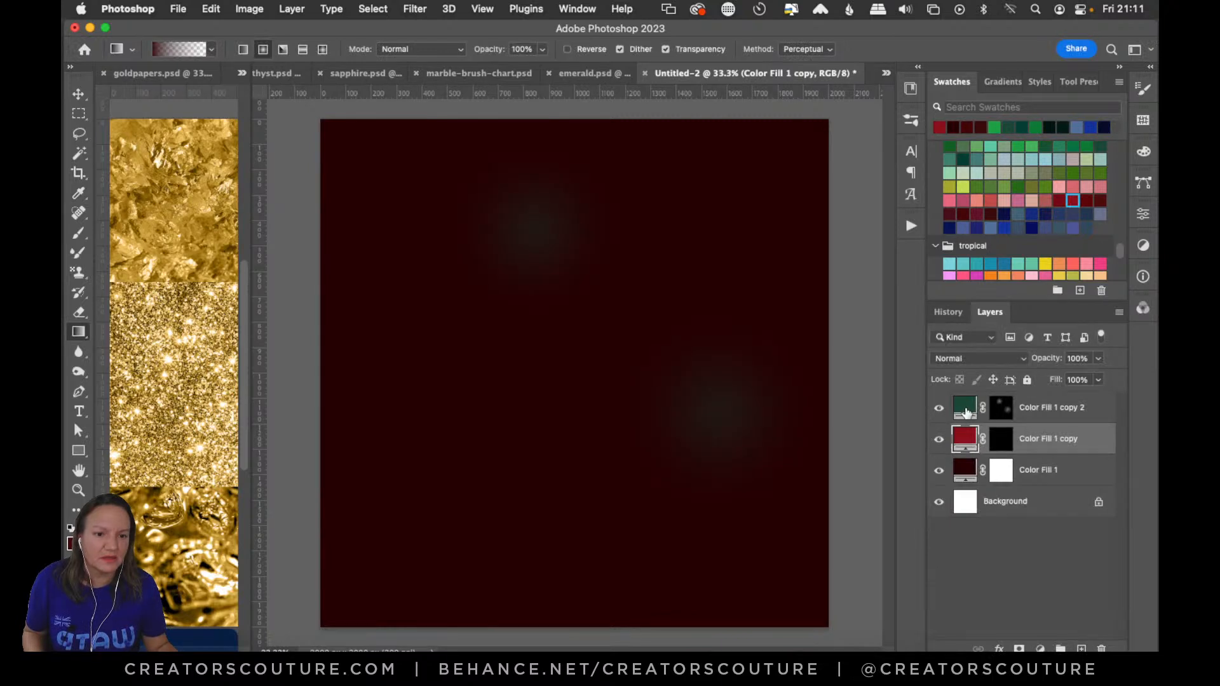
{"action": "double_click", "coordinate": [965, 408]}
{"action": "left_click", "coordinate": [1102, 201]}
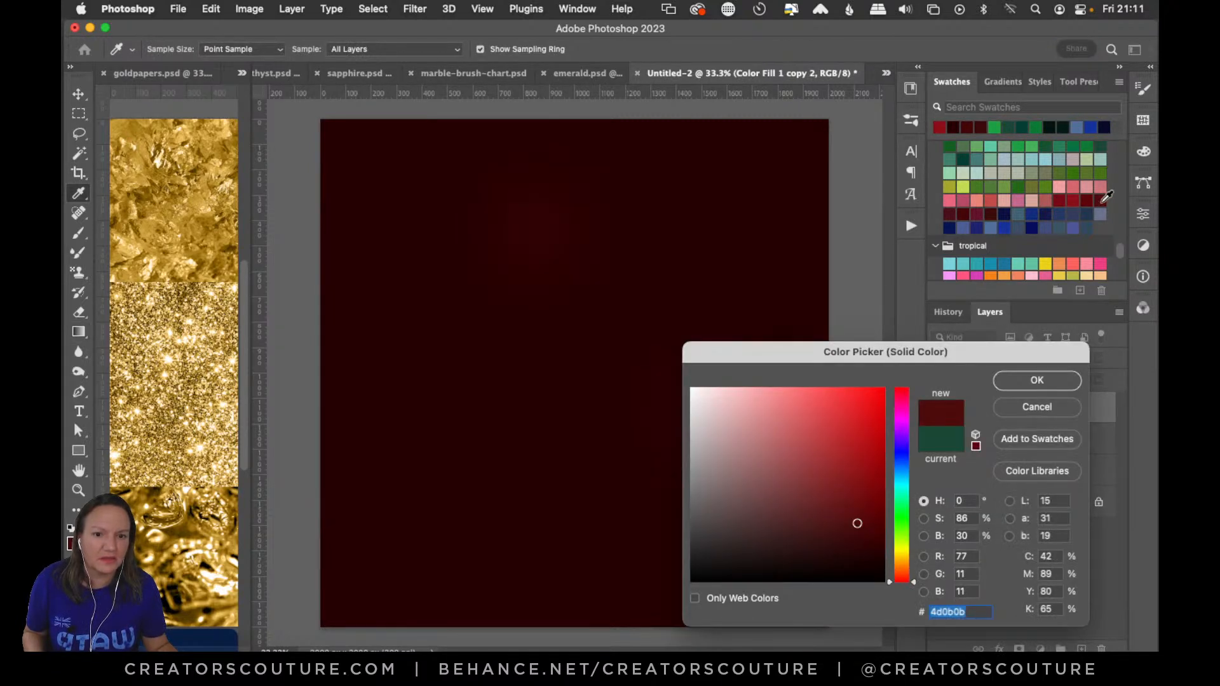
{"action": "left_click", "coordinate": [983, 214]}
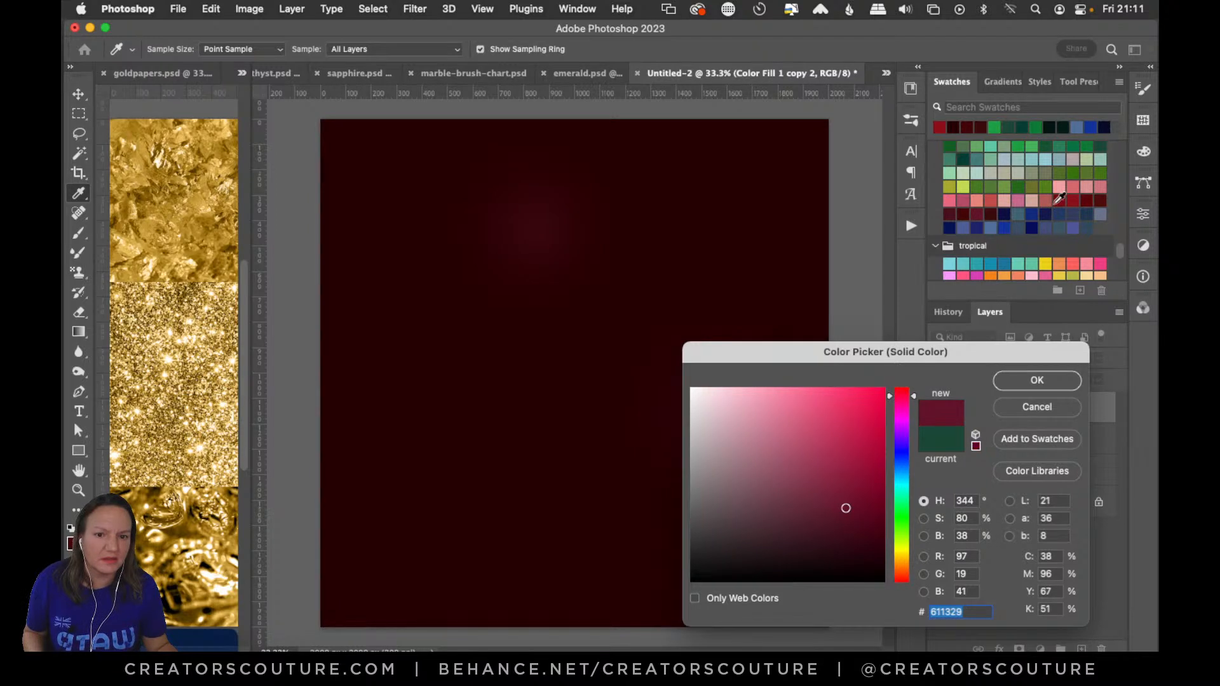
{"action": "left_click", "coordinate": [1037, 380]}
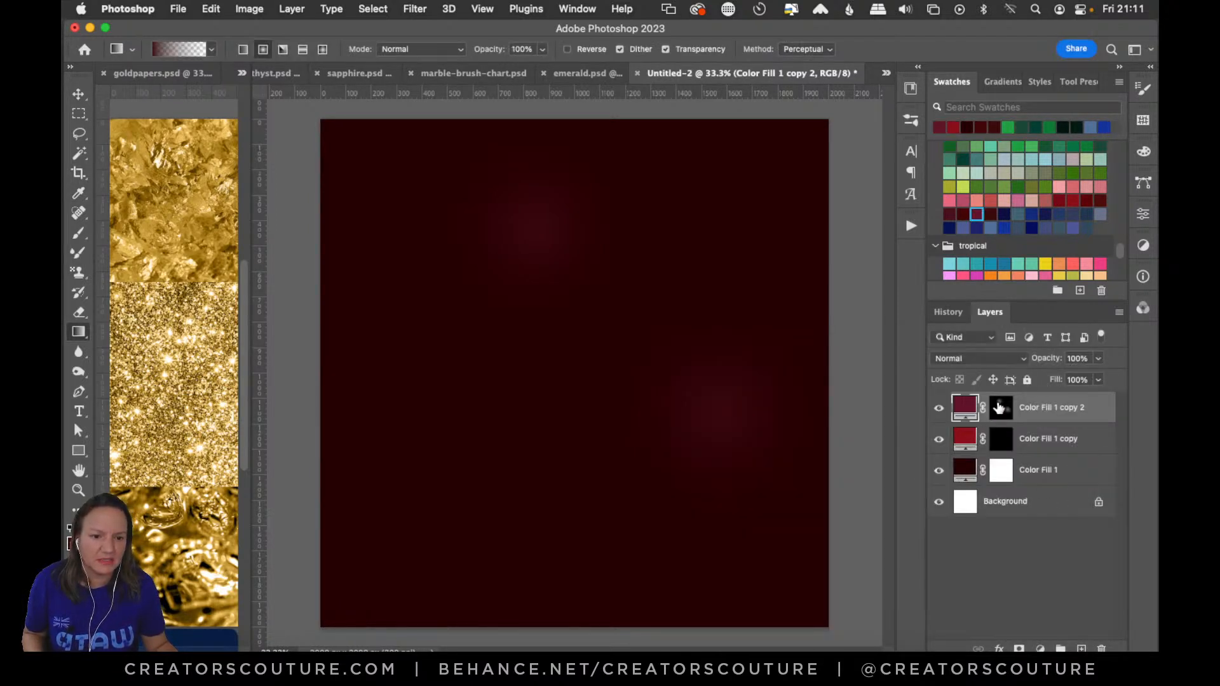
{"action": "double_click", "coordinate": [970, 411]}
{"action": "left_click", "coordinate": [871, 486]}
{"action": "left_click", "coordinate": [1032, 385]}
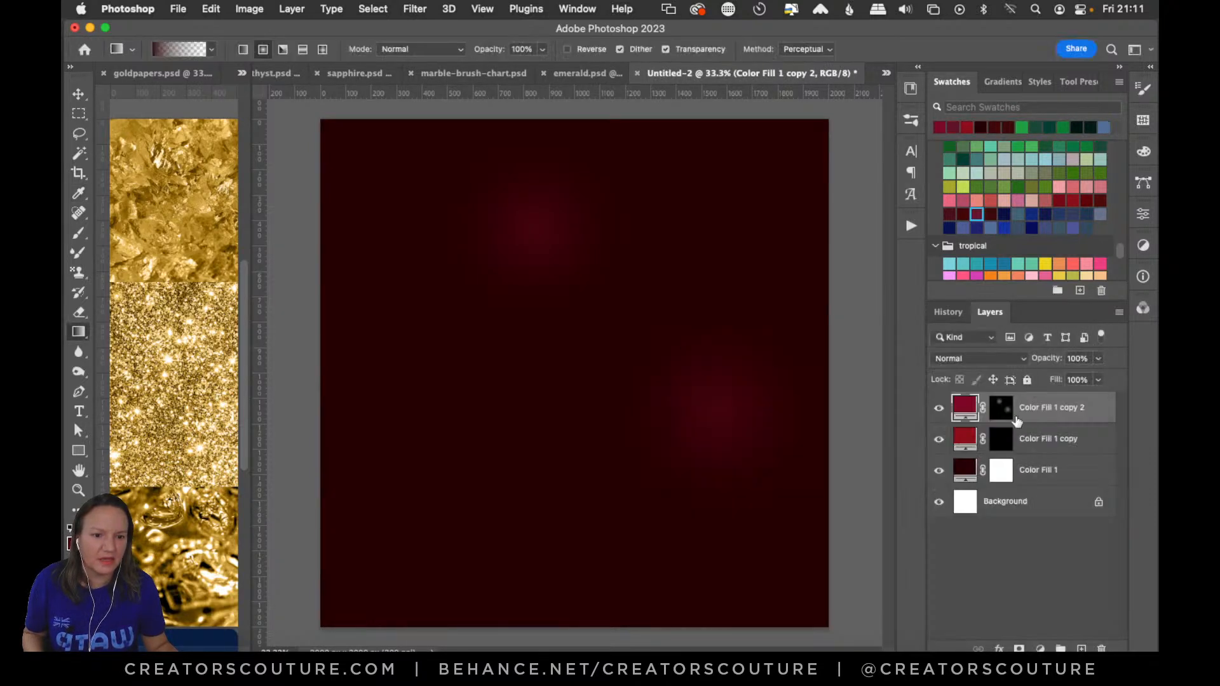
{"action": "right_click", "coordinate": [1003, 408]}
{"action": "left_click", "coordinate": [1028, 440]}
{"action": "key", "text": "super+z"}
Clear the two glows from the Color Fill 1 copy 2 mask across the whole canvas, leaving the mask solid black
{"action": "key", "text": "super+a"}
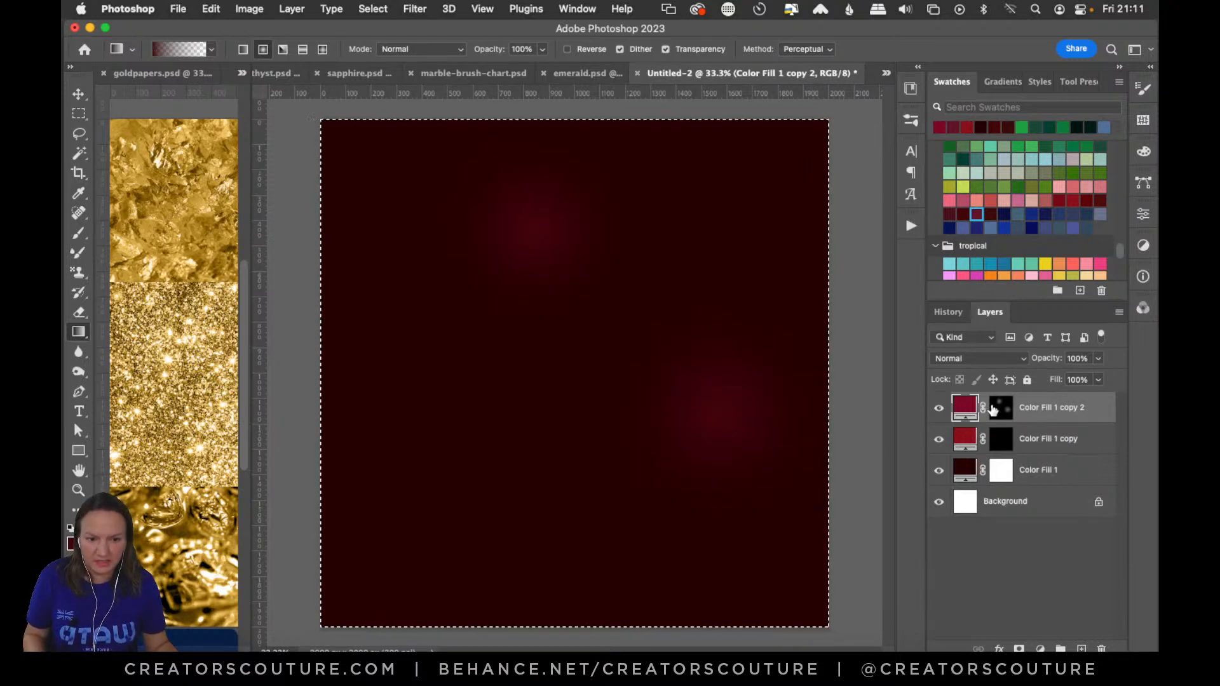
{"action": "left_click", "coordinate": [1003, 410]}
{"action": "key", "text": "BackSpace"}
{"action": "key", "text": "super+d"}
{"action": "key", "text": "super+z"}
{"action": "key", "text": "super+z"}
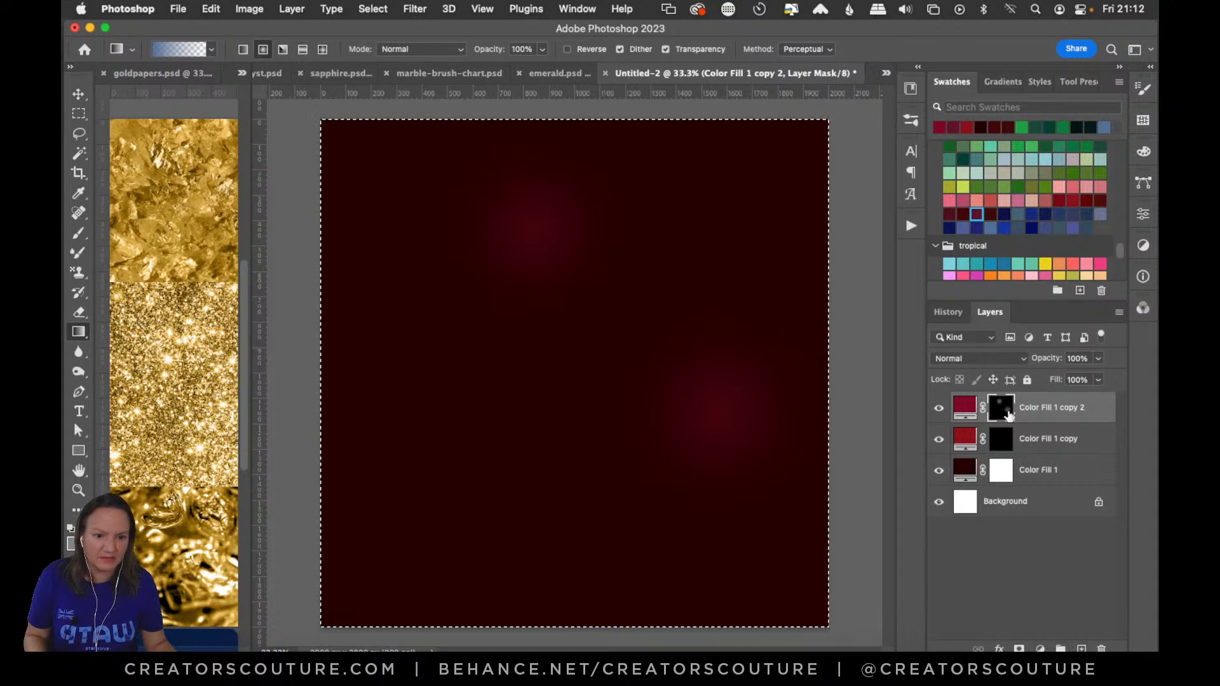
{"action": "key", "text": "super+x"}
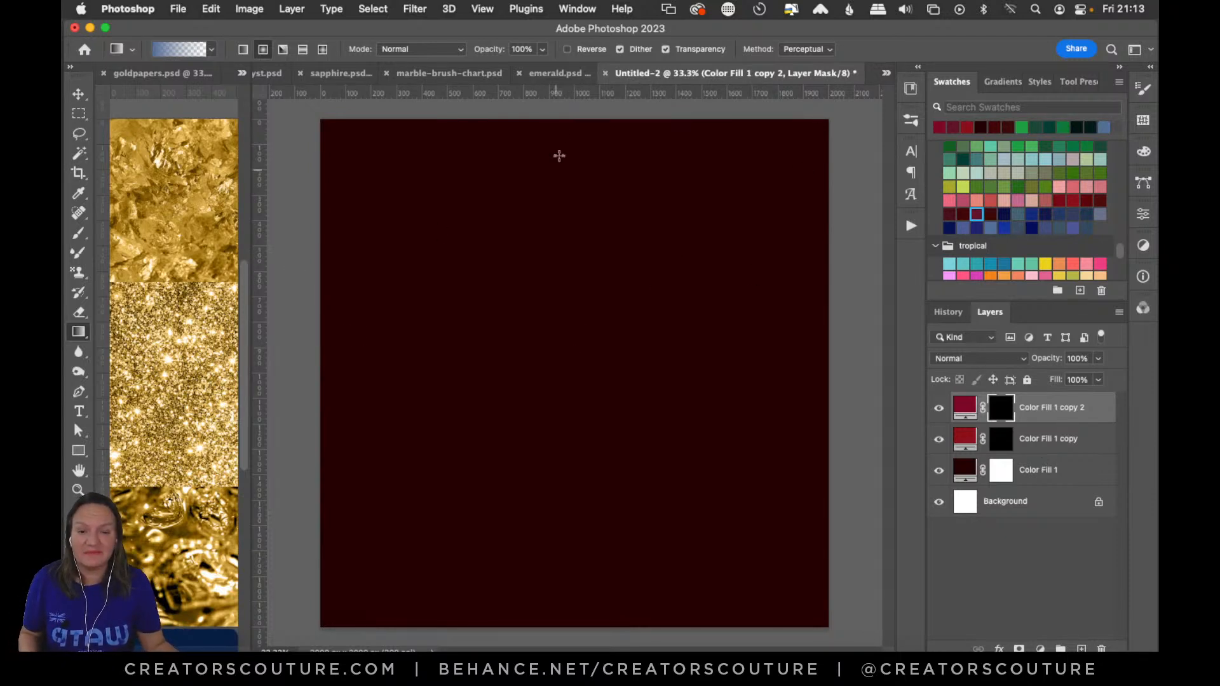
Add an empty layer above the color fills and save the document on the Desktop as ruby.psd
{"action": "left_click", "coordinate": [1081, 648]}
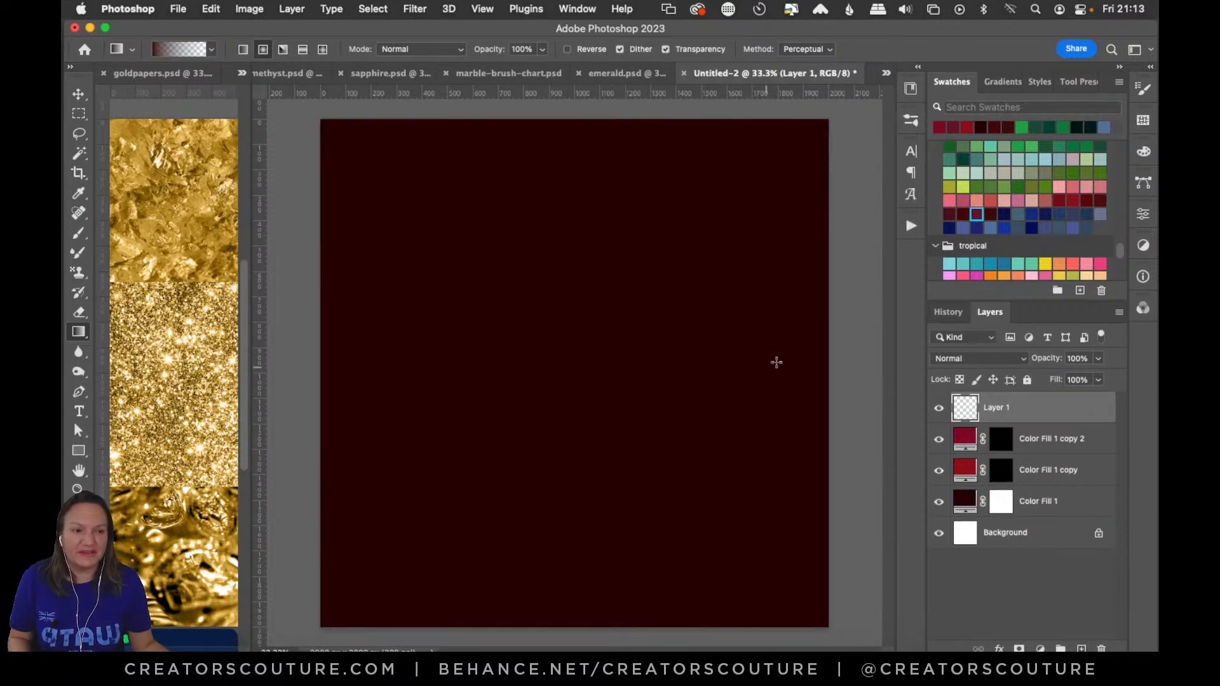
{"action": "key", "text": "super+s"}
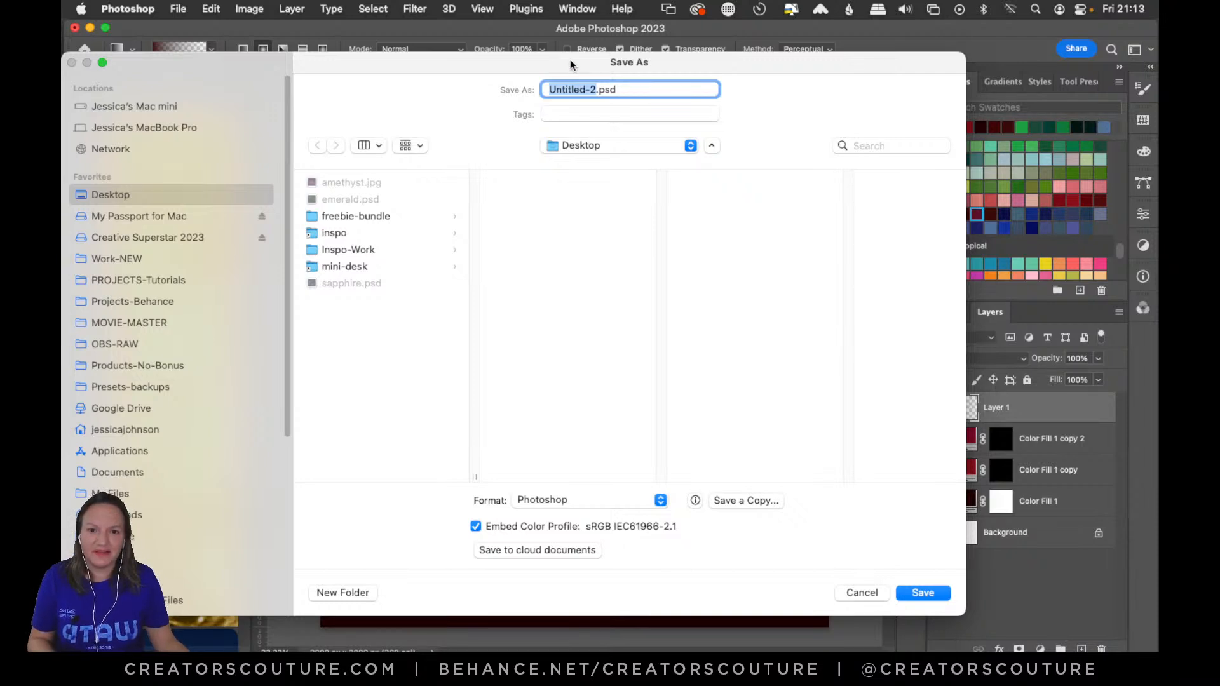
{"action": "left_click_drag", "start_coordinate": [570, 64], "coordinate": [645, 76]}
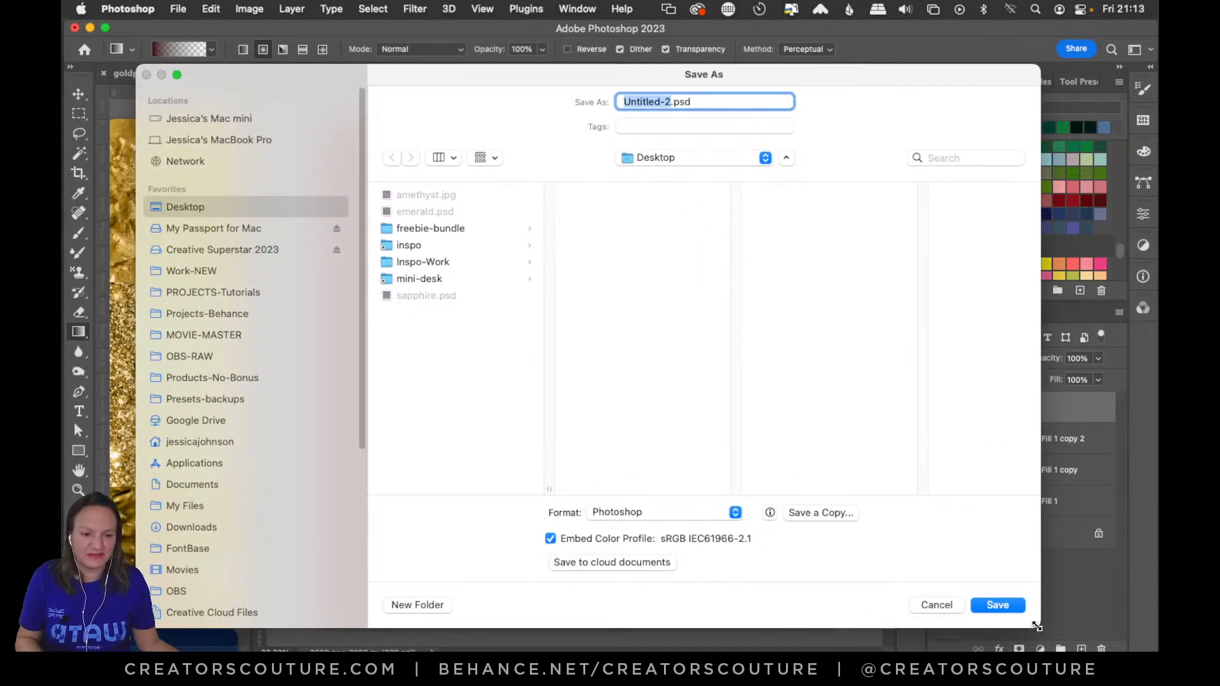
{"action": "left_click_drag", "start_coordinate": [1037, 626], "coordinate": [992, 561]}
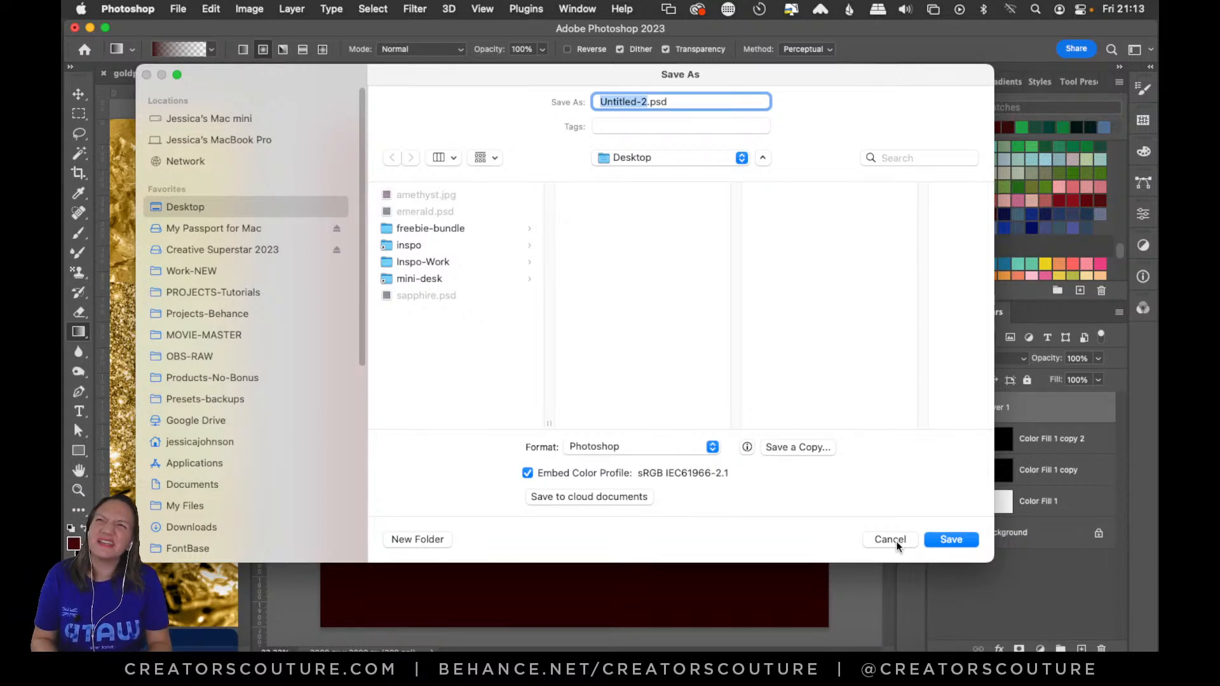
{"action": "type", "text": "ru"}
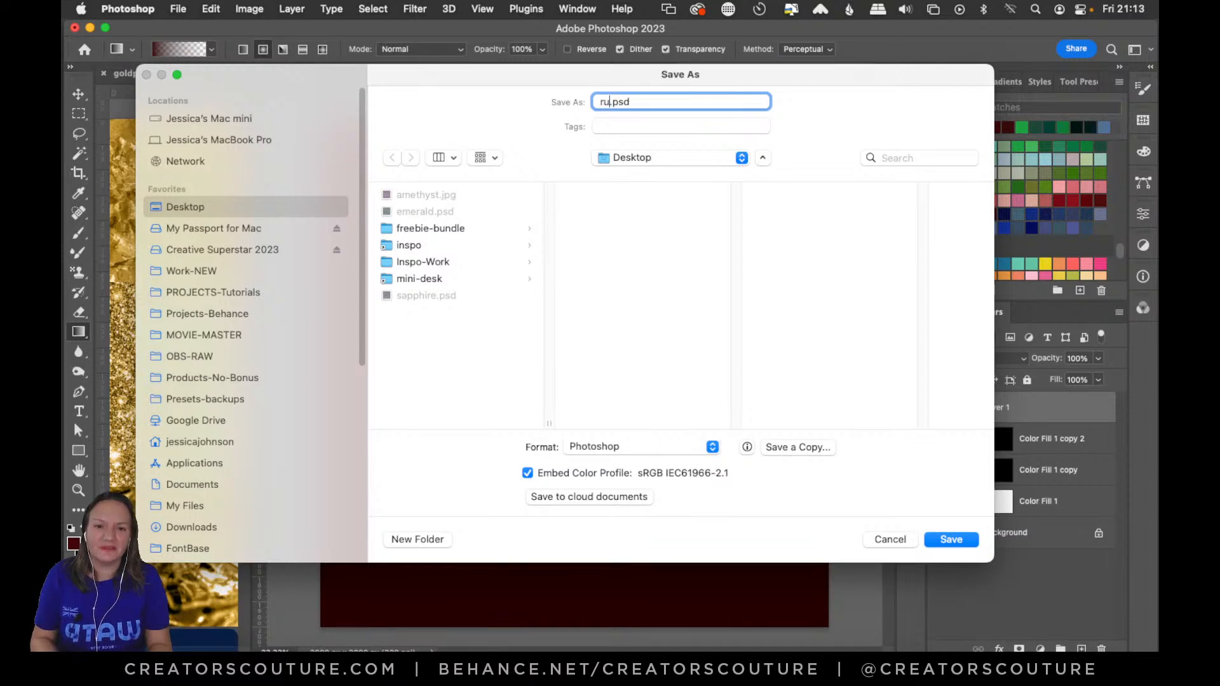
{"action": "key", "text": "Return"}
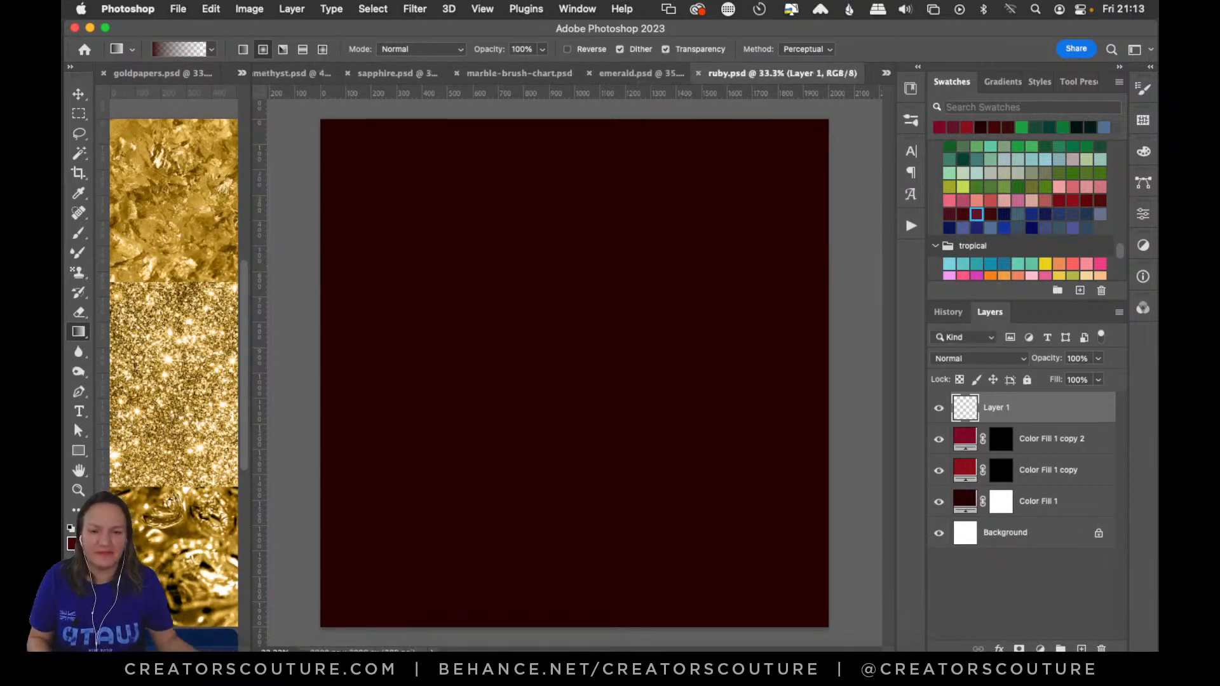
Set up the Pattern Stamp tool with the 18-marble brush and the bright red third pattern of the ruby-garnet group
{"action": "left_click", "coordinate": [76, 275]}
{"action": "left_click", "coordinate": [911, 121]}
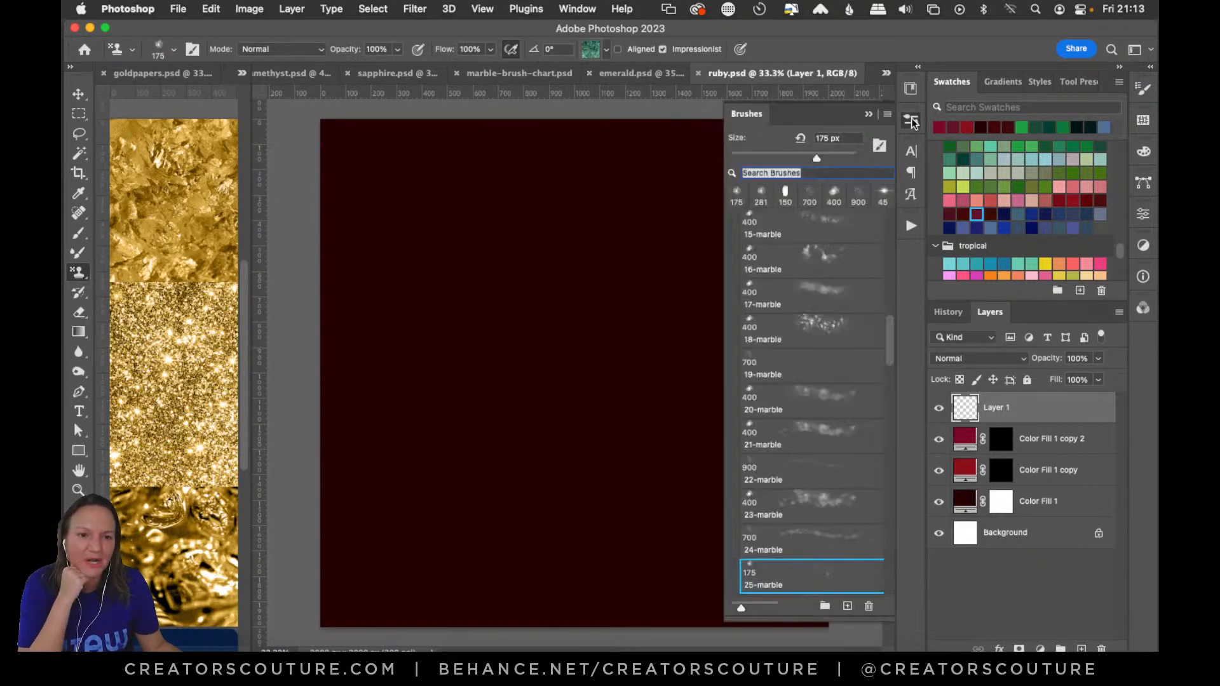
{"action": "left_click", "coordinate": [861, 332]}
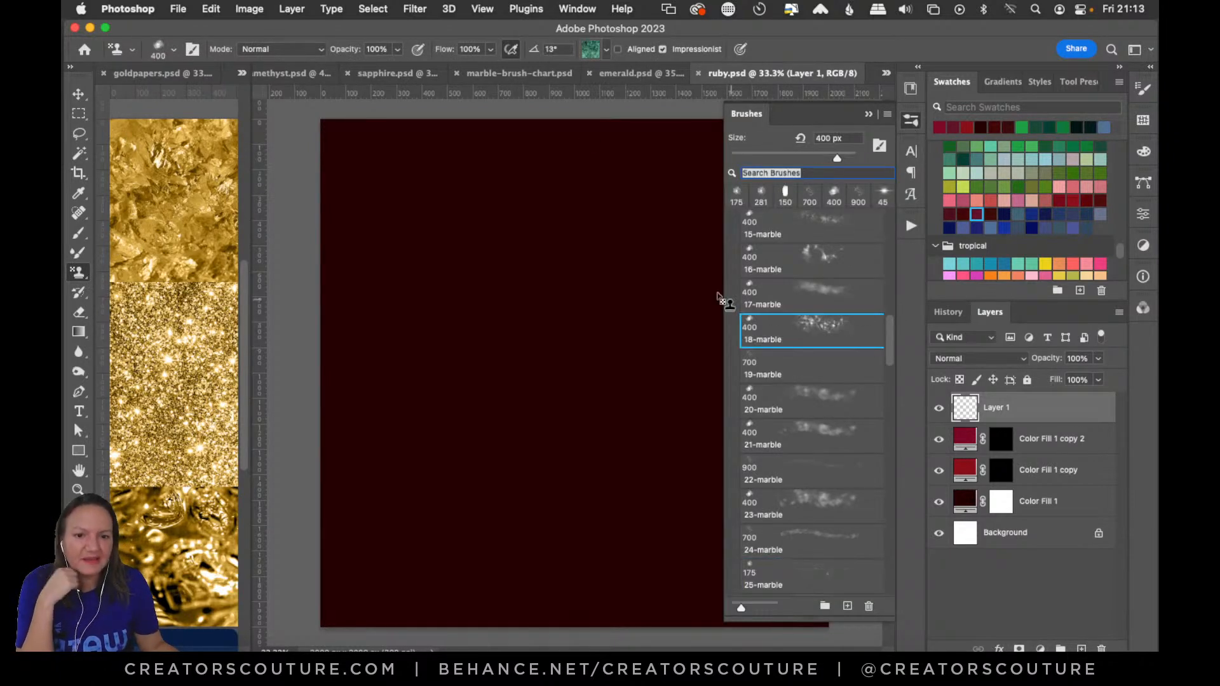
{"action": "left_click", "coordinate": [588, 49]}
{"action": "mouse_move", "coordinate": [698, 274]}
{"action": "left_mouse_down"}
{"action": "mouse_move", "coordinate": [698, 196]}
{"action": "mouse_move", "coordinate": [678, 272]}
{"action": "left_mouse_up"}
{"action": "scroll", "coordinate": [677, 278], "scroll_direction": "down", "scroll_amount": 5}
{"action": "scroll", "coordinate": [667, 310], "scroll_direction": "down", "scroll_amount": 15}
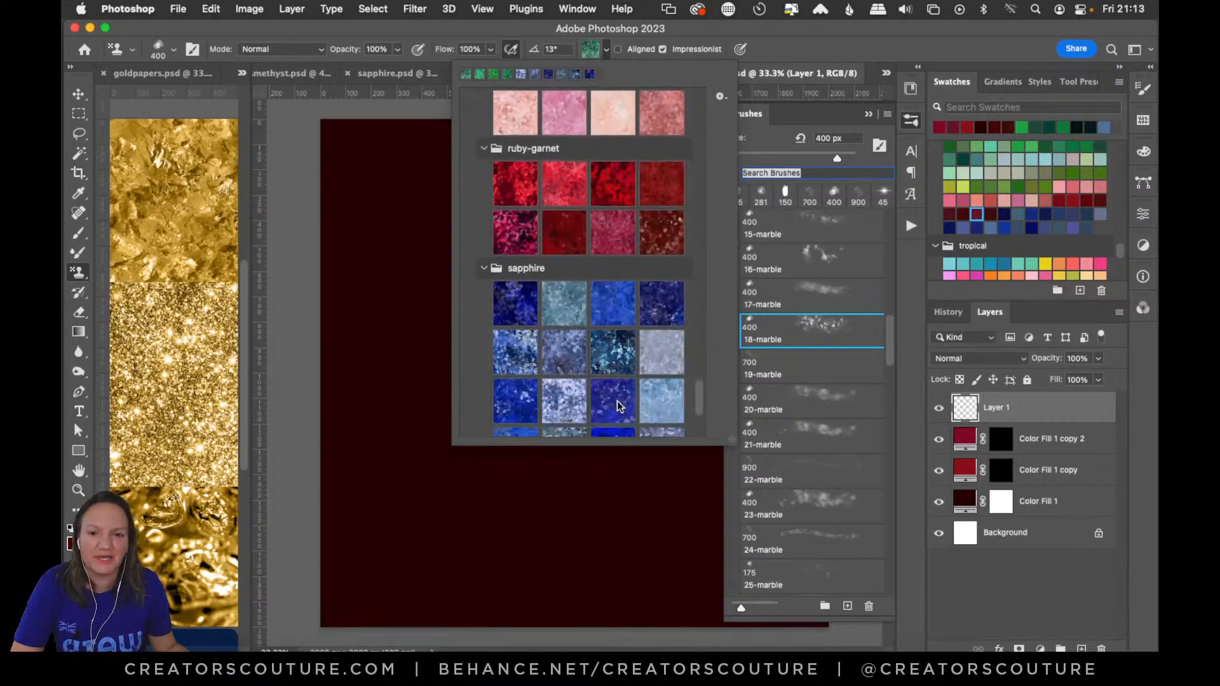
{"action": "scroll", "coordinate": [619, 401], "scroll_direction": "up", "scroll_amount": 2}
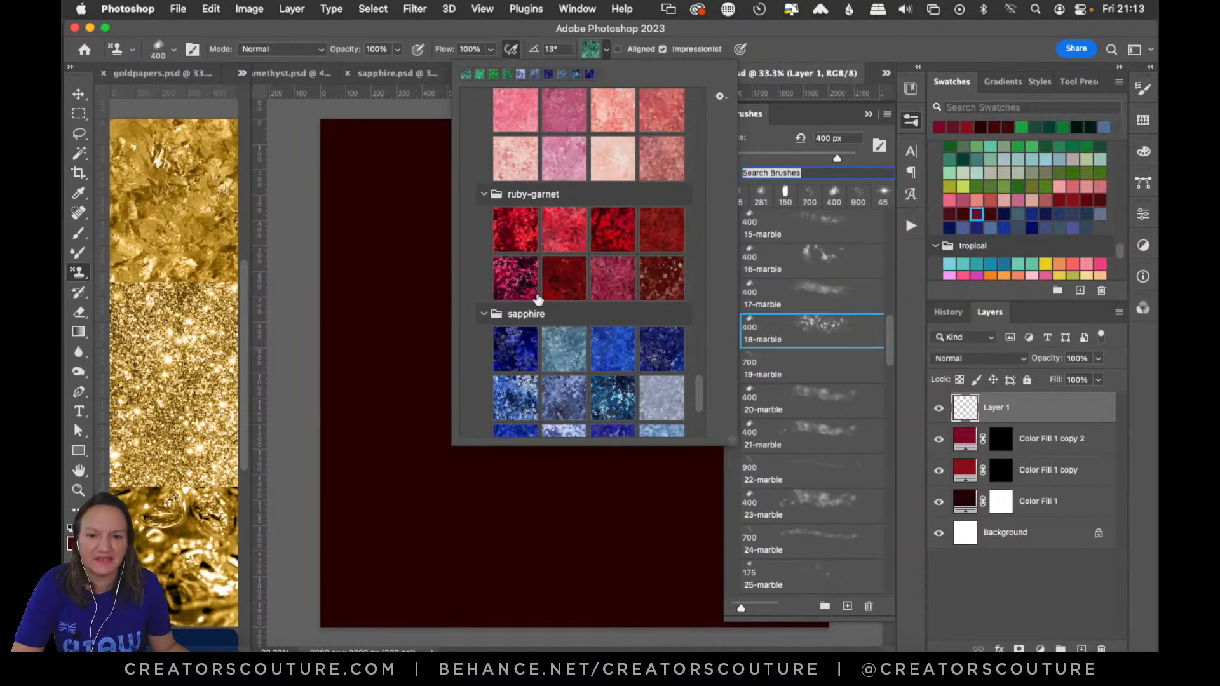
{"action": "left_click", "coordinate": [608, 237]}
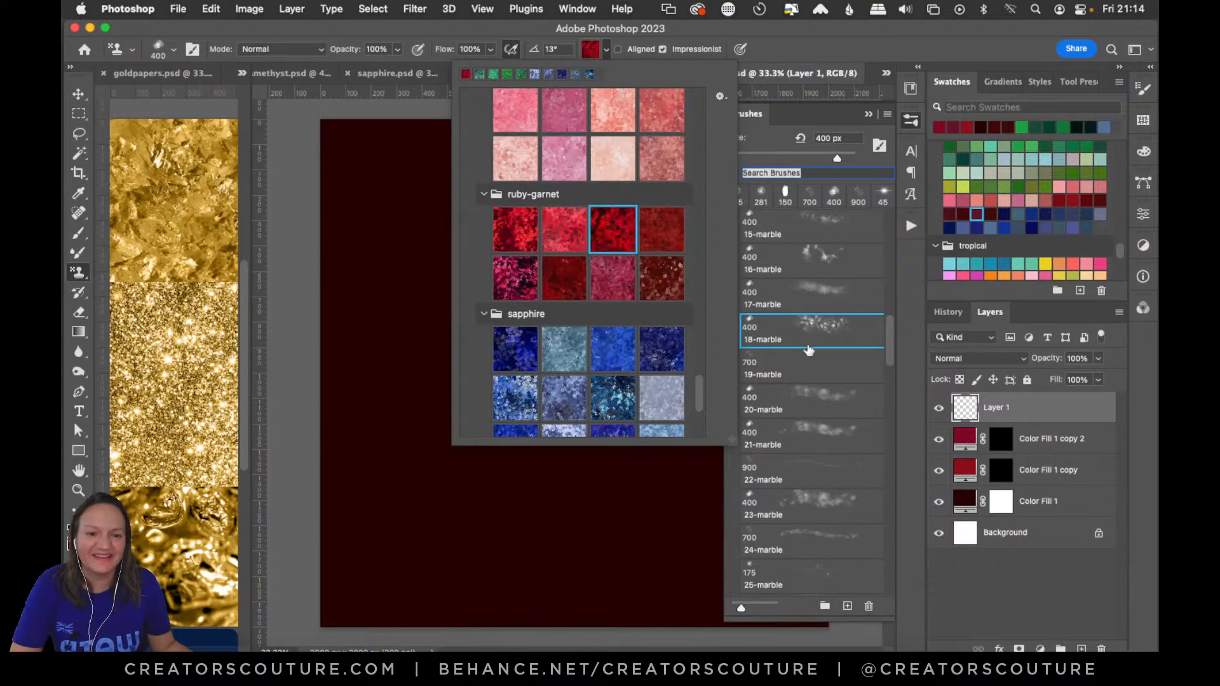
{"action": "left_click", "coordinate": [698, 42]}
Try diagonal red test strokes on Layer 1 with the 18-marble, 19-marble and 20-marble brushes, undoing each one
{"action": "mouse_move", "coordinate": [518, 200]}
{"action": "left_mouse_down"}
{"action": "mouse_move", "coordinate": [531, 260]}
{"action": "mouse_move", "coordinate": [457, 333]}
{"action": "mouse_move", "coordinate": [490, 399]}
{"action": "mouse_move", "coordinate": [470, 484]}
{"action": "left_mouse_up"}
{"action": "key", "text": "super+z"}
{"action": "left_click", "coordinate": [811, 370]}
{"action": "mouse_move", "coordinate": [575, 373]}
{"action": "left_mouse_down"}
{"action": "mouse_move", "coordinate": [565, 205]}
{"action": "mouse_move", "coordinate": [513, 333]}
{"action": "mouse_move", "coordinate": [572, 444]}
{"action": "left_mouse_up"}
{"action": "key", "text": "super+z"}
{"action": "left_click", "coordinate": [841, 393]}
{"action": "mouse_move", "coordinate": [598, 238]}
{"action": "left_mouse_down"}
{"action": "mouse_move", "coordinate": [460, 413]}
{"action": "mouse_move", "coordinate": [467, 457]}
{"action": "left_mouse_up"}
{"action": "key", "text": "super+z"}
{"action": "mouse_move", "coordinate": [583, 240]}
{"action": "left_mouse_down"}
{"action": "mouse_move", "coordinate": [507, 321]}
{"action": "mouse_move", "coordinate": [441, 457]}
{"action": "mouse_move", "coordinate": [419, 474]}
{"action": "left_mouse_up"}
{"action": "key", "text": "super+z"}
Try the 21-marble brush with bright red strokes running from the upper middle to the left side of the canvas
{"action": "left_click", "coordinate": [788, 439]}
{"action": "mouse_move", "coordinate": [620, 236]}
{"action": "left_mouse_down"}
{"action": "mouse_move", "coordinate": [456, 445]}
{"action": "mouse_move", "coordinate": [432, 394]}
{"action": "left_mouse_up"}
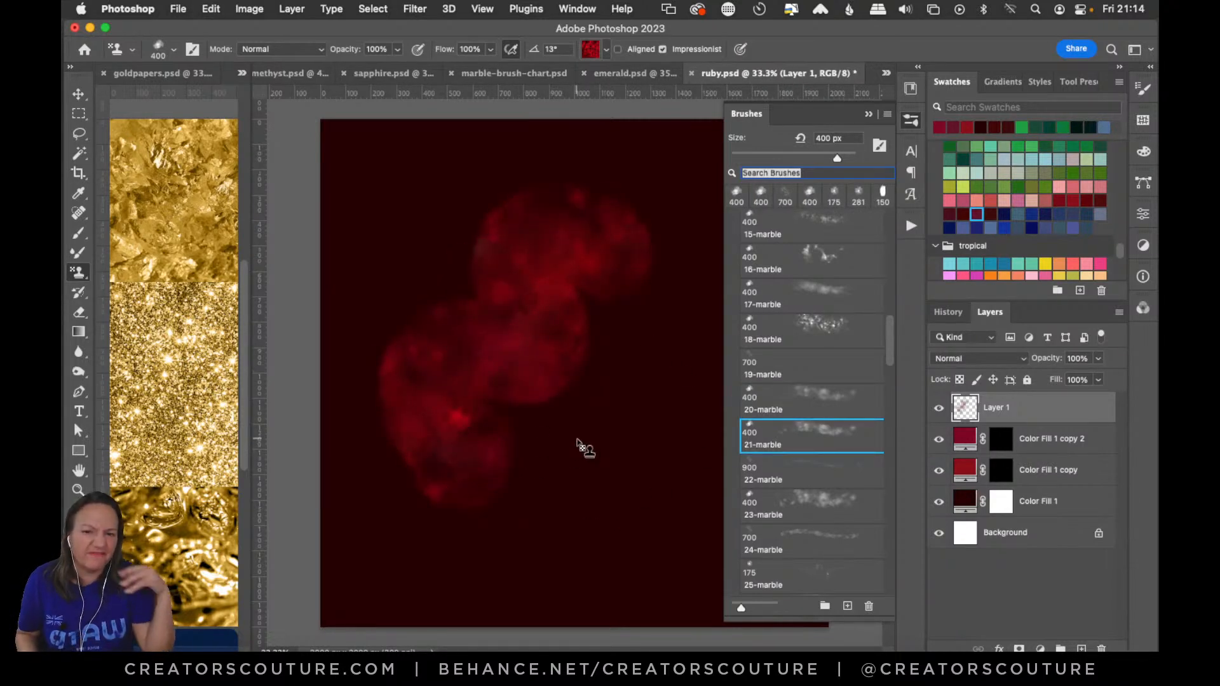
{"action": "key", "text": "super+z"}
{"action": "mouse_move", "coordinate": [564, 218]}
{"action": "left_mouse_down"}
{"action": "mouse_move", "coordinate": [441, 335]}
{"action": "mouse_move", "coordinate": [445, 381]}
{"action": "left_mouse_up"}
Try strokes in the pink-on-dark ruby-garnet pattern beside the red area, running down from right of centre
{"action": "left_click", "coordinate": [590, 49]}
{"action": "left_click", "coordinate": [528, 281]}
{"action": "mouse_move", "coordinate": [412, 244]}
{"action": "left_mouse_down"}
{"action": "mouse_move", "coordinate": [367, 355]}
{"action": "mouse_move", "coordinate": [395, 395]}
{"action": "left_mouse_up"}
{"action": "key", "text": "super+z"}
{"action": "mouse_move", "coordinate": [628, 293]}
{"action": "left_mouse_down"}
{"action": "mouse_move", "coordinate": [583, 312]}
{"action": "mouse_move", "coordinate": [540, 381]}
{"action": "left_mouse_up"}
{"action": "key", "text": "super+z"}
{"action": "mouse_move", "coordinate": [647, 320]}
{"action": "left_mouse_down"}
{"action": "mouse_move", "coordinate": [595, 295]}
{"action": "mouse_move", "coordinate": [544, 413]}
{"action": "mouse_move", "coordinate": [505, 464]}
{"action": "left_mouse_up"}
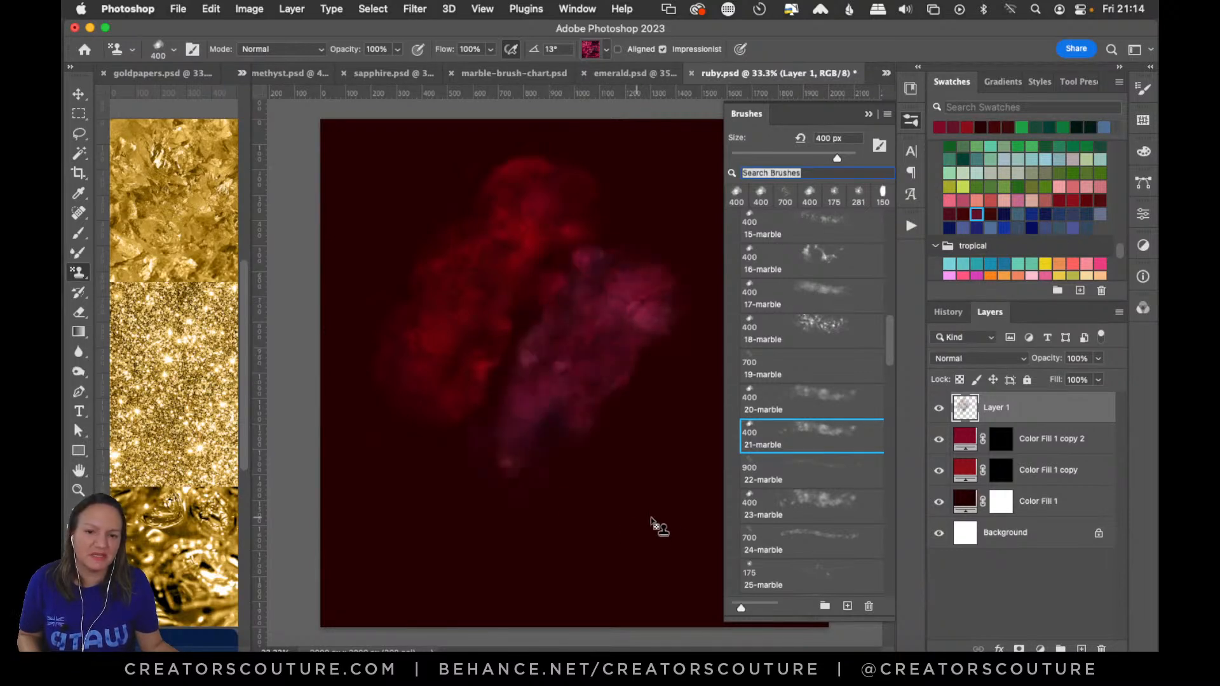
Try a stroke in the plain dark red ruby-garnet pattern across the lower part of the canvas and undo it
{"action": "left_click", "coordinate": [591, 54]}
{"action": "left_click", "coordinate": [565, 283]}
{"action": "mouse_move", "coordinate": [586, 527]}
{"action": "left_mouse_down"}
{"action": "mouse_move", "coordinate": [536, 499]}
{"action": "mouse_move", "coordinate": [423, 547]}
{"action": "mouse_move", "coordinate": [487, 582]}
{"action": "left_mouse_up"}
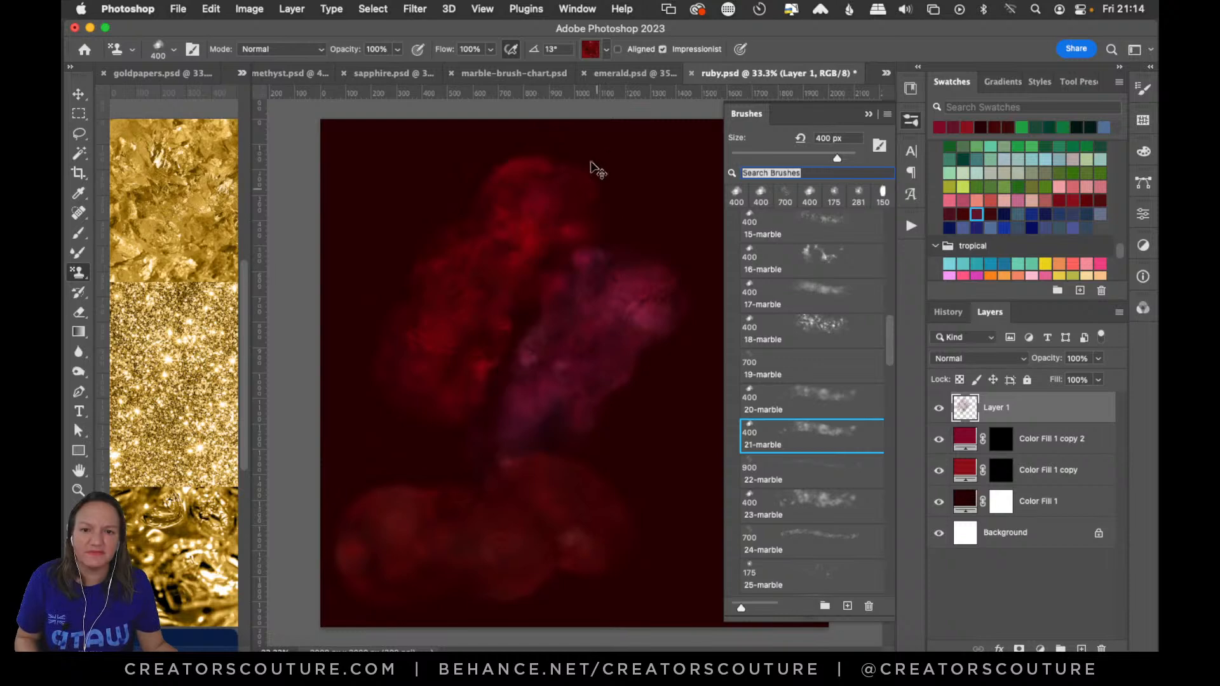
{"action": "key", "text": "super+z"}
Try strokes in the brown-speckled last ruby-garnet pattern over the upper left of the canvas
{"action": "left_click", "coordinate": [595, 50]}
{"action": "left_click", "coordinate": [653, 297]}
{"action": "mouse_move", "coordinate": [417, 250]}
{"action": "left_mouse_down"}
{"action": "mouse_move", "coordinate": [401, 349]}
{"action": "mouse_move", "coordinate": [413, 451]}
{"action": "left_mouse_up"}
{"action": "key", "text": "super+z"}
{"action": "left_click_drag", "start_coordinate": [513, 201], "coordinate": [412, 376]}
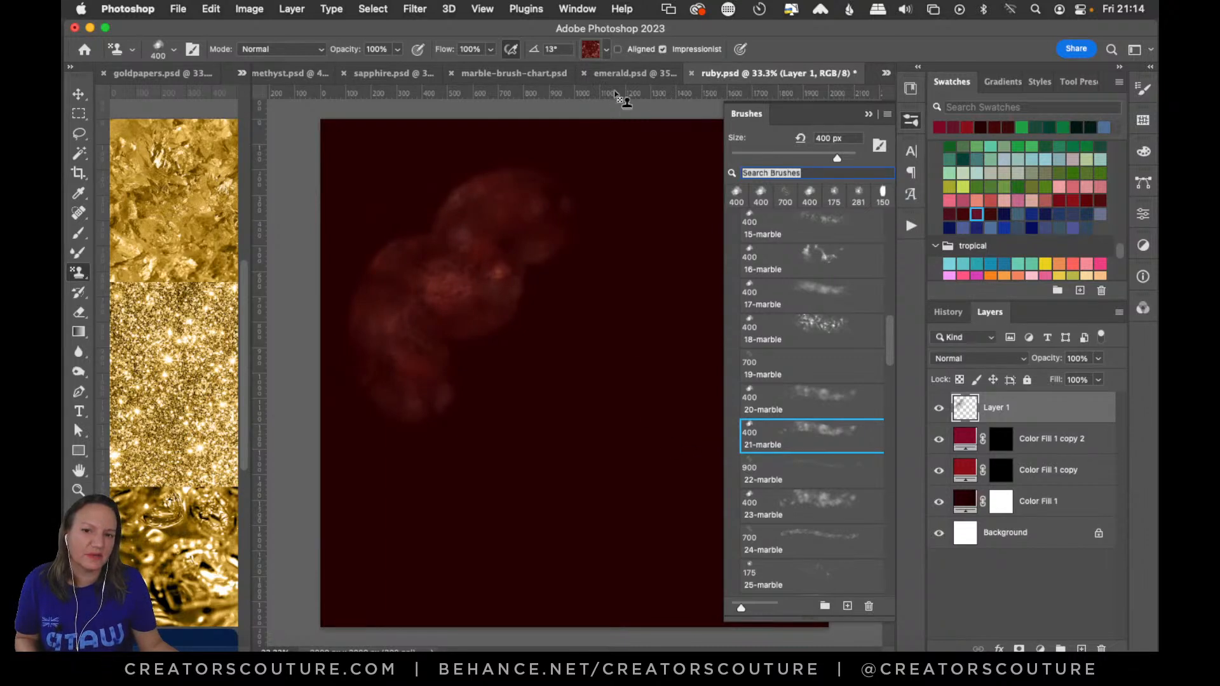
Return to the bright red third ruby-garnet pattern, try one stroke, and undo the test strokes until Layer 1 is empty
{"action": "left_click", "coordinate": [590, 55]}
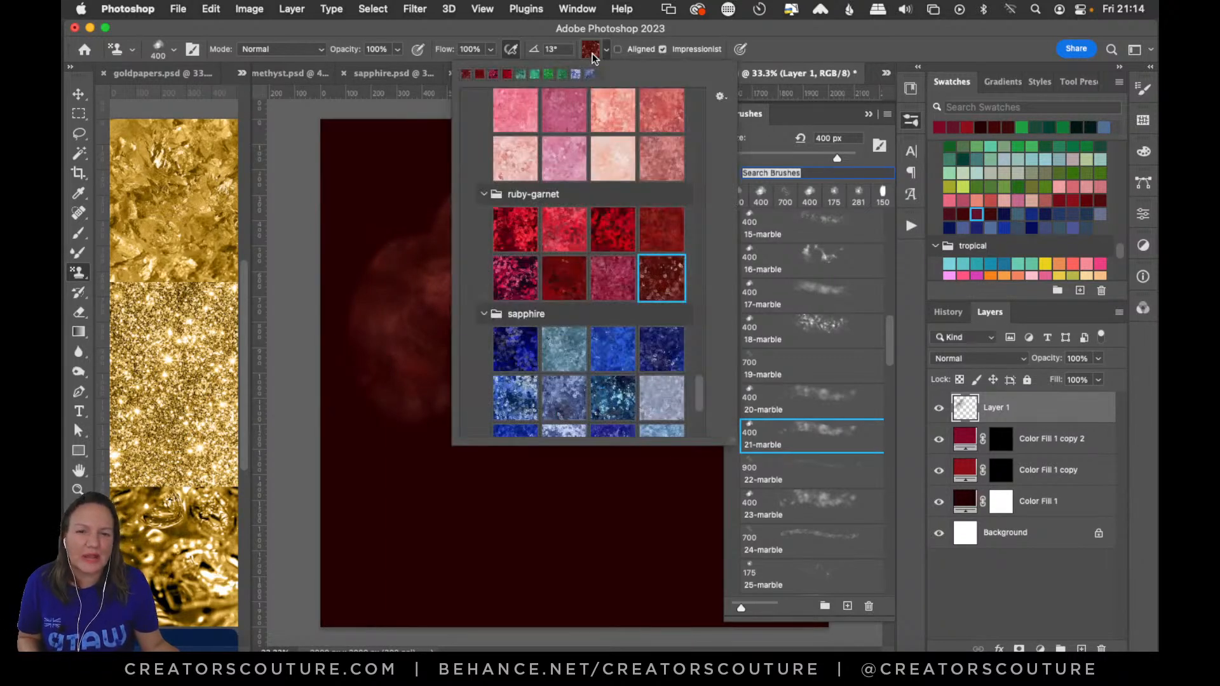
{"action": "left_click", "coordinate": [614, 243]}
{"action": "left_click", "coordinate": [528, 482]}
{"action": "left_click_drag", "start_coordinate": [528, 482], "coordinate": [600, 379]}
{"action": "key", "text": "super+z"}
{"action": "key", "text": "super+z"}
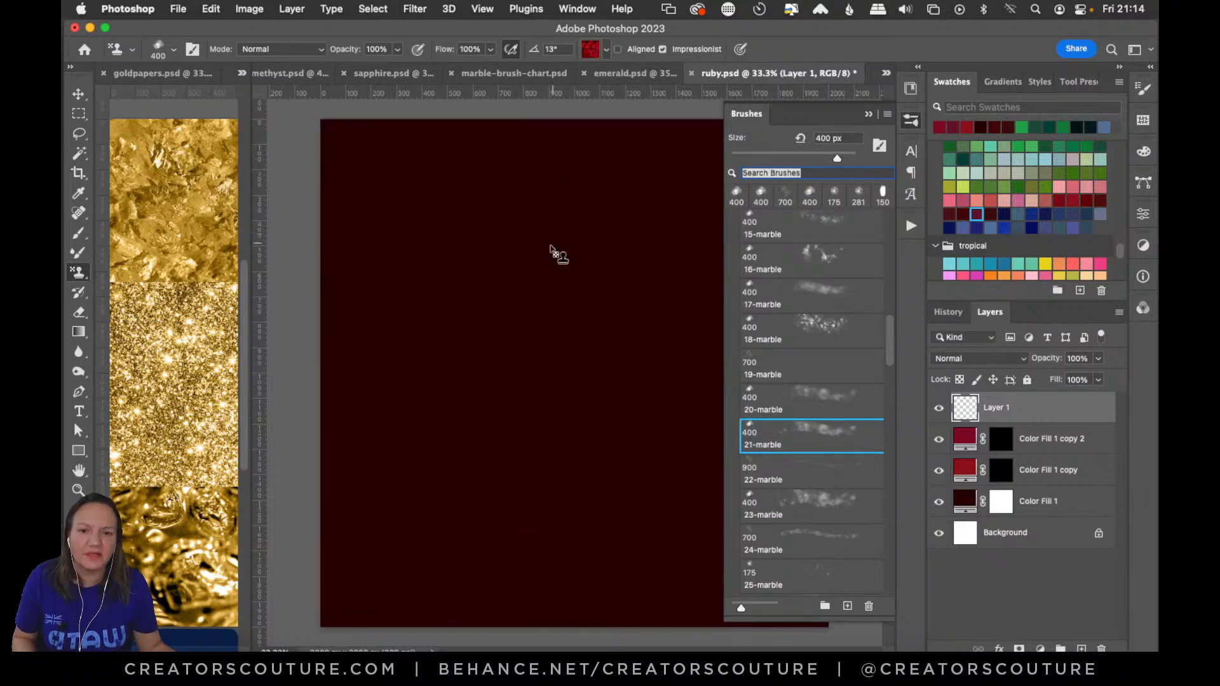
Try bright red 21-marble strokes over the upper middle of the canvas, undoing and repainting between attempts
{"action": "mouse_move", "coordinate": [553, 213]}
{"action": "left_mouse_down"}
{"action": "mouse_move", "coordinate": [469, 252]}
{"action": "mouse_move", "coordinate": [448, 324]}
{"action": "left_mouse_up"}
{"action": "key", "text": "super+z"}
{"action": "left_click_drag", "start_coordinate": [499, 219], "coordinate": [474, 346]}
{"action": "key", "text": "super+z"}
{"action": "mouse_move", "coordinate": [562, 222]}
{"action": "left_mouse_down"}
{"action": "mouse_move", "coordinate": [530, 334]}
{"action": "mouse_move", "coordinate": [423, 363]}
{"action": "mouse_move", "coordinate": [526, 385]}
{"action": "left_mouse_up"}
Try strokes over the lower right and centre with the 21-marble brush and the 900 px 22-marble brush, undoing each
{"action": "left_click", "coordinate": [761, 497]}
{"action": "left_click", "coordinate": [778, 449]}
{"action": "mouse_move", "coordinate": [630, 414]}
{"action": "left_mouse_down"}
{"action": "mouse_move", "coordinate": [587, 476]}
{"action": "mouse_move", "coordinate": [637, 539]}
{"action": "left_mouse_up"}
{"action": "key", "text": "super+z"}
{"action": "left_click", "coordinate": [798, 474]}
{"action": "mouse_move", "coordinate": [633, 367]}
{"action": "left_mouse_down"}
{"action": "mouse_move", "coordinate": [553, 469]}
{"action": "mouse_move", "coordinate": [480, 456]}
{"action": "mouse_move", "coordinate": [567, 286]}
{"action": "mouse_move", "coordinate": [458, 276]}
{"action": "left_mouse_up"}
{"action": "key", "text": "super+z"}
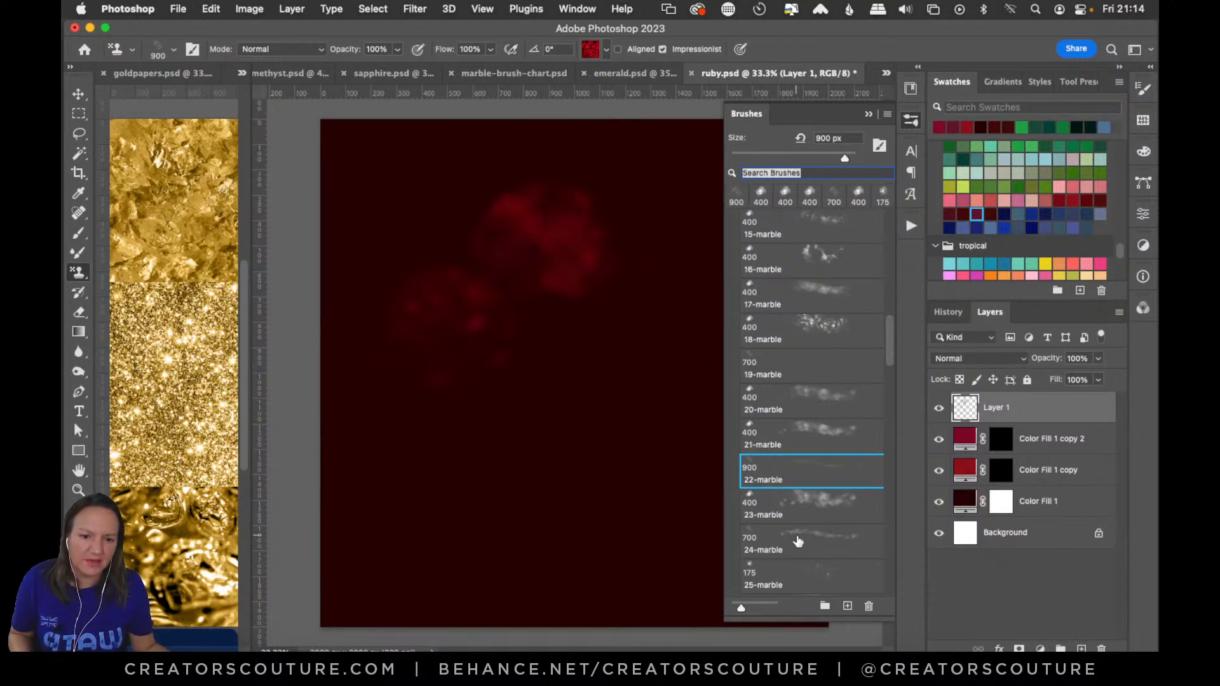
Choose the 23-marble brush, try a stroke in the lower right, and undo the test strokes to clear Layer 1
{"action": "left_click", "coordinate": [790, 507]}
{"action": "mouse_move", "coordinate": [648, 372]}
{"action": "left_mouse_down"}
{"action": "mouse_move", "coordinate": [606, 351]}
{"action": "mouse_move", "coordinate": [521, 490]}
{"action": "mouse_move", "coordinate": [470, 531]}
{"action": "mouse_move", "coordinate": [574, 461]}
{"action": "mouse_move", "coordinate": [623, 545]}
{"action": "mouse_move", "coordinate": [665, 465]}
{"action": "left_mouse_up"}
{"action": "key", "text": "super+z"}
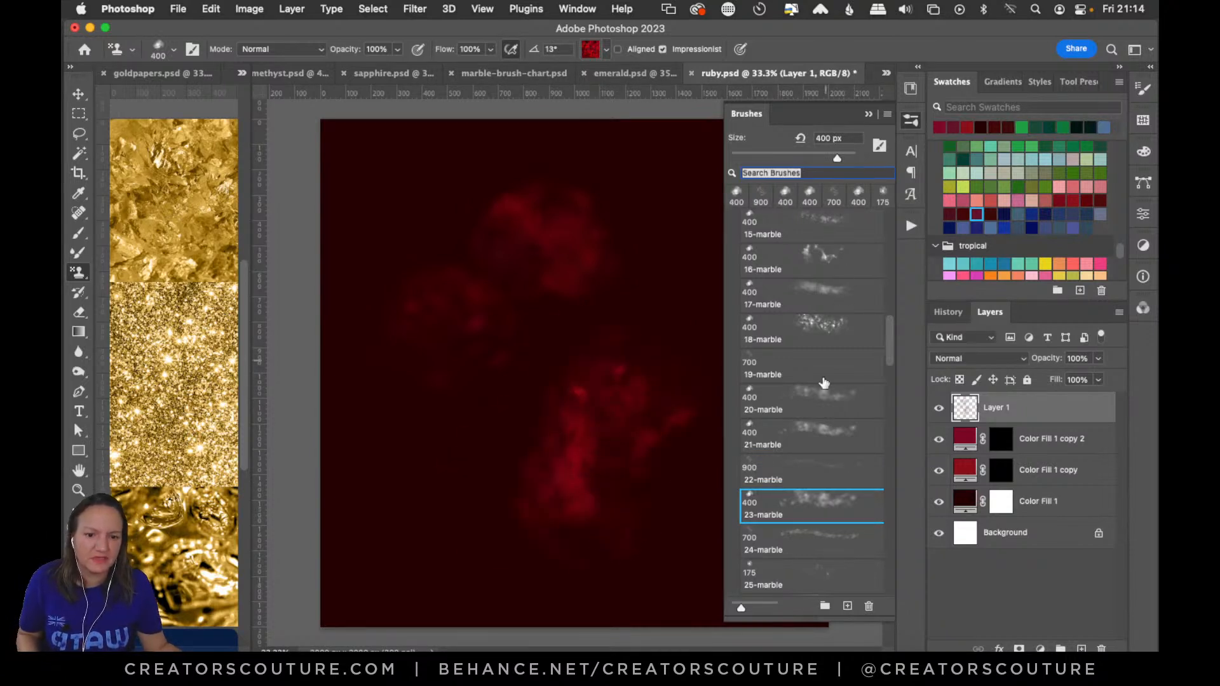
{"action": "left_click", "coordinate": [910, 124]}
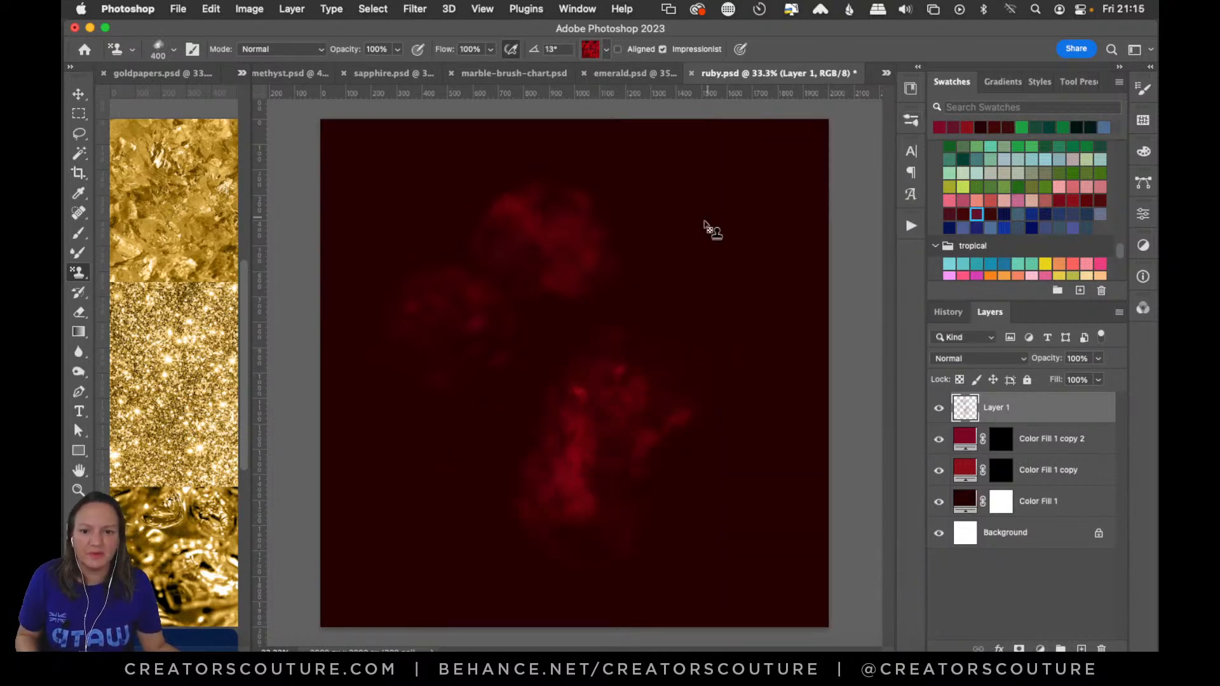
{"action": "key", "text": "super+z"}
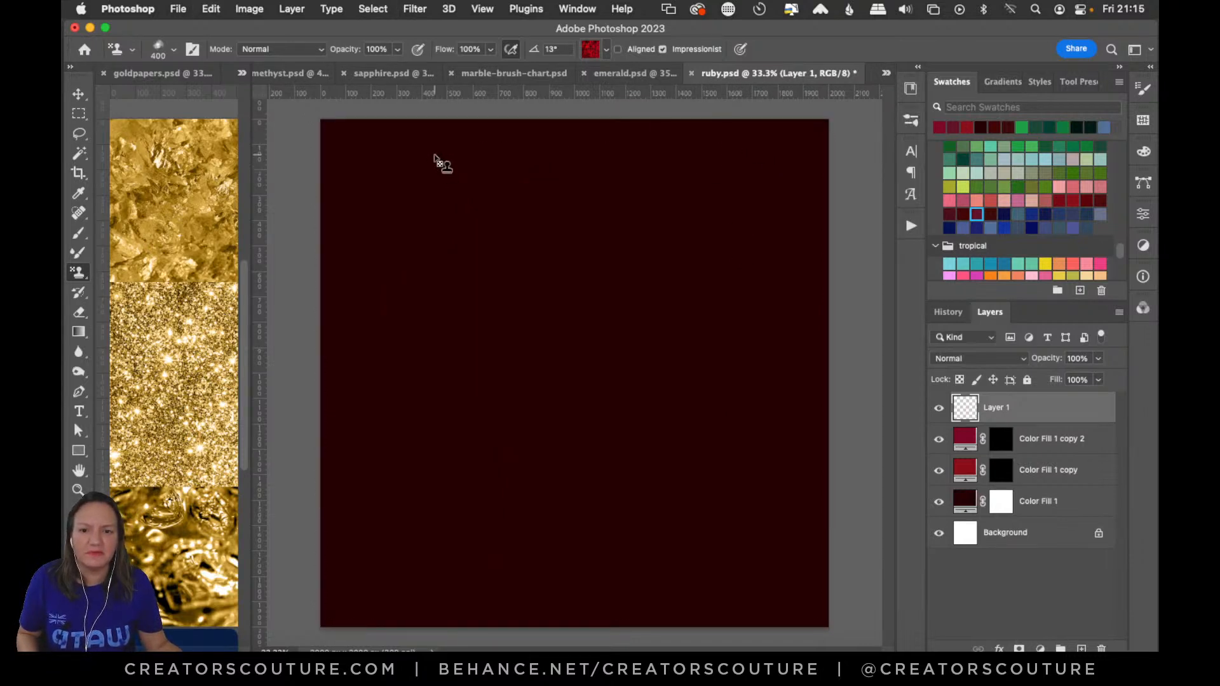
Try diagonal red strokes from the upper left to the lower right with the 400 px 23-marble brush, undoing both
{"action": "mouse_move", "coordinate": [429, 287]}
{"action": "left_mouse_down"}
{"action": "mouse_move", "coordinate": [481, 309]}
{"action": "mouse_move", "coordinate": [455, 389]}
{"action": "mouse_move", "coordinate": [469, 446]}
{"action": "mouse_move", "coordinate": [540, 448]}
{"action": "mouse_move", "coordinate": [588, 432]}
{"action": "mouse_move", "coordinate": [659, 469]}
{"action": "left_mouse_up"}
{"action": "key", "text": "super+z"}
{"action": "mouse_move", "coordinate": [414, 261]}
{"action": "left_mouse_down"}
{"action": "mouse_move", "coordinate": [509, 349]}
{"action": "mouse_move", "coordinate": [566, 485]}
{"action": "mouse_move", "coordinate": [684, 474]}
{"action": "mouse_move", "coordinate": [769, 495]}
{"action": "left_mouse_up"}
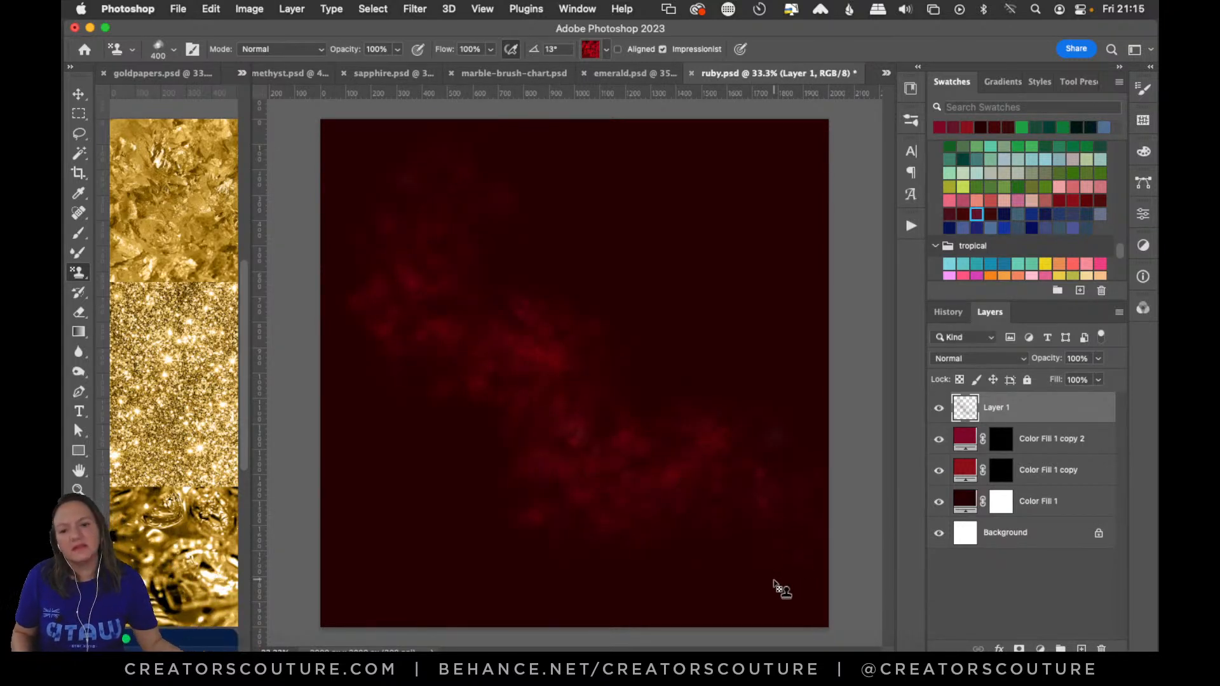
{"action": "key", "text": "super+z"}
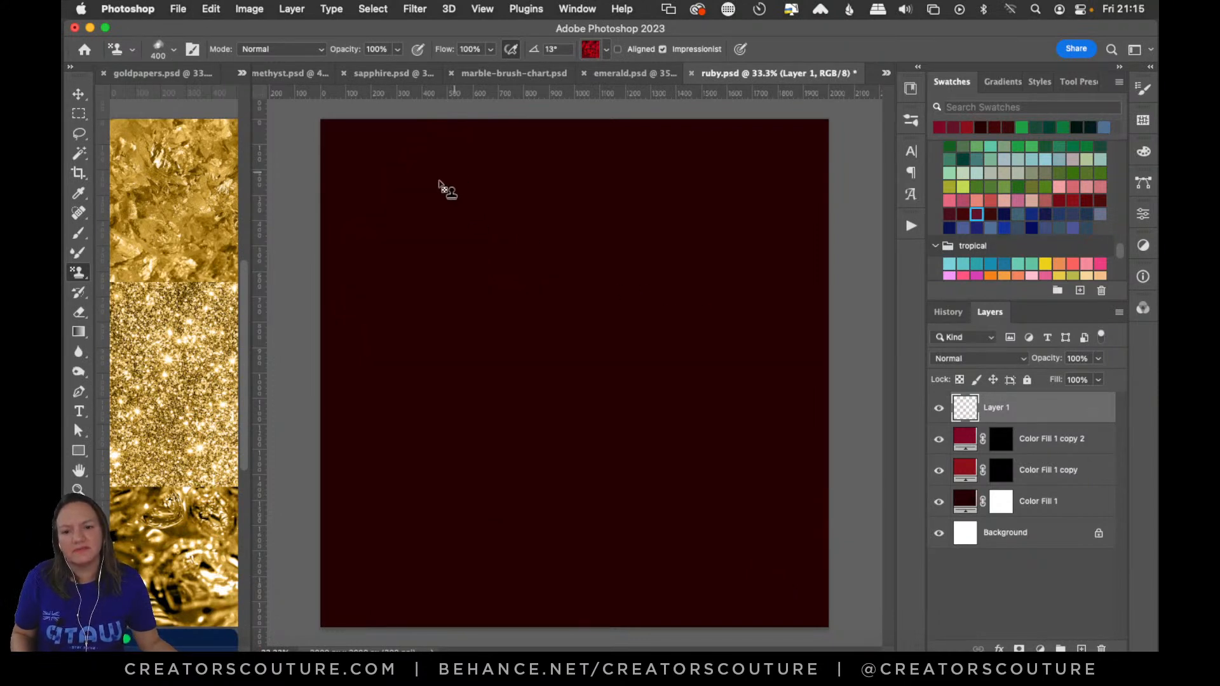
Reduce the 23-marble brush to 300 px and try winding diagonal strokes across the canvas, undoing each
{"action": "key", "text": "bracketleft"}
{"action": "mouse_move", "coordinate": [438, 177]}
{"action": "left_mouse_down"}
{"action": "mouse_move", "coordinate": [402, 207]}
{"action": "mouse_move", "coordinate": [388, 267]}
{"action": "mouse_move", "coordinate": [437, 296]}
{"action": "mouse_move", "coordinate": [488, 300]}
{"action": "mouse_move", "coordinate": [456, 376]}
{"action": "mouse_move", "coordinate": [495, 440]}
{"action": "mouse_move", "coordinate": [654, 401]}
{"action": "mouse_move", "coordinate": [714, 463]}
{"action": "left_mouse_up"}
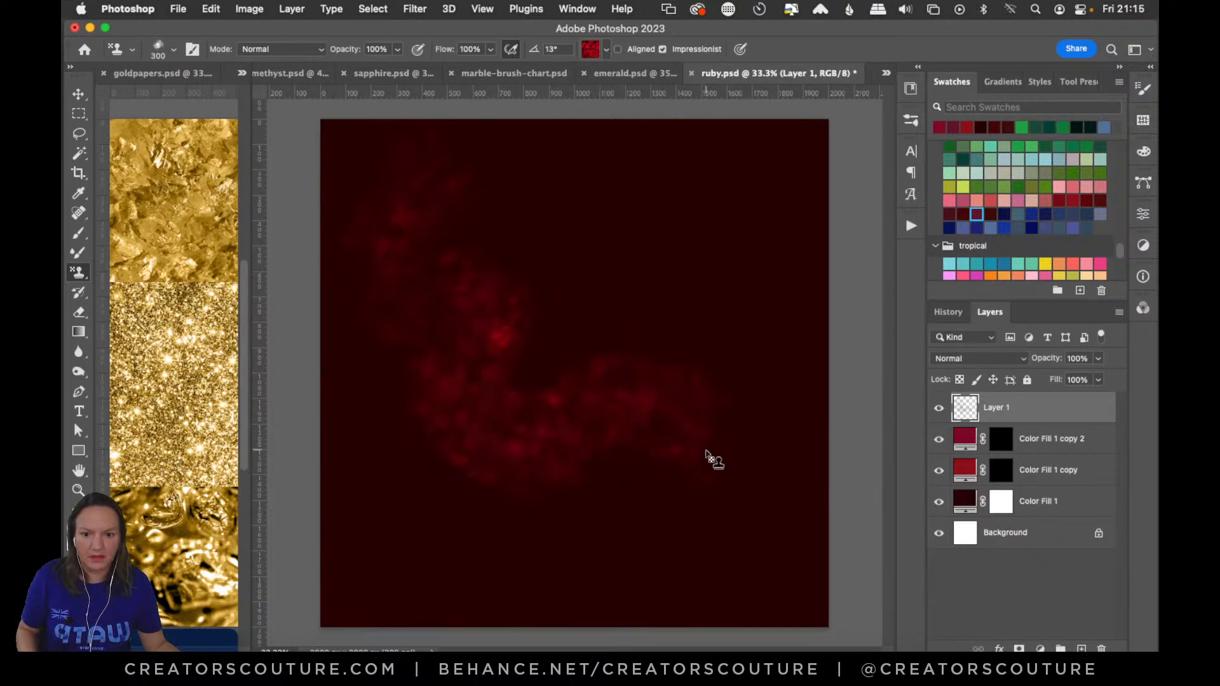
{"action": "key", "text": "super+z"}
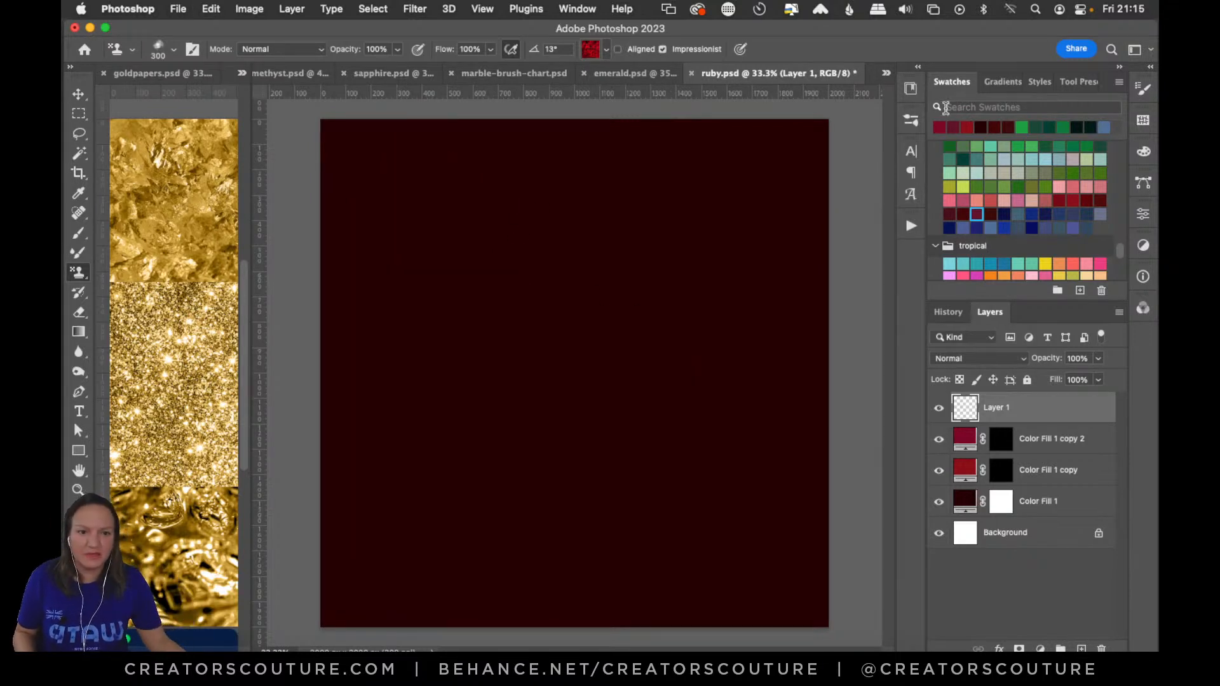
{"action": "left_click", "coordinate": [910, 126]}
{"action": "left_click", "coordinate": [910, 125]}
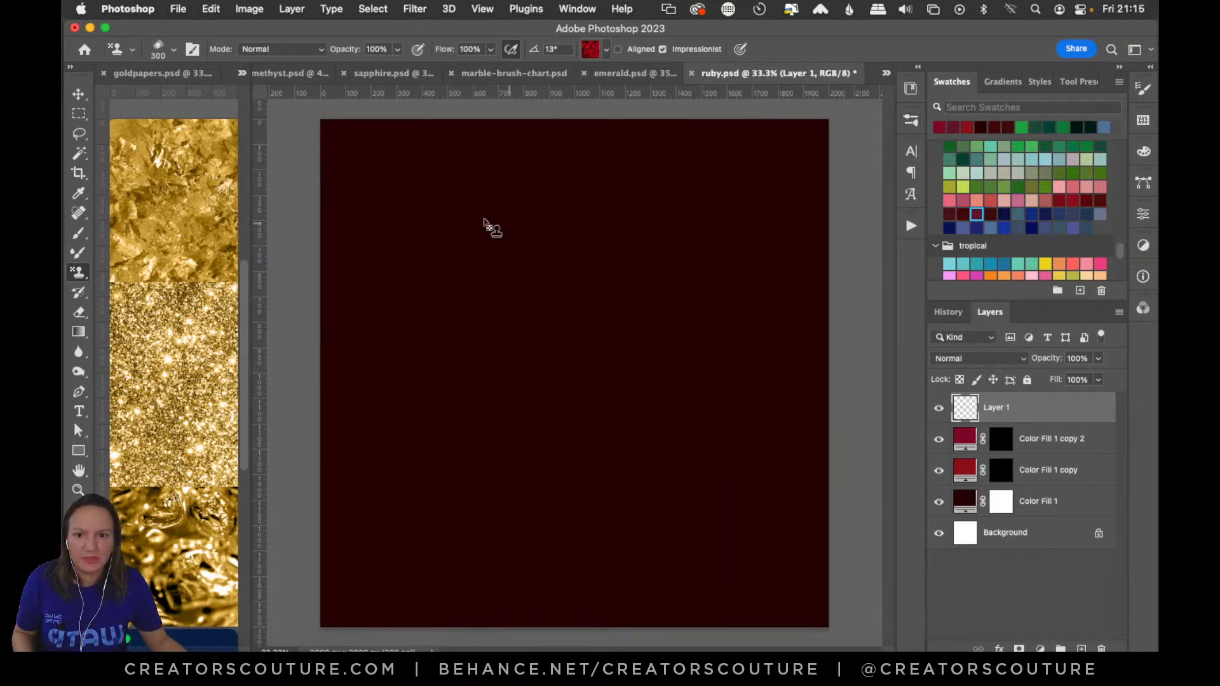
{"action": "mouse_move", "coordinate": [397, 202]}
{"action": "left_mouse_down"}
{"action": "mouse_move", "coordinate": [385, 240]}
{"action": "mouse_move", "coordinate": [407, 289]}
{"action": "mouse_move", "coordinate": [535, 285]}
{"action": "mouse_move", "coordinate": [565, 334]}
{"action": "mouse_move", "coordinate": [562, 397]}
{"action": "mouse_move", "coordinate": [588, 464]}
{"action": "mouse_move", "coordinate": [707, 467]}
{"action": "mouse_move", "coordinate": [753, 552]}
{"action": "mouse_move", "coordinate": [743, 505]}
{"action": "mouse_move", "coordinate": [739, 559]}
{"action": "mouse_move", "coordinate": [774, 572]}
{"action": "left_mouse_up"}
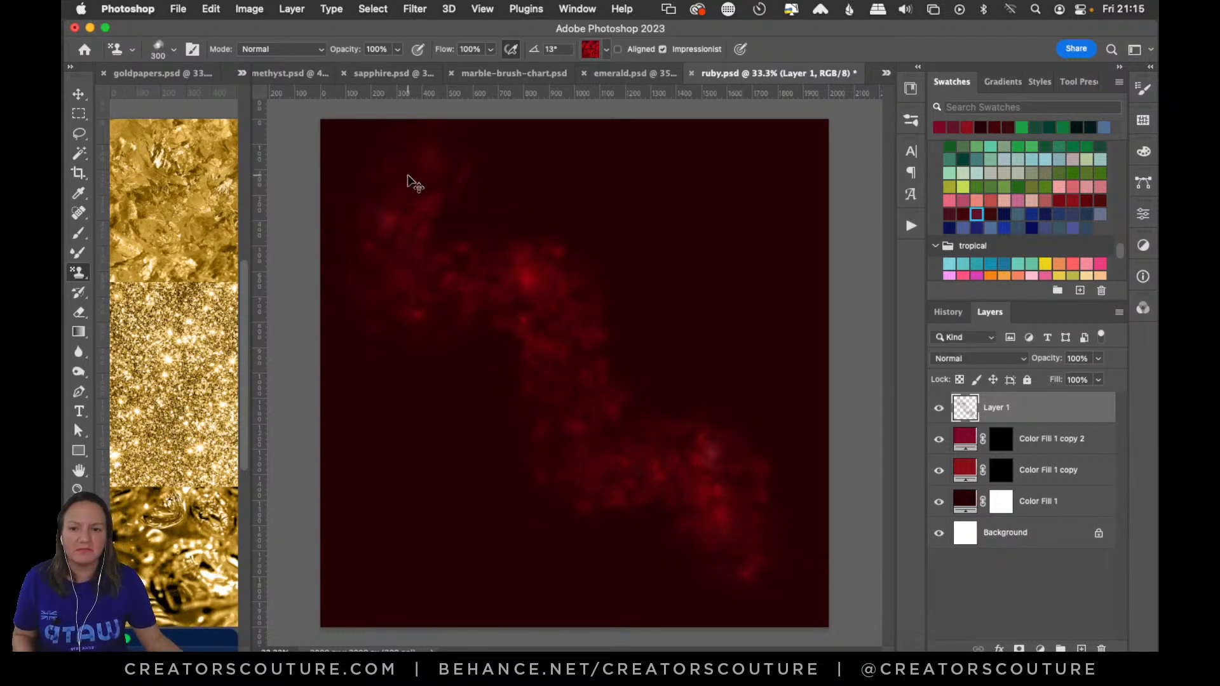
{"action": "key", "text": "super+z"}
Paint two mottled red clouds on Layer 1, one in the upper left and one right of centre, undoing surplus strokes
{"action": "mouse_move", "coordinate": [387, 191]}
{"action": "left_mouse_down"}
{"action": "mouse_move", "coordinate": [419, 234]}
{"action": "mouse_move", "coordinate": [417, 316]}
{"action": "mouse_move", "coordinate": [498, 367]}
{"action": "left_mouse_up"}
{"action": "mouse_move", "coordinate": [663, 473]}
{"action": "left_mouse_down"}
{"action": "mouse_move", "coordinate": [718, 485]}
{"action": "mouse_move", "coordinate": [799, 555]}
{"action": "left_mouse_up"}
{"action": "key", "text": "super+z"}
{"action": "mouse_move", "coordinate": [629, 316]}
{"action": "left_mouse_down"}
{"action": "mouse_move", "coordinate": [688, 438]}
{"action": "mouse_move", "coordinate": [654, 321]}
{"action": "mouse_move", "coordinate": [693, 448]}
{"action": "left_mouse_up"}
{"action": "key", "text": "super+z"}
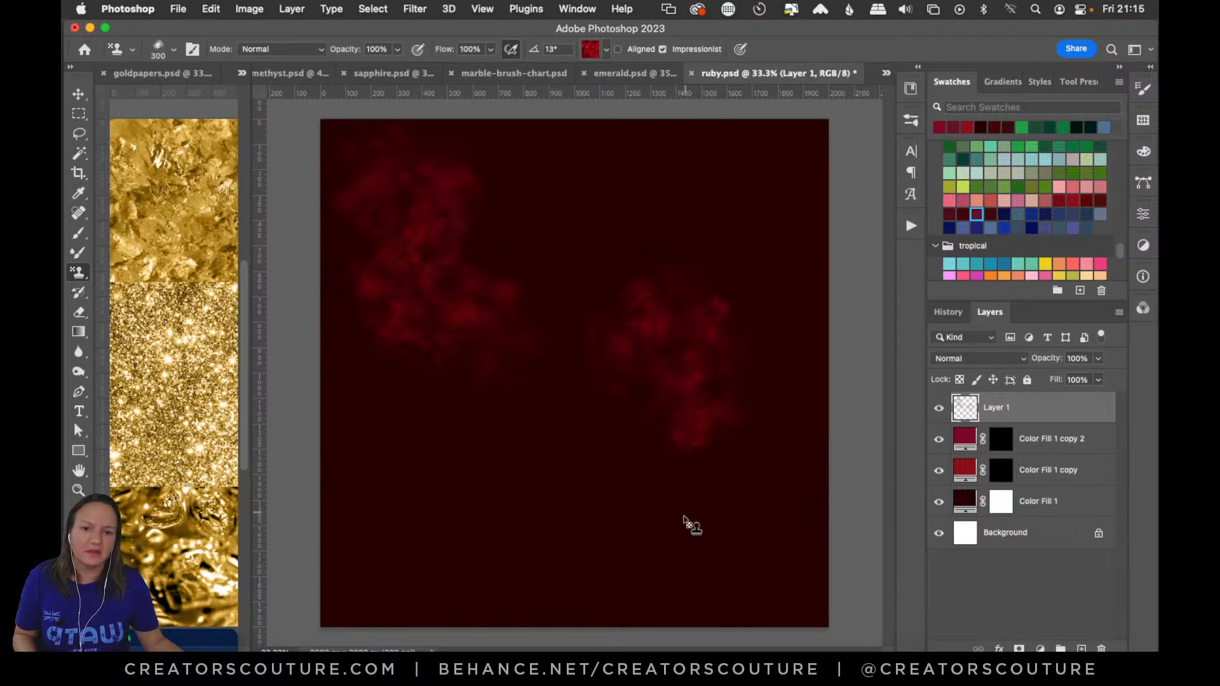
{"action": "mouse_move", "coordinate": [510, 465]}
{"action": "left_mouse_down"}
{"action": "mouse_move", "coordinate": [593, 482]}
{"action": "mouse_move", "coordinate": [689, 562]}
{"action": "mouse_move", "coordinate": [563, 484]}
{"action": "left_mouse_up"}
{"action": "key", "text": "super+z"}
{"action": "key", "text": "super+z"}
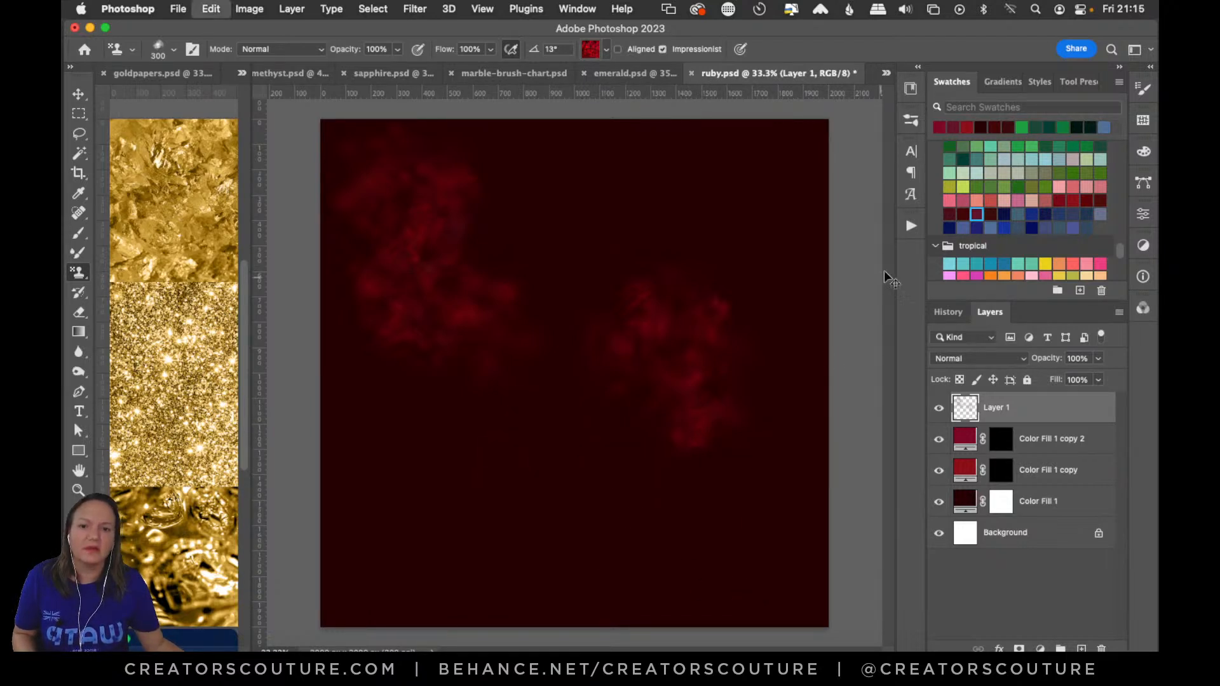
Switch to the pink-on-dark ruby-garnet pattern and the 175 px 25-marble brush, then try a vertical stroke and undo it
{"action": "left_click", "coordinate": [911, 121]}
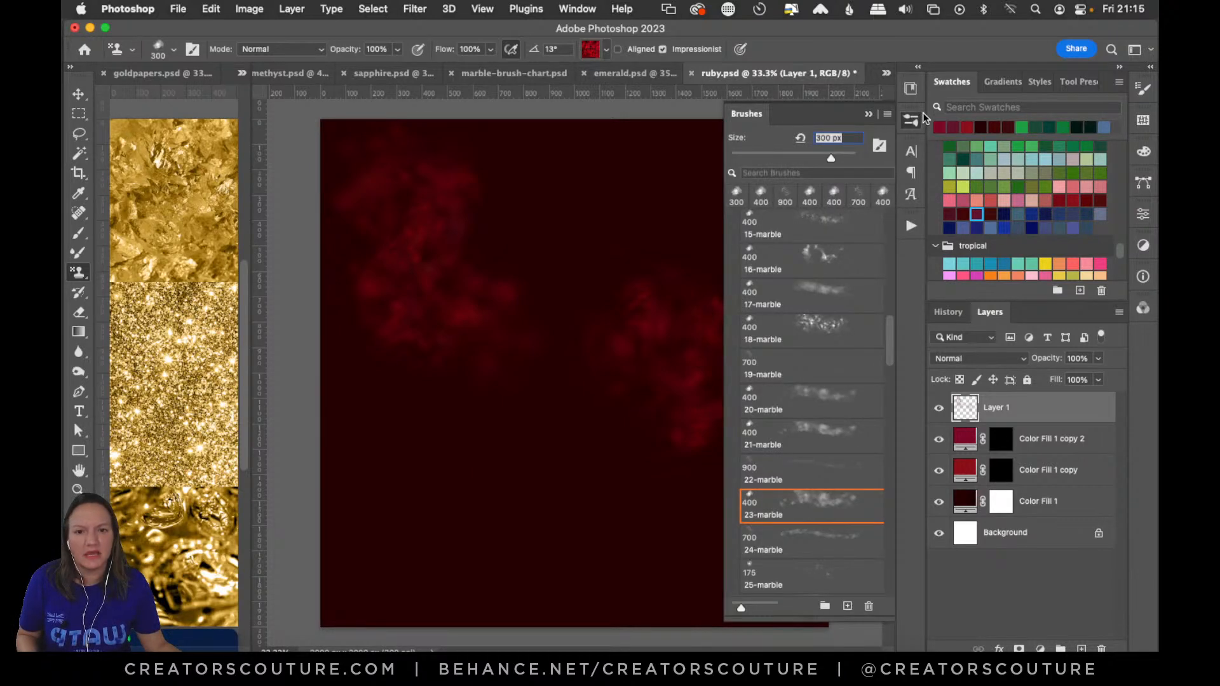
{"action": "left_click", "coordinate": [588, 54]}
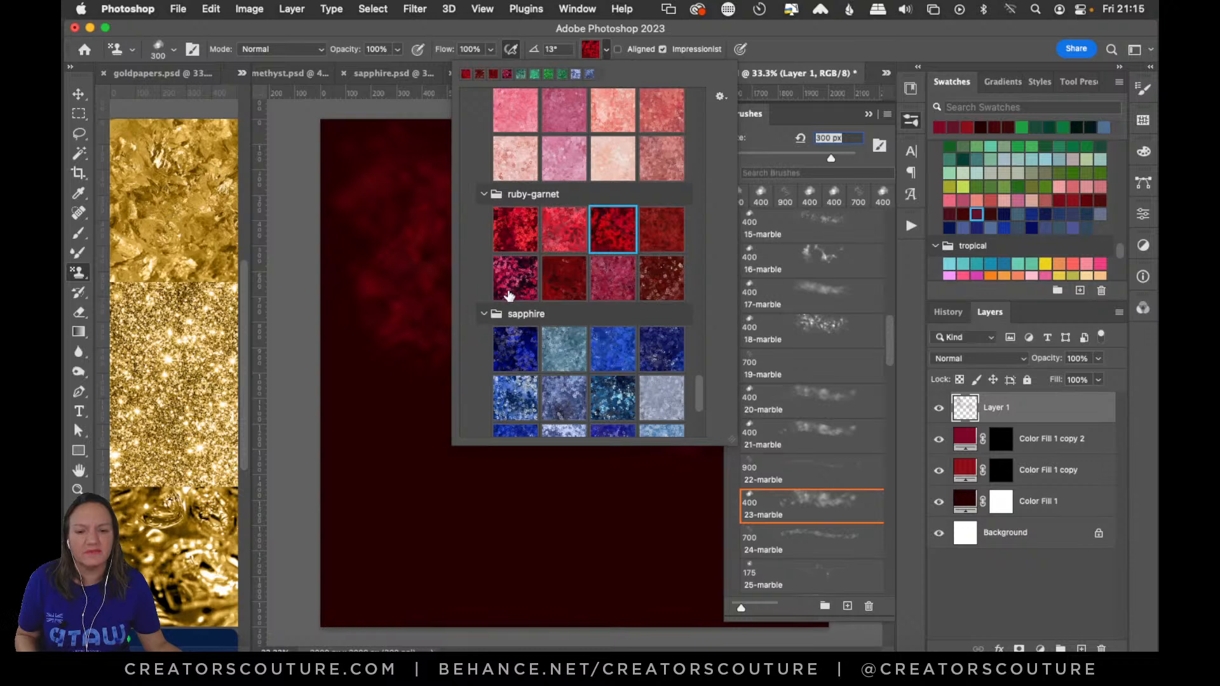
{"action": "left_click", "coordinate": [510, 297]}
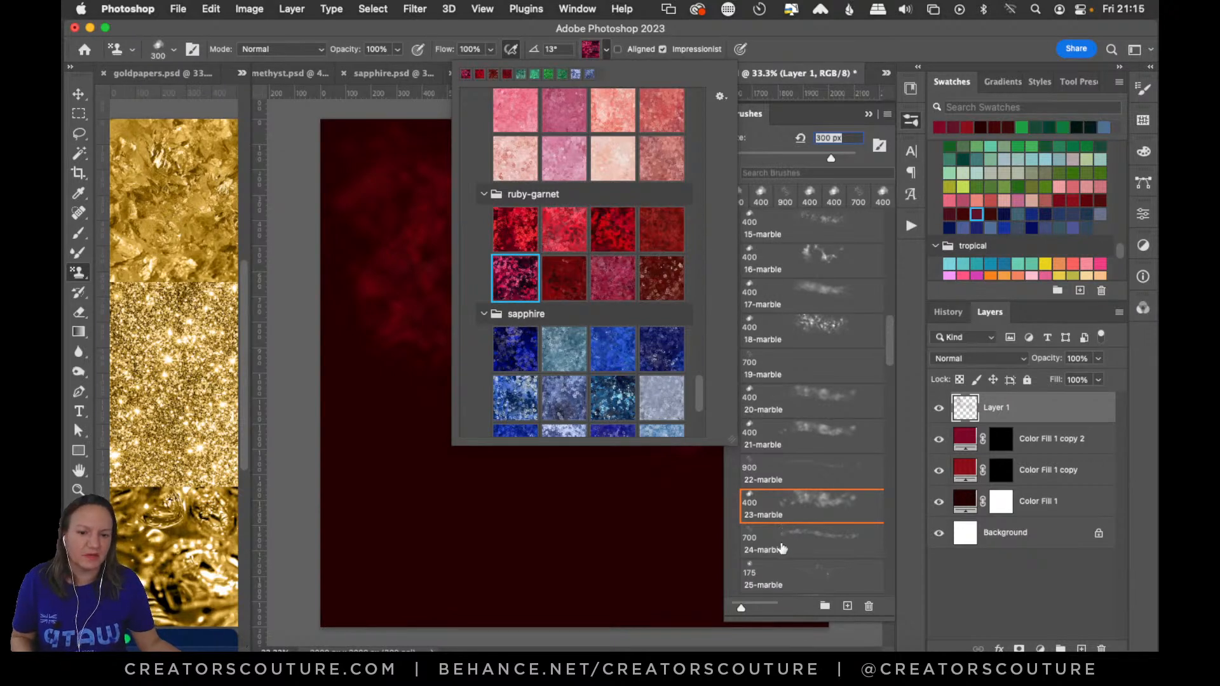
{"action": "left_click", "coordinate": [781, 548]}
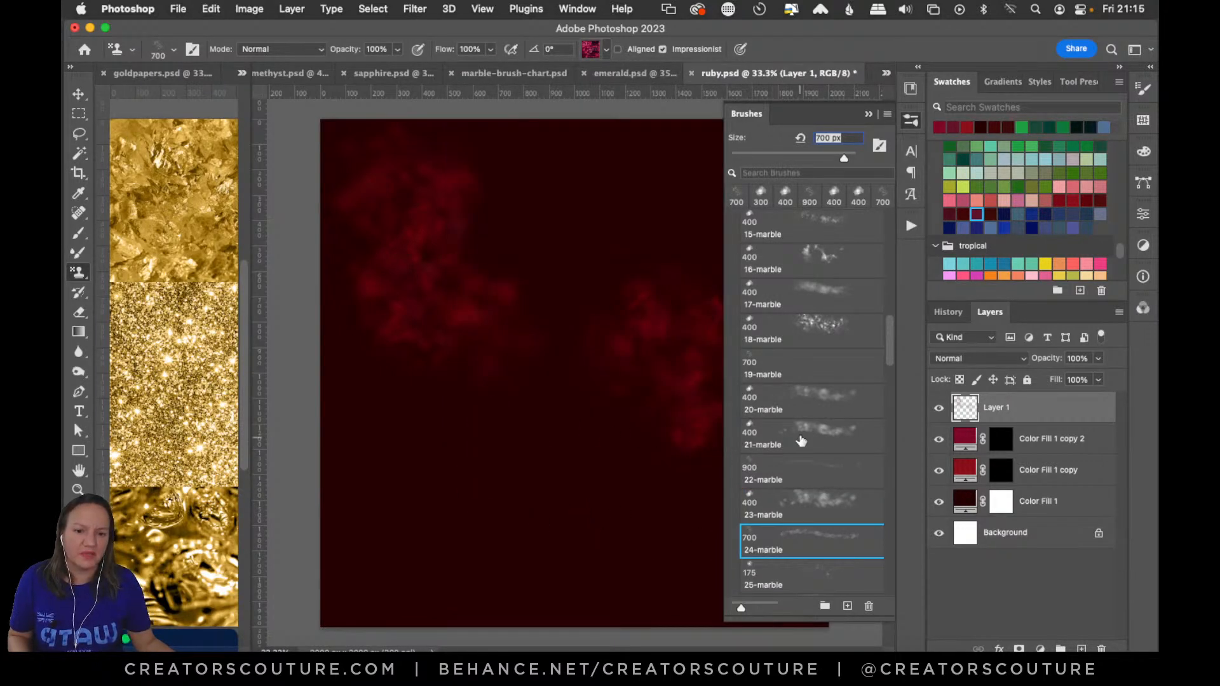
{"action": "left_click", "coordinate": [800, 561]}
{"action": "left_click_drag", "start_coordinate": [499, 299], "coordinate": [514, 558]}
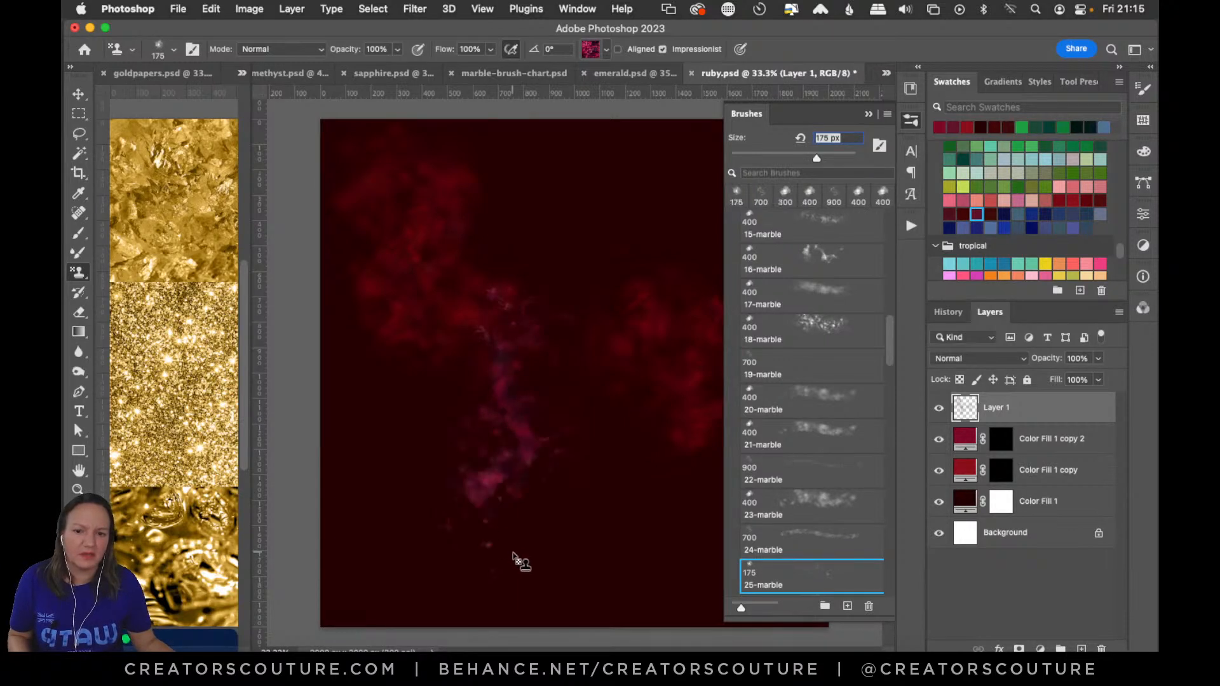
{"action": "key", "text": "super+z"}
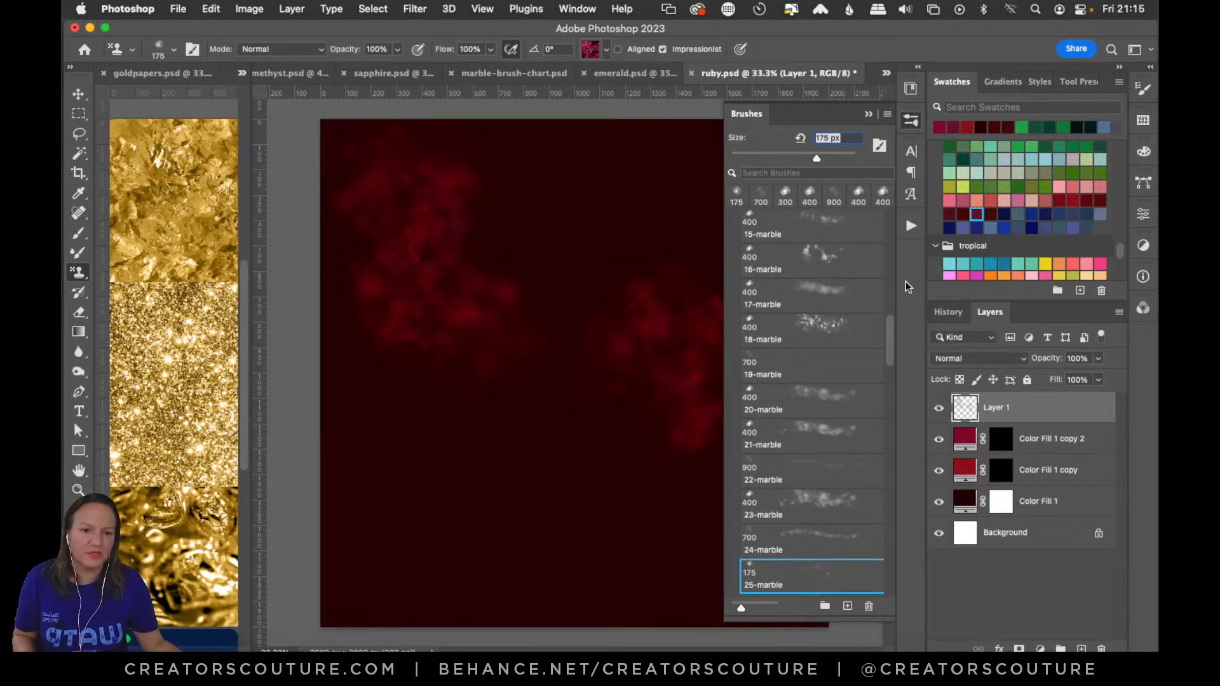
Try vertical pink-flecked strokes down the middle of the canvas with the 25-marble brush, undoing each one
{"action": "left_click_drag", "start_coordinate": [890, 334], "coordinate": [885, 354]}
{"action": "mouse_move", "coordinate": [553, 259]}
{"action": "left_mouse_down"}
{"action": "mouse_move", "coordinate": [543, 416]}
{"action": "mouse_move", "coordinate": [558, 525]}
{"action": "left_mouse_up"}
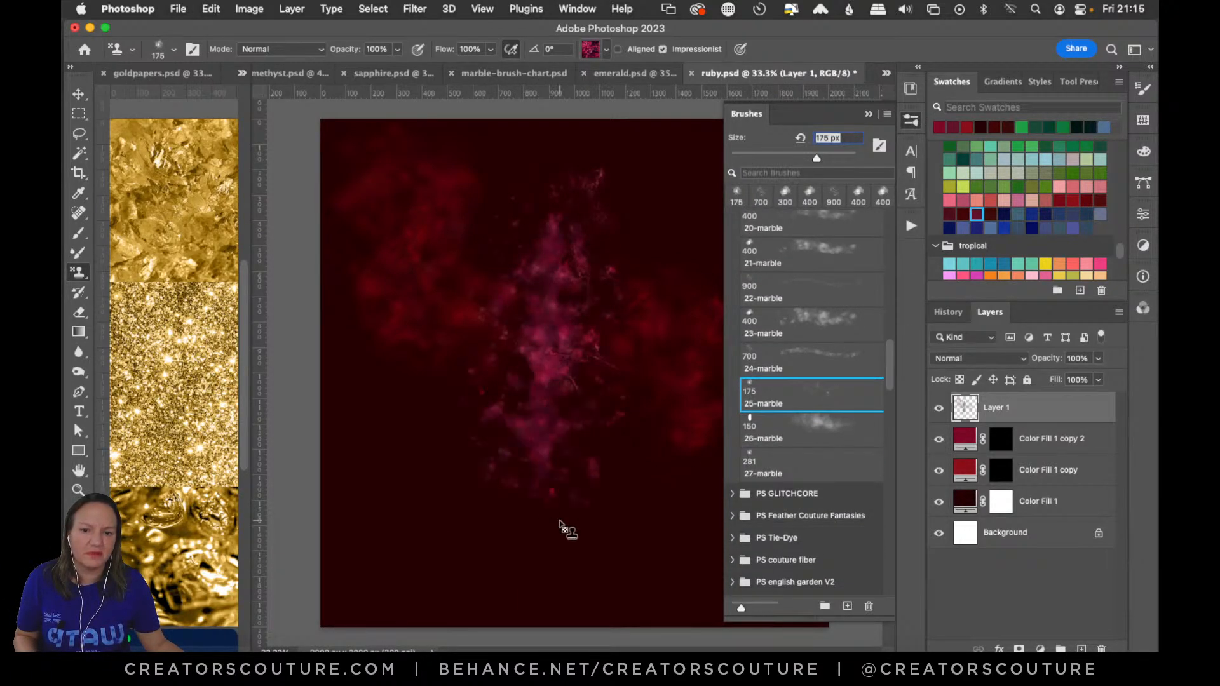
{"action": "key", "text": "super+z"}
{"action": "left_click_drag", "start_coordinate": [556, 288], "coordinate": [593, 521]}
{"action": "key", "text": "super+z"}
{"action": "left_click_drag", "start_coordinate": [560, 245], "coordinate": [577, 596]}
{"action": "key", "text": "super+z"}
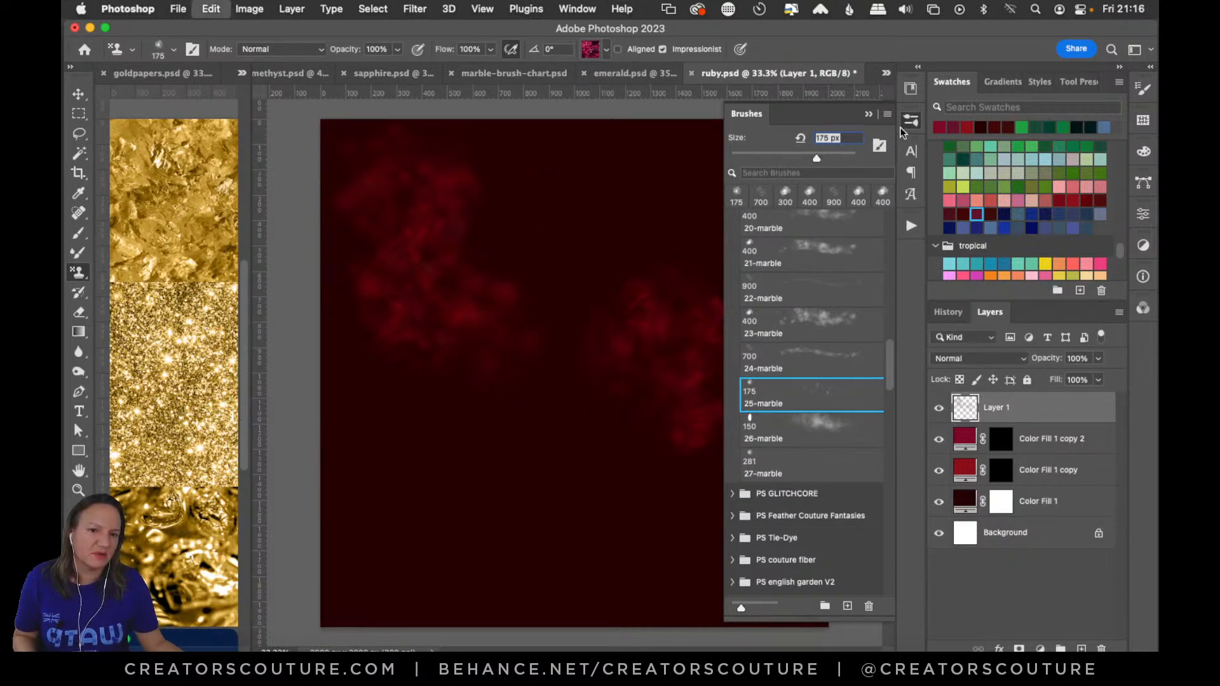
Paint a pink-flecked 25-marble stroke just beneath the upper-left red cloud, undoing the earlier attempts there
{"action": "left_click", "coordinate": [910, 119]}
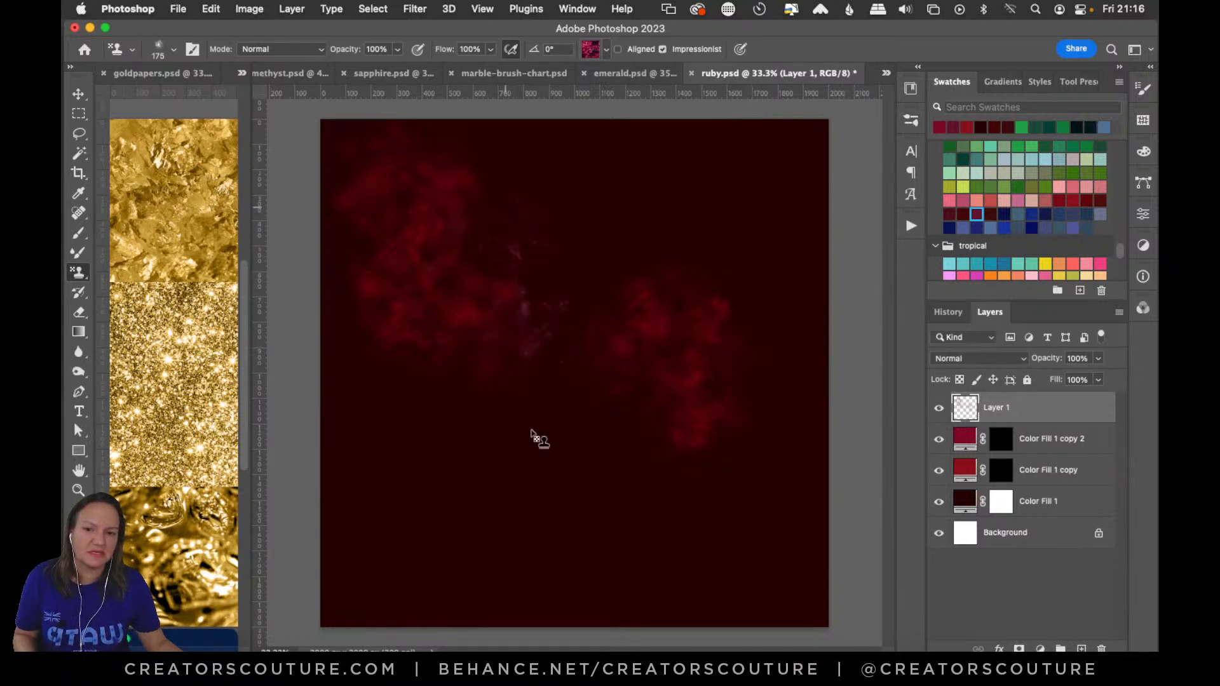
{"action": "left_click_drag", "start_coordinate": [406, 349], "coordinate": [588, 444]}
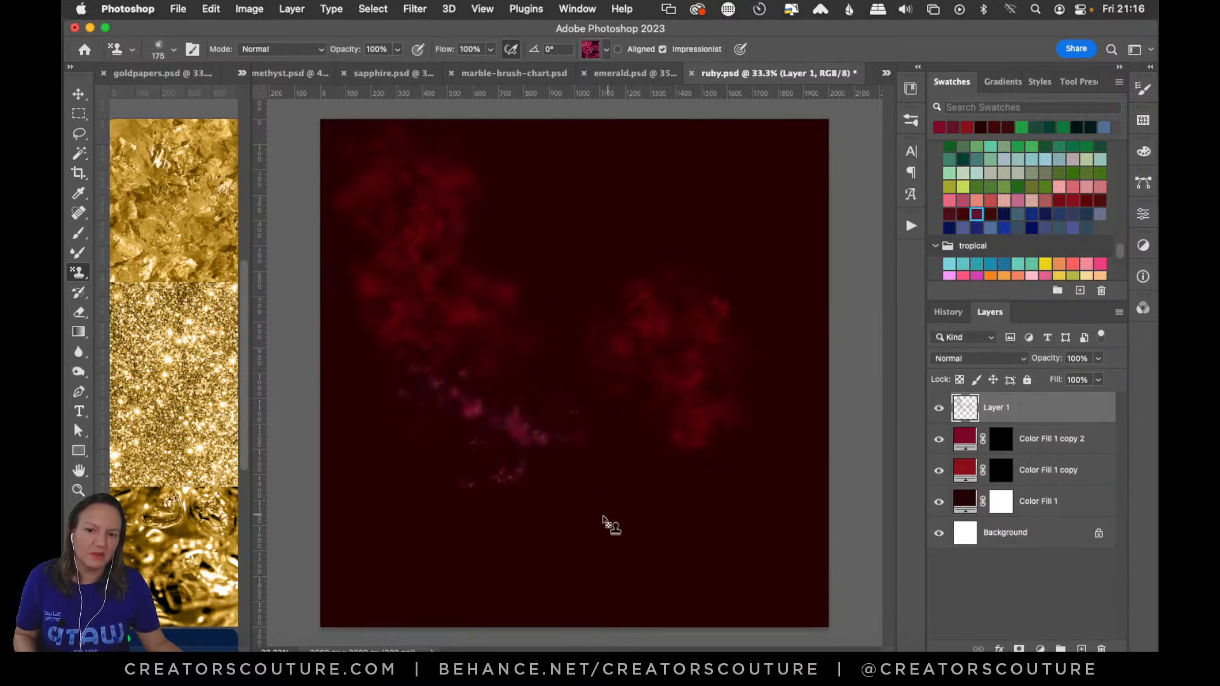
{"action": "key", "text": "super+z"}
{"action": "left_click_drag", "start_coordinate": [450, 442], "coordinate": [654, 566]}
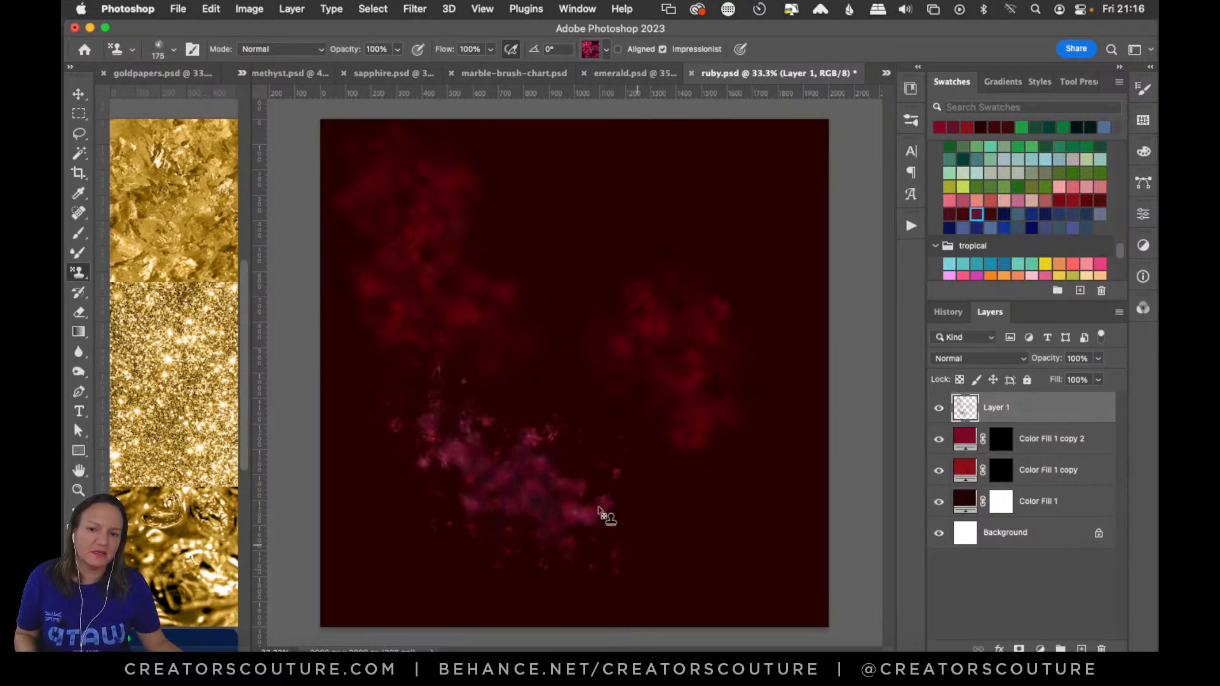
{"action": "key", "text": "super+z"}
{"action": "mouse_move", "coordinate": [386, 381]}
{"action": "left_mouse_down"}
{"action": "mouse_move", "coordinate": [425, 374]}
{"action": "mouse_move", "coordinate": [507, 422]}
{"action": "left_mouse_up"}
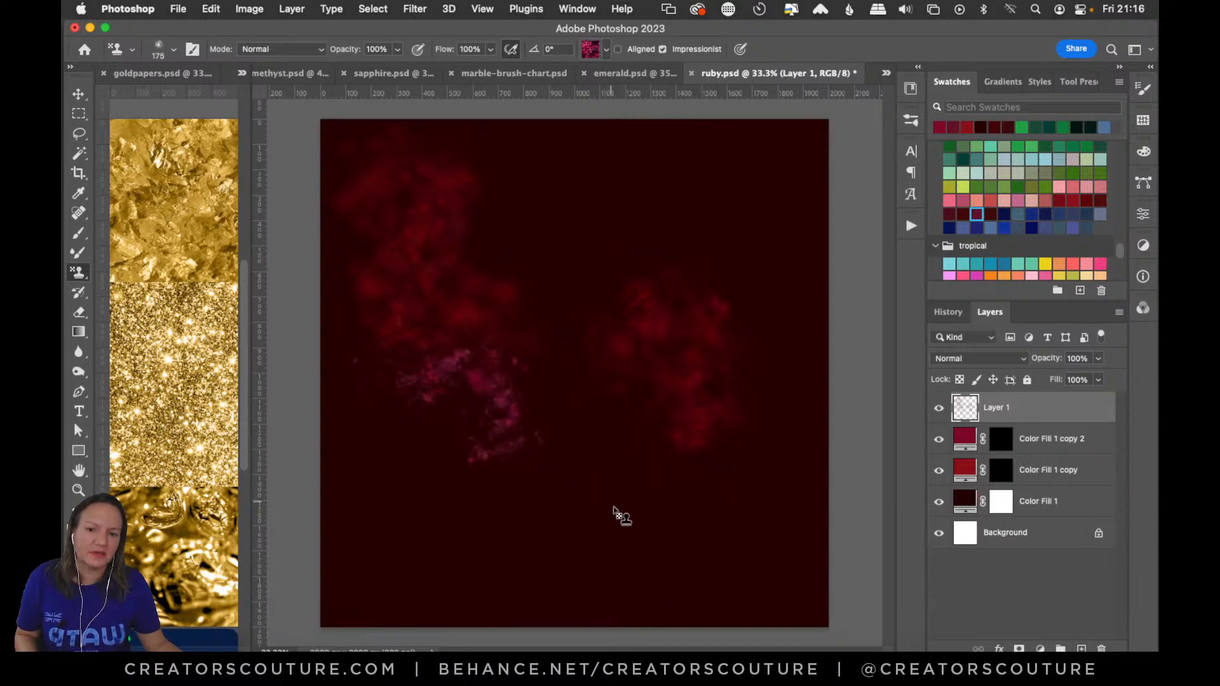
Undo the pink-flecked stroke beneath the upper-left red cloud and paint a short vertical one beside that cloud, near the upper centre
{"action": "key", "text": "super+z"}
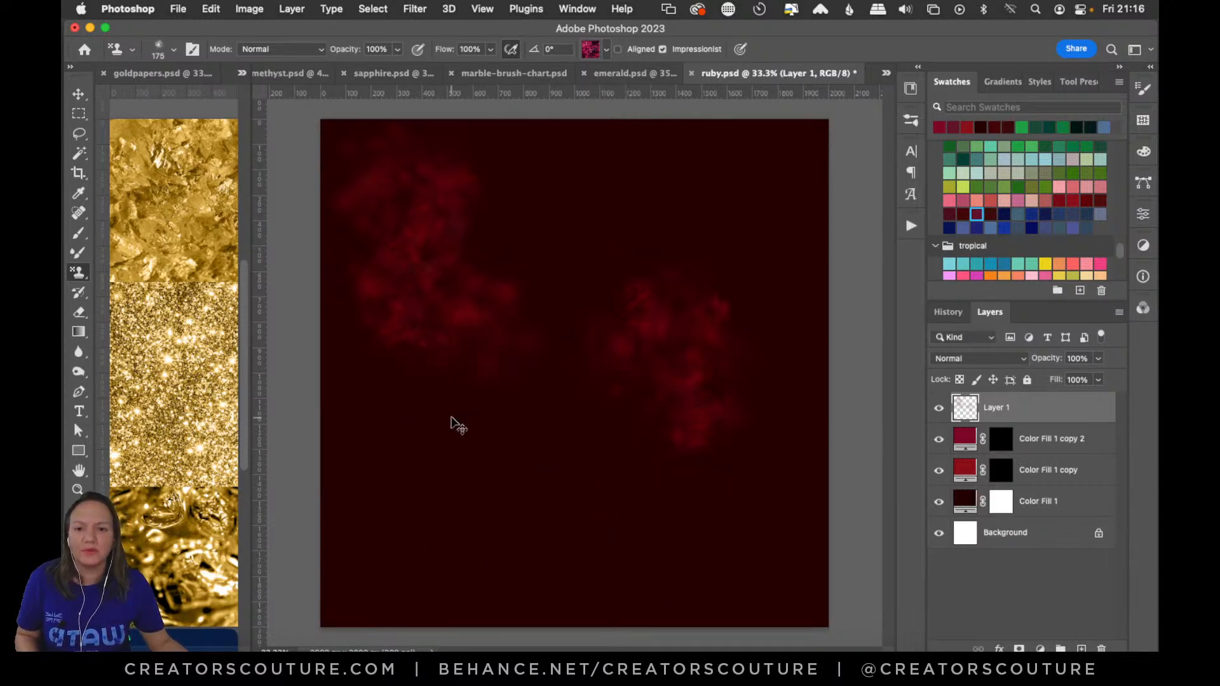
{"action": "mouse_move", "coordinate": [402, 359]}
{"action": "left_mouse_down"}
{"action": "mouse_move", "coordinate": [510, 407]}
{"action": "mouse_move", "coordinate": [602, 513]}
{"action": "left_mouse_up"}
{"action": "key", "text": "super+z"}
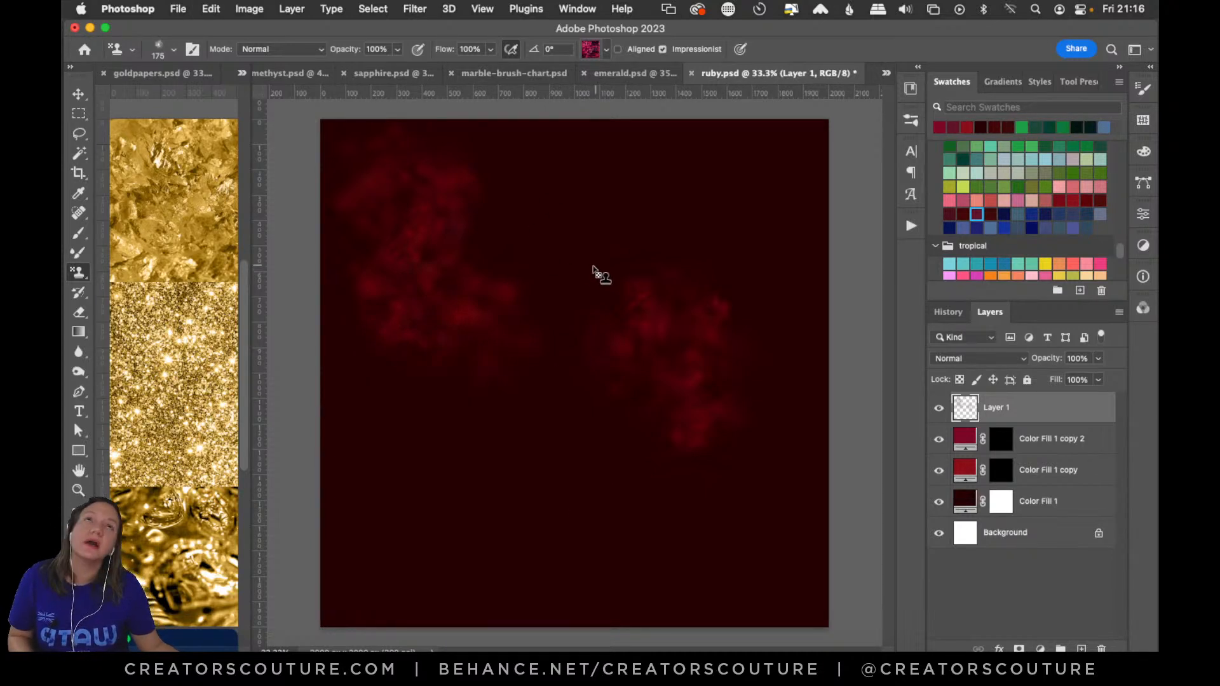
{"action": "left_click_drag", "start_coordinate": [532, 196], "coordinate": [554, 307]}
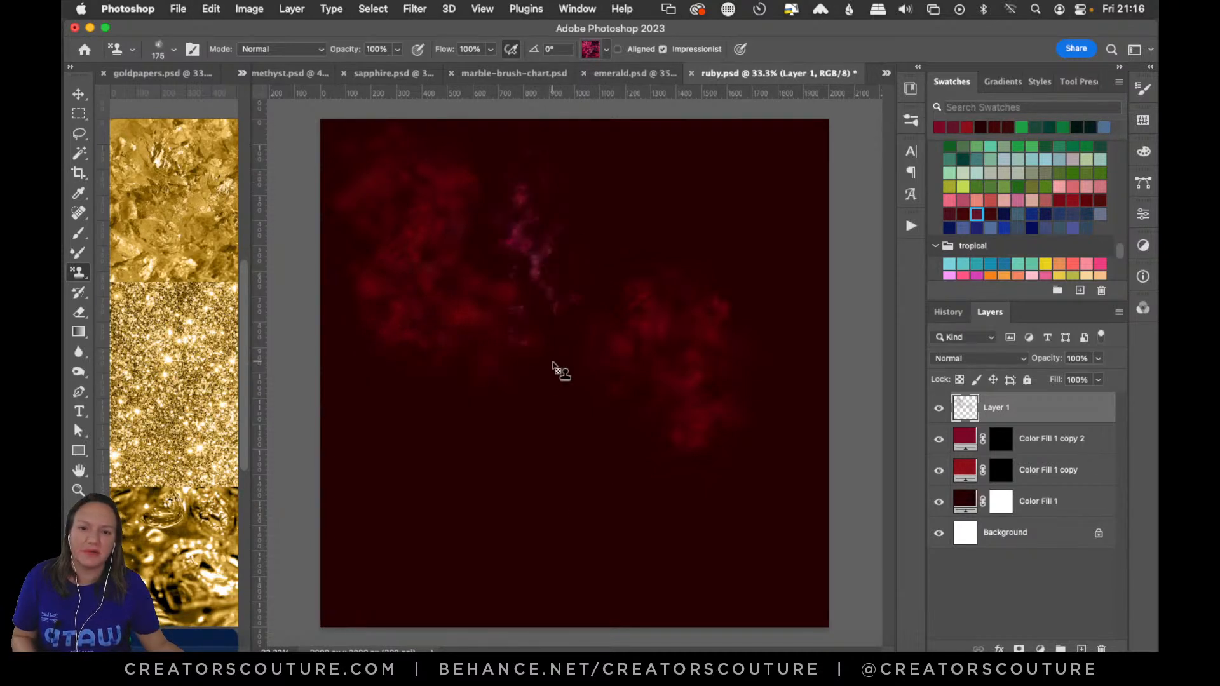
Paint a pink-flecked 25-marble stroke across the lower centre of Layer 1, undoing the earlier attempts there
{"action": "mouse_move", "coordinate": [574, 479]}
{"action": "left_mouse_down"}
{"action": "mouse_move", "coordinate": [575, 490]}
{"action": "mouse_move", "coordinate": [637, 464]}
{"action": "left_mouse_up"}
{"action": "key", "text": "super+z"}
{"action": "mouse_move", "coordinate": [477, 476]}
{"action": "left_mouse_down"}
{"action": "mouse_move", "coordinate": [560, 455]}
{"action": "mouse_move", "coordinate": [589, 491]}
{"action": "mouse_move", "coordinate": [657, 506]}
{"action": "mouse_move", "coordinate": [674, 527]}
{"action": "mouse_move", "coordinate": [562, 442]}
{"action": "mouse_move", "coordinate": [499, 465]}
{"action": "mouse_move", "coordinate": [449, 518]}
{"action": "mouse_move", "coordinate": [453, 545]}
{"action": "left_mouse_up"}
{"action": "key", "text": "super+z"}
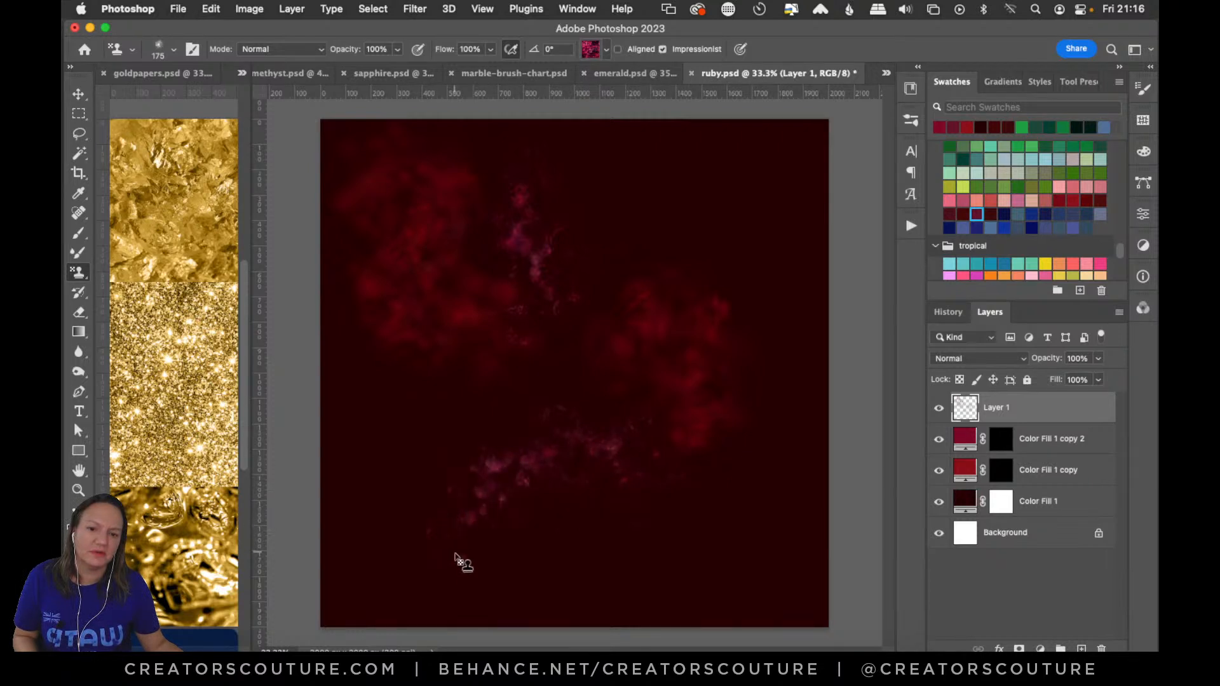
{"action": "key", "text": "super+z"}
{"action": "left_click_drag", "start_coordinate": [629, 477], "coordinate": [533, 493]}
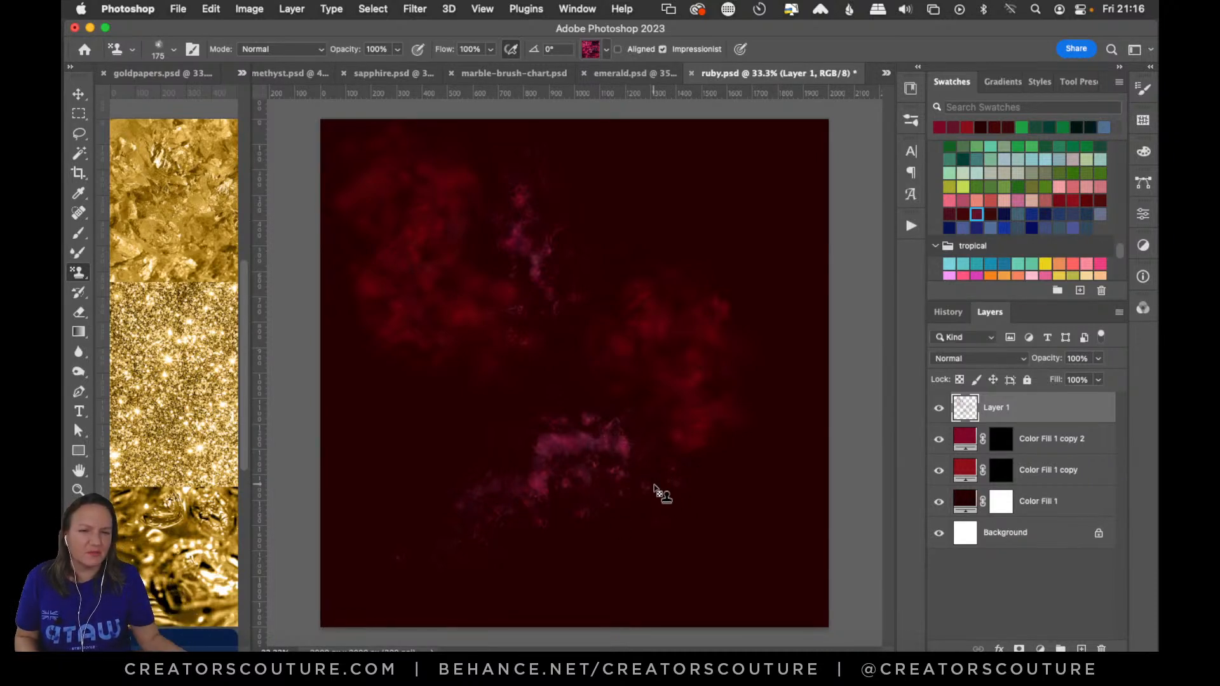
Paint a pink-flecked patch in the upper right of the canvas and toggle Layer 1's visibility to compare
{"action": "left_click_drag", "start_coordinate": [731, 204], "coordinate": [735, 262]}
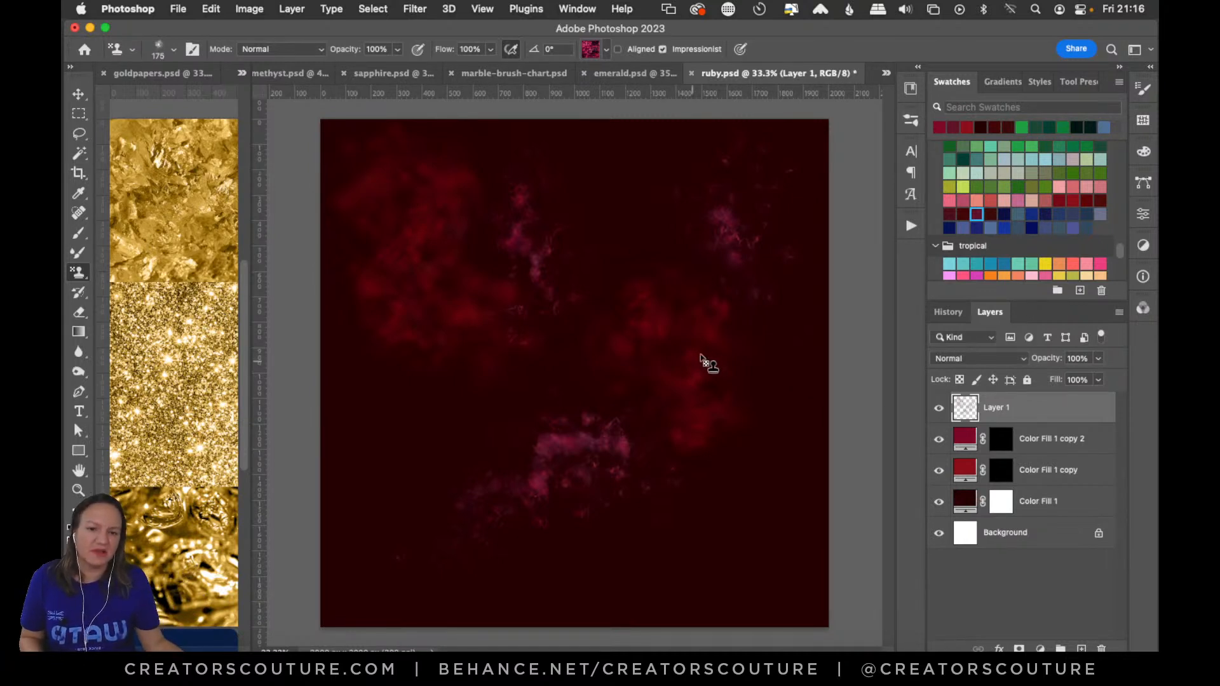
{"action": "left_click", "coordinate": [940, 410]}
{"action": "left_click", "coordinate": [938, 411]}
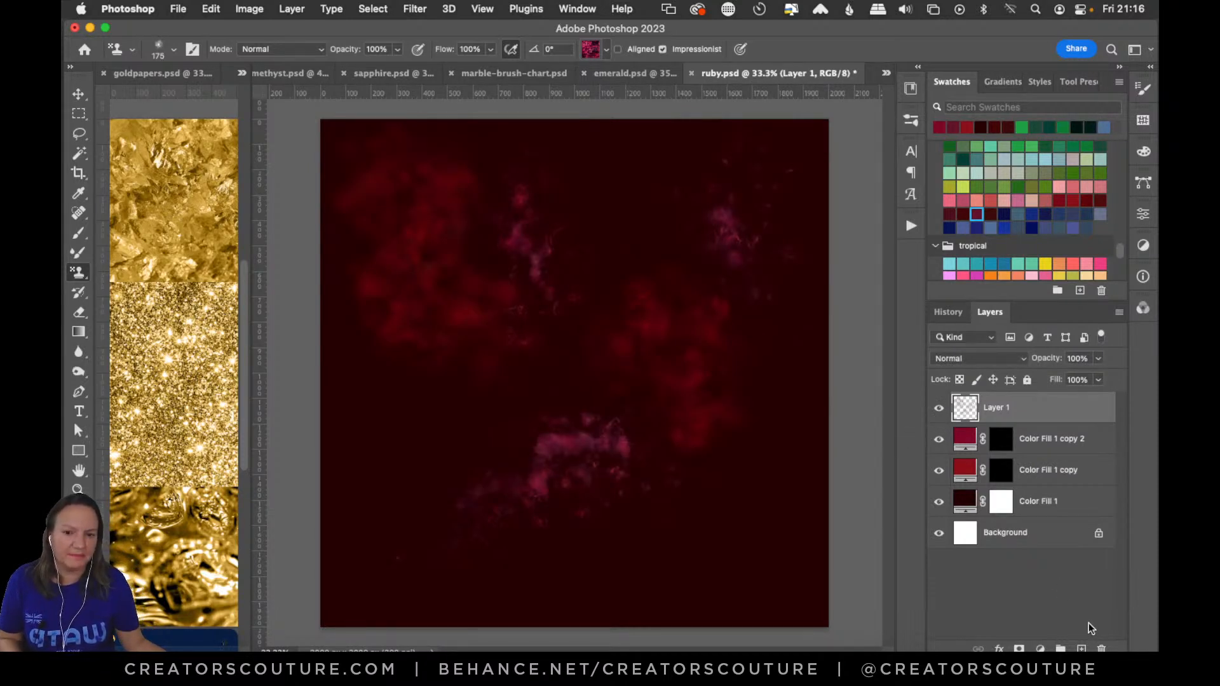
Add a new layer above Layer 1 and apply the Gold 5 style to it
{"action": "left_click", "coordinate": [1081, 649]}
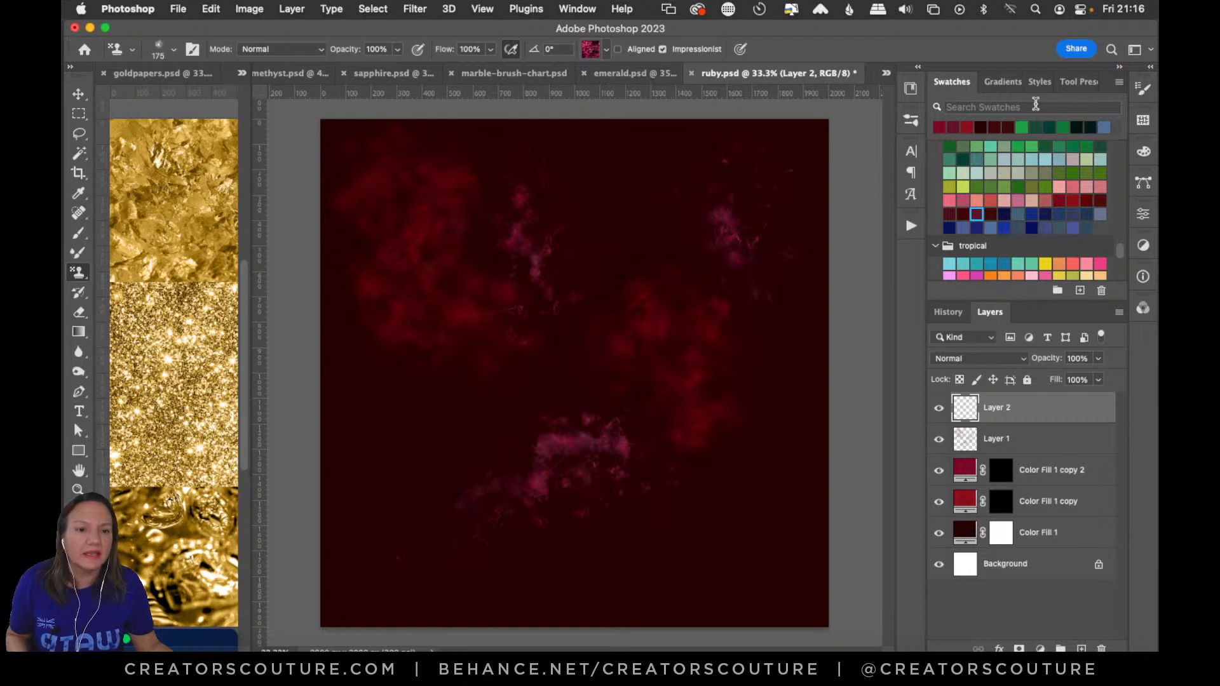
{"action": "left_click", "coordinate": [1035, 82]}
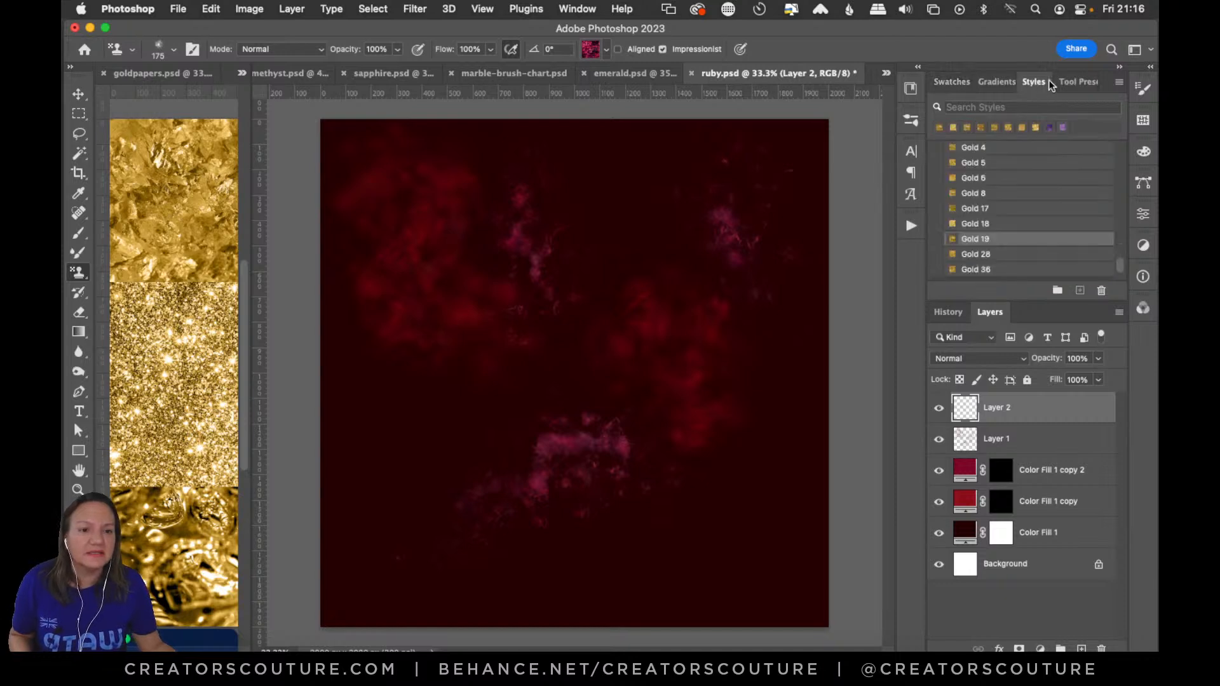
{"action": "left_click", "coordinate": [989, 165]}
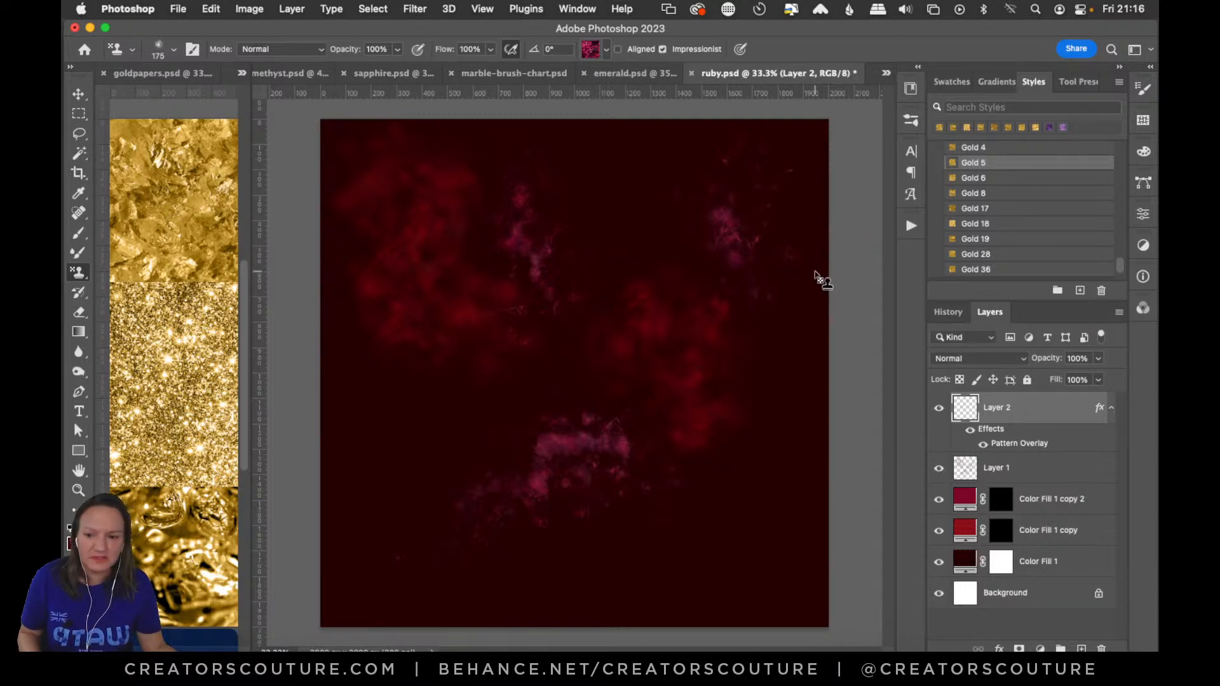
Try gold vein strokes down the upper centre of Layer 2 with the 281 px 5-marble brush, undoing each one
{"action": "left_click", "coordinate": [909, 121]}
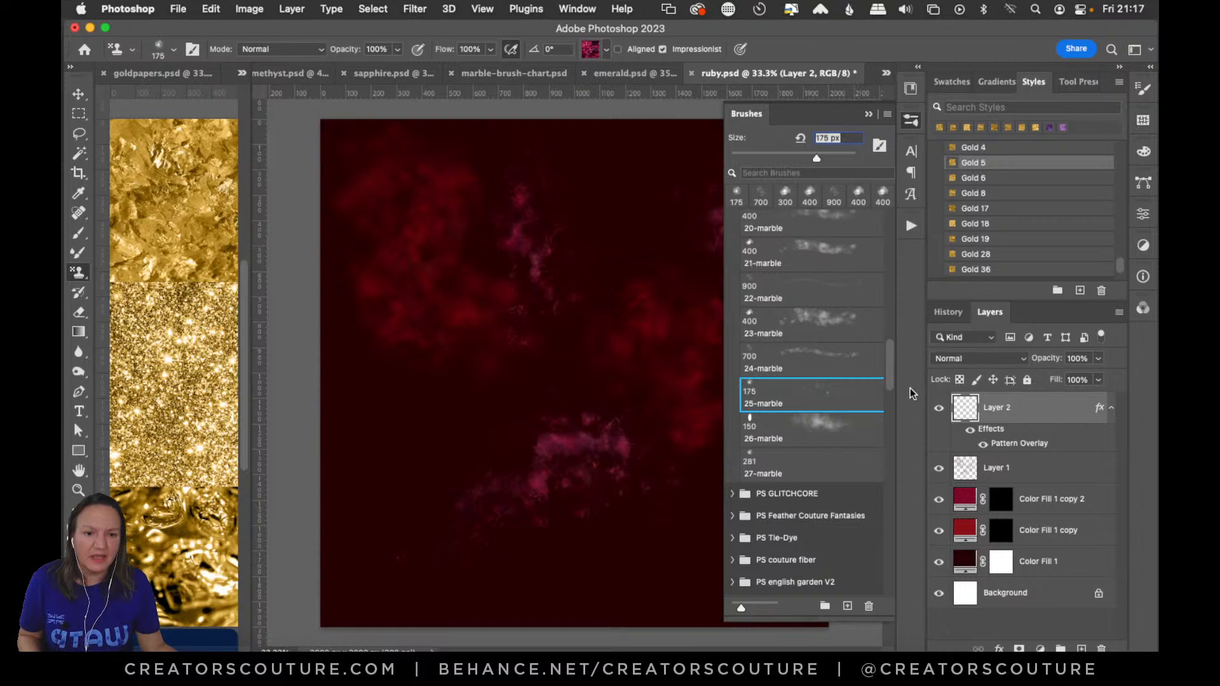
{"action": "left_click_drag", "start_coordinate": [893, 374], "coordinate": [902, 281]}
{"action": "left_click", "coordinate": [815, 353]}
{"action": "left_click_drag", "start_coordinate": [610, 219], "coordinate": [536, 379]}
{"action": "key", "text": "super+z"}
{"action": "mouse_move", "coordinate": [613, 200]}
{"action": "left_mouse_down"}
{"action": "mouse_move", "coordinate": [550, 243]}
{"action": "mouse_move", "coordinate": [504, 352]}
{"action": "mouse_move", "coordinate": [429, 408]}
{"action": "mouse_move", "coordinate": [397, 473]}
{"action": "left_mouse_up"}
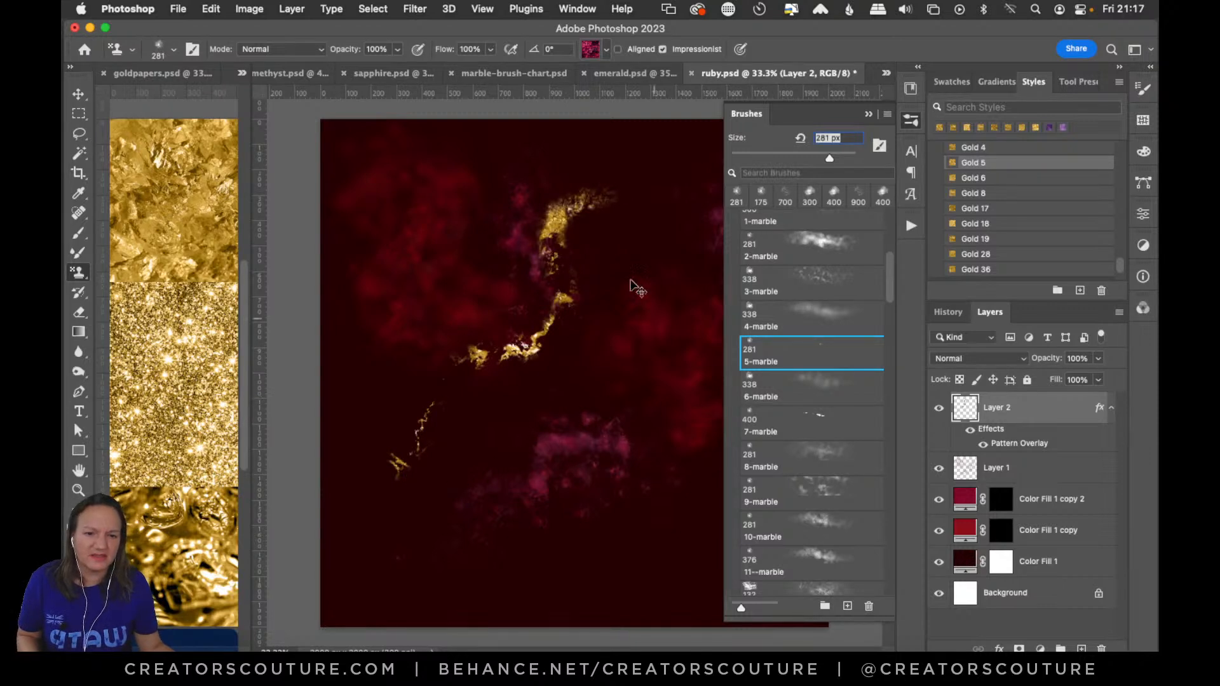
{"action": "key", "text": "super+z"}
{"action": "mouse_move", "coordinate": [588, 153]}
{"action": "left_mouse_down"}
{"action": "mouse_move", "coordinate": [506, 178]}
{"action": "mouse_move", "coordinate": [466, 264]}
{"action": "mouse_move", "coordinate": [414, 330]}
{"action": "mouse_move", "coordinate": [473, 375]}
{"action": "left_mouse_up"}
{"action": "key", "text": "super+z"}
{"action": "mouse_move", "coordinate": [579, 210]}
{"action": "left_mouse_down"}
{"action": "mouse_move", "coordinate": [580, 245]}
{"action": "mouse_move", "coordinate": [406, 463]}
{"action": "mouse_move", "coordinate": [483, 591]}
{"action": "left_mouse_up"}
{"action": "key", "text": "super+z"}
{"action": "mouse_move", "coordinate": [476, 184]}
{"action": "left_mouse_down"}
{"action": "mouse_move", "coordinate": [533, 292]}
{"action": "mouse_move", "coordinate": [553, 402]}
{"action": "left_mouse_up"}
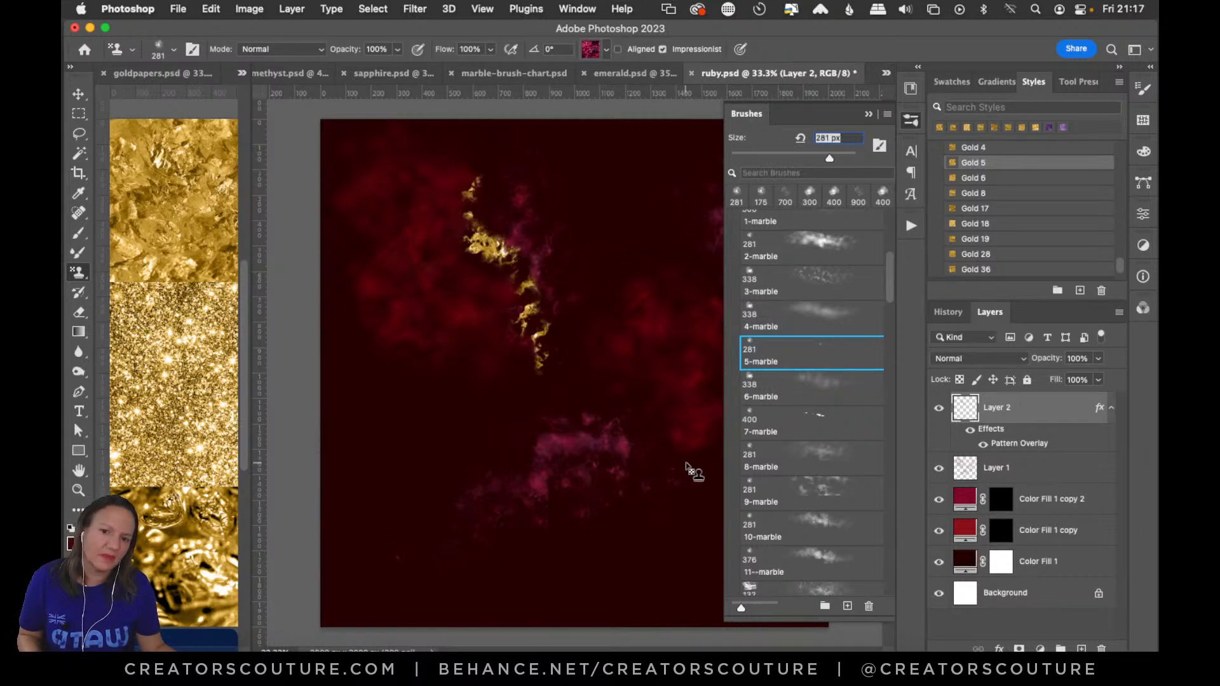
{"action": "key", "text": "super+z"}
Try softer gold strokes on Layer 2 with the 338 px 6-marble brush, undoing each one
{"action": "left_click", "coordinate": [778, 383]}
{"action": "mouse_move", "coordinate": [501, 225]}
{"action": "left_mouse_down"}
{"action": "mouse_move", "coordinate": [491, 251]}
{"action": "mouse_move", "coordinate": [537, 334]}
{"action": "mouse_move", "coordinate": [503, 432]}
{"action": "mouse_move", "coordinate": [417, 465]}
{"action": "left_mouse_up"}
{"action": "key", "text": "super+z"}
{"action": "mouse_move", "coordinate": [481, 354]}
{"action": "left_mouse_down"}
{"action": "mouse_move", "coordinate": [414, 408]}
{"action": "mouse_move", "coordinate": [476, 422]}
{"action": "left_mouse_up"}
{"action": "key", "text": "super+z"}
{"action": "mouse_move", "coordinate": [638, 157]}
{"action": "left_mouse_down"}
{"action": "mouse_move", "coordinate": [597, 185]}
{"action": "mouse_move", "coordinate": [594, 333]}
{"action": "mouse_move", "coordinate": [613, 340]}
{"action": "left_mouse_up"}
{"action": "key", "text": "super+z"}
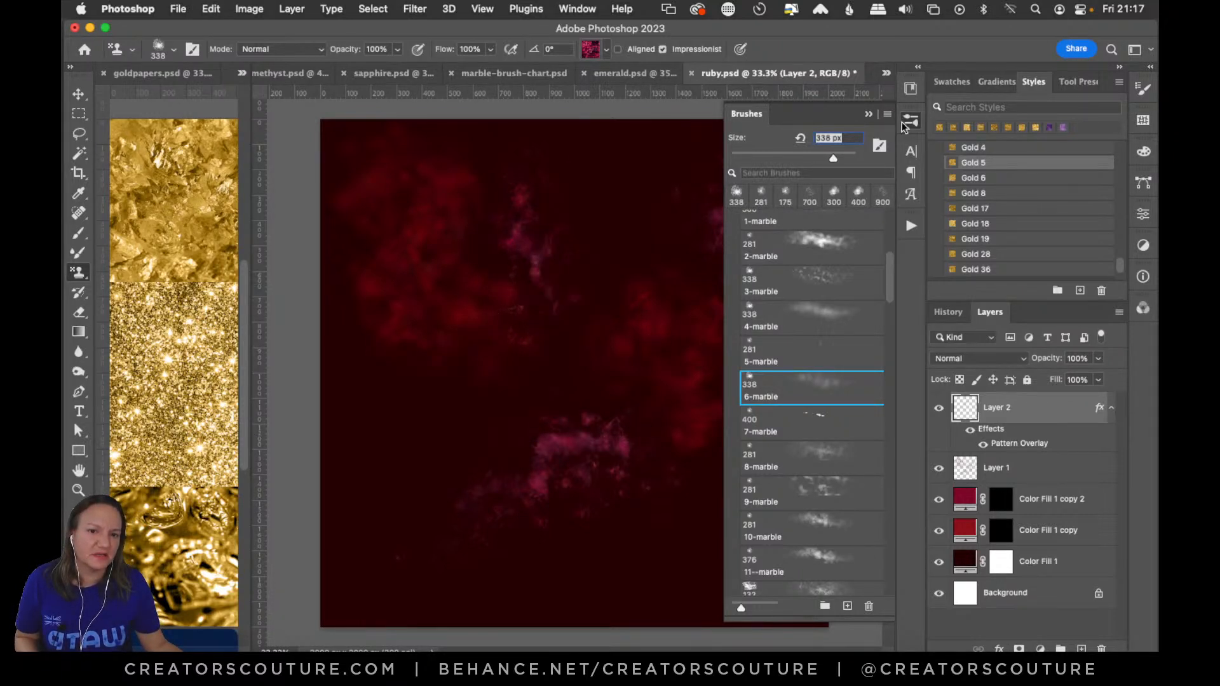
Paint a faint gold stroke along the right edge of the upper-left red cloud, undoing the extra stroke on the other cloud
{"action": "left_click", "coordinate": [913, 125]}
{"action": "mouse_move", "coordinate": [562, 213]}
{"action": "left_mouse_down"}
{"action": "mouse_move", "coordinate": [495, 213]}
{"action": "mouse_move", "coordinate": [480, 269]}
{"action": "mouse_move", "coordinate": [514, 335]}
{"action": "left_mouse_up"}
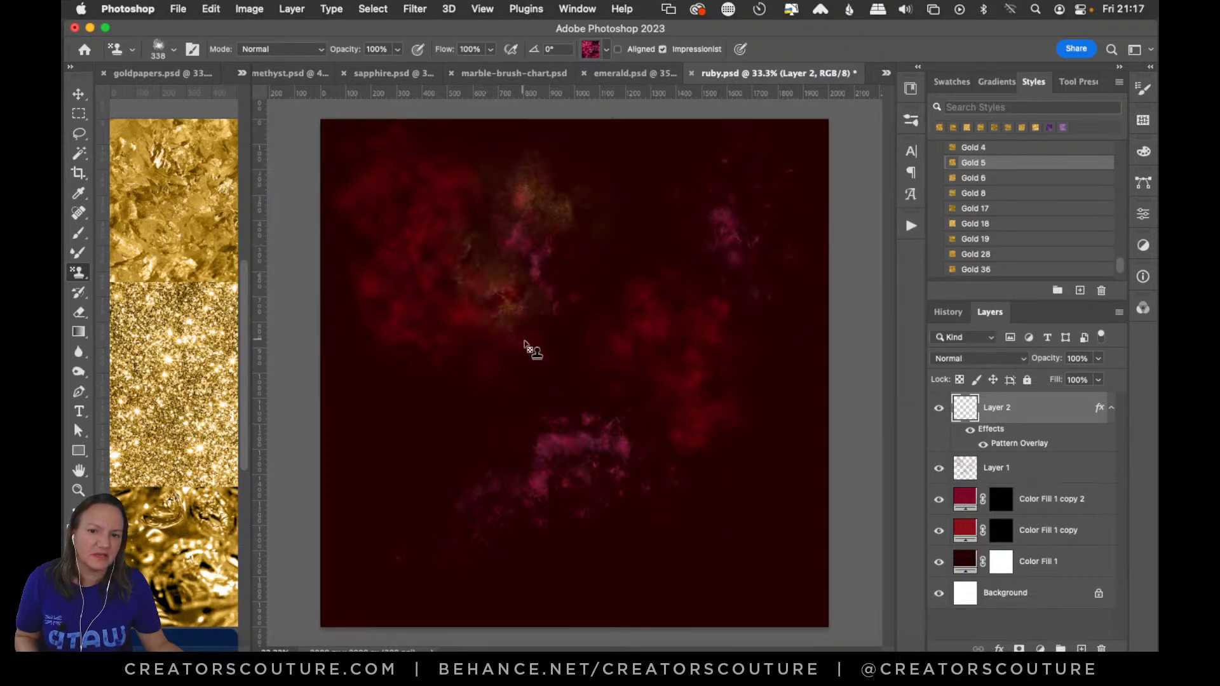
{"action": "mouse_move", "coordinate": [724, 292]}
{"action": "left_mouse_down"}
{"action": "mouse_move", "coordinate": [751, 349]}
{"action": "mouse_move", "coordinate": [718, 397]}
{"action": "left_mouse_up"}
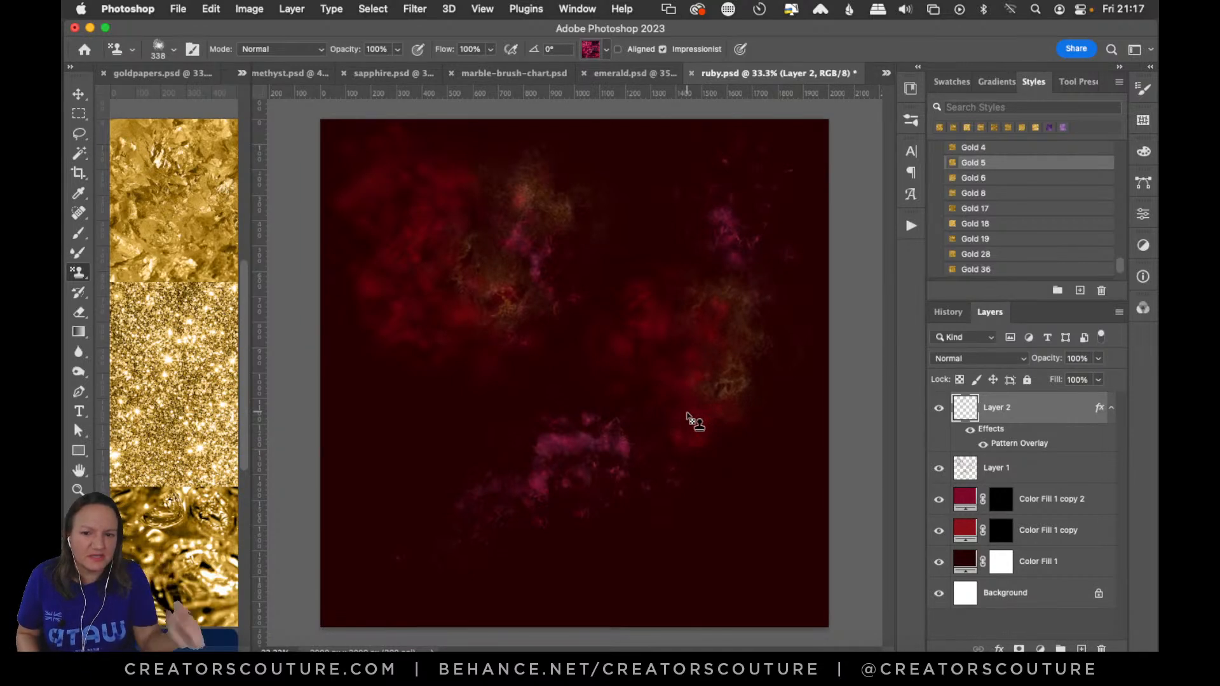
{"action": "key", "text": "super+z"}
Fit the canvas to the window and paint a faint gold 6-marble stroke in the lower right, replacing the first attempt
{"action": "mouse_move", "coordinate": [1004, 417]}
{"action": "left_mouse_down"}
{"action": "mouse_move", "coordinate": [1003, 481]}
{"action": "mouse_move", "coordinate": [1004, 399]}
{"action": "left_mouse_up"}
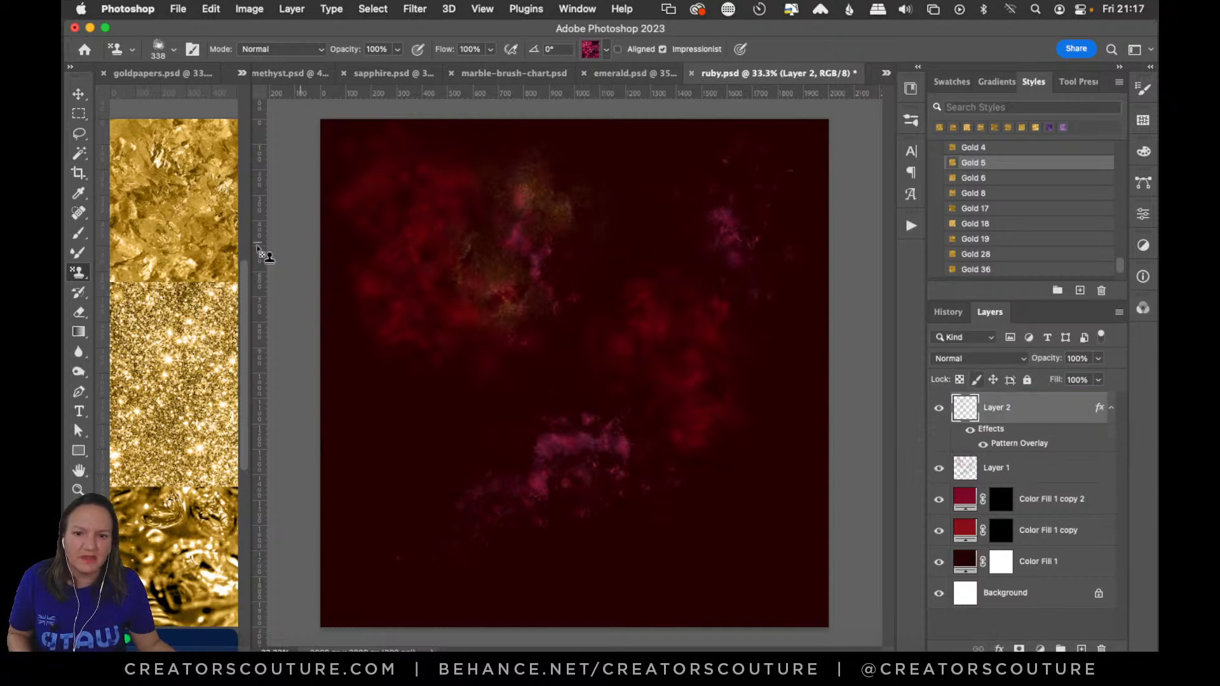
{"action": "left_click", "coordinate": [78, 489]}
{"action": "left_click", "coordinate": [573, 216]}
{"action": "key", "text": "super+0"}
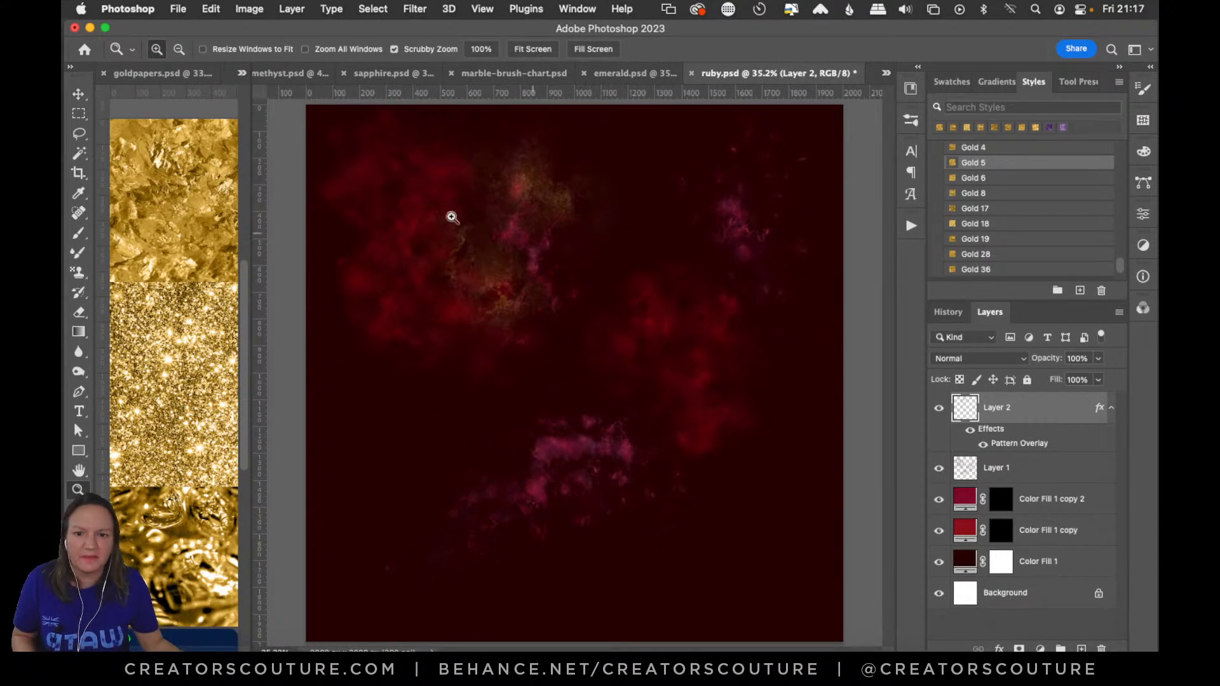
{"action": "key", "text": "s"}
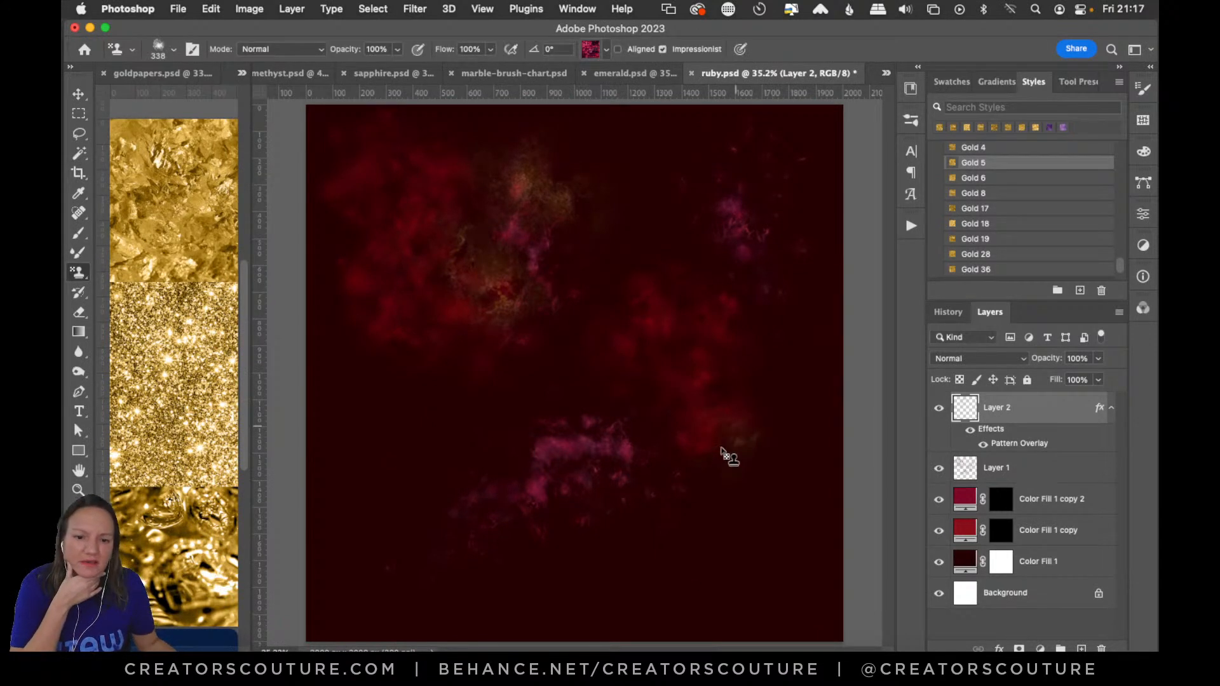
{"action": "left_click_drag", "start_coordinate": [730, 444], "coordinate": [623, 567]}
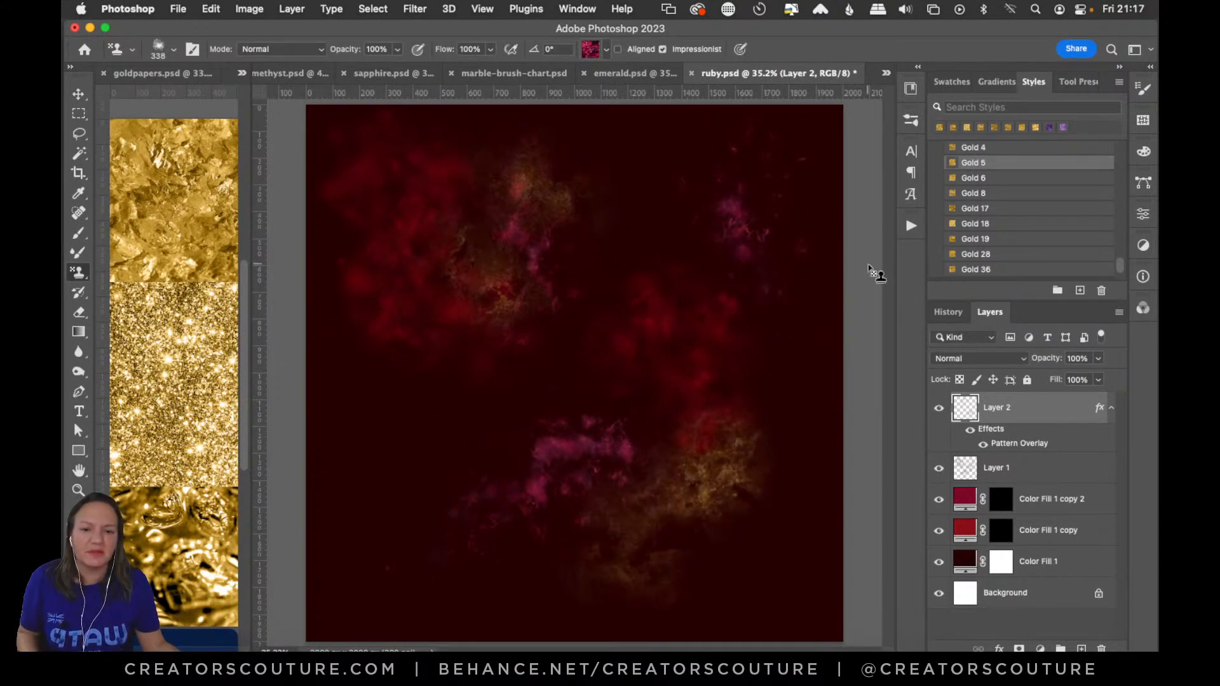
{"action": "key", "text": "super+z"}
{"action": "mouse_move", "coordinate": [756, 487]}
{"action": "left_mouse_down"}
{"action": "mouse_move", "coordinate": [668, 499]}
{"action": "mouse_move", "coordinate": [601, 531]}
{"action": "mouse_move", "coordinate": [656, 621]}
{"action": "left_mouse_up"}
Set the 6-marble brush size to 281 px
{"action": "left_click", "coordinate": [910, 120]}
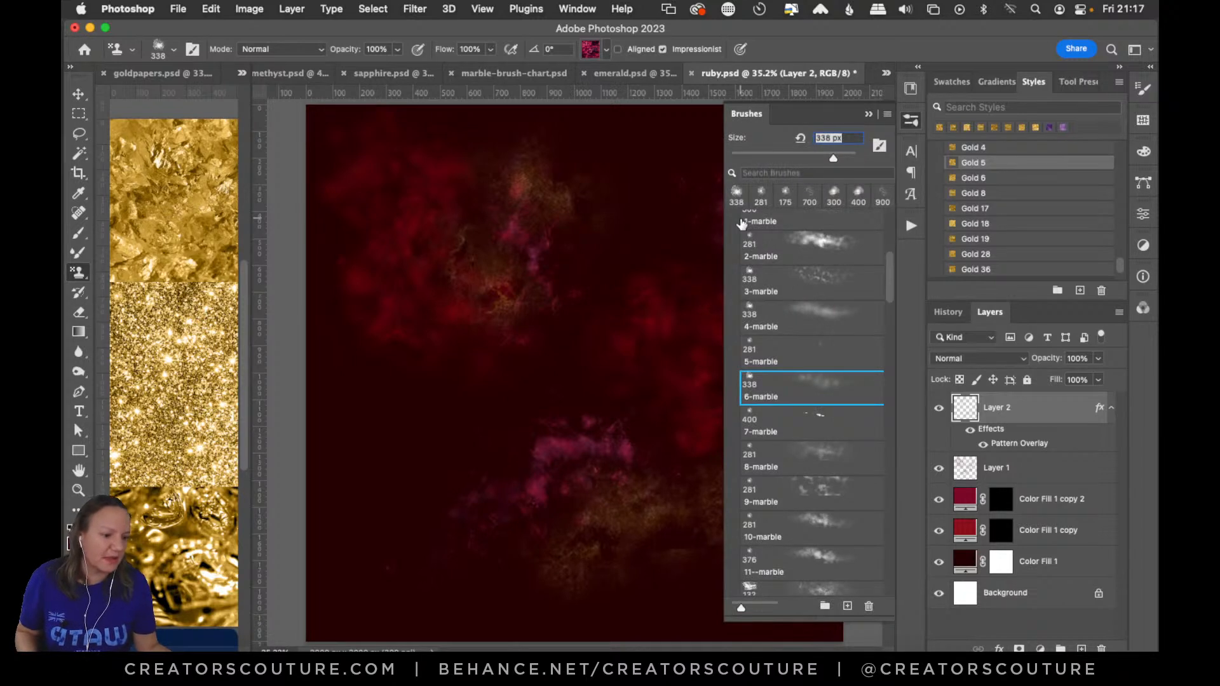
{"action": "type", "text": "500"}
{"action": "key", "text": "Return"}
{"action": "type", "text": "400"}
{"action": "key", "text": "Return"}
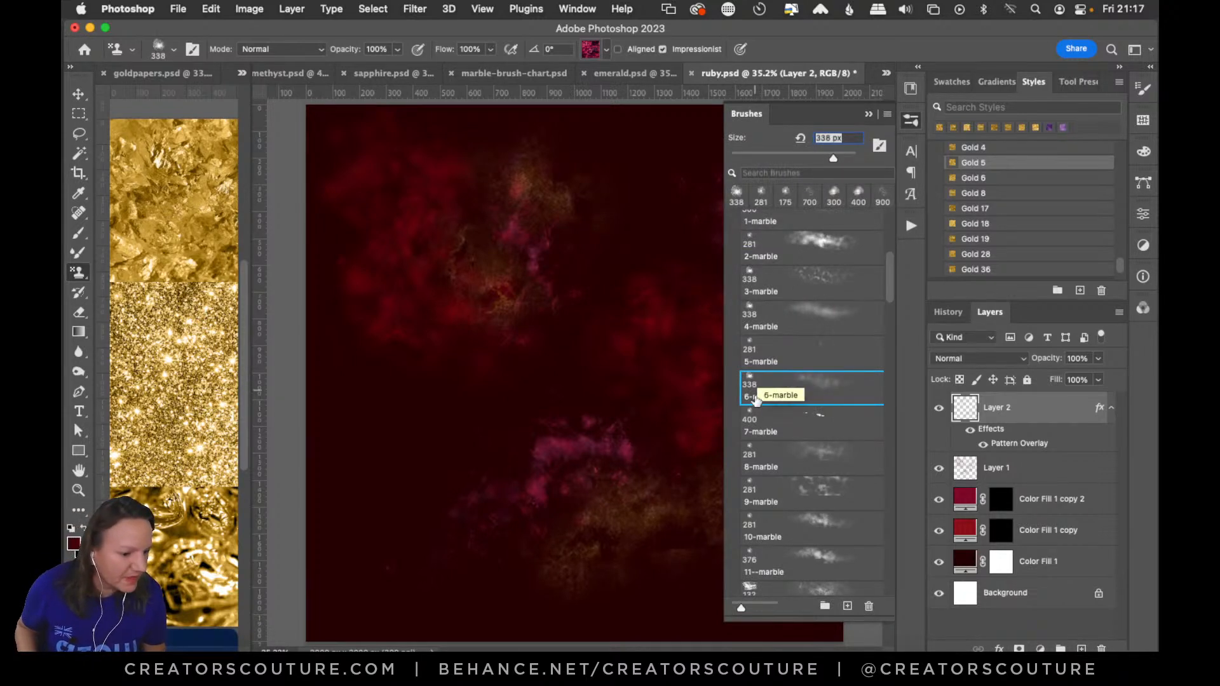
{"action": "type", "text": "281"}
{"action": "key", "text": "Return"}
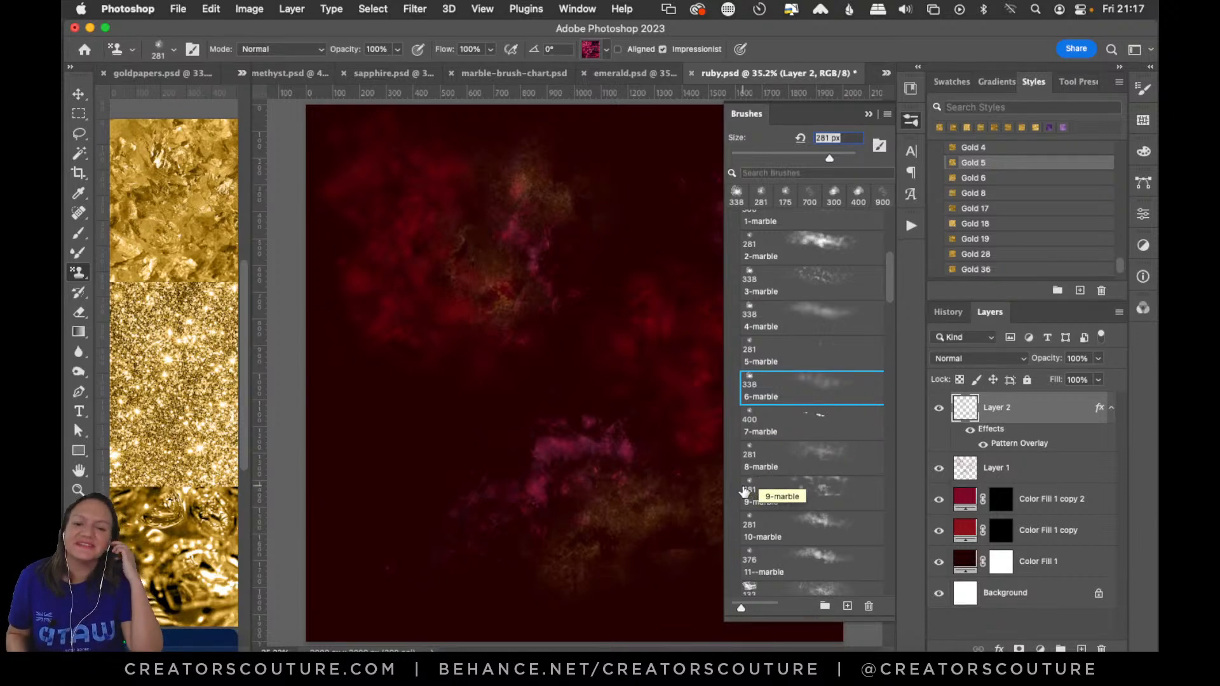
Try gold flake strokes around the centre and lower left with the 281 px 5-marble brush, undoing them
{"action": "left_click", "coordinate": [788, 354]}
{"action": "left_click", "coordinate": [594, 372]}
{"action": "key", "text": "super+z"}
{"action": "left_click_drag", "start_coordinate": [581, 290], "coordinate": [490, 381]}
{"action": "left_click_drag", "start_coordinate": [461, 432], "coordinate": [435, 493]}
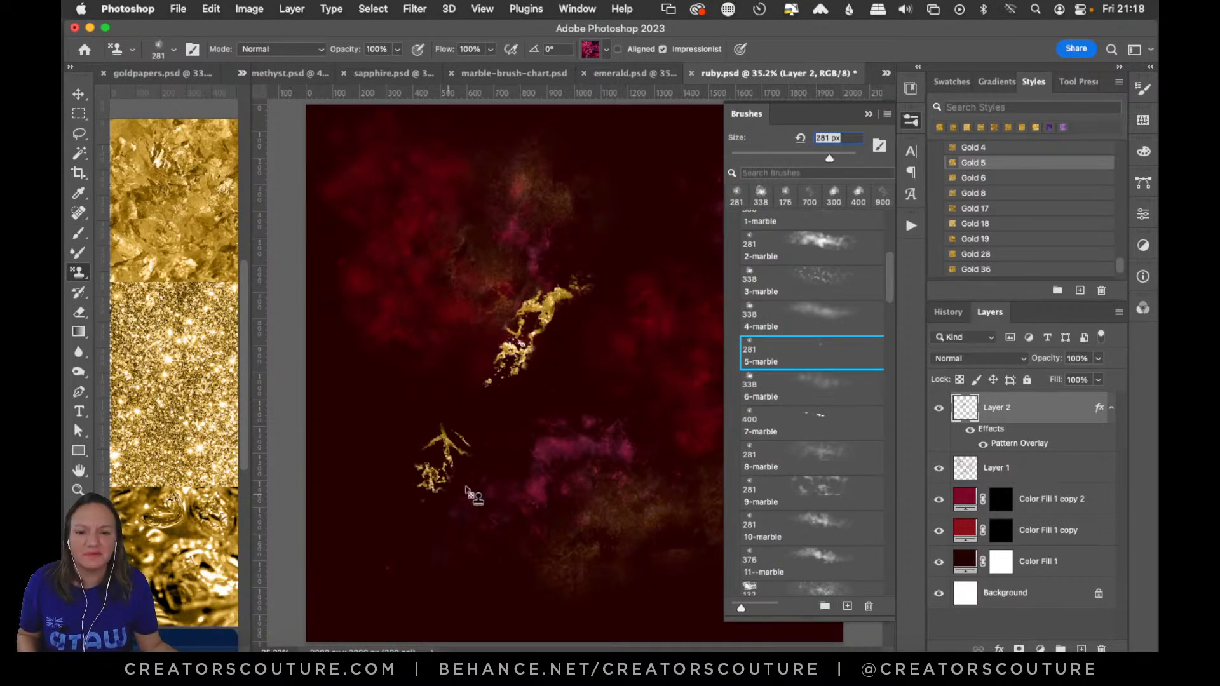
{"action": "key", "text": "super+z"}
{"action": "key", "text": "super+z"}
Switch to the 338 px 4-marble brush for trial gold strokes through the middle, and clear all painting from Layer 2
{"action": "left_click", "coordinate": [783, 318]}
{"action": "mouse_move", "coordinate": [572, 357]}
{"action": "left_mouse_down"}
{"action": "mouse_move", "coordinate": [525, 441]}
{"action": "mouse_move", "coordinate": [457, 473]}
{"action": "mouse_move", "coordinate": [588, 521]}
{"action": "left_mouse_up"}
{"action": "key", "text": "super+a"}
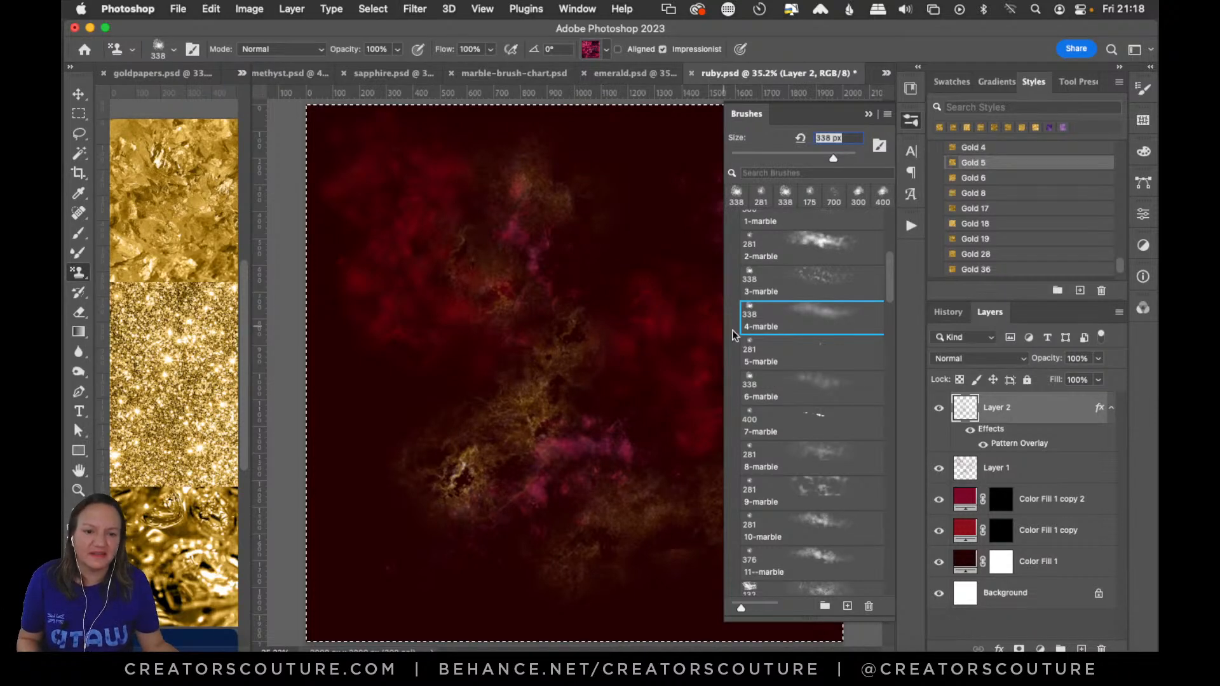
{"action": "left_click", "coordinate": [806, 399], "text": "super"}
{"action": "mouse_move", "coordinate": [636, 217]}
{"action": "left_mouse_down"}
{"action": "mouse_move", "coordinate": [612, 349]}
{"action": "mouse_move", "coordinate": [644, 336]}
{"action": "left_mouse_up"}
{"action": "key", "text": "super+a"}
{"action": "key", "text": "Delete"}
{"action": "key", "text": "super+d"}
Paint a gold 4-marble stroke curving along the right and lower edges of the upper-left red cloud, undoing the earlier attempts
{"action": "mouse_move", "coordinate": [607, 194]}
{"action": "left_mouse_down"}
{"action": "mouse_move", "coordinate": [509, 189]}
{"action": "mouse_move", "coordinate": [439, 275]}
{"action": "mouse_move", "coordinate": [504, 425]}
{"action": "left_mouse_up"}
{"action": "left_click", "coordinate": [911, 121]}
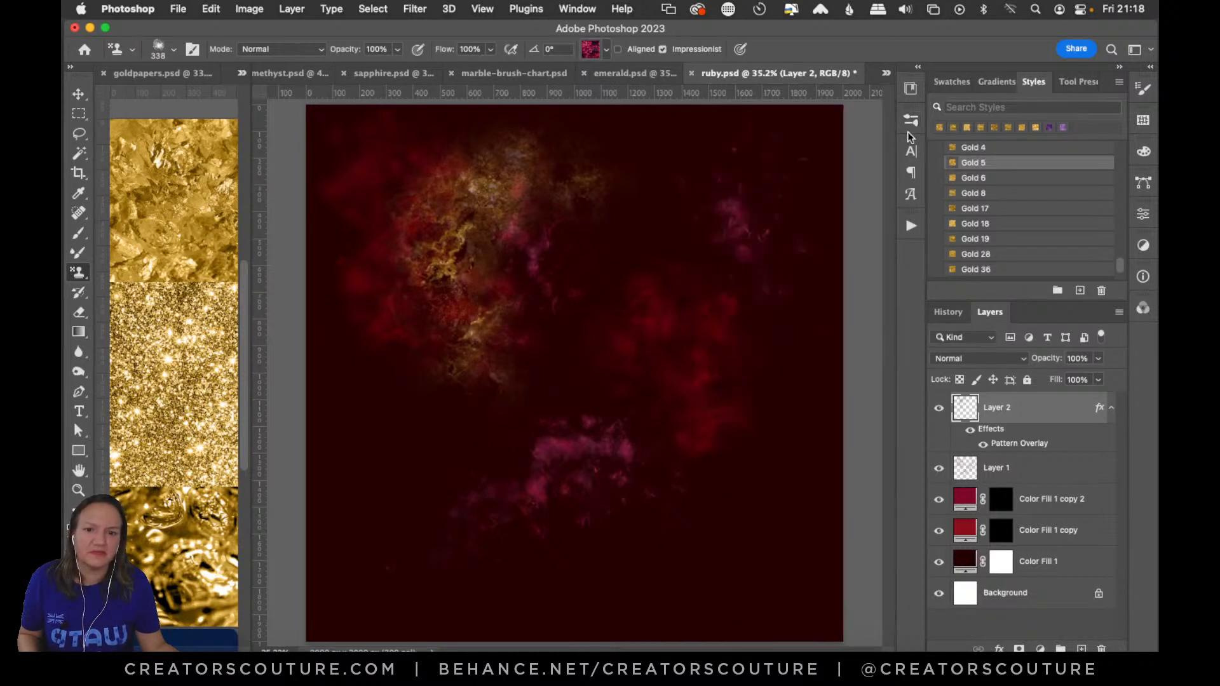
{"action": "key", "text": "super+z"}
{"action": "mouse_move", "coordinate": [552, 185]}
{"action": "left_mouse_down"}
{"action": "mouse_move", "coordinate": [509, 181]}
{"action": "mouse_move", "coordinate": [459, 226]}
{"action": "mouse_move", "coordinate": [467, 274]}
{"action": "mouse_move", "coordinate": [496, 318]}
{"action": "mouse_move", "coordinate": [480, 394]}
{"action": "left_mouse_up"}
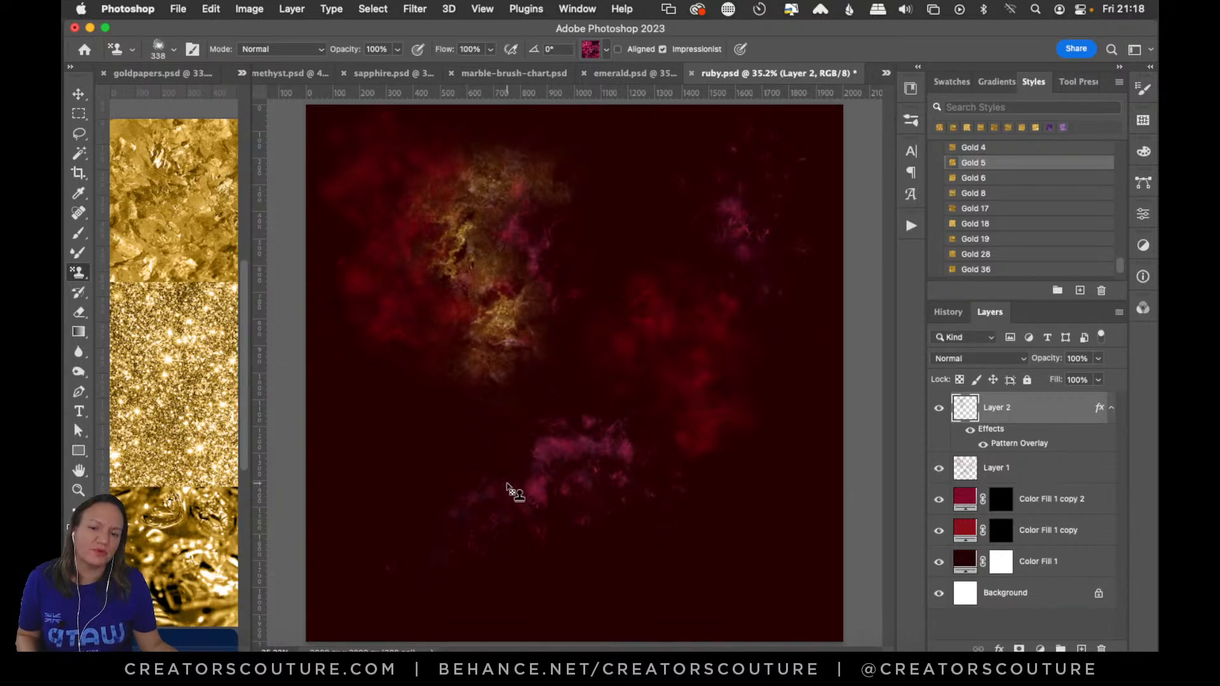
{"action": "key", "text": "super+z"}
{"action": "mouse_move", "coordinate": [523, 169]}
{"action": "left_mouse_down"}
{"action": "mouse_move", "coordinate": [464, 196]}
{"action": "mouse_move", "coordinate": [482, 258]}
{"action": "mouse_move", "coordinate": [456, 319]}
{"action": "mouse_move", "coordinate": [465, 515]}
{"action": "mouse_move", "coordinate": [426, 377]}
{"action": "mouse_move", "coordinate": [375, 366]}
{"action": "left_mouse_up"}
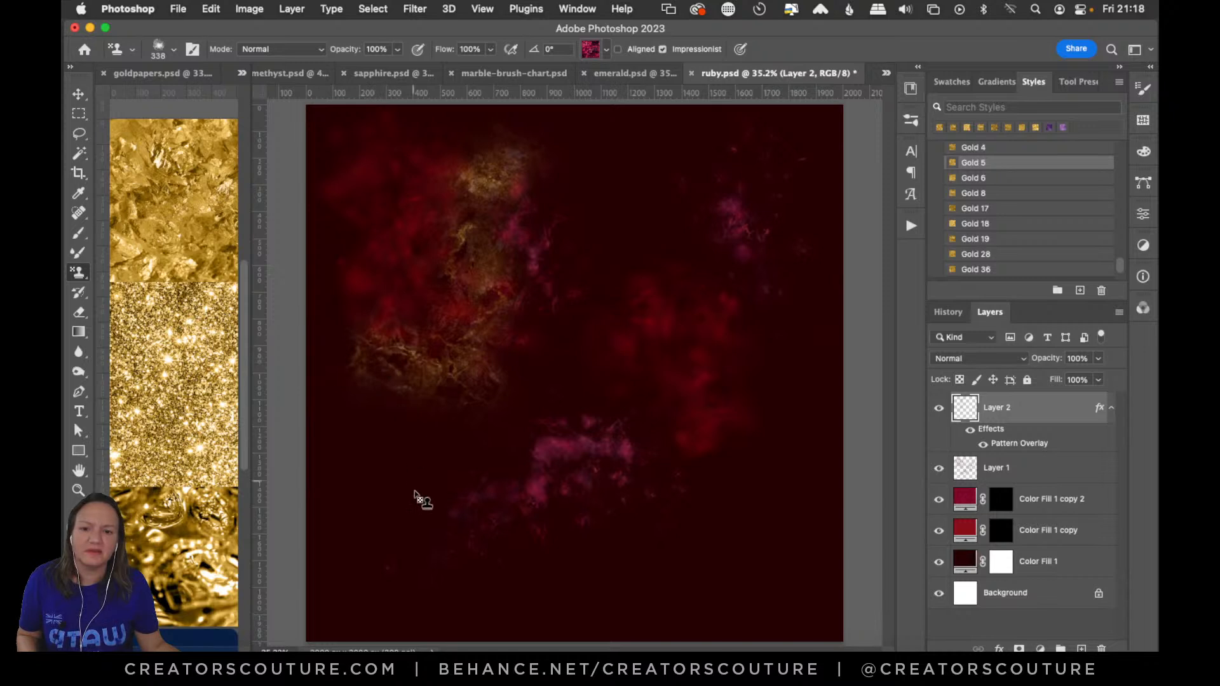
Paint a gold stroke from the right-hand red cloud's outer edge down to the lower centre, undoing the first attempt
{"action": "mouse_move", "coordinate": [782, 382]}
{"action": "left_mouse_down"}
{"action": "mouse_move", "coordinate": [728, 463]}
{"action": "mouse_move", "coordinate": [648, 531]}
{"action": "left_mouse_up"}
{"action": "key", "text": "super+z"}
{"action": "mouse_move", "coordinate": [766, 356]}
{"action": "left_mouse_down"}
{"action": "mouse_move", "coordinate": [757, 464]}
{"action": "mouse_move", "coordinate": [667, 509]}
{"action": "mouse_move", "coordinate": [568, 585]}
{"action": "left_mouse_up"}
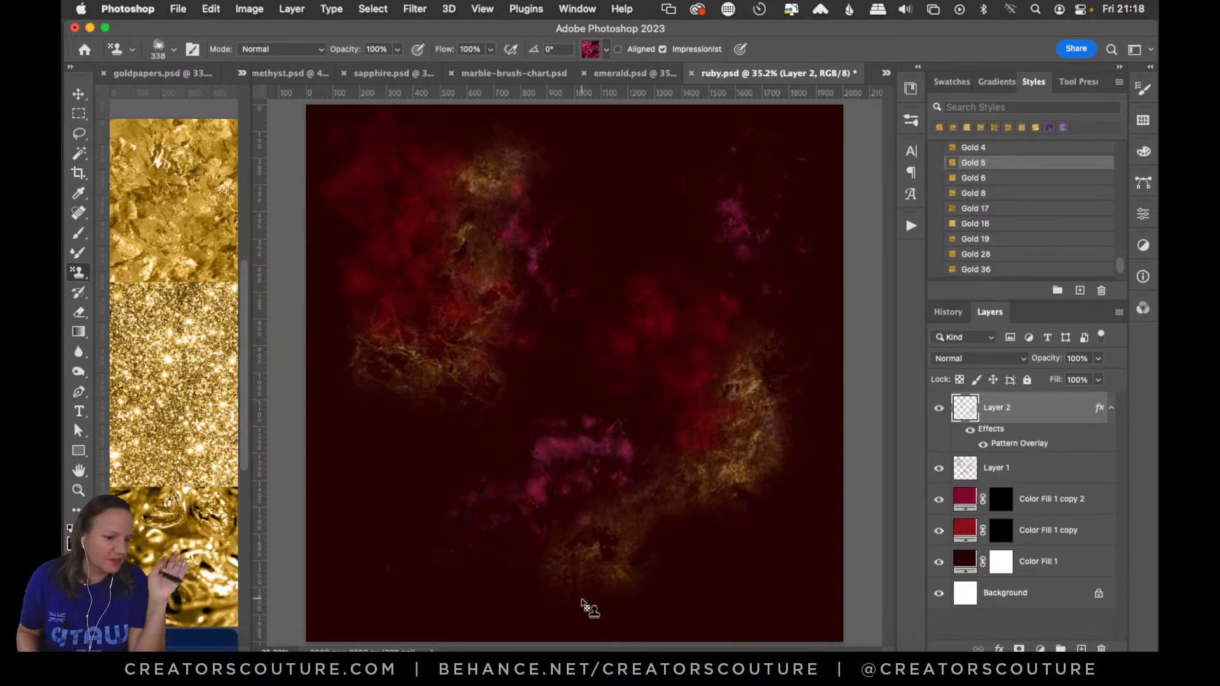
{"action": "left_click", "coordinate": [912, 120]}
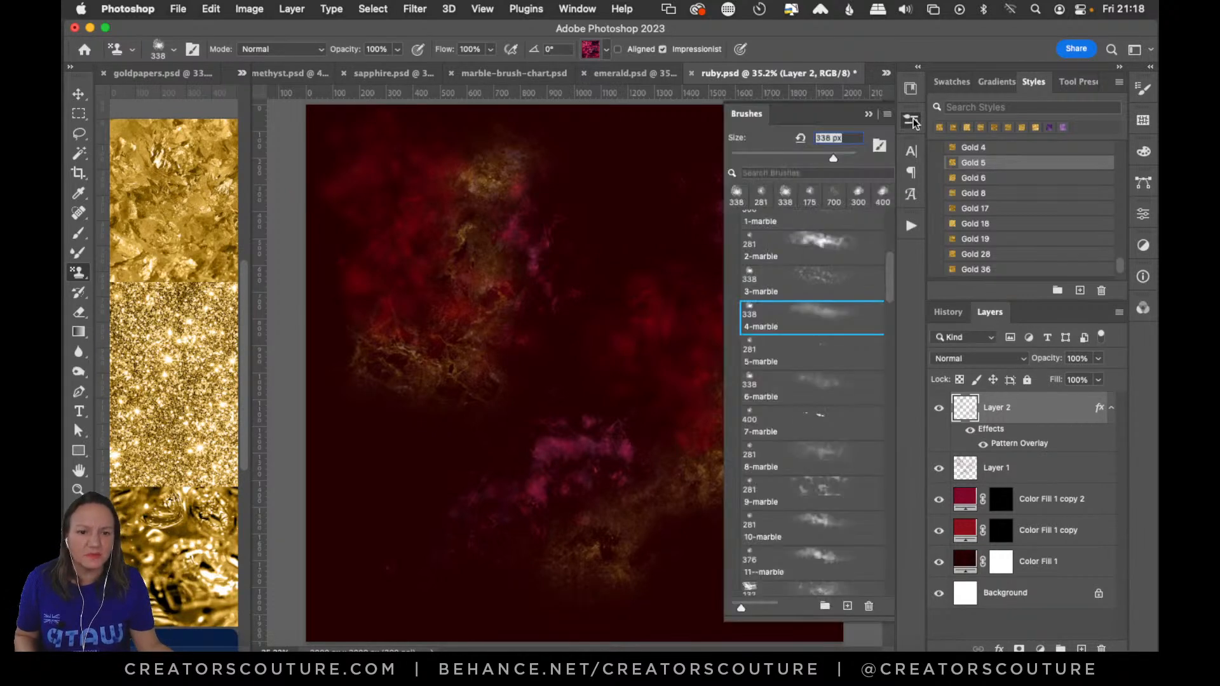
{"action": "left_click", "coordinate": [913, 117]}
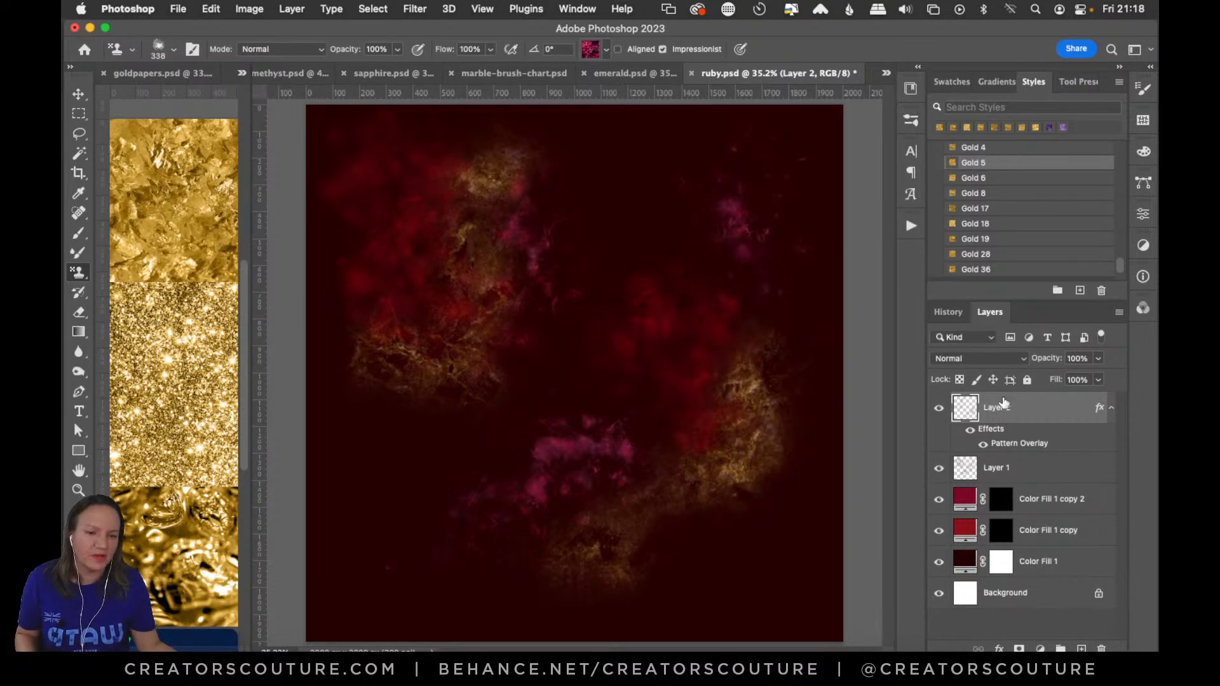
Duplicate Layer 2 as an empty gold-styled layer and pick the 338 px 3-marble brush for a trial stroke
{"action": "key", "text": "super+j"}
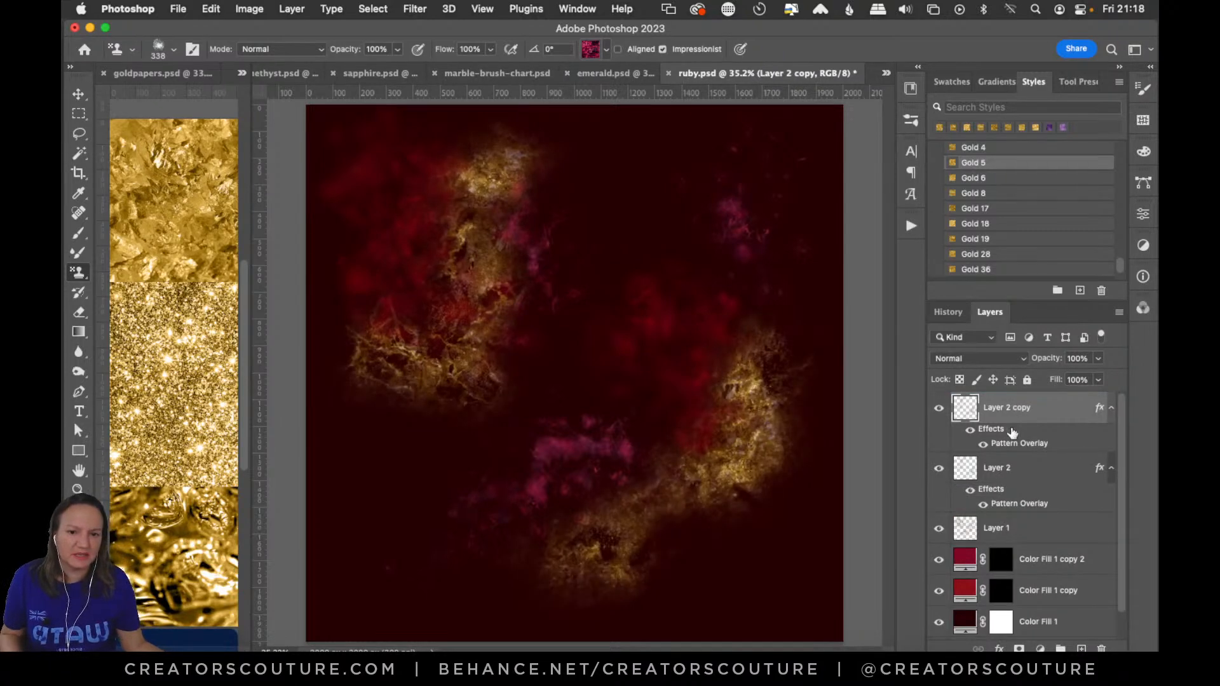
{"action": "left_click", "coordinate": [912, 117]}
{"action": "left_click", "coordinate": [778, 280]}
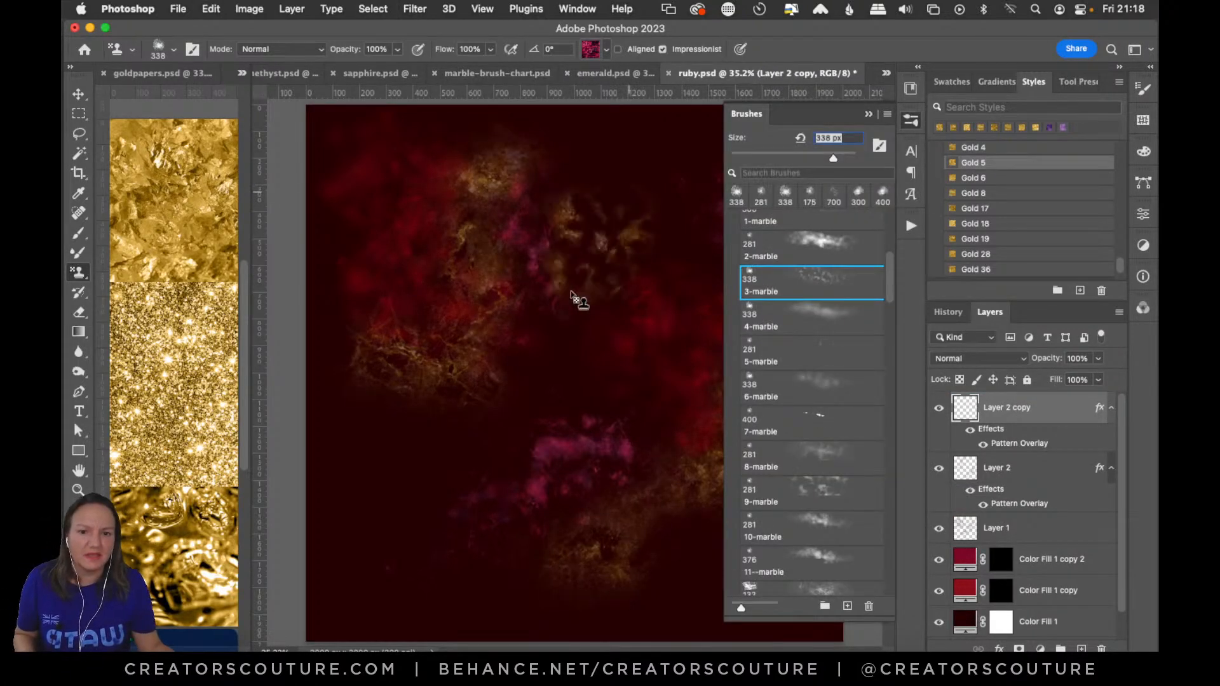
Try a gold stroke on Layer 2 copy with the 150 px 10-galaxy brush from PS Galaxy Brushes, undoing it
{"action": "mouse_move", "coordinate": [890, 283]}
{"action": "left_mouse_down"}
{"action": "mouse_move", "coordinate": [891, 261]}
{"action": "mouse_move", "coordinate": [856, 440]}
{"action": "left_mouse_up"}
{"action": "scroll", "coordinate": [858, 435], "scroll_direction": "up", "scroll_amount": 3}
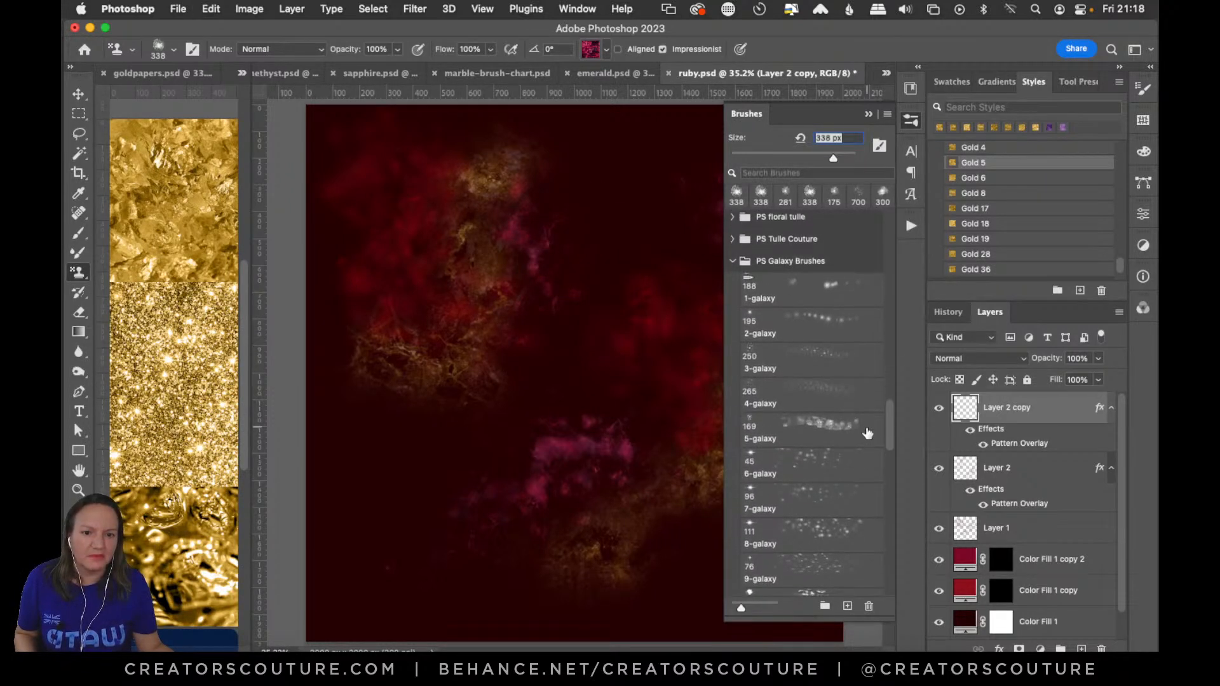
{"action": "scroll", "coordinate": [845, 445], "scroll_direction": "down", "scroll_amount": 3}
{"action": "left_click", "coordinate": [808, 497]}
{"action": "mouse_move", "coordinate": [587, 229]}
{"action": "left_mouse_down"}
{"action": "mouse_move", "coordinate": [557, 197]}
{"action": "mouse_move", "coordinate": [510, 258]}
{"action": "mouse_move", "coordinate": [474, 378]}
{"action": "left_mouse_up"}
{"action": "key", "text": "super+z"}
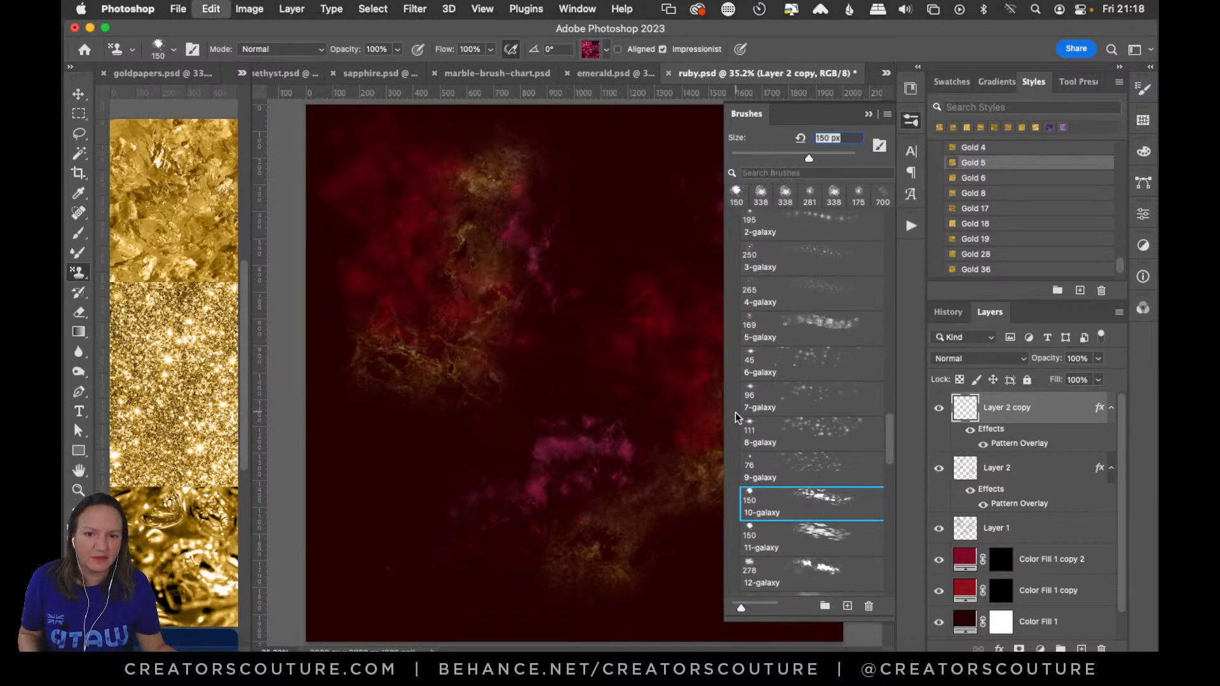
Try gold strokes beside the upper-left cloud on Layer 2 copy with the 34 px 14-galaxy brush, undoing each one
{"action": "scroll", "coordinate": [858, 413], "scroll_direction": "down", "scroll_amount": 5}
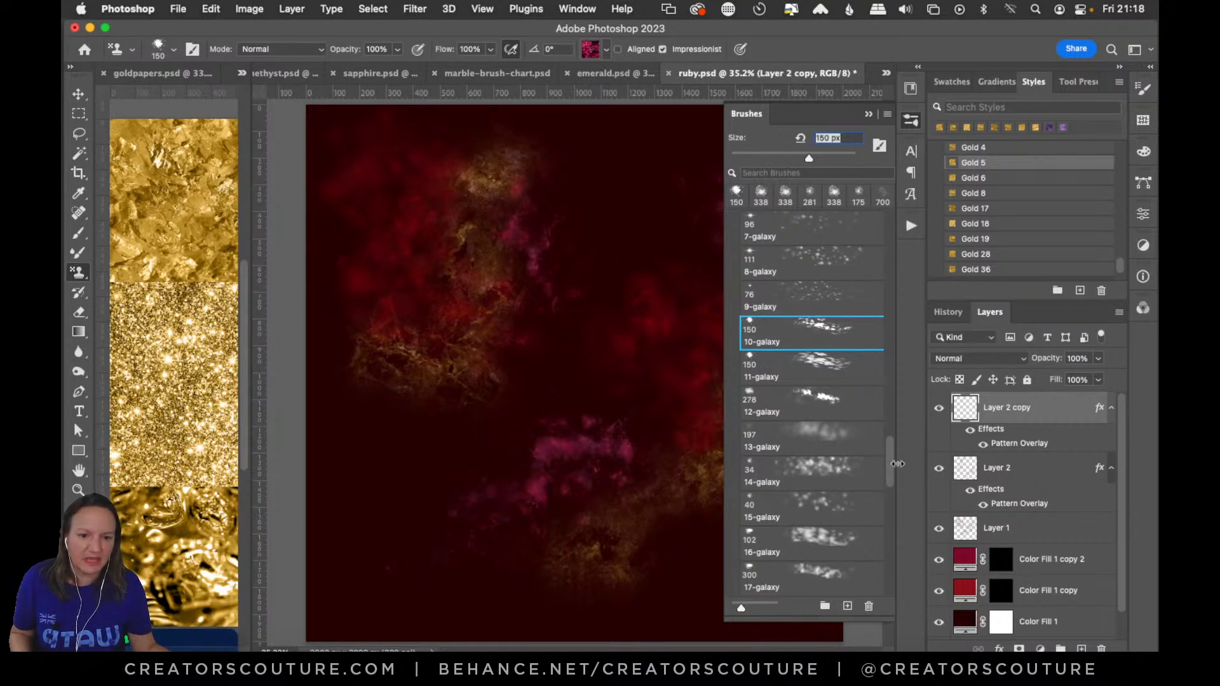
{"action": "scroll", "coordinate": [858, 432], "scroll_direction": "down", "scroll_amount": 3}
{"action": "left_click", "coordinate": [818, 389]}
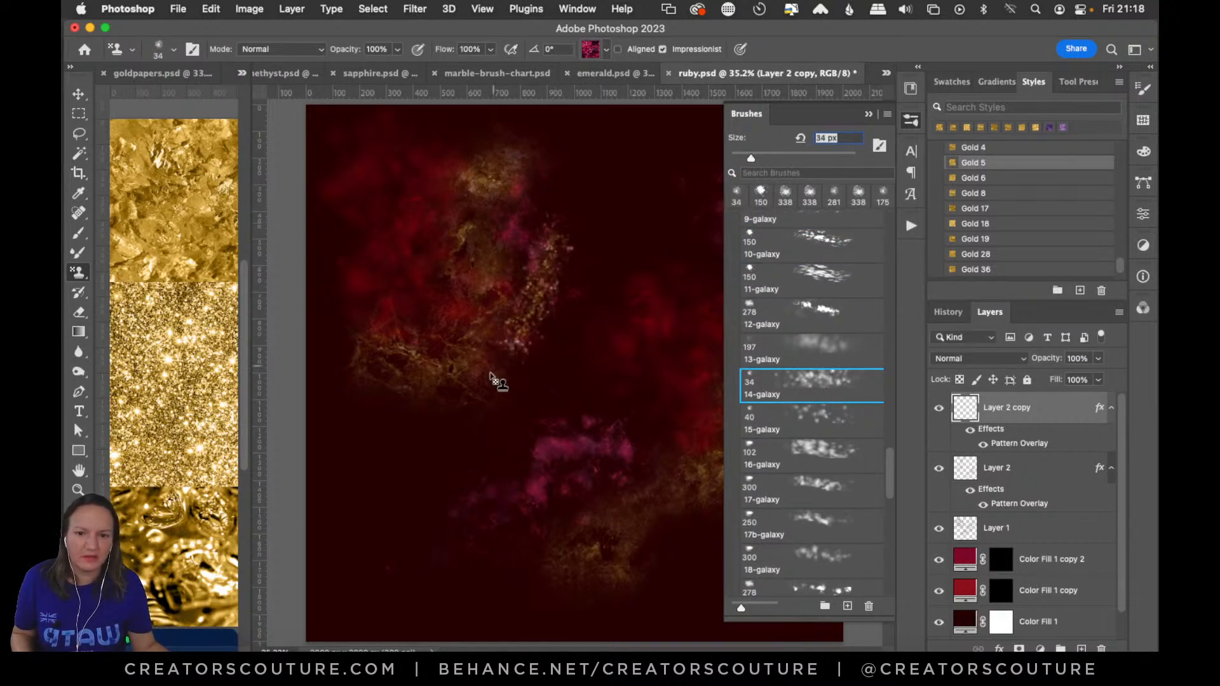
{"action": "left_click_drag", "start_coordinate": [477, 351], "coordinate": [439, 439]}
{"action": "key", "text": "super+z"}
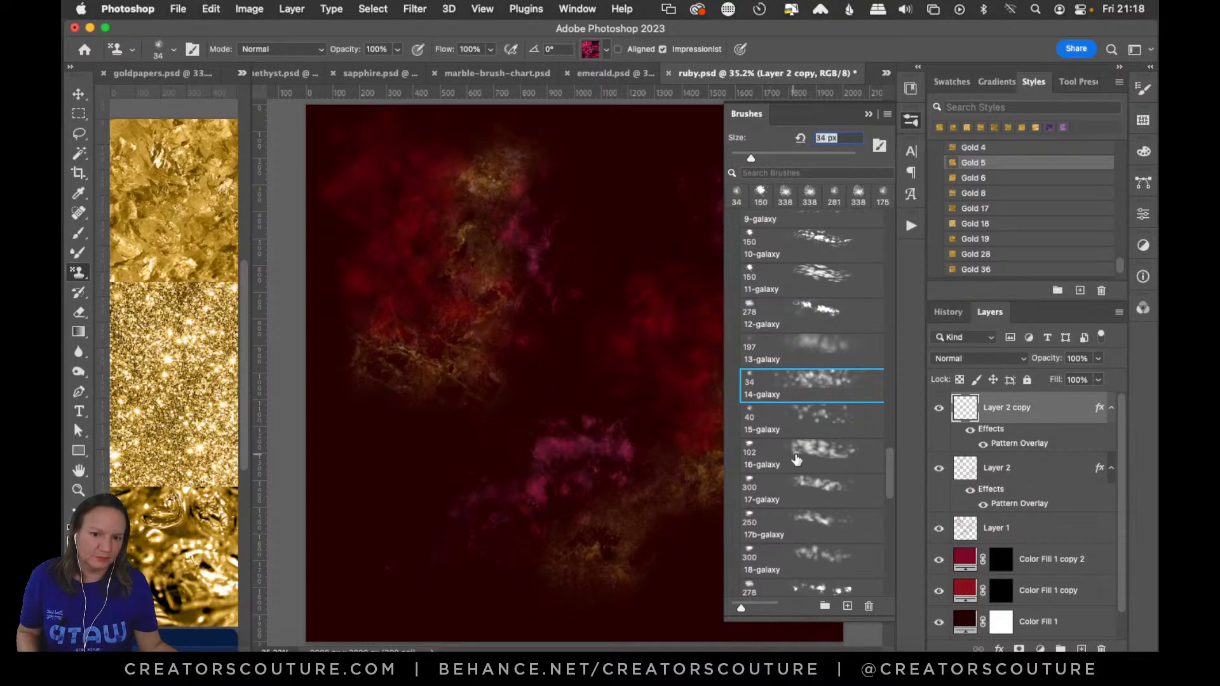
{"action": "left_click_drag", "start_coordinate": [467, 295], "coordinate": [331, 521]}
{"action": "key", "text": "super+z"}
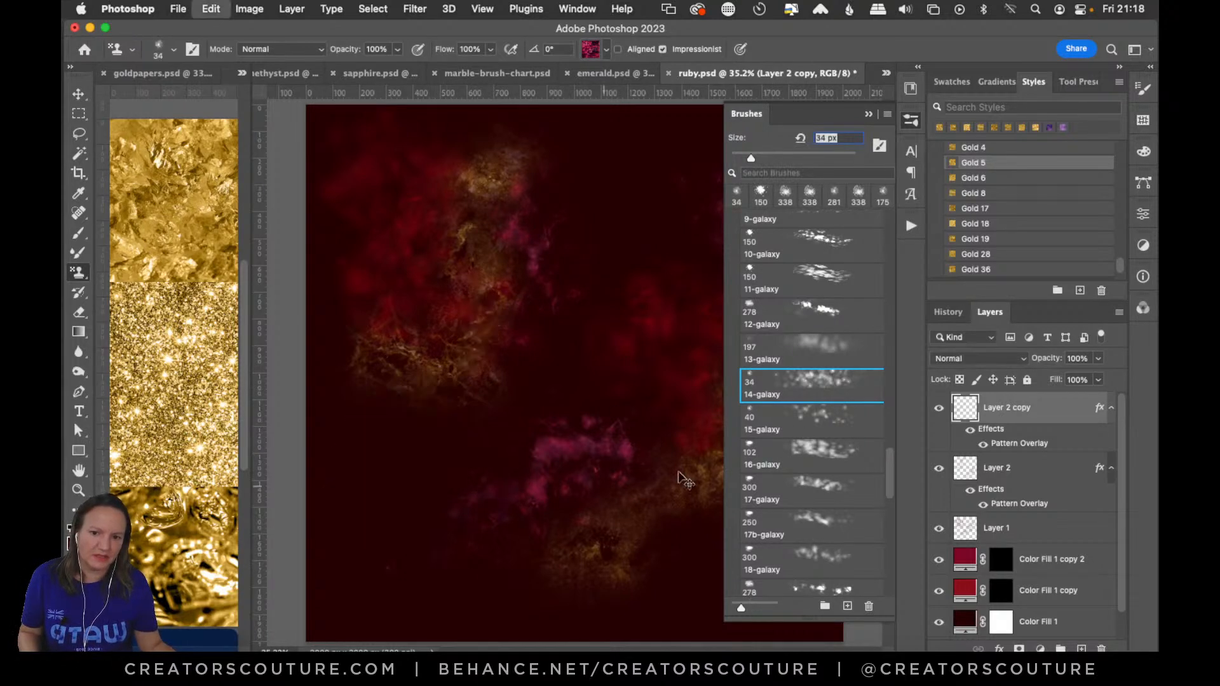
Try gold strokes with the 278 px 19-galaxy brush beside the upper-left cloud and over the right-hand cloud, undoing them
{"action": "left_click", "coordinate": [779, 420]}
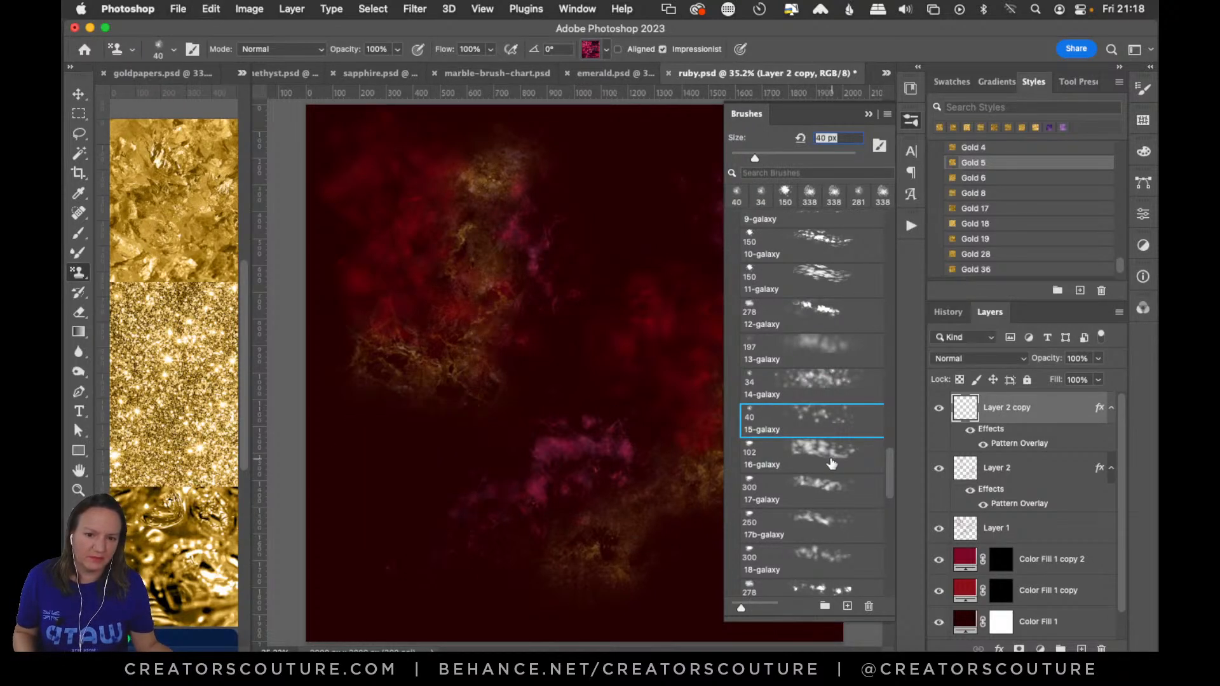
{"action": "scroll", "coordinate": [888, 484], "scroll_direction": "down", "scroll_amount": 8}
{"action": "left_click", "coordinate": [812, 346]}
{"action": "mouse_move", "coordinate": [532, 252]}
{"action": "left_mouse_down"}
{"action": "mouse_move", "coordinate": [442, 420]}
{"action": "mouse_move", "coordinate": [421, 493]}
{"action": "mouse_move", "coordinate": [444, 580]}
{"action": "left_mouse_up"}
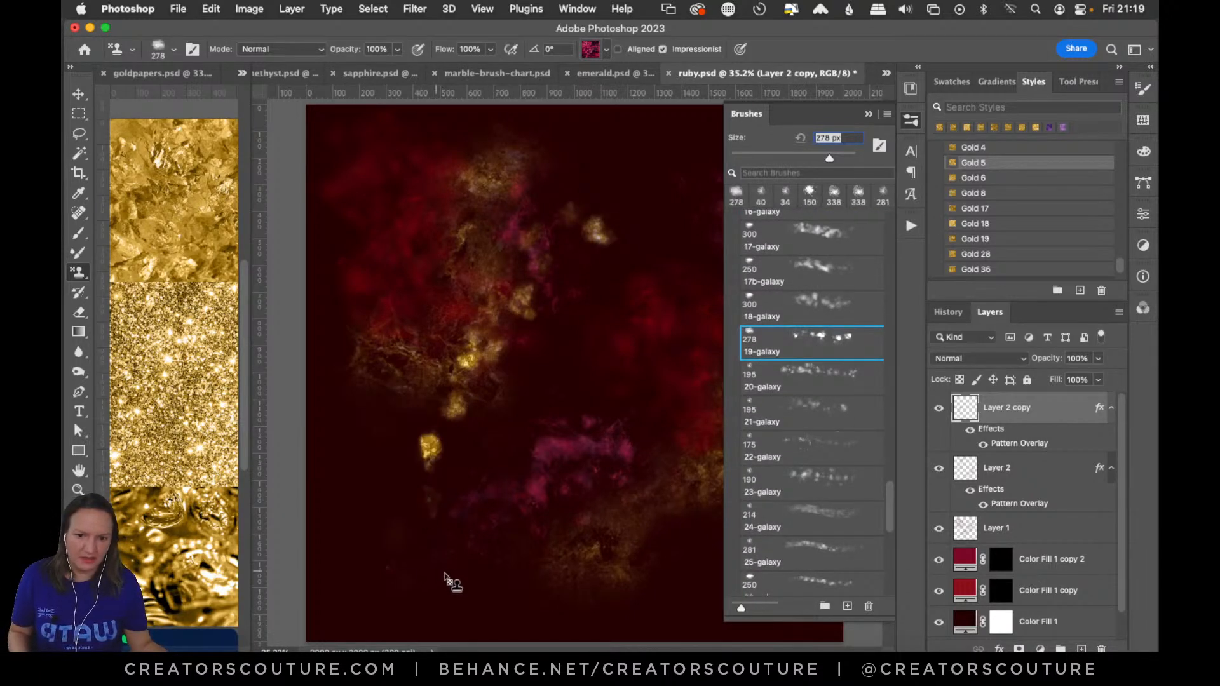
{"action": "left_click", "coordinate": [910, 119]}
{"action": "mouse_move", "coordinate": [757, 216]}
{"action": "left_mouse_down"}
{"action": "mouse_move", "coordinate": [740, 186]}
{"action": "mouse_move", "coordinate": [691, 275]}
{"action": "mouse_move", "coordinate": [619, 283]}
{"action": "mouse_move", "coordinate": [552, 314]}
{"action": "mouse_move", "coordinate": [566, 441]}
{"action": "left_mouse_up"}
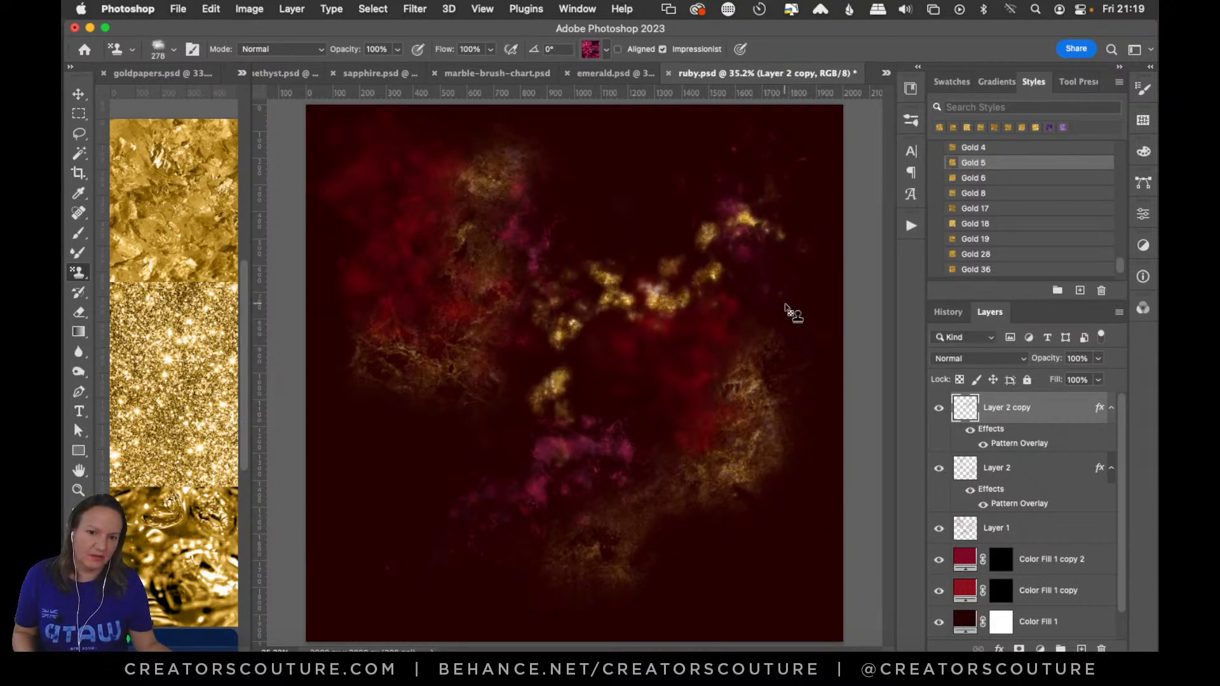
{"action": "key", "text": "super+z"}
{"action": "mouse_move", "coordinate": [780, 240]}
{"action": "left_mouse_down"}
{"action": "mouse_move", "coordinate": [765, 335]}
{"action": "mouse_move", "coordinate": [663, 456]}
{"action": "left_mouse_up"}
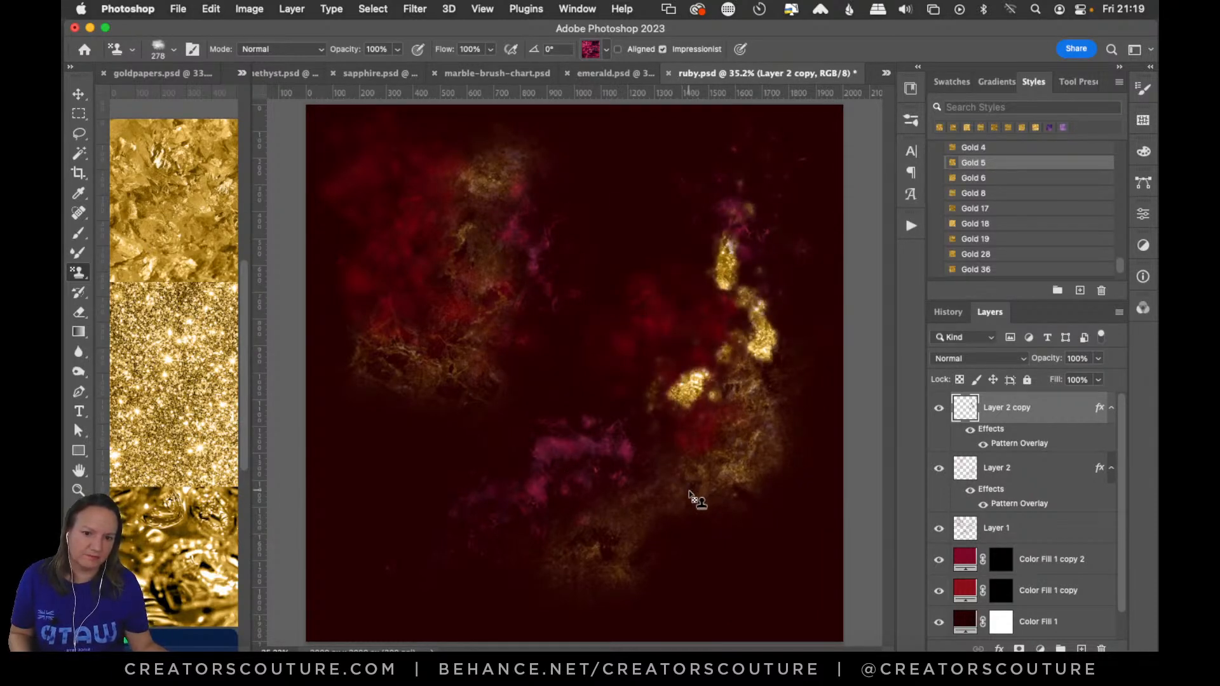
{"action": "key", "text": "super+z"}
Try the 195 px 20-galaxy brush for gold strokes in the centre of the canvas, undoing each attempt
{"action": "left_click", "coordinate": [910, 120]}
{"action": "left_click", "coordinate": [812, 378]}
{"action": "left_click_drag", "start_coordinate": [607, 356], "coordinate": [553, 416]}
{"action": "key", "text": "super+z"}
{"action": "left_click_drag", "start_coordinate": [541, 373], "coordinate": [518, 441]}
{"action": "key", "text": "super+z"}
{"action": "mouse_move", "coordinate": [565, 341]}
{"action": "left_mouse_down"}
{"action": "mouse_move", "coordinate": [555, 417]}
{"action": "mouse_move", "coordinate": [566, 471]}
{"action": "left_mouse_up"}
{"action": "key", "text": "super+z"}
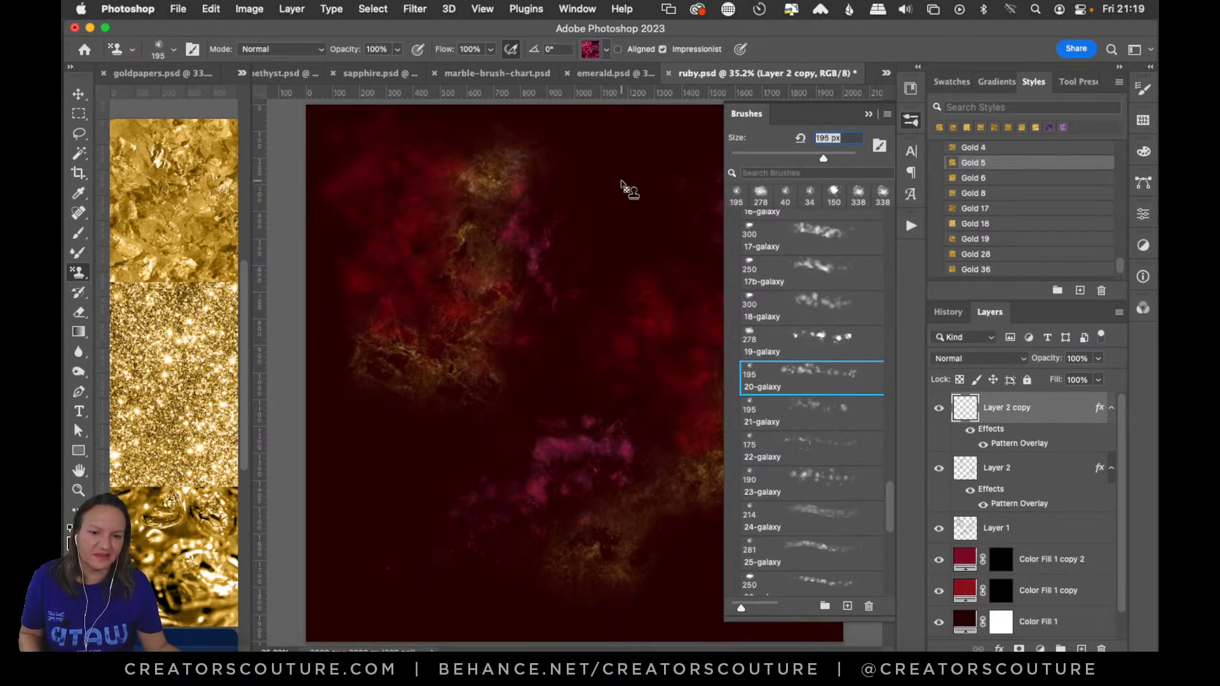
Try more 20-galaxy strokes from the upper centre to the lower edge of the upper-left cloud, undoing each one
{"action": "mouse_move", "coordinate": [644, 194]}
{"action": "left_mouse_down"}
{"action": "mouse_move", "coordinate": [591, 309]}
{"action": "mouse_move", "coordinate": [613, 378]}
{"action": "left_mouse_up"}
{"action": "key", "text": "super+z"}
{"action": "left_click_drag", "start_coordinate": [633, 172], "coordinate": [572, 299]}
{"action": "key", "text": "super+z"}
{"action": "left_click_drag", "start_coordinate": [501, 323], "coordinate": [416, 384]}
{"action": "key", "text": "super+z"}
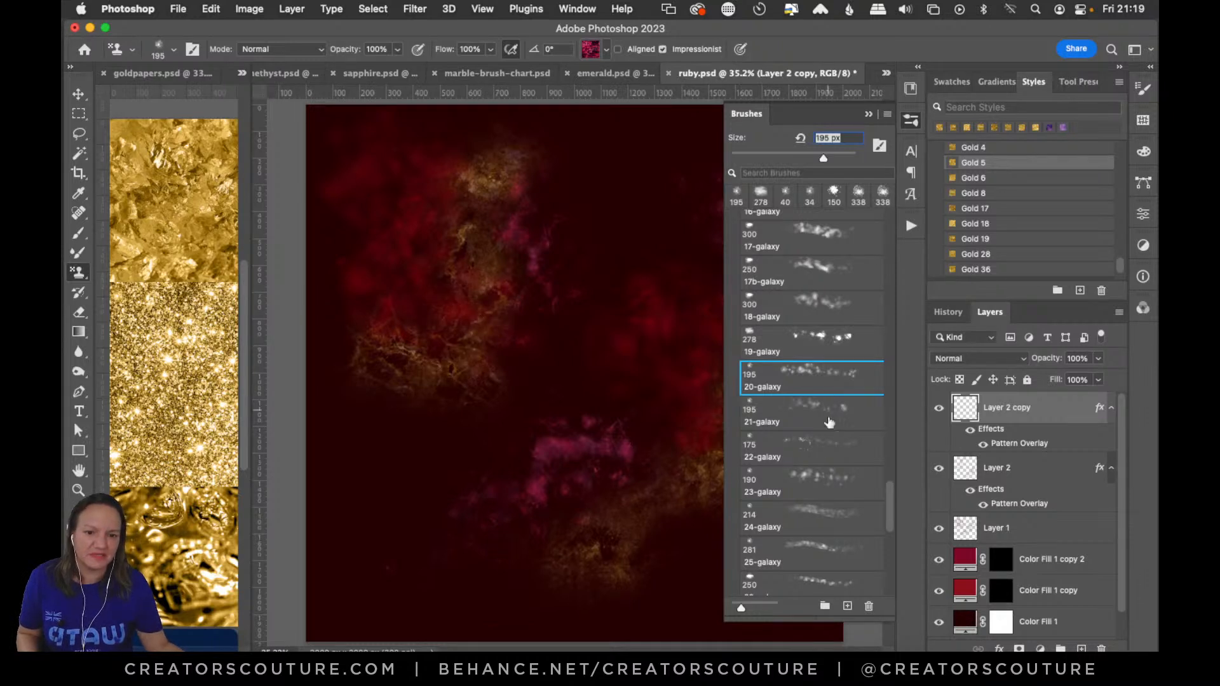
Try gold strokes below the upper-left cloud with the 195 px 21-galaxy and 175 px 22-galaxy brushes, undoing them
{"action": "left_click", "coordinate": [812, 420]}
{"action": "mouse_move", "coordinate": [417, 417]}
{"action": "left_mouse_down"}
{"action": "mouse_move", "coordinate": [502, 302]}
{"action": "mouse_move", "coordinate": [534, 237]}
{"action": "mouse_move", "coordinate": [600, 227]}
{"action": "mouse_move", "coordinate": [483, 375]}
{"action": "left_mouse_up"}
{"action": "key", "text": "super+z"}
{"action": "left_click", "coordinate": [789, 443]}
{"action": "key", "text": "super+z"}
{"action": "left_click_drag", "start_coordinate": [539, 314], "coordinate": [414, 454]}
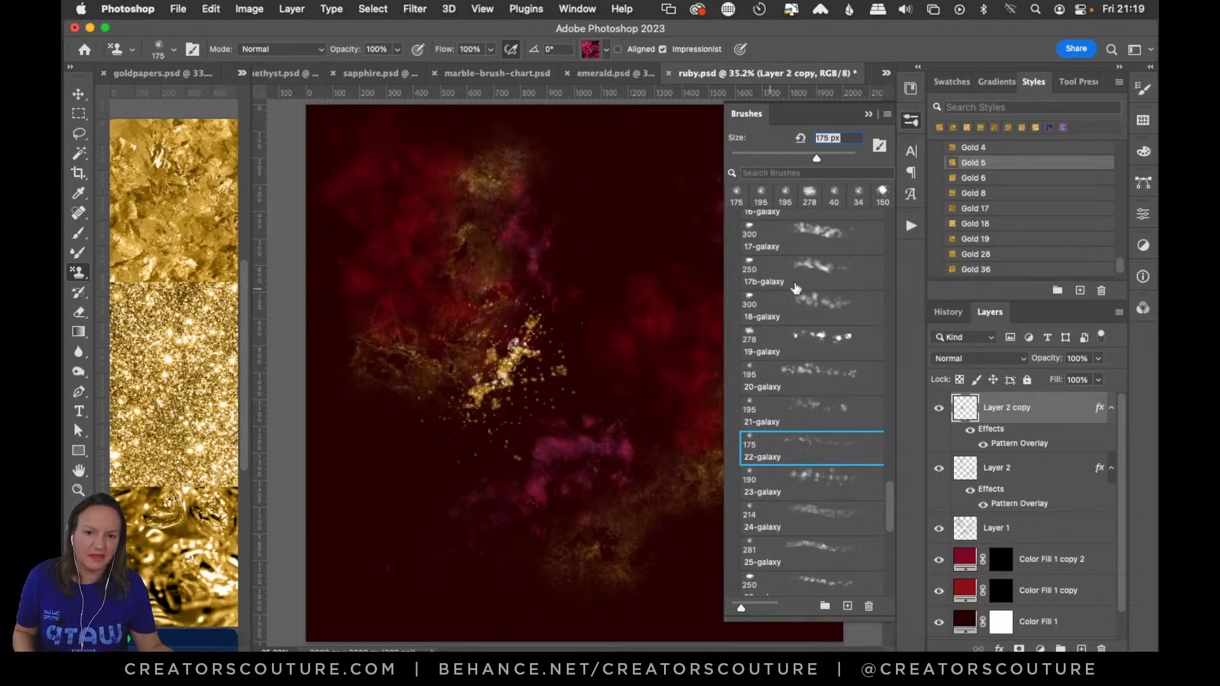
{"action": "key", "text": "super+z"}
Try gold strokes with the 190 px 23-galaxy and 57 px Magical-Meteor-Sparkle brushes, undoing both
{"action": "scroll", "coordinate": [892, 500], "scroll_direction": "down", "scroll_amount": 5}
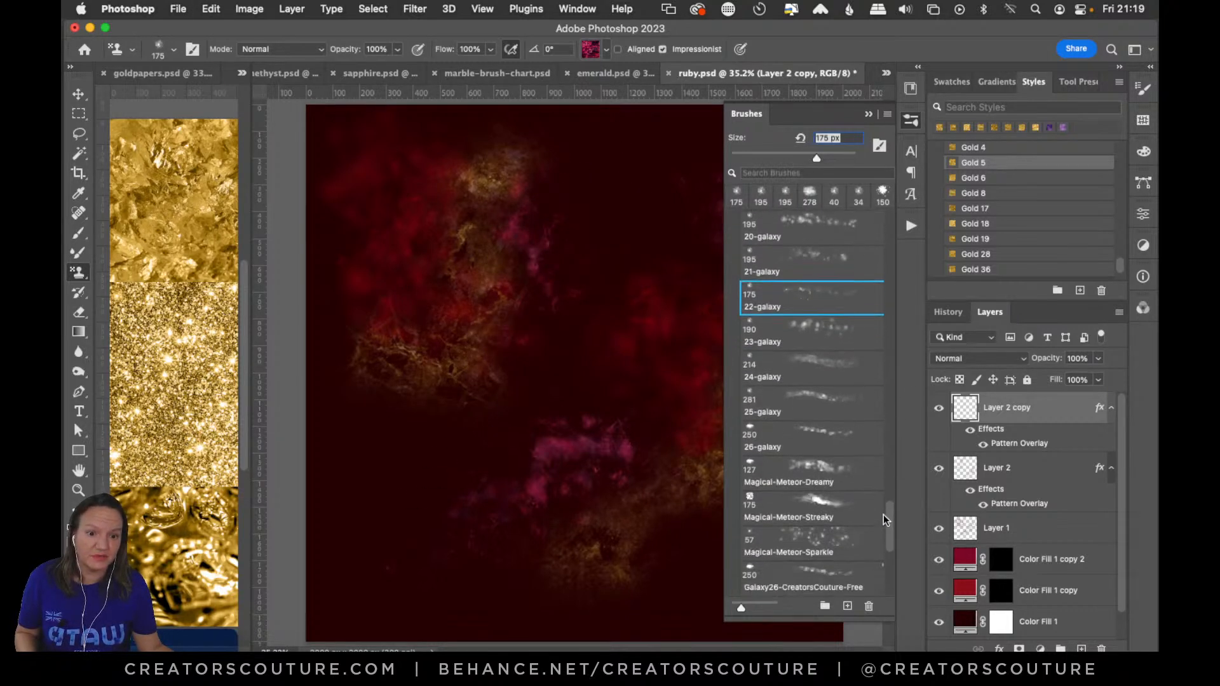
{"action": "left_click", "coordinate": [814, 337]}
{"action": "mouse_move", "coordinate": [576, 272]}
{"action": "left_mouse_down"}
{"action": "mouse_move", "coordinate": [533, 359]}
{"action": "mouse_move", "coordinate": [512, 470]}
{"action": "left_mouse_up"}
{"action": "key", "text": "super+z"}
{"action": "left_click", "coordinate": [804, 539]}
{"action": "mouse_move", "coordinate": [582, 203]}
{"action": "left_mouse_down"}
{"action": "mouse_move", "coordinate": [553, 242]}
{"action": "mouse_move", "coordinate": [499, 382]}
{"action": "left_mouse_up"}
{"action": "key", "text": "super+z"}
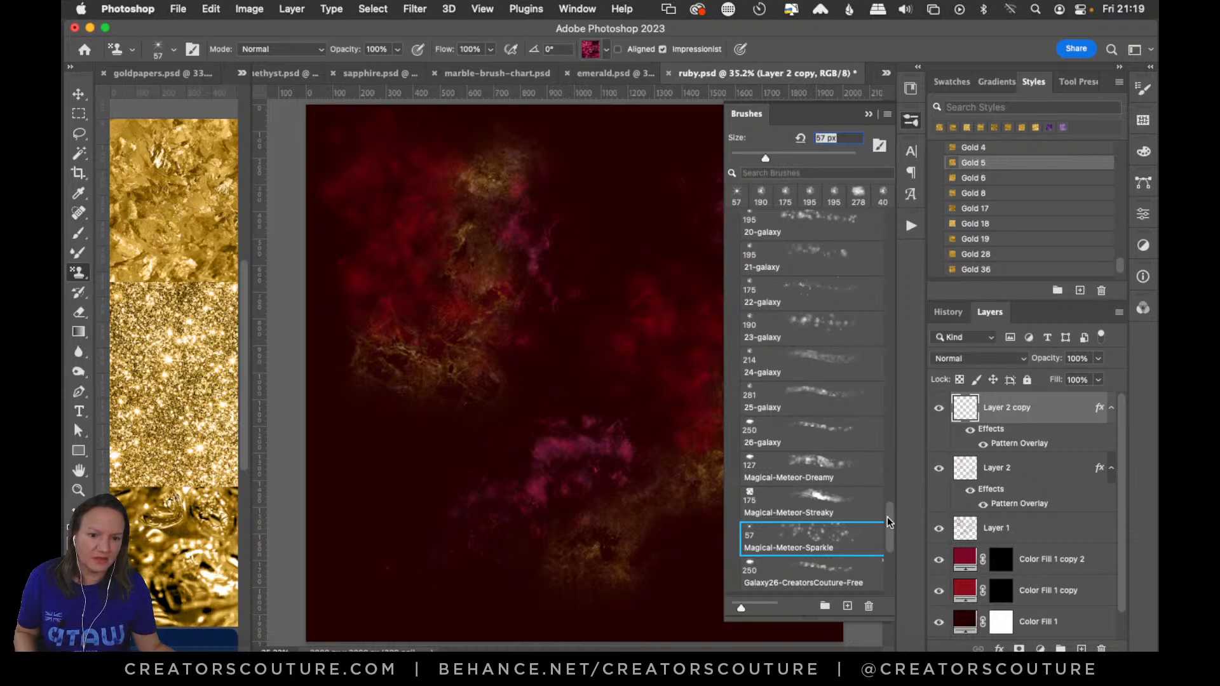
Return to the marble brushes and try gold vein strokes around the upper-left cloud with the 700 px 19-marble brush, undoing them
{"action": "scroll", "coordinate": [888, 520], "scroll_direction": "down", "scroll_amount": 6}
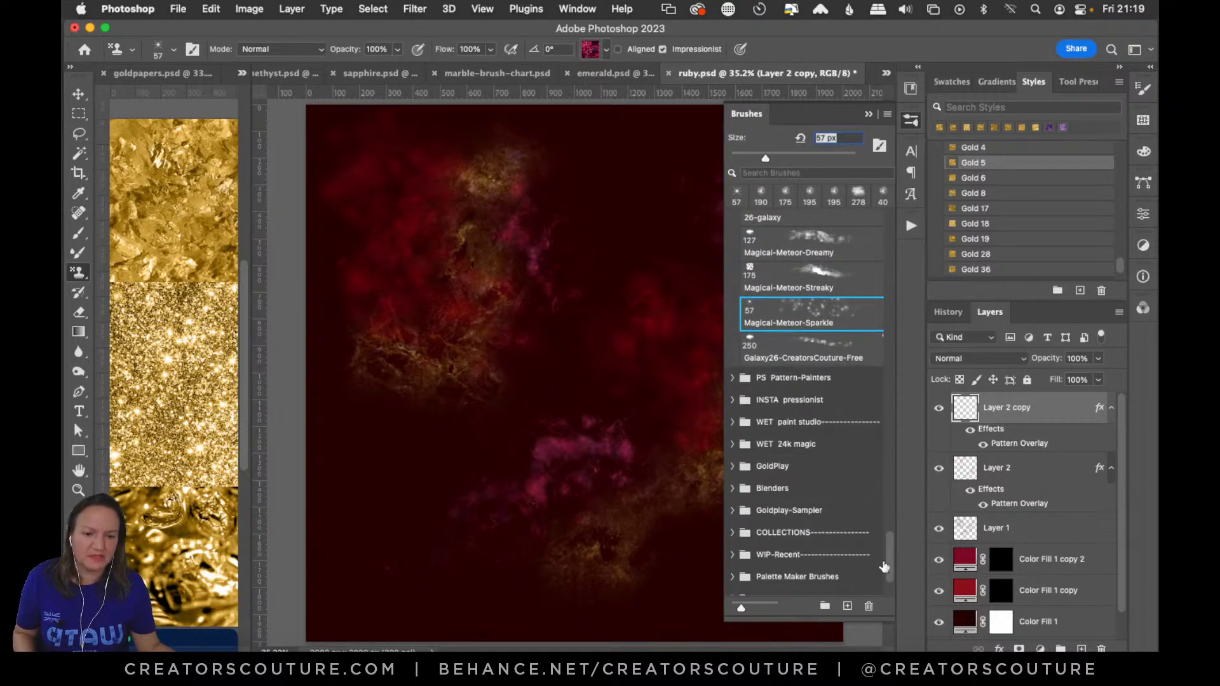
{"action": "mouse_move", "coordinate": [894, 563]}
{"action": "left_mouse_down"}
{"action": "mouse_move", "coordinate": [890, 320]}
{"action": "mouse_move", "coordinate": [917, 342]}
{"action": "left_mouse_up"}
{"action": "scroll", "coordinate": [811, 424], "scroll_direction": "down", "scroll_amount": 1}
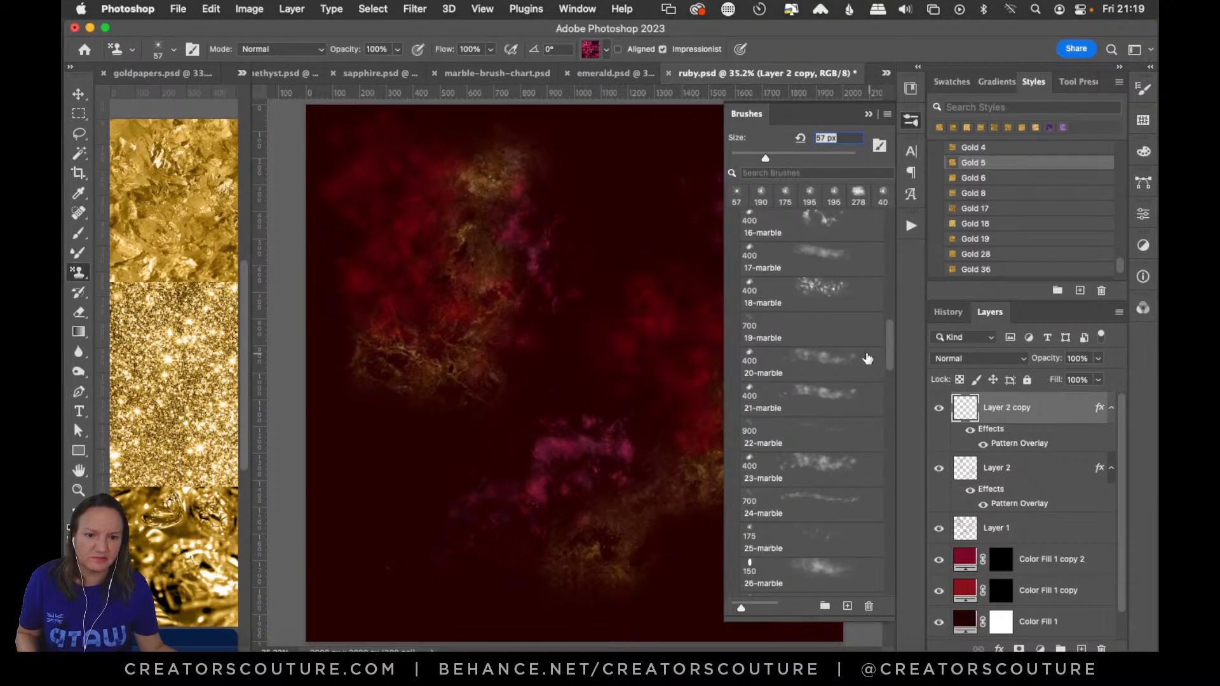
{"action": "left_click", "coordinate": [813, 329]}
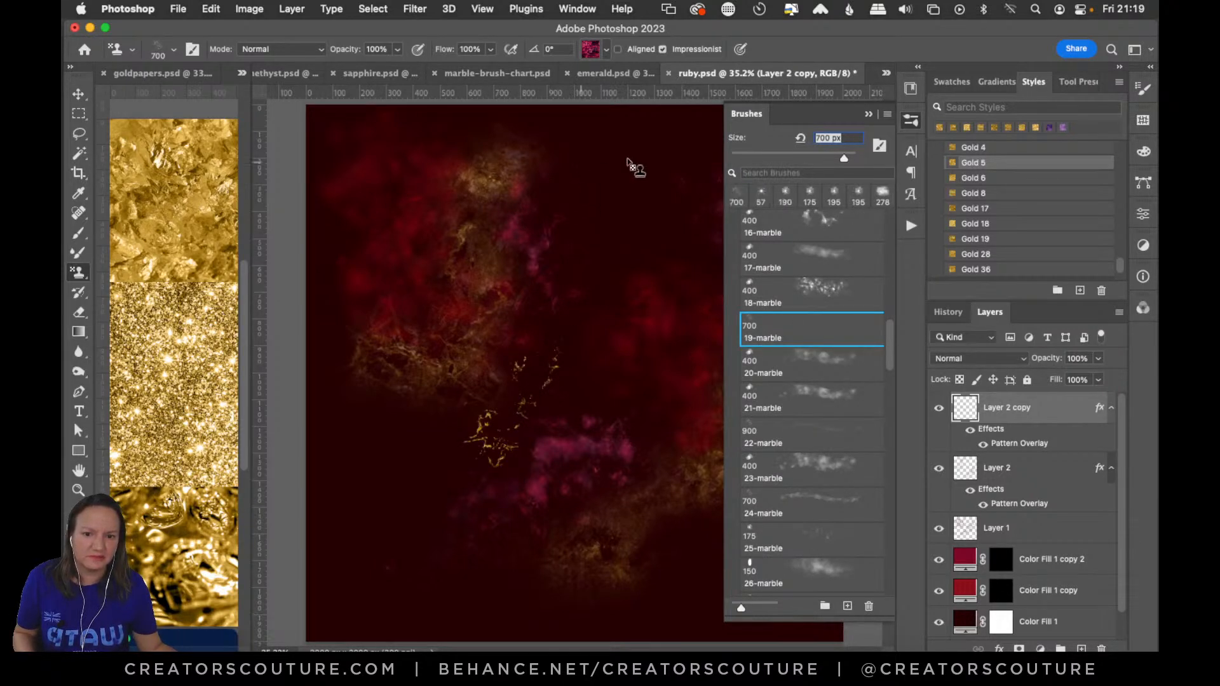
{"action": "left_click_drag", "start_coordinate": [459, 348], "coordinate": [405, 369]}
{"action": "left_click_drag", "start_coordinate": [459, 213], "coordinate": [525, 165]}
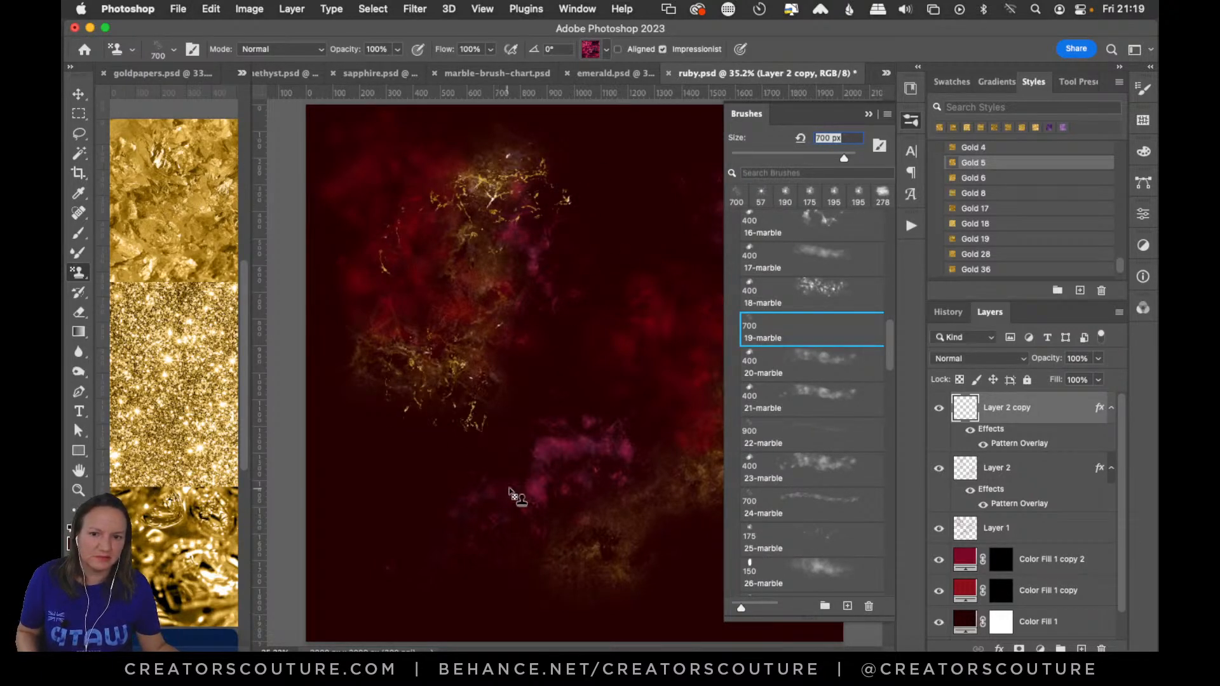
{"action": "key", "text": "super+z"}
{"action": "key", "text": "super+z"}
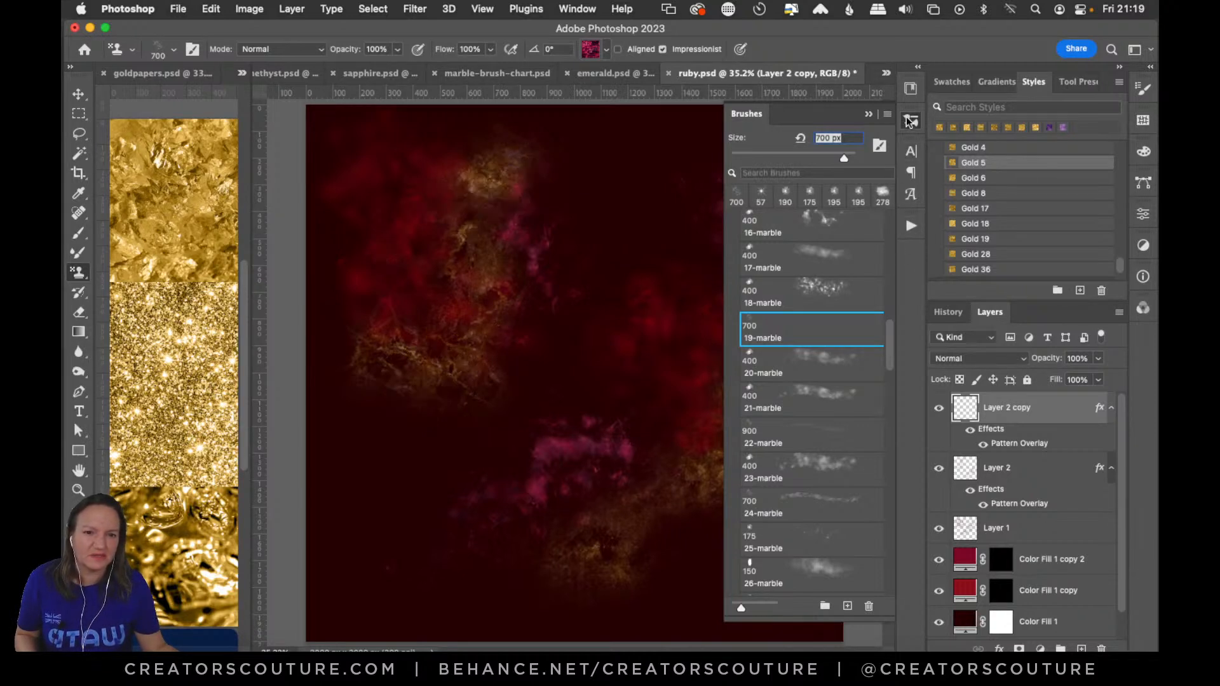
Try 19-marble gold veins over the right-hand cloud and along the upper-left cloud's lower-left edge, undoing all of them
{"action": "left_click", "coordinate": [911, 121]}
{"action": "left_click", "coordinate": [756, 360]}
{"action": "mouse_move", "coordinate": [820, 168]}
{"action": "left_mouse_down"}
{"action": "mouse_move", "coordinate": [689, 324]}
{"action": "mouse_move", "coordinate": [689, 430]}
{"action": "left_mouse_up"}
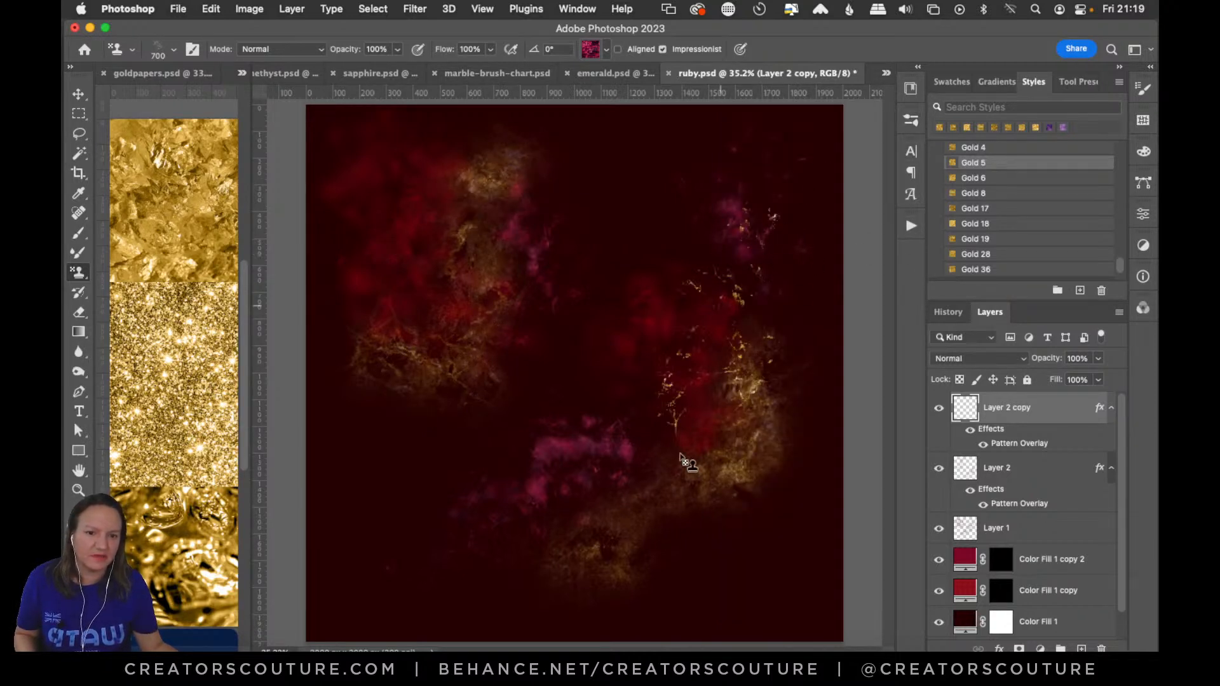
{"action": "mouse_move", "coordinate": [389, 408]}
{"action": "left_mouse_down"}
{"action": "mouse_move", "coordinate": [349, 486]}
{"action": "mouse_move", "coordinate": [410, 248]}
{"action": "left_mouse_up"}
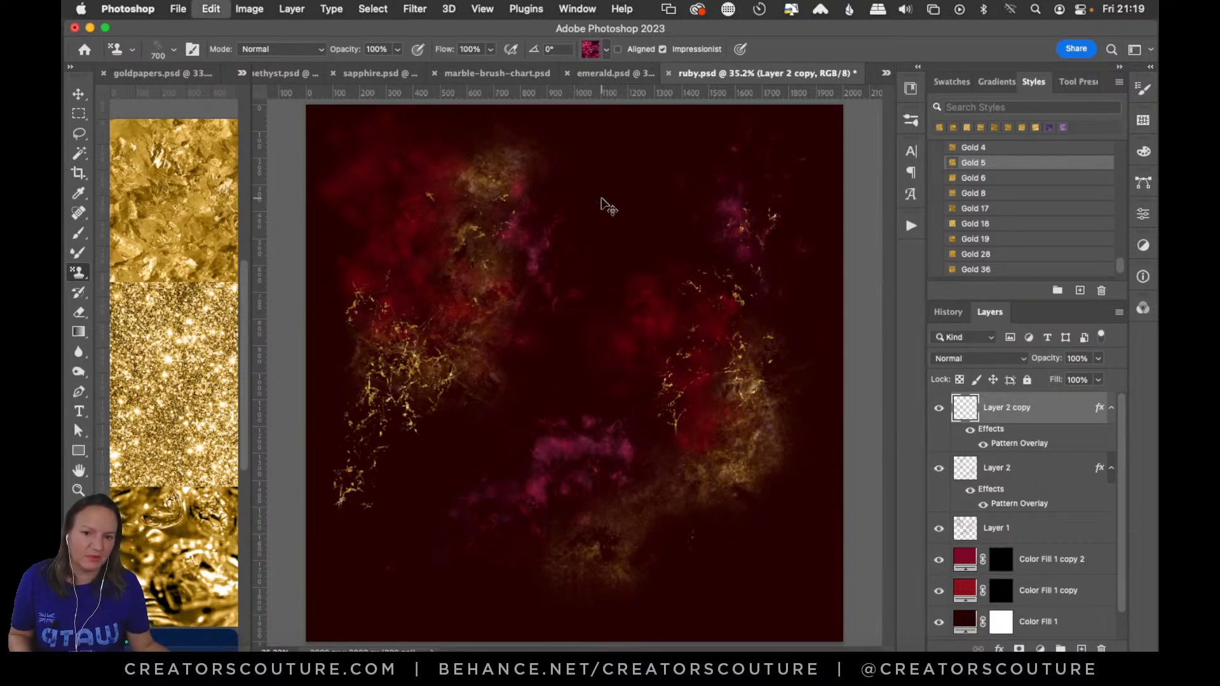
{"action": "key", "text": "super+z"}
{"action": "key", "text": "super+z"}
{"action": "key", "text": "super+z"}
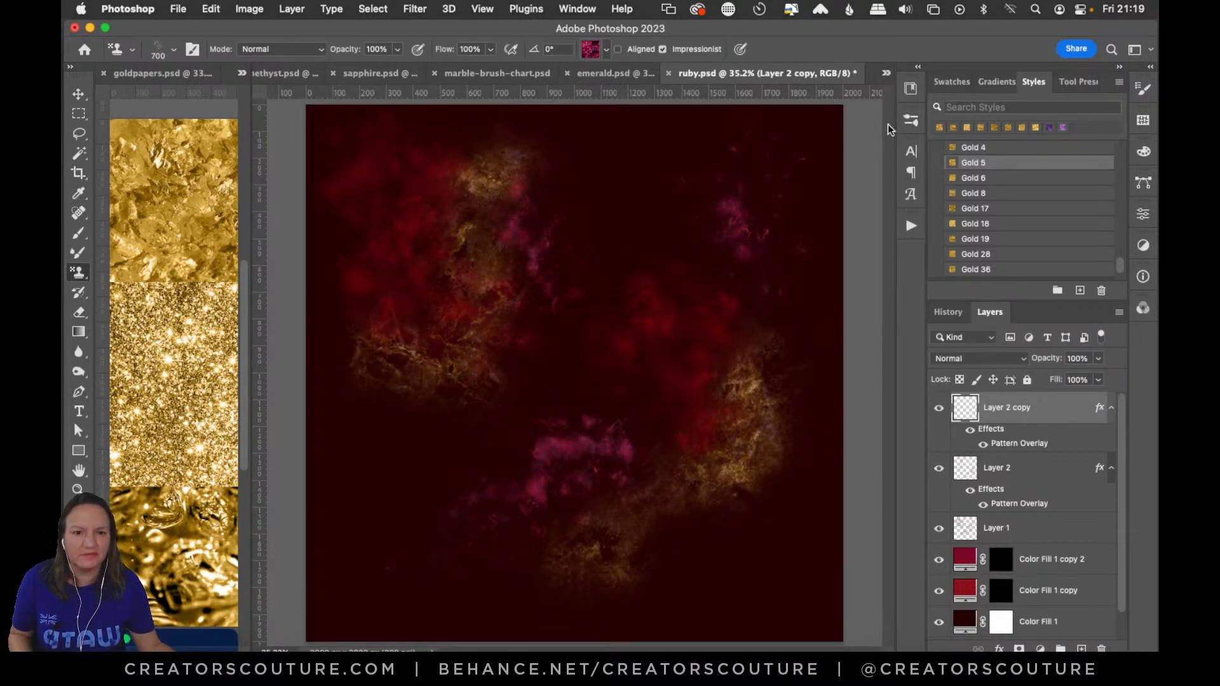
Try gold strokes with the 400 px 16-marble and 700 px 24-marble brushes, undoing both
{"action": "left_click", "coordinate": [912, 120]}
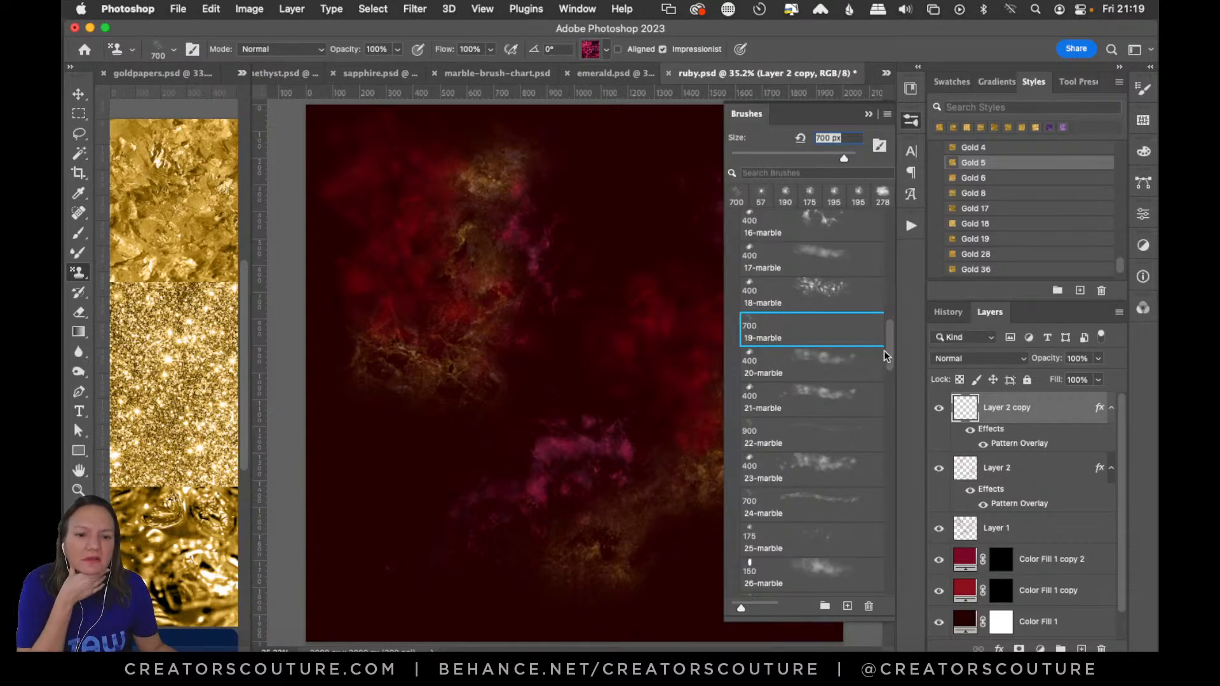
{"action": "left_click", "coordinate": [820, 229]}
{"action": "mouse_move", "coordinate": [506, 261]}
{"action": "left_mouse_down"}
{"action": "mouse_move", "coordinate": [497, 344]}
{"action": "mouse_move", "coordinate": [455, 434]}
{"action": "mouse_move", "coordinate": [483, 464]}
{"action": "left_mouse_up"}
{"action": "key", "text": "super+z"}
{"action": "left_click", "coordinate": [823, 512]}
{"action": "left_click_drag", "start_coordinate": [593, 369], "coordinate": [532, 572]}
{"action": "key", "text": "super+z"}
Pick the 900 px 22-marble brush and try gold vein strokes over and below the upper-left cloud, undoing them
{"action": "left_click", "coordinate": [809, 439]}
{"action": "mouse_move", "coordinate": [622, 395]}
{"action": "left_mouse_down"}
{"action": "mouse_move", "coordinate": [594, 527]}
{"action": "mouse_move", "coordinate": [613, 572]}
{"action": "left_mouse_up"}
{"action": "key", "text": "super+z"}
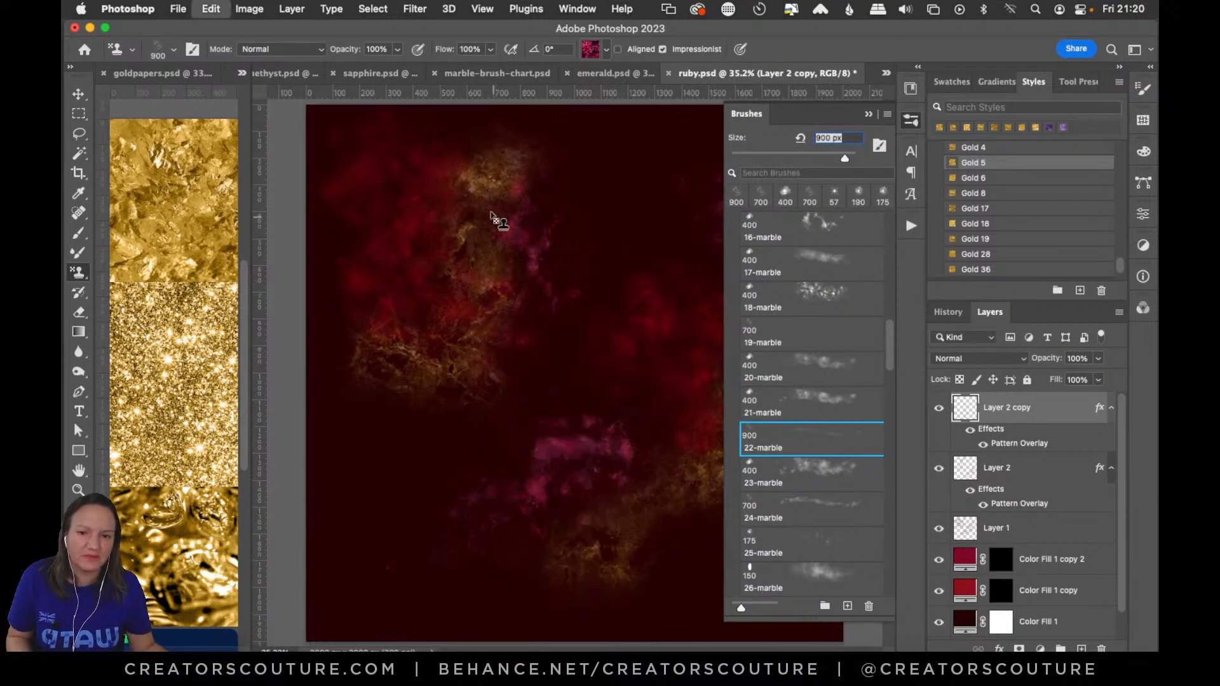
{"action": "mouse_move", "coordinate": [443, 499]}
{"action": "left_mouse_down"}
{"action": "mouse_move", "coordinate": [591, 172]}
{"action": "mouse_move", "coordinate": [487, 539]}
{"action": "left_mouse_up"}
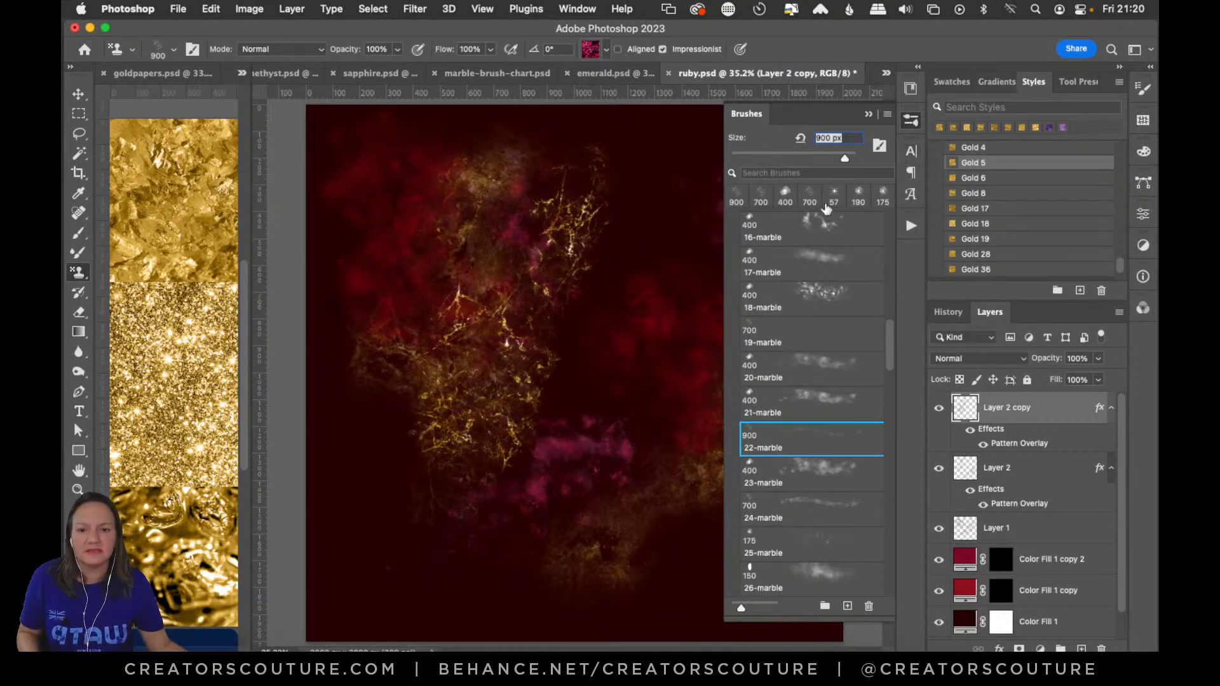
{"action": "left_click", "coordinate": [911, 120]}
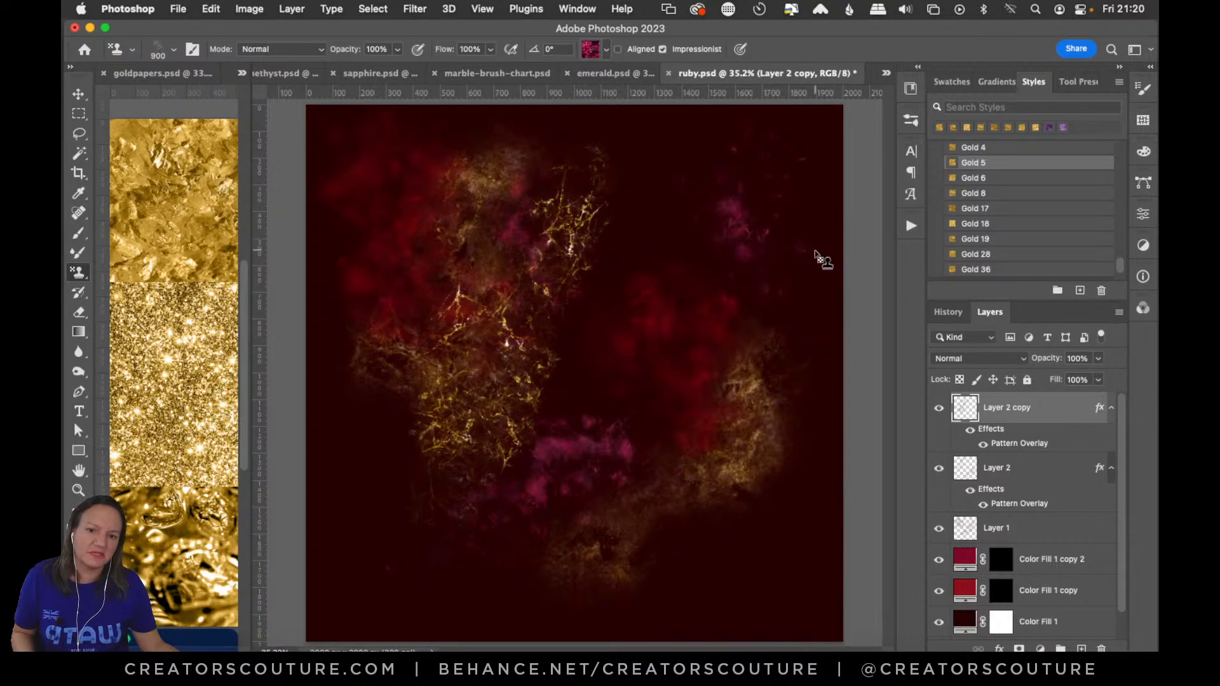
{"action": "key", "text": "super+z"}
Paint gold 22-marble veins down the right-hand cloud's outer edge and along the lower gold texture to the lower left, undoing unwanted strokes
{"action": "mouse_move", "coordinate": [818, 260]}
{"action": "left_mouse_down"}
{"action": "mouse_move", "coordinate": [753, 297]}
{"action": "mouse_move", "coordinate": [776, 398]}
{"action": "mouse_move", "coordinate": [752, 466]}
{"action": "mouse_move", "coordinate": [690, 536]}
{"action": "left_mouse_up"}
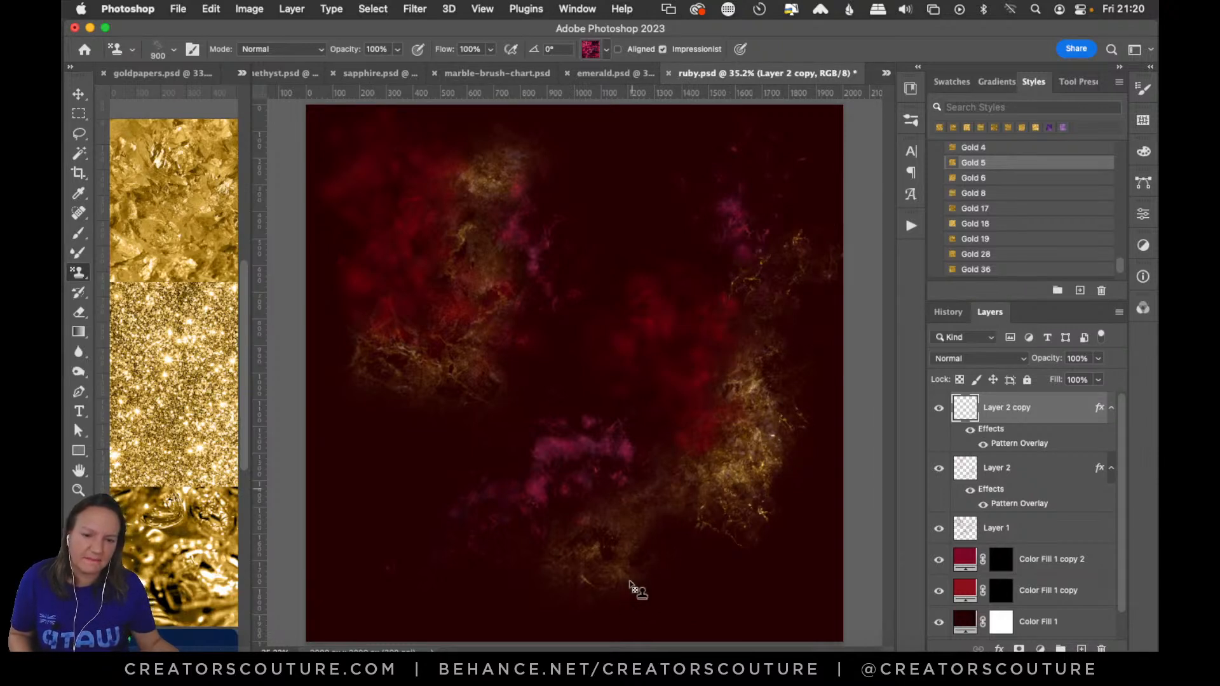
{"action": "left_click_drag", "start_coordinate": [682, 506], "coordinate": [640, 609]}
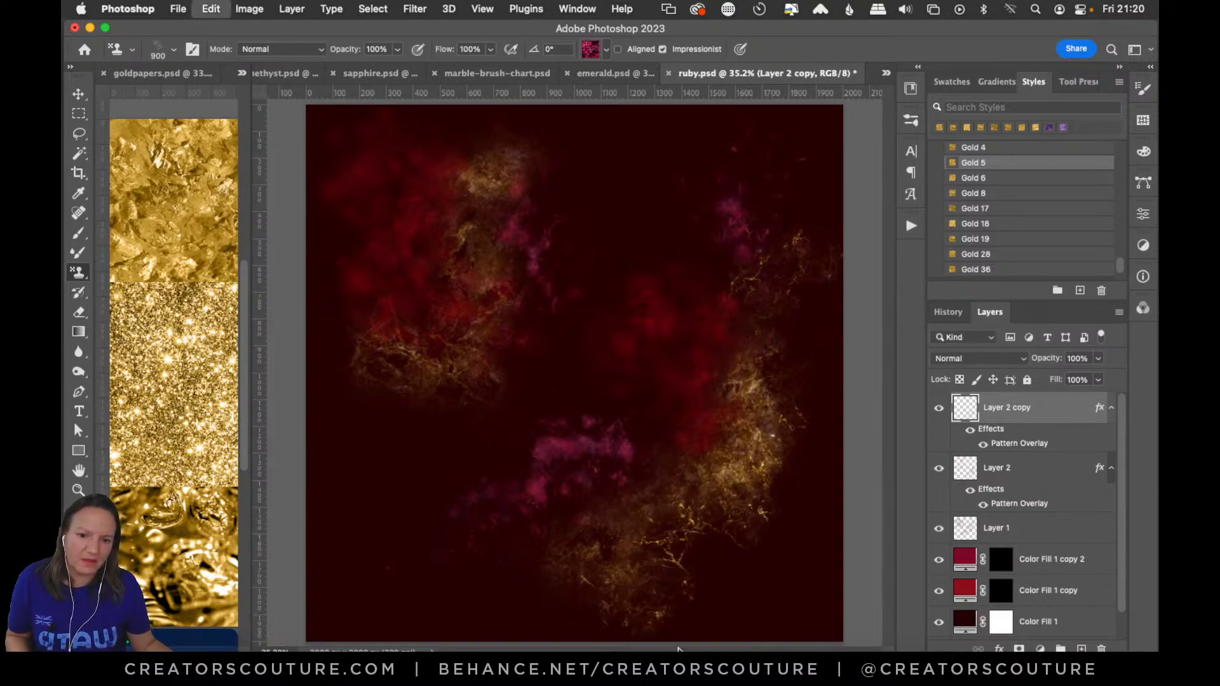
{"action": "key", "text": "super+z"}
{"action": "left_click_drag", "start_coordinate": [563, 588], "coordinate": [489, 576]}
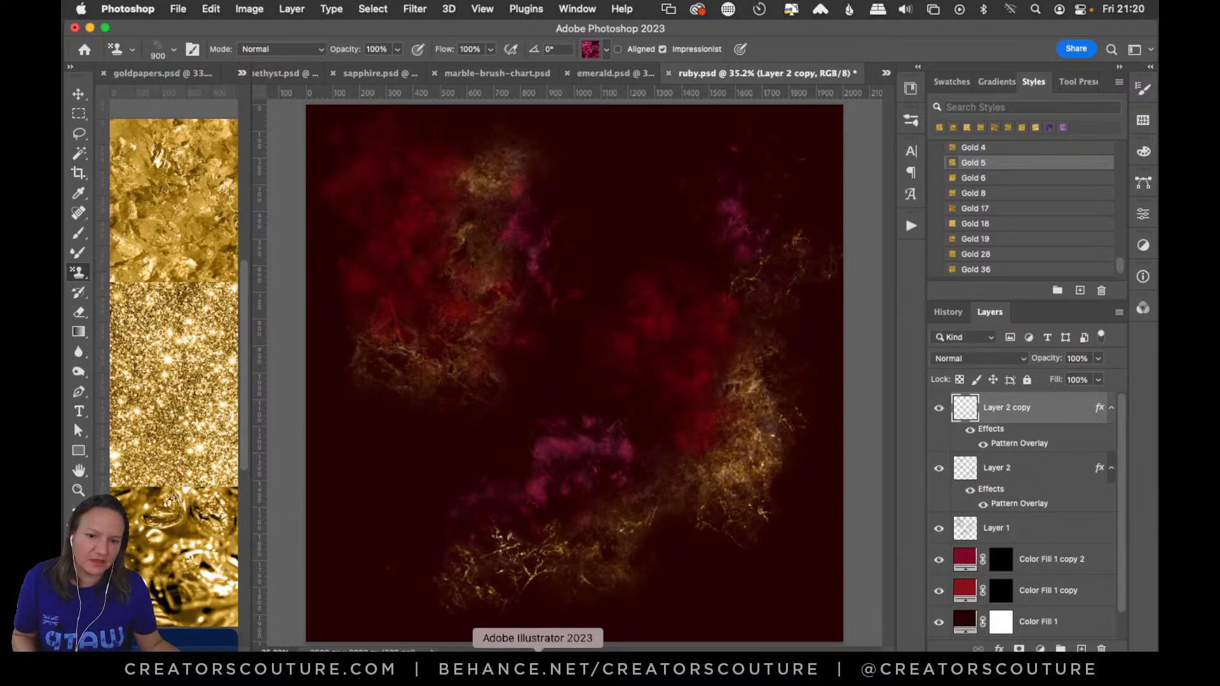
{"action": "key", "text": "super+z"}
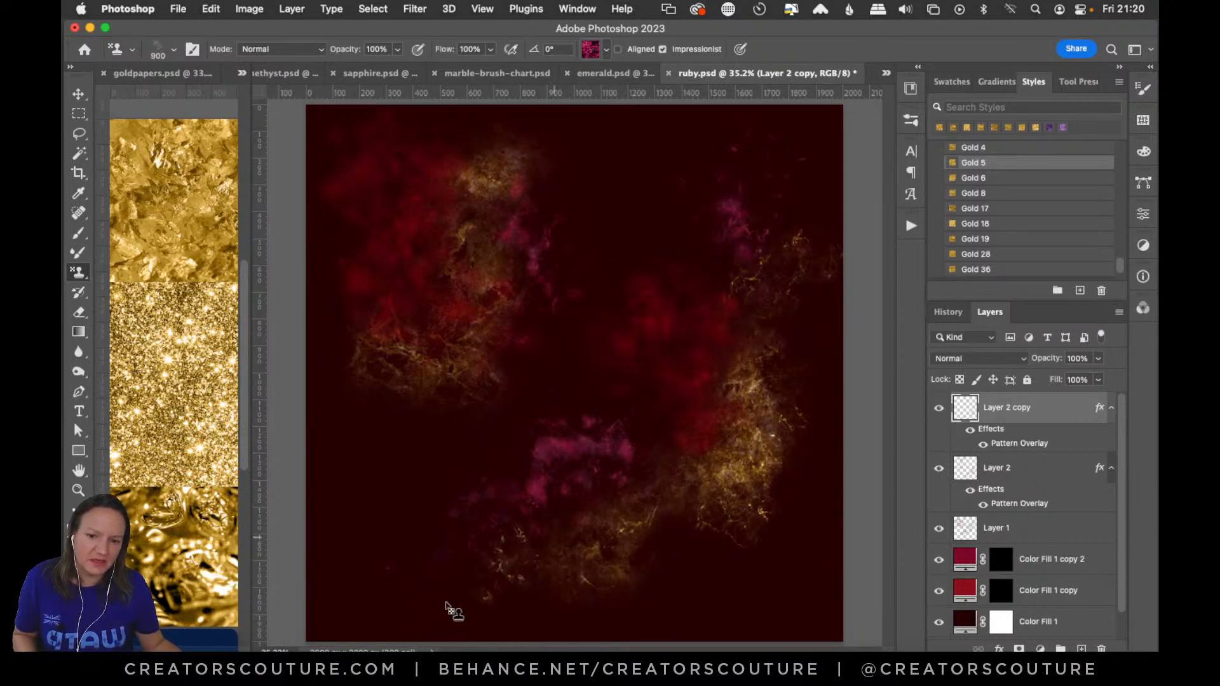
{"action": "left_click_drag", "start_coordinate": [486, 558], "coordinate": [416, 615]}
{"action": "left_click", "coordinate": [498, 552]}
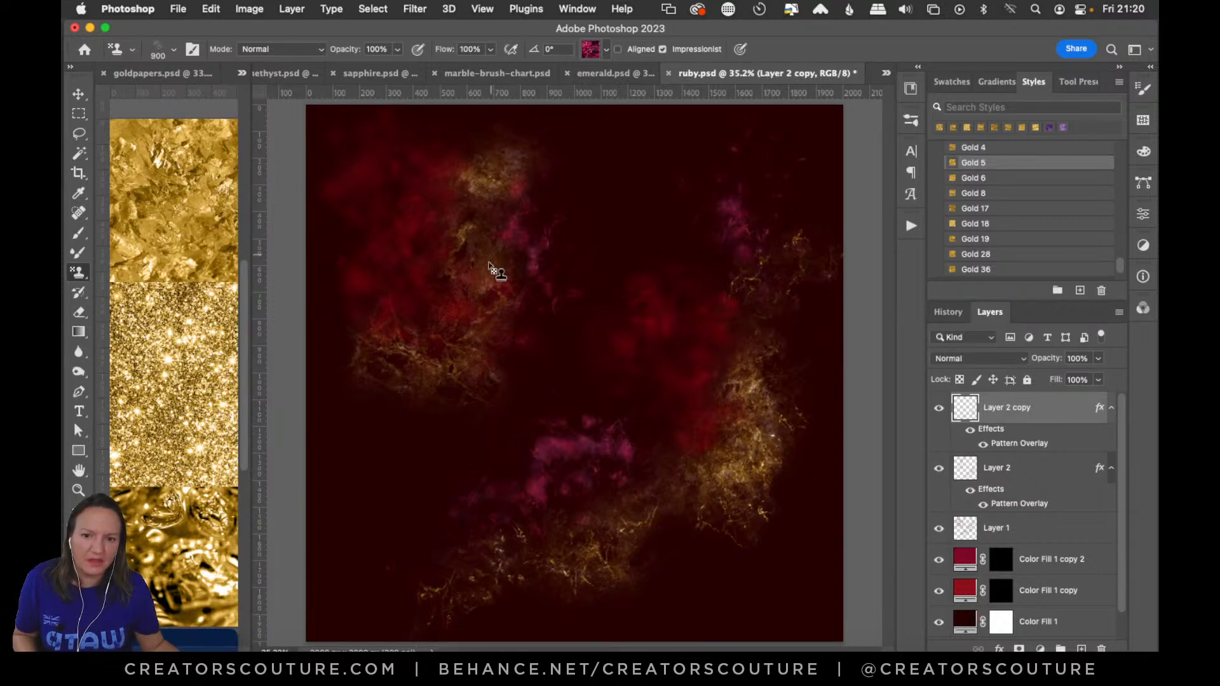
Paint gold 22-marble veins below the upper-left cloud's lower-left edge, undoing the first attempt
{"action": "left_click", "coordinate": [404, 441]}
{"action": "key", "text": "super+z"}
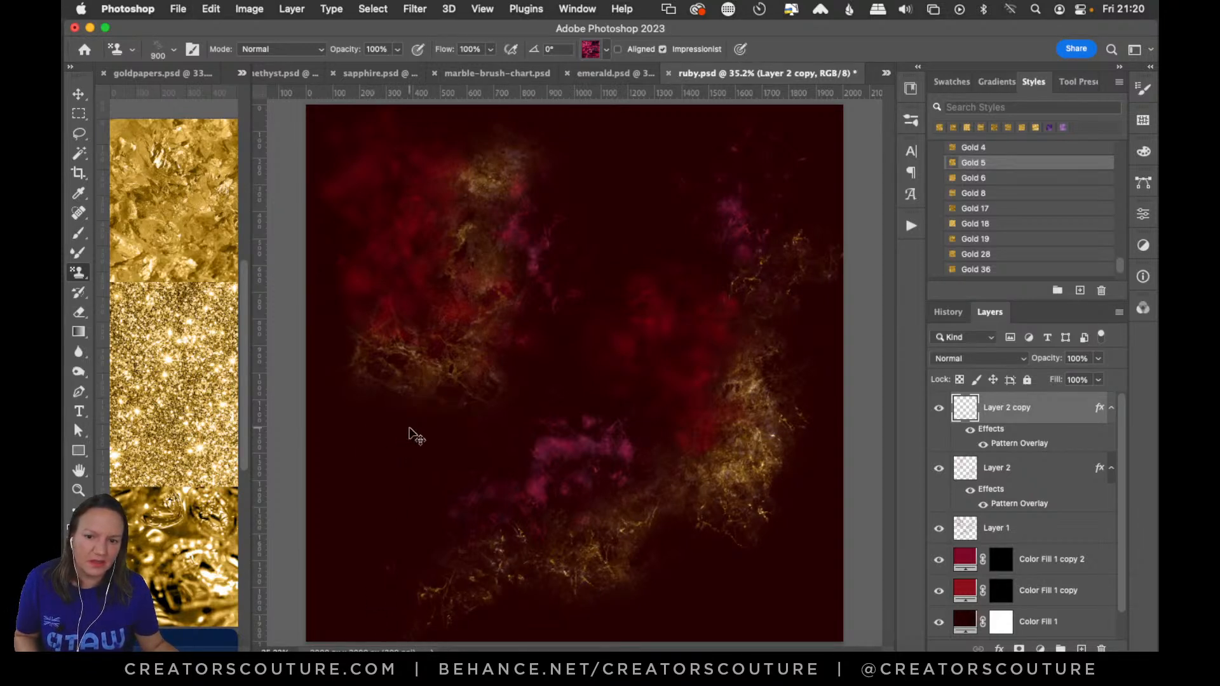
{"action": "left_click", "coordinate": [389, 444]}
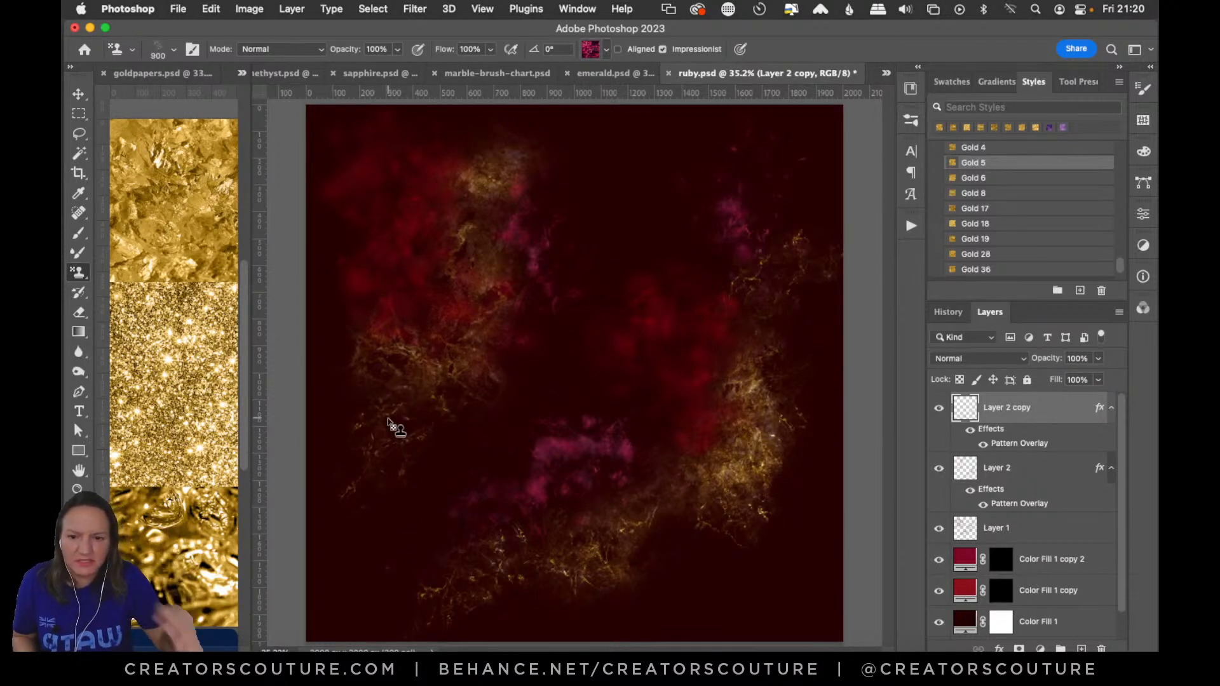
Paint gold veins extending from the upper-left cloud's upper-right edge, undo the stroke at the canvas's left edge, and save ruby.psd
{"action": "left_click", "coordinate": [341, 328]}
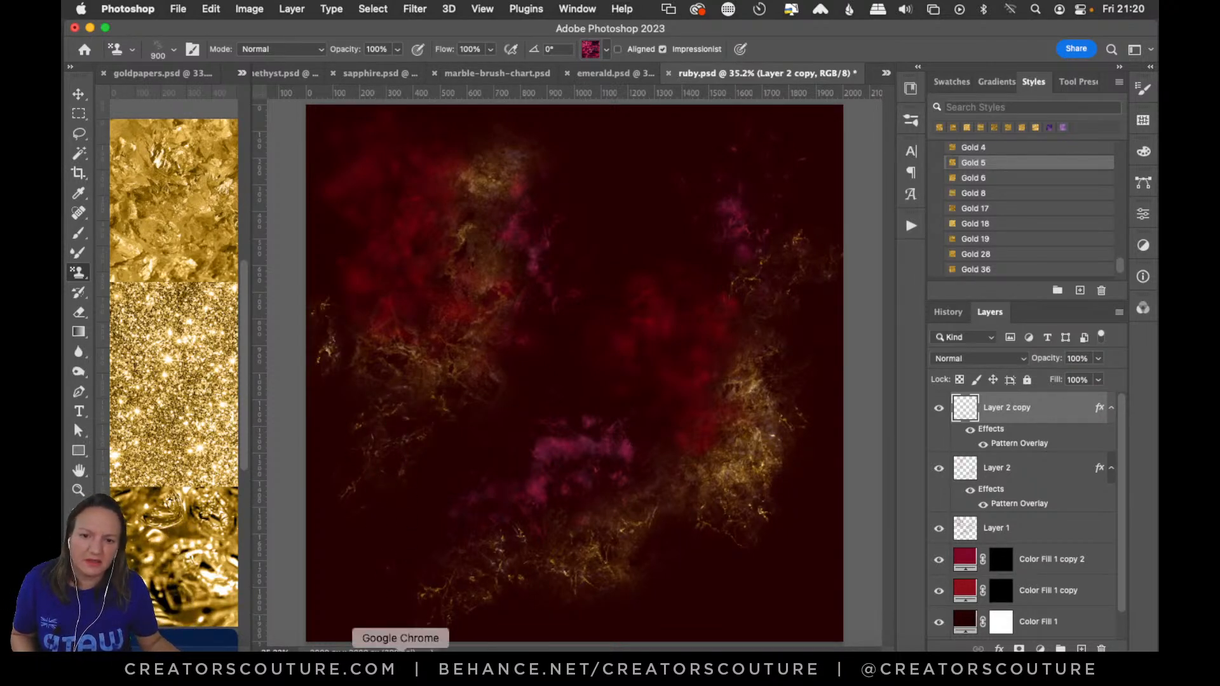
{"action": "left_click", "coordinate": [575, 213]}
{"action": "key", "text": "super+z"}
{"action": "key", "text": "super+z"}
{"action": "key", "text": "shift+super+z"}
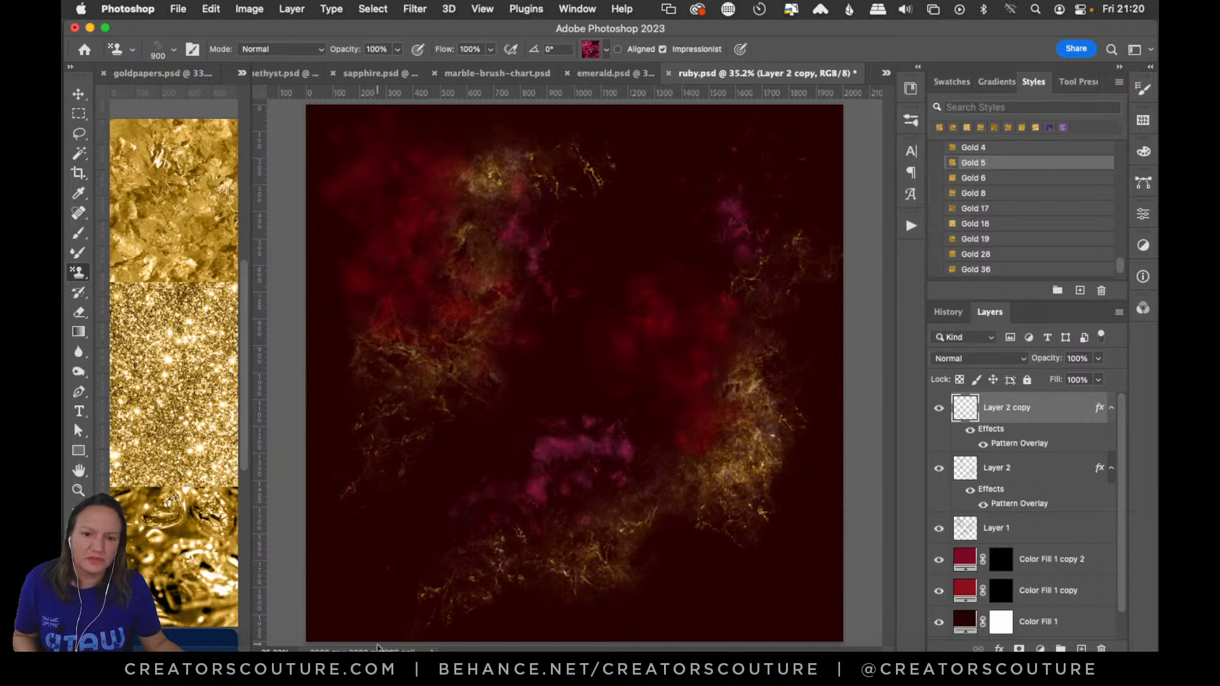
{"action": "key", "text": "super+s"}
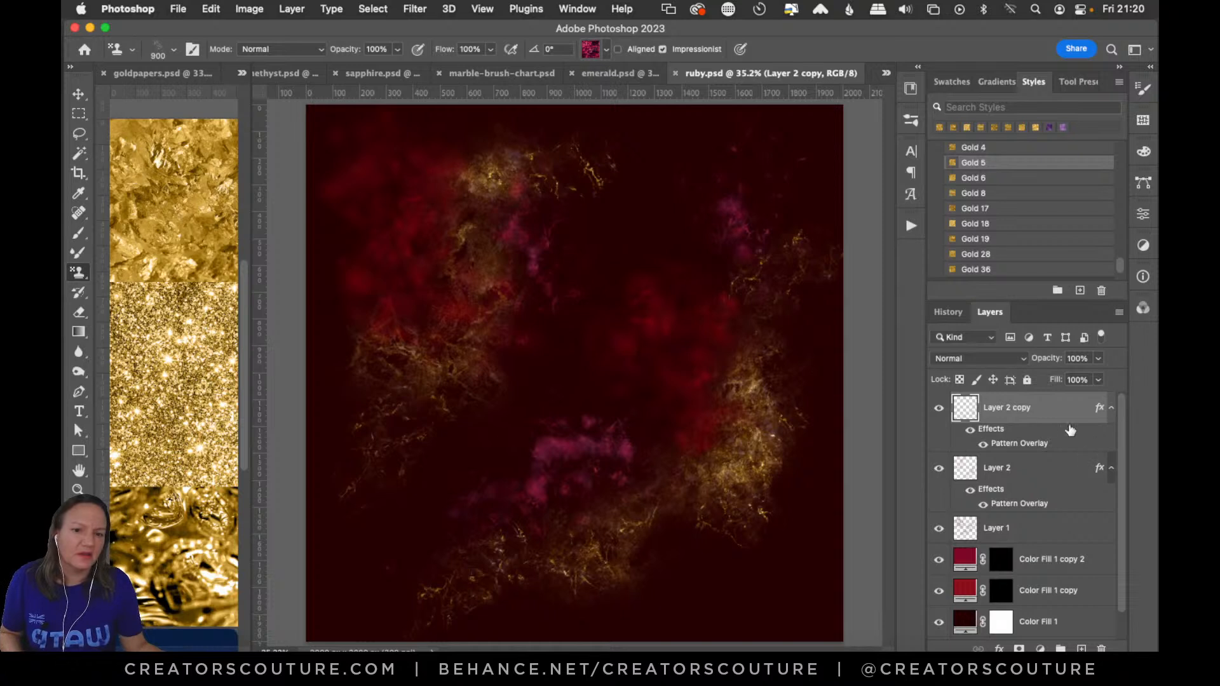
Select Layer 1, check its contents, and add a new layer directly above it
{"action": "left_click", "coordinate": [939, 529]}
{"action": "left_click", "coordinate": [966, 527]}
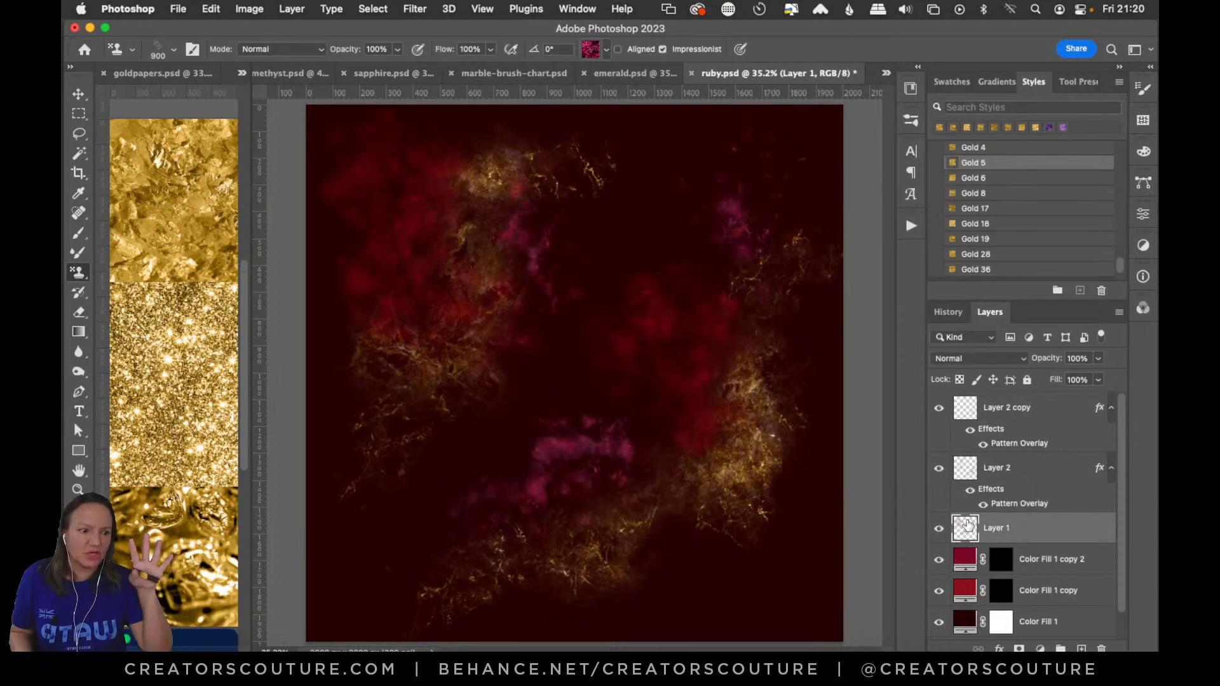
{"action": "left_click", "coordinate": [940, 530]}
{"action": "left_click", "coordinate": [1082, 649]}
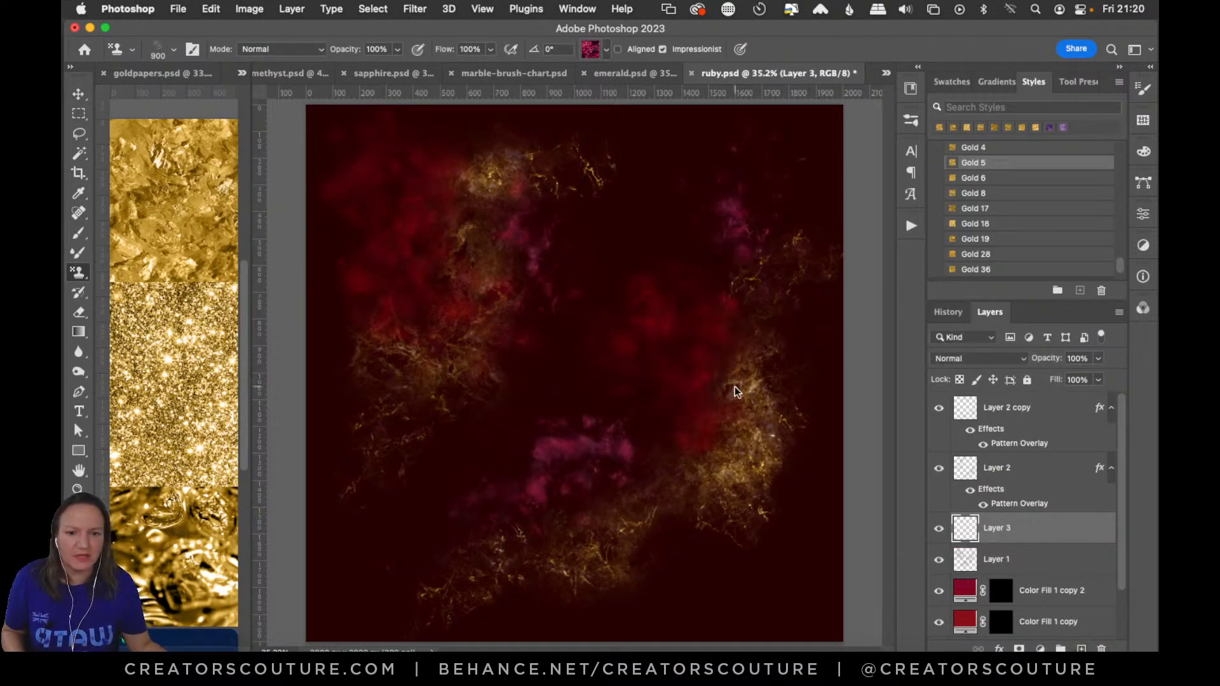
Paint dark shading with the 281 px 10-marble brush along the gold-facing edges of the upper-left and right red clouds, and save ruby.psd
{"action": "left_click", "coordinate": [82, 197]}
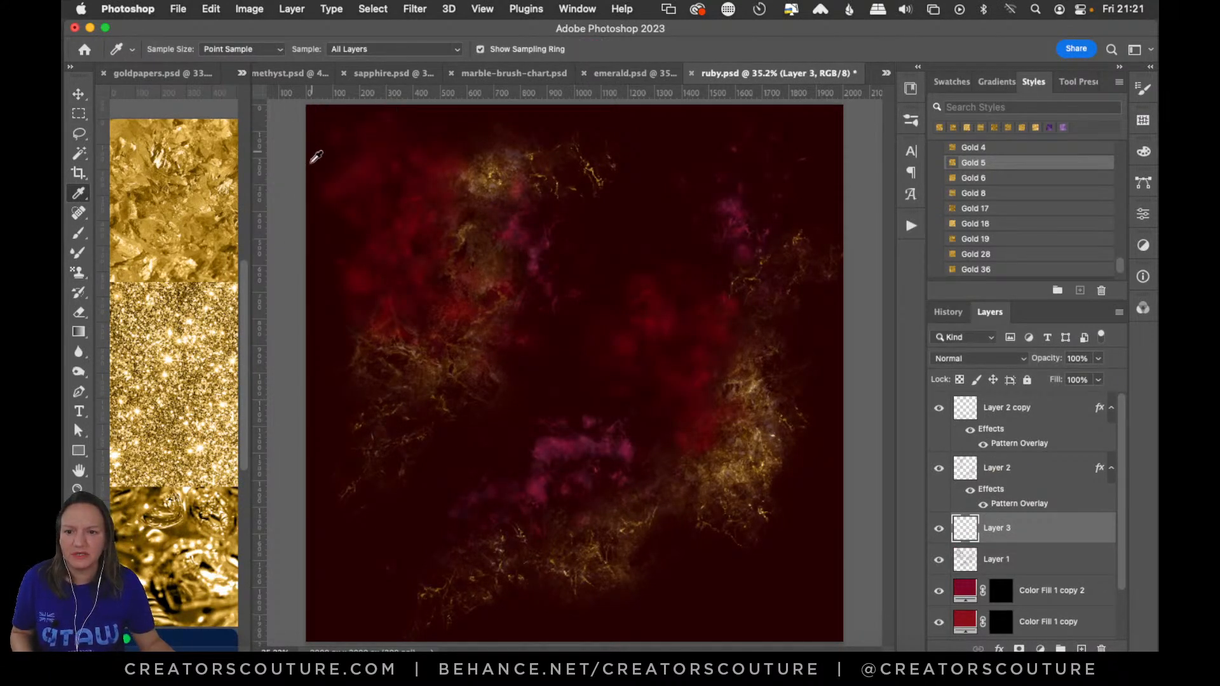
{"action": "left_click", "coordinate": [78, 233]}
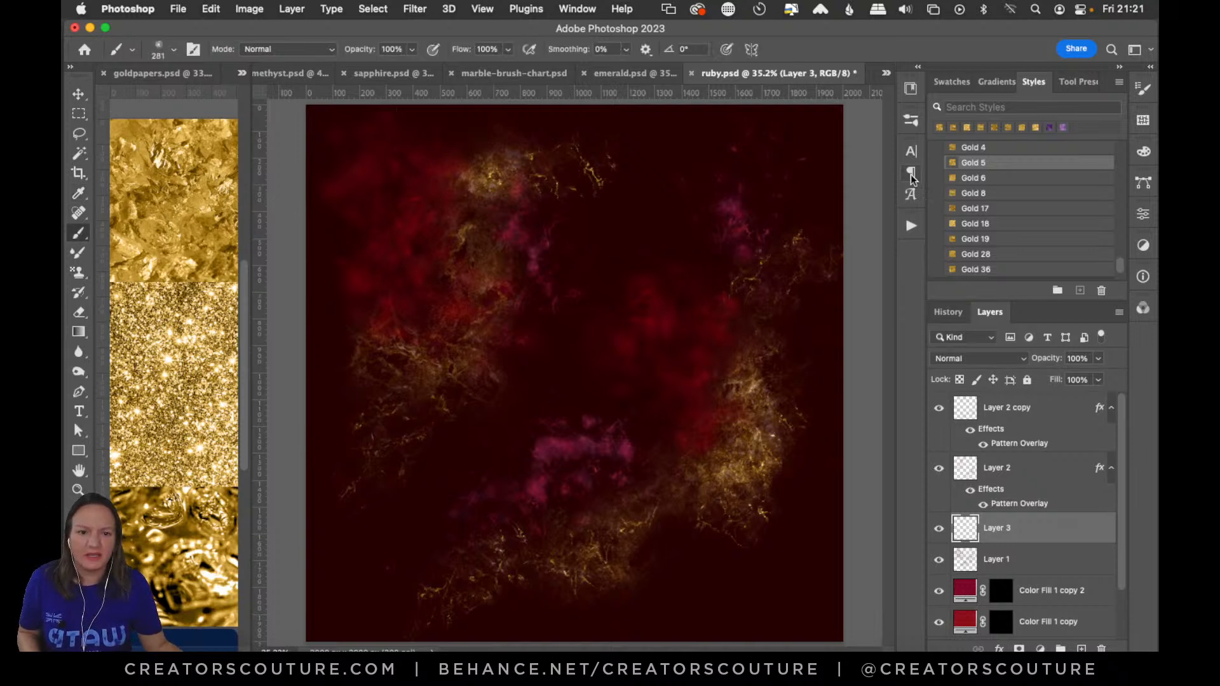
{"action": "left_click", "coordinate": [912, 120]}
{"action": "left_click", "coordinate": [824, 402]}
{"action": "mouse_move", "coordinate": [436, 314]}
{"action": "left_mouse_down"}
{"action": "mouse_move", "coordinate": [509, 203]}
{"action": "mouse_move", "coordinate": [488, 223]}
{"action": "mouse_move", "coordinate": [550, 250]}
{"action": "left_mouse_up"}
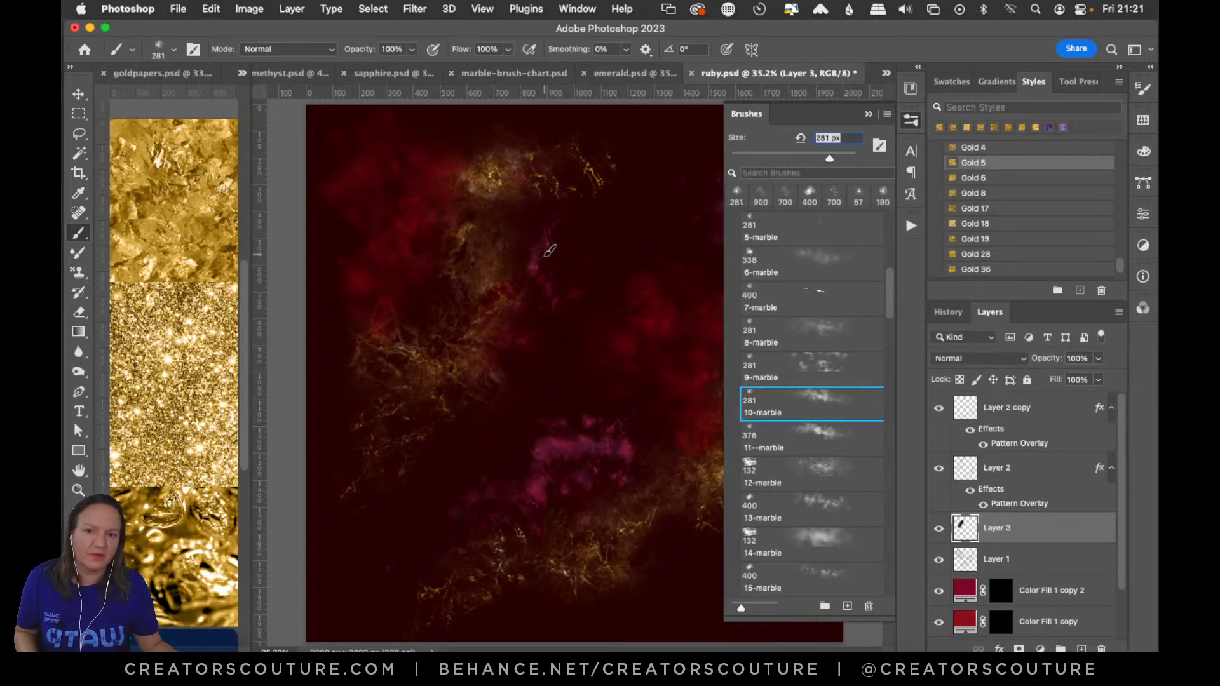
{"action": "left_click", "coordinate": [910, 125]}
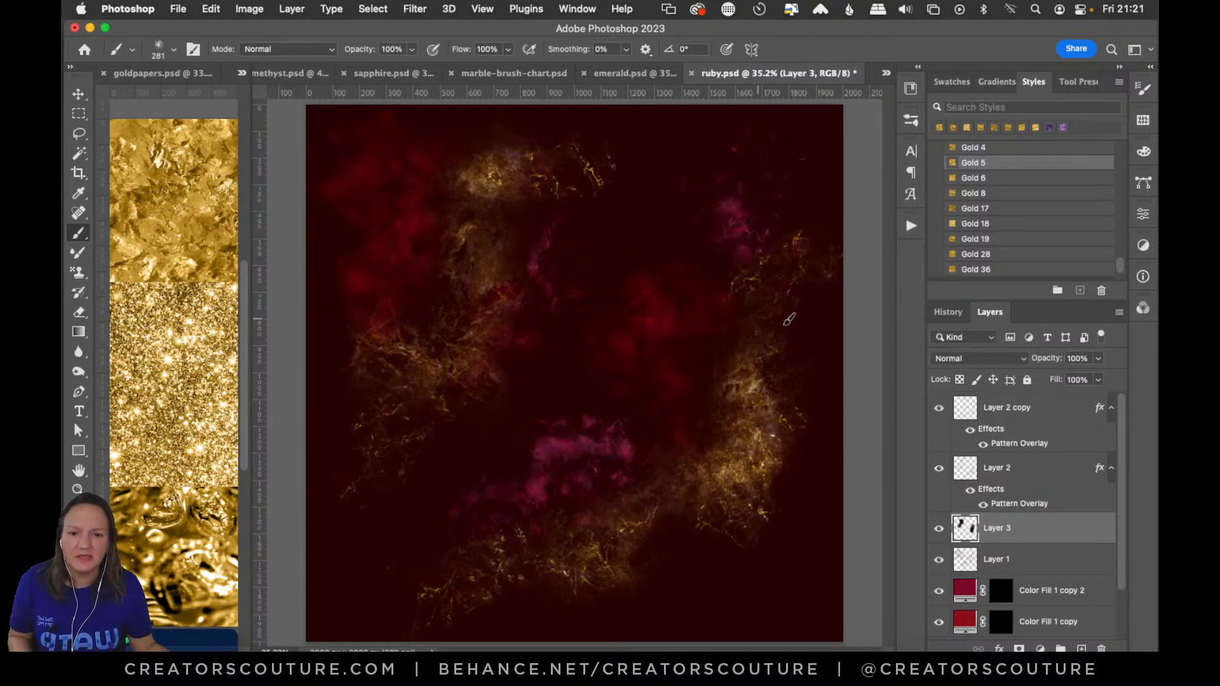
{"action": "key", "text": "super+s"}
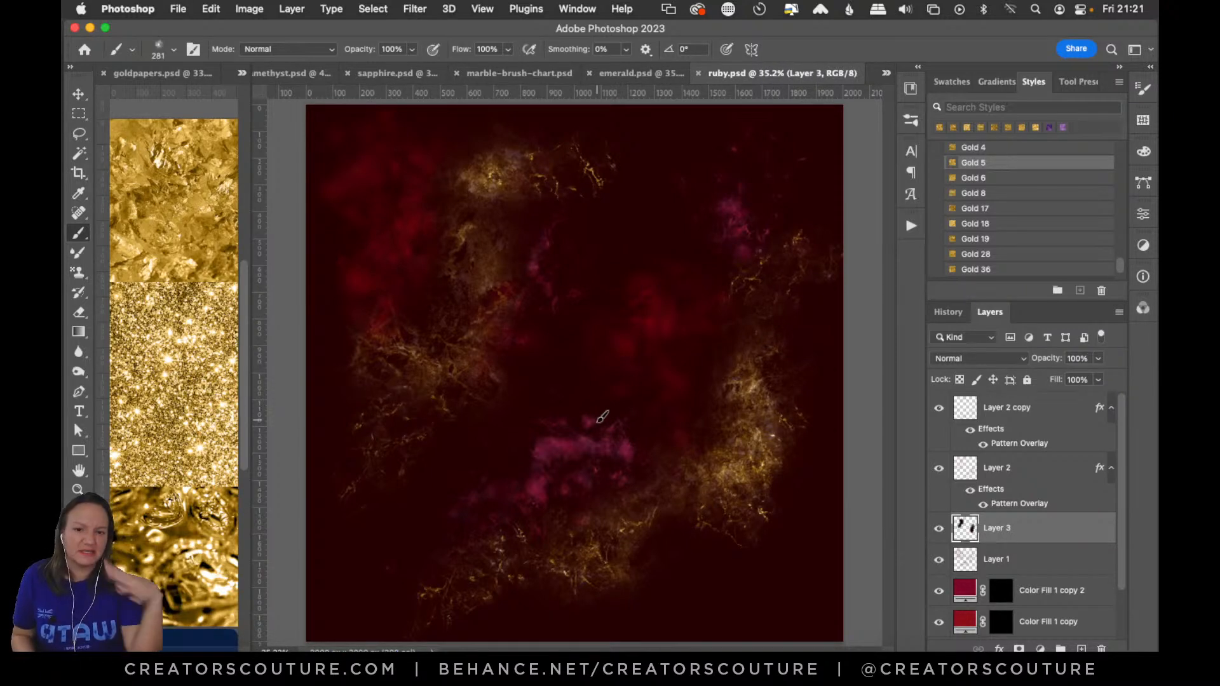
Add a new layer above Layer 2 copy at the top of the stack
{"action": "left_click", "coordinate": [938, 406]}
{"action": "left_click", "coordinate": [1014, 419]}
{"action": "left_click", "coordinate": [1081, 648]}
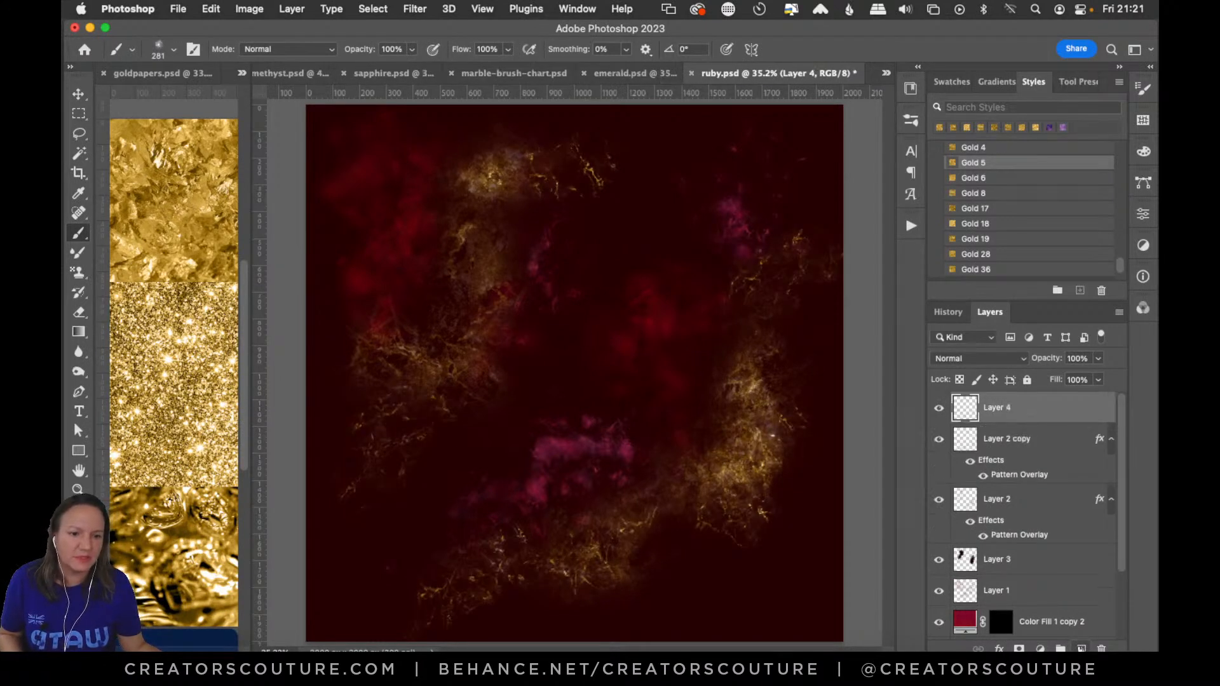
Set up the Pattern Stamp with a dark red ruby-garnet pattern and try the 111 px 8-galaxy brush on the upper-left cloud
{"action": "left_click", "coordinate": [914, 123]}
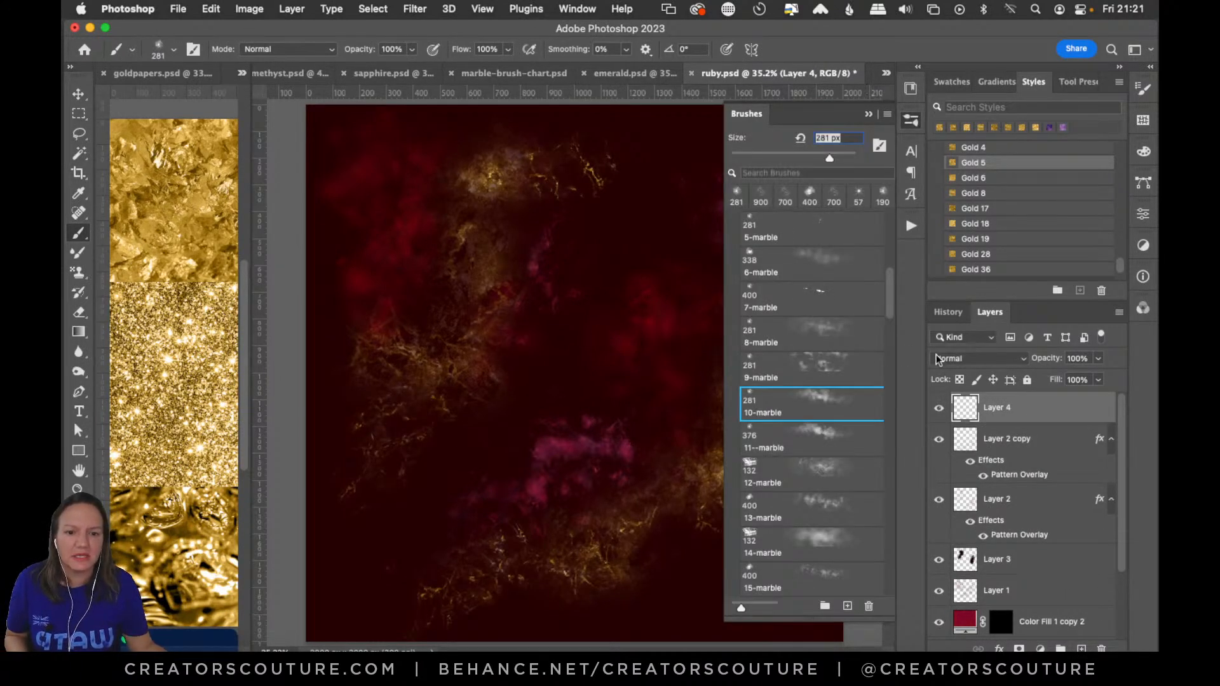
{"action": "mouse_move", "coordinate": [892, 299]}
{"action": "left_mouse_down"}
{"action": "mouse_move", "coordinate": [875, 387]}
{"action": "mouse_move", "coordinate": [880, 367]}
{"action": "left_mouse_up"}
{"action": "left_click", "coordinate": [818, 330]}
{"action": "left_click", "coordinate": [79, 272]}
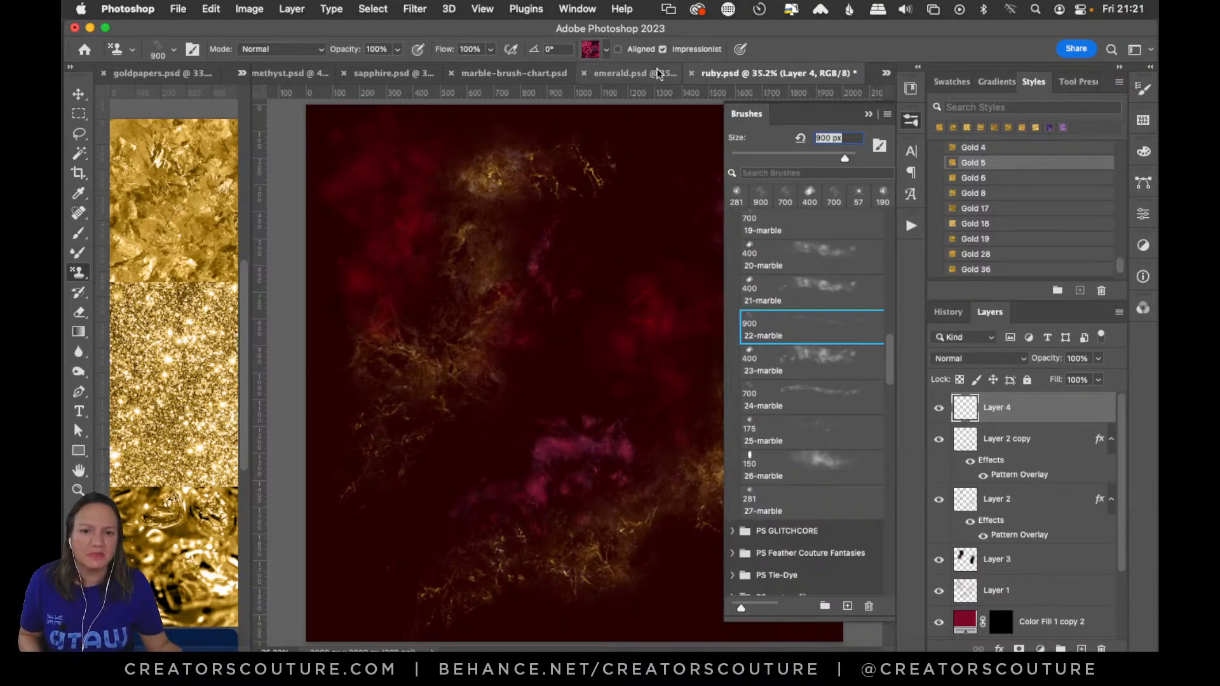
{"action": "left_click", "coordinate": [600, 54]}
{"action": "left_click", "coordinate": [605, 232]}
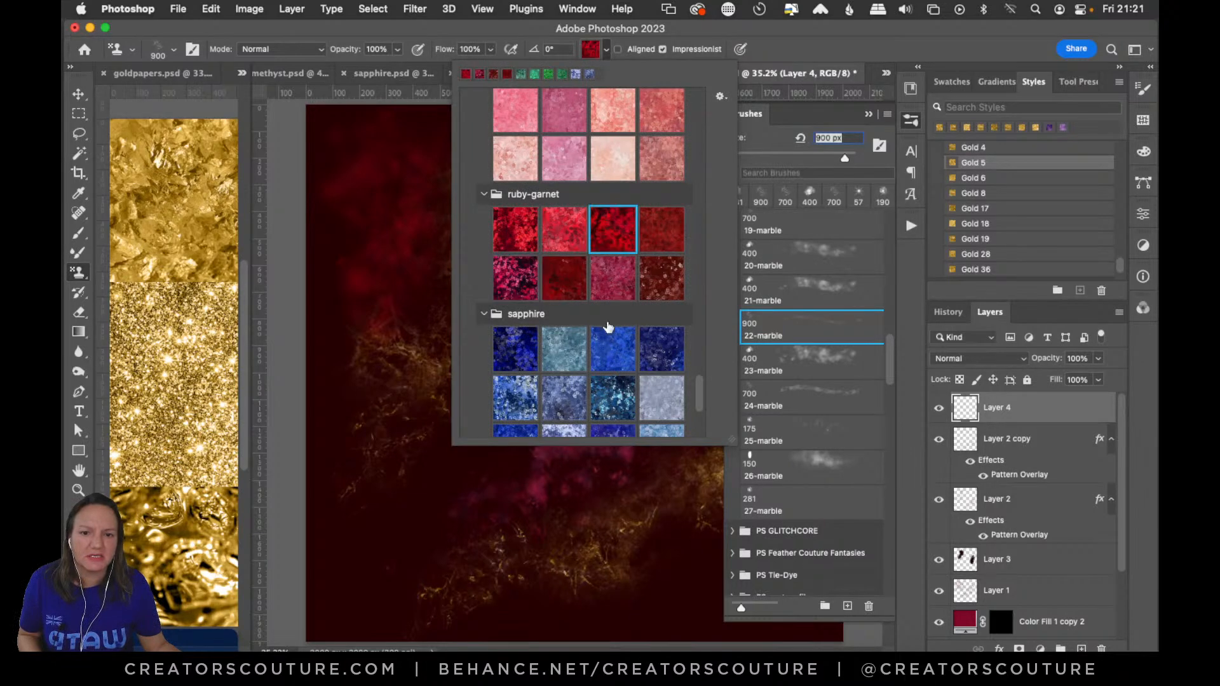
{"action": "left_click", "coordinate": [892, 381]}
{"action": "left_click_drag", "start_coordinate": [891, 373], "coordinate": [880, 450]}
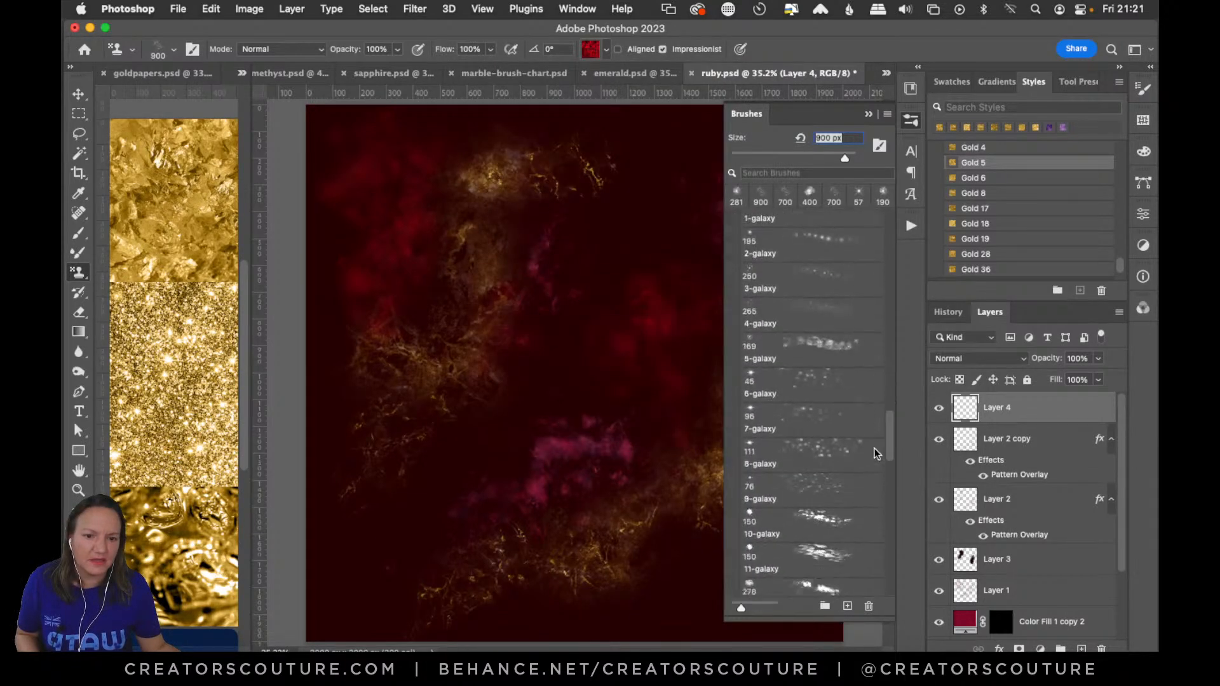
{"action": "left_click", "coordinate": [813, 402]}
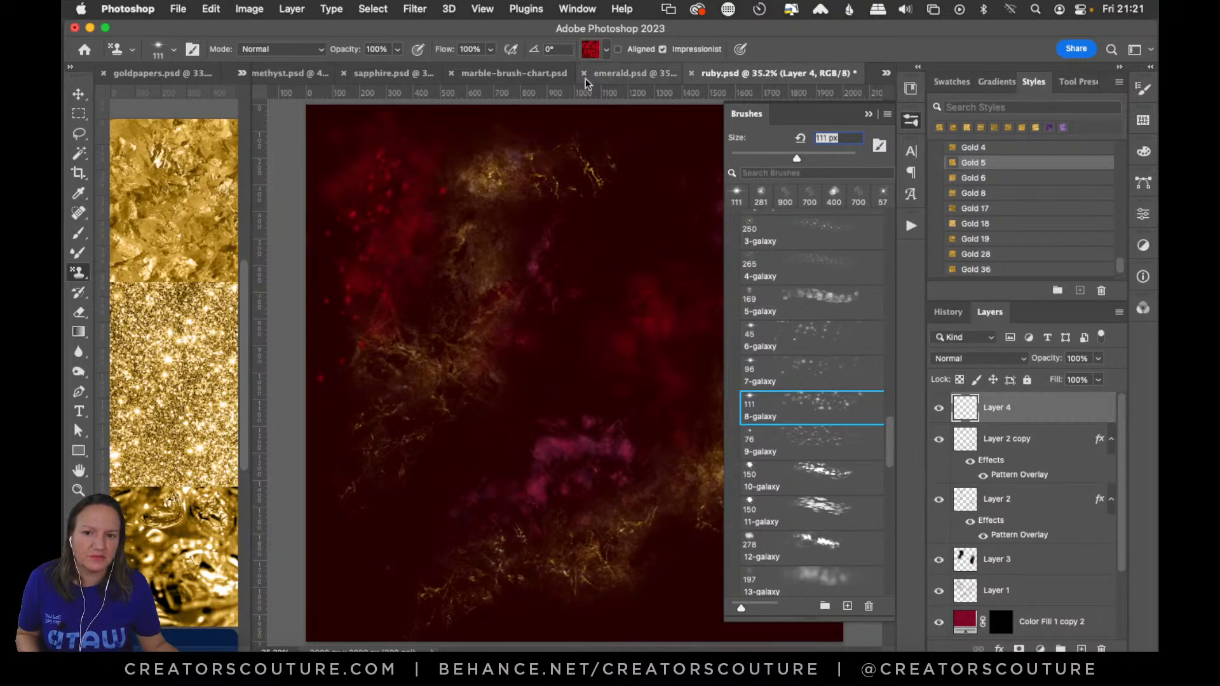
Try 8-galaxy speckles over the upper-left cloud with the bright pinkish-red and the black-magenta ruby-garnet patterns
{"action": "left_click", "coordinate": [595, 51]}
{"action": "left_click", "coordinate": [584, 249]}
{"action": "left_click", "coordinate": [400, 178]}
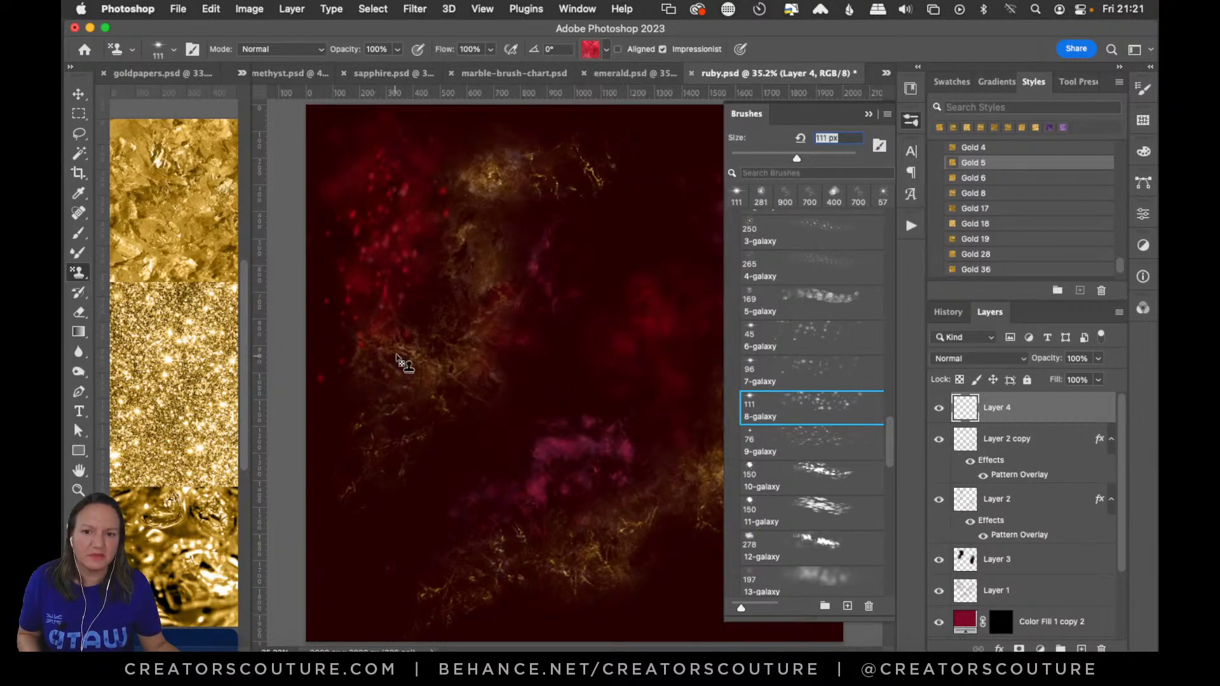
{"action": "left_click", "coordinate": [595, 51]}
{"action": "left_click", "coordinate": [514, 287]}
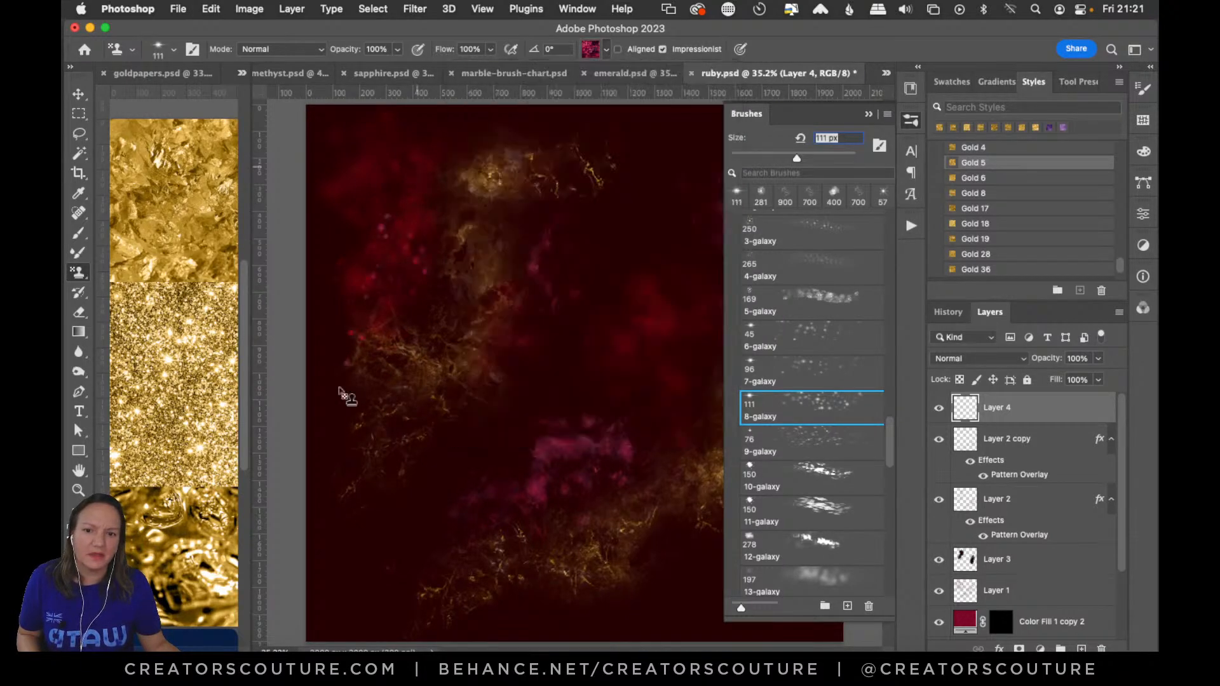
Switch the stamp to the rose-crimson ruby-garnet pattern and try it with the 8-galaxy brush on the upper-left cloud
{"action": "left_click", "coordinate": [595, 50]}
{"action": "left_click", "coordinate": [614, 282]}
{"action": "left_click", "coordinate": [428, 142]}
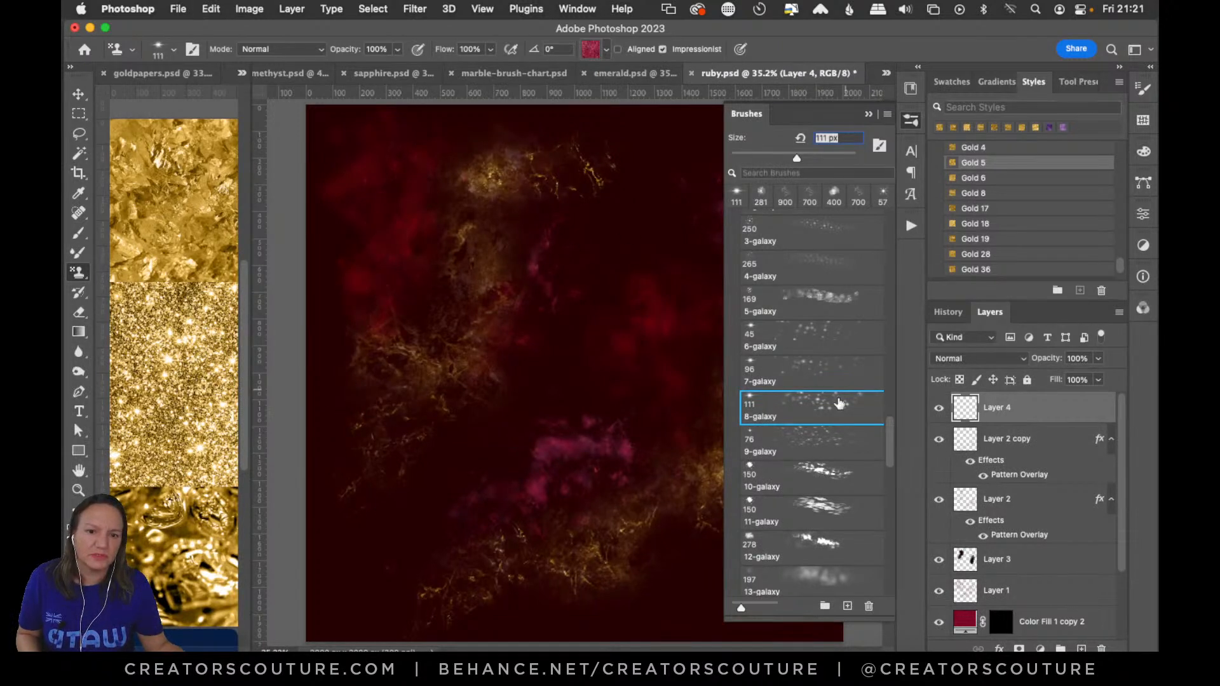
Try the 76 px 9-galaxy brush below the upper-left gold texture and the 150 px 10-galaxy brush across the canvas centre
{"action": "left_click", "coordinate": [801, 438]}
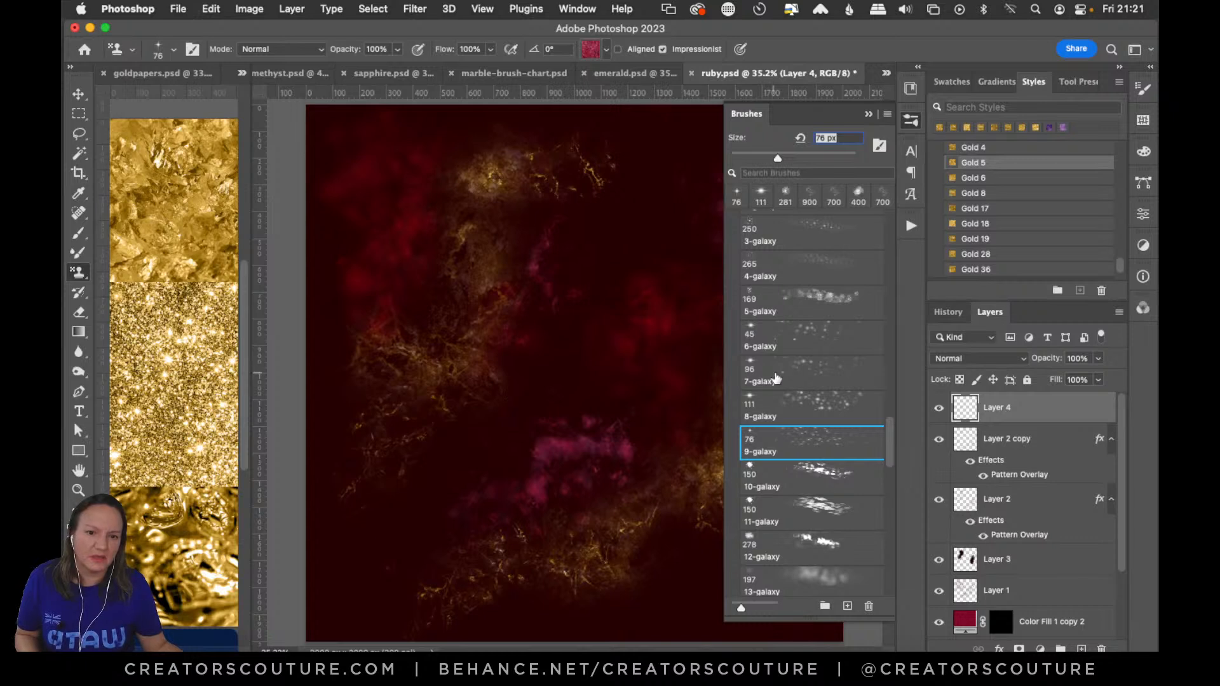
{"action": "left_click", "coordinate": [914, 123]}
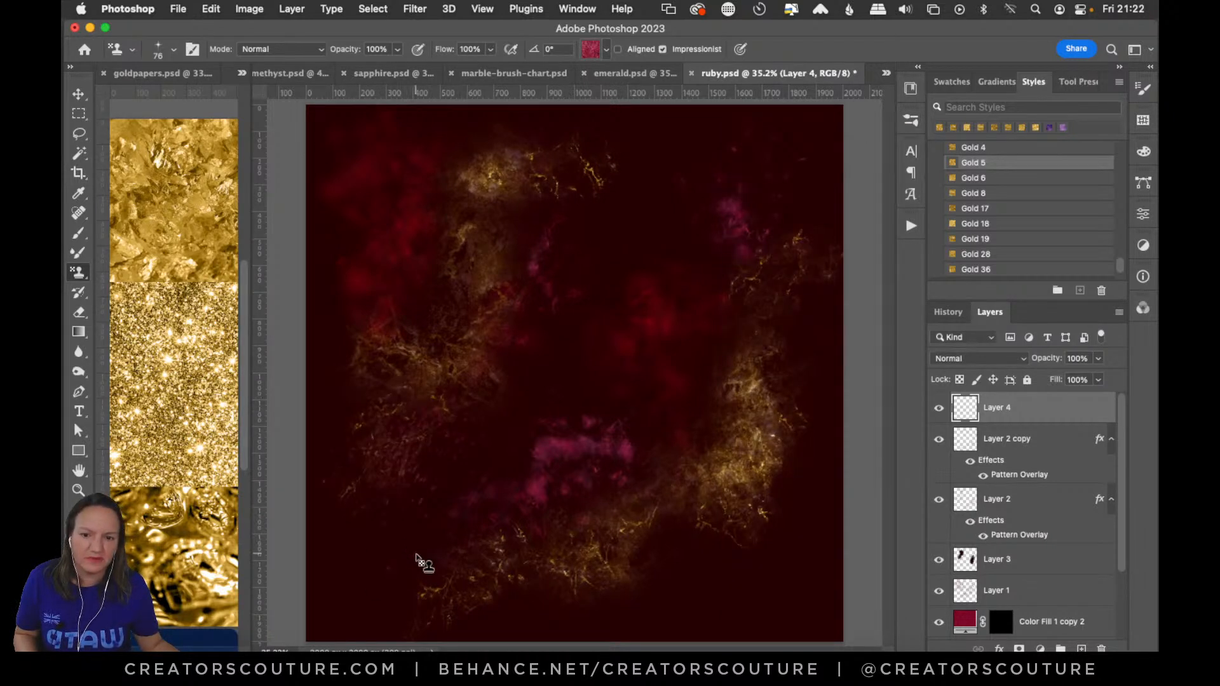
{"action": "left_click", "coordinate": [910, 117]}
{"action": "left_click", "coordinate": [823, 478]}
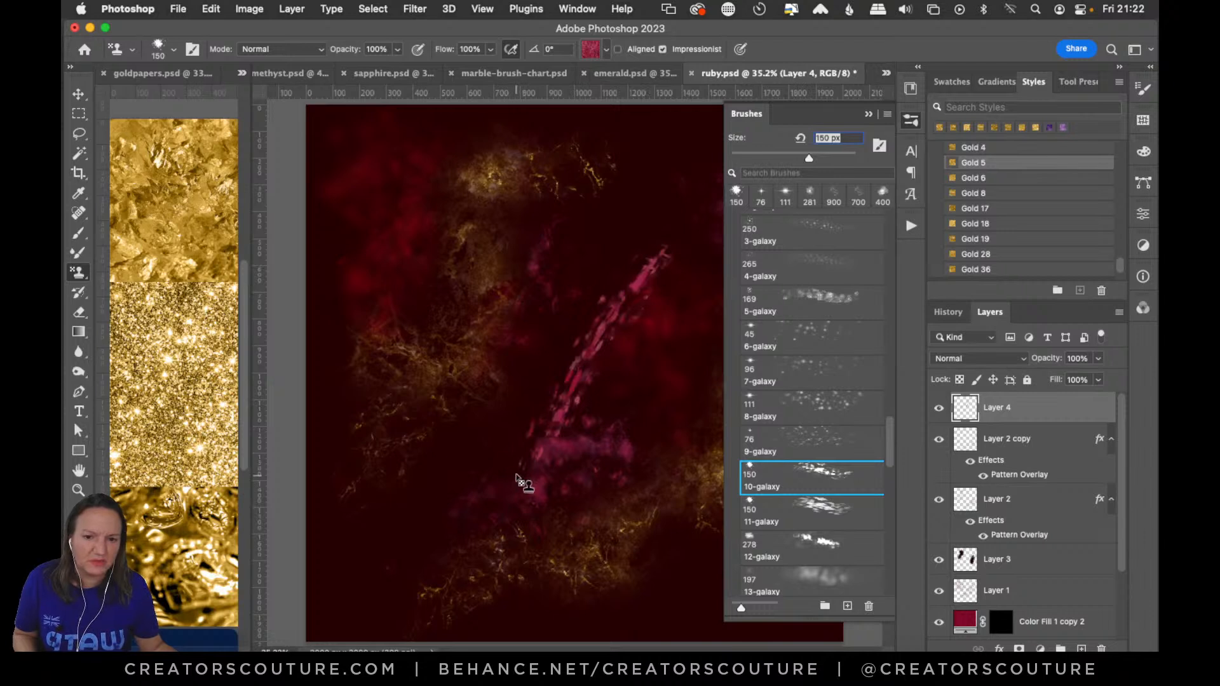
Pick the 197 px 13-galaxy brush, try soft rose strokes over and below the upper-left cloud, and undo them
{"action": "left_click_drag", "start_coordinate": [889, 452], "coordinate": [887, 480]}
{"action": "left_click", "coordinate": [820, 412]}
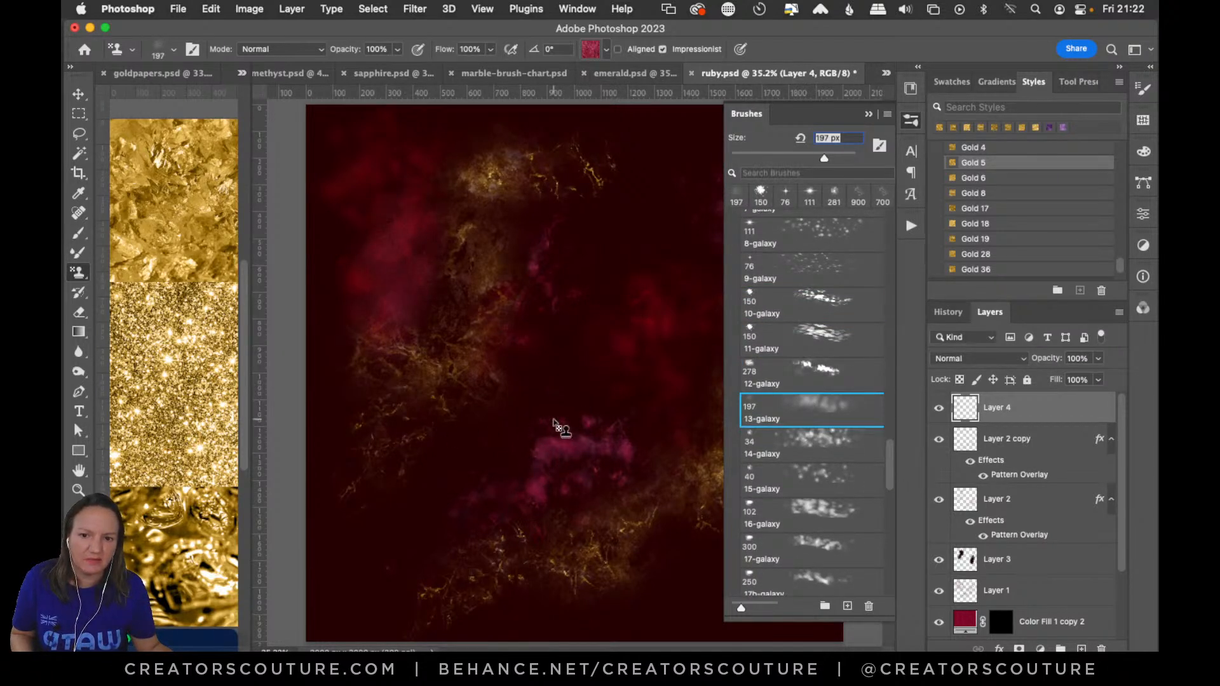
{"action": "key", "text": "super+z"}
{"action": "mouse_move", "coordinate": [446, 402]}
{"action": "left_mouse_down"}
{"action": "mouse_move", "coordinate": [426, 445]}
{"action": "mouse_move", "coordinate": [385, 484]}
{"action": "left_mouse_up"}
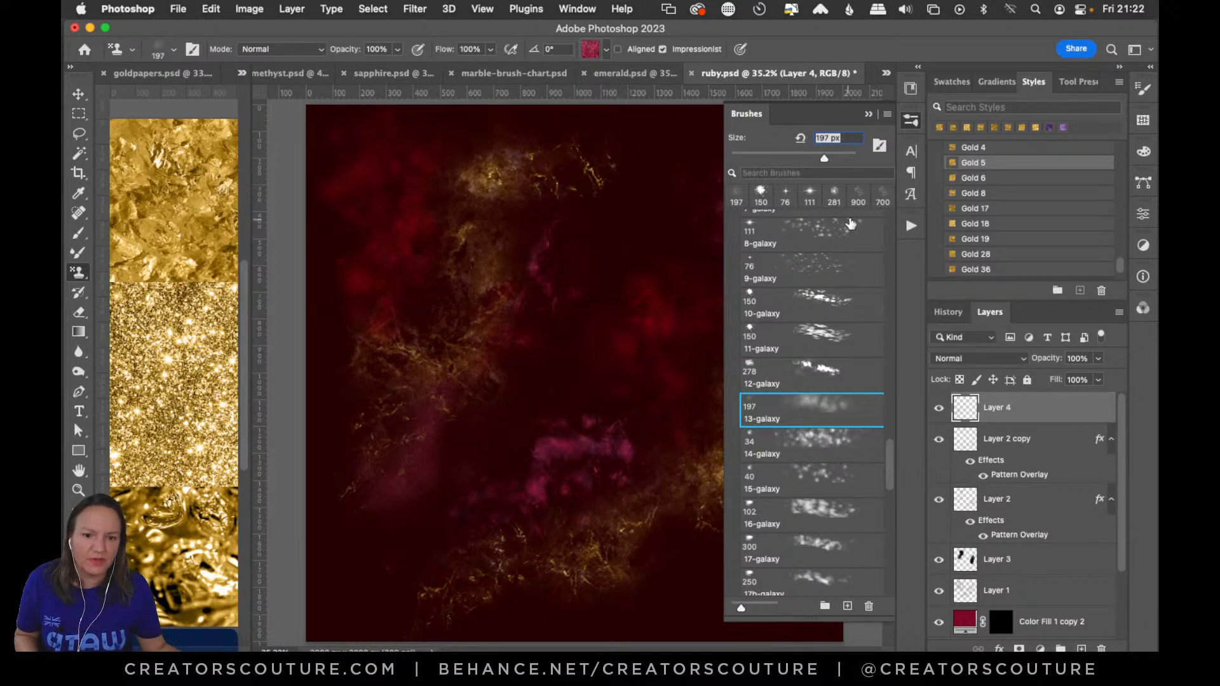
{"action": "key", "text": "super+z"}
{"action": "left_click", "coordinate": [910, 124]}
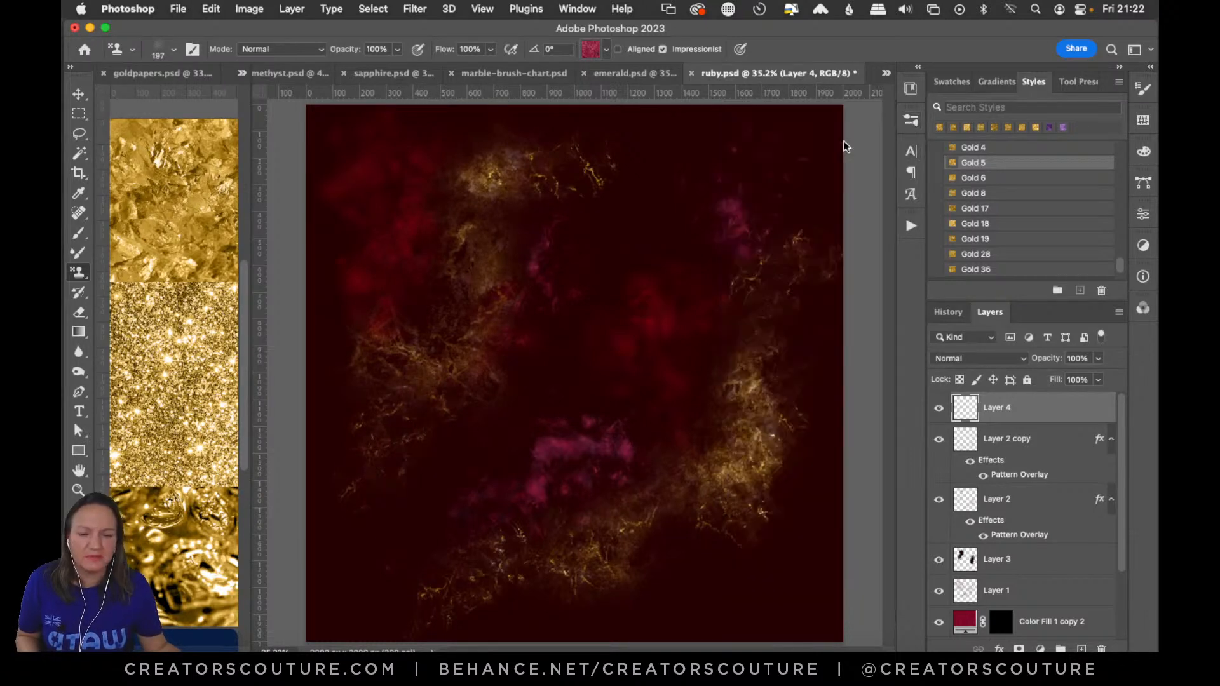
Try a soft rose 13-galaxy stroke from below the upper-left gold texture towards the lower left, and undo it
{"action": "left_click", "coordinate": [78, 489]}
{"action": "left_click", "coordinate": [585, 354]}
{"action": "left_click", "coordinate": [564, 400], "text": "alt"}
{"action": "left_click", "coordinate": [564, 400], "text": "alt"}
{"action": "left_click_drag", "start_coordinate": [550, 390], "coordinate": [551, 389]}
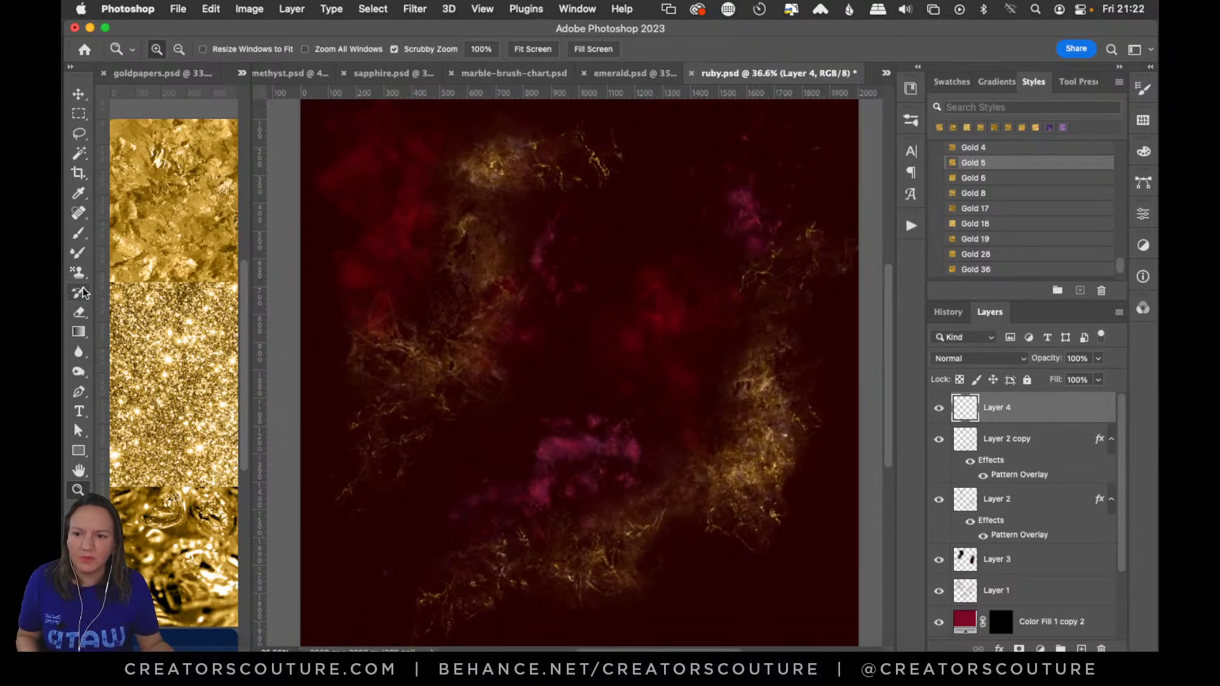
{"action": "left_click", "coordinate": [78, 272]}
{"action": "left_click", "coordinate": [912, 121]}
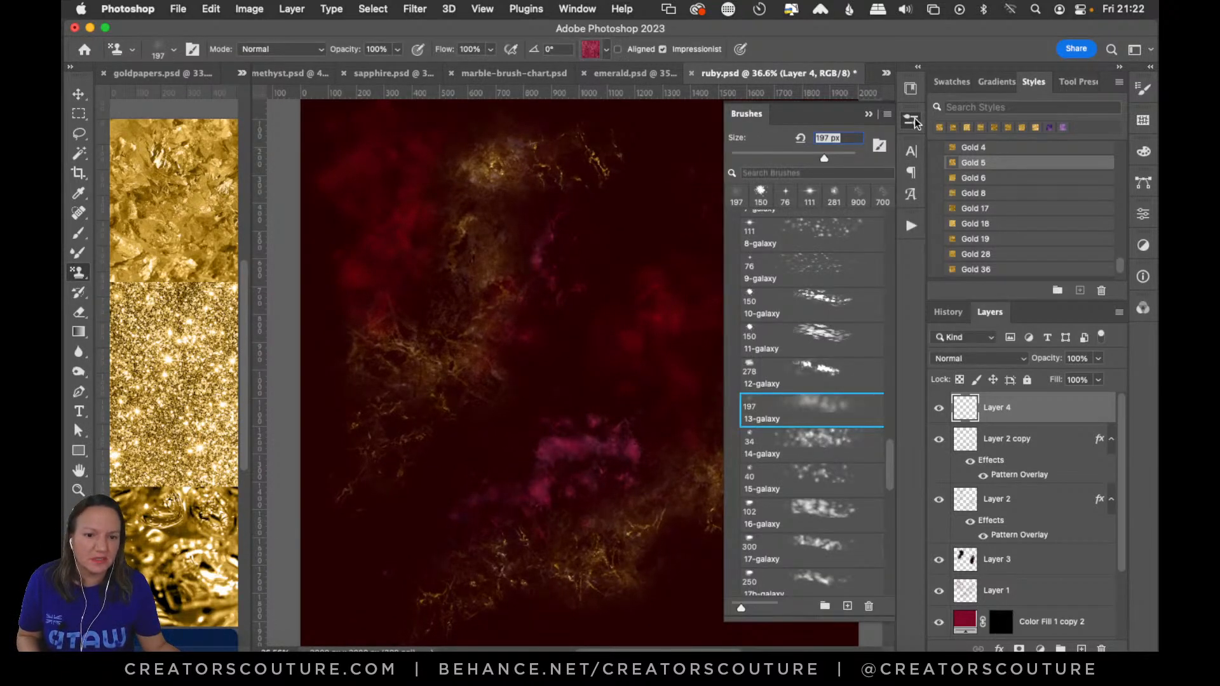
{"action": "left_click", "coordinate": [912, 121]}
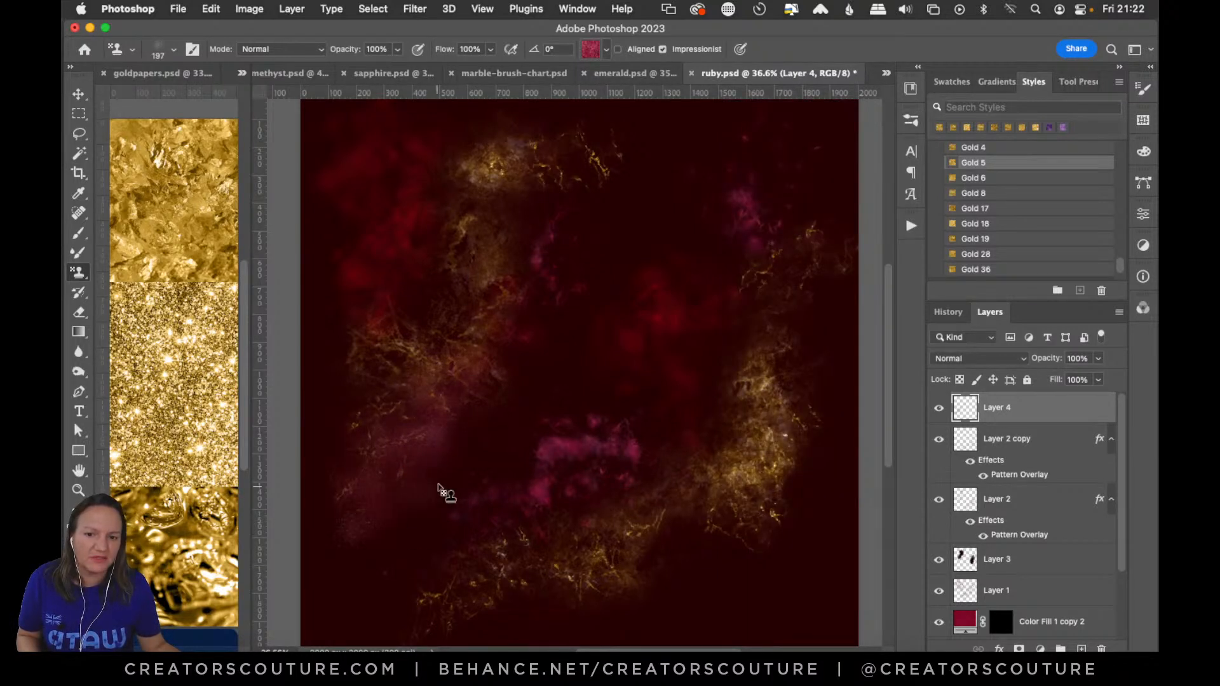
{"action": "key", "text": "super+z"}
Stamp a soft rose 13-galaxy haze at the canvas's left edge beside the gold veins, undoing the unwanted attempts
{"action": "mouse_move", "coordinate": [392, 405]}
{"action": "left_mouse_down"}
{"action": "mouse_move", "coordinate": [350, 495]}
{"action": "mouse_move", "coordinate": [365, 558]}
{"action": "mouse_move", "coordinate": [452, 445]}
{"action": "mouse_move", "coordinate": [378, 544]}
{"action": "mouse_move", "coordinate": [405, 623]}
{"action": "mouse_move", "coordinate": [483, 568]}
{"action": "mouse_move", "coordinate": [408, 565]}
{"action": "mouse_move", "coordinate": [410, 508]}
{"action": "mouse_move", "coordinate": [363, 538]}
{"action": "left_mouse_up"}
{"action": "key", "text": "super+z"}
{"action": "key", "text": "super+z"}
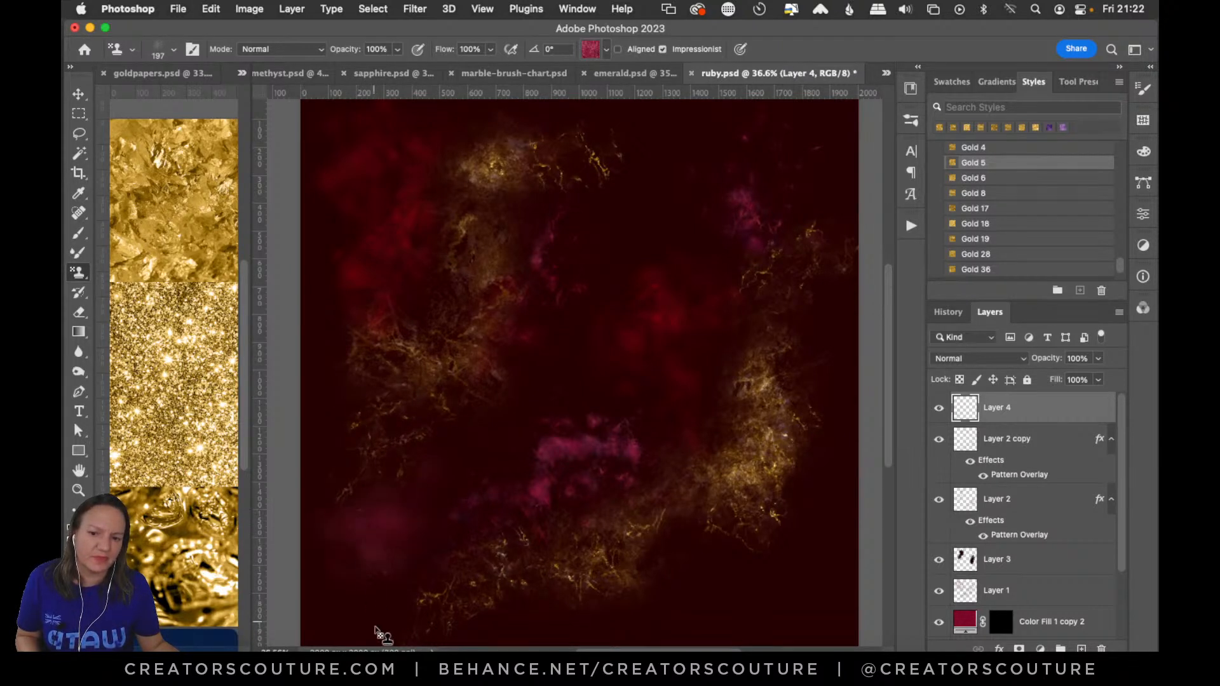
{"action": "key", "text": "super+z"}
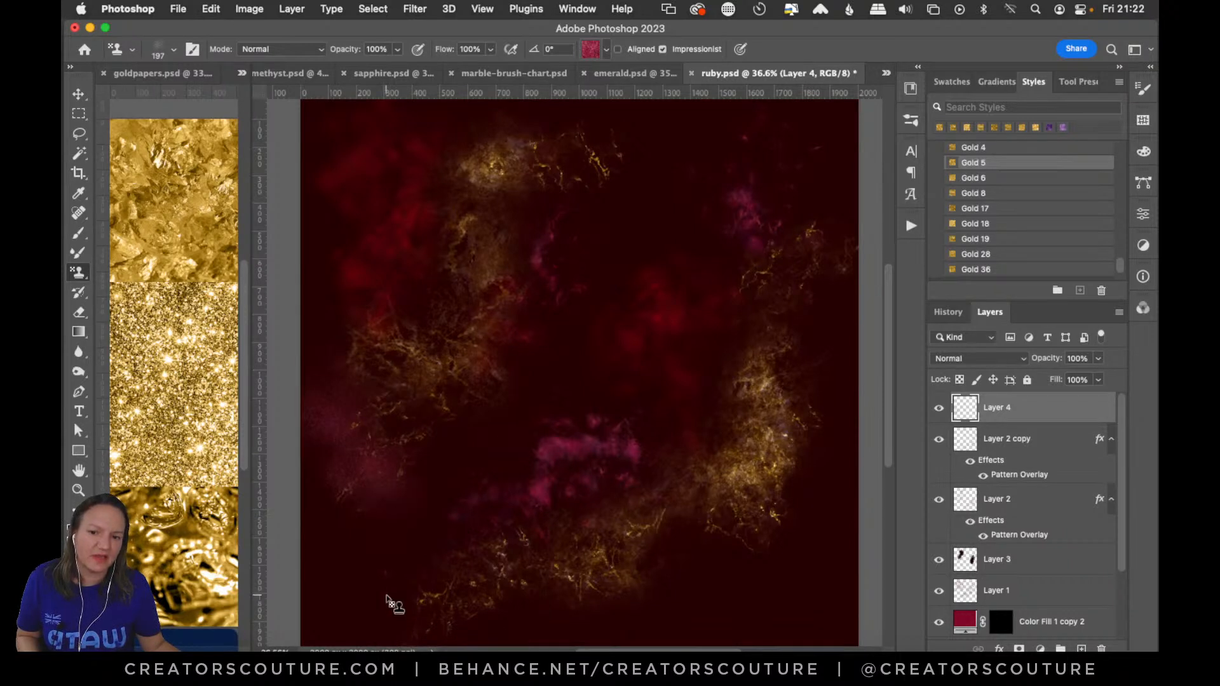
{"action": "left_click_drag", "start_coordinate": [385, 453], "coordinate": [359, 496]}
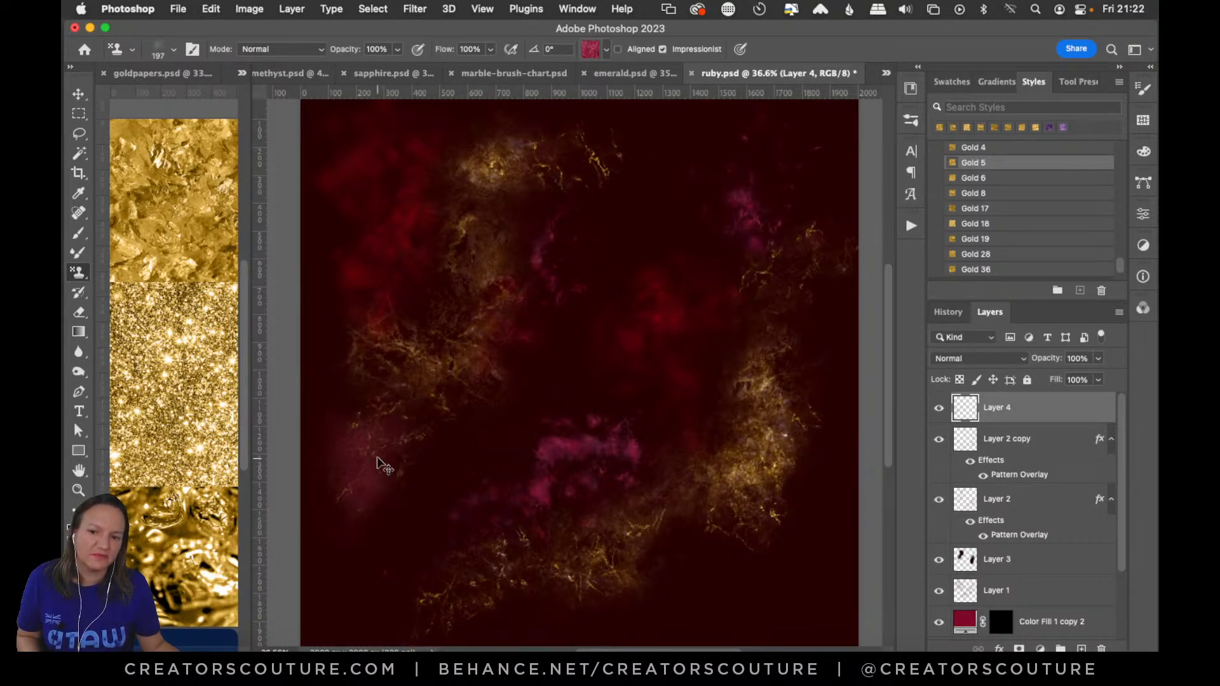
{"action": "key", "text": "super+z"}
{"action": "left_click_drag", "start_coordinate": [359, 410], "coordinate": [338, 463]}
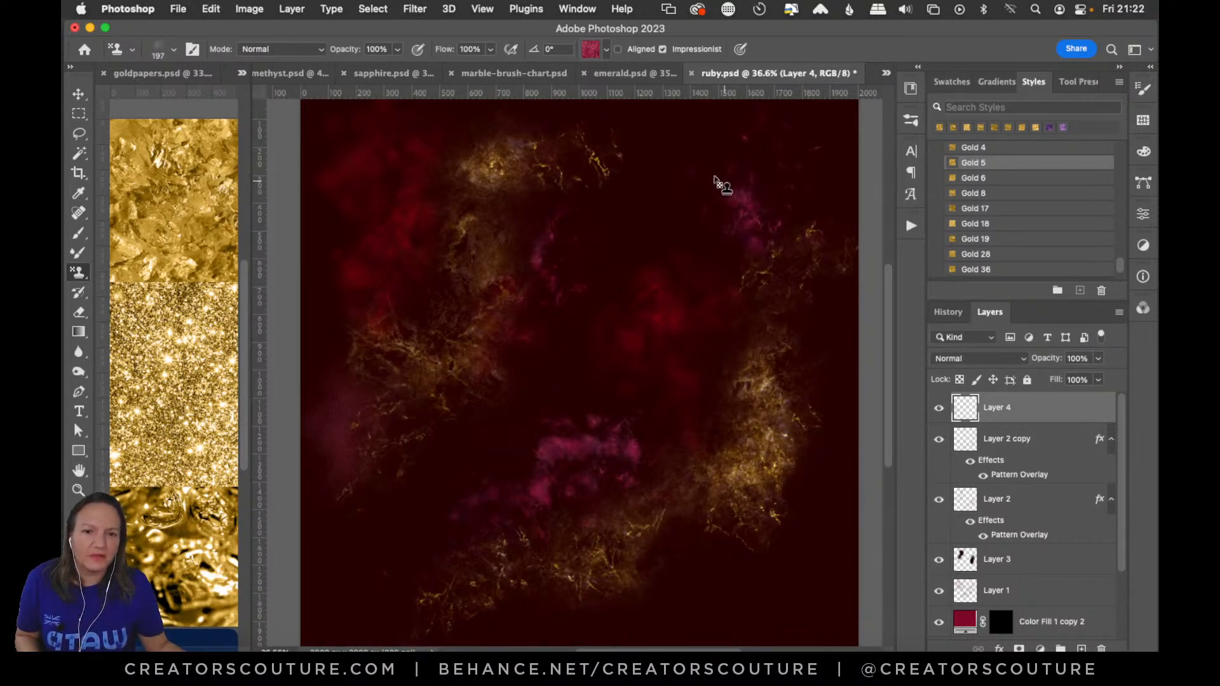
Stamp a soft rose haze along the right gold texture's outer edge, undoing the stroke over the upper-right purple patch
{"action": "left_click_drag", "start_coordinate": [792, 191], "coordinate": [770, 251]}
{"action": "key", "text": "super+z"}
{"action": "left_click_drag", "start_coordinate": [794, 327], "coordinate": [816, 385]}
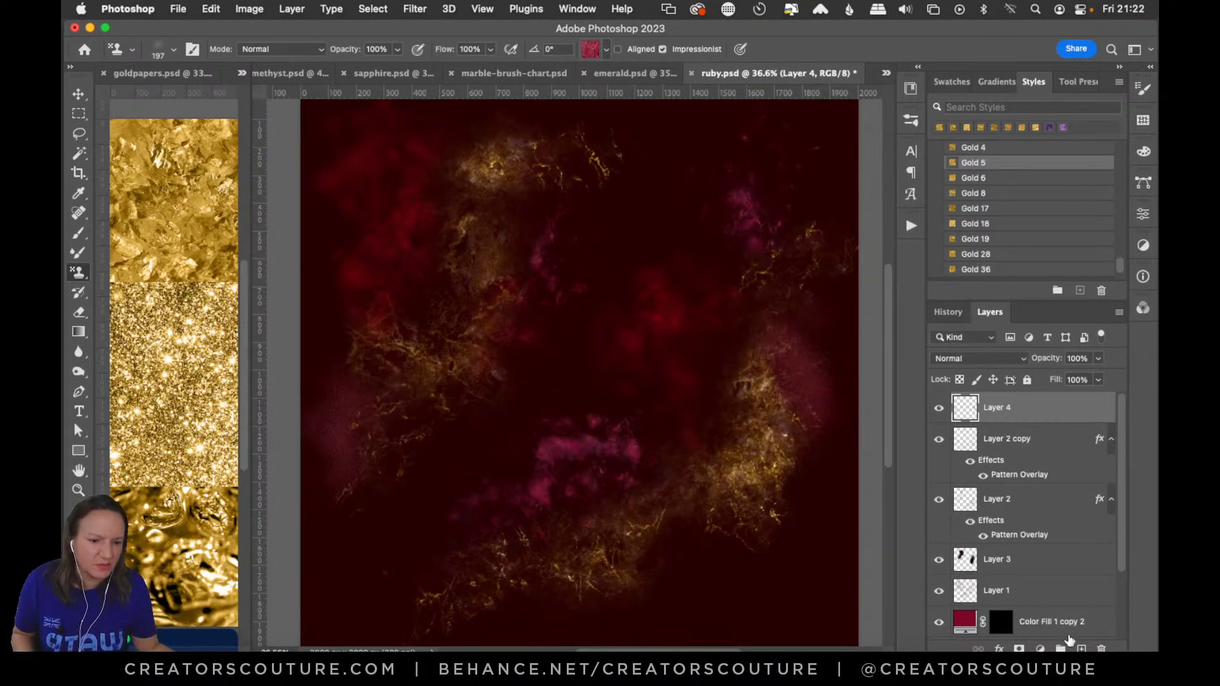
Add a new layer above Layer 4 and save ruby.psd
{"action": "key", "text": "super+alt+shift+n"}
{"action": "key", "text": "super+s"}
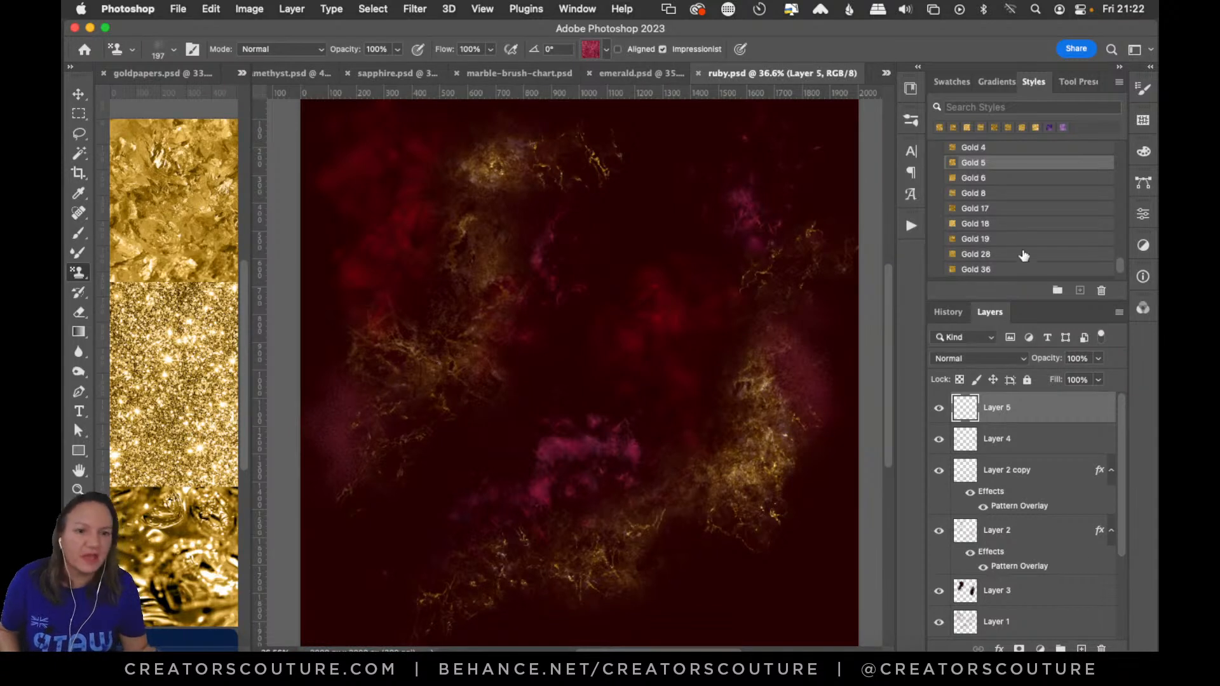
Select the 45 px 6-galaxy brush from PS Galaxy Brushes for stamping on the new layer
{"action": "left_click", "coordinate": [911, 121]}
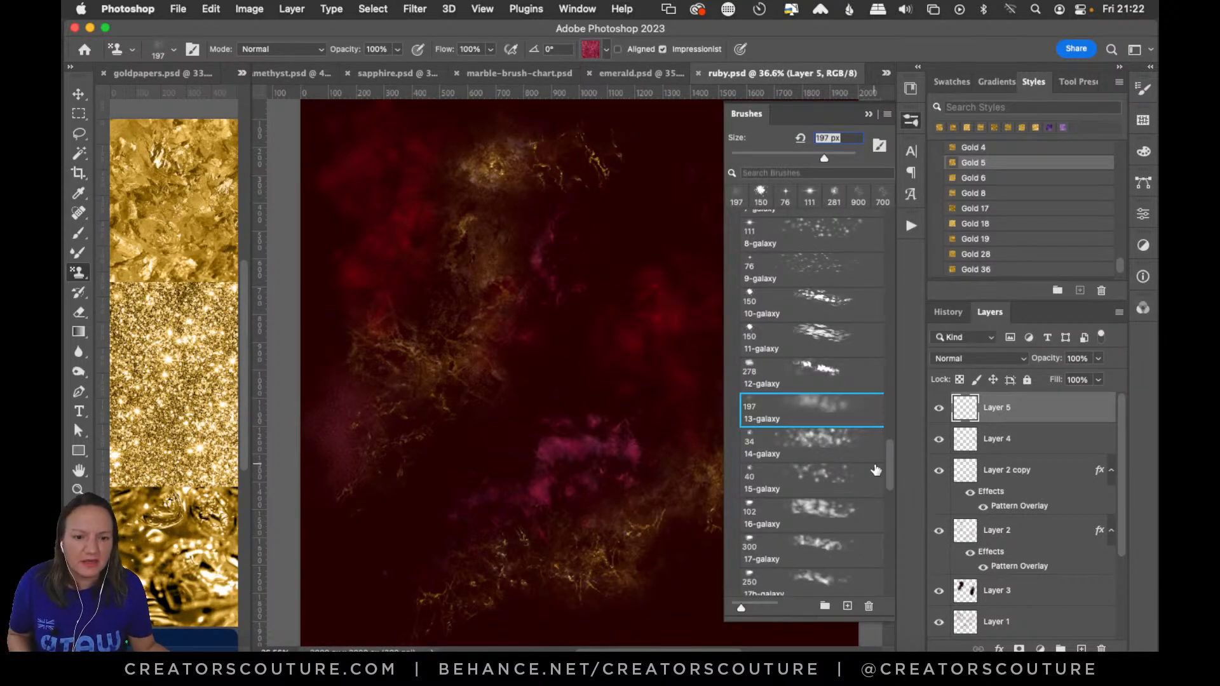
{"action": "mouse_move", "coordinate": [890, 470]}
{"action": "left_mouse_down"}
{"action": "mouse_move", "coordinate": [888, 516]}
{"action": "mouse_move", "coordinate": [892, 410]}
{"action": "left_mouse_up"}
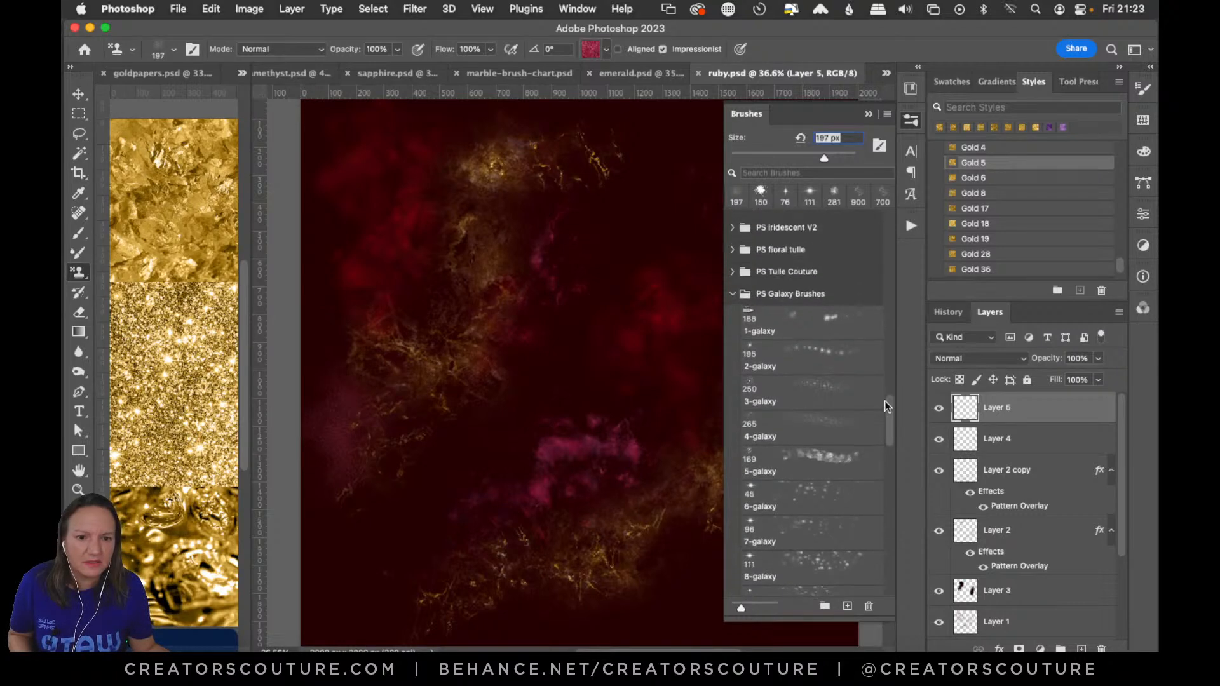
{"action": "left_click", "coordinate": [809, 495]}
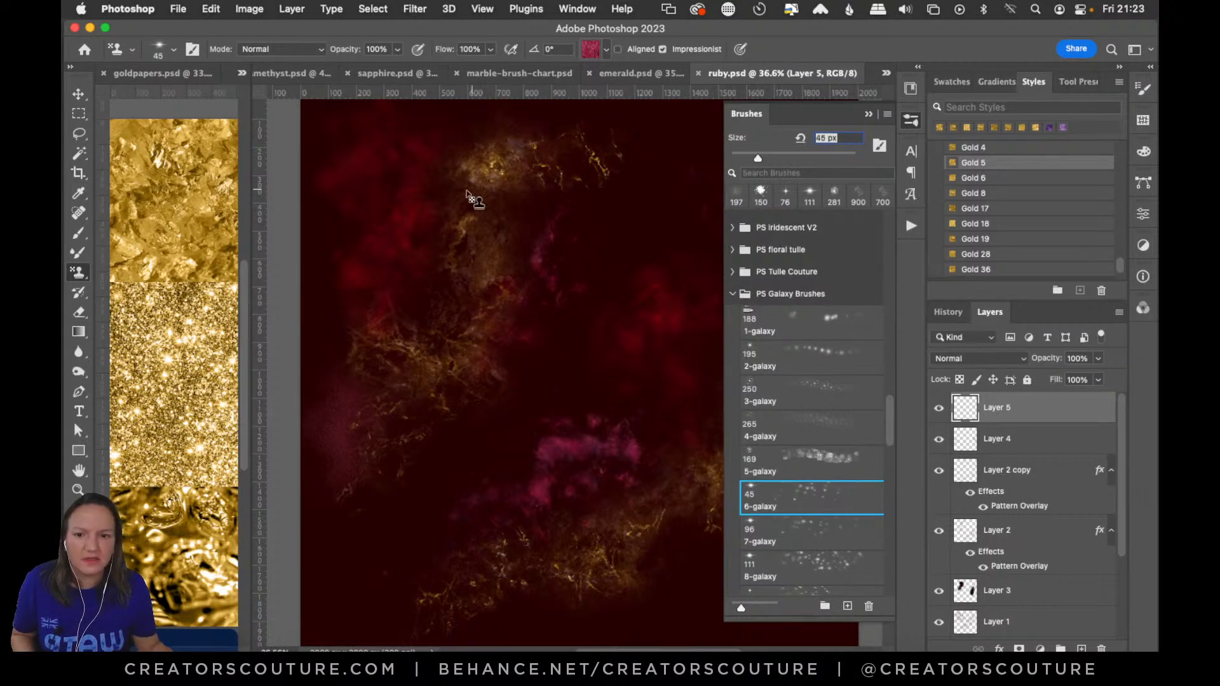
{"action": "left_click", "coordinate": [481, 197]}
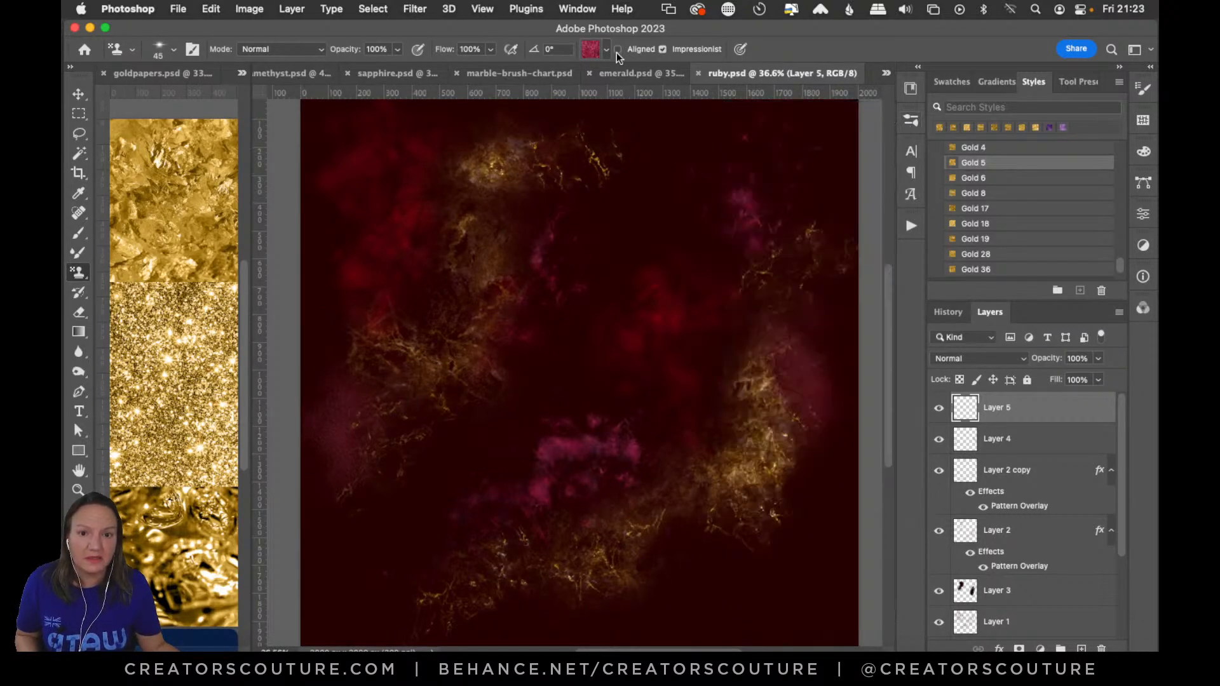
Set a bright red ruby pattern for the Pattern Stamp and enlarge the 6-galaxy brush to 60 px
{"action": "left_click", "coordinate": [591, 50]}
{"action": "left_click", "coordinate": [511, 239]}
{"action": "left_click", "coordinate": [570, 222]}
{"action": "left_click", "coordinate": [776, 37]}
{"action": "key", "text": "bracketright"}
{"action": "key", "text": "bracketright"}
Stamp red speckles below the upper gold veins and over the lower-left gold texture, undoing the unwanted strokes
{"action": "left_click_drag", "start_coordinate": [612, 185], "coordinate": [577, 311]}
{"action": "key", "text": "super+z"}
{"action": "left_click_drag", "start_coordinate": [631, 162], "coordinate": [540, 331]}
{"action": "key", "text": "super+z"}
{"action": "left_click_drag", "start_coordinate": [591, 185], "coordinate": [467, 352]}
{"action": "key", "text": "super+z"}
{"action": "left_click_drag", "start_coordinate": [599, 171], "coordinate": [538, 302]}
{"action": "left_click_drag", "start_coordinate": [531, 489], "coordinate": [468, 641]}
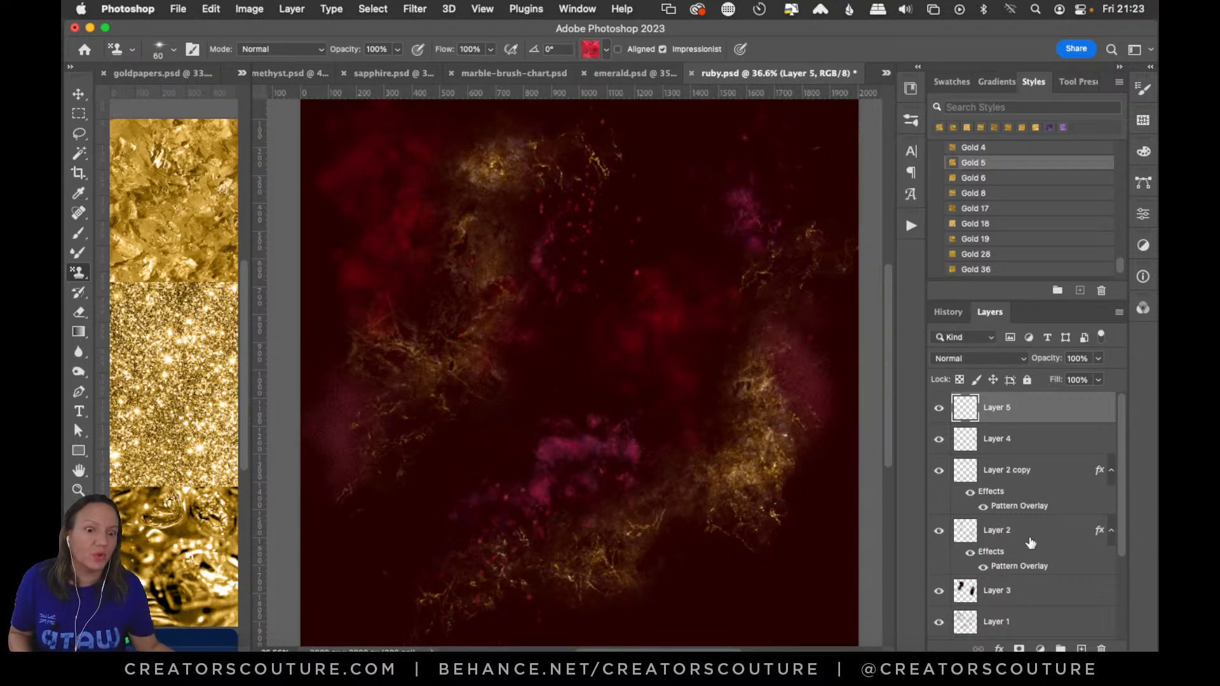
Stamp 250 px 3-galaxy specks in the Gold 6 style over the left and lower-right veins on a new layer, and save ruby.psd
{"action": "left_click", "coordinate": [990, 180]}
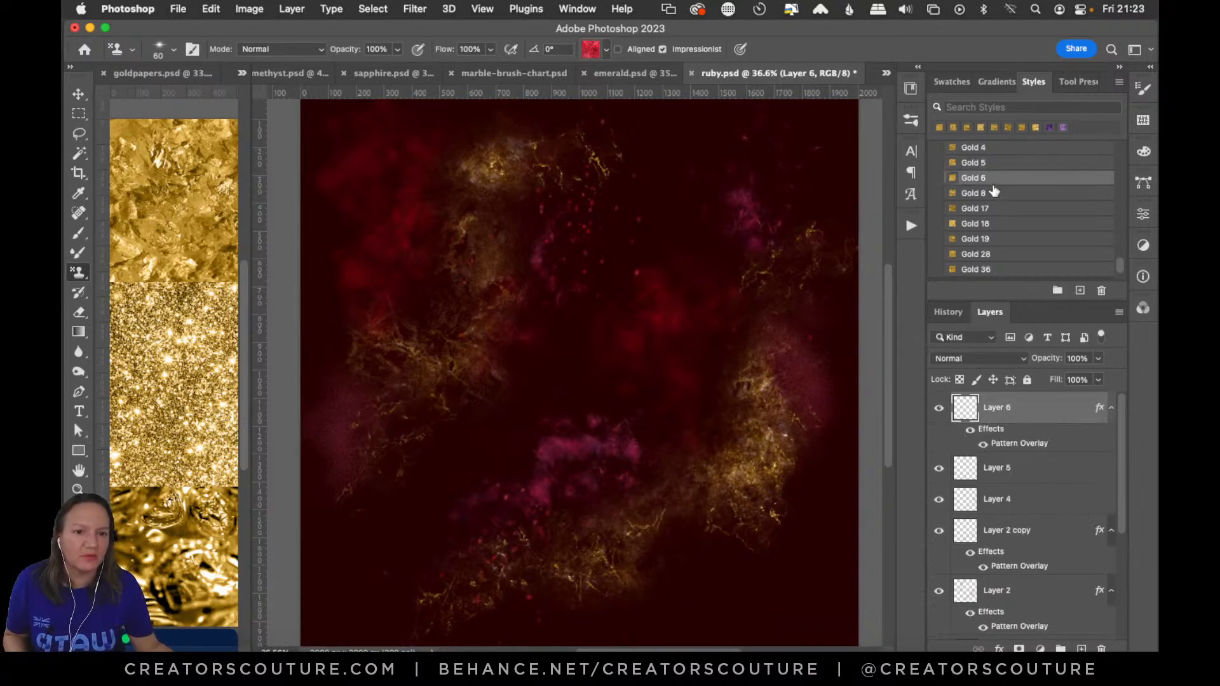
{"action": "left_click", "coordinate": [909, 121]}
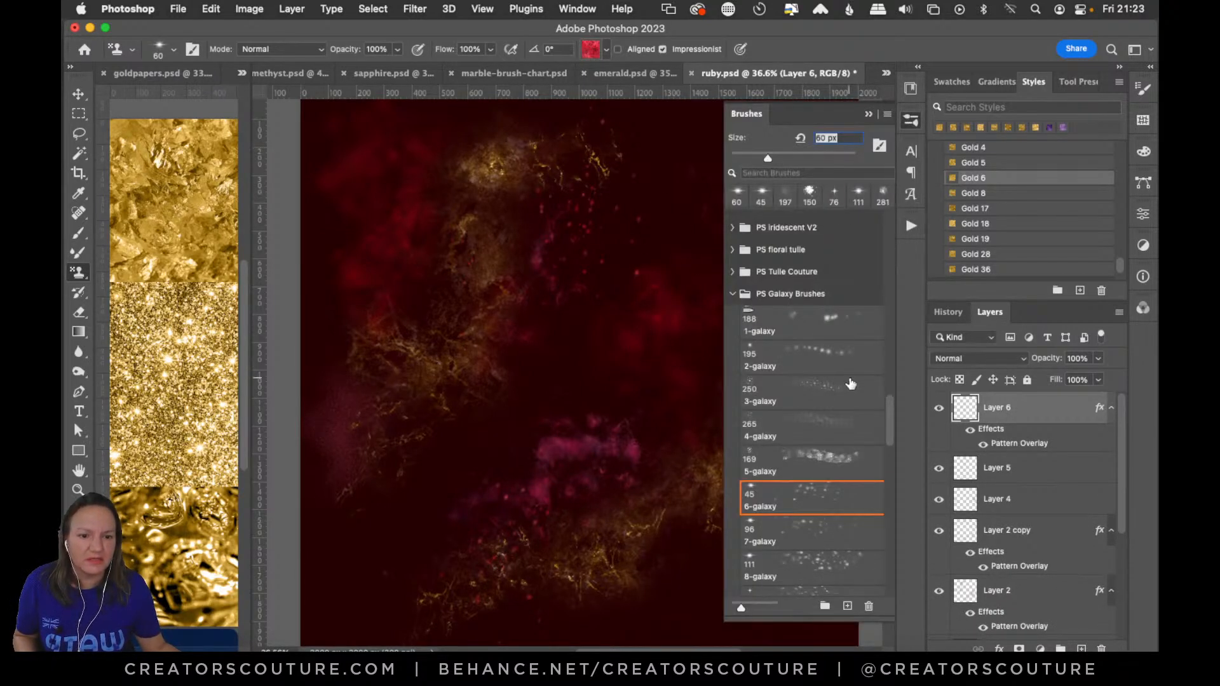
{"action": "left_click", "coordinate": [828, 390]}
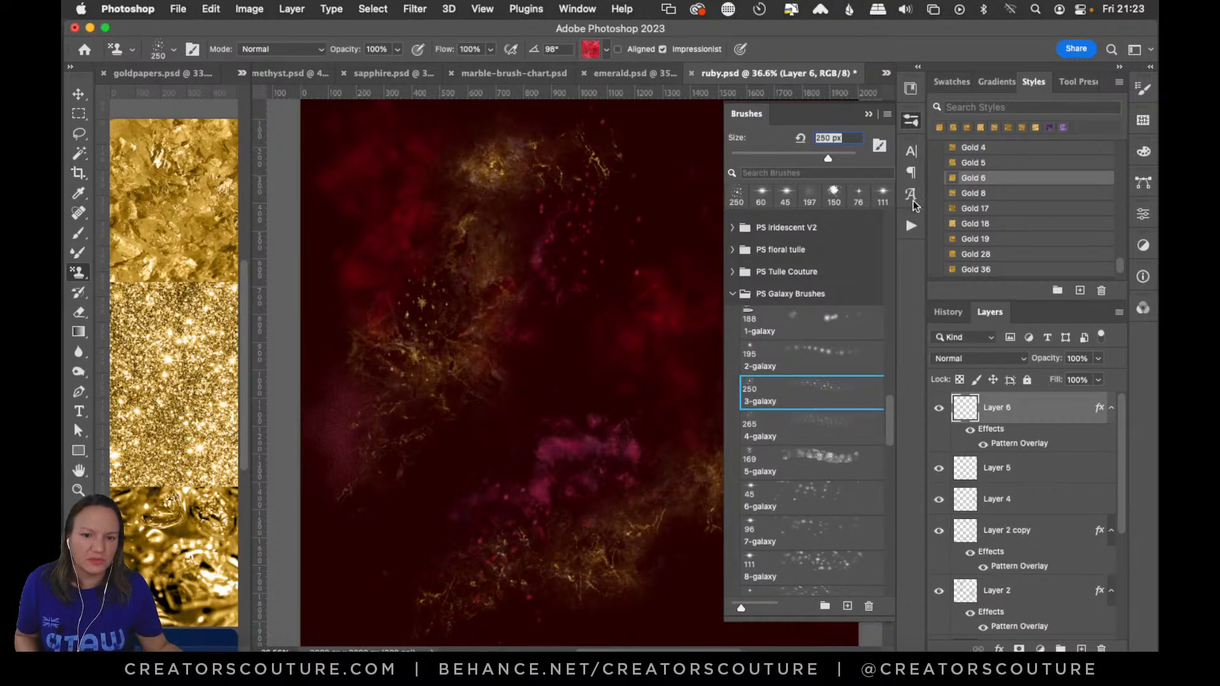
{"action": "left_click", "coordinate": [913, 122]}
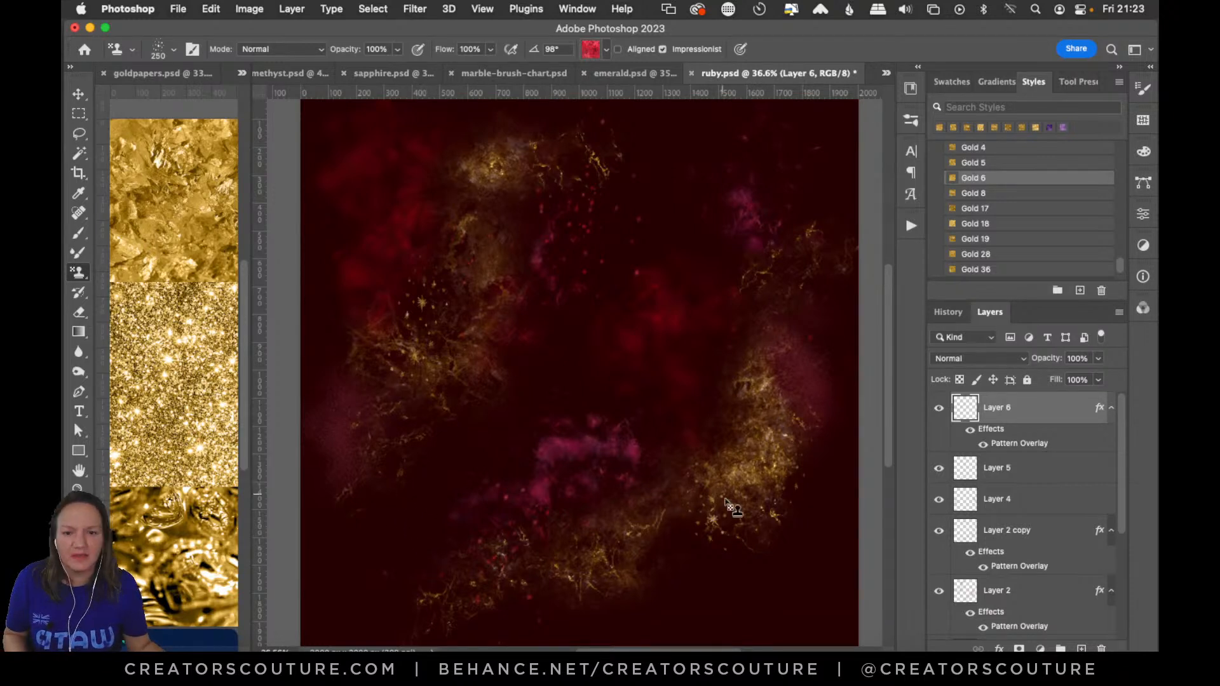
{"action": "key", "text": "super+s"}
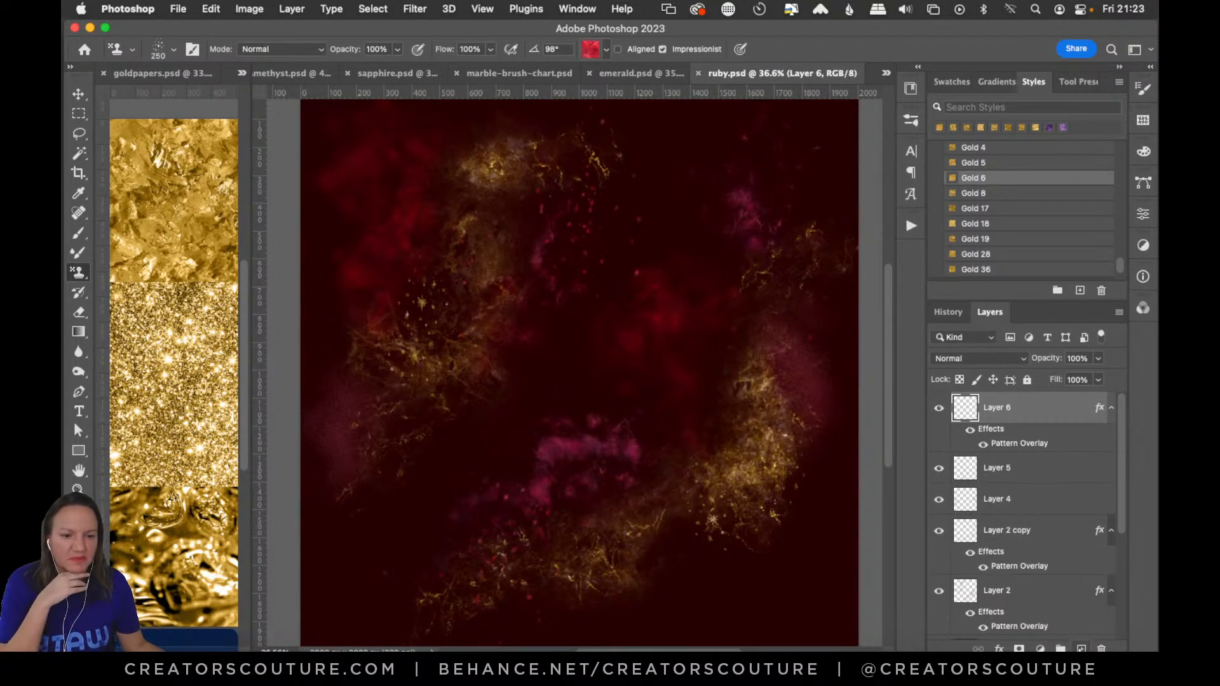
Add a new layer above Layer 6 and apply the ruby-garnet 5 style from the 0 JEWEL STYLES library
{"action": "left_click", "coordinate": [1081, 648]}
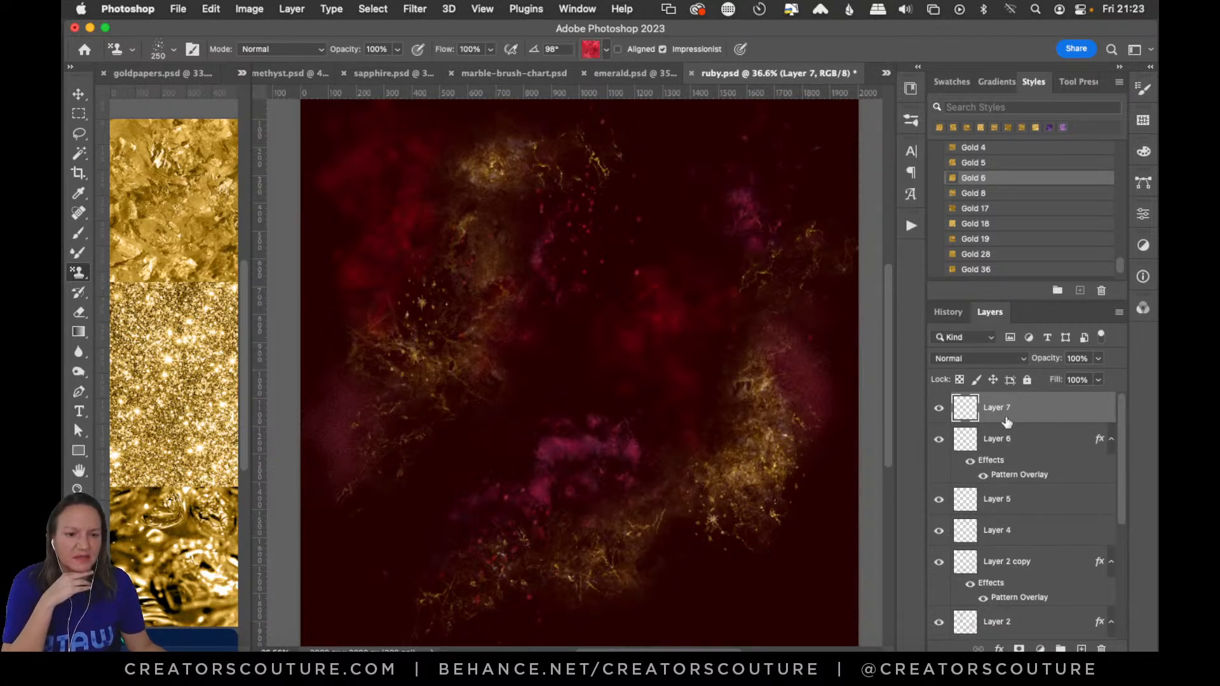
{"action": "left_click", "coordinate": [911, 121]}
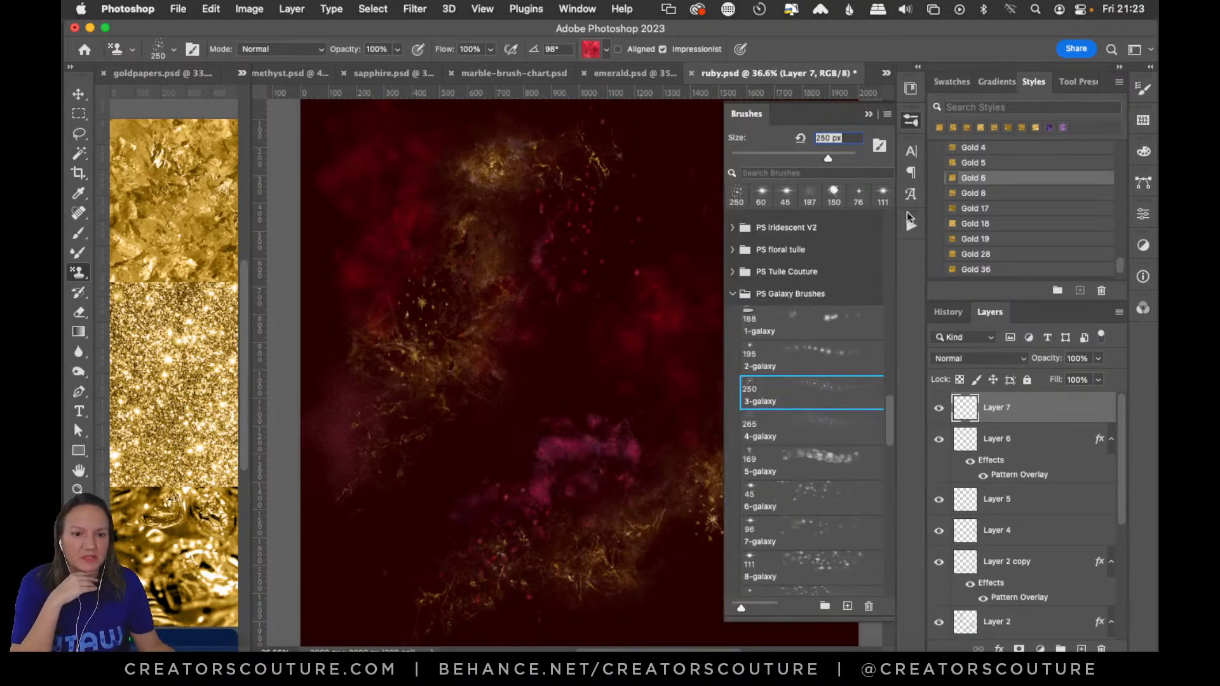
{"action": "left_click", "coordinate": [587, 50]}
{"action": "left_click", "coordinate": [911, 89]}
{"action": "left_click", "coordinate": [911, 89]}
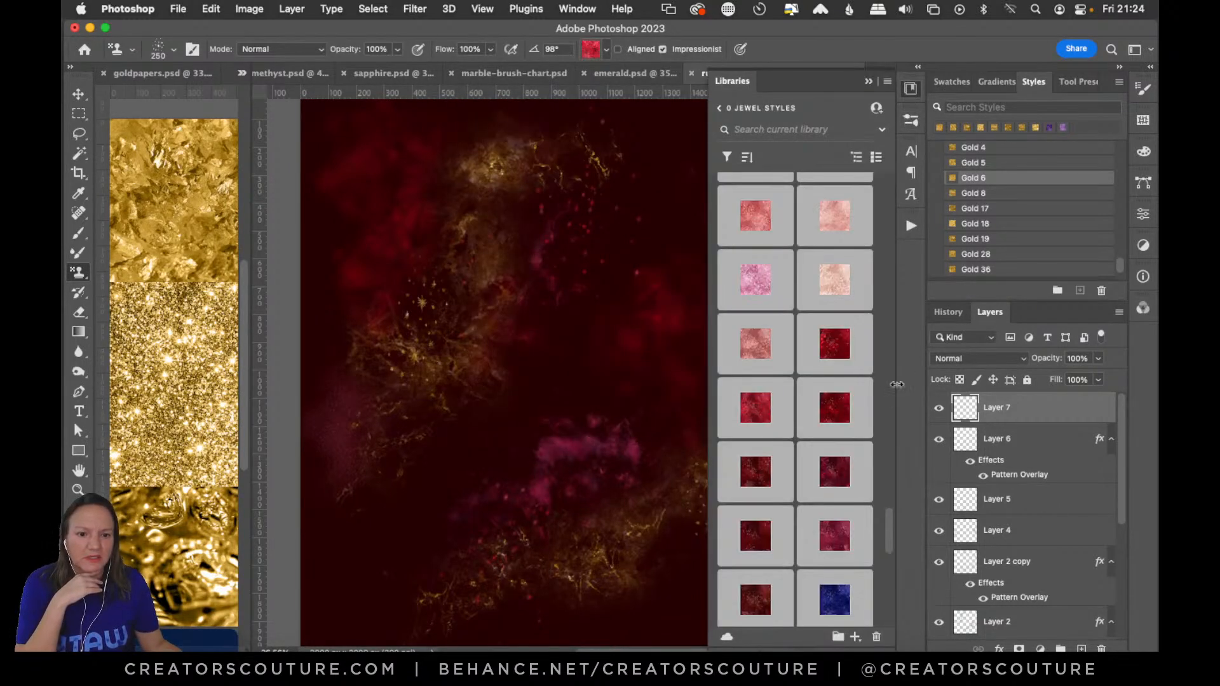
{"action": "mouse_move", "coordinate": [889, 532]}
{"action": "left_mouse_down"}
{"action": "mouse_move", "coordinate": [884, 558]}
{"action": "mouse_move", "coordinate": [892, 535]}
{"action": "left_mouse_up"}
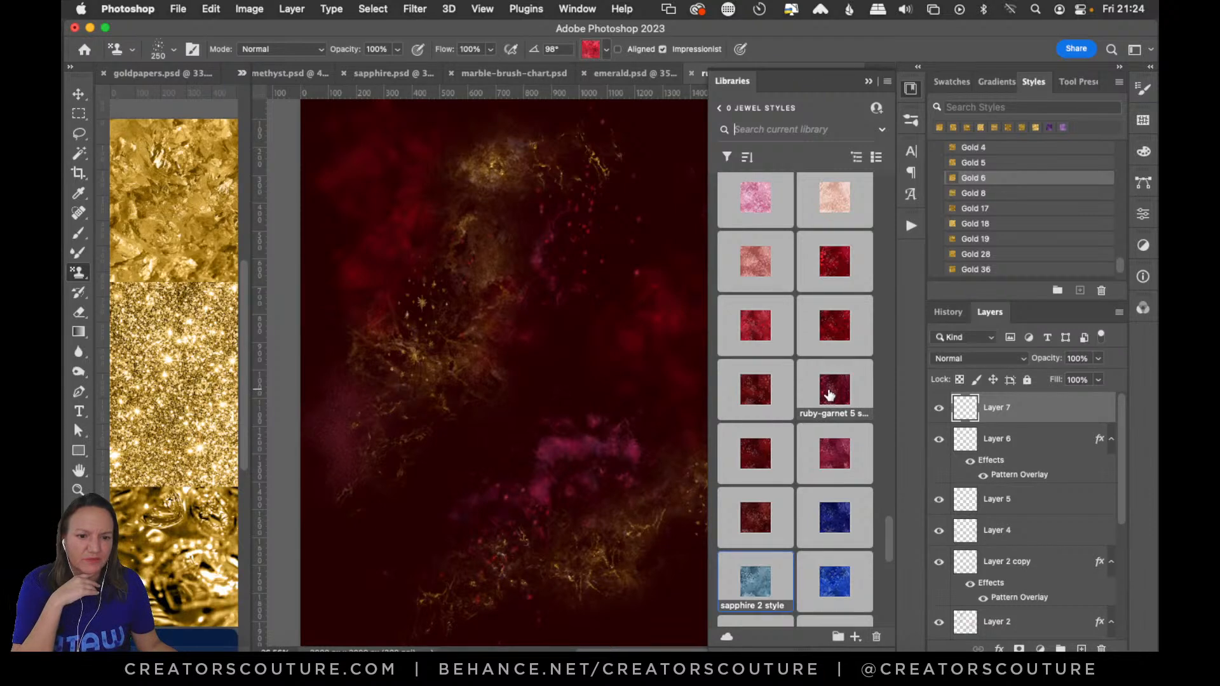
{"action": "left_click", "coordinate": [827, 395]}
{"action": "left_click", "coordinate": [911, 89]}
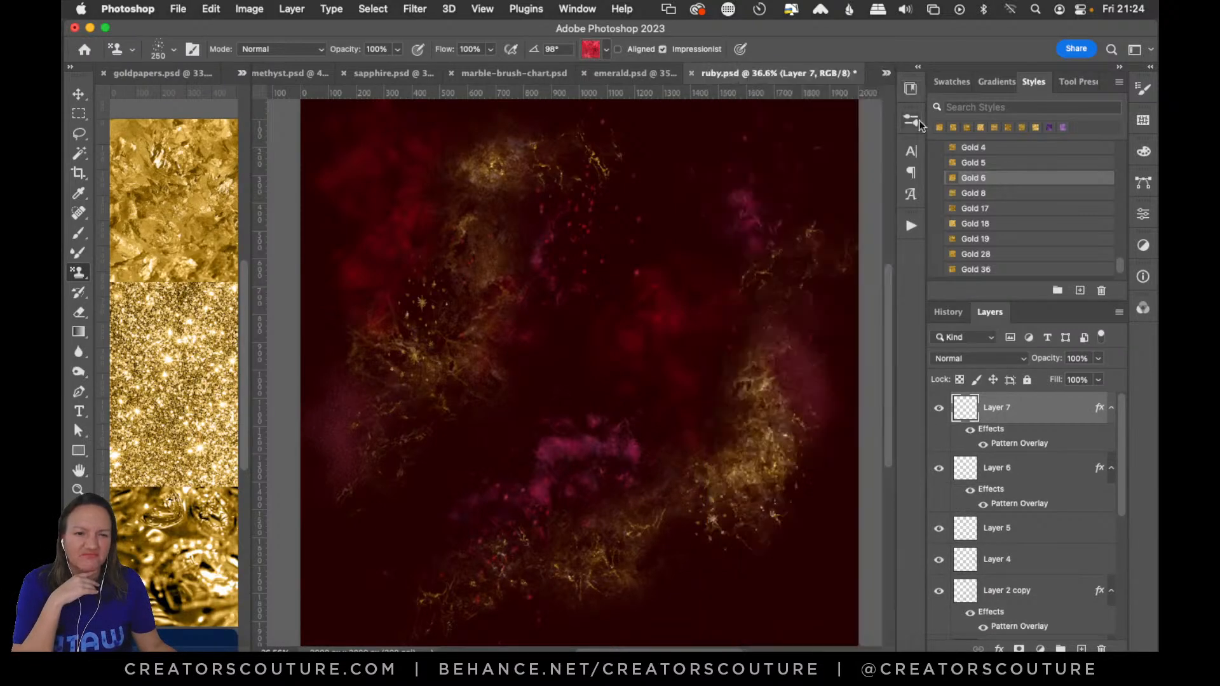
Select the 400 px 17-marble brush for stamping on Layer 7, undoing the trial stroke near the canvas's upper centre
{"action": "left_click", "coordinate": [911, 121]}
{"action": "left_click_drag", "start_coordinate": [887, 415], "coordinate": [905, 338]}
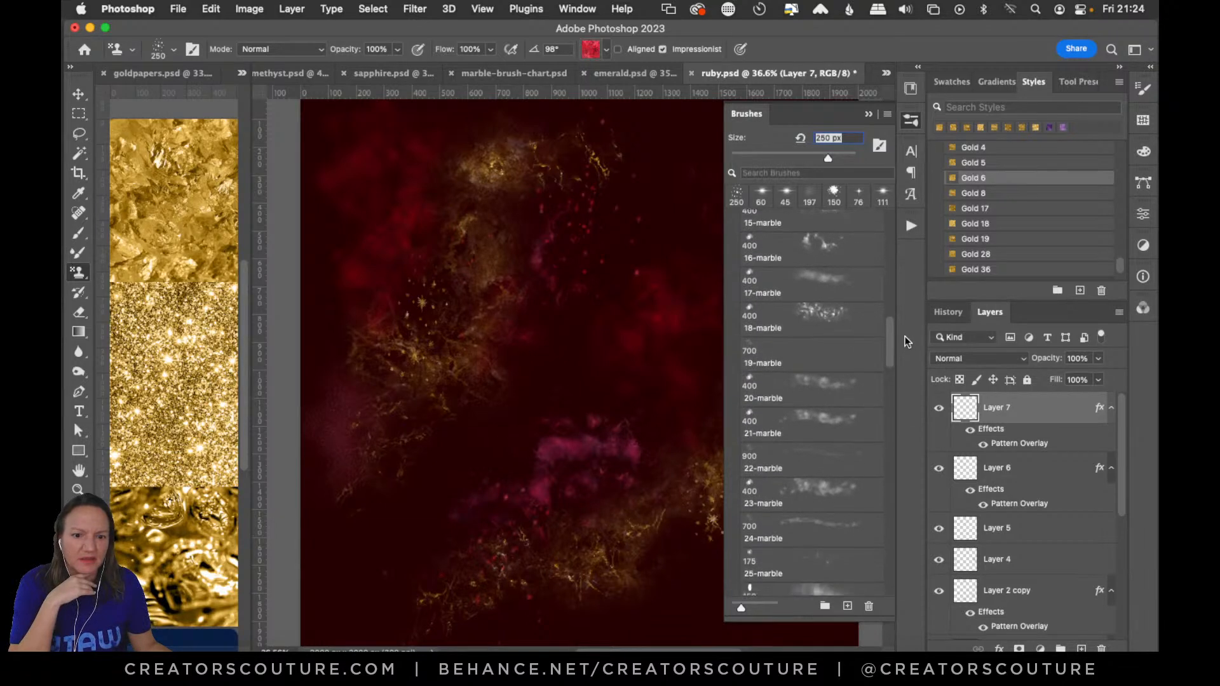
{"action": "left_click", "coordinate": [809, 454]}
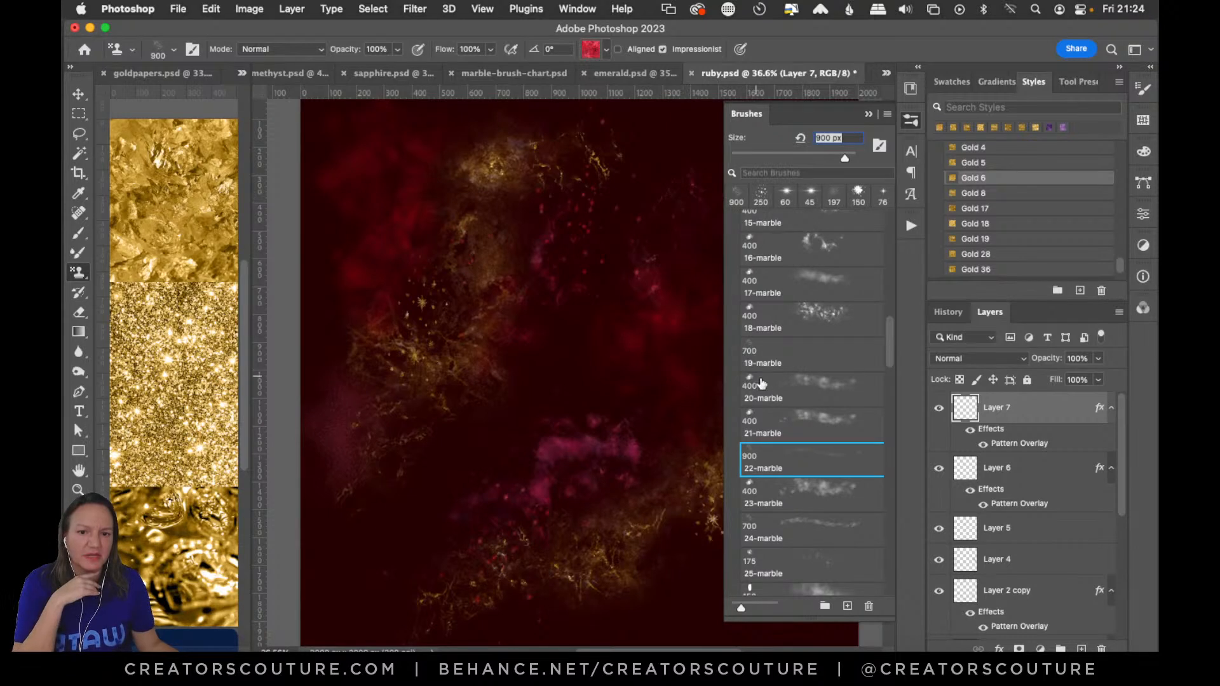
{"action": "left_click", "coordinate": [810, 283]}
{"action": "left_click_drag", "start_coordinate": [685, 182], "coordinate": [643, 292]}
{"action": "key", "text": "super+z"}
{"action": "left_click", "coordinate": [912, 122]}
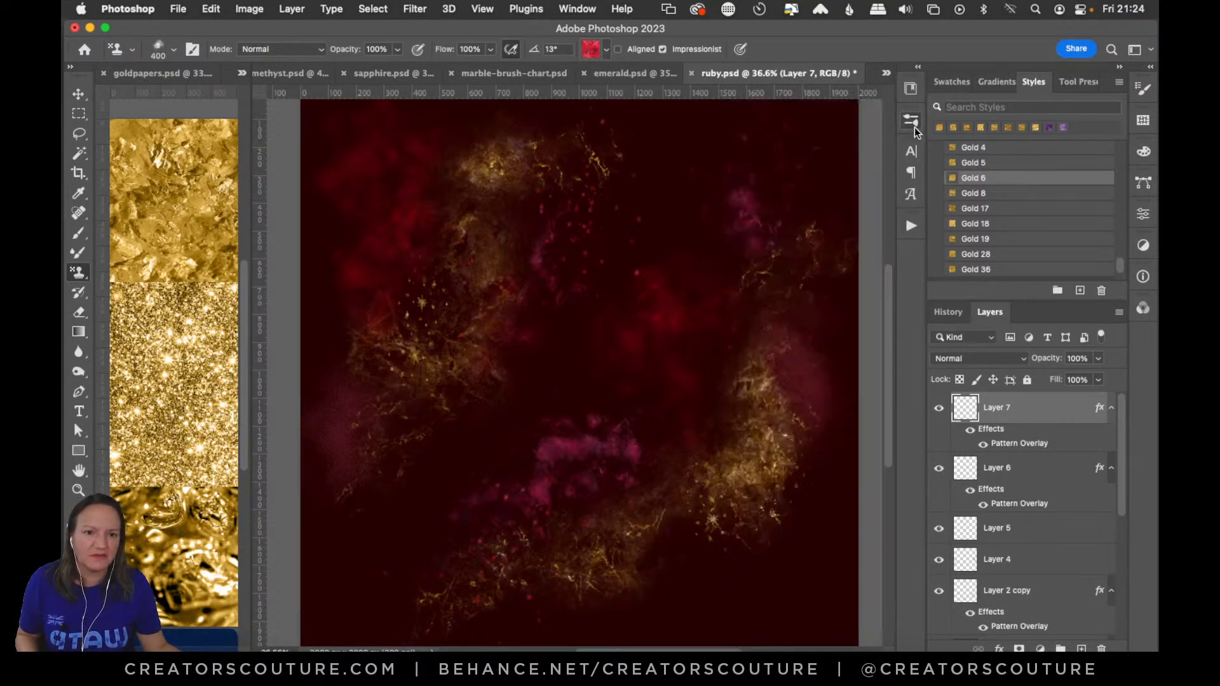
{"action": "key", "text": "super+z"}
{"action": "mouse_move", "coordinate": [789, 552]}
{"action": "left_mouse_down"}
{"action": "mouse_move", "coordinate": [685, 618]}
{"action": "mouse_move", "coordinate": [704, 642]}
{"action": "left_mouse_up"}
{"action": "key", "text": "super+z"}
{"action": "mouse_move", "coordinate": [831, 518]}
{"action": "left_mouse_down"}
{"action": "mouse_move", "coordinate": [790, 581]}
{"action": "mouse_move", "coordinate": [731, 623]}
{"action": "left_mouse_up"}
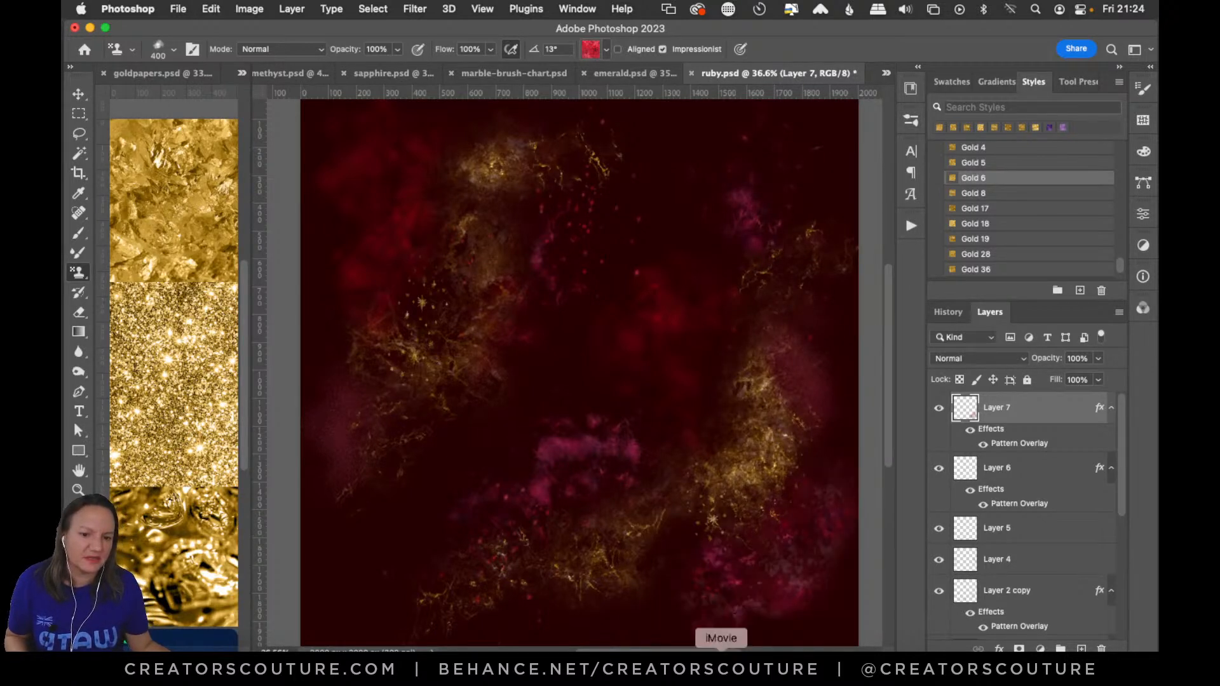
{"action": "key", "text": "super+z"}
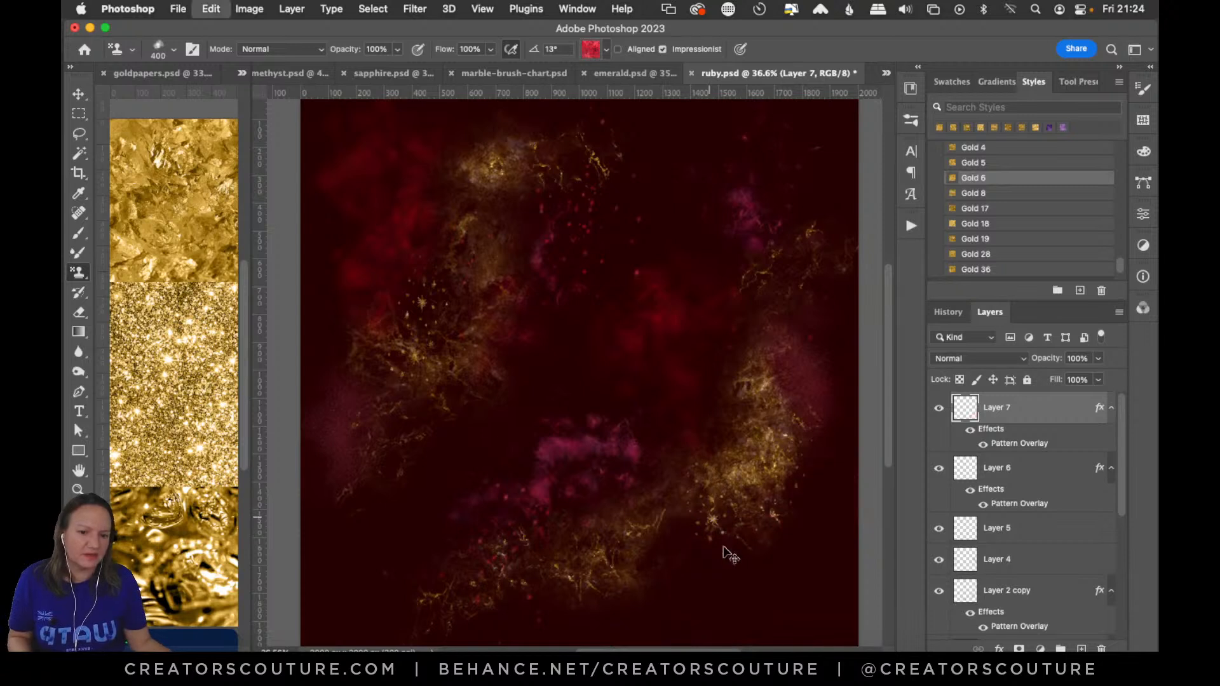
{"action": "left_click_drag", "start_coordinate": [825, 553], "coordinate": [694, 627]}
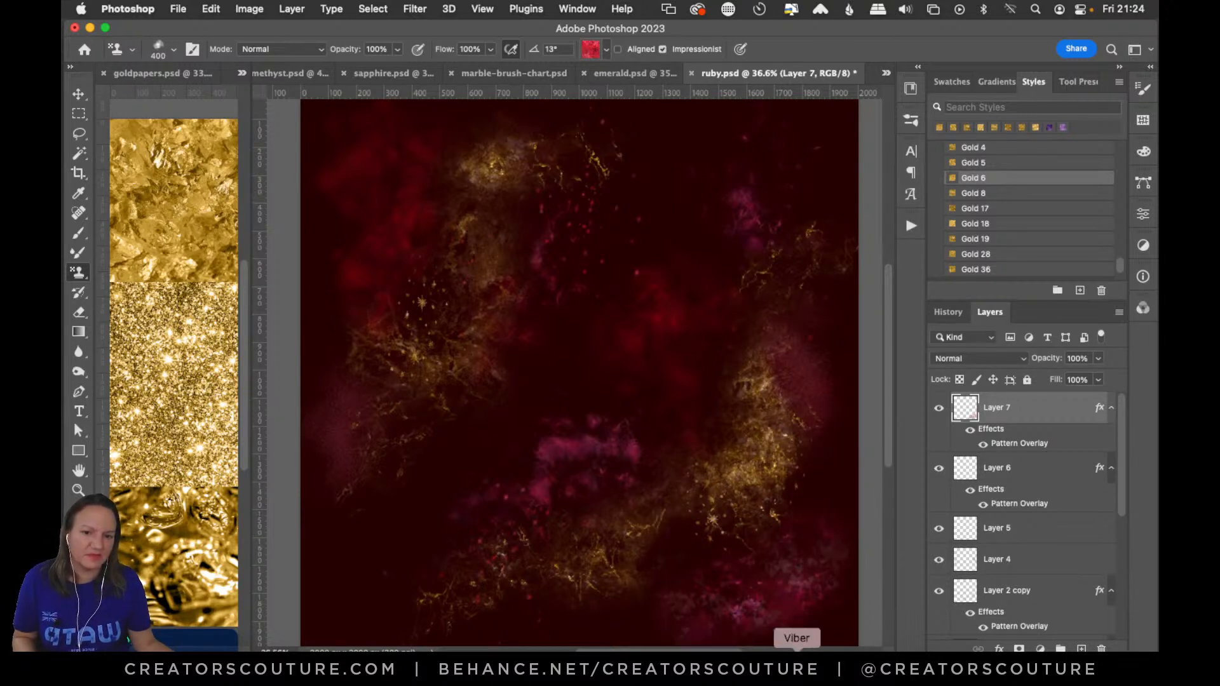
{"action": "key", "text": "super+z"}
{"action": "key", "text": "super+z"}
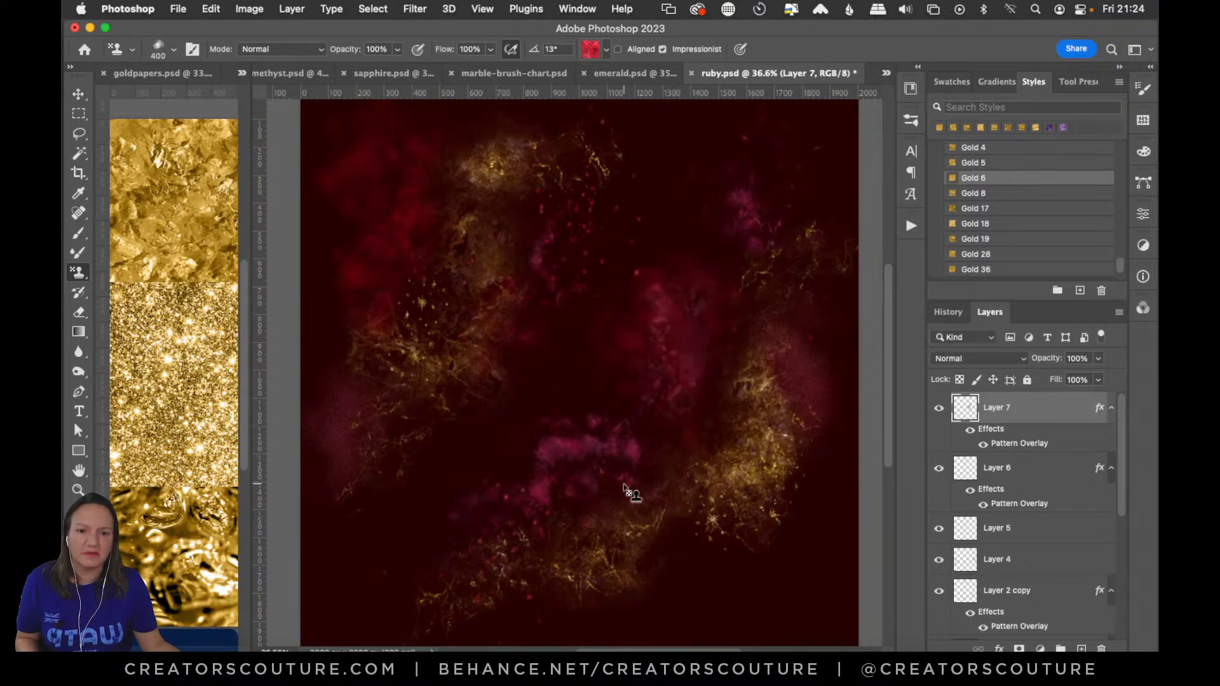
{"action": "key", "text": "super+z"}
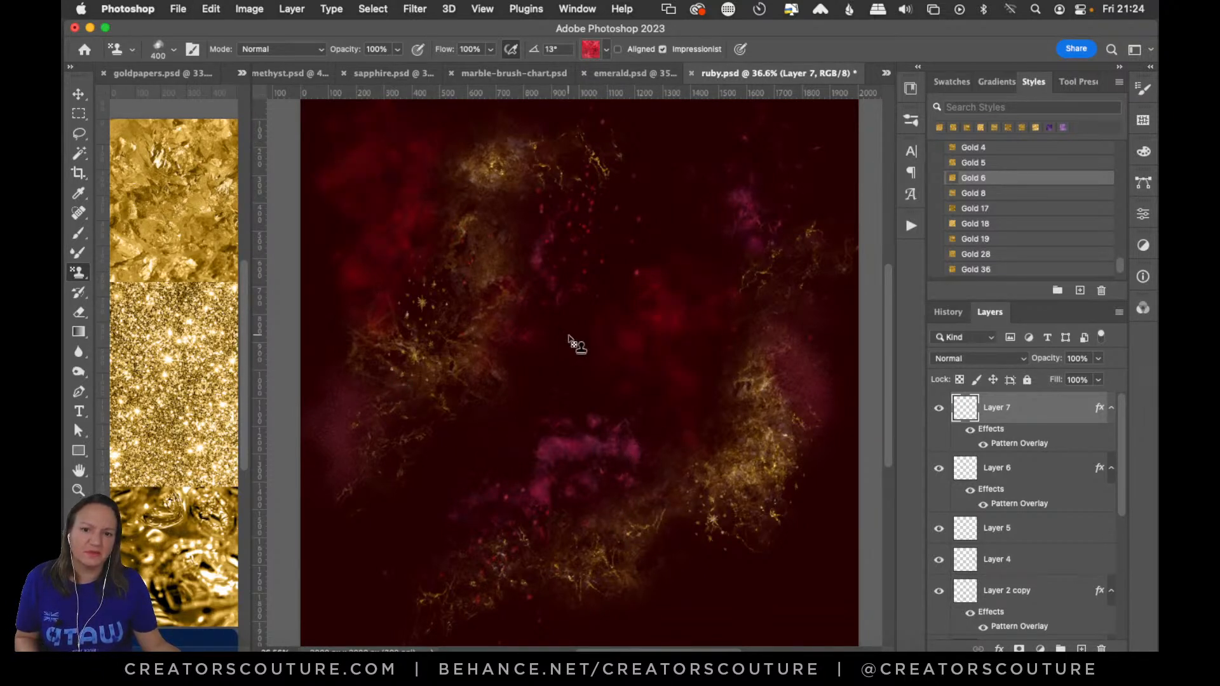
{"action": "left_click", "coordinate": [776, 165]}
{"action": "key", "text": "super+z"}
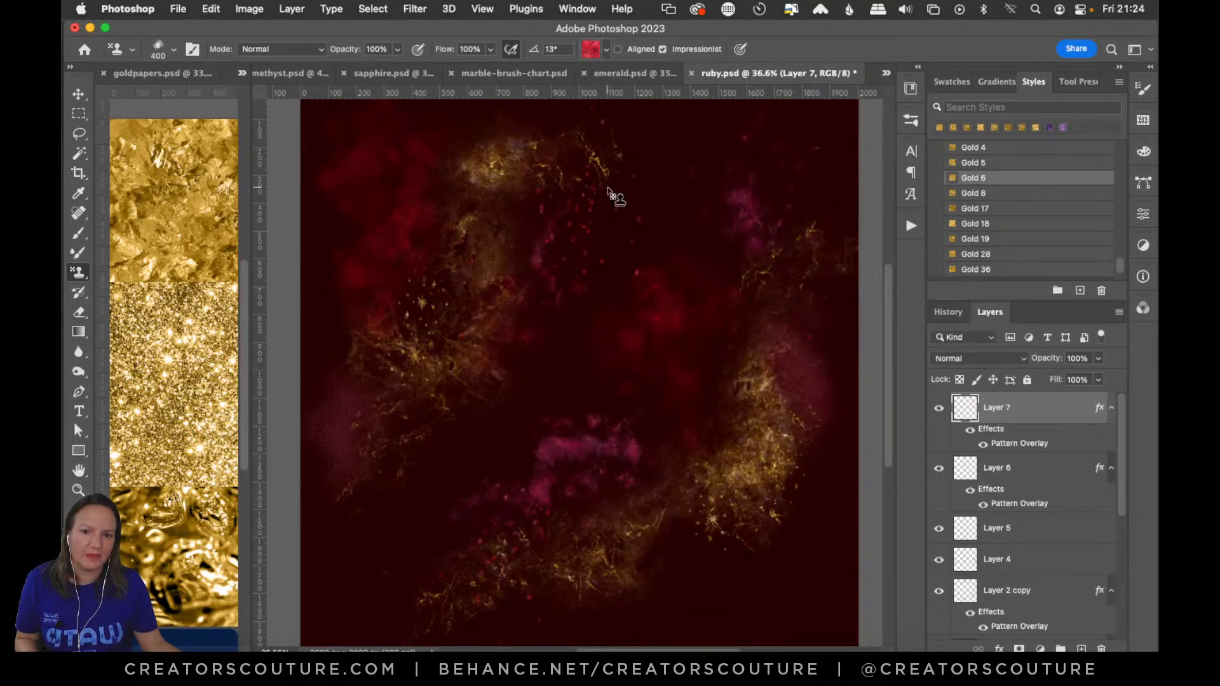
Stamp a faint plum 17-marble haze around the upper gold veins near the canvas's top edge, undoing the lower-left attempt
{"action": "left_click", "coordinate": [576, 160]}
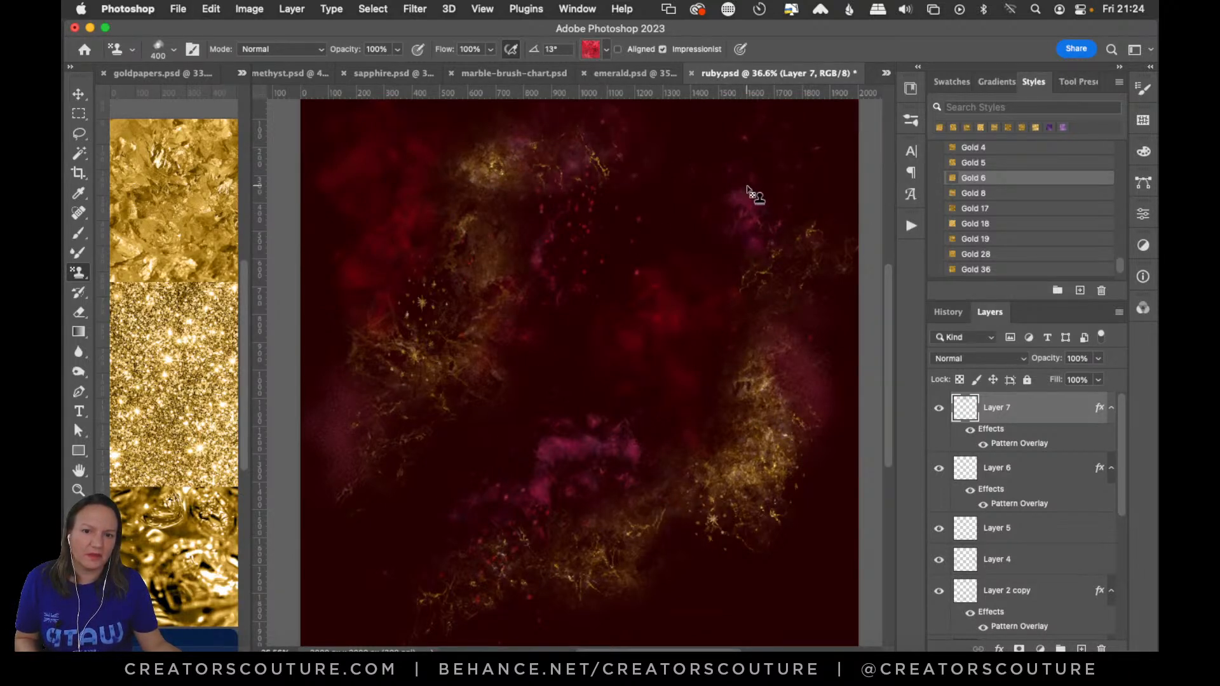
{"action": "key", "text": "super+z"}
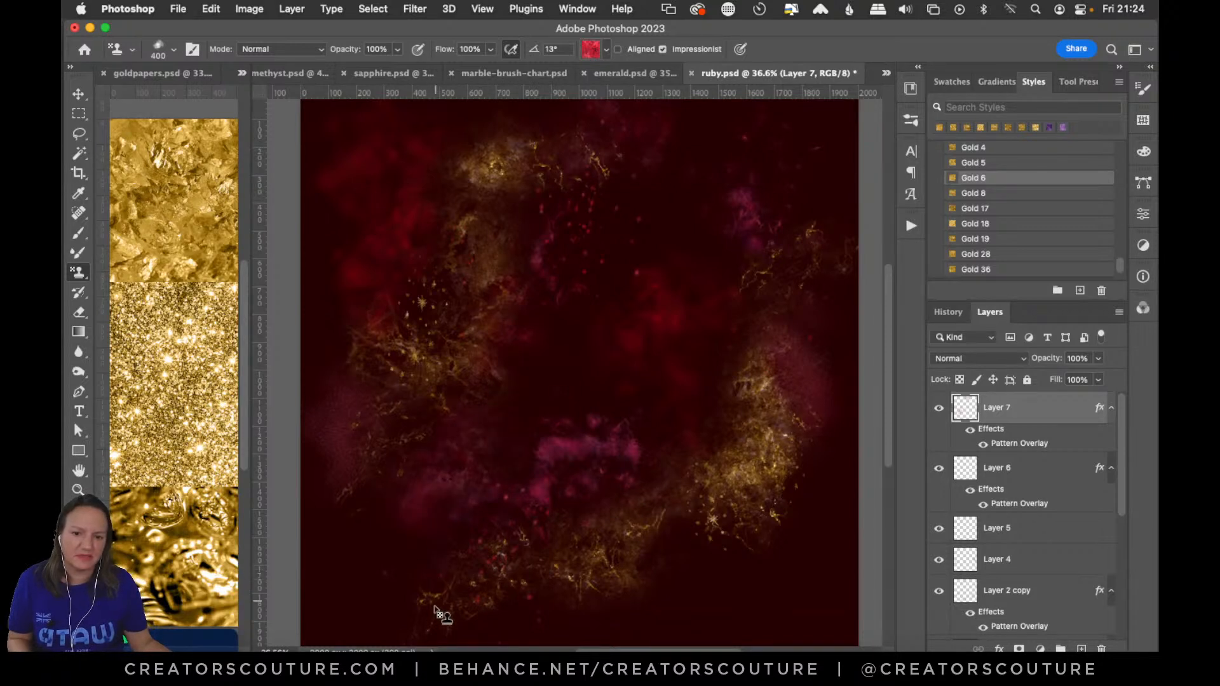
{"action": "left_click", "coordinate": [397, 561]}
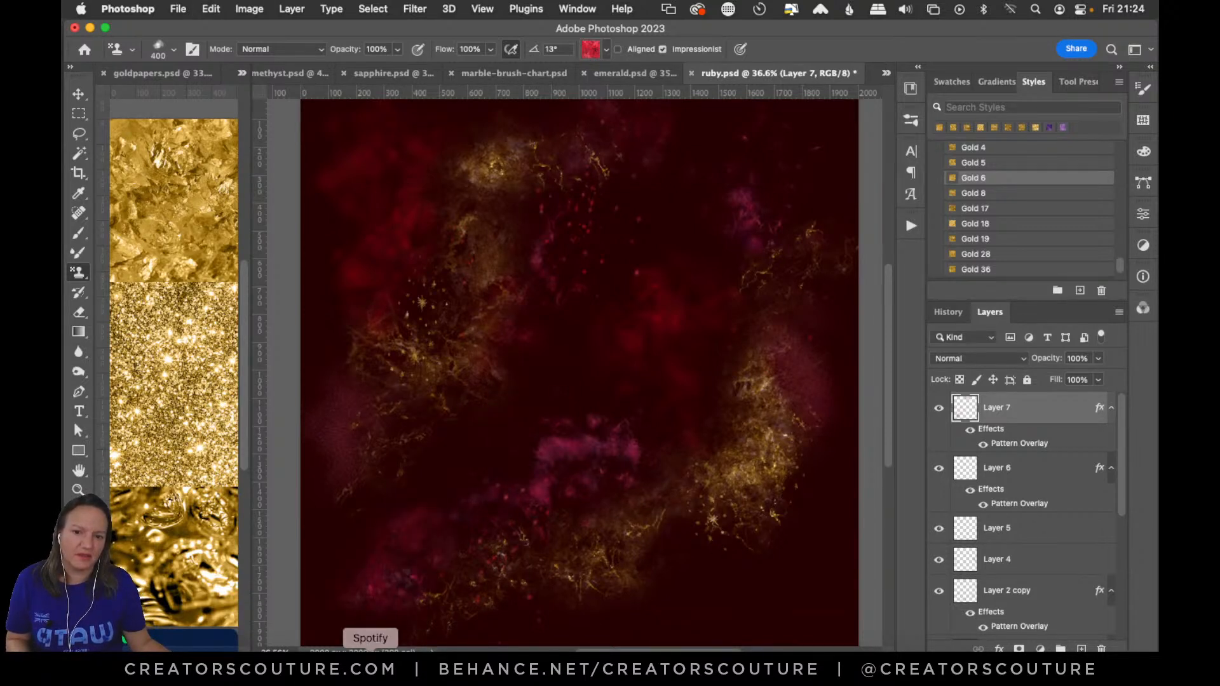
{"action": "key", "text": "super+z"}
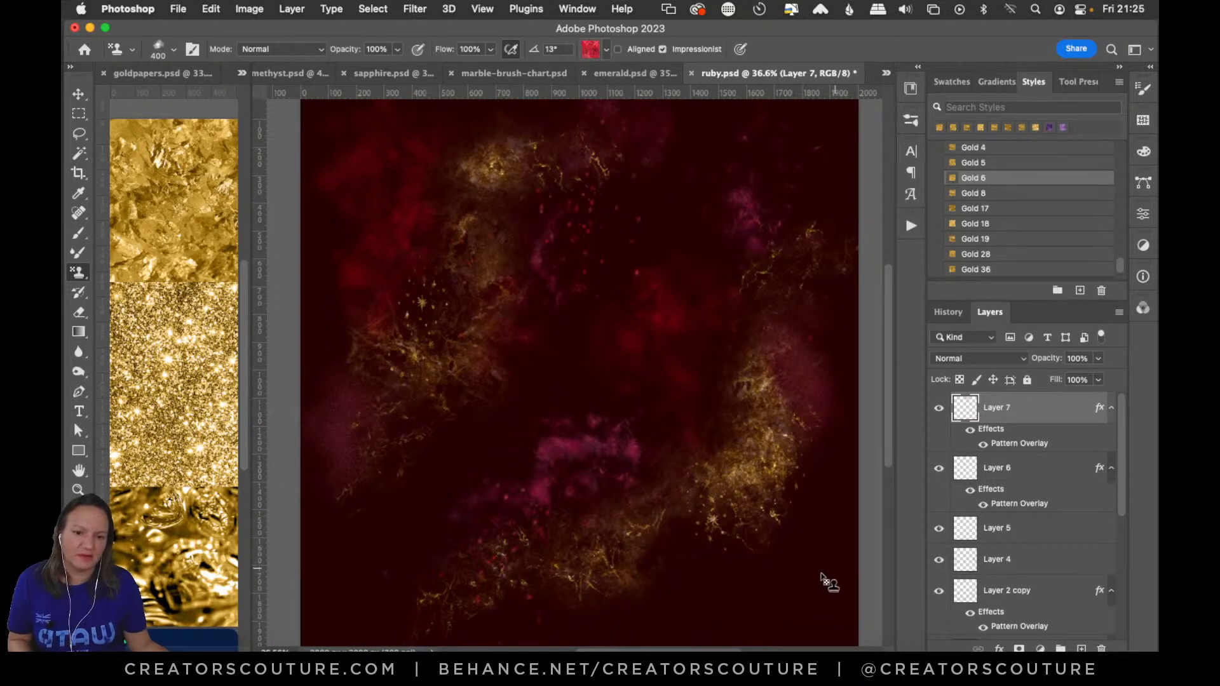
Stamp a soft rose haze in the canvas's lower-right corner, undoing the unwanted attempts, and save ruby.psd
{"action": "left_click", "coordinate": [743, 606]}
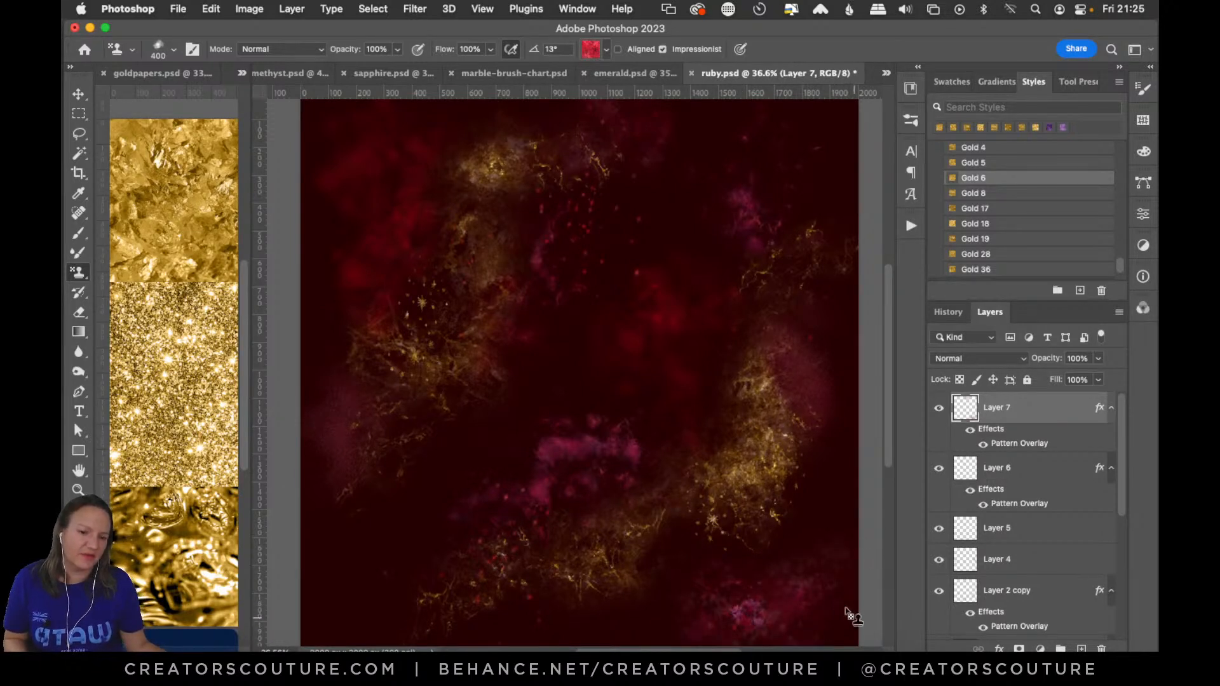
{"action": "key", "text": "super+z"}
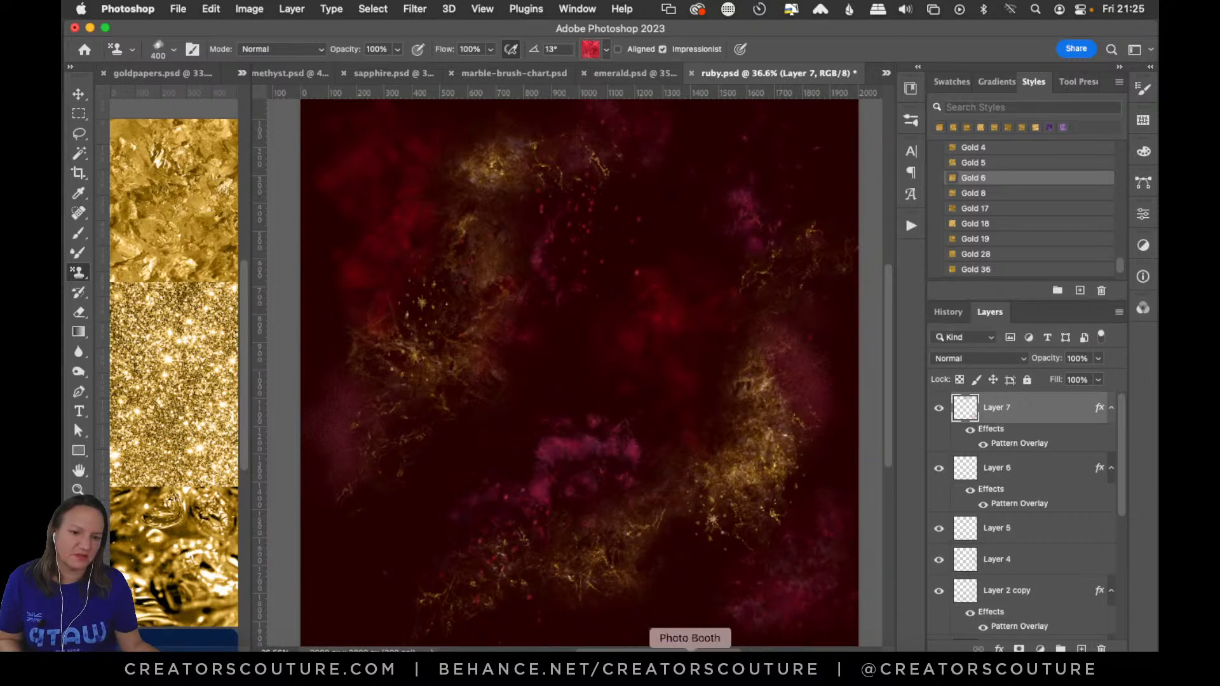
{"action": "key", "text": "super+z"}
{"action": "left_click", "coordinate": [797, 599]}
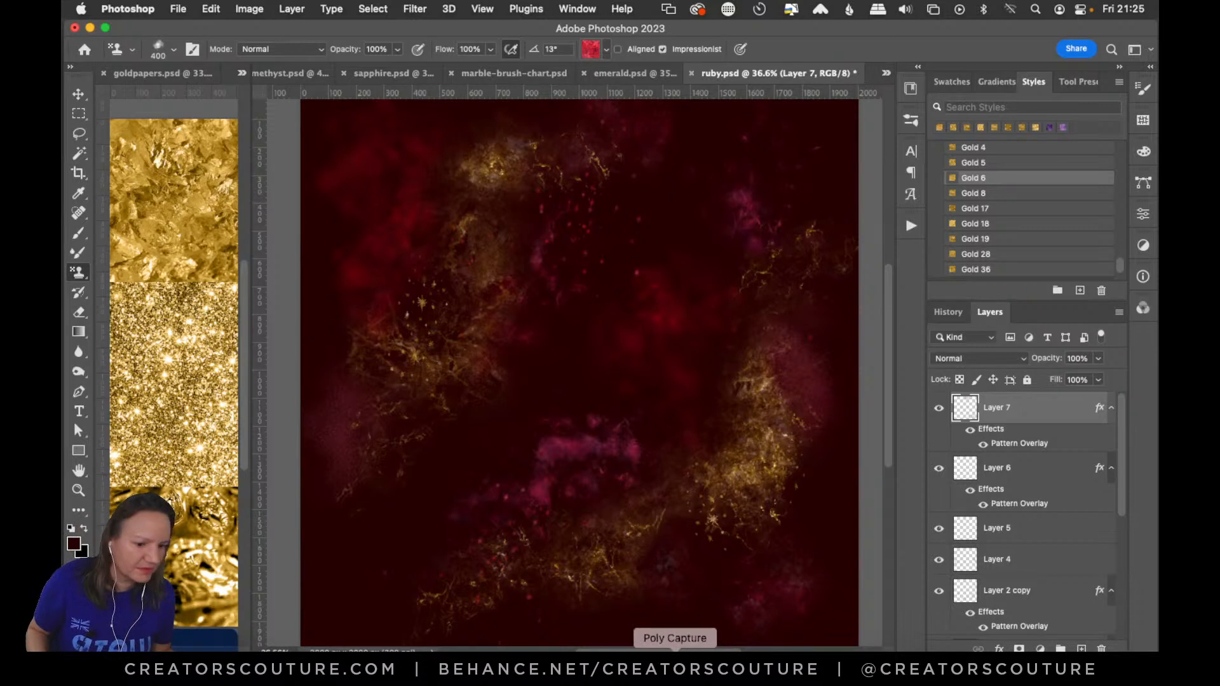
{"action": "key", "text": "super+s"}
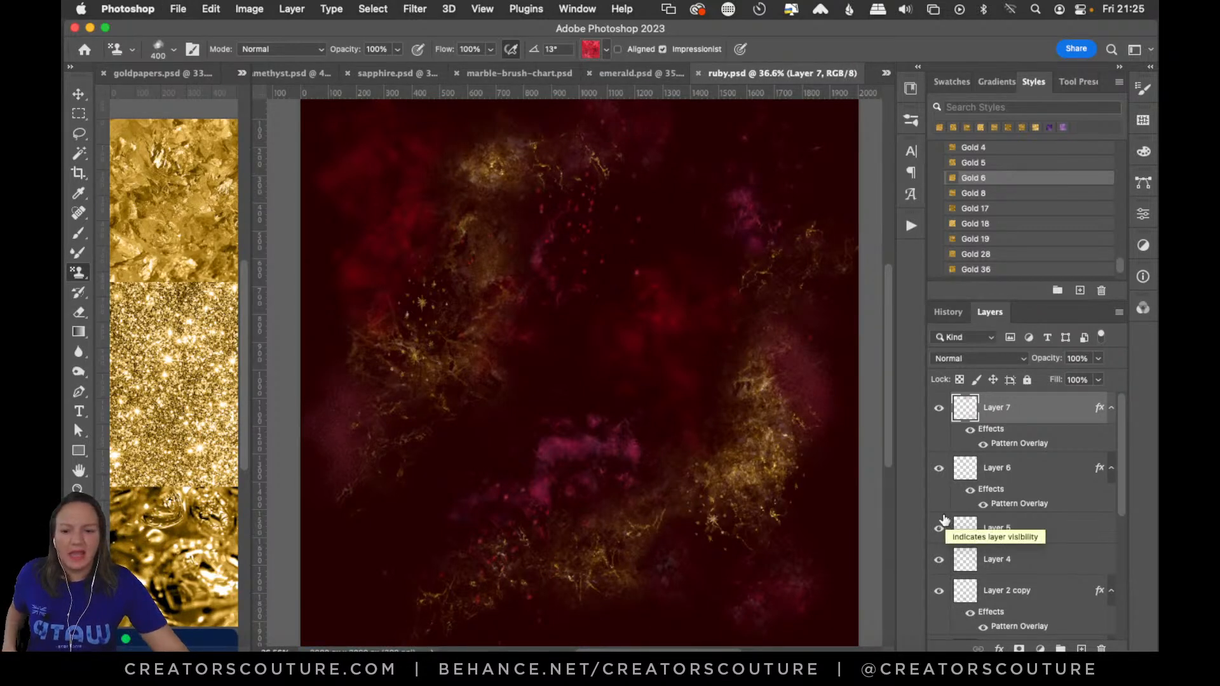
Compare the whole ruby.psd composition with the amethyst.psd and emerald.psd backgrounds
{"action": "scroll", "coordinate": [947, 524], "scroll_direction": "down", "scroll_amount": 3}
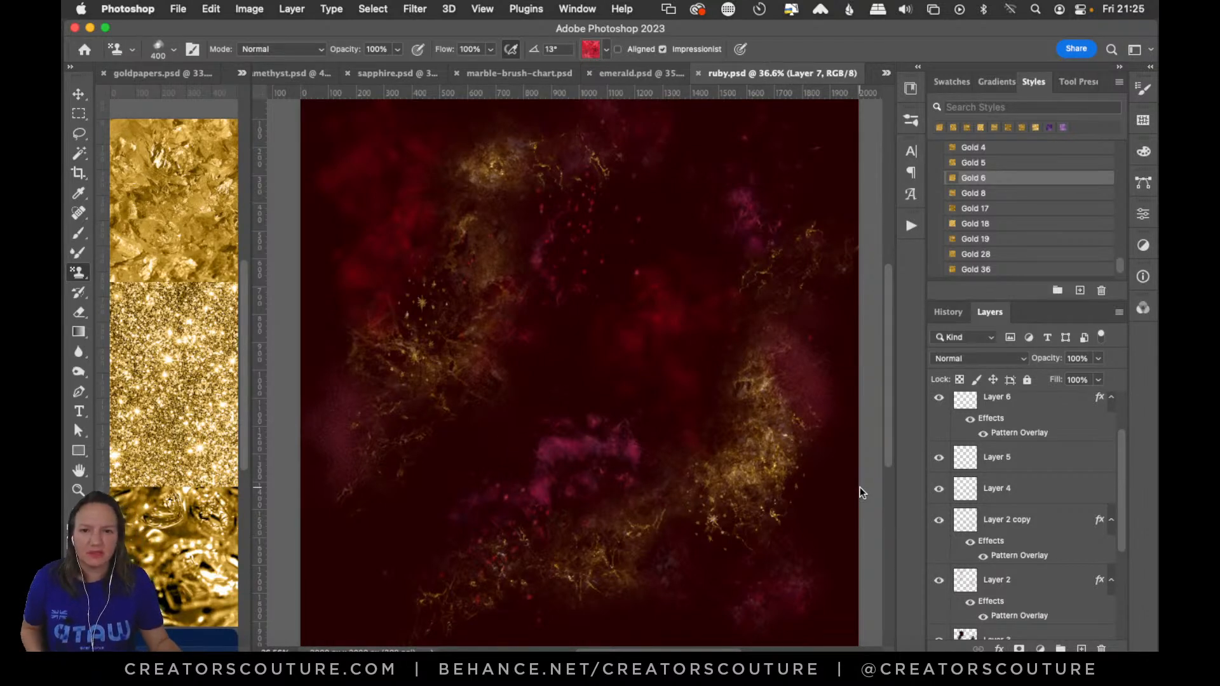
{"action": "scroll", "coordinate": [855, 486], "scroll_direction": "down", "scroll_amount": 1}
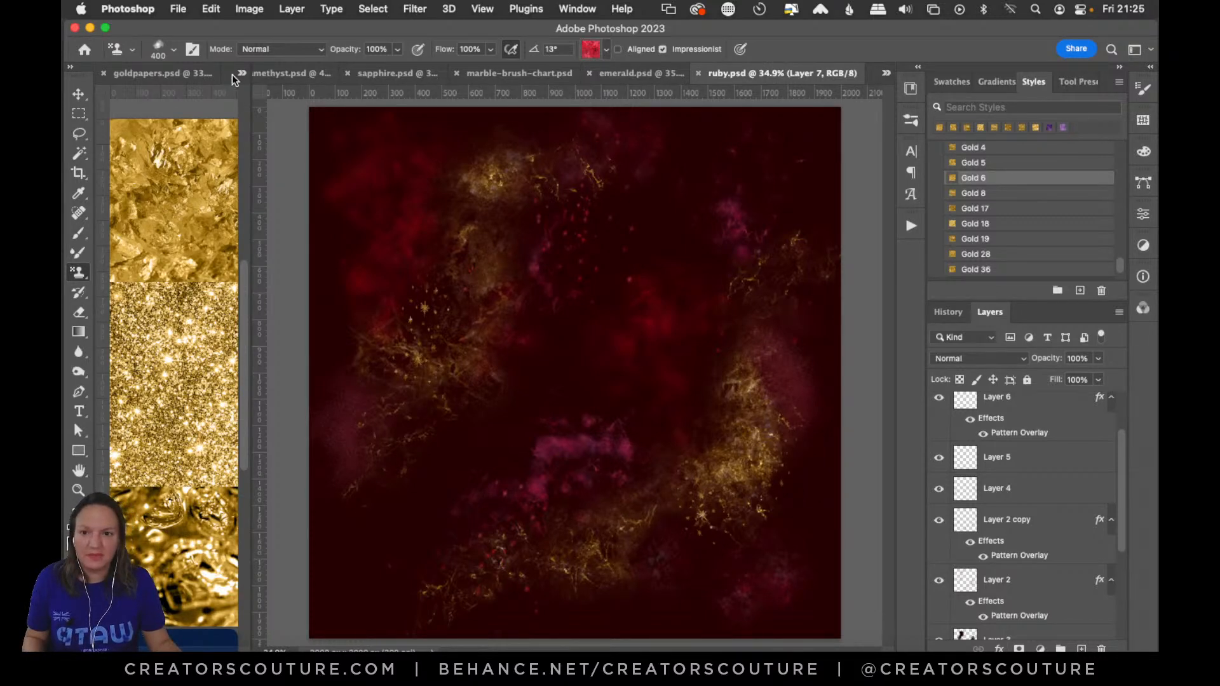
{"action": "left_click", "coordinate": [274, 71]}
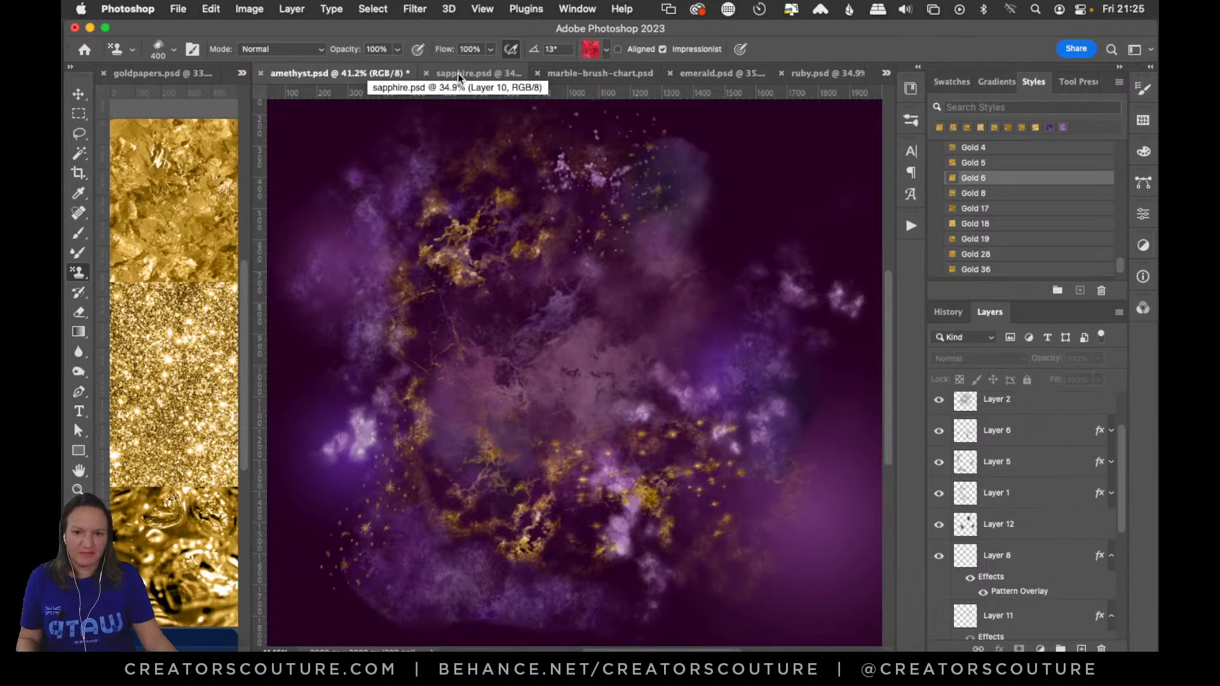
{"action": "left_click", "coordinate": [833, 73]}
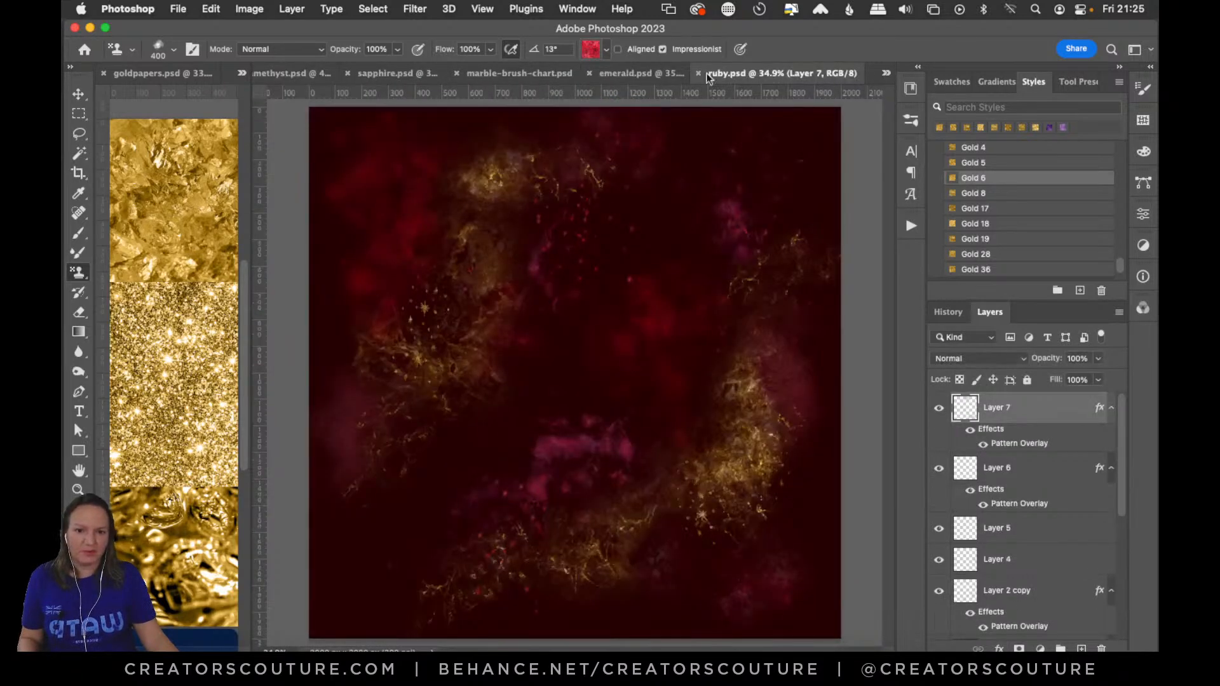
{"action": "left_click", "coordinate": [283, 72]}
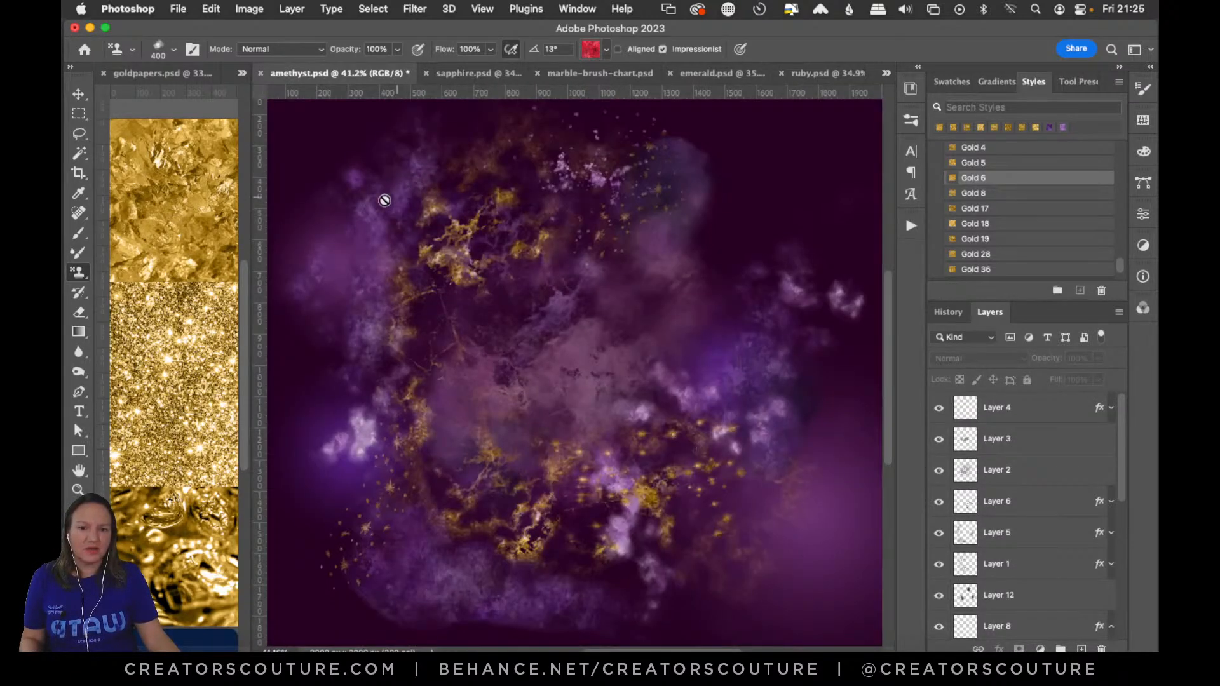
{"action": "left_click", "coordinate": [811, 76]}
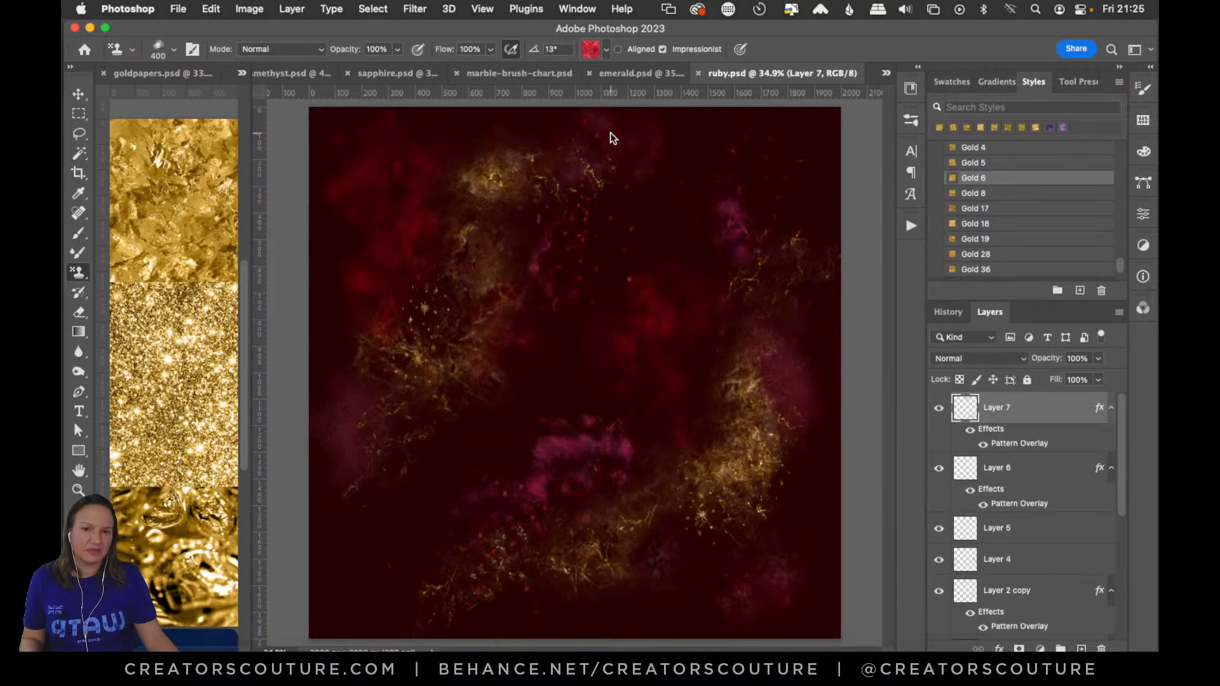
{"action": "left_click", "coordinate": [633, 73]}
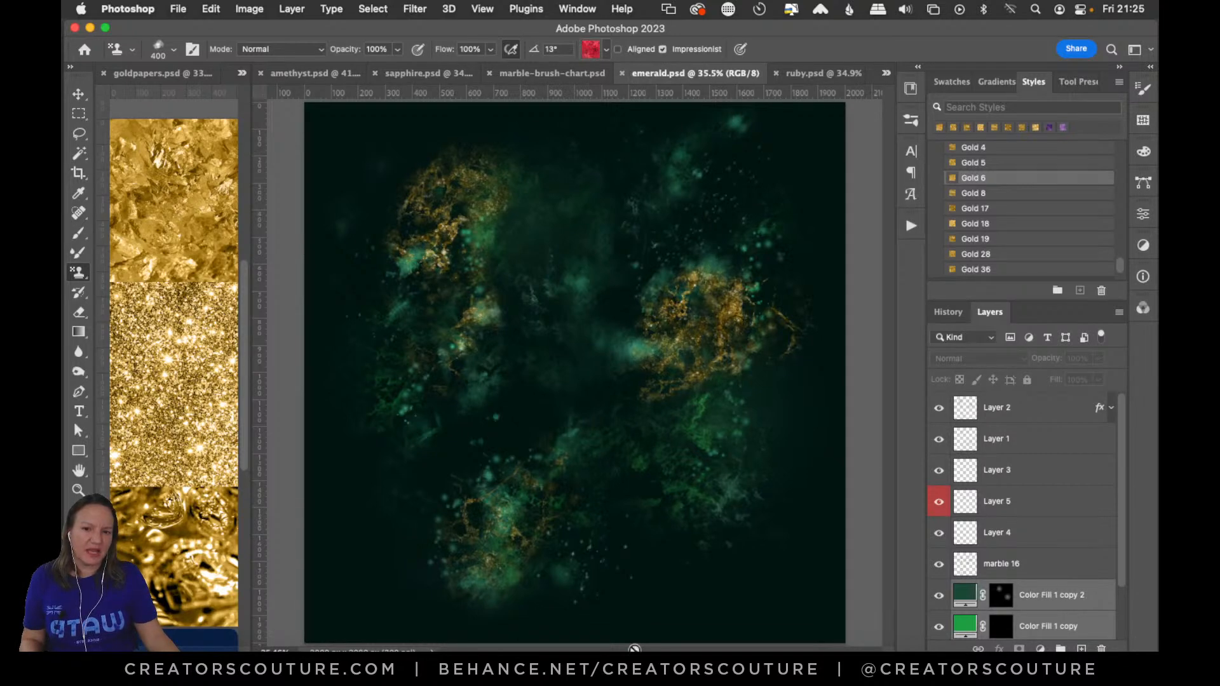
Review the marble-brush-chart.psd samples and the sapphire.psd background
{"action": "left_click", "coordinate": [521, 79]}
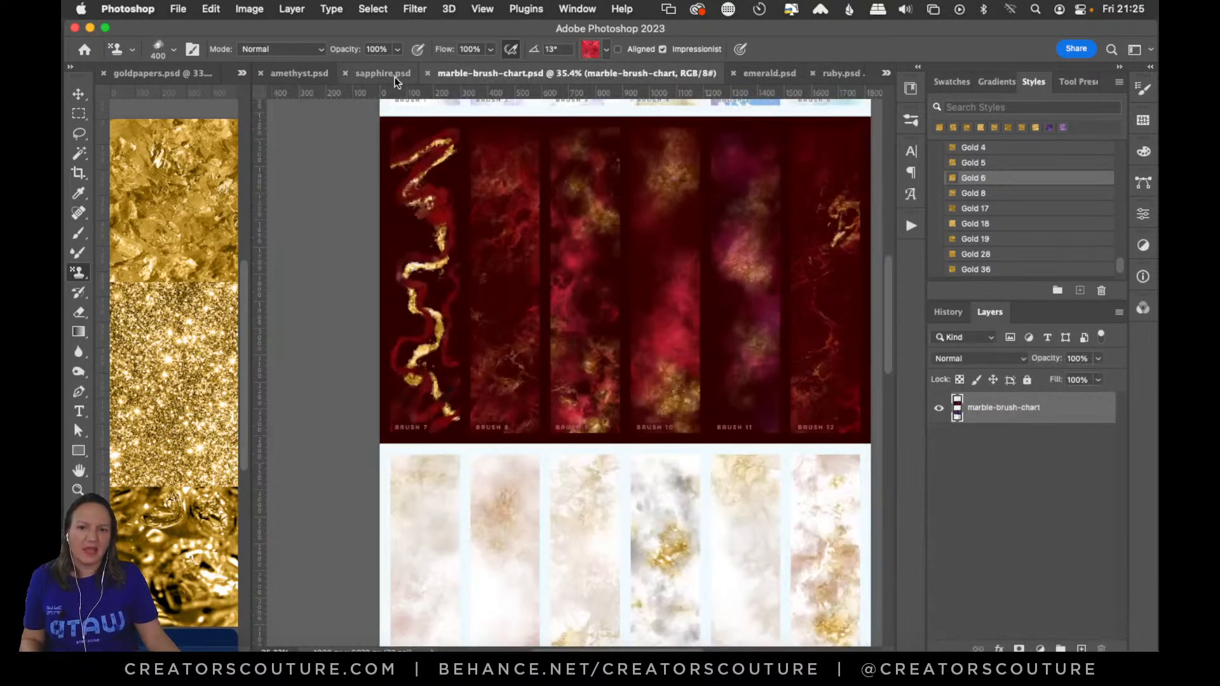
{"action": "left_click", "coordinate": [372, 78]}
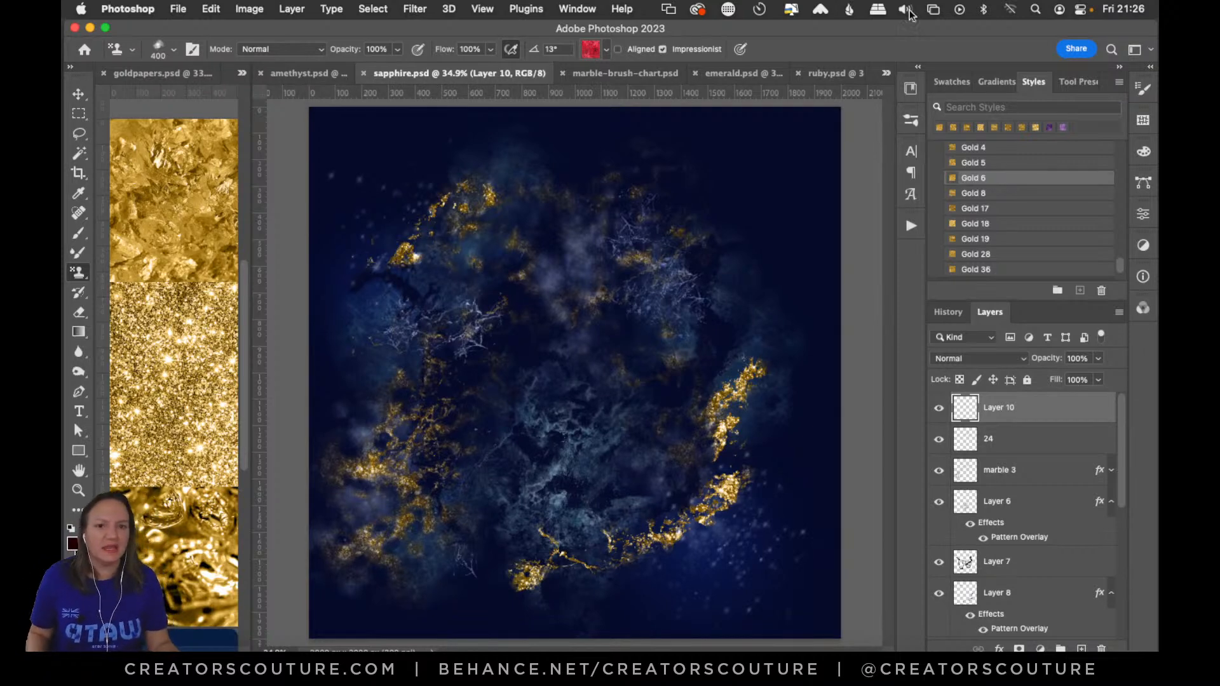
Add a new blank layer above Layer 2 in emerald.psd
{"action": "left_click", "coordinate": [737, 73]}
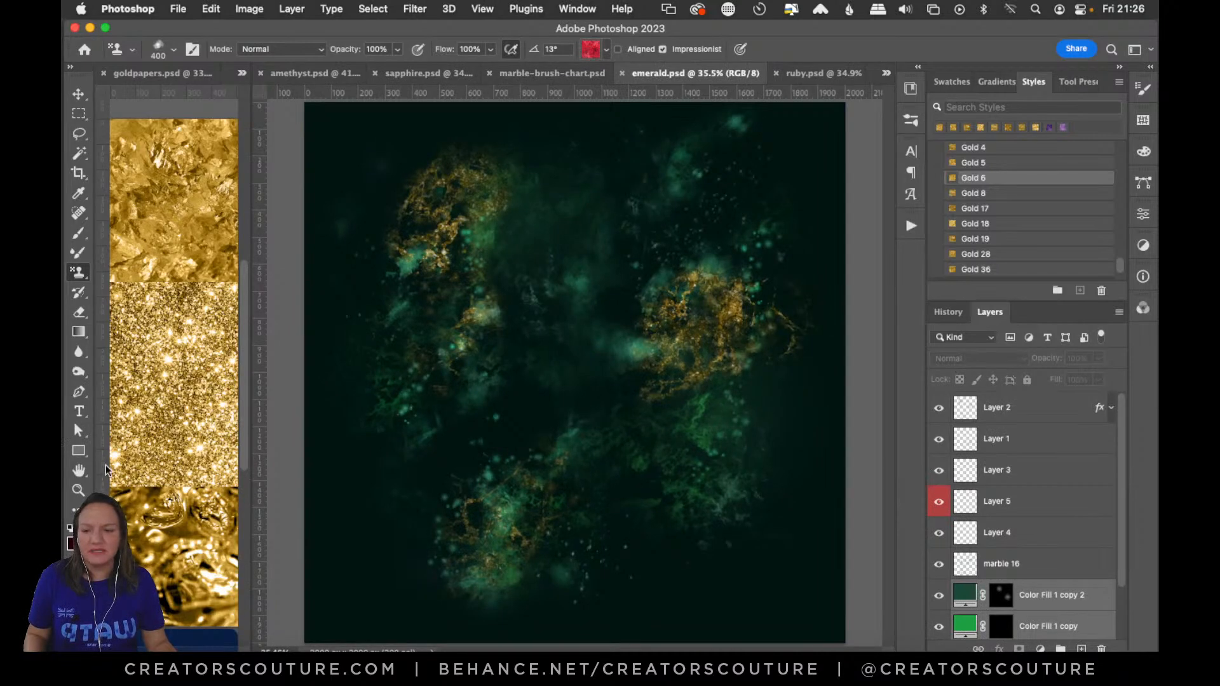
{"action": "left_click", "coordinate": [1082, 649]}
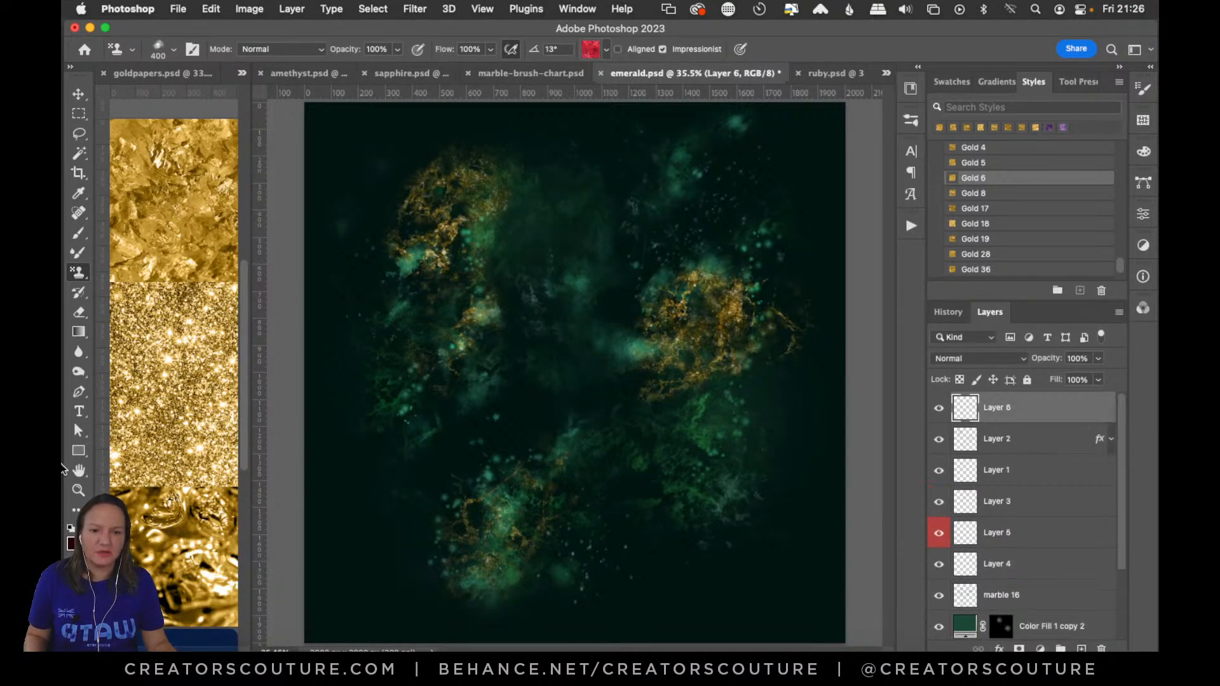
{"action": "left_click", "coordinate": [79, 490]}
{"action": "left_click", "coordinate": [435, 274]}
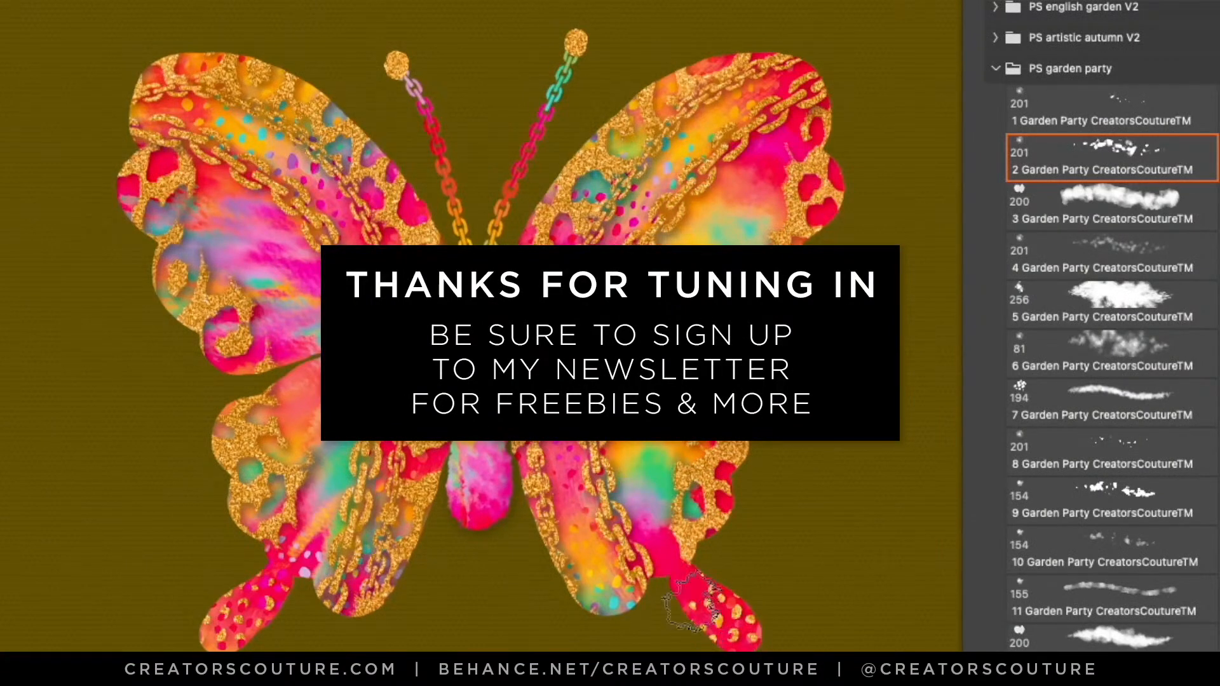
{"action": "left_click_drag", "start_coordinate": [642, 473], "coordinate": [661, 559]}
{"action": "left_click_drag", "start_coordinate": [763, 185], "coordinate": [712, 229]}
{"action": "mouse_move", "coordinate": [820, 213]}
{"action": "left_mouse_down"}
{"action": "mouse_move", "coordinate": [724, 222]}
{"action": "mouse_move", "coordinate": [762, 213]}
{"action": "mouse_move", "coordinate": [712, 203]}
{"action": "left_mouse_up"}
{"action": "left_click_drag", "start_coordinate": [642, 470], "coordinate": [661, 572]}
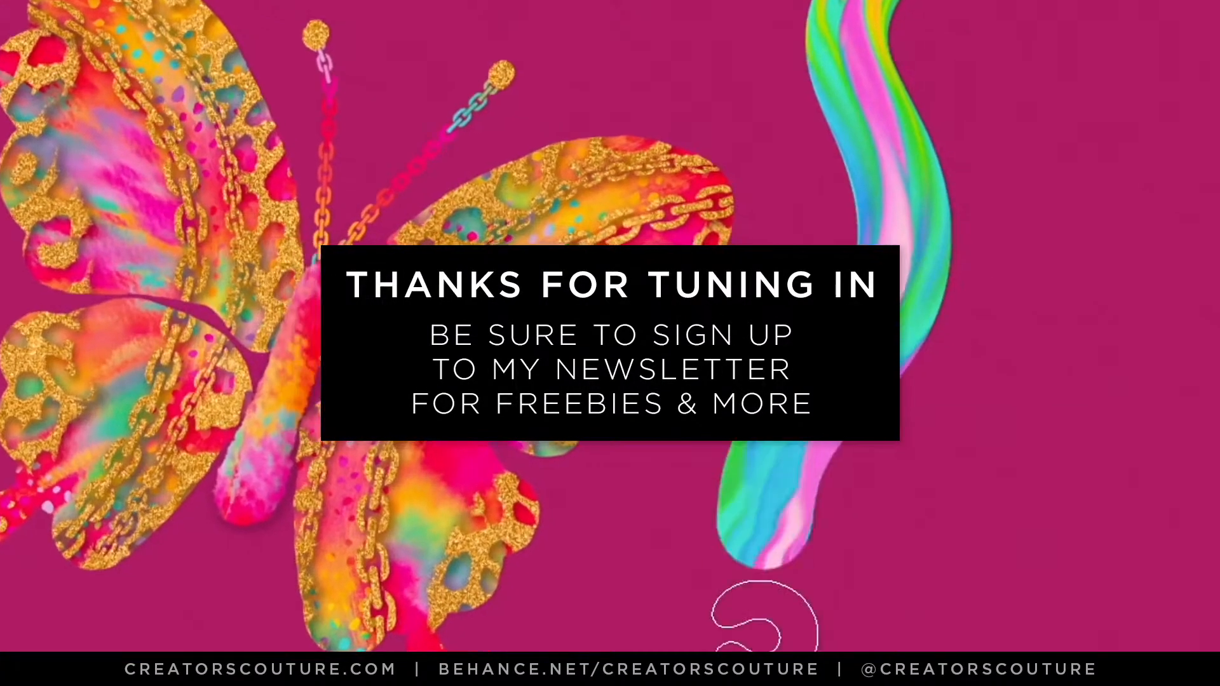